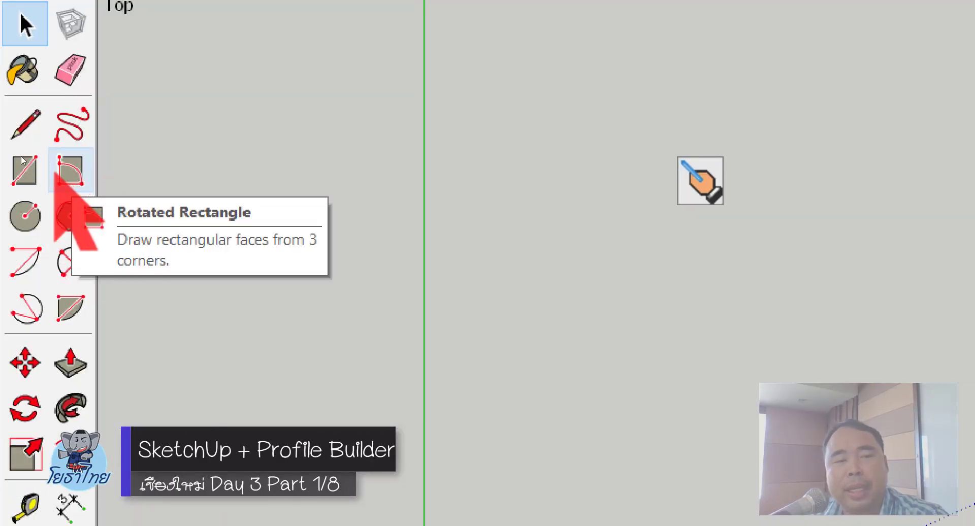
Draw a 1 by 1 centre rectangle on the ground beside the figure and tilt the view to 3D
left_click(12, 159)
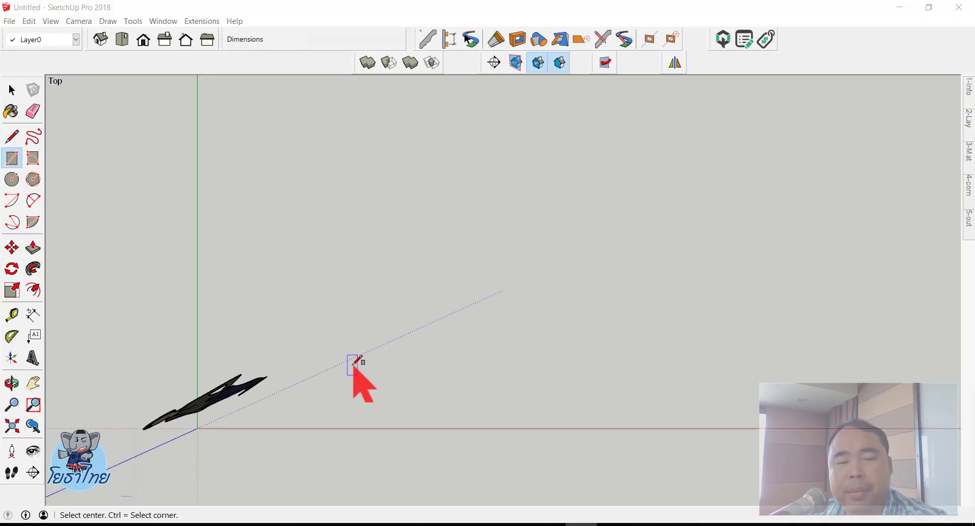
left_click(370, 325)
left_click(448, 266)
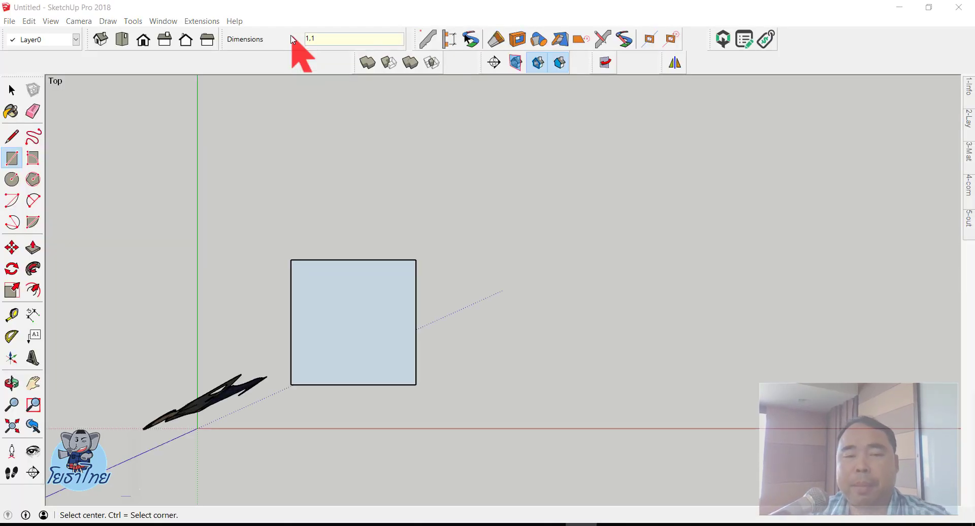
scroll(424, 233, "up", 1)
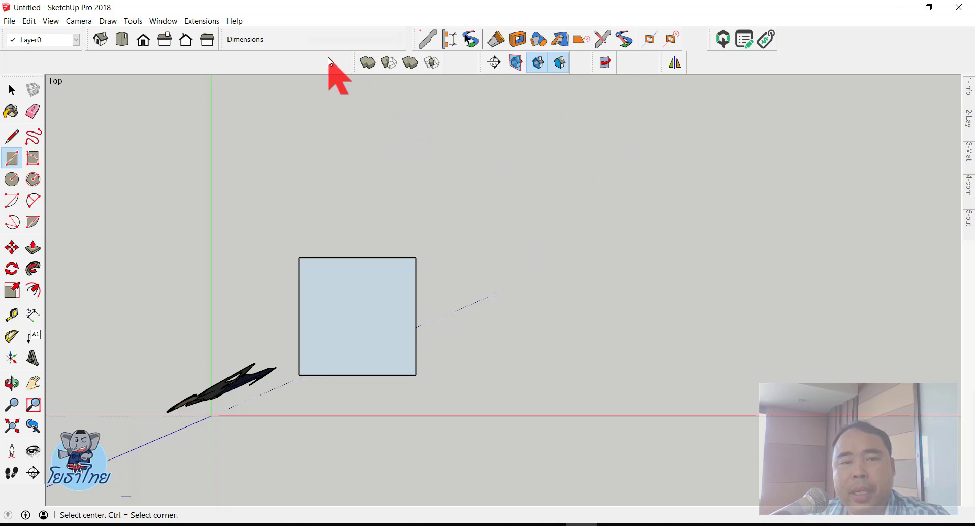
key("space")
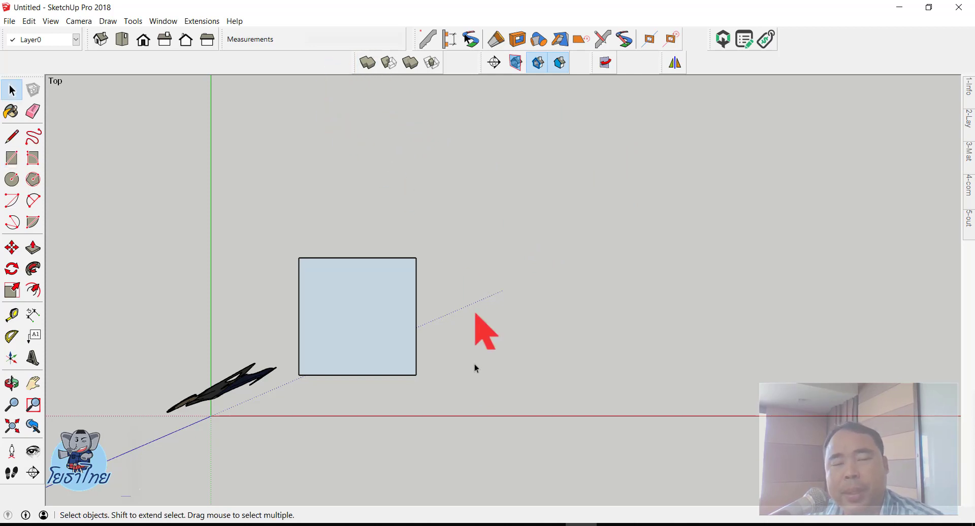
middle_click_drag(475, 364, 235, 125)
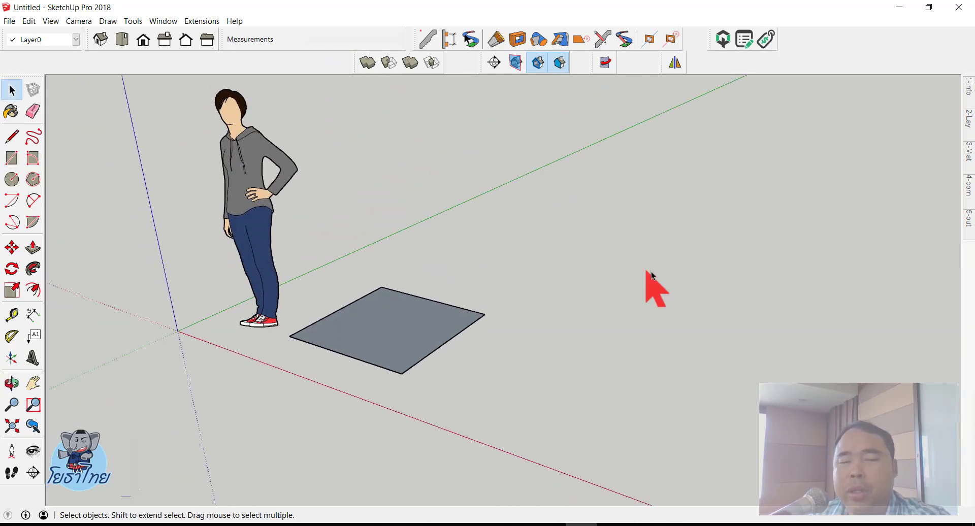
Push/pull the square up 1 m into a cube
mouse_move(651, 275)
middle_mouse_down()
mouse_move(559, 279)
mouse_move(501, 296)
middle_mouse_up()
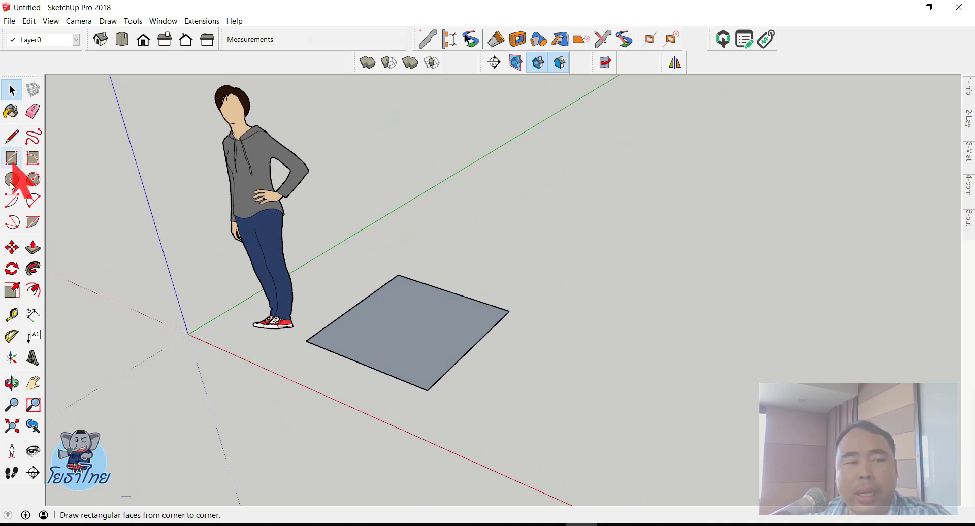
left_click(33, 248)
left_click_drag(468, 337, 440, 272)
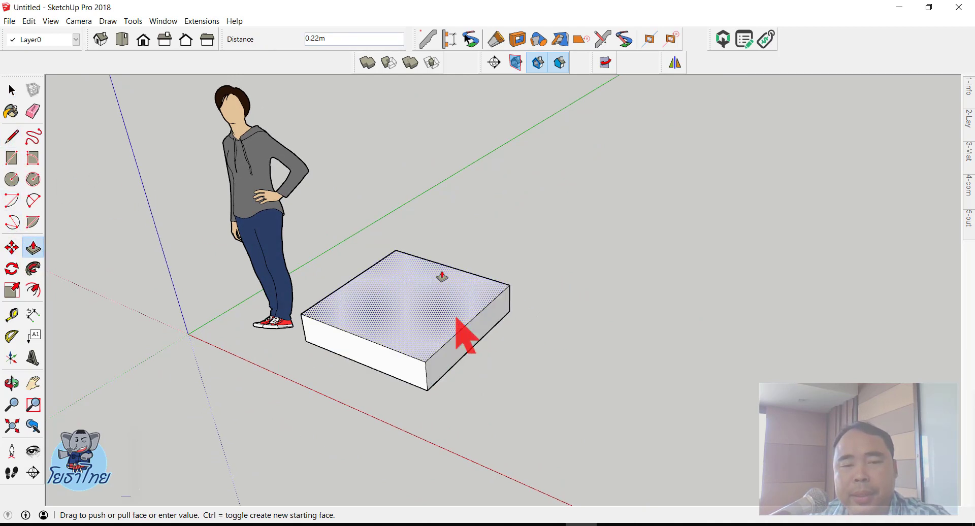
type("1")
key("Return")
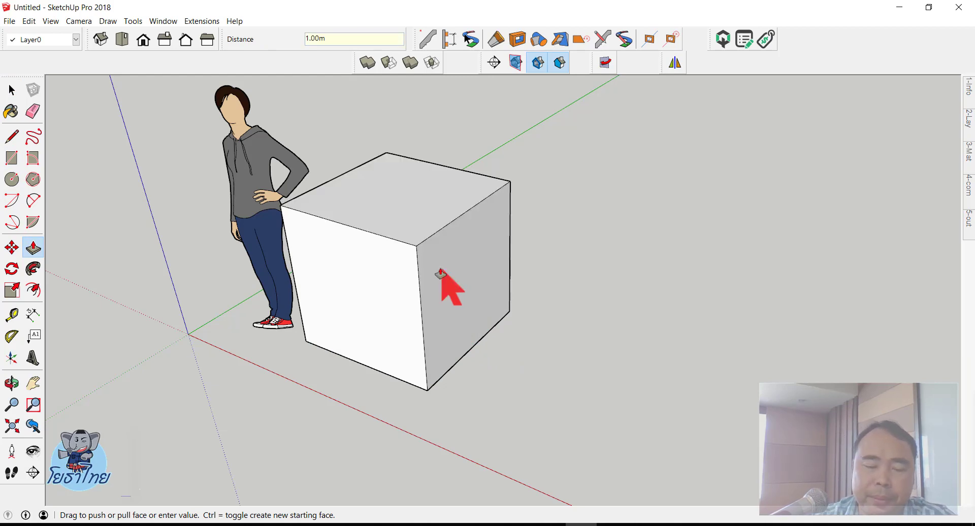
key("space")
Triple-click to select the whole cube and move it away from the figure
middle_click_drag(440, 269, 451, 246)
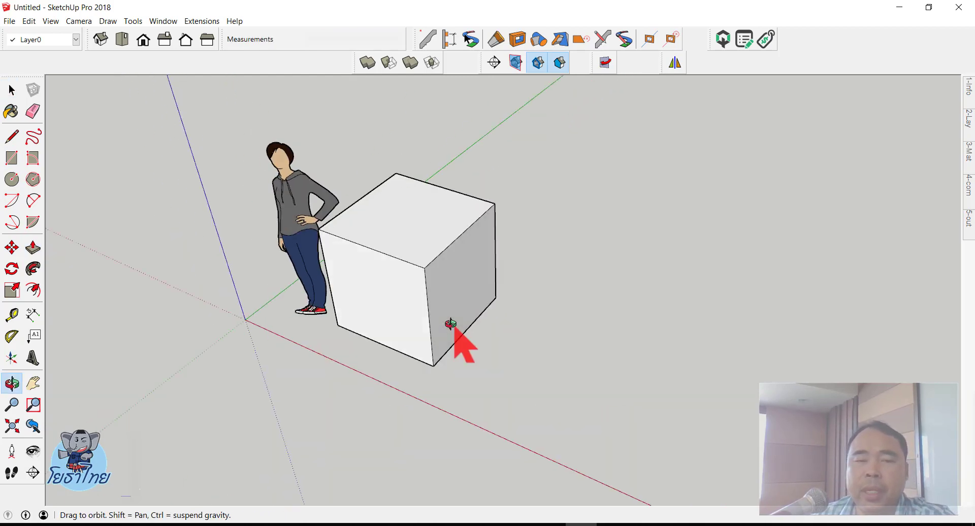
left_click(442, 234)
triple_click(442, 233)
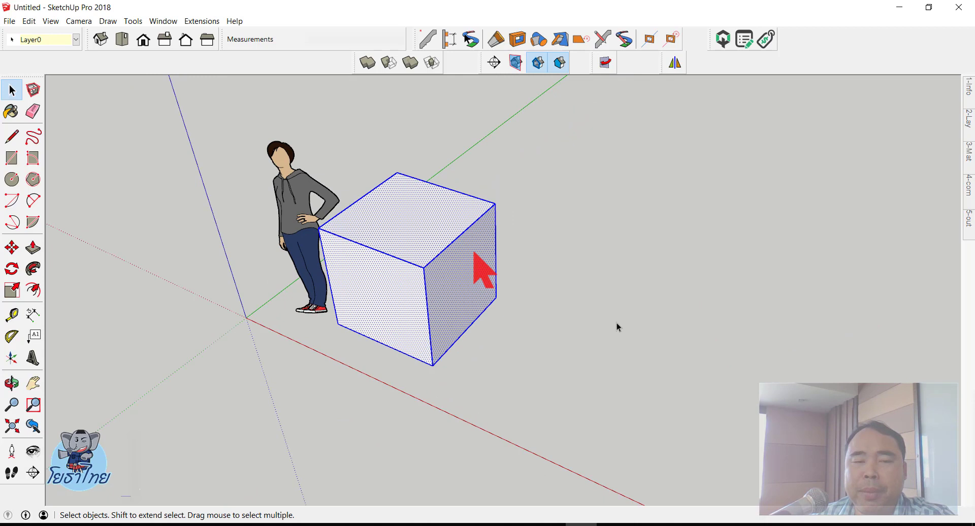
left_click(715, 375)
triple_click(436, 227)
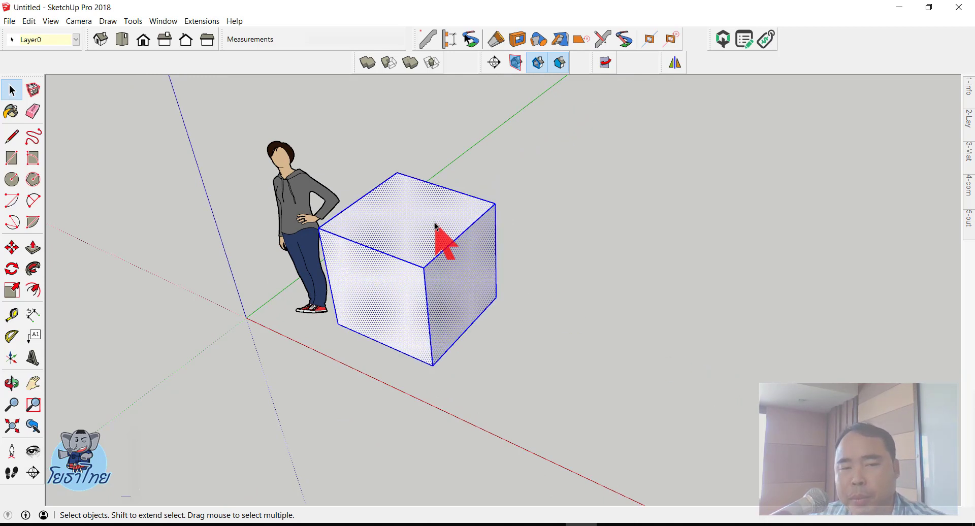
key("m")
left_click_drag(442, 270, 563, 304)
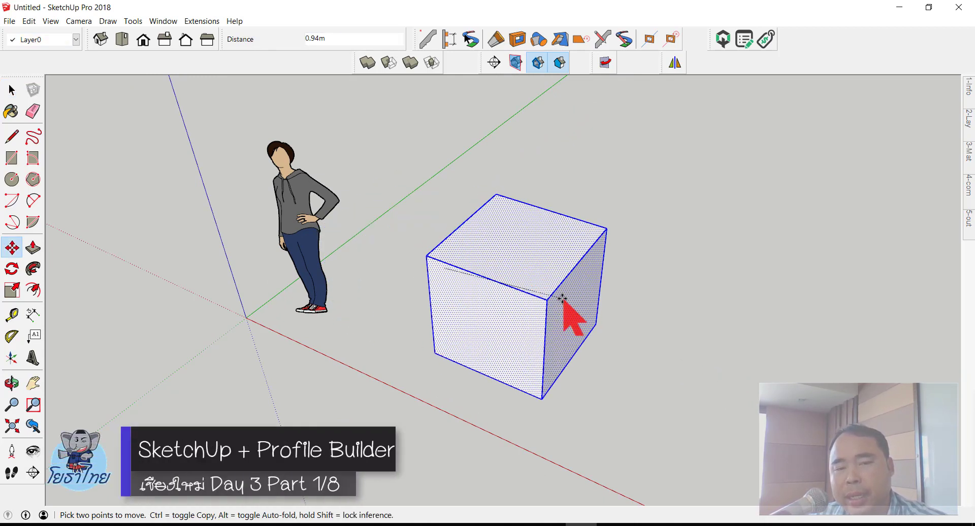
key("space")
left_click(745, 305)
Reselect the cube with a crossing window and move it farther to the right
scroll(675, 276, "up", 3)
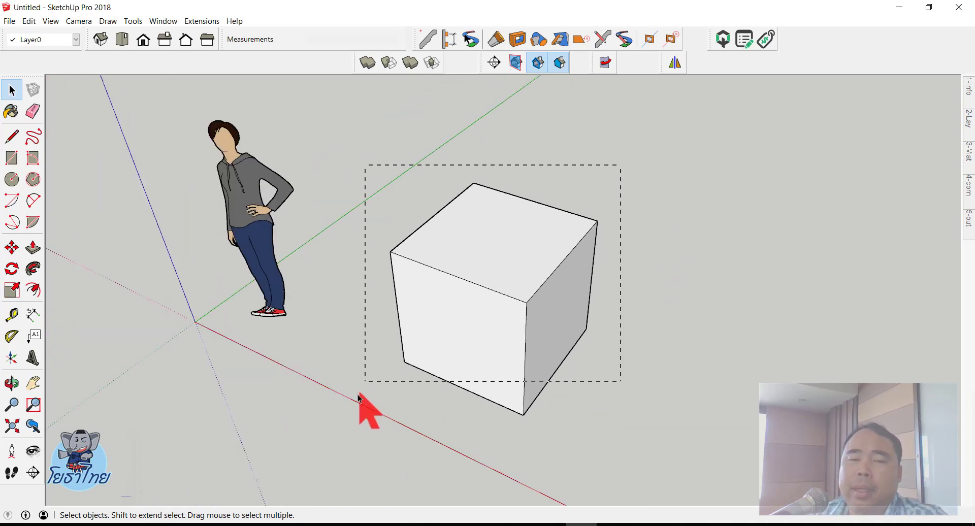
left_click_drag(358, 398, 350, 393)
left_click(227, 366)
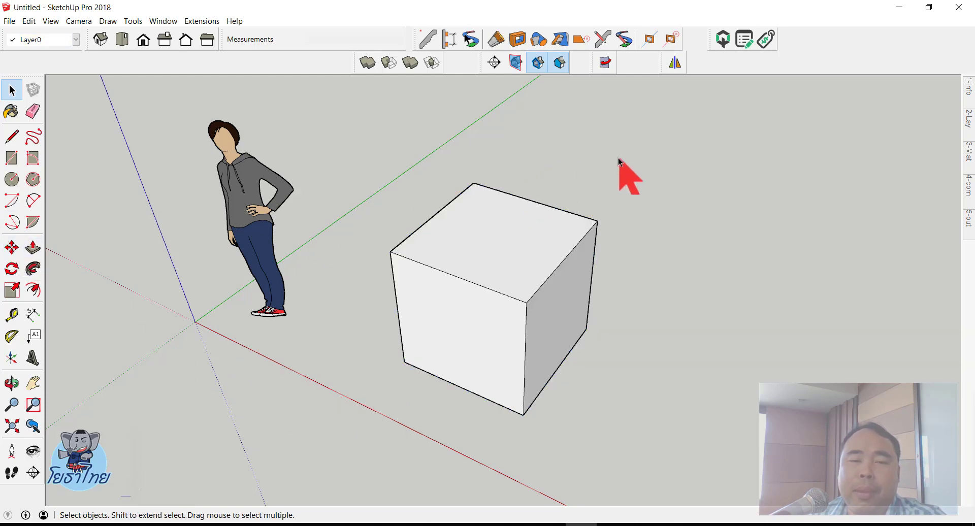
left_click_drag(618, 157, 346, 415)
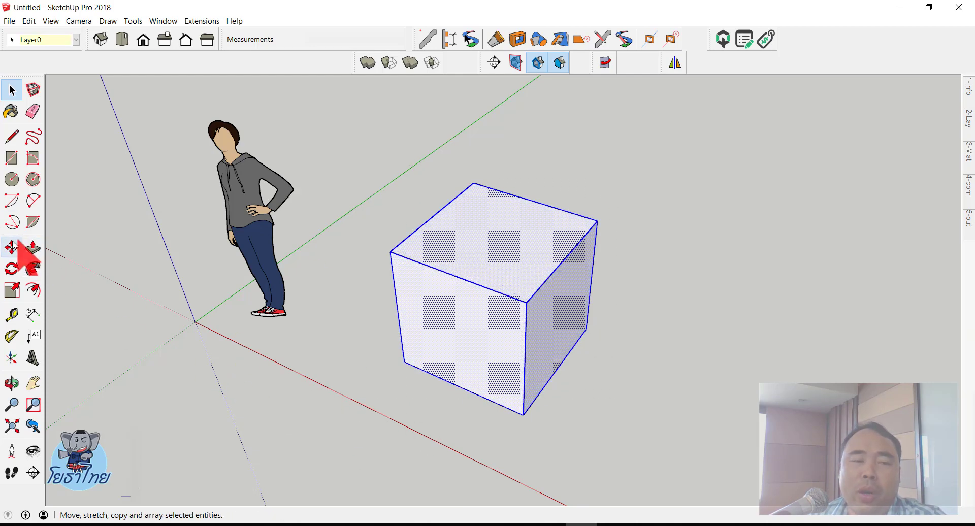
left_click(12, 247)
left_click(523, 231)
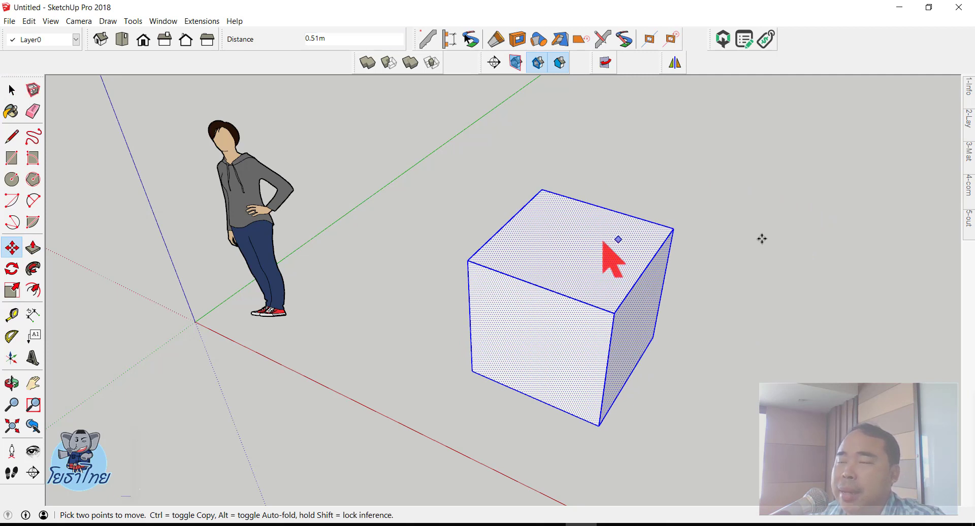
key("space")
scroll(813, 244, "up", 2)
left_click(772, 263)
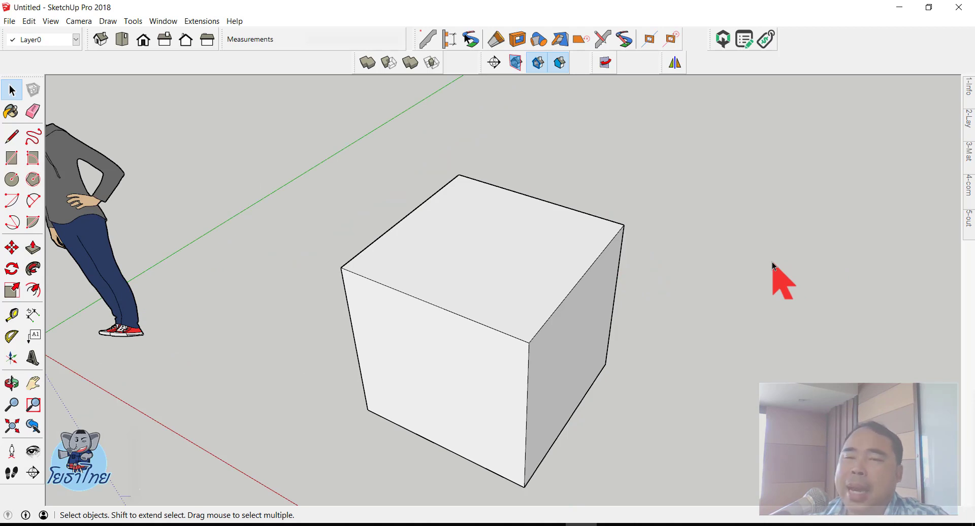
Open Quantifier Pro and select the ungrouped cube to read its 6.0000 surface area
left_click(723, 39)
left_click_drag(207, 120, 112, 105)
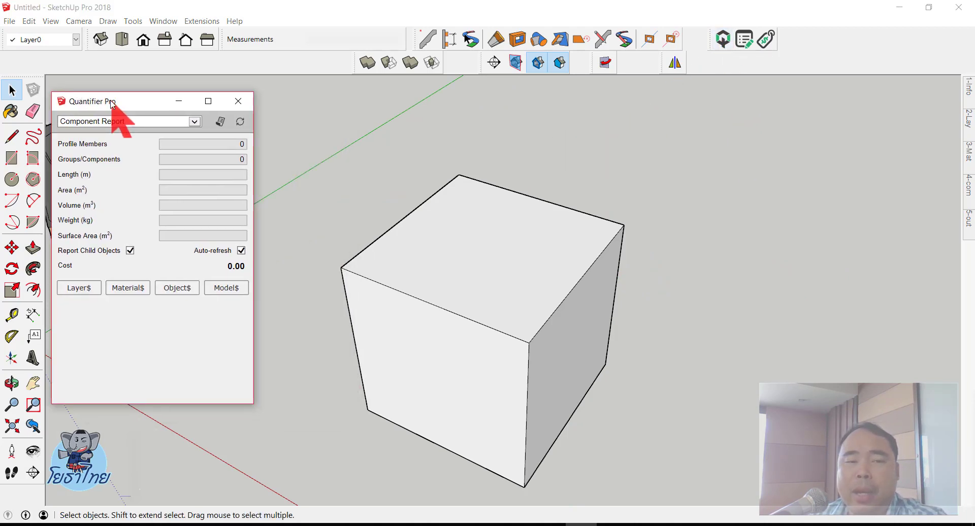
left_click_drag(302, 131, 741, 523)
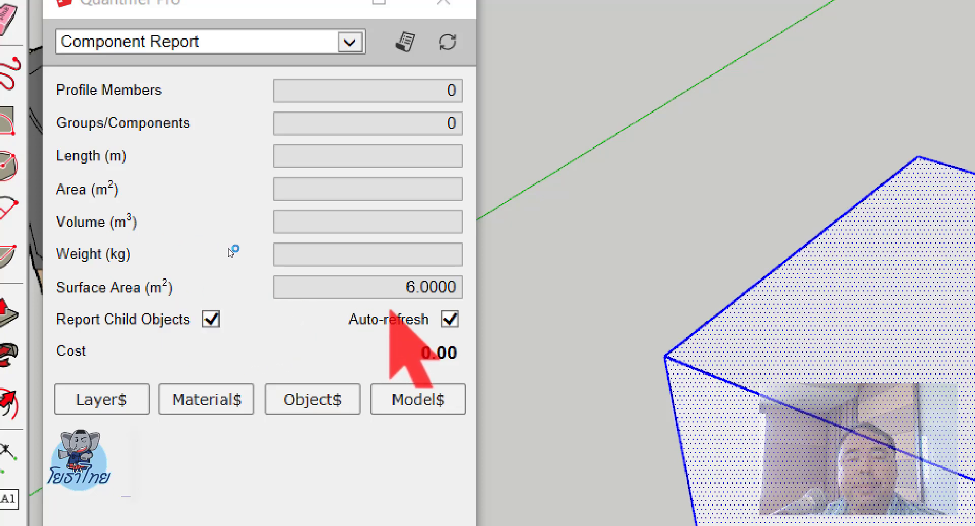
double_click(235, 235)
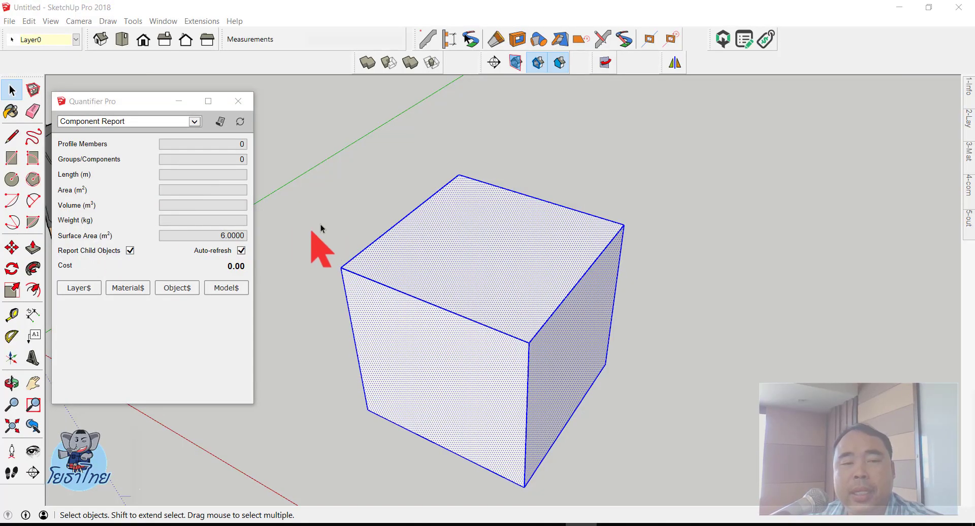
left_click(321, 224)
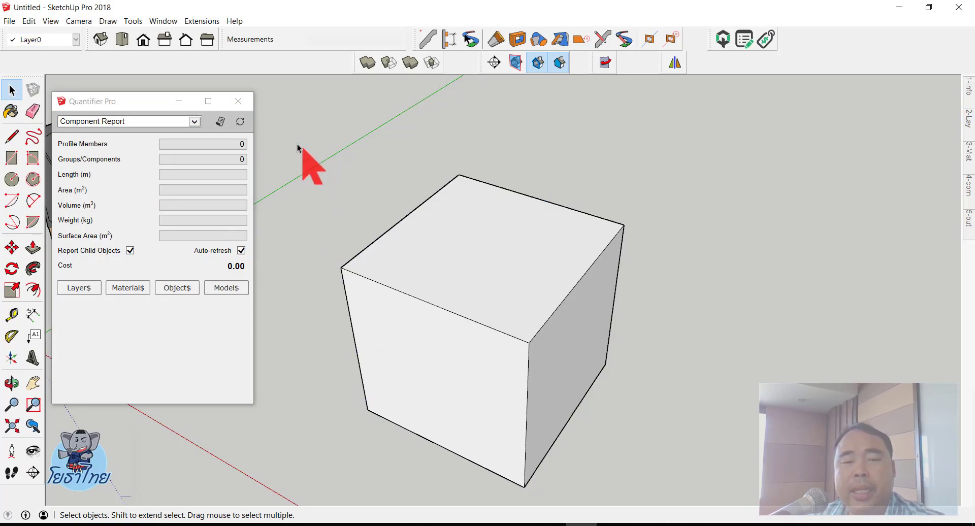
Make the cube a group and check its Length, Area and Volume values in the report
left_click_drag(697, 501, 703, 488)
right_click(467, 216)
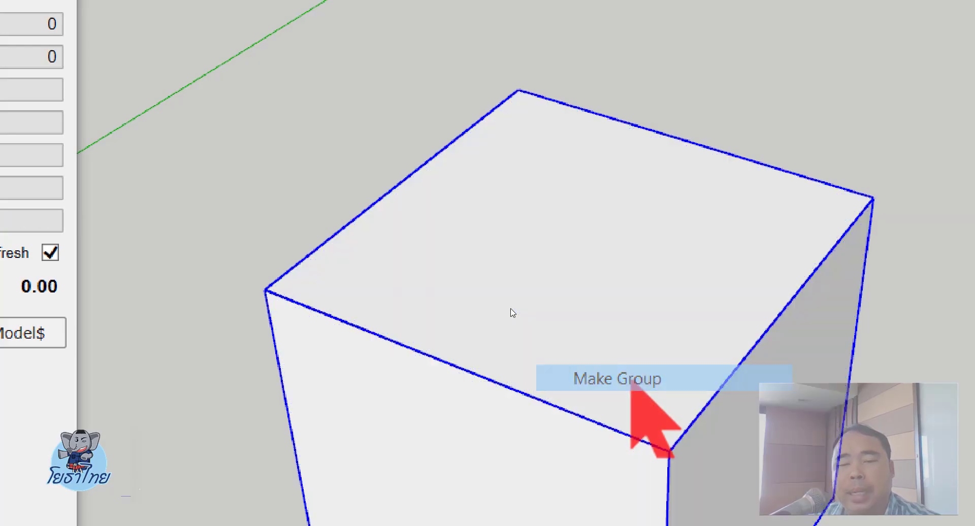
left_click(609, 378)
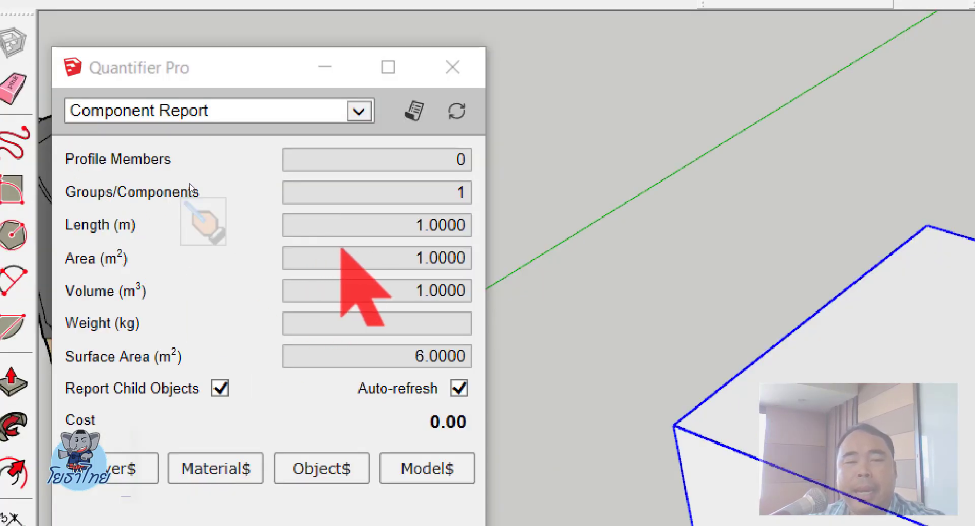
left_click(210, 181)
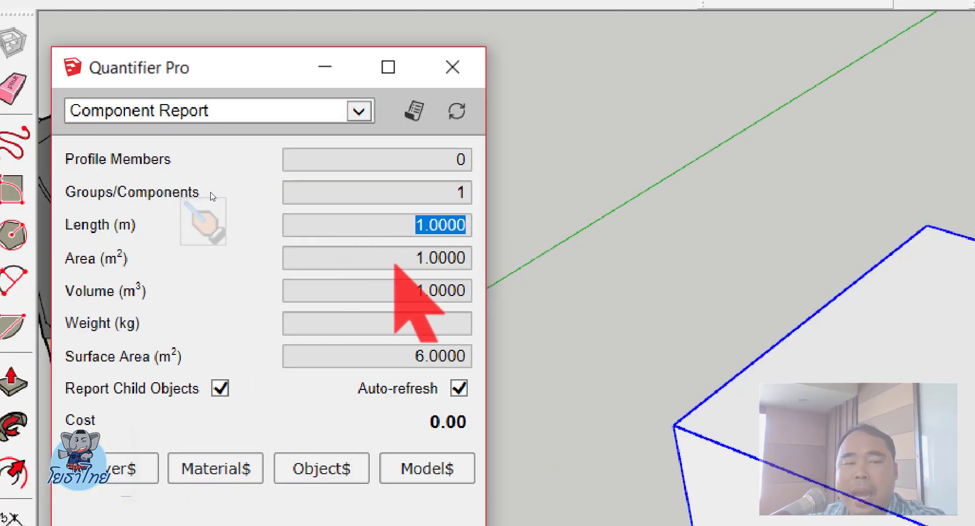
key("Tab")
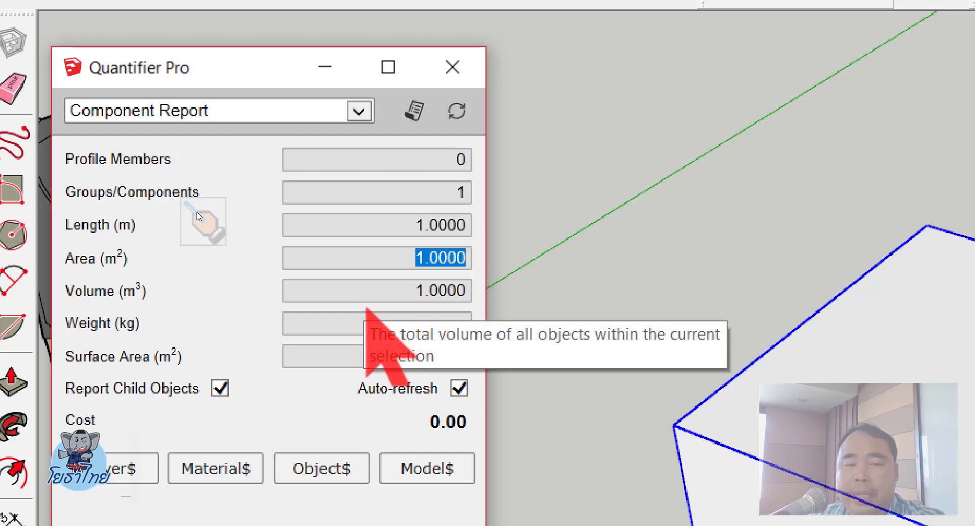
key("Tab")
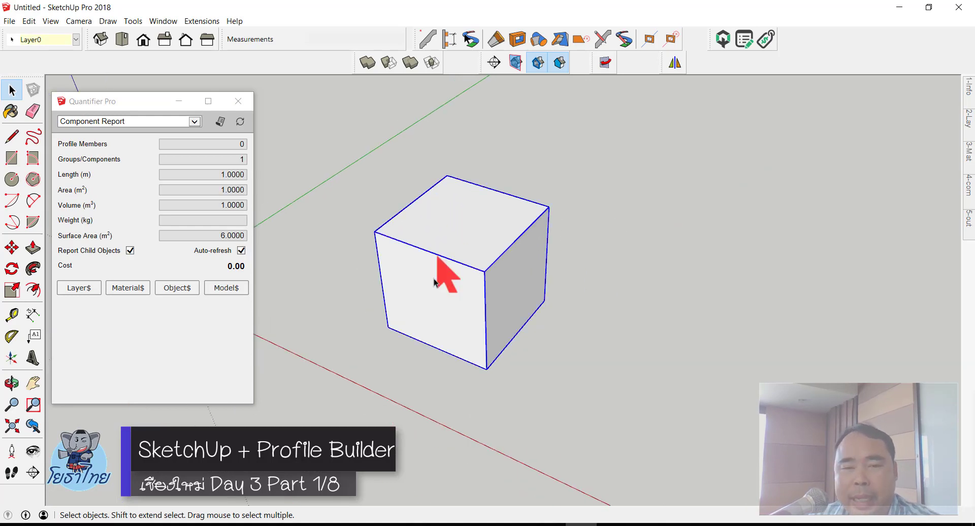
Paste a copy of the cube group beside the original
key("ctrl+v")
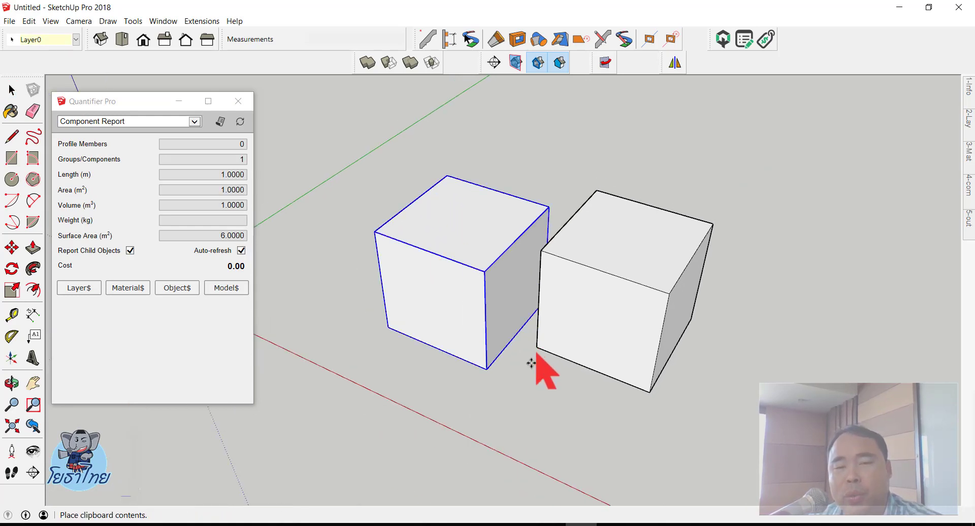
left_click(533, 391)
left_click(776, 281)
scroll(709, 264, "up", 3)
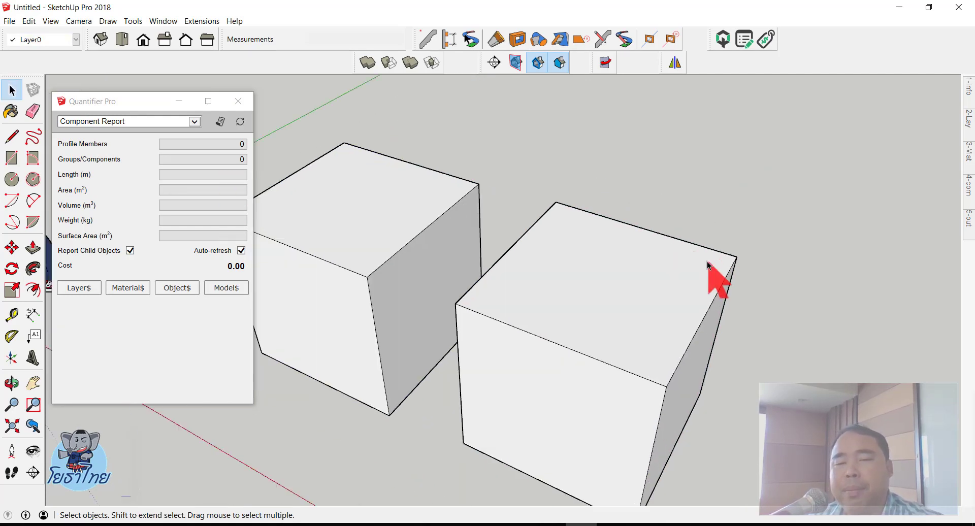
scroll(706, 267, "up", 1)
scroll(703, 285, "up", 2)
scroll(661, 305, "down", 2)
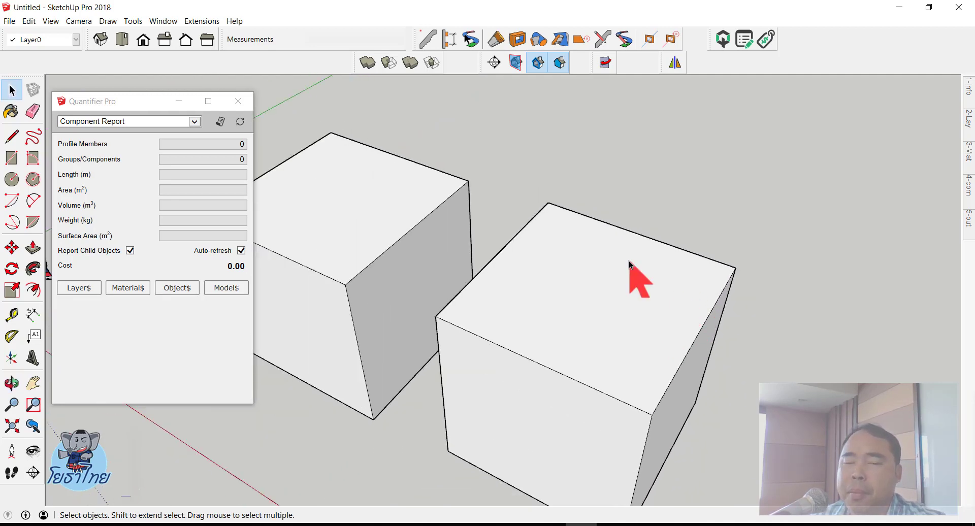
scroll(629, 261, "down", 2)
scroll(622, 297, "up", 2)
Edit the right cube and delete its top face to make an open box
left_click(584, 265)
scroll(582, 254, "down", 1)
scroll(582, 246, "down", 1)
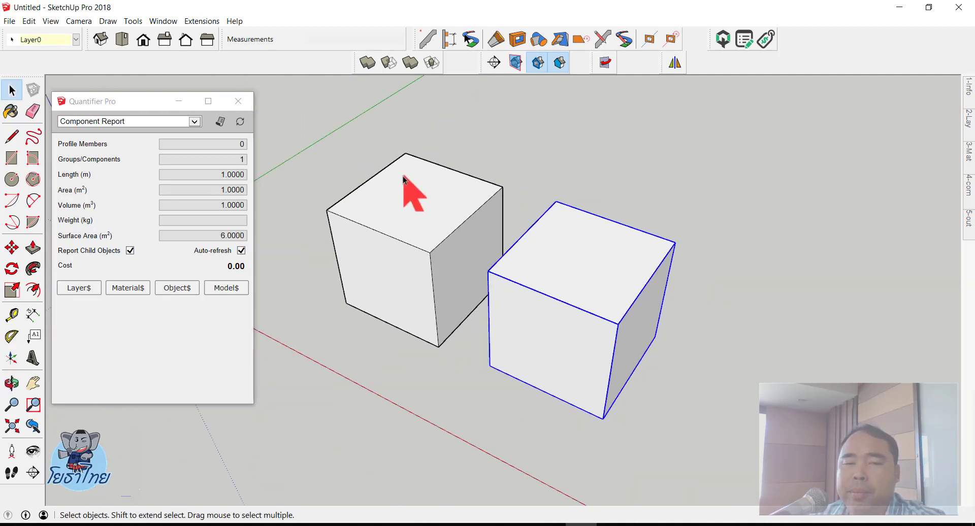
scroll(632, 278, "up", 2)
double_click(589, 248)
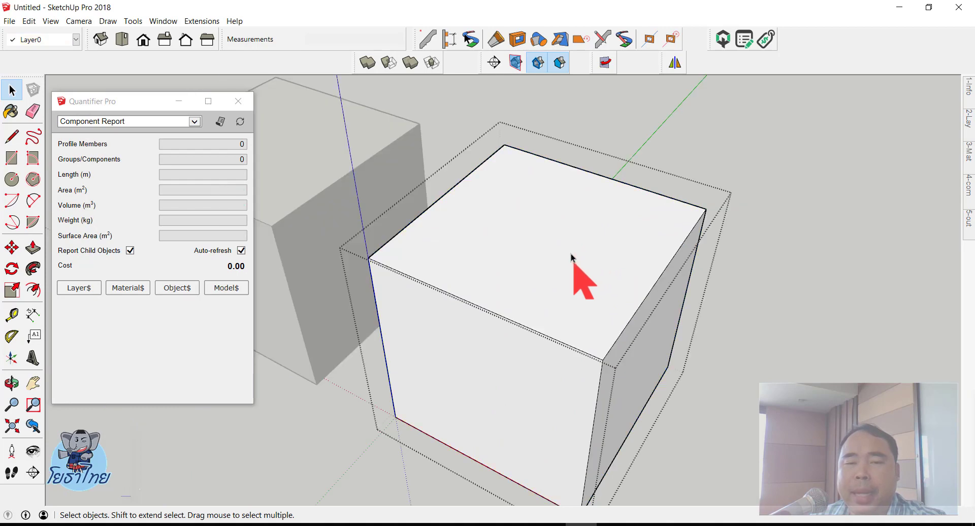
left_click(562, 222)
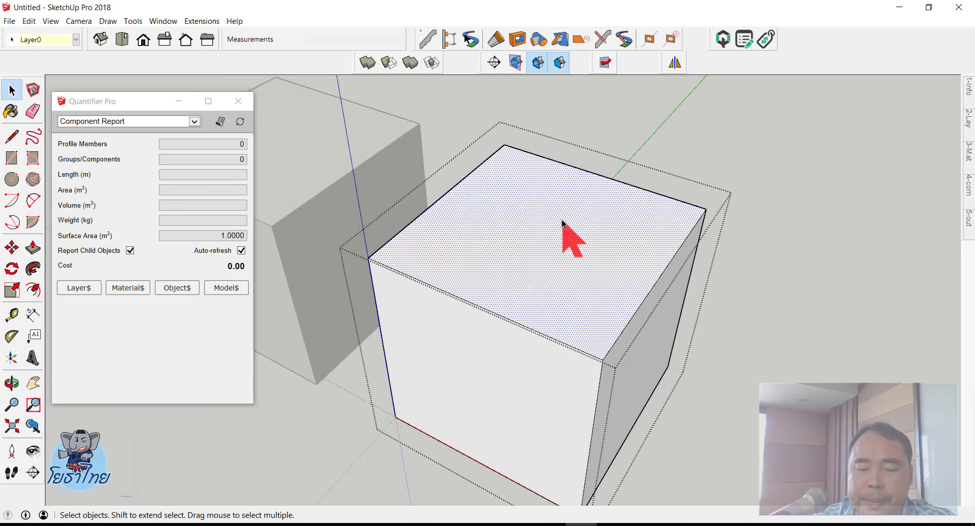
key("Delete")
left_click(840, 155)
Select the open box to read its 5.0000 m² surface area in Quantifier Pro
scroll(660, 201, "down", 3)
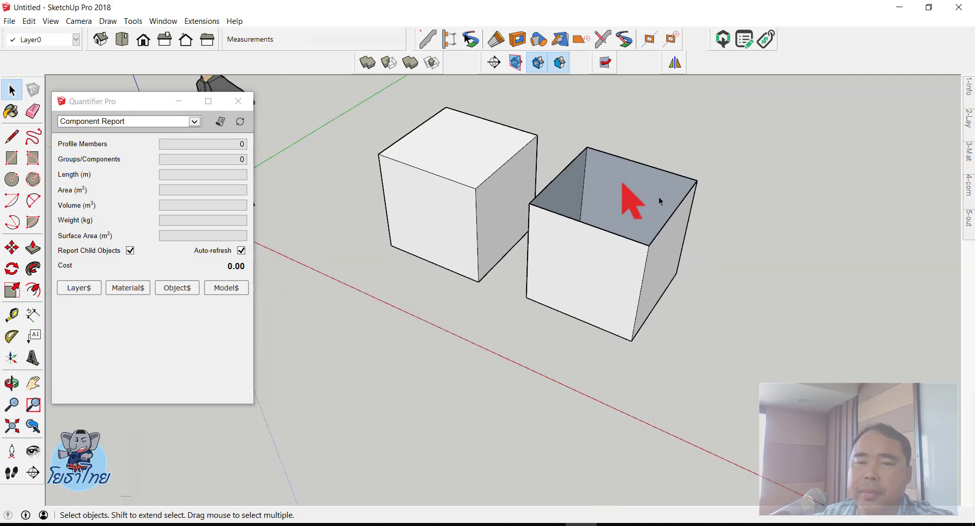
scroll(730, 197, "up", 2)
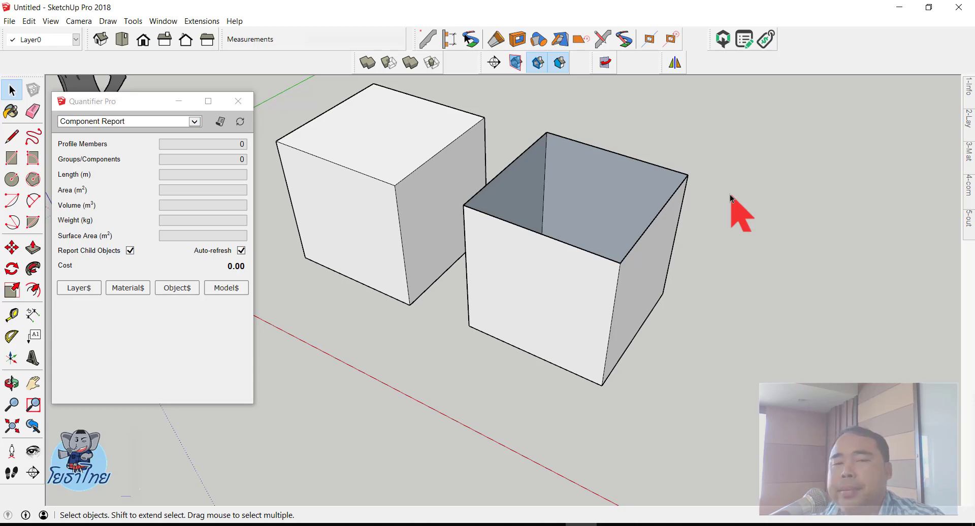
left_click(499, 247)
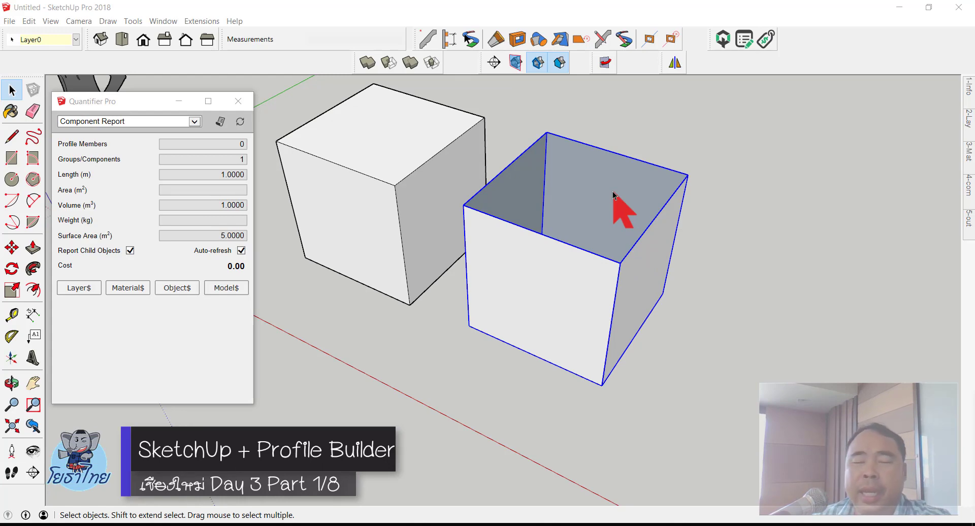
Undock the Layers tray and remove the Entity Info panel from it
left_click(970, 120)
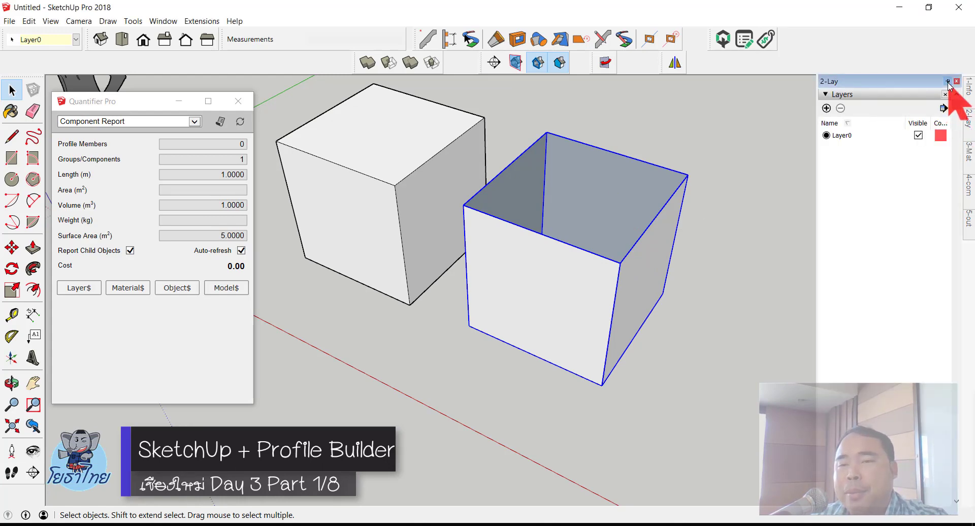
left_click_drag(947, 90, 218, 92)
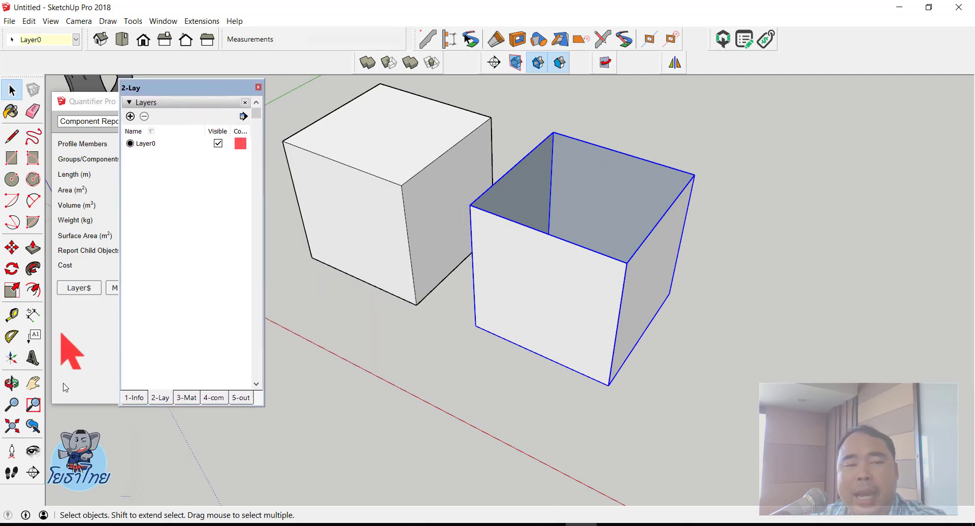
left_click(134, 398)
left_click(146, 103)
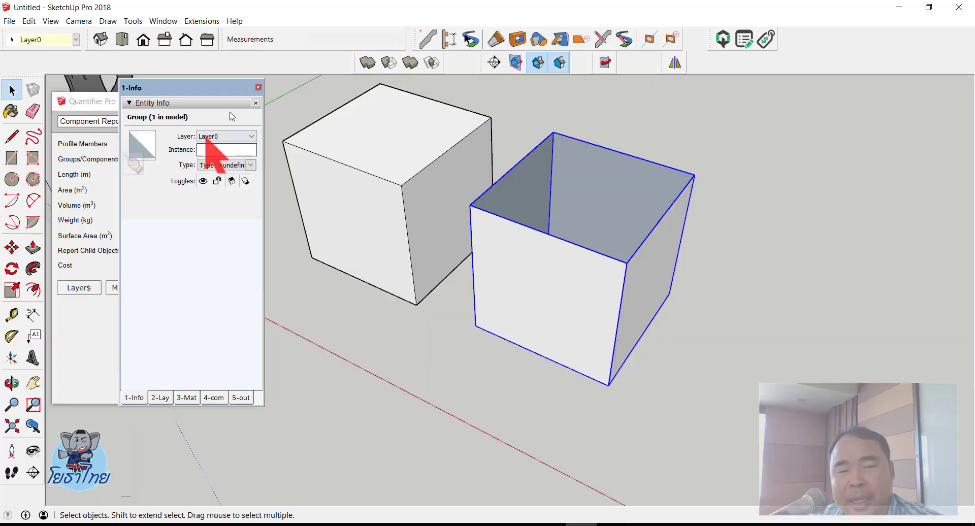
left_click(258, 88)
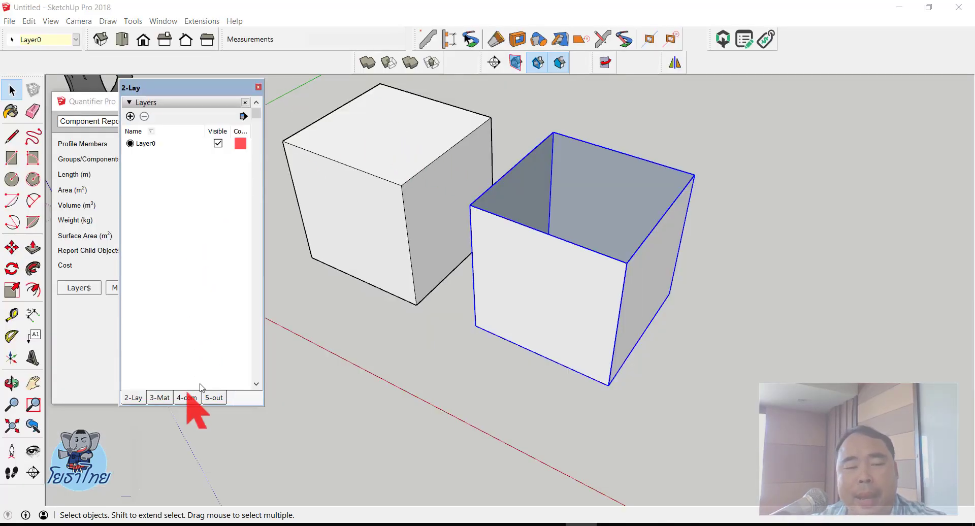
Redock the Layers tray on the right and set it to auto-hide
mouse_move(224, 95)
left_mouse_down()
mouse_move(968, 292)
mouse_move(951, 290)
left_mouse_up()
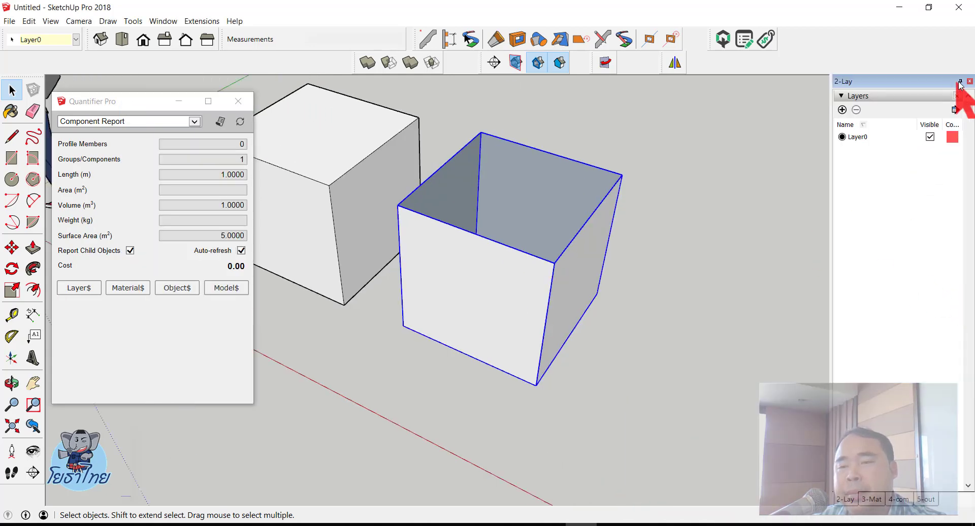
left_click(960, 81)
scroll(508, 264, "down", 3)
left_click(583, 296)
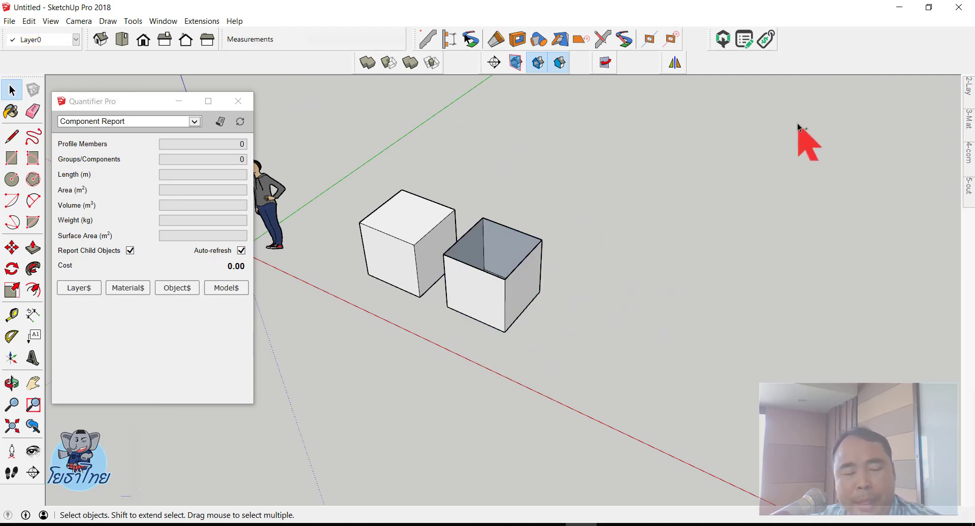
key("alt+Tab")
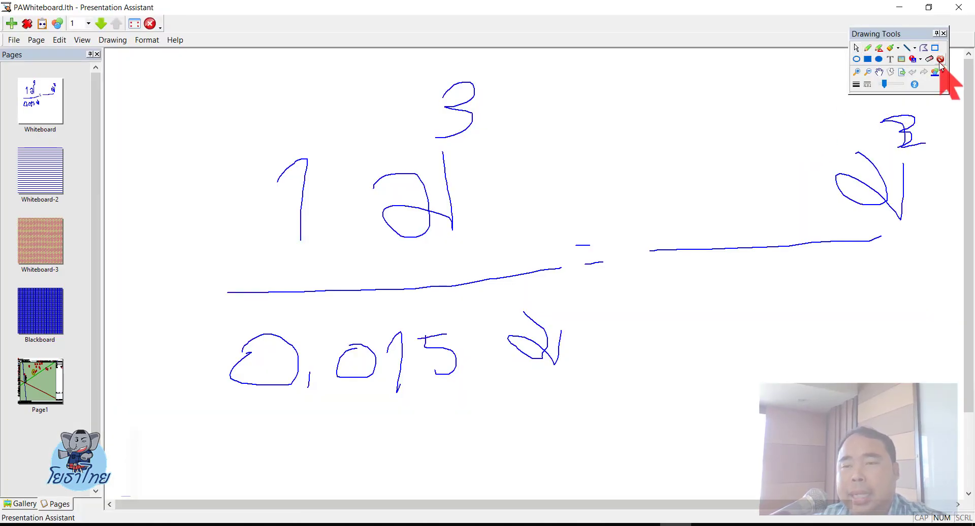
Clear the whiteboard and sketch a rectangle labelled 40 on two sides
left_click(941, 60)
left_click(868, 47)
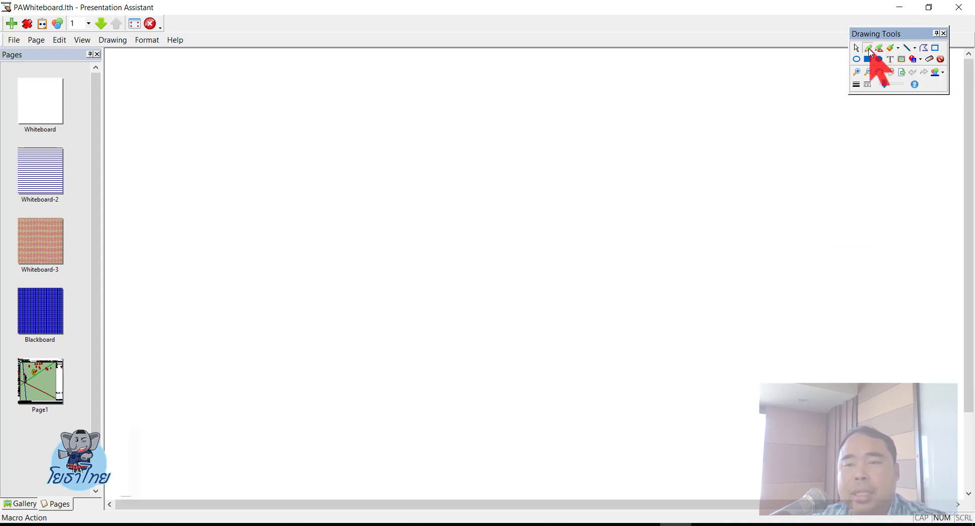
left_click_drag(340, 127, 331, 289)
left_click_drag(319, 129, 348, 303)
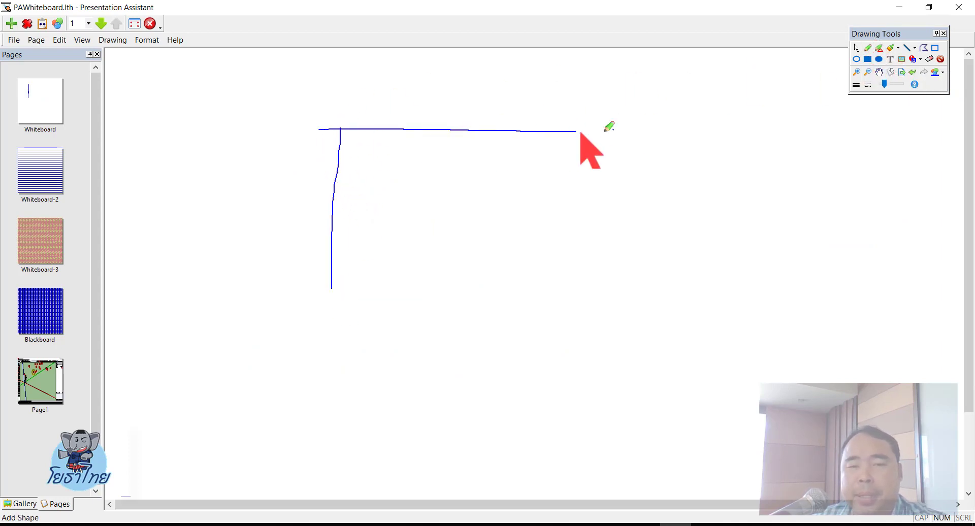
left_click_drag(680, 196, 684, 230)
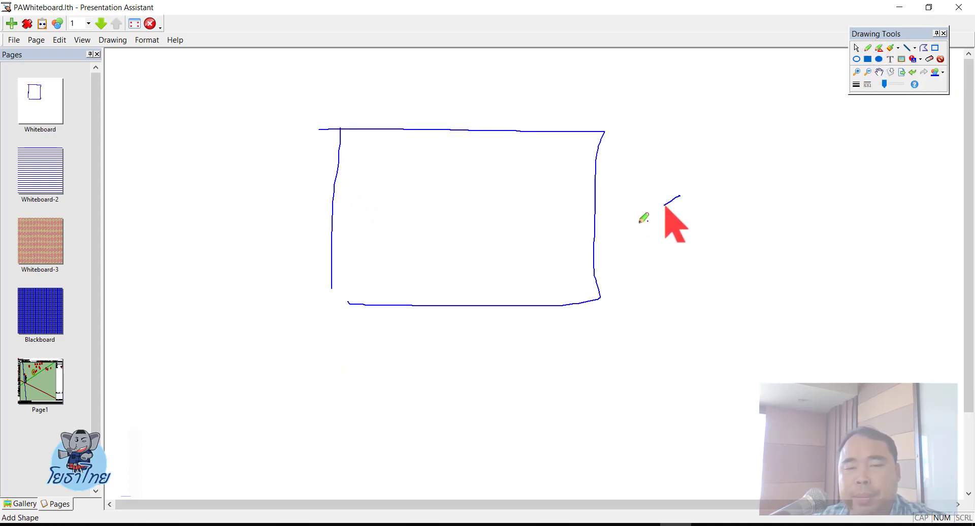
left_click_drag(657, 199, 651, 227)
left_click_drag(707, 196, 697, 197)
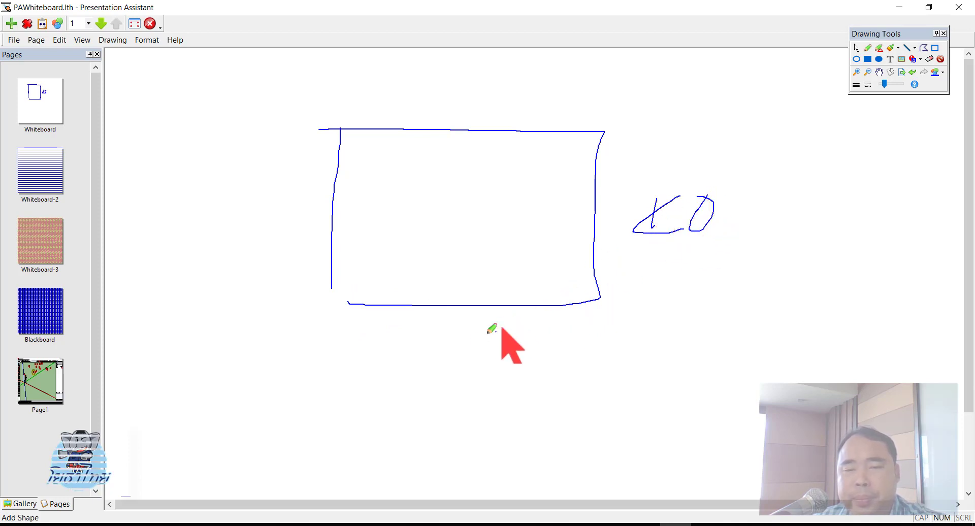
mouse_move(486, 327)
left_mouse_down()
mouse_move(503, 349)
mouse_move(486, 363)
left_mouse_up()
mouse_move(524, 330)
left_mouse_down()
mouse_move(533, 356)
mouse_move(535, 340)
left_mouse_up()
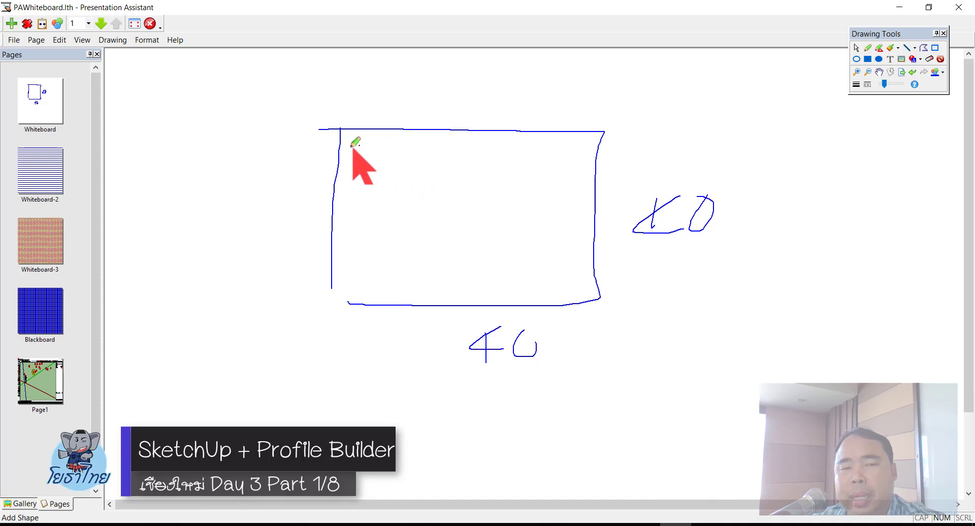
Add a depth arrow marked 2 and a 1:2 slope triangle, then close the whiteboard
mouse_move(670, 314)
left_mouse_down()
mouse_move(813, 307)
mouse_move(764, 373)
mouse_move(774, 365)
left_mouse_up()
left_click_drag(786, 357, 794, 348)
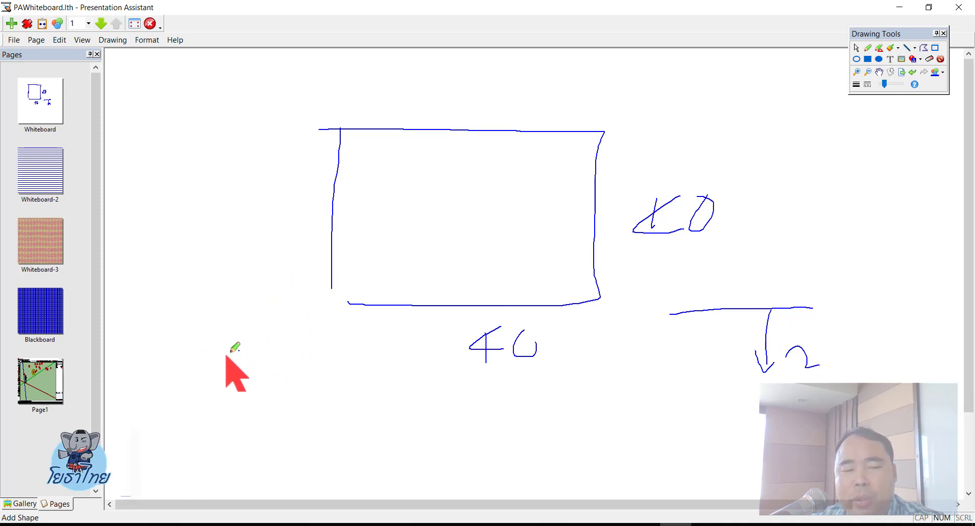
left_click_drag(200, 348, 257, 394)
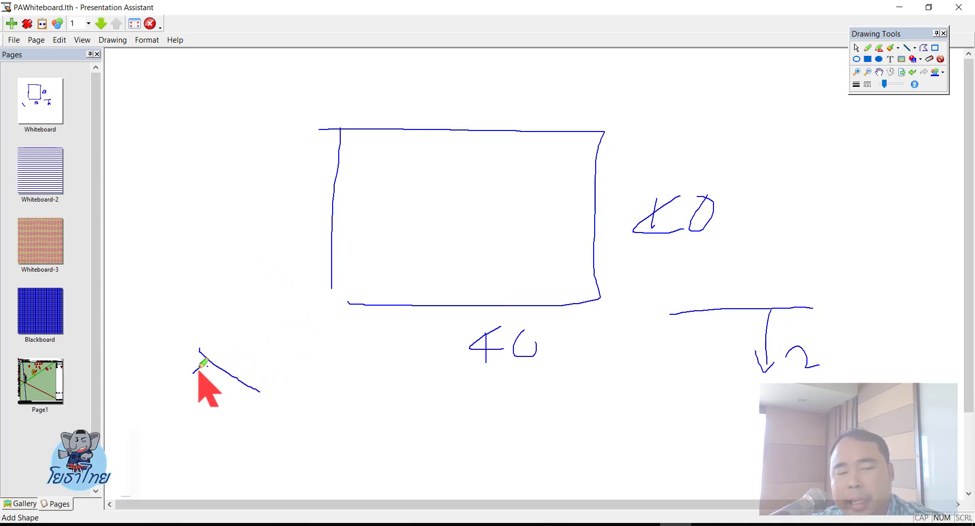
left_click_drag(194, 373, 248, 417)
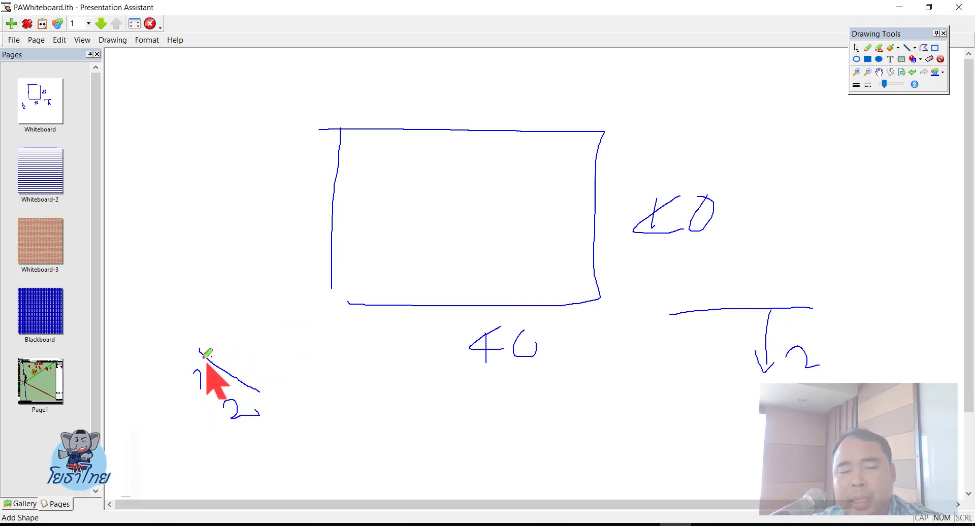
left_click_drag(199, 358, 254, 391)
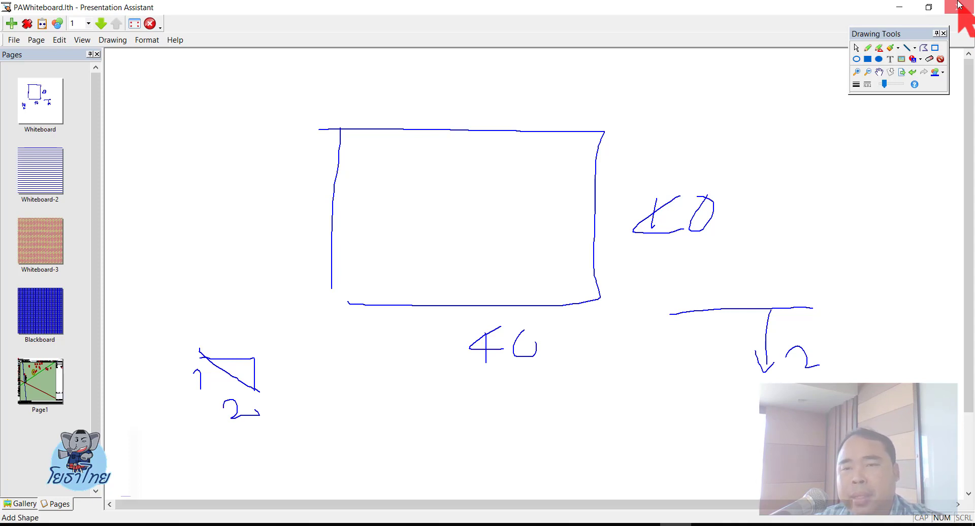
left_click(959, 5)
middle_click_drag(641, 187, 697, 352)
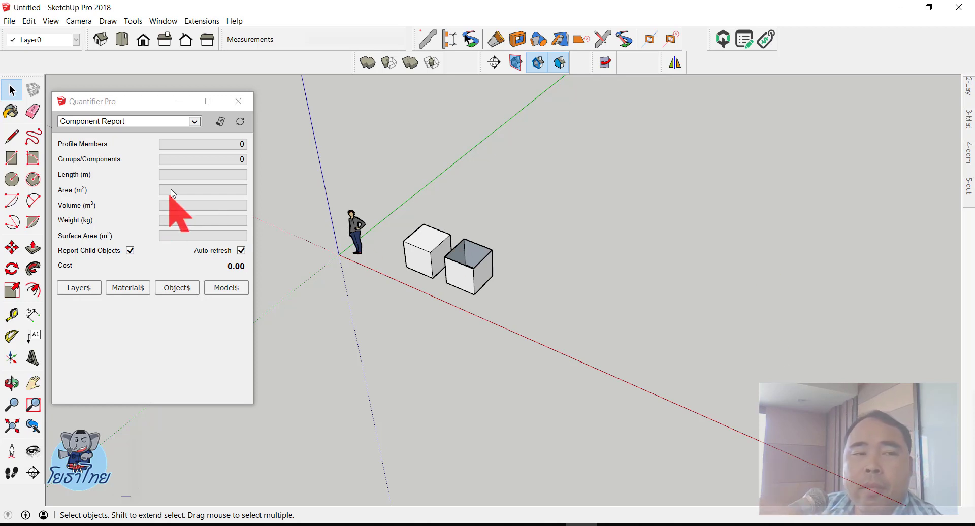
Draw a 40 by 40 rectangle face on the ground and view it at an angle
scroll(466, 270, "down", 2)
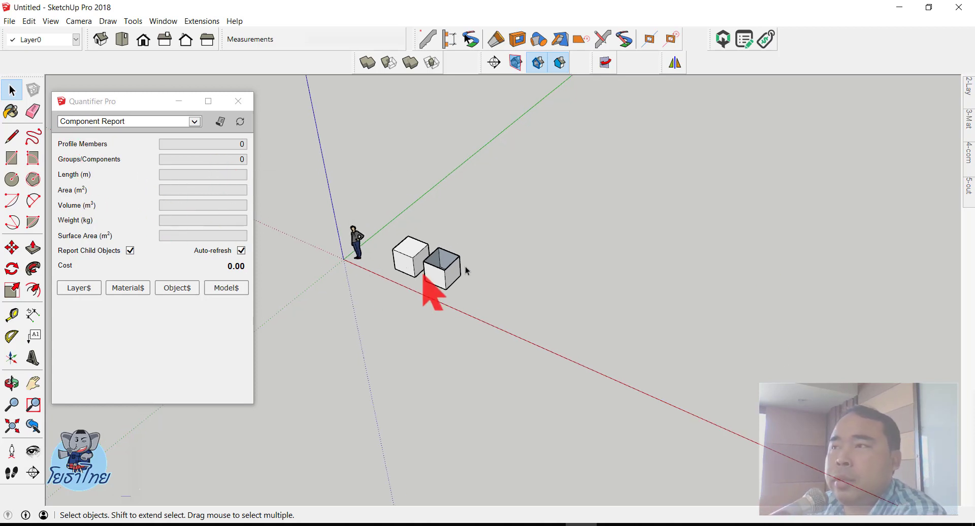
scroll(467, 271, "up", 2)
left_click(12, 157)
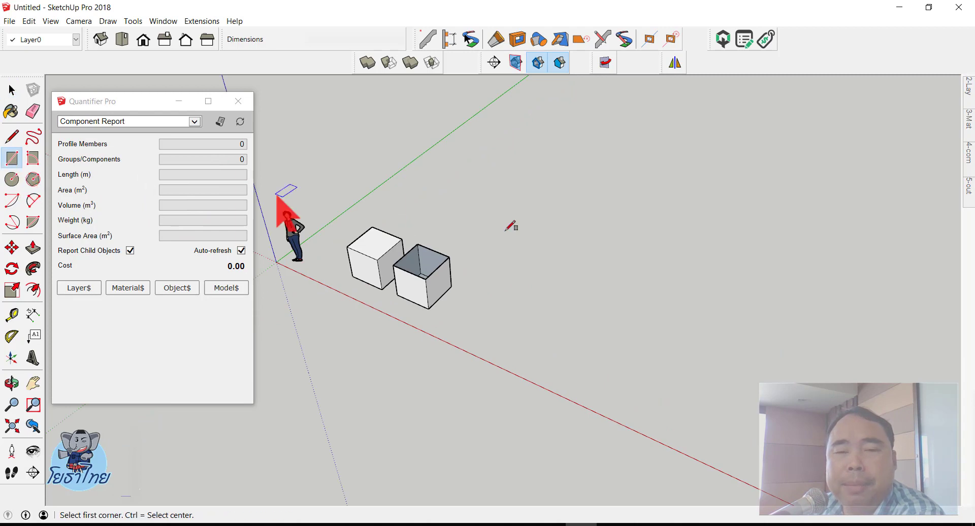
left_click(538, 244)
left_click(790, 207)
type("40")
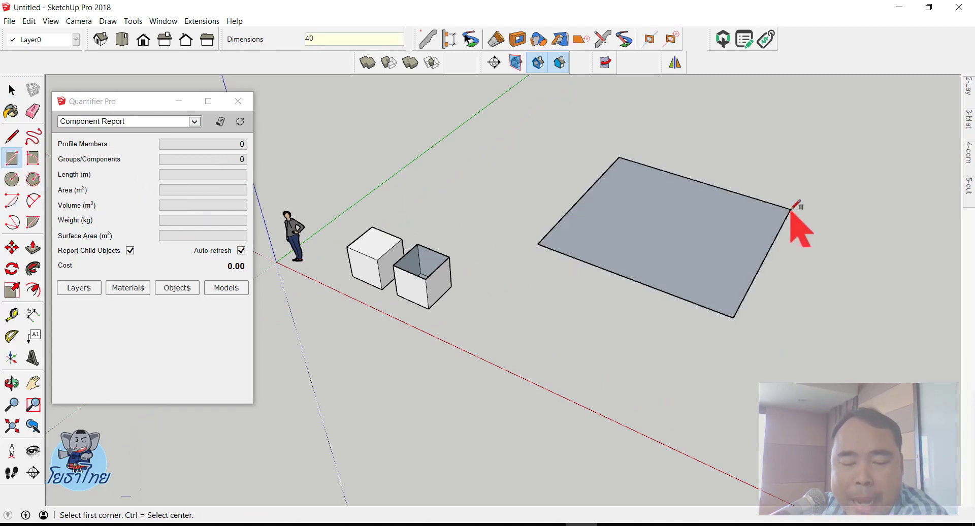
left_click(791, 209)
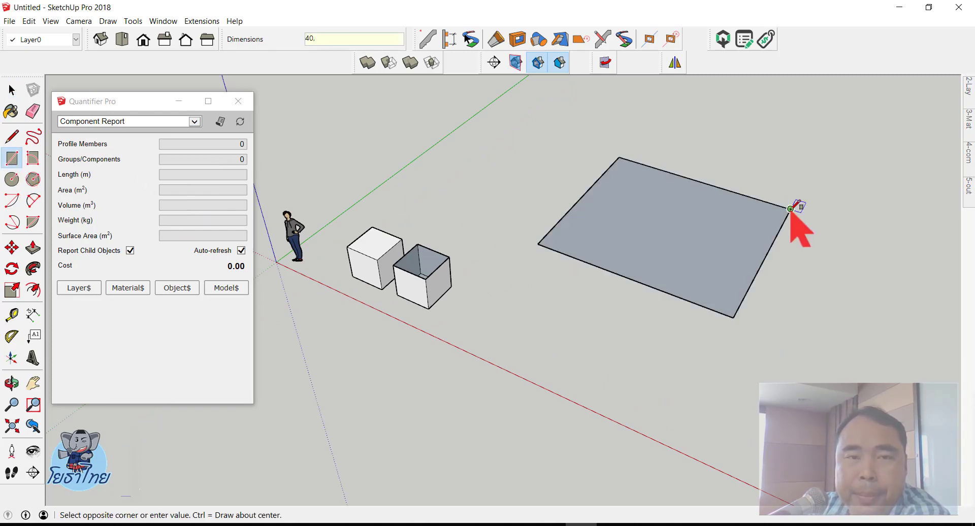
type("40")
key("Return")
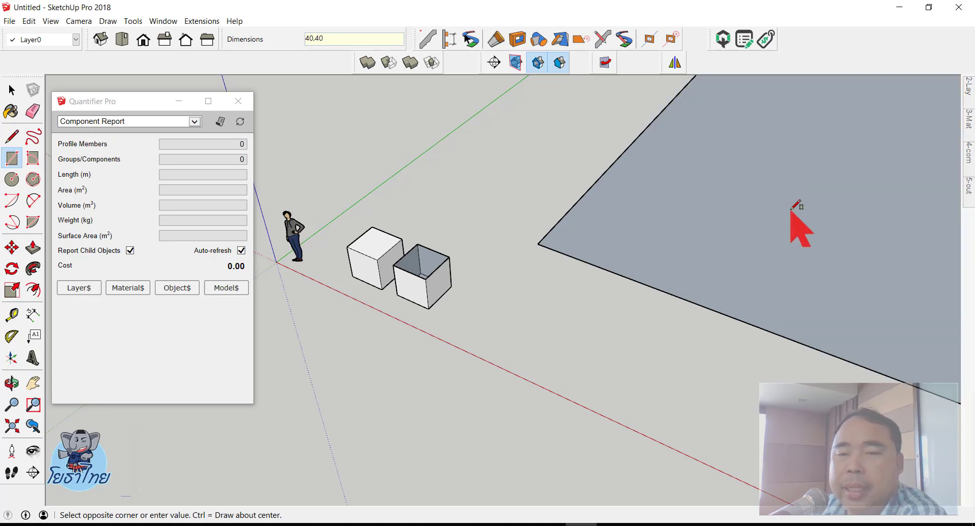
key("space")
scroll(558, 315, "down", 3)
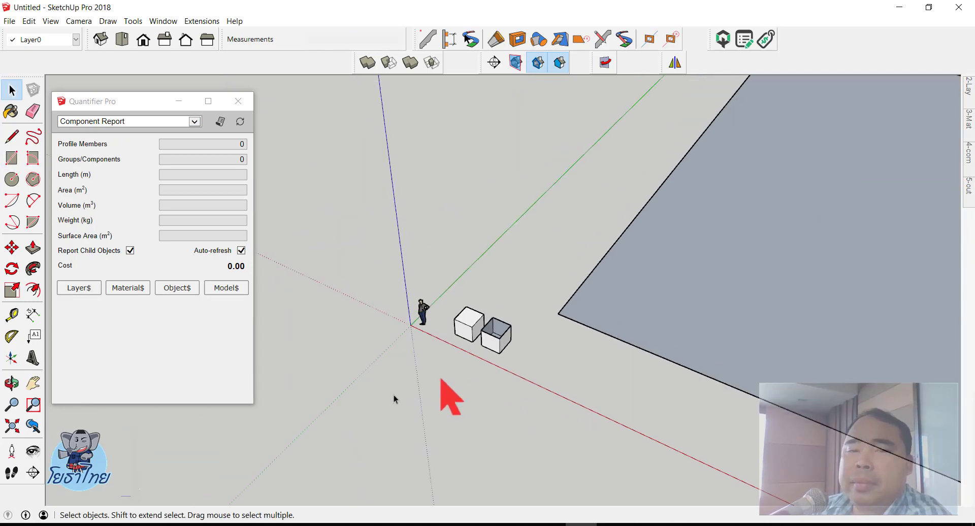
scroll(386, 304, "down", 3)
middle_click_drag(391, 310, 378, 262)
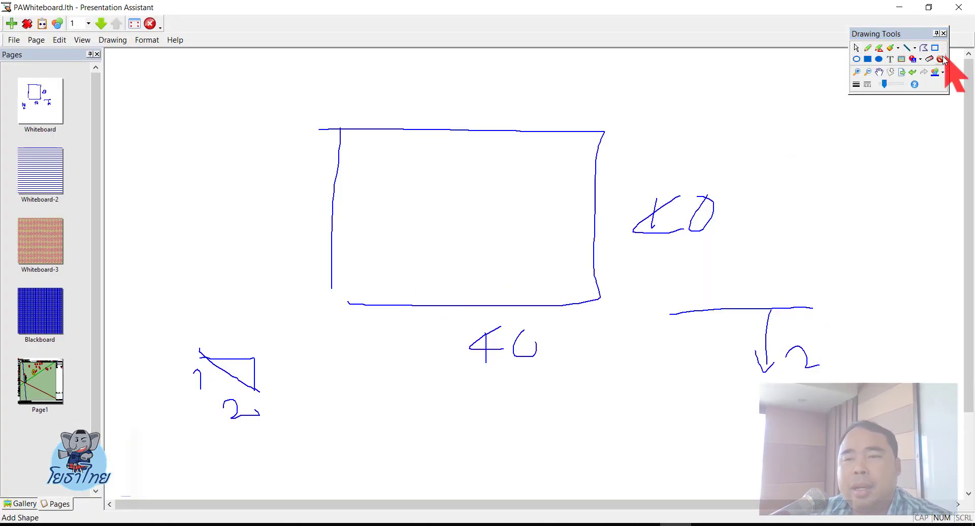
Clear the board and pencil a triangle labelled 1 and 2 with a ticked width line above
left_click(941, 59)
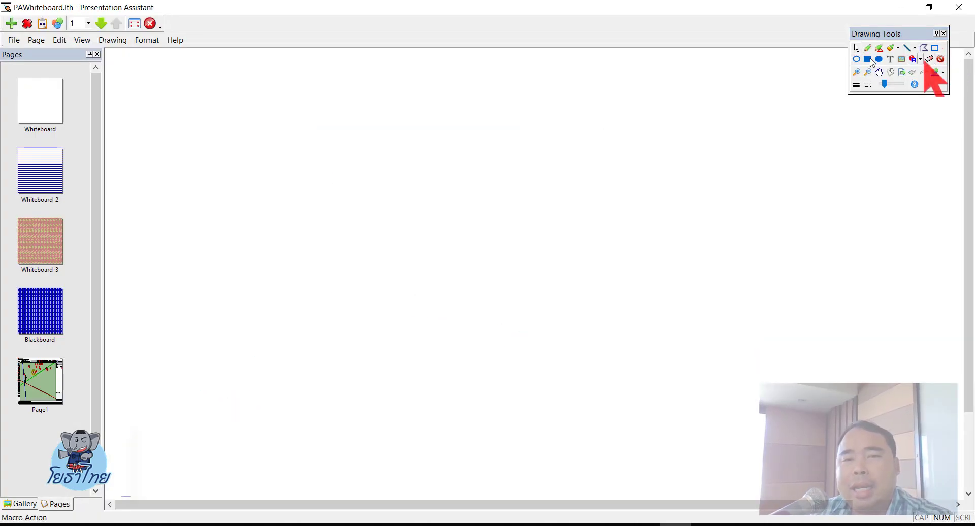
left_click(870, 49)
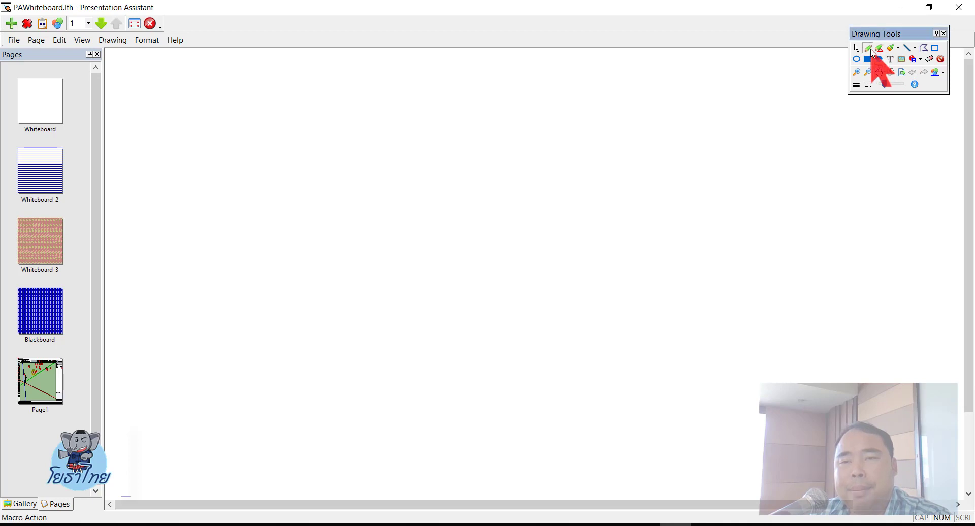
left_click_drag(307, 149, 304, 238)
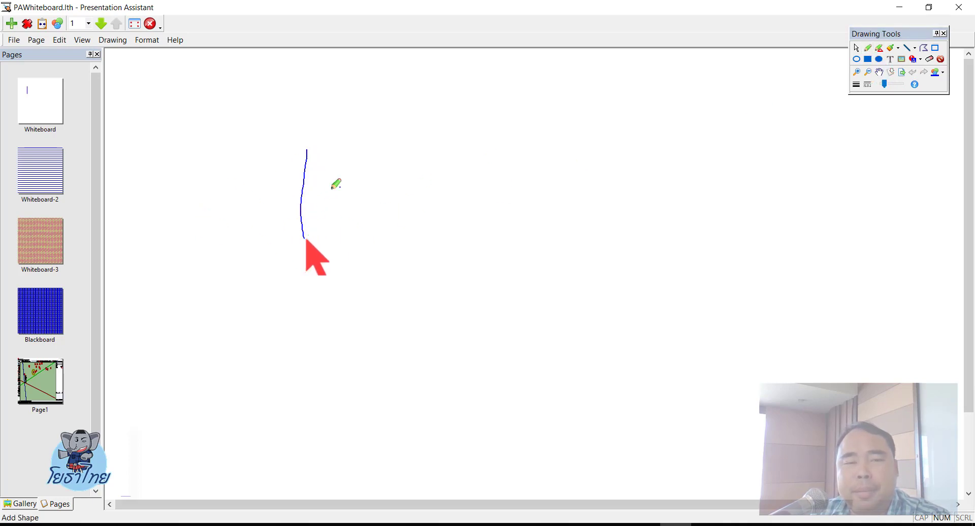
left_click_drag(307, 151, 442, 225)
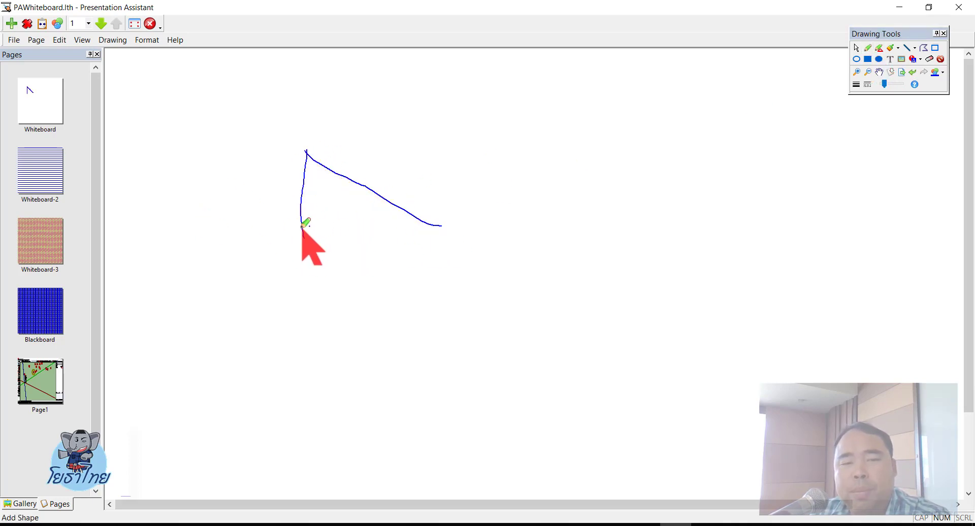
left_click_drag(302, 226, 447, 239)
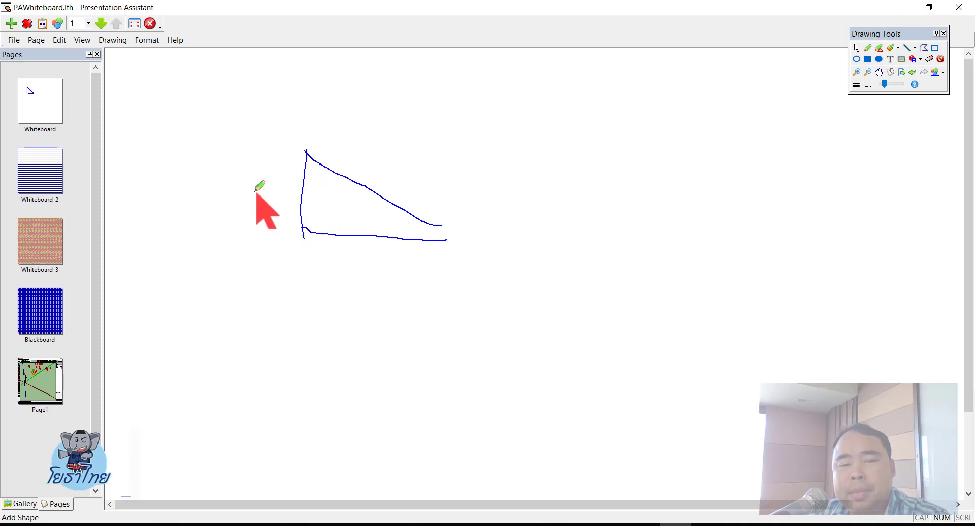
left_click_drag(255, 191, 272, 232)
left_click_drag(347, 272, 406, 302)
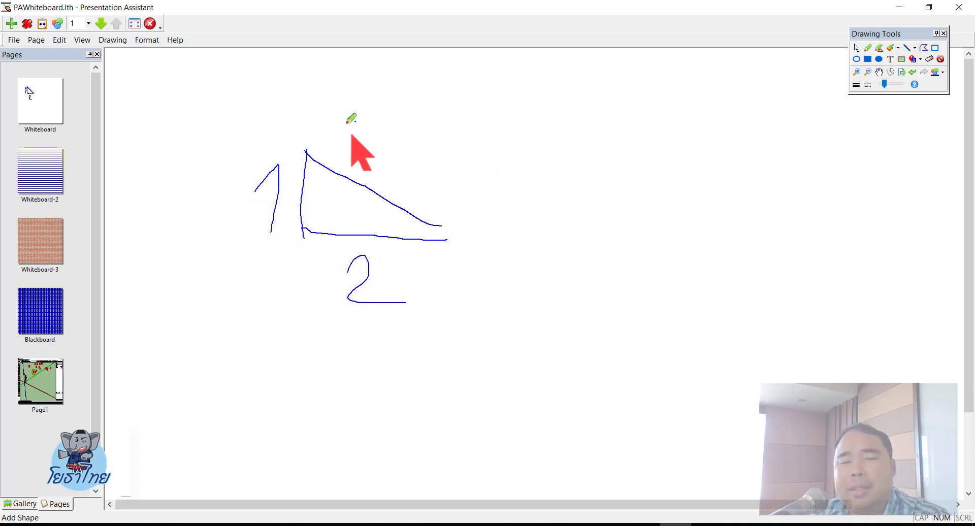
mouse_move(309, 99)
left_mouse_down()
mouse_move(298, 127)
mouse_move(489, 116)
mouse_move(412, 163)
left_mouse_up()
In Top view, offset the 40 x 40 square's edges 4 m inward
left_click(959, 7)
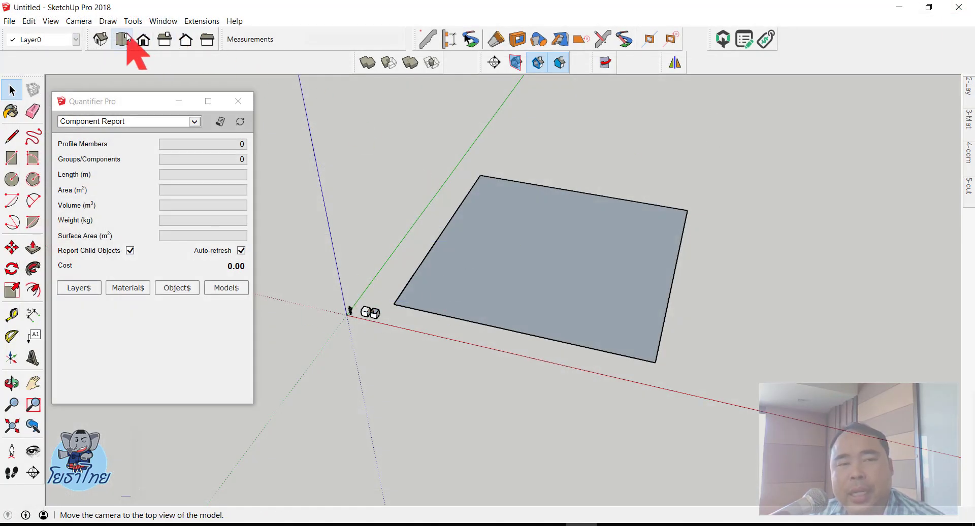
left_click(126, 37)
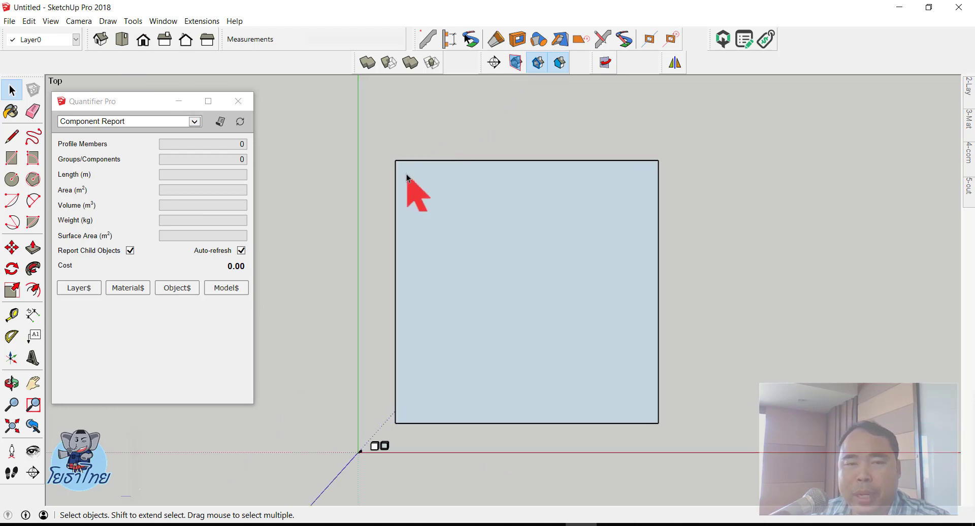
scroll(405, 173, "up", 2)
scroll(404, 172, "up", 1)
scroll(405, 171, "up", 2)
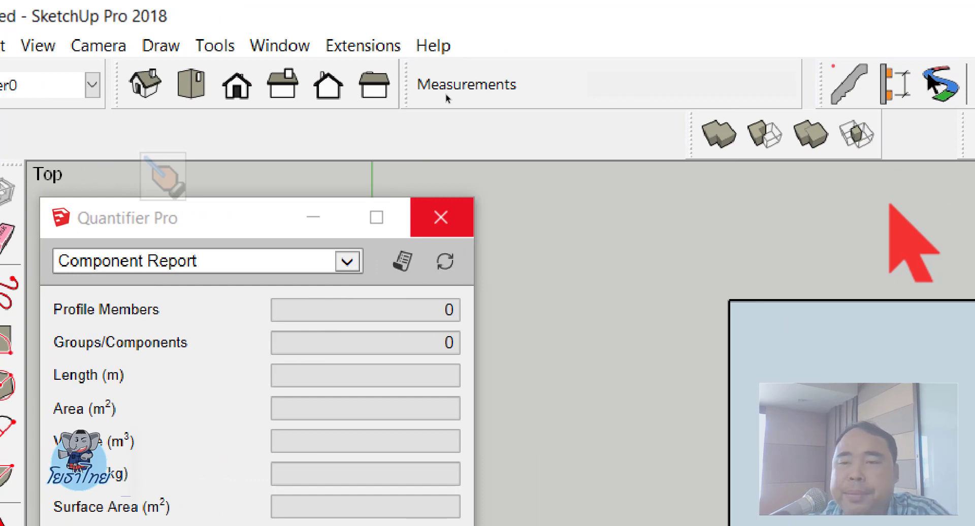
key("p")
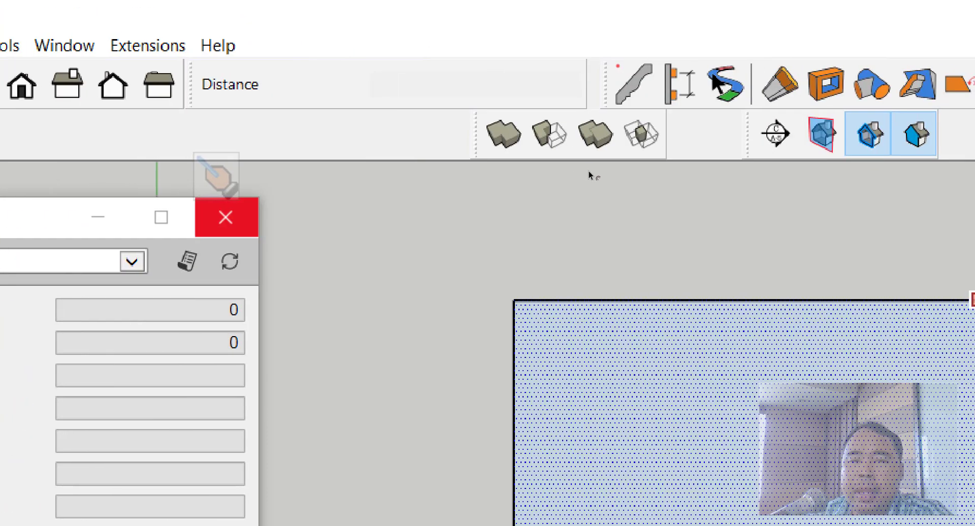
type("0.9")
key("Return")
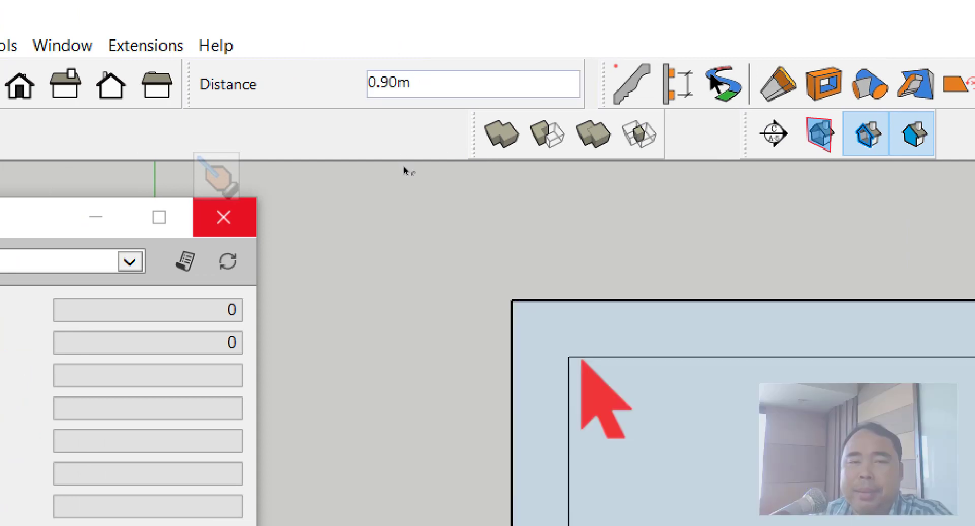
type("4")
key("Return")
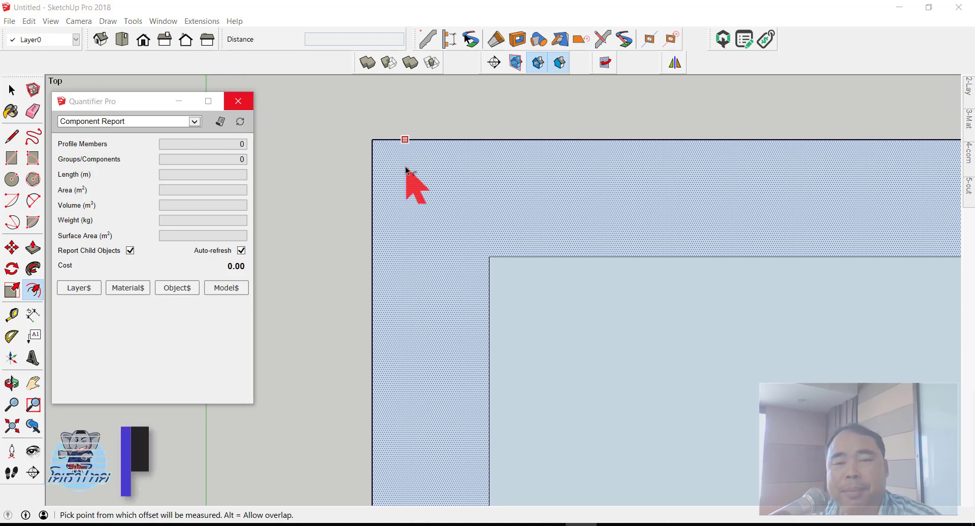
scroll(406, 170, "down", 2)
scroll(421, 170, "down", 3)
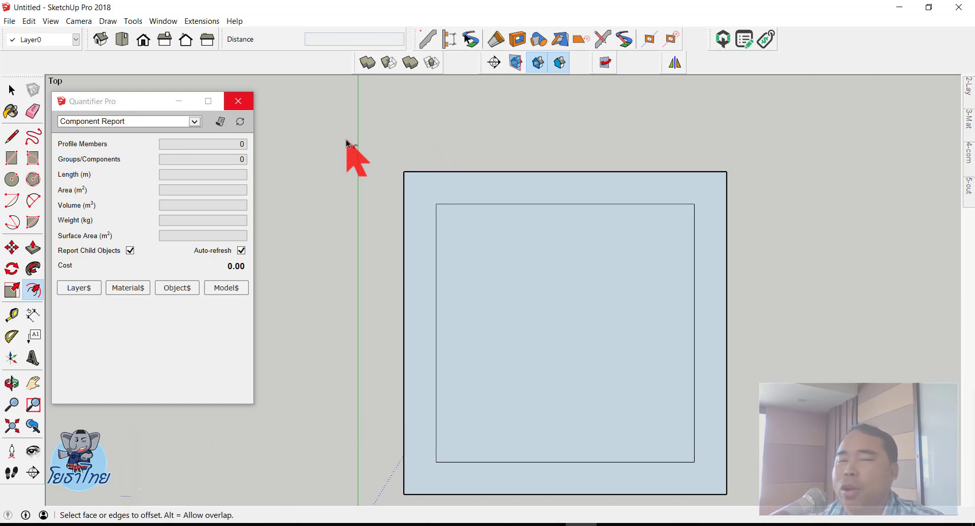
scroll(483, 221, "up", 2)
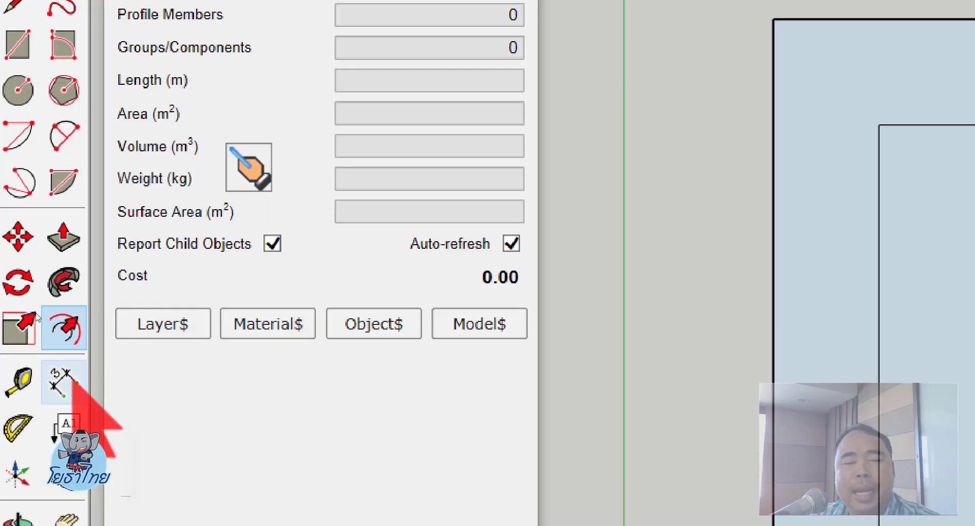
Try a 40.00m top-edge dimension and a vertical 4.00m dimension, undoing both
left_click(32, 315)
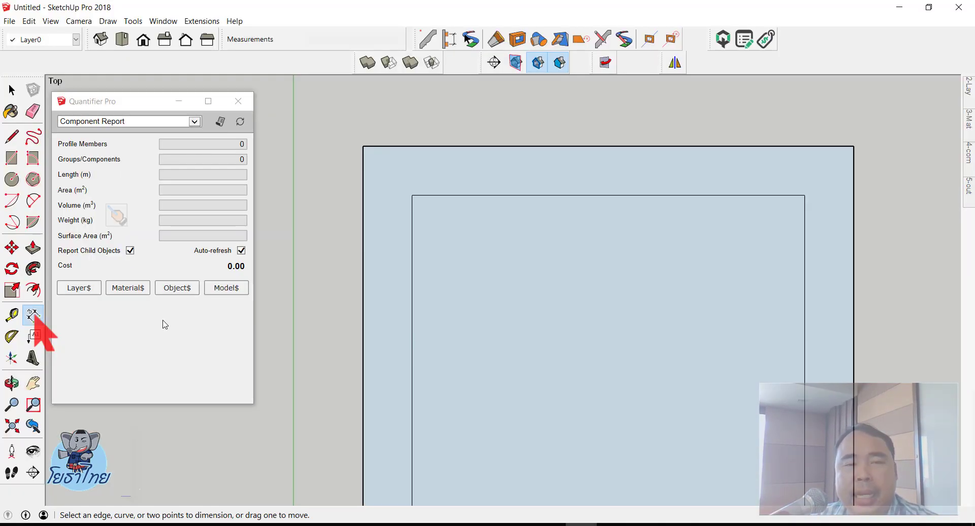
scroll(528, 119, "up", 1)
scroll(508, 137, "up", 1)
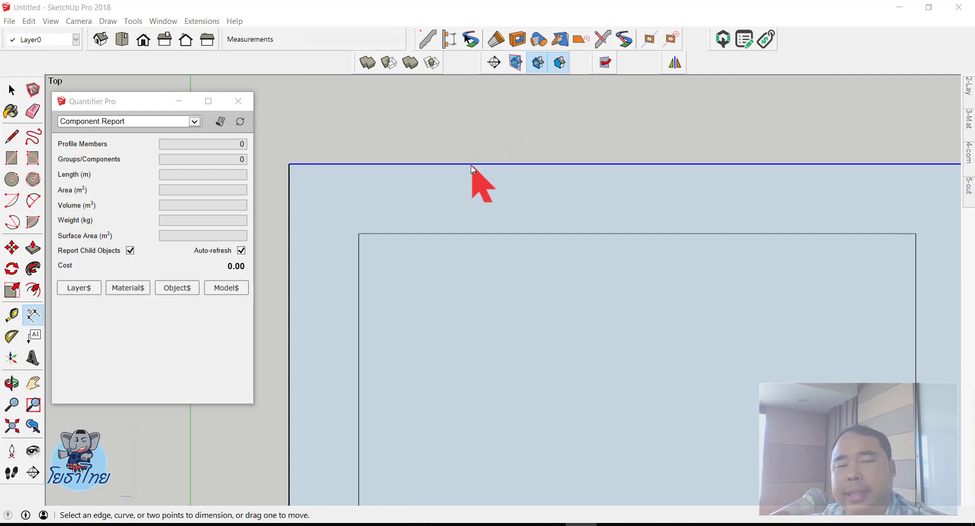
left_click(472, 165)
left_click(471, 122)
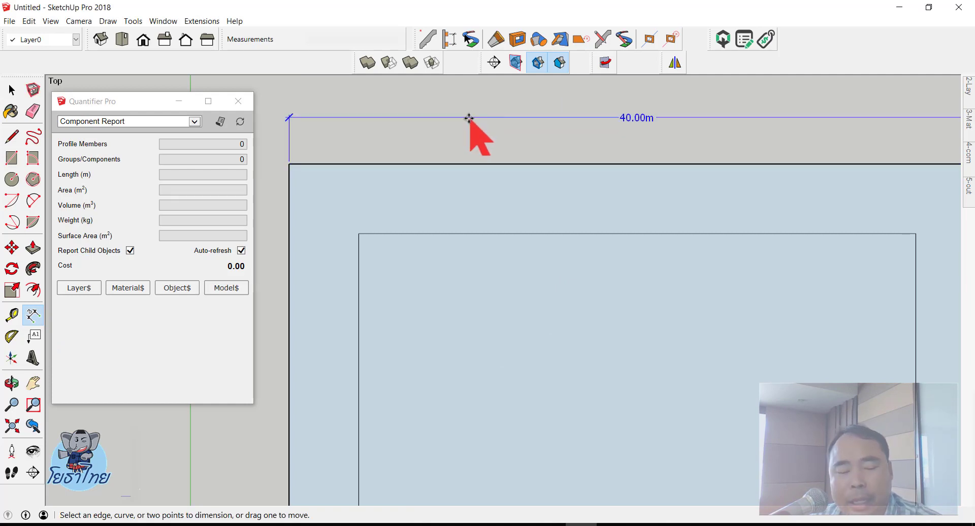
key("ctrl+z")
scroll(603, 206, "down", 2)
scroll(397, 184, "up", 1)
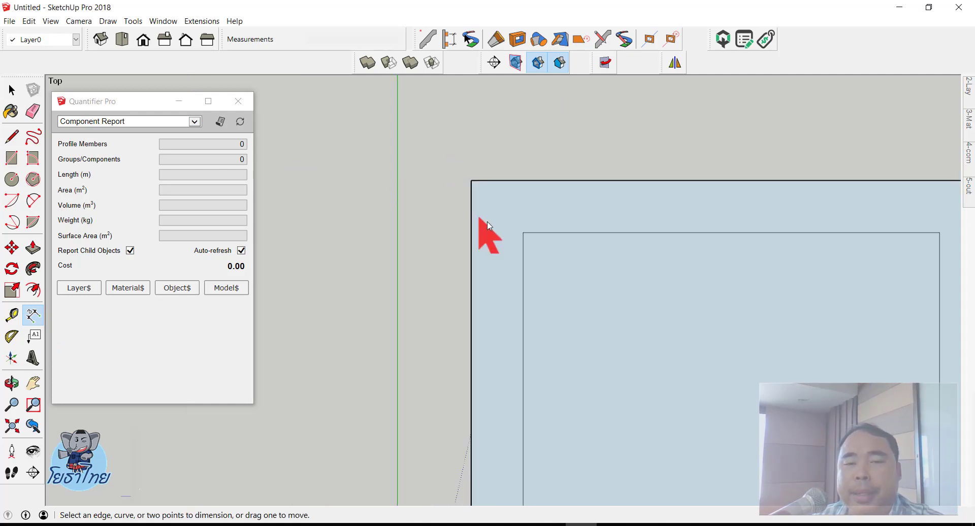
scroll(479, 224, "up", 1)
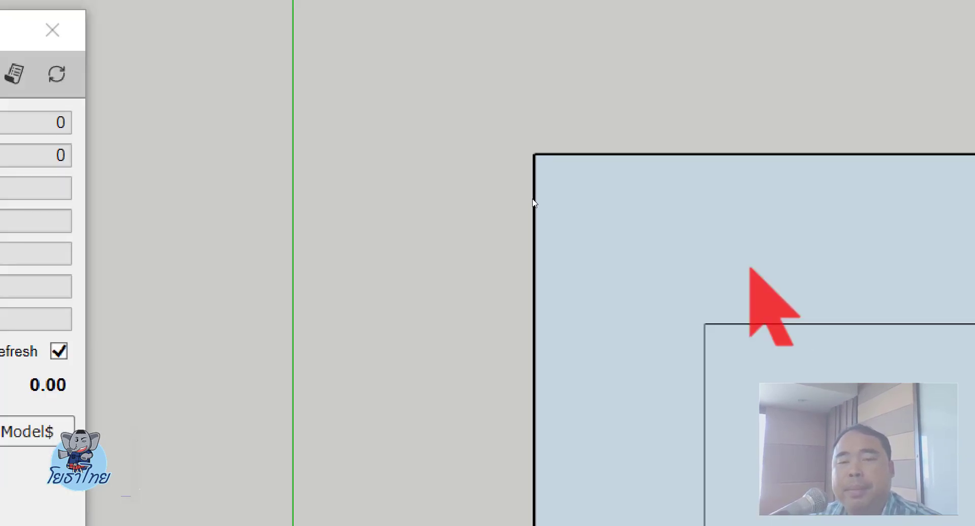
left_click(535, 153)
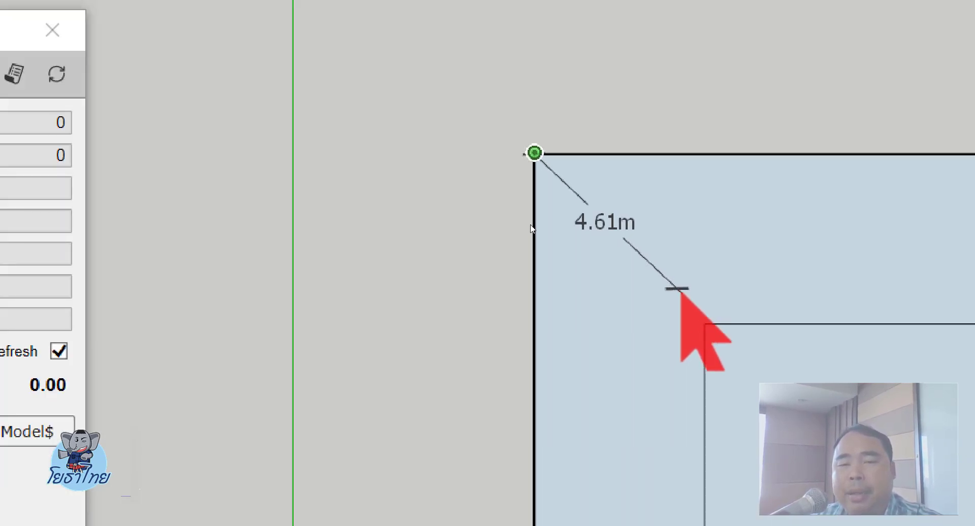
left_click(704, 323)
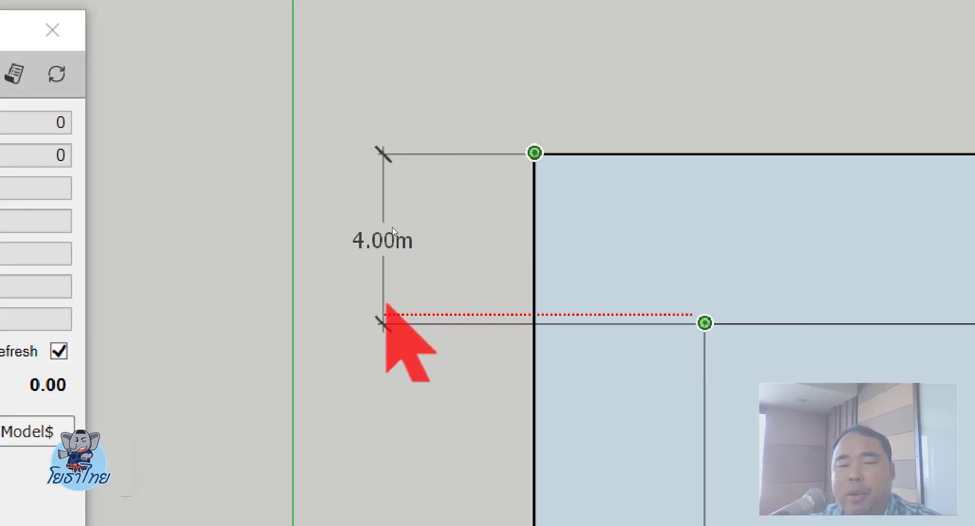
left_click(379, 266)
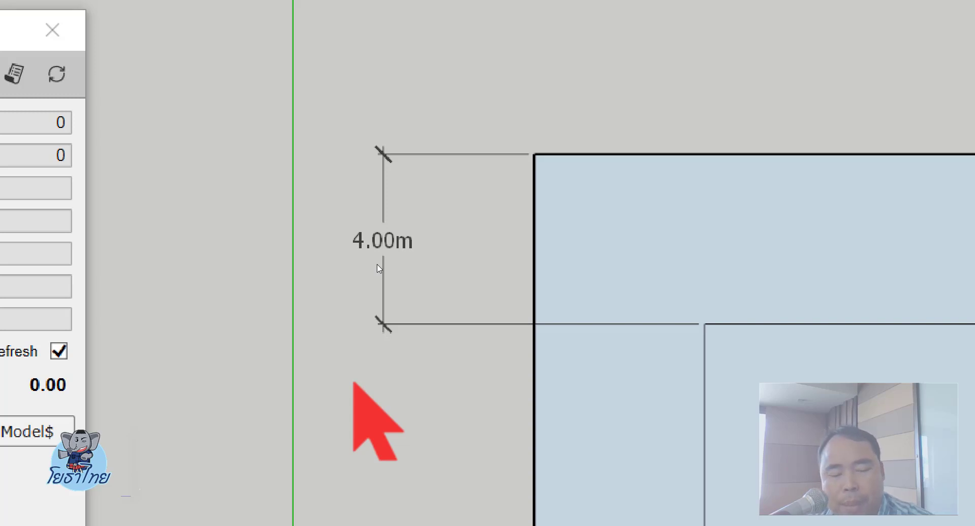
key("ctrl+z")
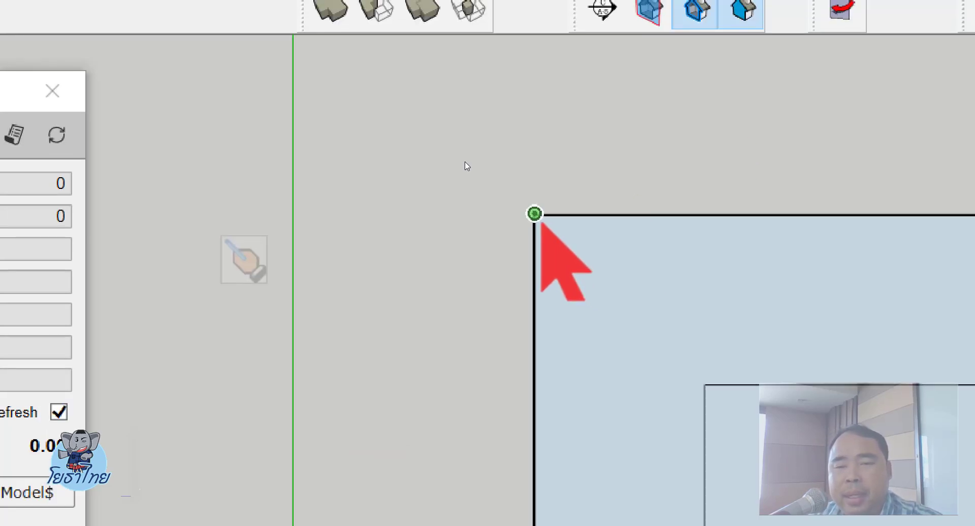
Place a horizontal 4.00m dimension above the square from outer to inner corner
left_click(535, 215)
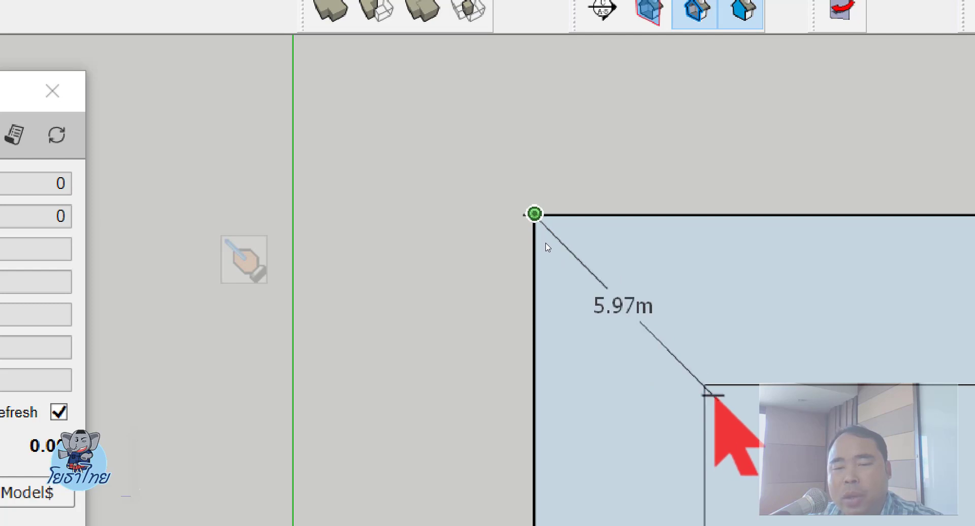
left_click(705, 394)
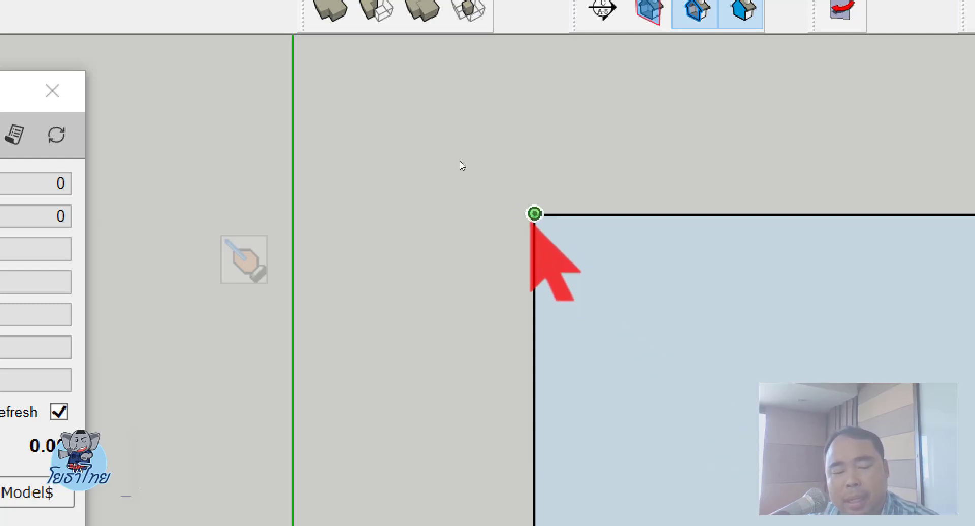
left_click(534, 214)
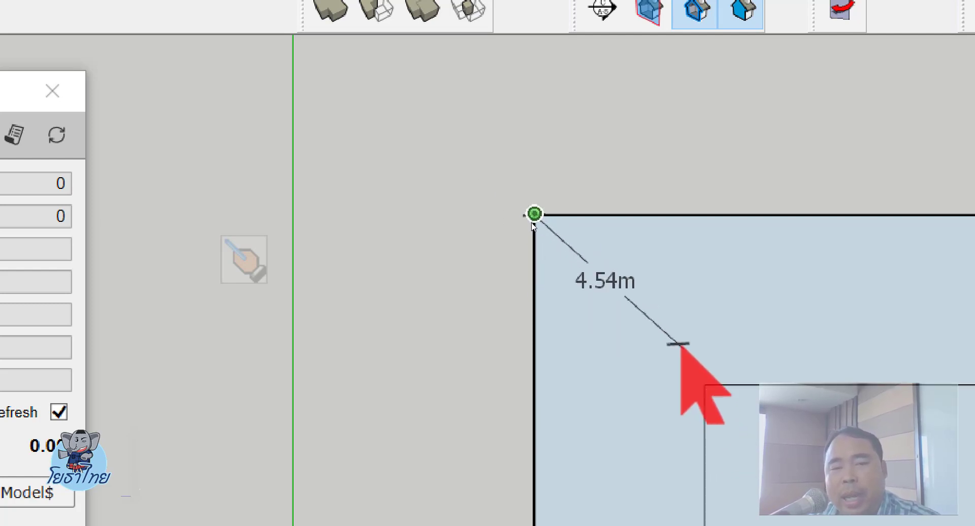
left_click(705, 385)
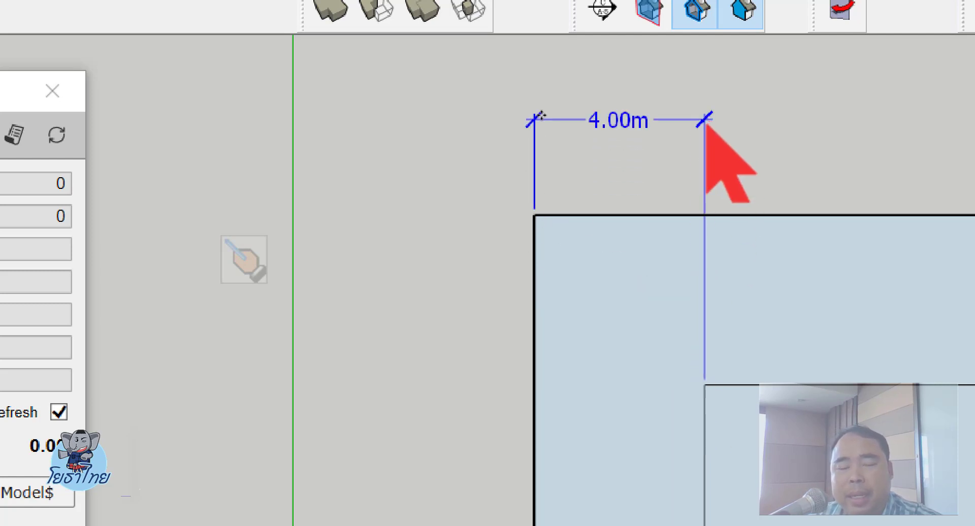
left_click(708, 125)
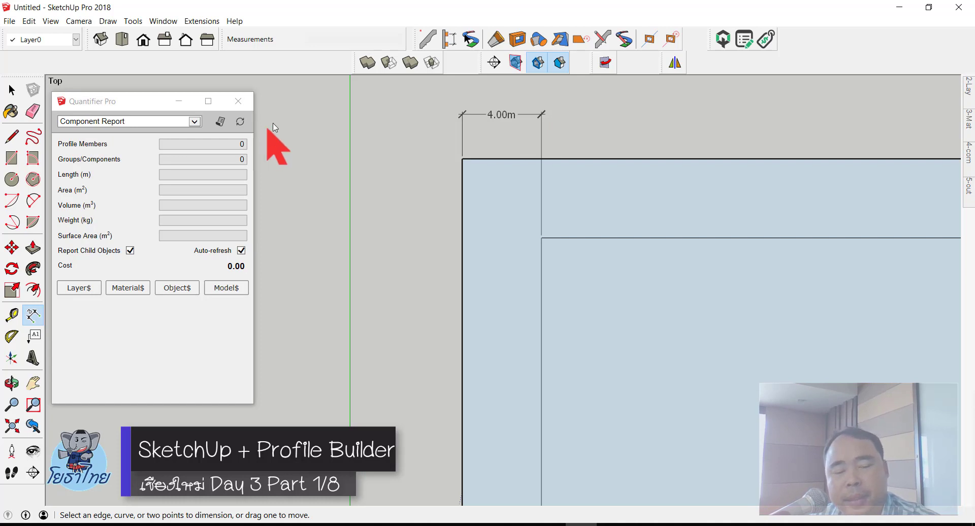
key("space")
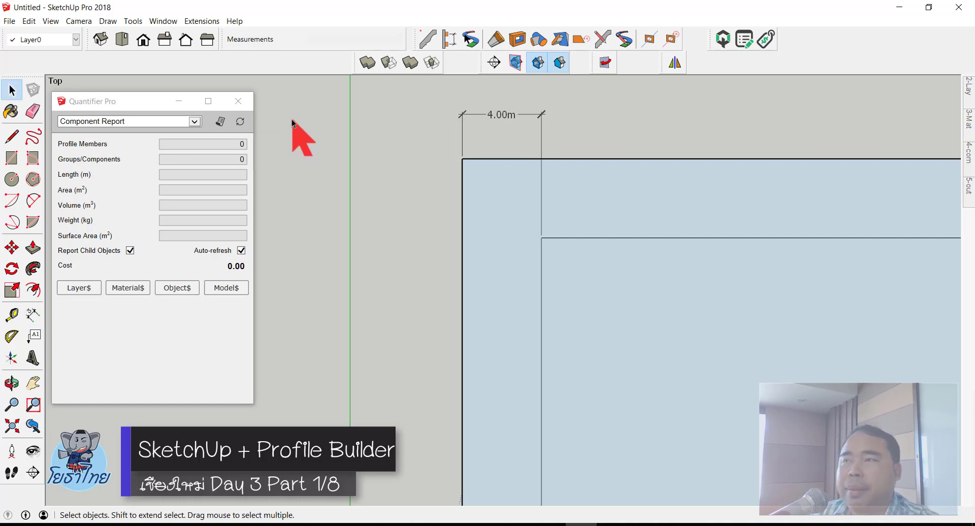
Erase the 4.00m dimension and tilt the view to a perspective of the square
left_click(36, 113)
left_click(543, 127)
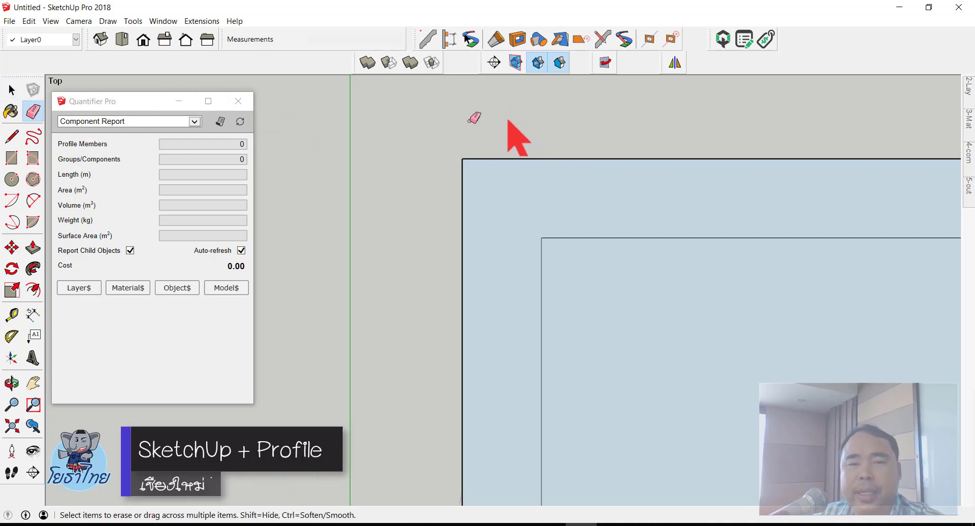
scroll(458, 153, "down", 3)
scroll(406, 172, "down", 2)
mouse_move(564, 350)
middle_mouse_down()
mouse_move(349, 87)
mouse_move(574, 335)
middle_mouse_up()
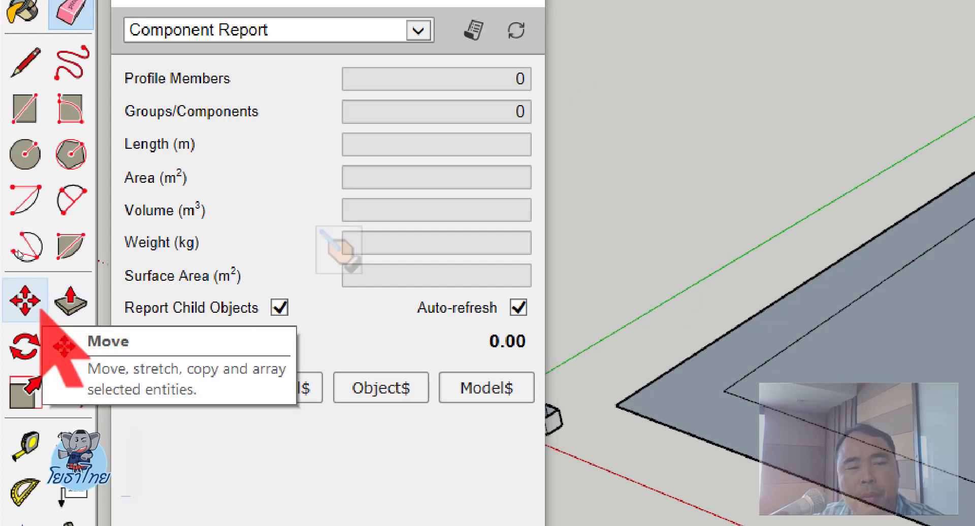
Pick up the inner face with Move, leaving copying off
left_click(12, 248)
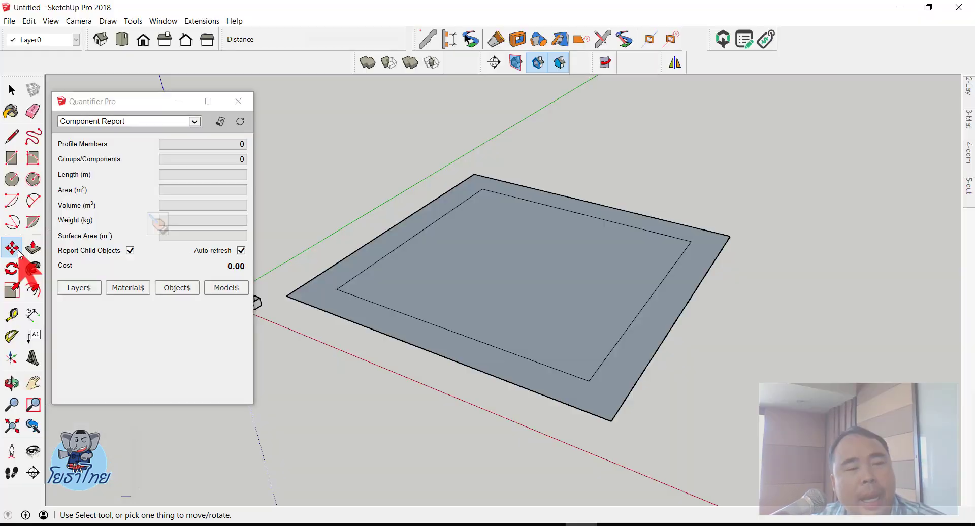
left_click(484, 290)
key("ctrl")
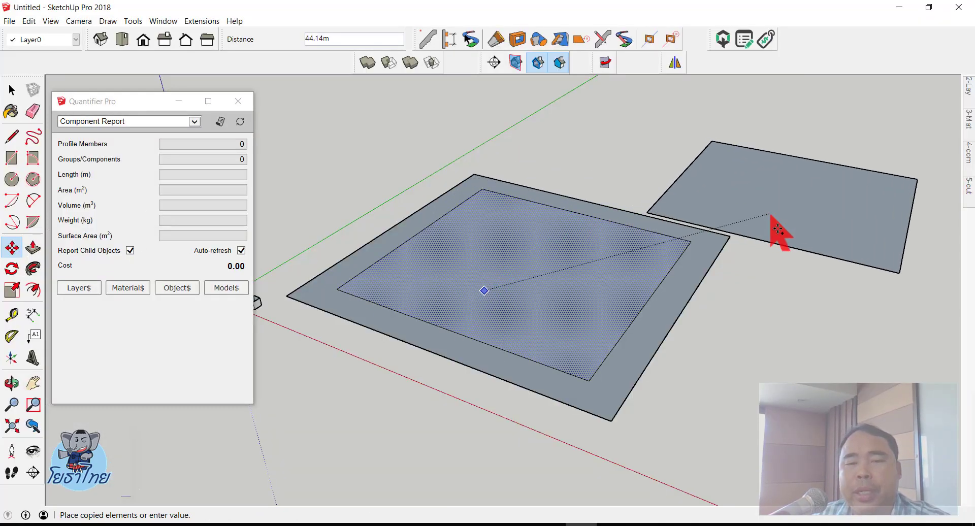
key("ctrl")
scroll(813, 303, "down", 3)
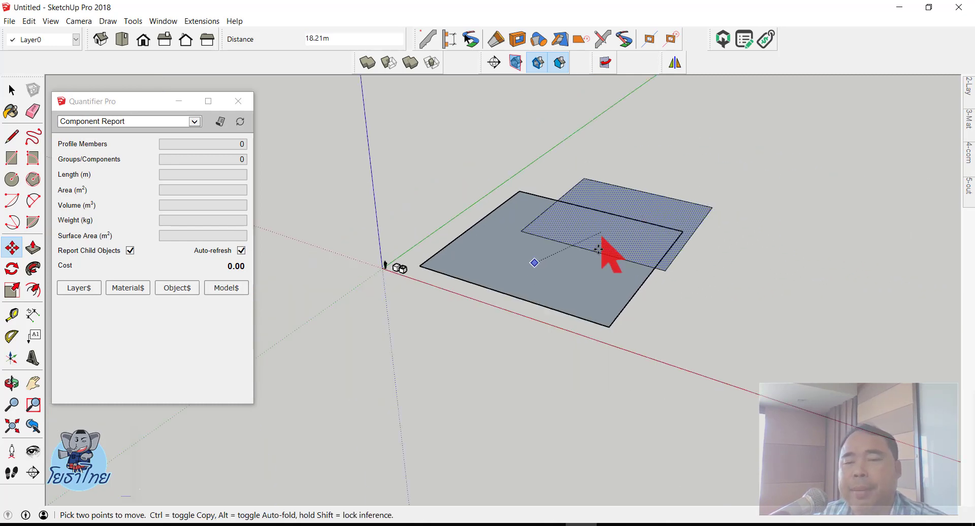
scroll(604, 244, "down", 2)
scroll(559, 173, "up", 2)
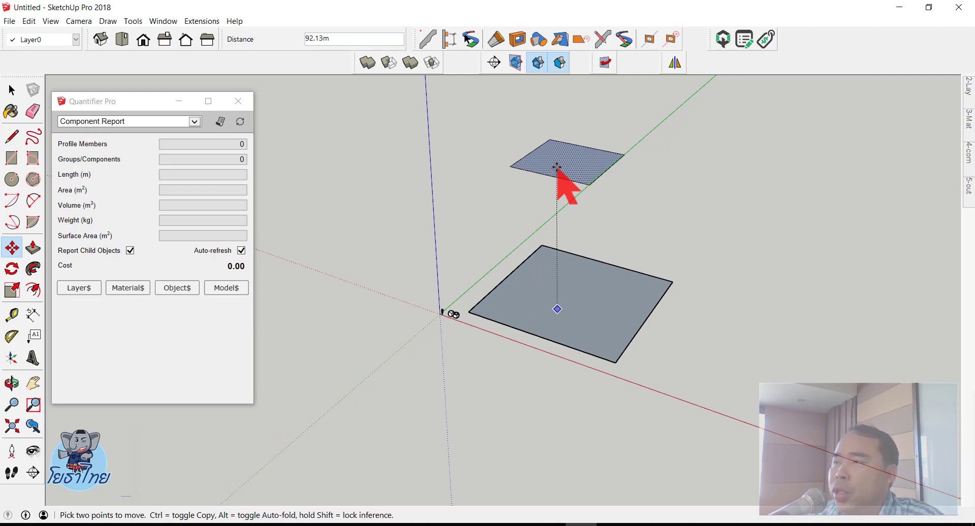
Lock to the blue axis with auto-fold and sink the inner face 2 m
key("alt")
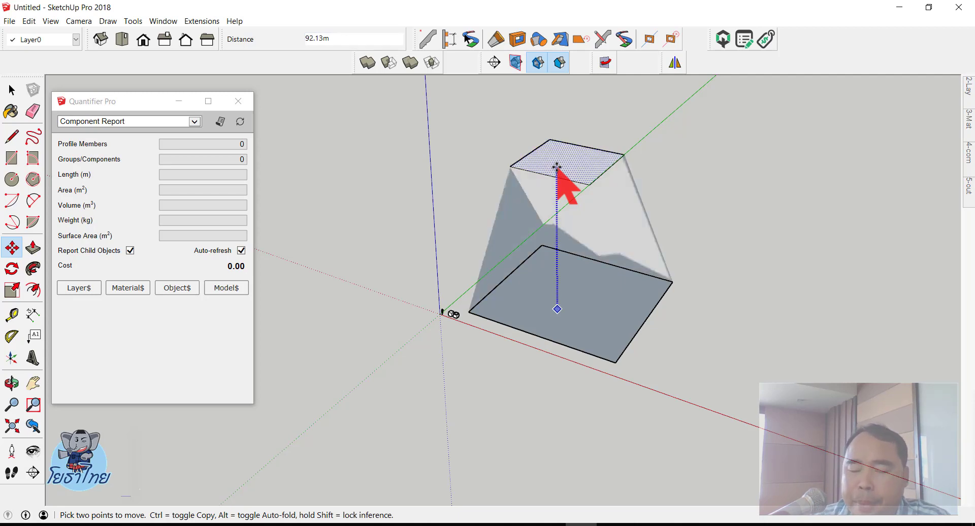
key("alt")
key("alt")
key("alt")
key("alt")
key("alt")
key("alt")
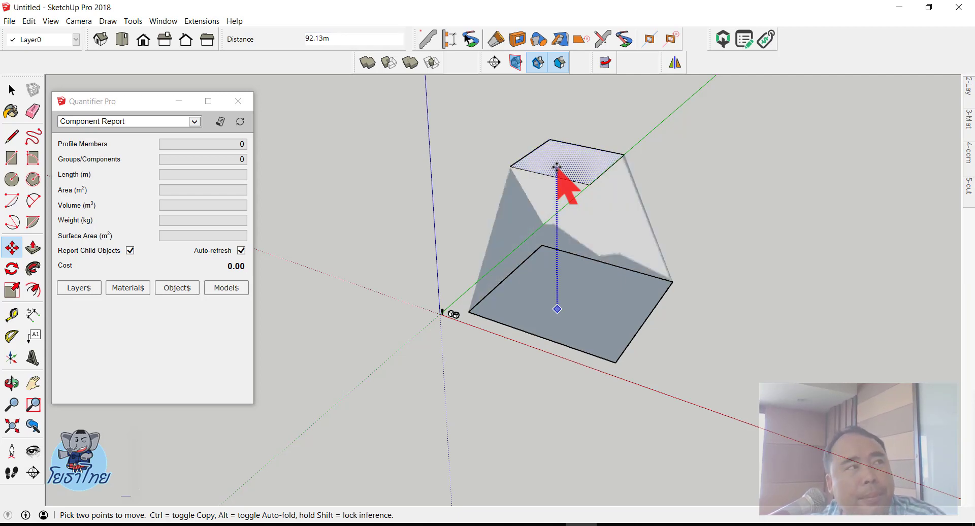
key("alt")
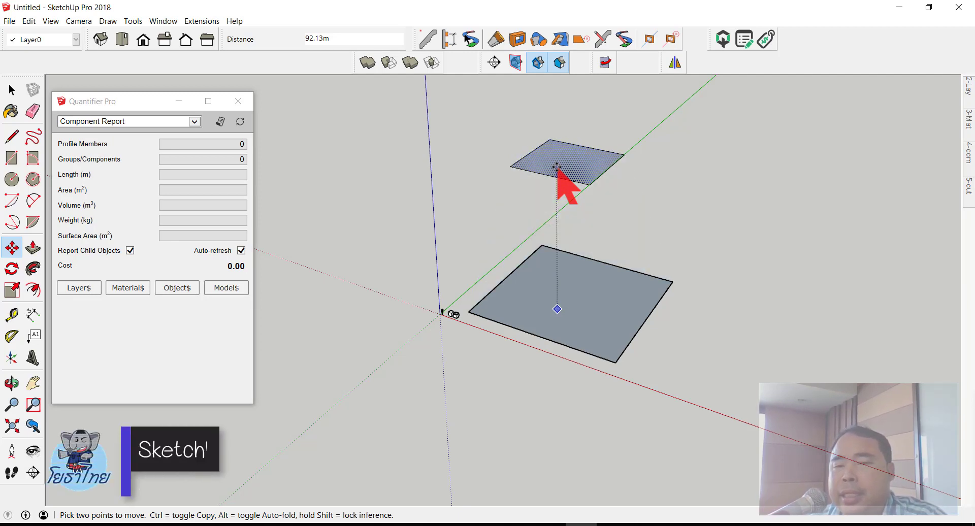
key("alt")
key("alt")
key("alt")
key("alt")
key("alt")
key("alt")
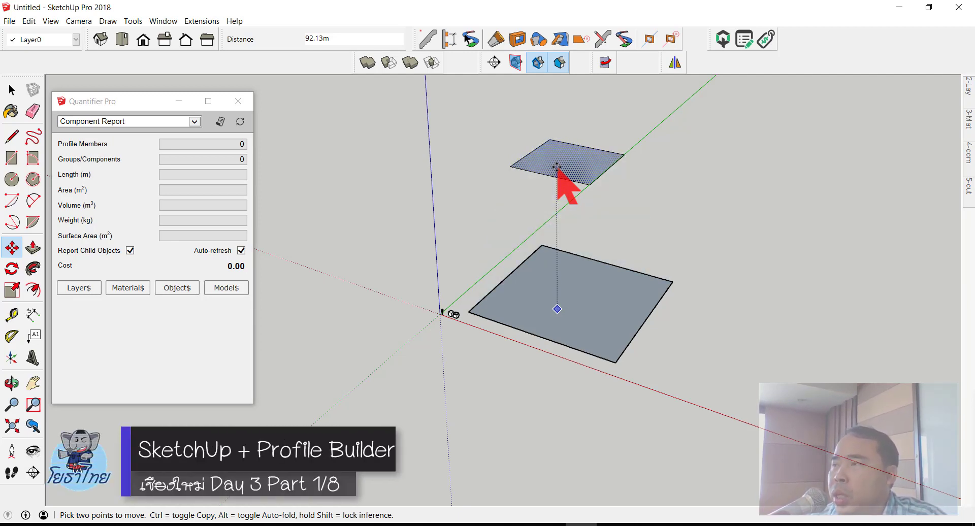
key("alt")
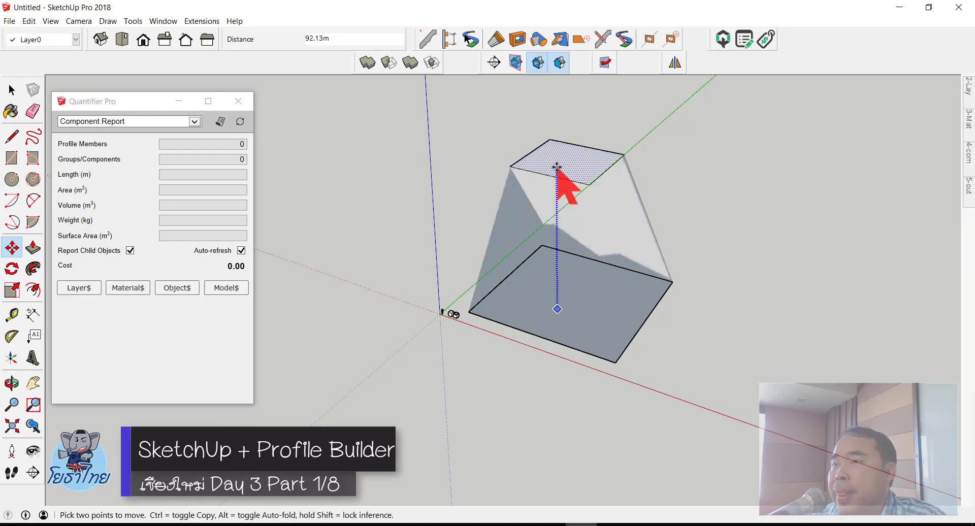
key("alt")
key("alt")
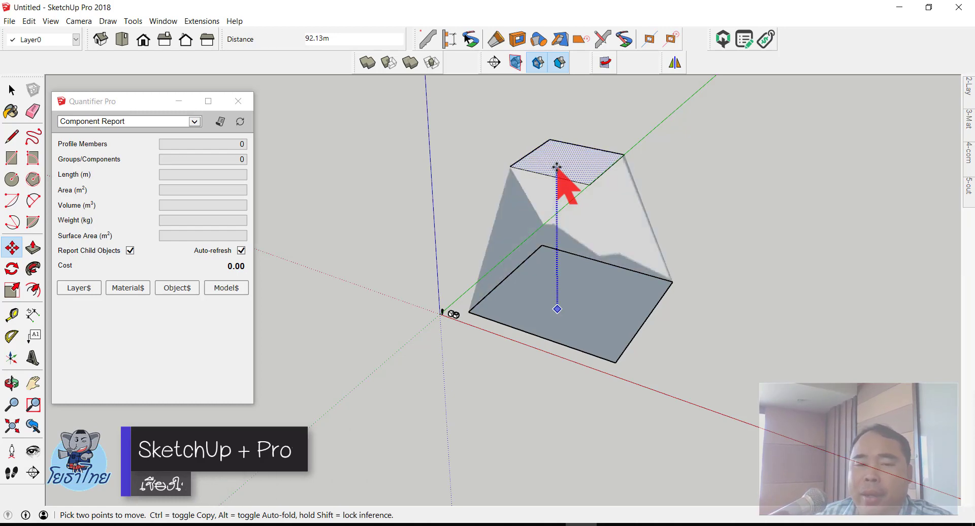
scroll(563, 391, "up", 1)
scroll(563, 392, "up", 1)
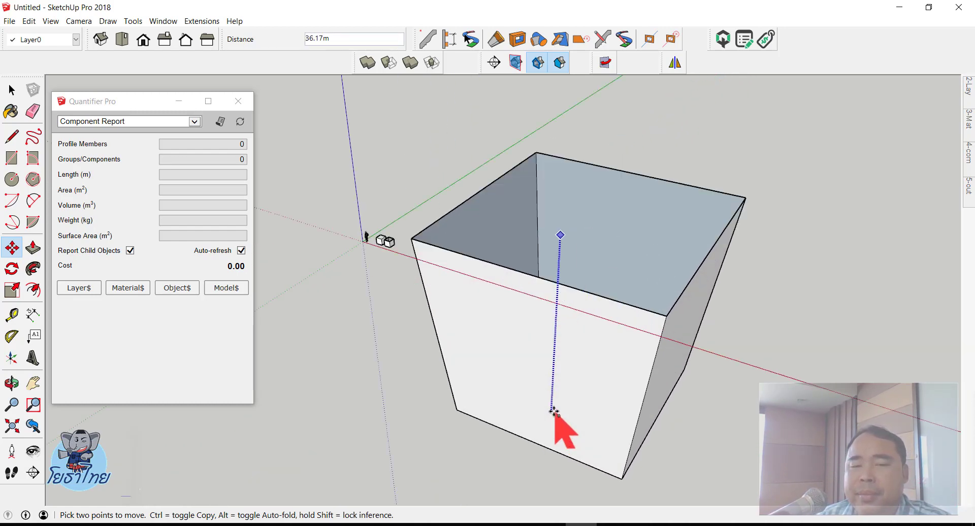
scroll(577, 457, "down", 1)
type("2")
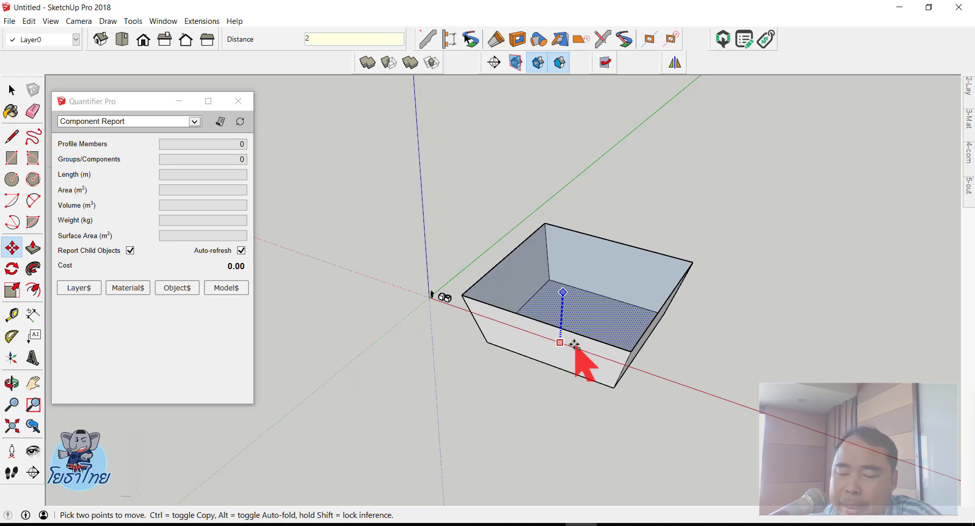
key("Return")
key("space")
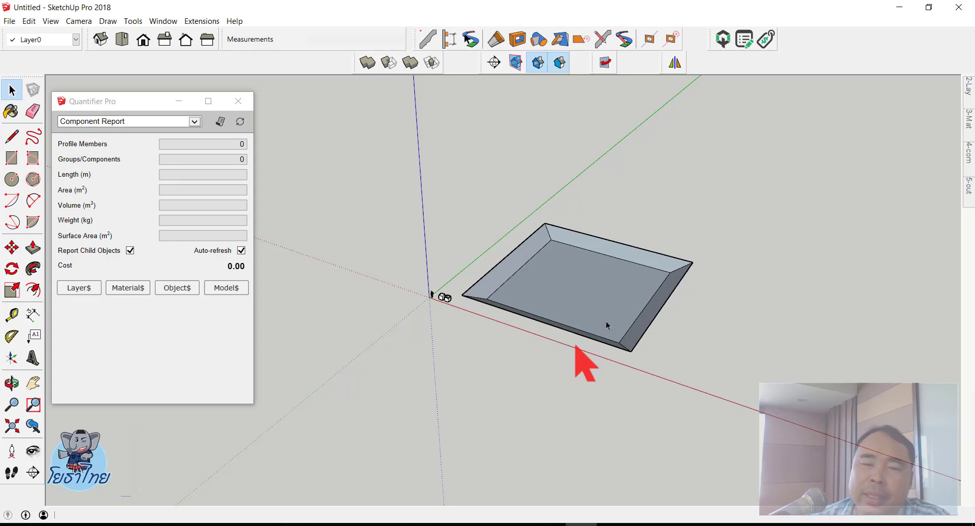
Window-select the whole sloped pit and make it a group
mouse_move(607, 326)
middle_mouse_down()
mouse_move(505, 174)
mouse_move(579, 146)
mouse_move(515, 322)
mouse_move(348, 200)
mouse_move(577, 170)
mouse_move(429, 299)
middle_mouse_up()
key("space")
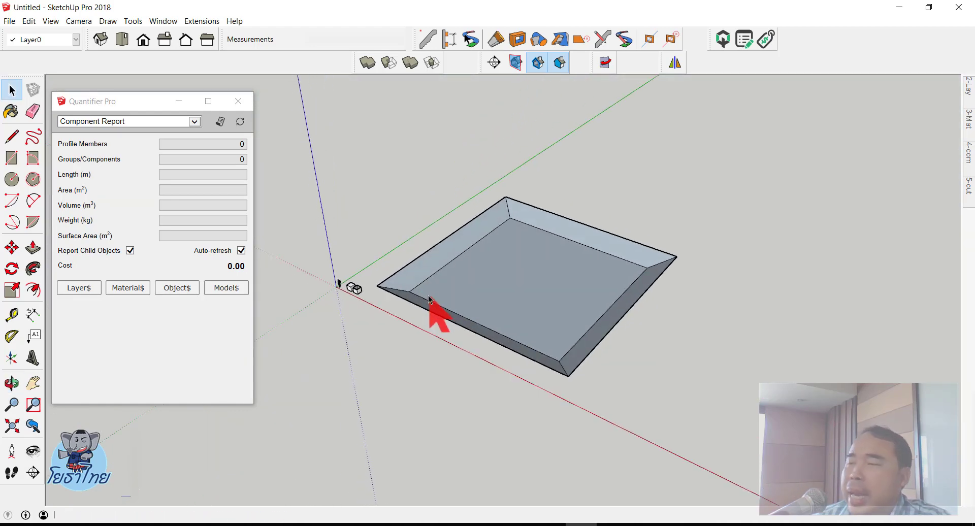
scroll(382, 269, "up", 2)
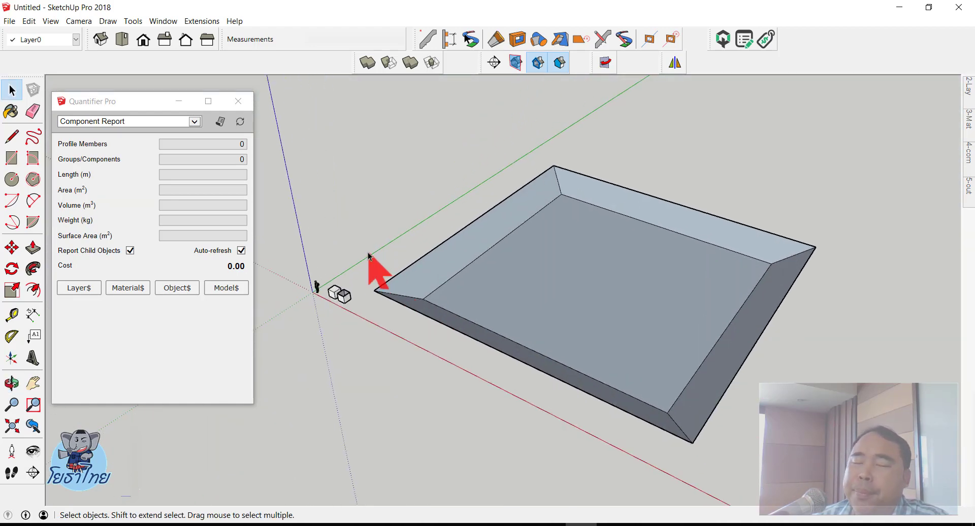
left_click_drag(342, 135, 921, 489)
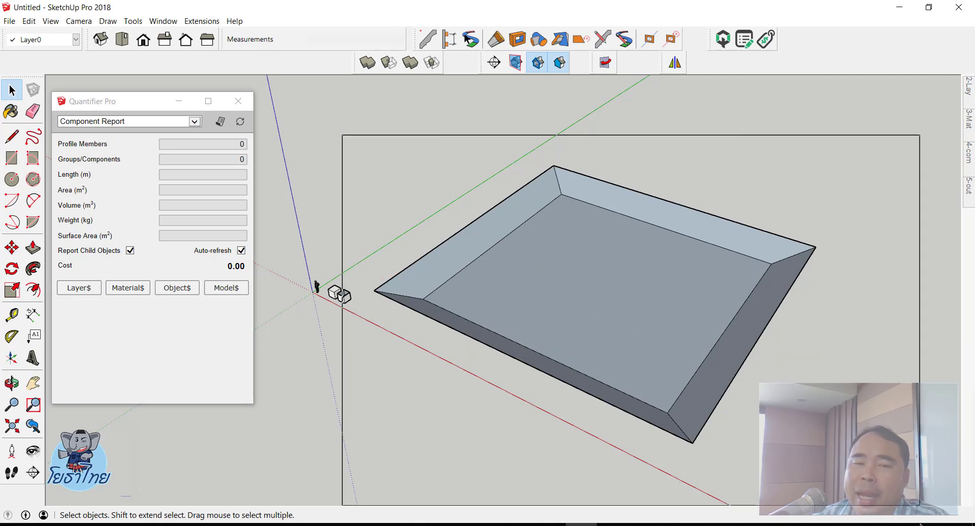
right_click(494, 231)
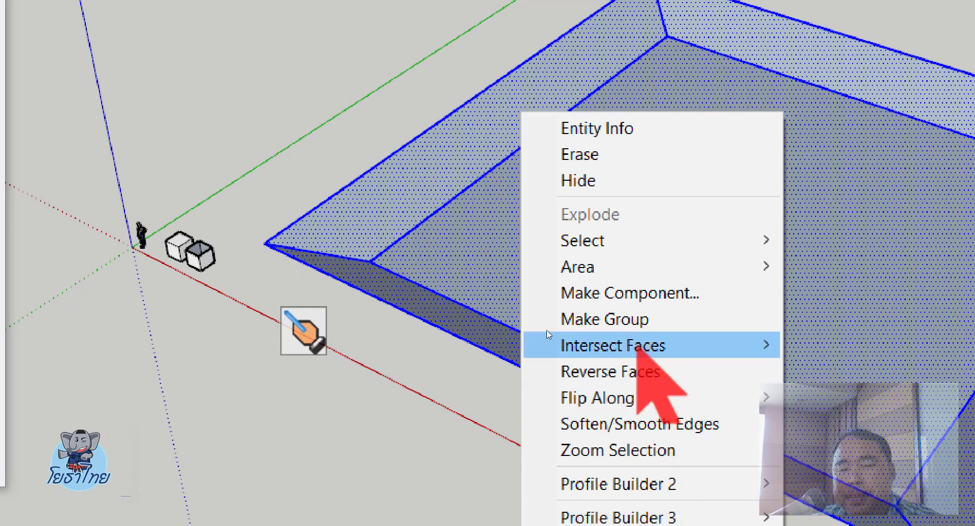
left_click(549, 331)
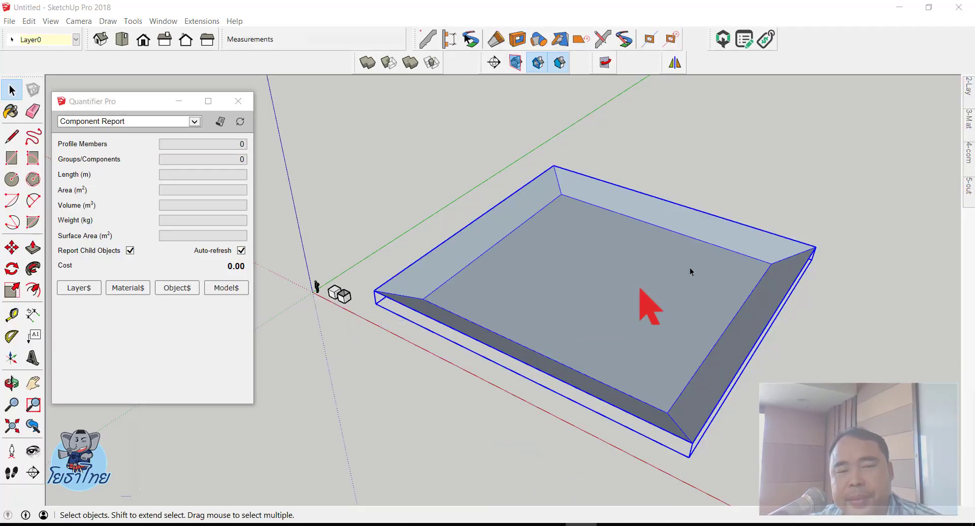
Select the pit group and read its 2602.6667 m³ volume in Quantifier Pro
left_click(812, 231)
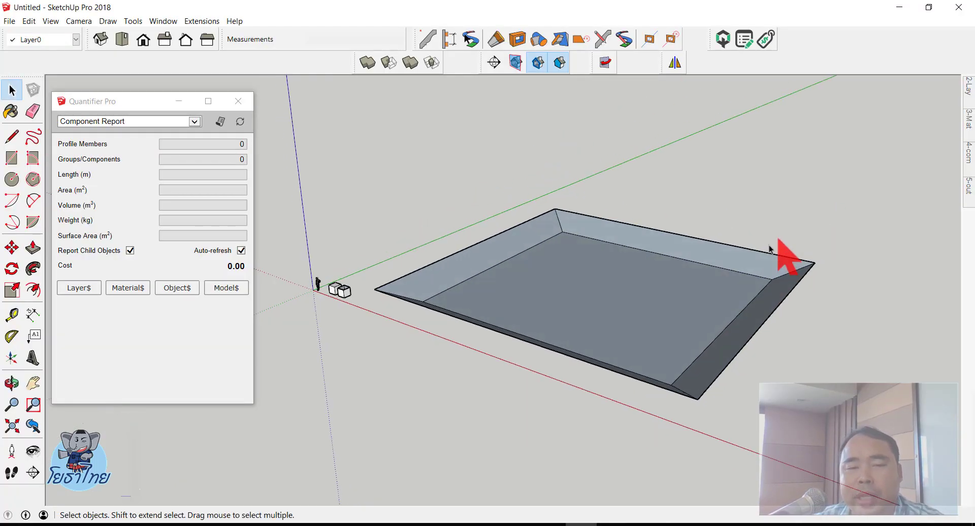
left_click(651, 325)
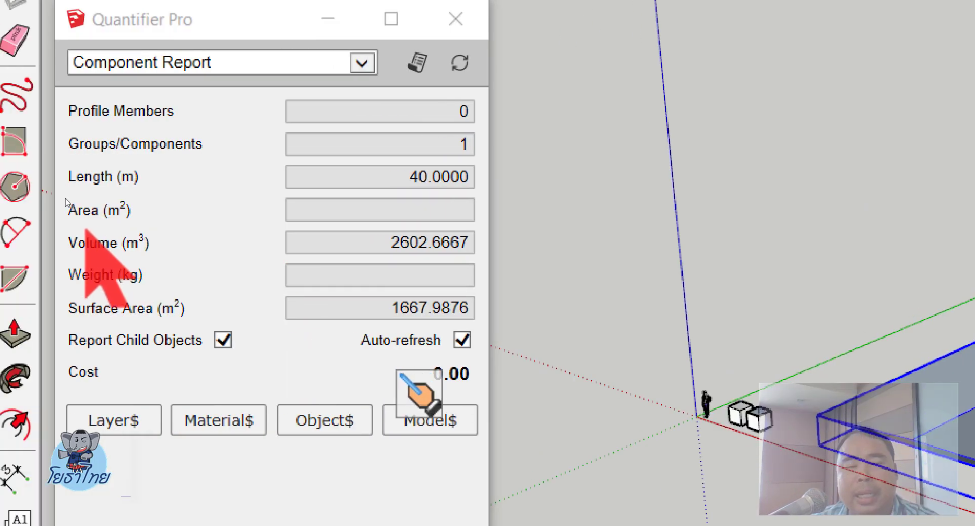
left_click_drag(233, 244, 353, 243)
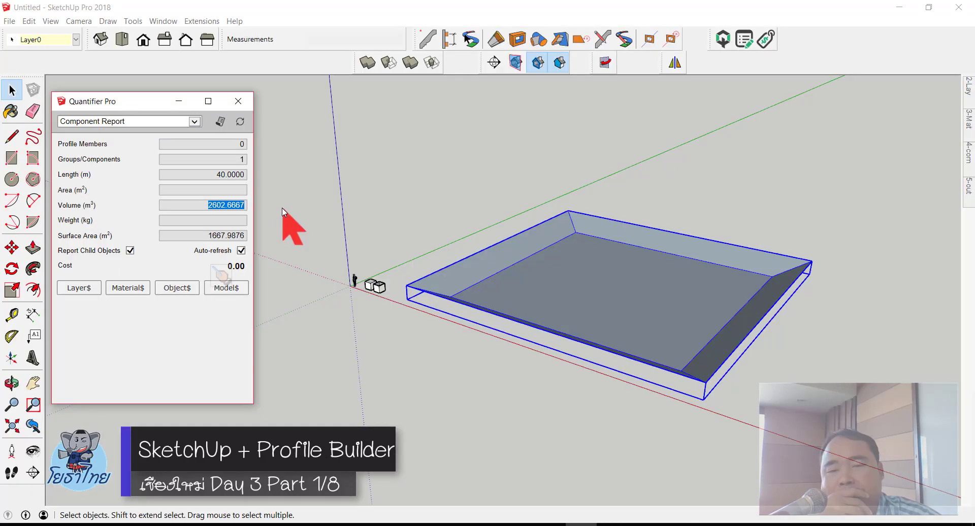
left_click(283, 213)
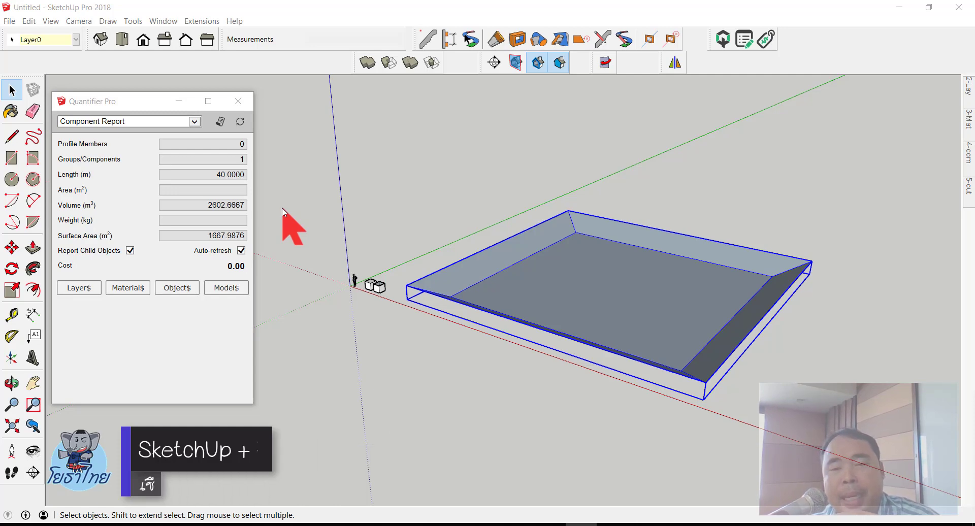
Undo the pit back to the flat slab and switch to Top view
left_click(605, 171)
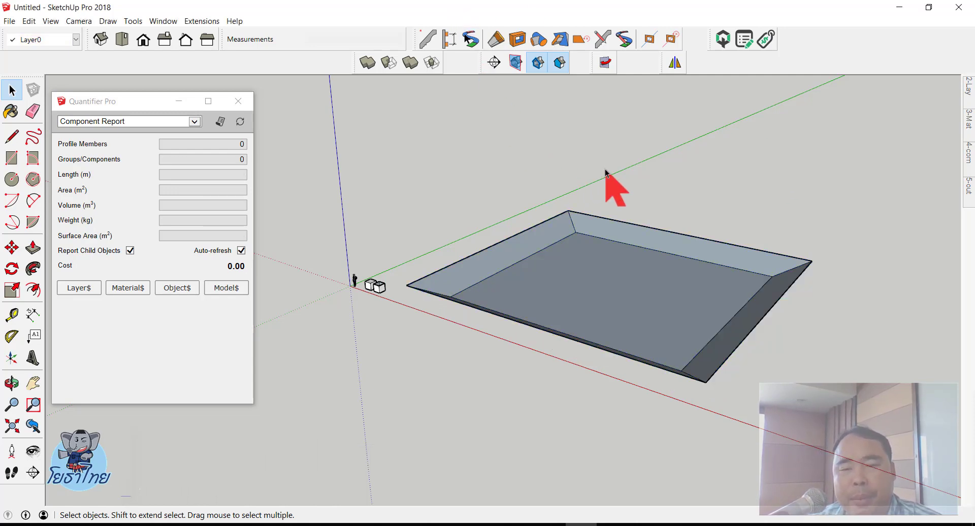
key("ctrl+z")
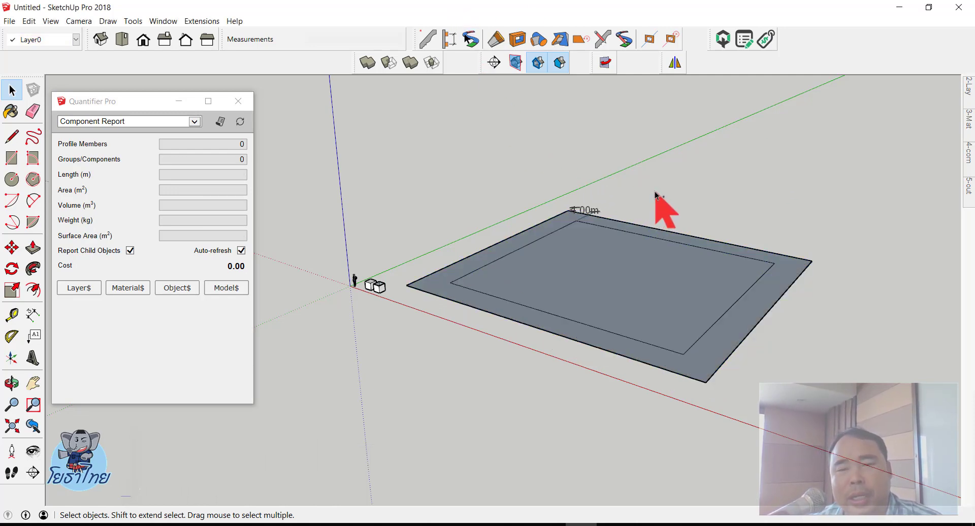
mouse_move(654, 193)
middle_mouse_down()
mouse_move(716, 422)
mouse_move(656, 318)
middle_mouse_up()
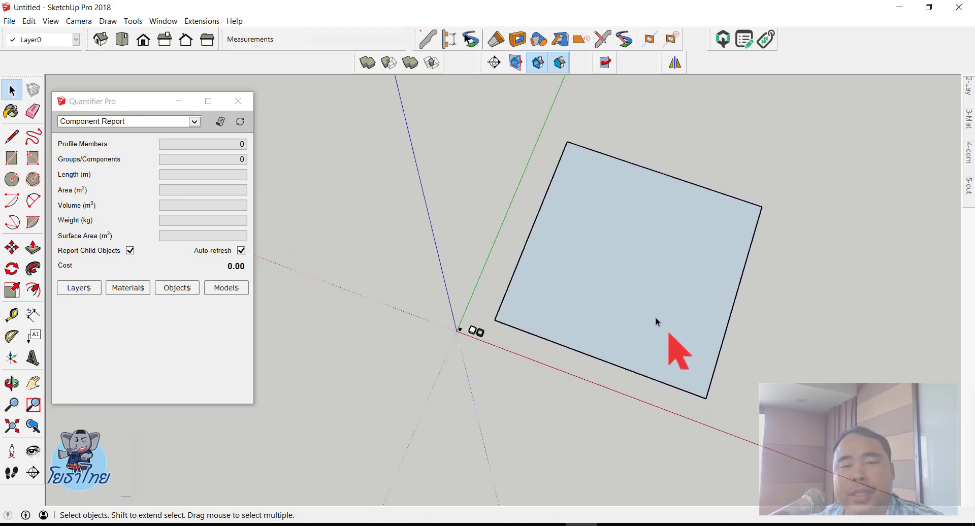
left_click(122, 39)
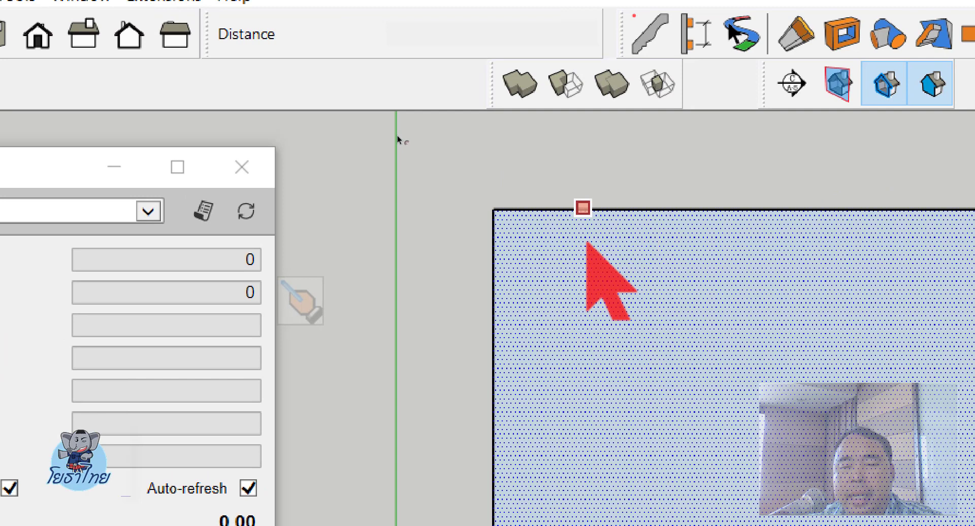
Offset the square face's outline 4 m inward, then orbit to a perspective view
left_click(583, 208)
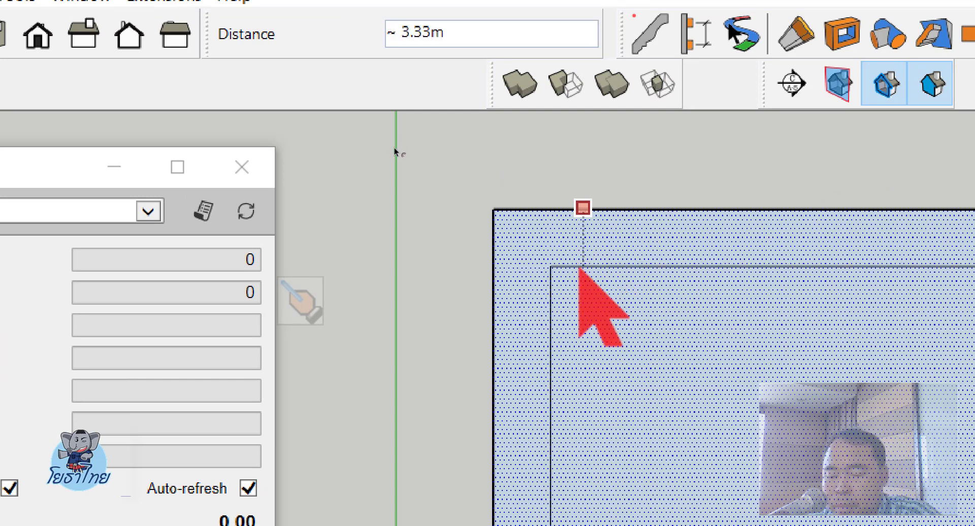
type("4")
key("Return")
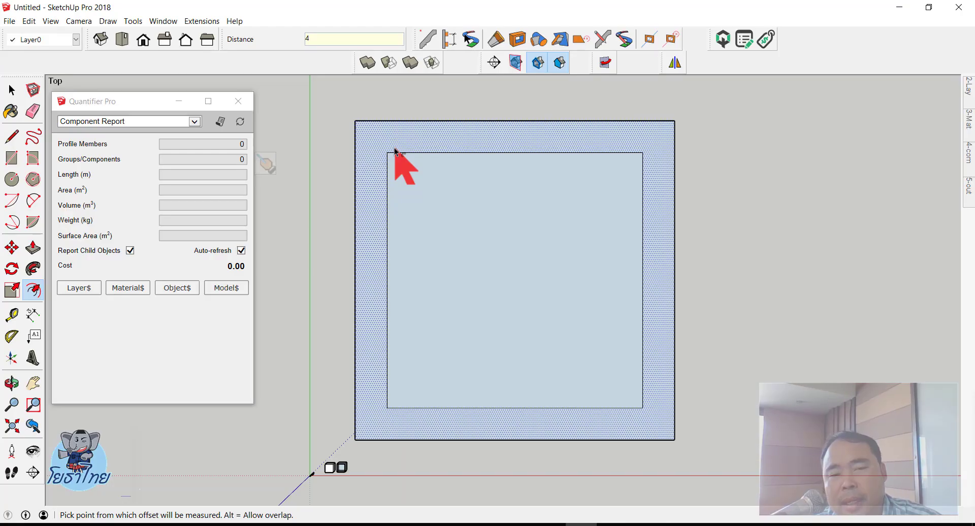
middle_click_drag(438, 224, 457, 279)
left_click_drag(457, 279, 377, 83)
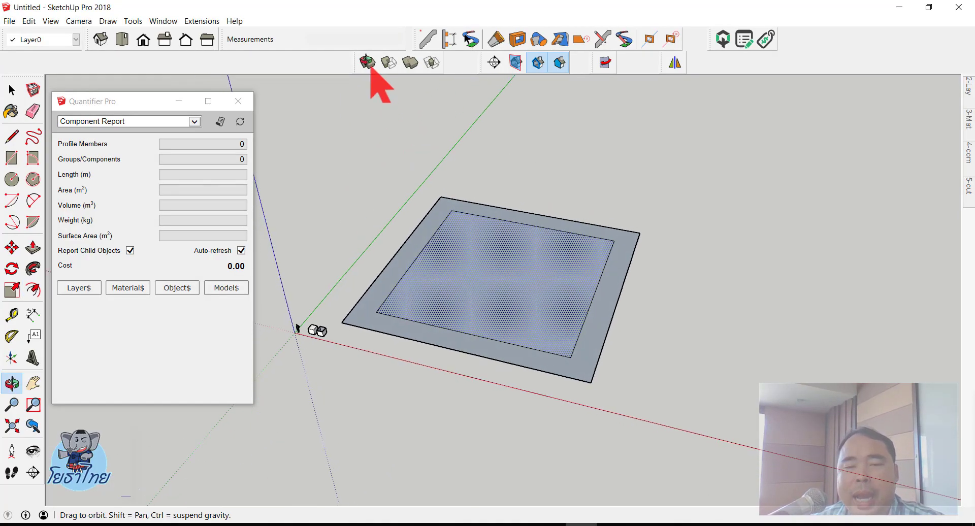
key("f")
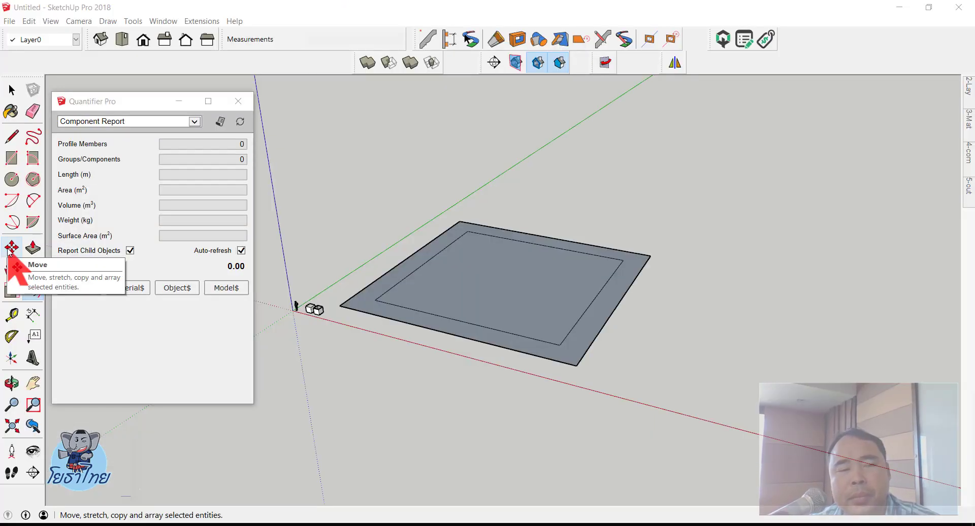
Move the inner offset face 2 m down along the blue axis to form the pit
left_click(12, 248)
left_click(540, 301)
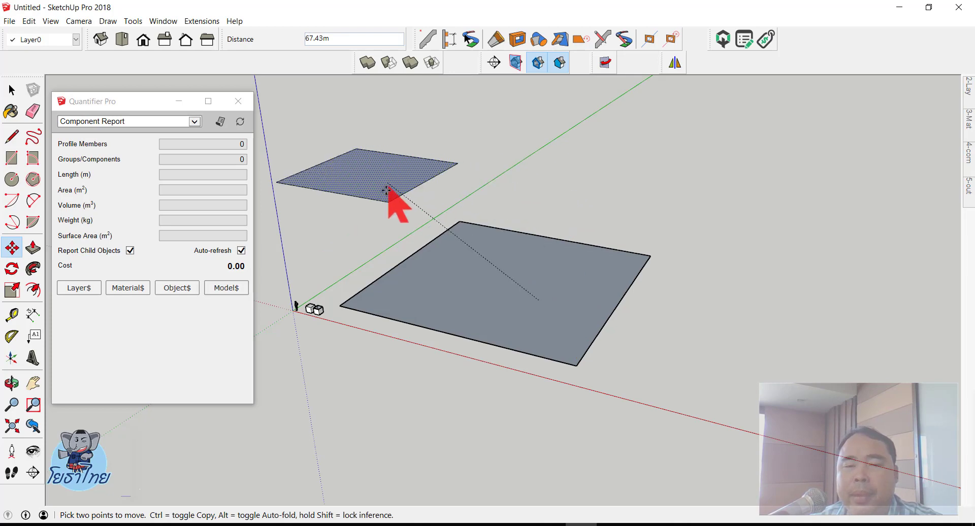
scroll(749, 397, "down", 3)
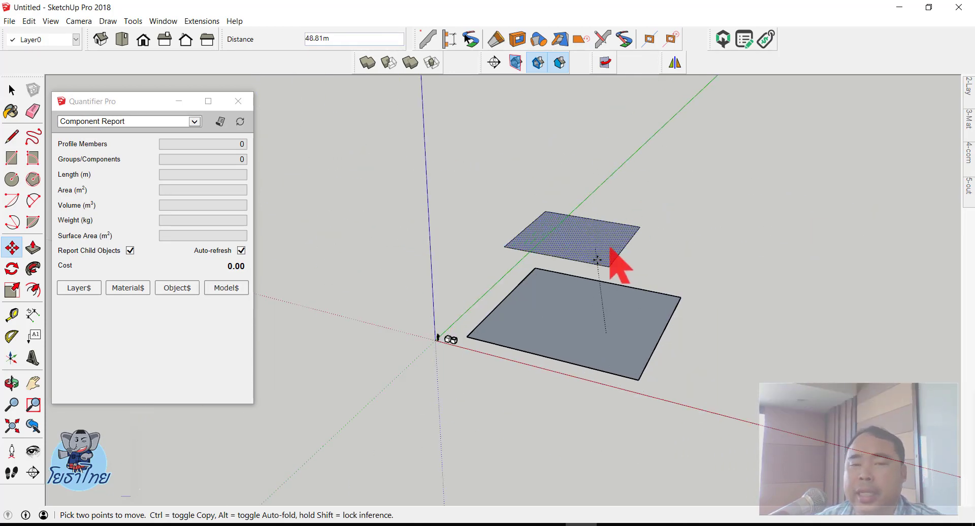
scroll(701, 383, "up", 2)
scroll(588, 287, "up", 2)
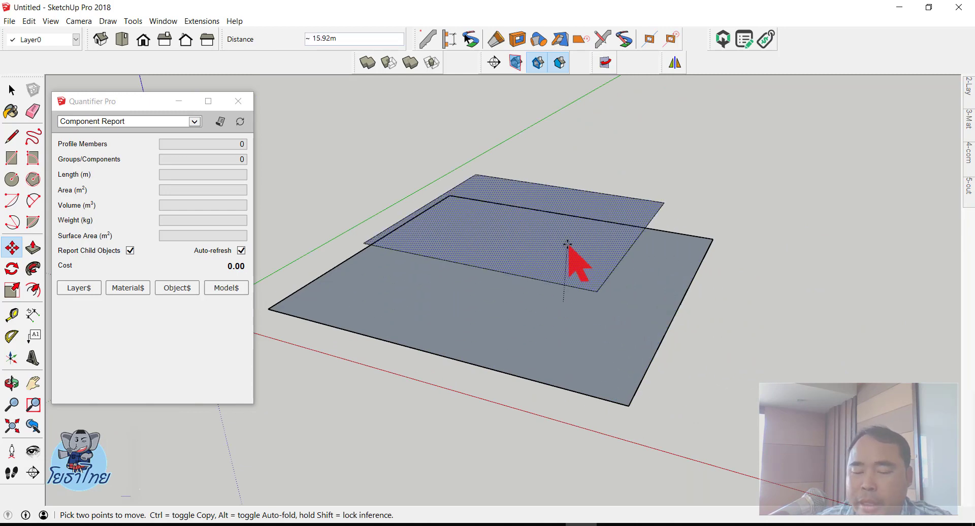
key("Up")
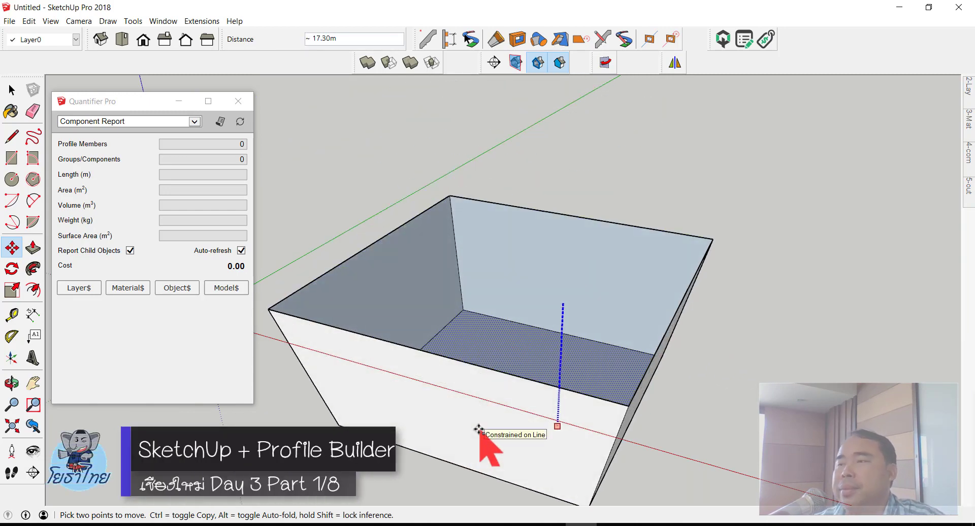
middle_click_drag(478, 430, 501, 381)
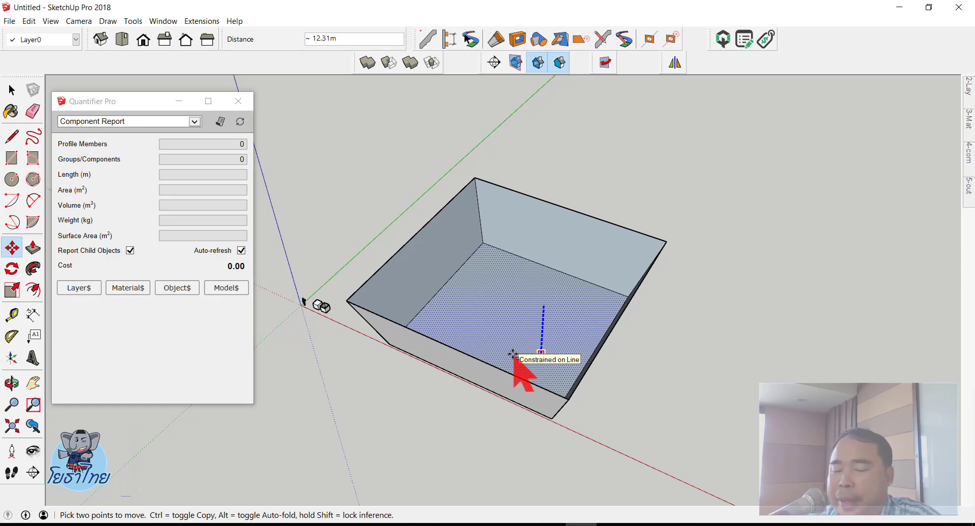
key("Return")
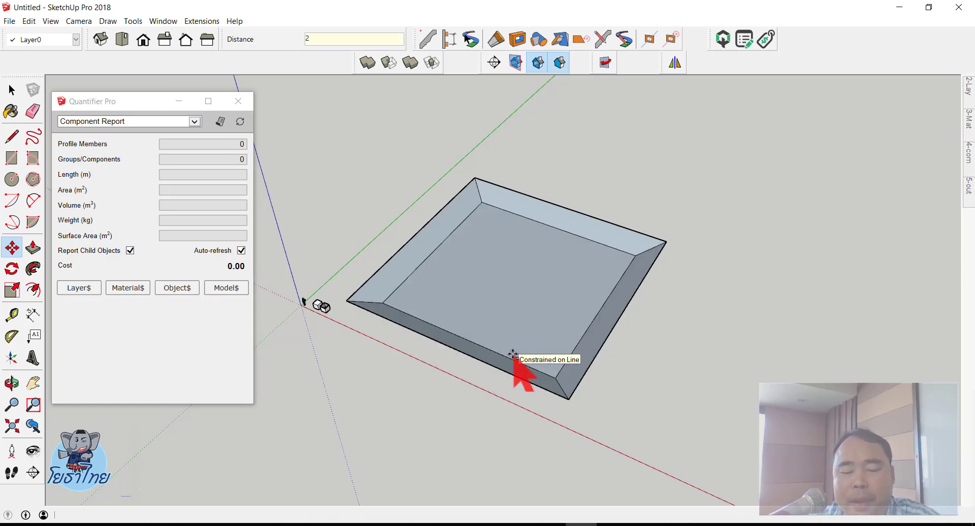
key("space")
mouse_move(513, 354)
middle_mouse_down()
mouse_move(570, 327)
mouse_move(570, 207)
mouse_move(522, 289)
mouse_move(391, 387)
mouse_move(313, 115)
middle_mouse_up()
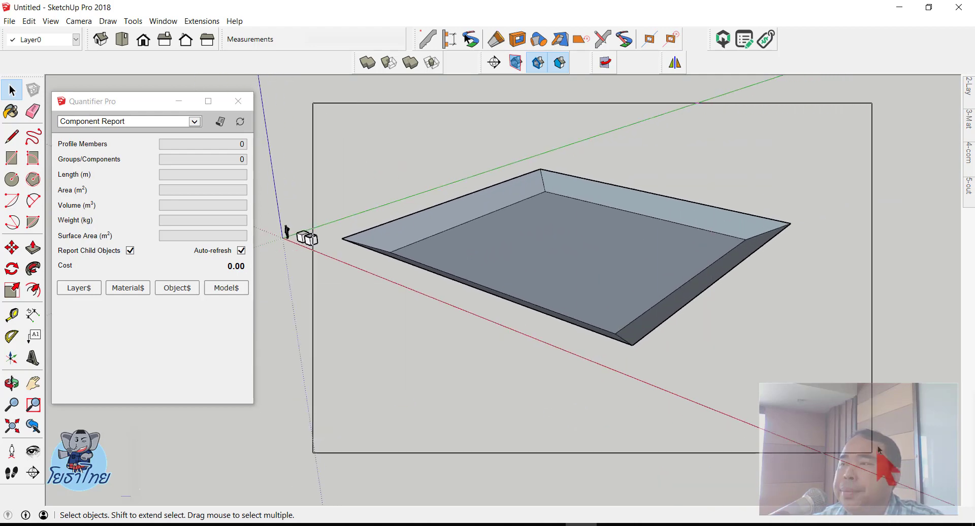
Group all the pit's connected faces and edges, then move the Quantifier Pro panel aside
left_click_drag(312, 104, 889, 415)
left_click(580, 233)
triple_click(581, 233)
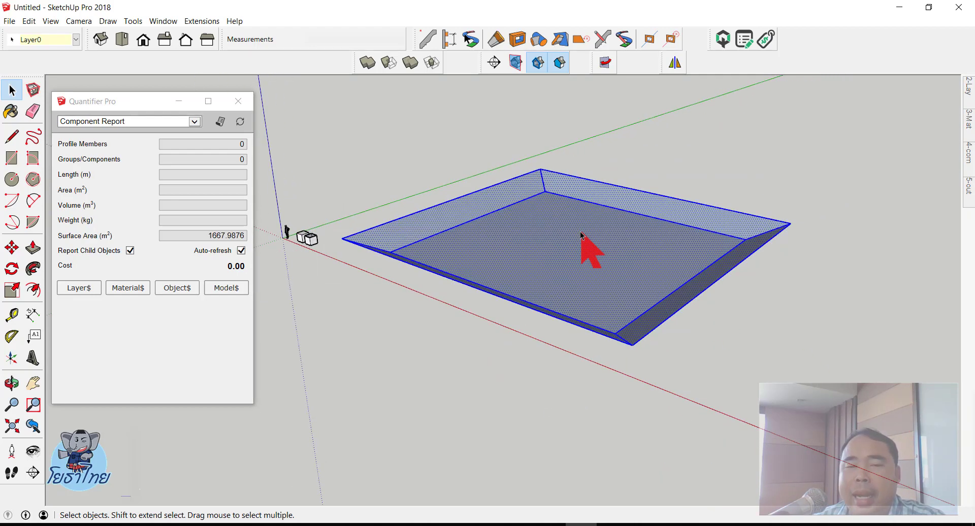
right_click(525, 219)
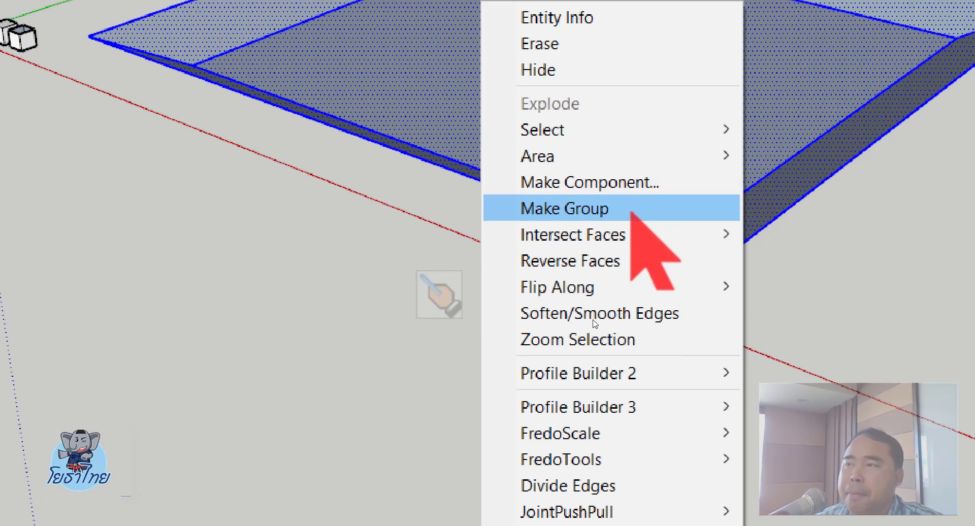
left_click(569, 208)
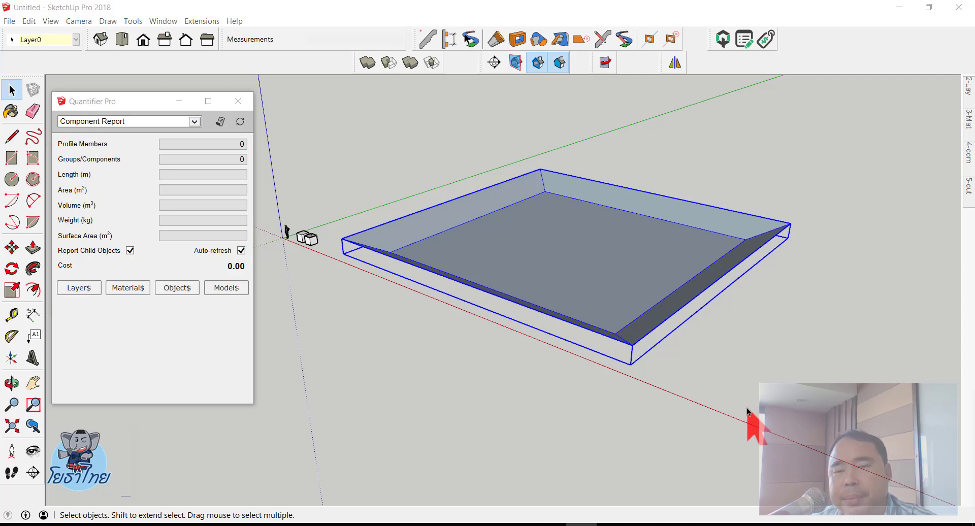
left_click(746, 411)
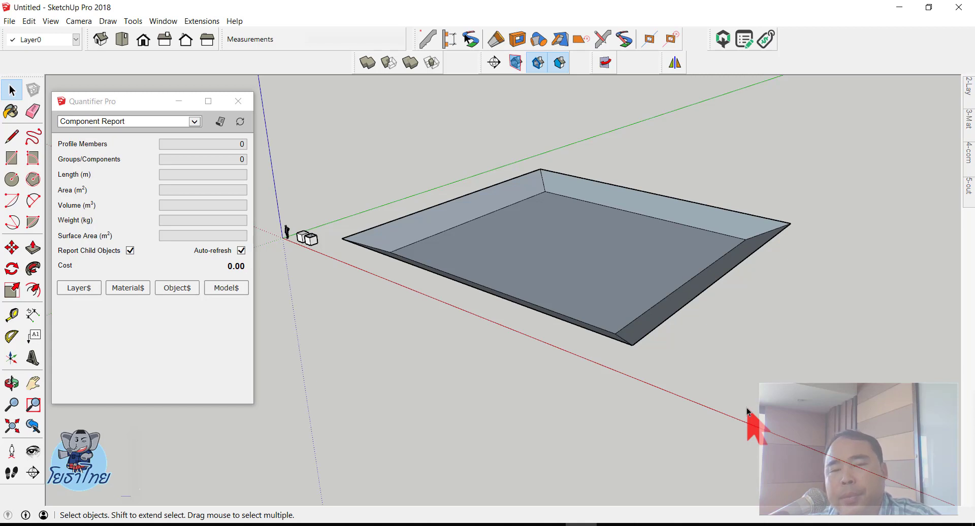
mouse_move(746, 411)
middle_mouse_down()
mouse_move(631, 271)
mouse_move(623, 341)
mouse_move(403, 283)
middle_mouse_up()
mouse_move(163, 101)
left_mouse_down()
mouse_move(505, 137)
mouse_move(803, 131)
left_mouse_up()
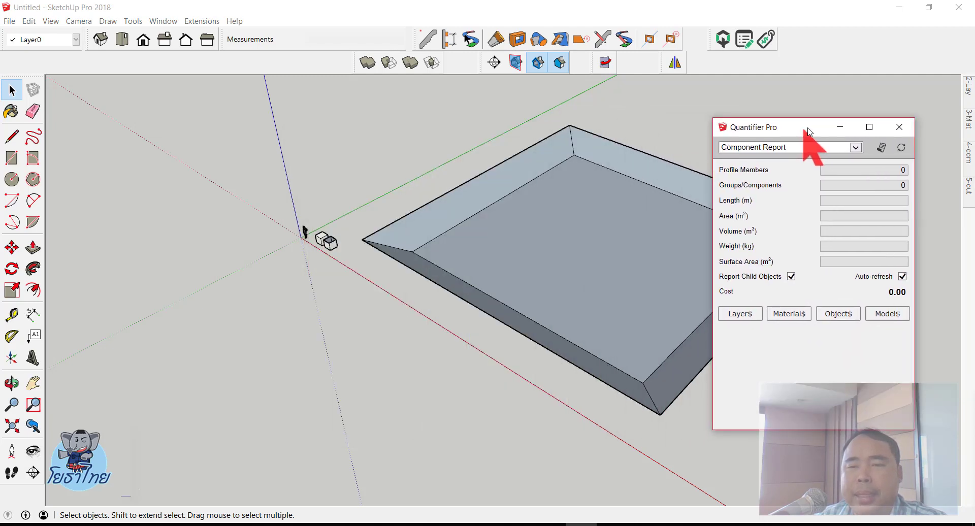
Close Quantifier Pro, float the Layers tray beside the model, and show Entity Info
left_click(910, 128)
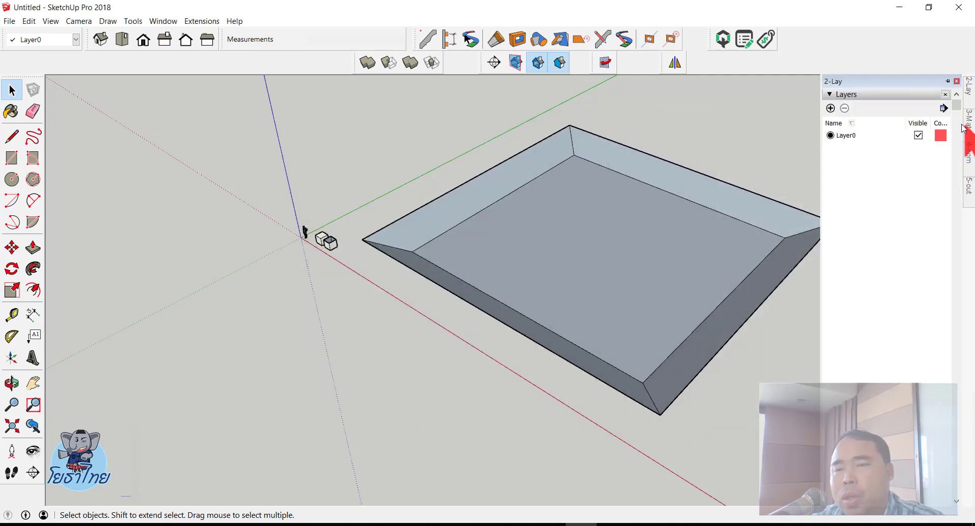
left_click(948, 81)
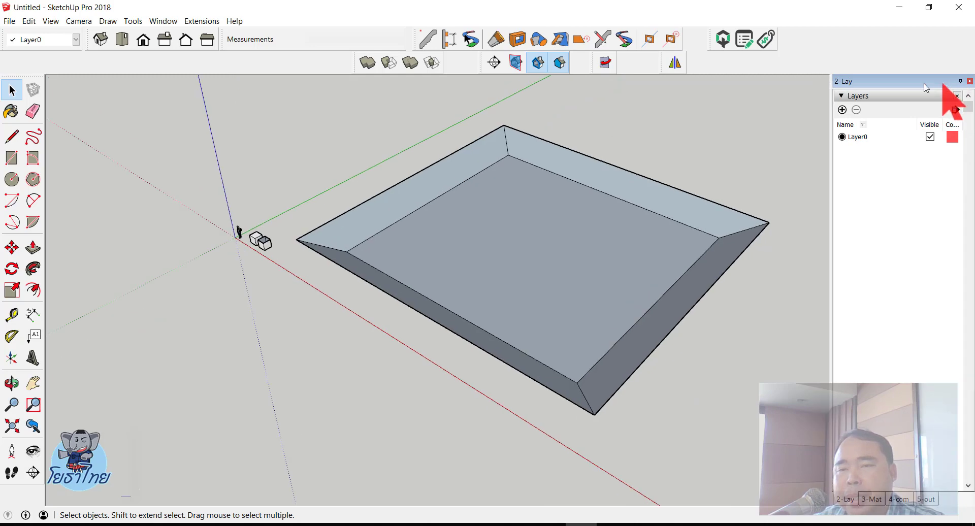
left_click_drag(939, 82, 170, 82)
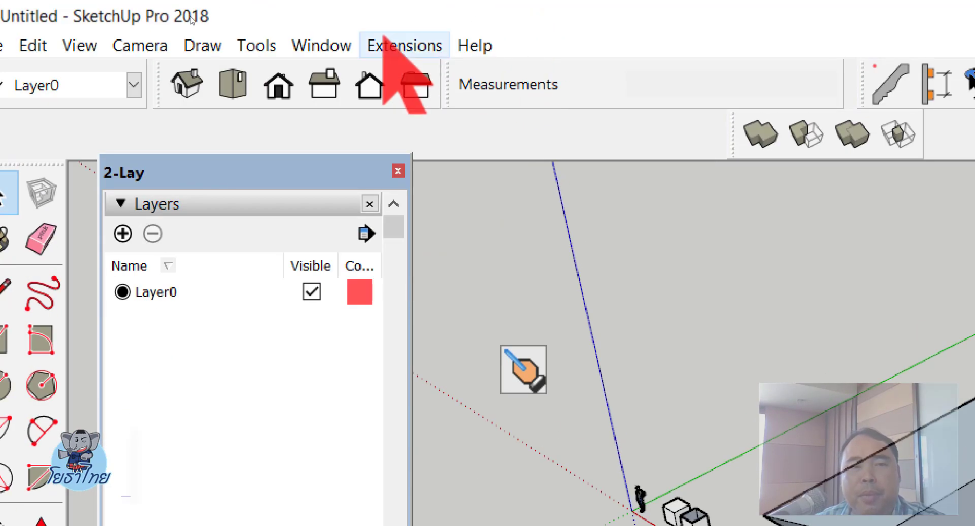
left_click(320, 45)
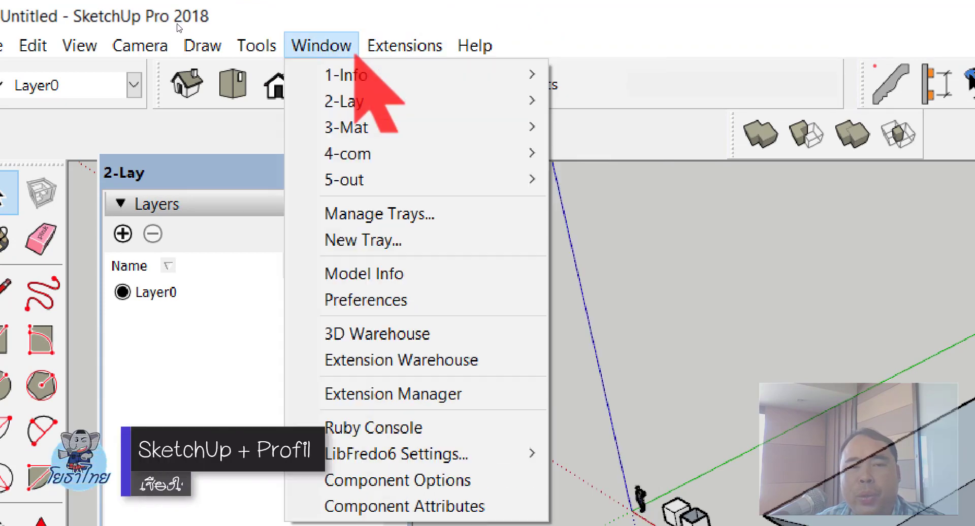
mouse_move(358, 75)
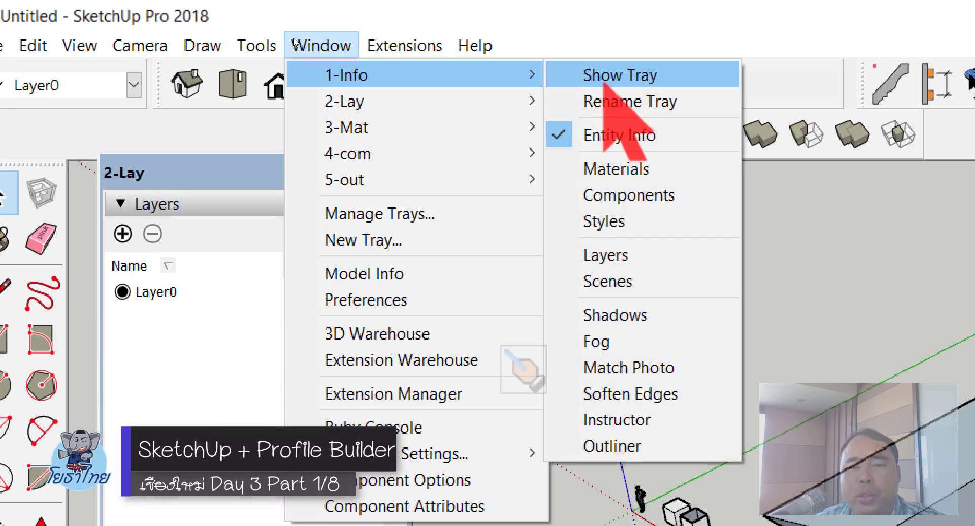
left_click(600, 81)
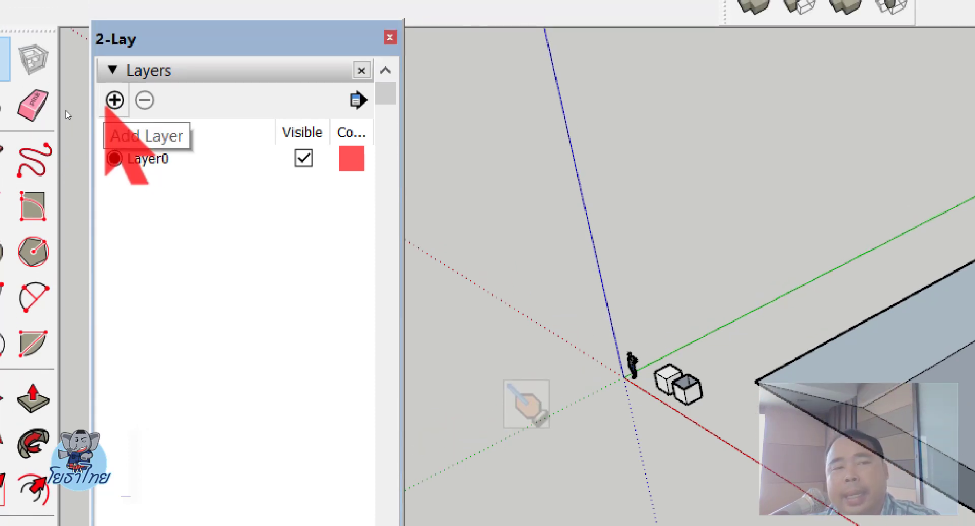
Add a new layer named งานขุดสระ
left_click(114, 100)
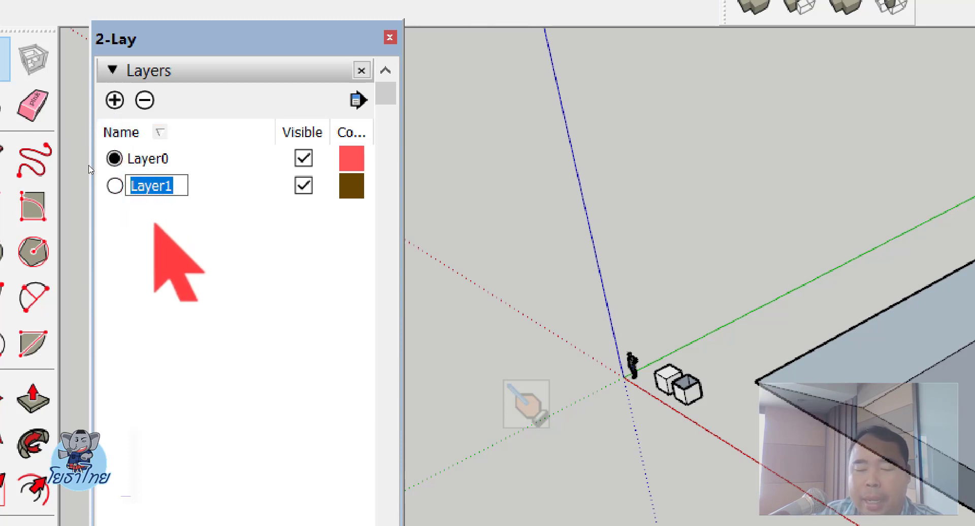
type("'")
key("BackSpace")
key("BackSpace")
key("BackSpace")
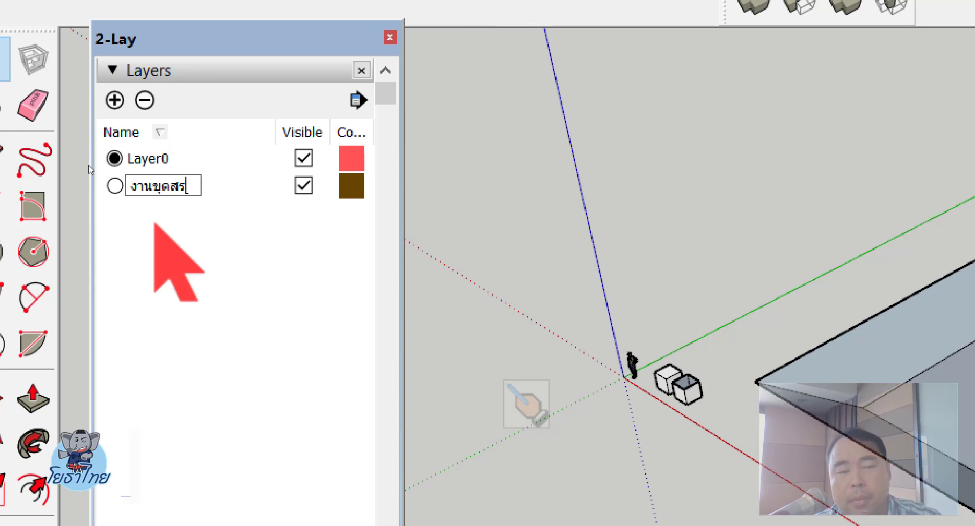
type("ะ")
key("Return")
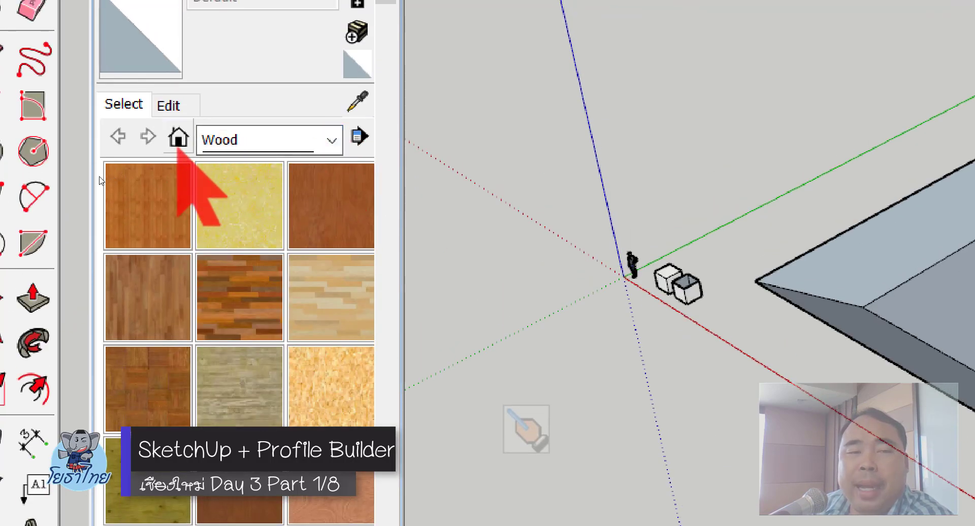
Show the In Model materials and delete them all, leaving only Default
left_click(178, 145)
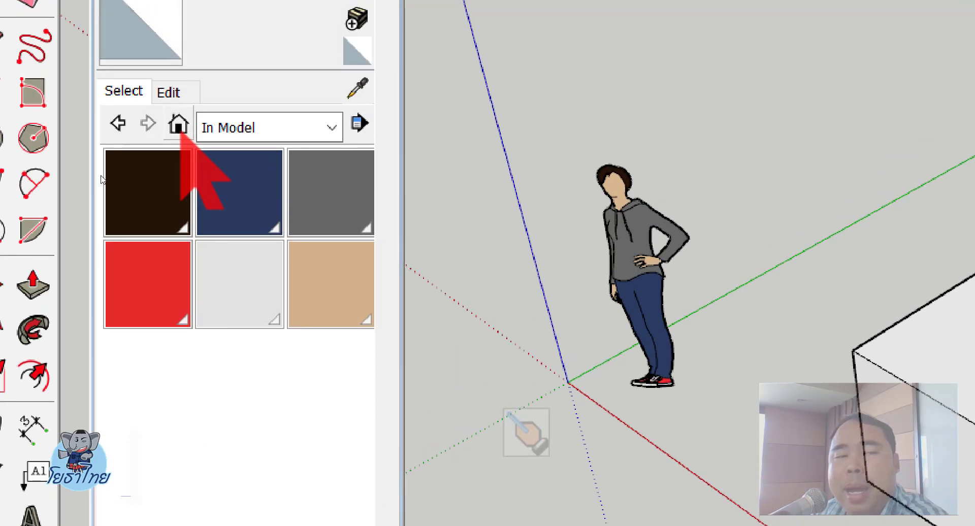
left_click(366, 132)
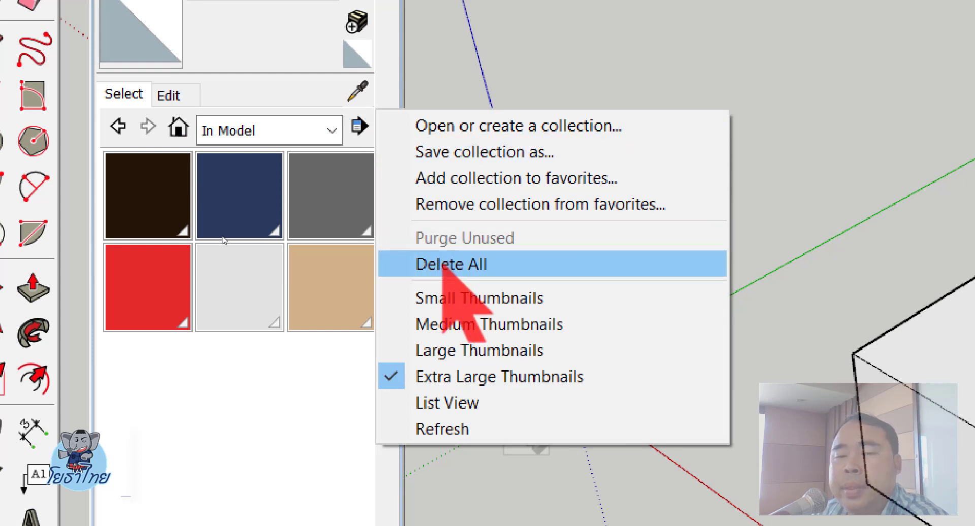
key("Return")
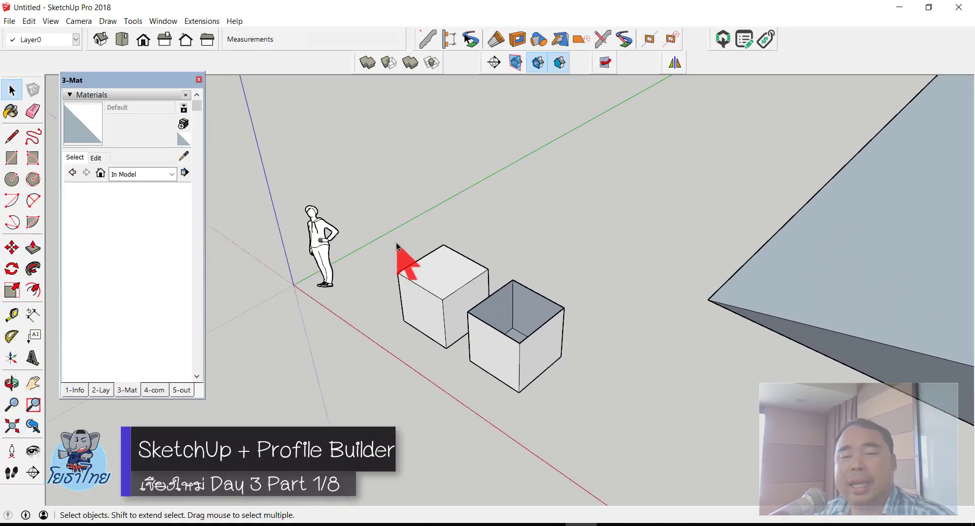
scroll(397, 249, "down", 3)
mouse_move(402, 264)
middle_mouse_down()
mouse_move(620, 224)
mouse_move(574, 228)
mouse_move(522, 361)
mouse_move(510, 358)
middle_mouse_up()
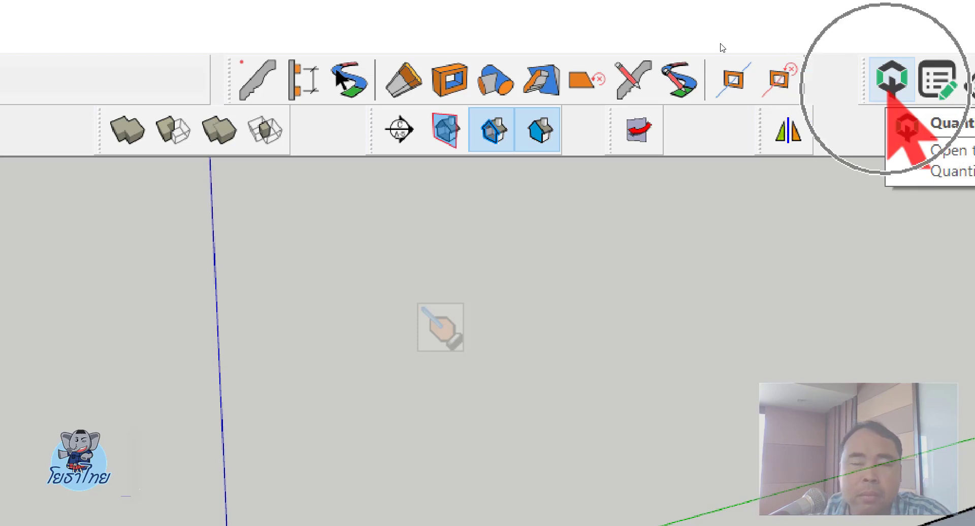
Reopen Quantifier Pro, choose the งานขุดสระ layer, and open its Layer Cost Data
left_click(892, 79)
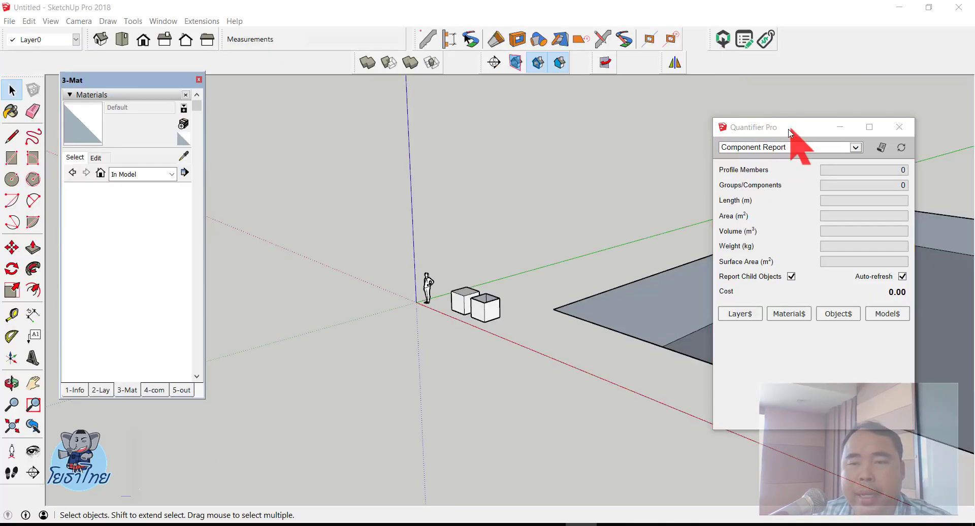
left_click_drag(791, 124, 285, 124)
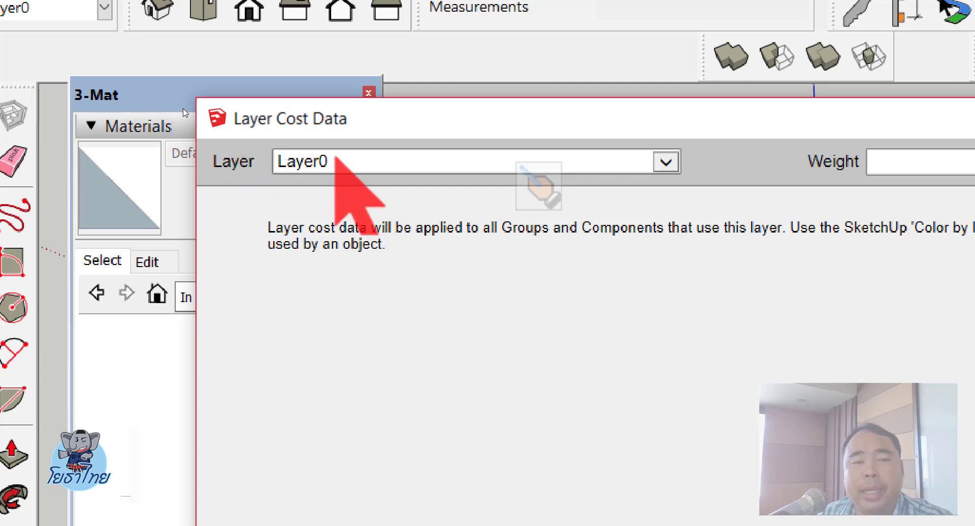
key("alt+Down")
key("Down")
key("Return")
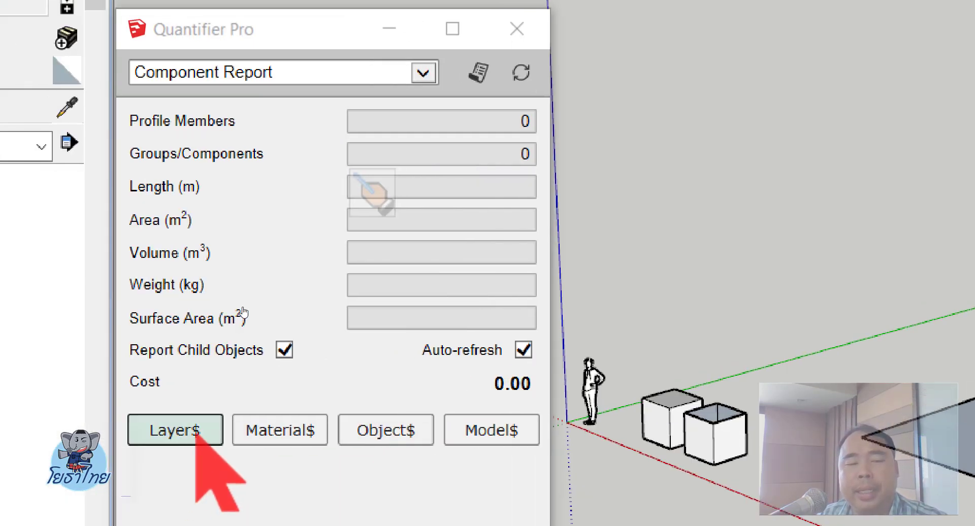
left_click(22, 457)
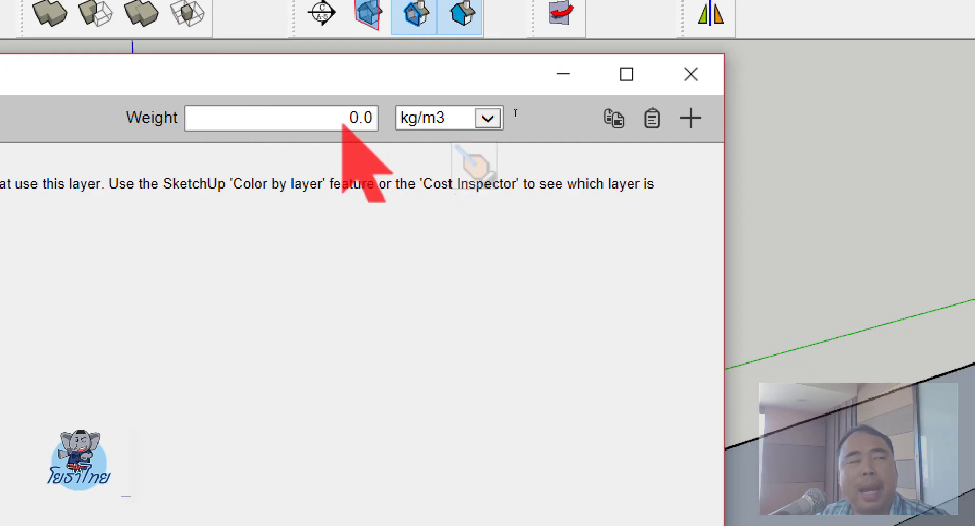
Add a new cost item and enter the code งานขุดสระ
left_click(691, 119)
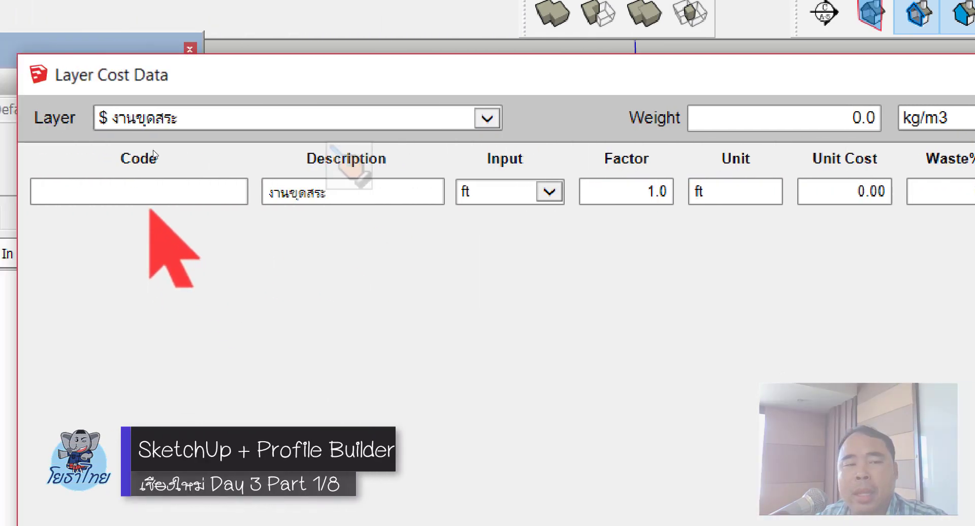
left_click(119, 193)
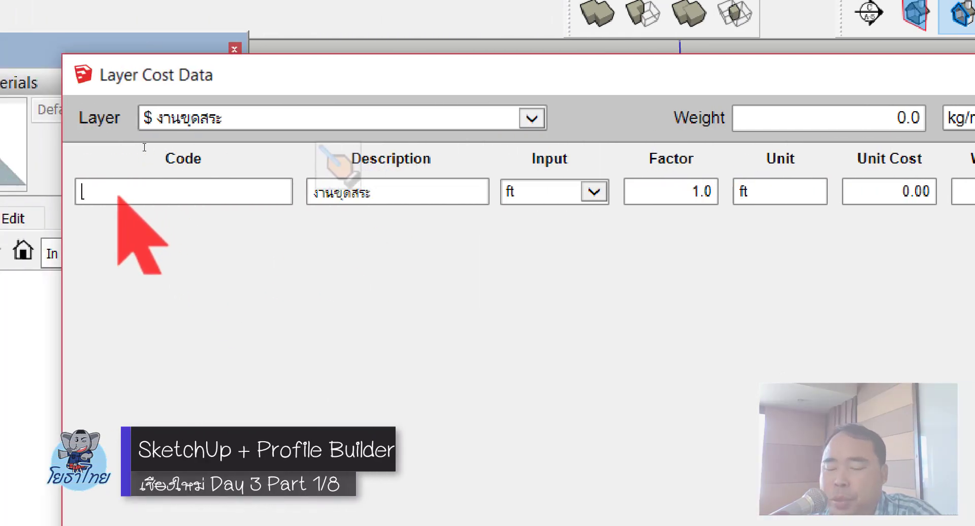
type("ง")
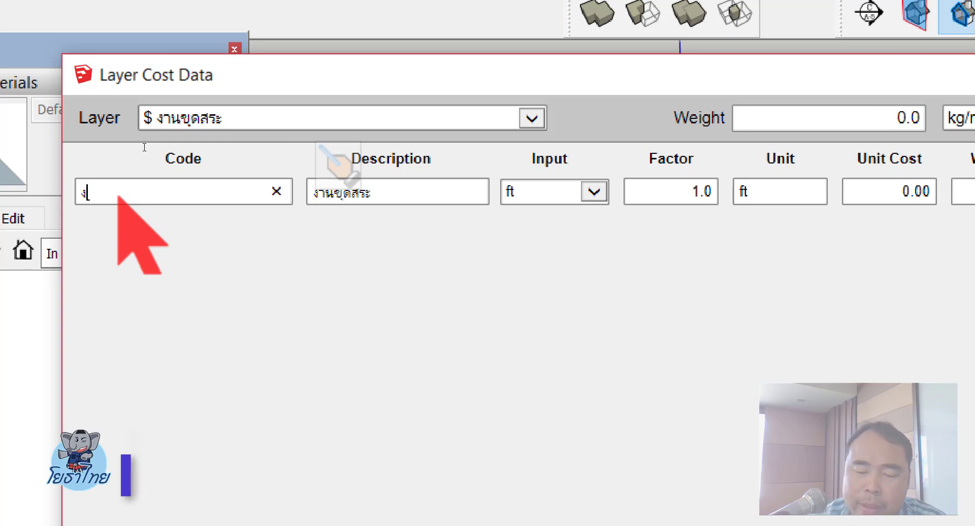
type("านขุดสระ")
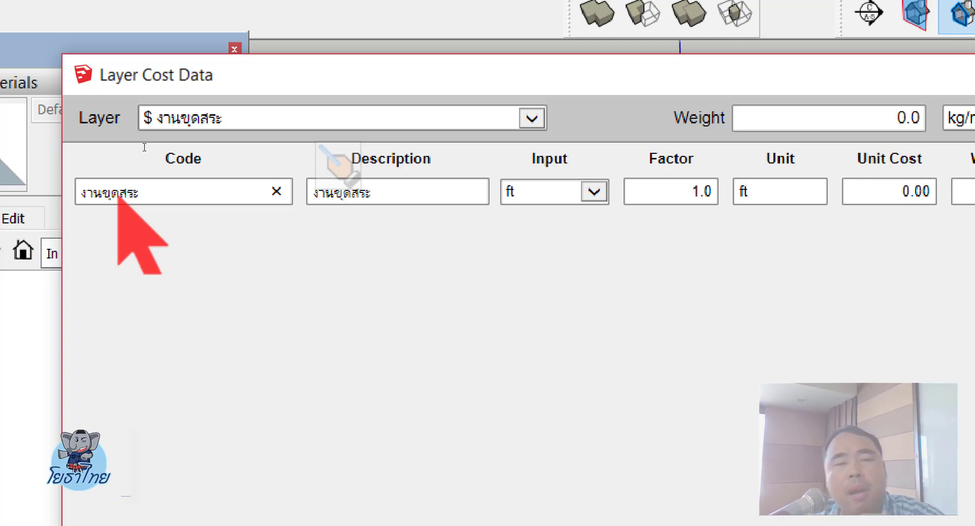
key("Tab")
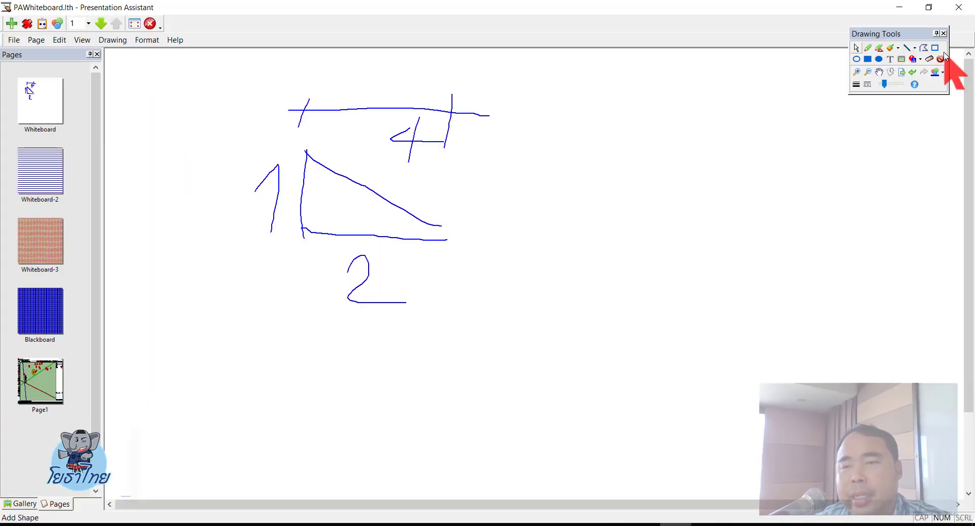
Clear the whiteboard and sketch the ground line, box, soil mound, and labels 1 and 1.25
left_click(940, 59)
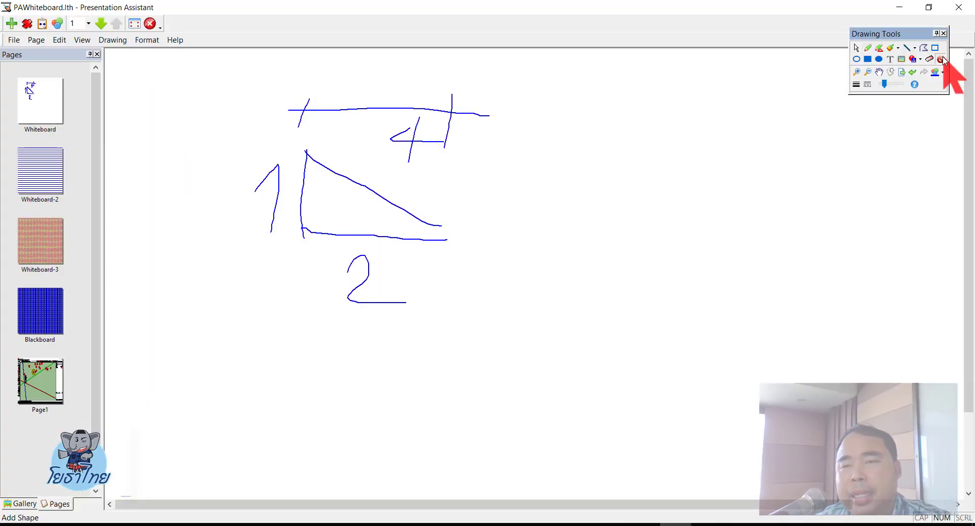
left_click(868, 47)
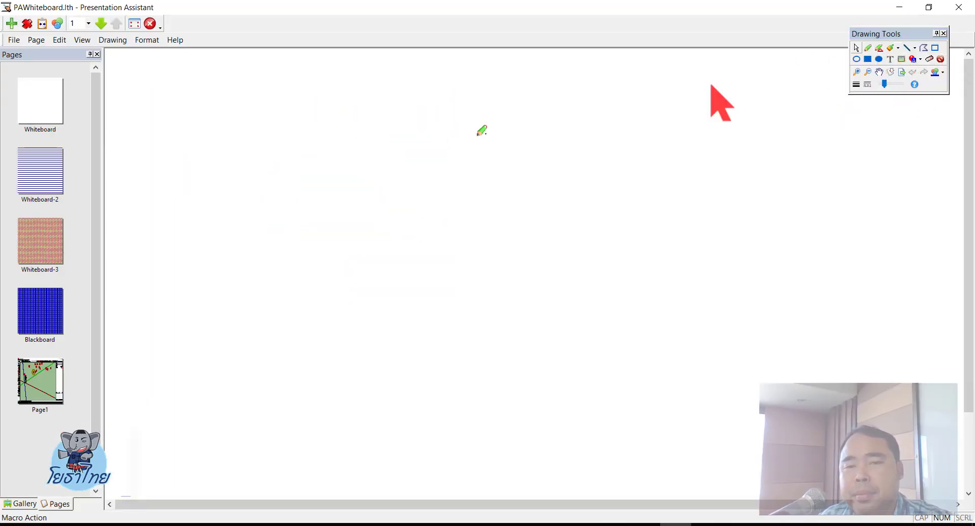
left_click_drag(223, 237, 623, 234)
left_click_drag(294, 271, 290, 342)
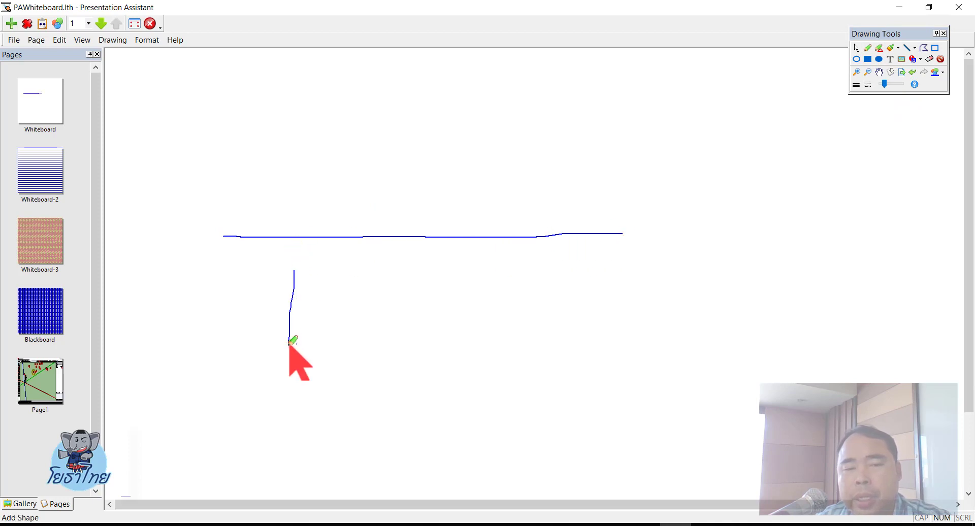
mouse_move(282, 283)
left_mouse_down()
mouse_move(361, 334)
mouse_move(289, 343)
left_mouse_up()
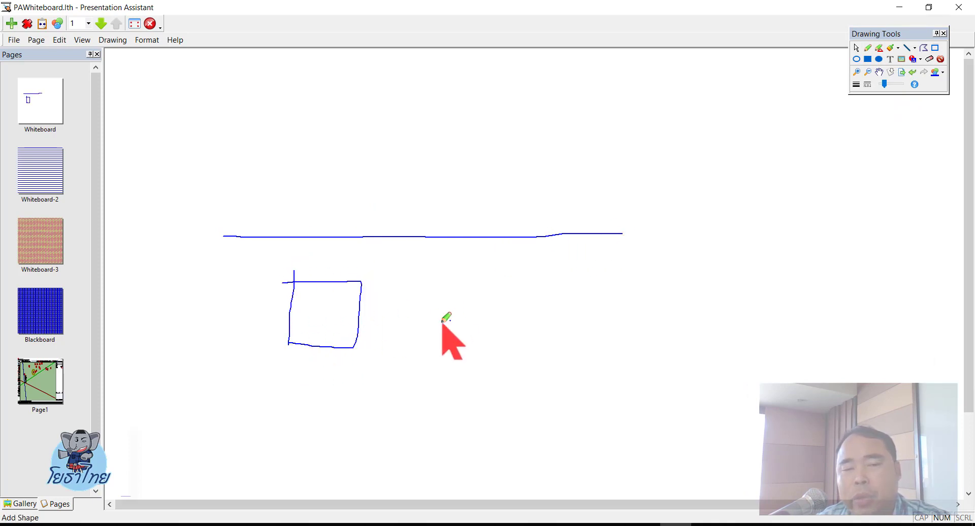
left_click_drag(440, 309, 458, 281)
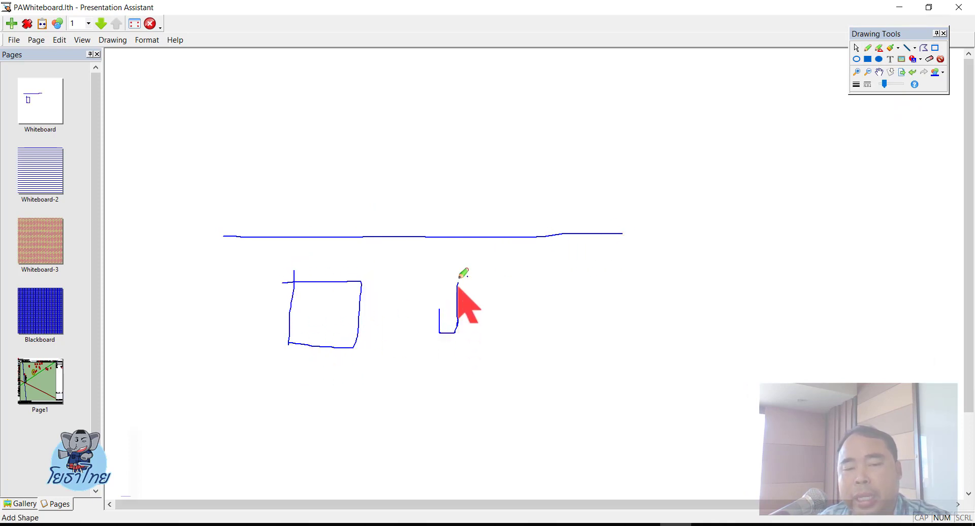
mouse_move(462, 334)
left_mouse_down()
mouse_move(488, 335)
mouse_move(500, 301)
mouse_move(518, 307)
mouse_move(514, 299)
left_mouse_up()
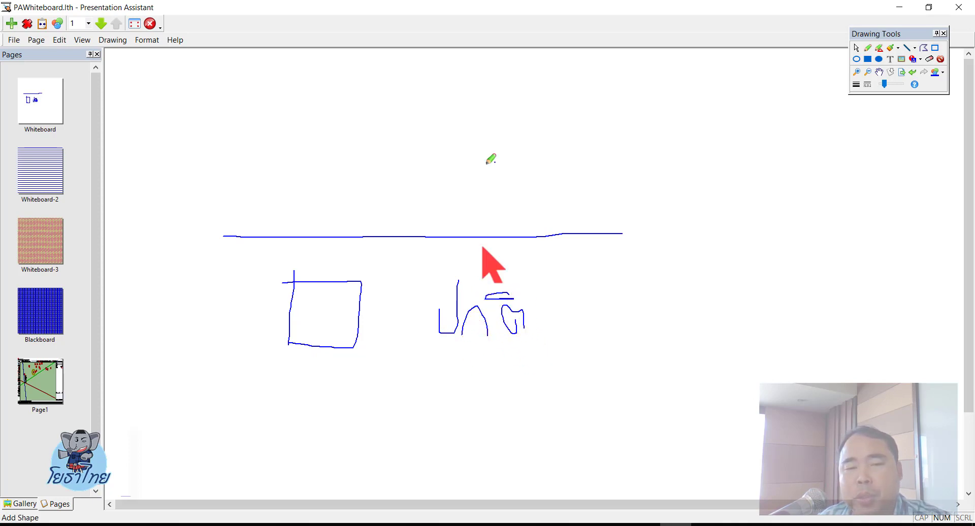
mouse_move(392, 234)
left_mouse_down()
mouse_move(494, 233)
mouse_move(585, 208)
mouse_move(686, 220)
mouse_move(726, 200)
left_mouse_up()
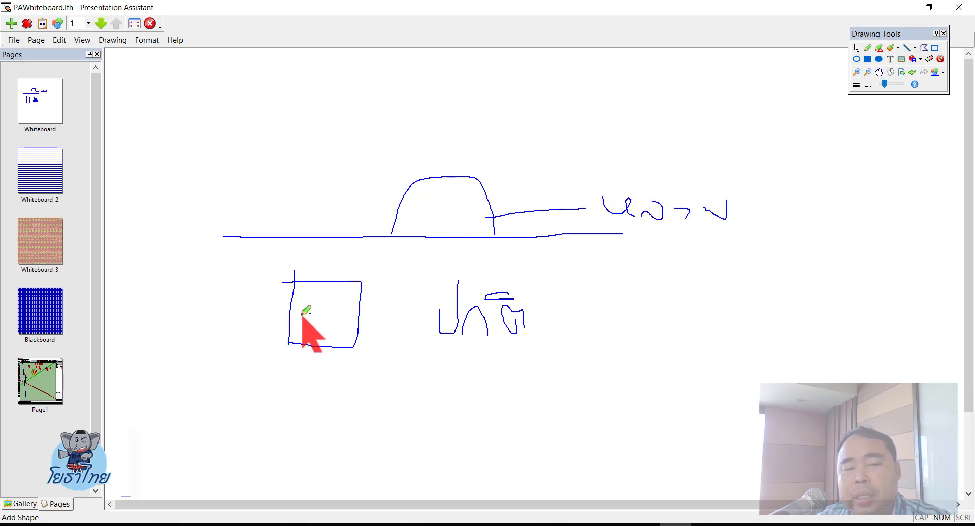
left_click_drag(307, 308, 320, 339)
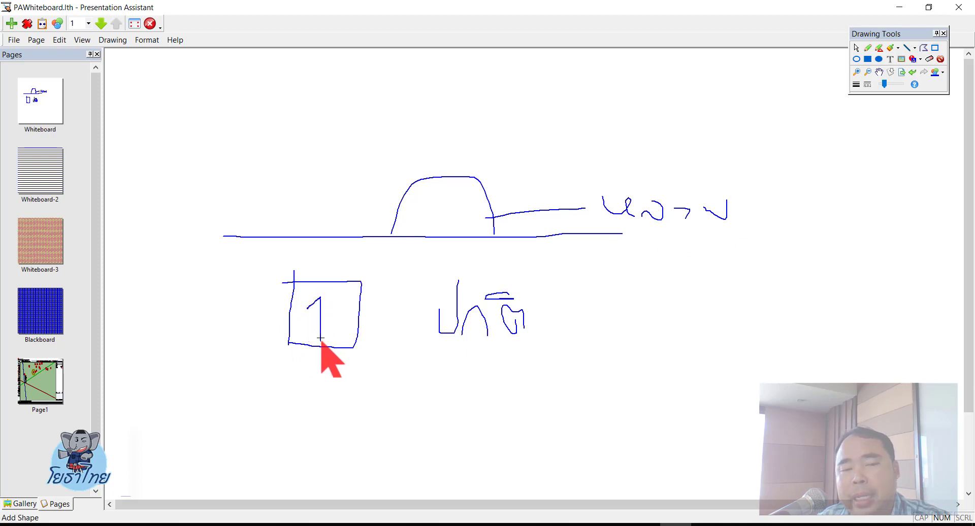
mouse_move(300, 218)
left_mouse_down()
mouse_move(371, 186)
mouse_move(365, 216)
left_mouse_up()
mouse_move(430, 102)
left_mouse_down()
mouse_move(430, 135)
mouse_move(471, 143)
left_mouse_up()
left_click(443, 137)
mouse_move(500, 113)
left_mouse_down()
mouse_move(487, 112)
mouse_move(475, 137)
left_mouse_up()
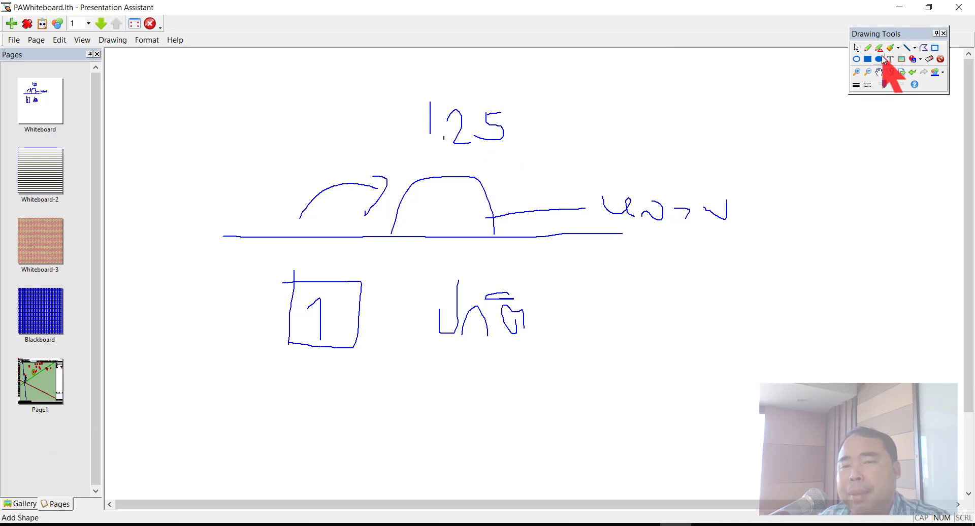
Add red 20 and 15 annotations to the sketch and close the whiteboard
left_click(942, 72)
left_click(903, 111)
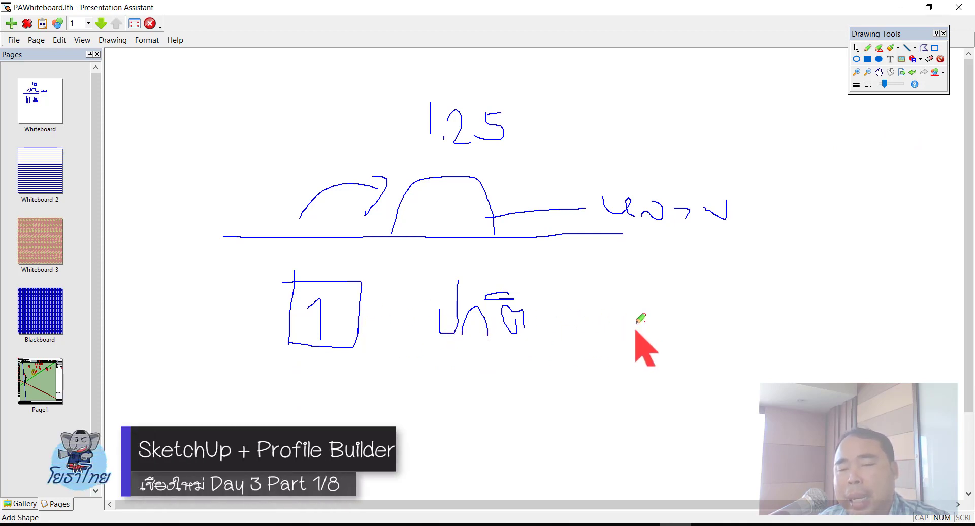
left_click_drag(634, 329, 659, 354)
mouse_move(699, 314)
left_mouse_down()
mouse_move(708, 339)
mouse_move(701, 313)
left_mouse_up()
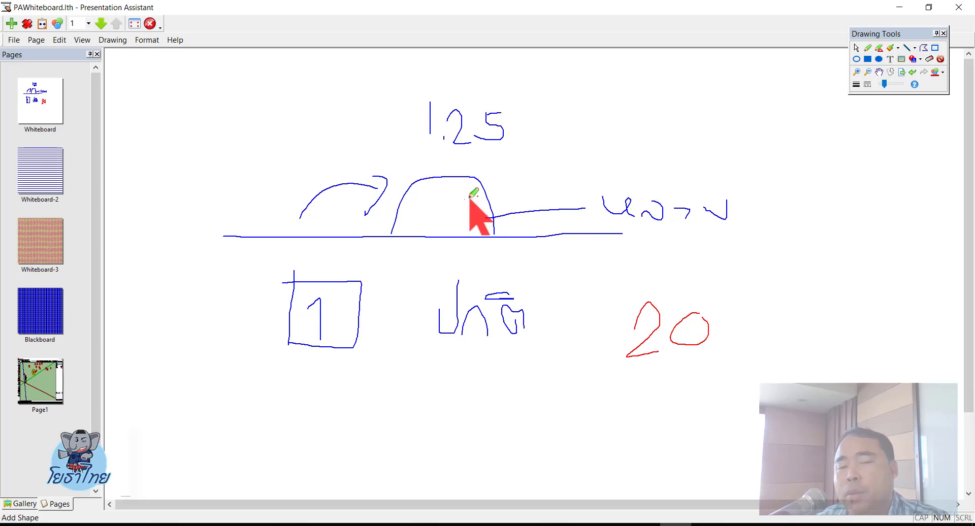
left_click_drag(735, 202, 716, 193)
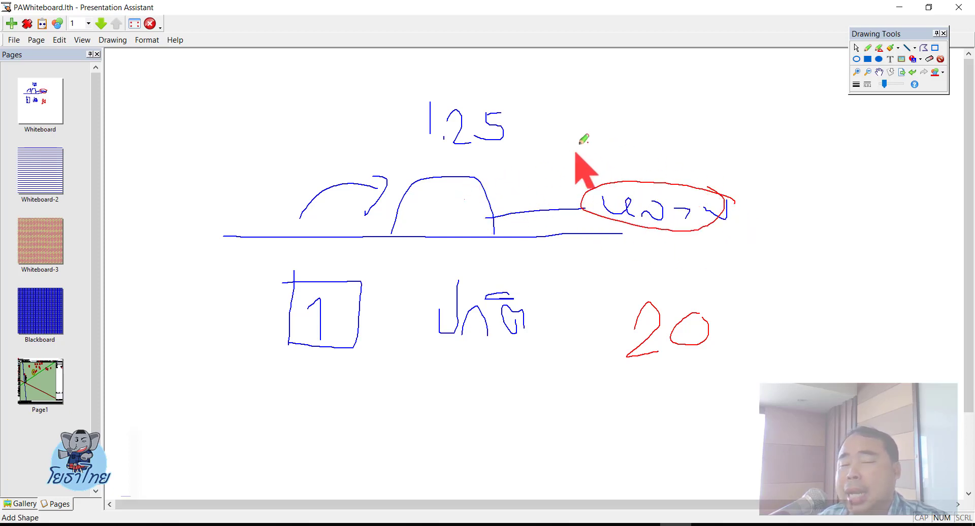
left_click_drag(620, 123, 650, 151)
left_click_drag(680, 107, 662, 142)
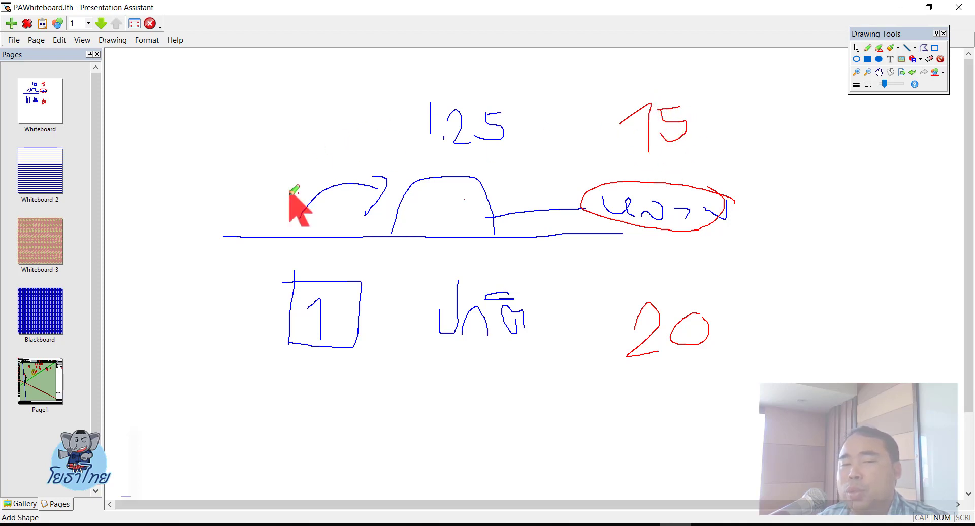
left_click(959, 7)
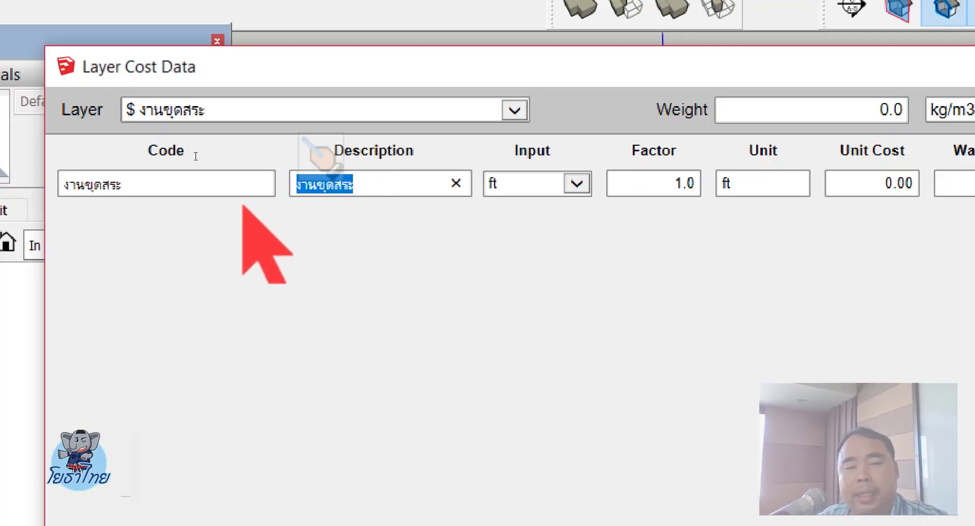
Enter the description ค่าขุดดินด้วยเครื่องจักร for the excavation item and confirm the Layer Cost Data
type("ค่")
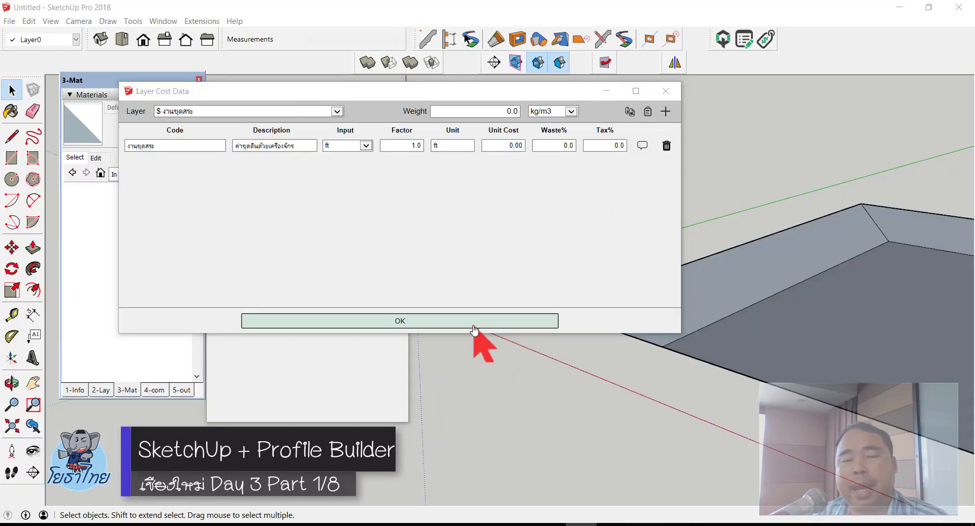
left_click(474, 323)
scroll(642, 295, "down", 5)
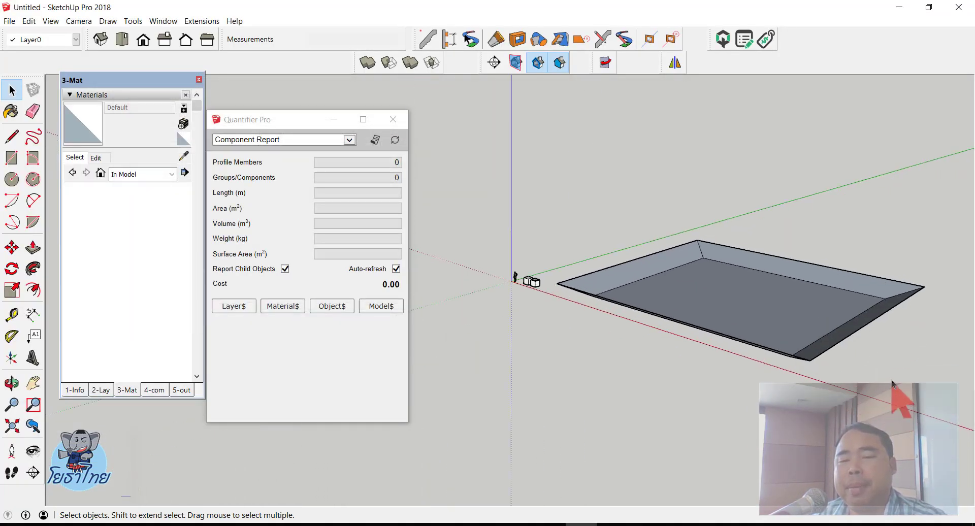
Set the excavation item's input to m3, its unit to ลบ.ม.(ปกติ) and its unit cost to 20
scroll(773, 336, "up", 2)
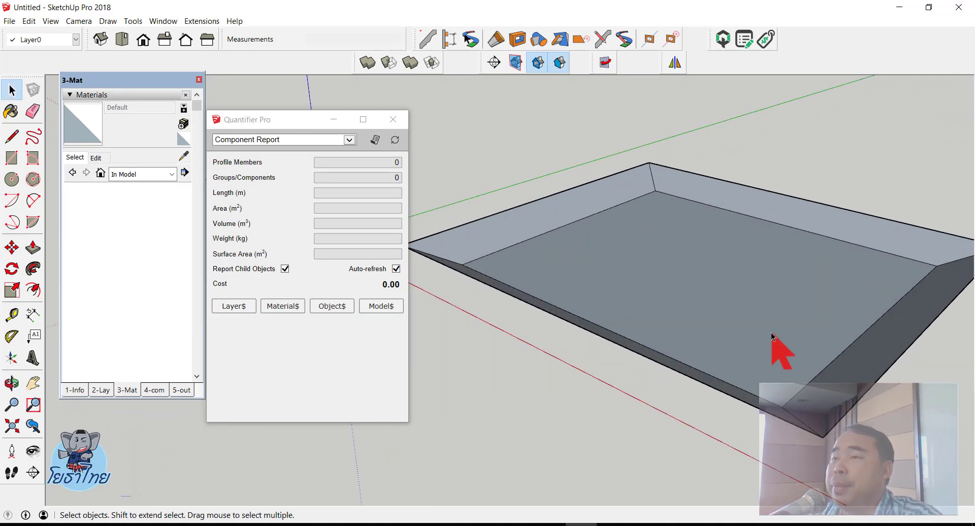
left_click(232, 306)
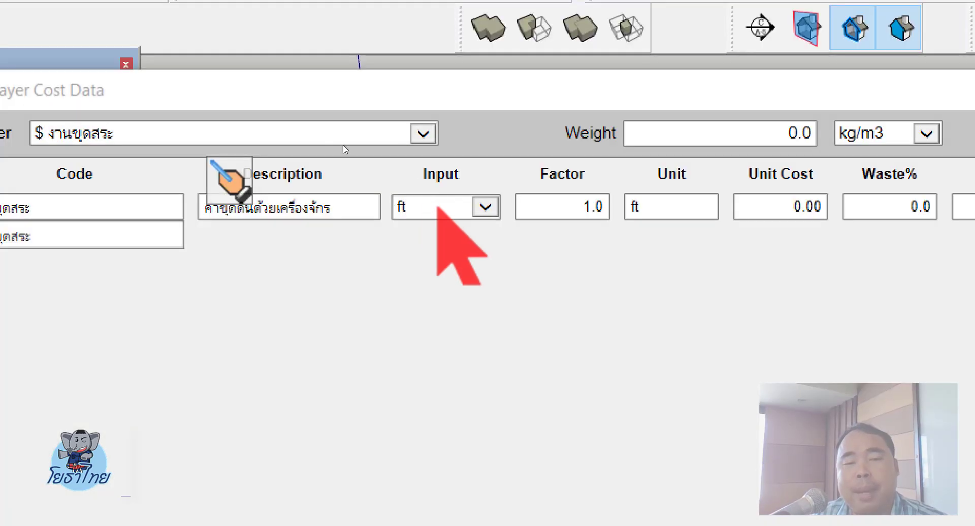
left_click(345, 145)
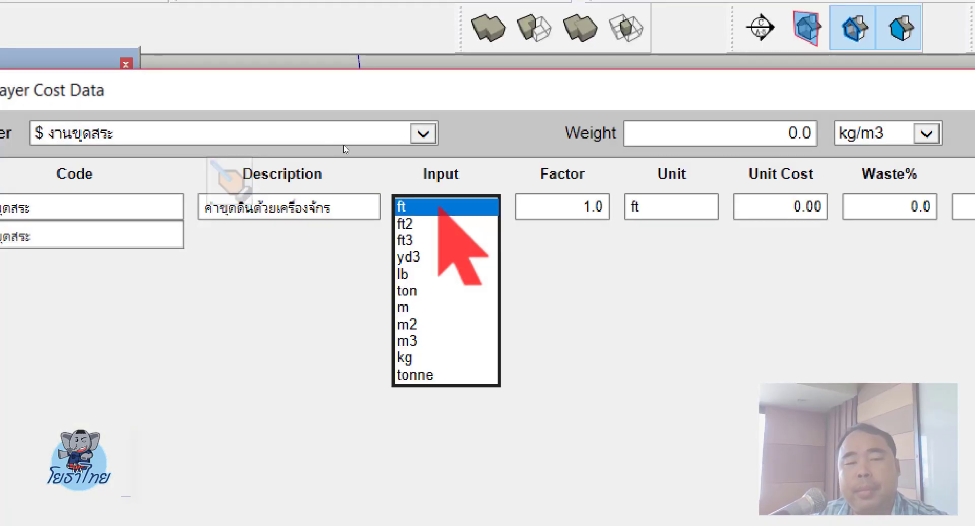
left_click(412, 342)
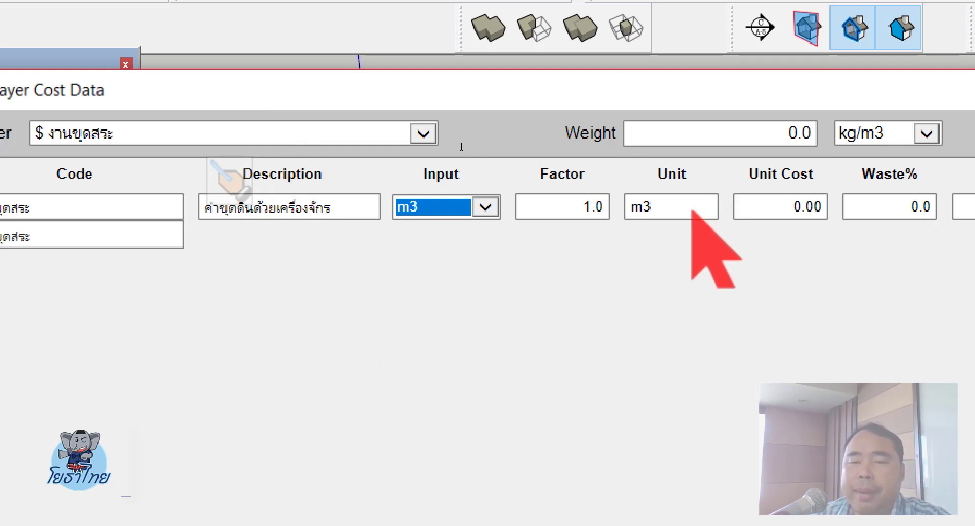
key("Tab")
type("ลบ.ม.(ปกติ)")
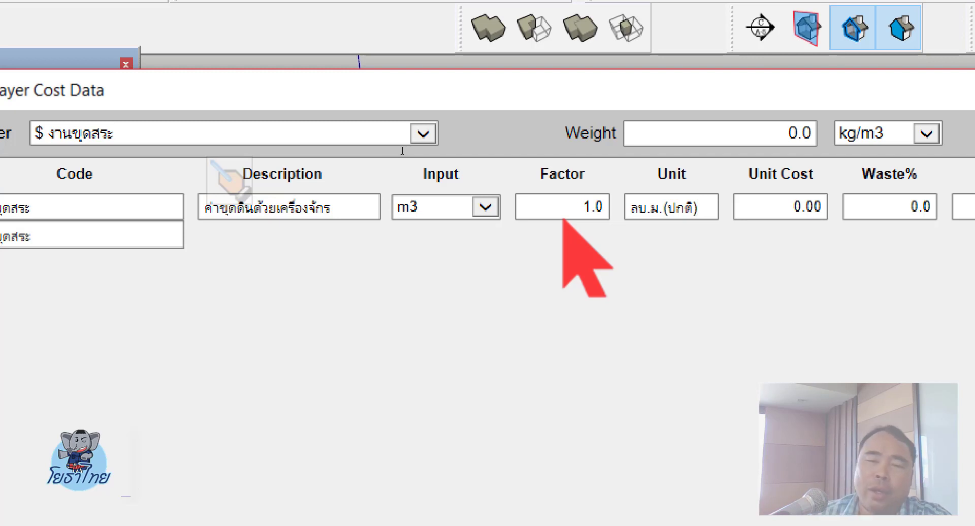
key("Tab")
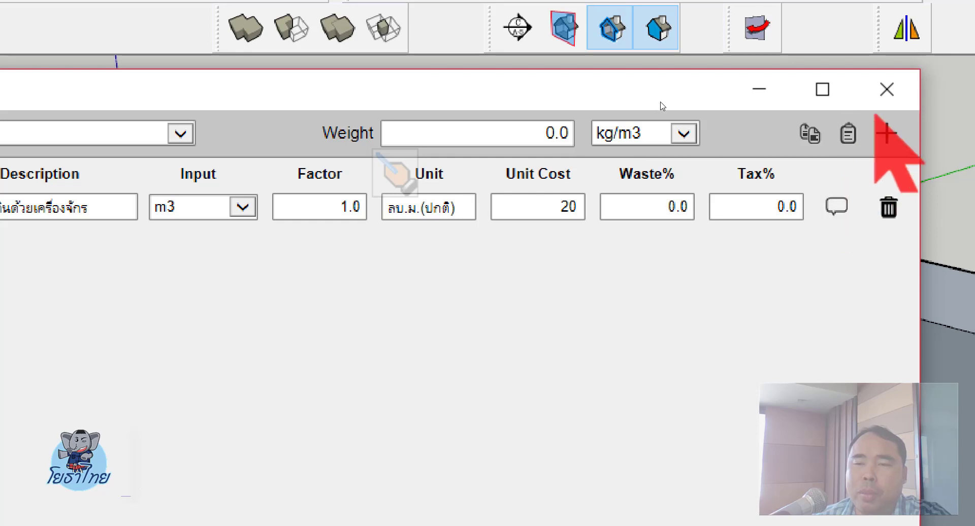
Add a new cost row with code งานขุดสระ and description ค่าขนดินทิ้ง
left_click(886, 133)
key("Return")
type("ส")
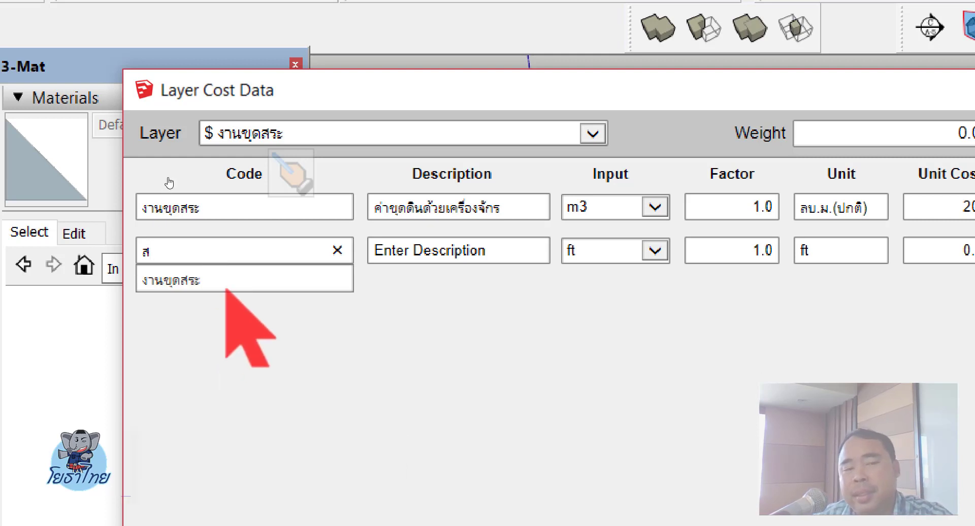
key("Down")
key("Return")
key("Tab")
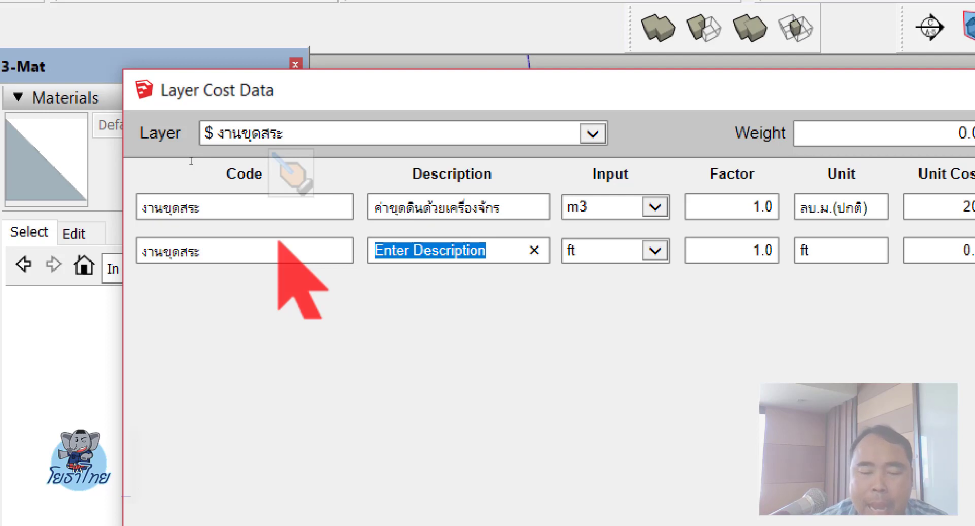
type("ค่าขนดินทิ้ง")
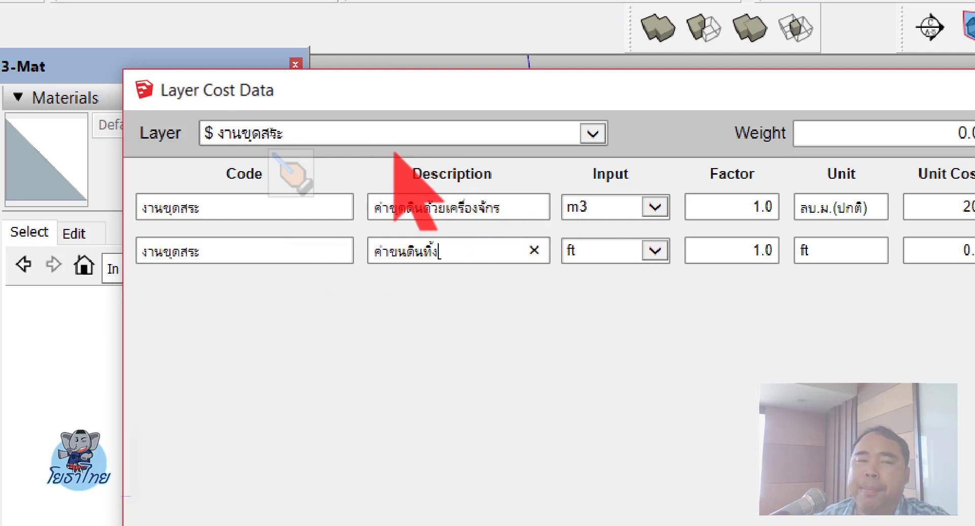
Set the new row's input to m3 and its unit to ลบ.ม.(หลวม)
left_click(609, 250)
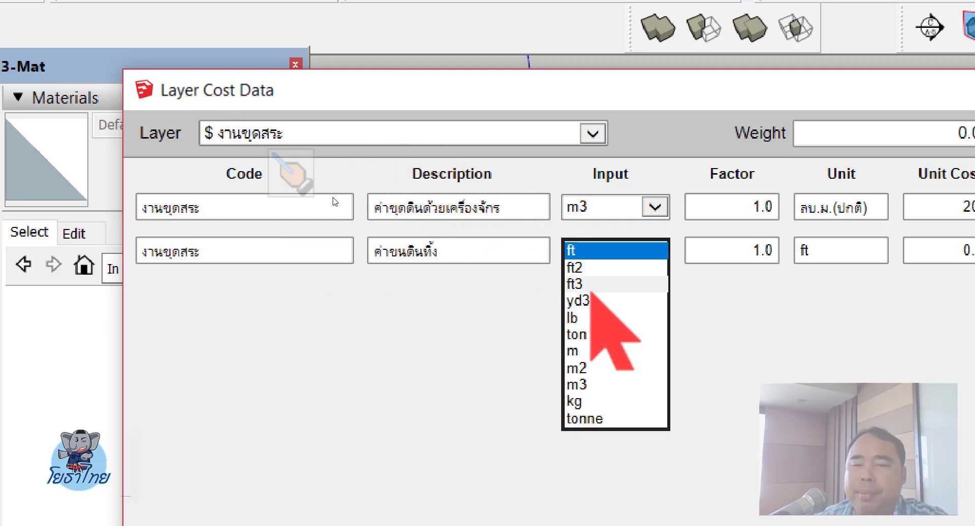
left_click(604, 385)
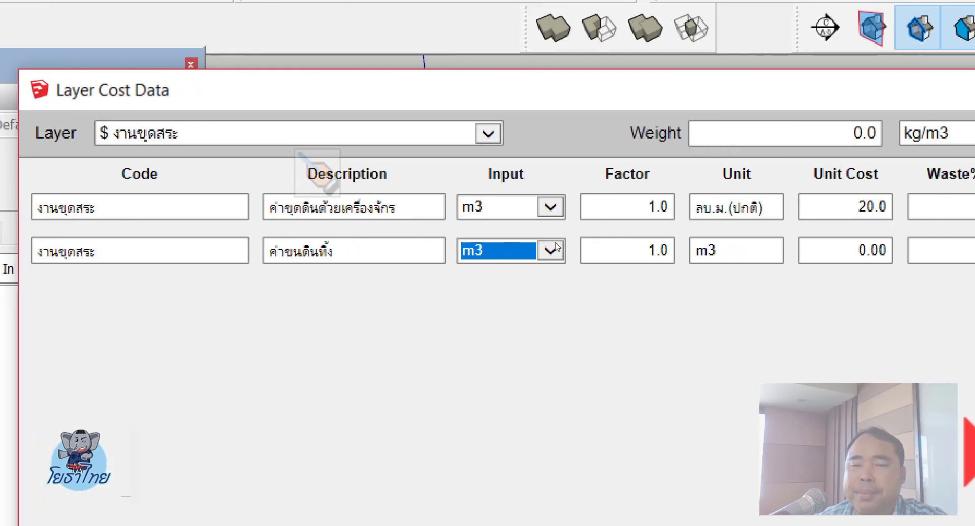
double_click(745, 208)
left_click_drag(743, 208, 599, 203)
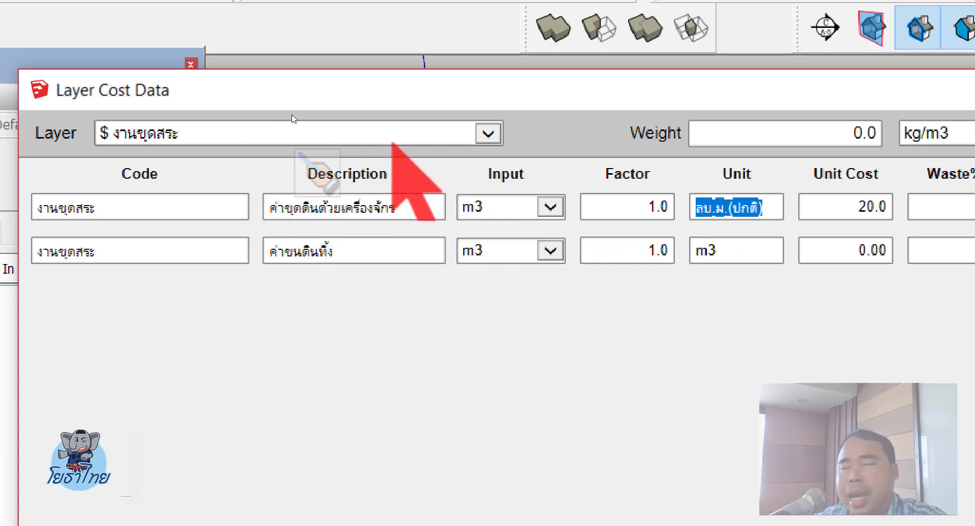
left_click(331, 254)
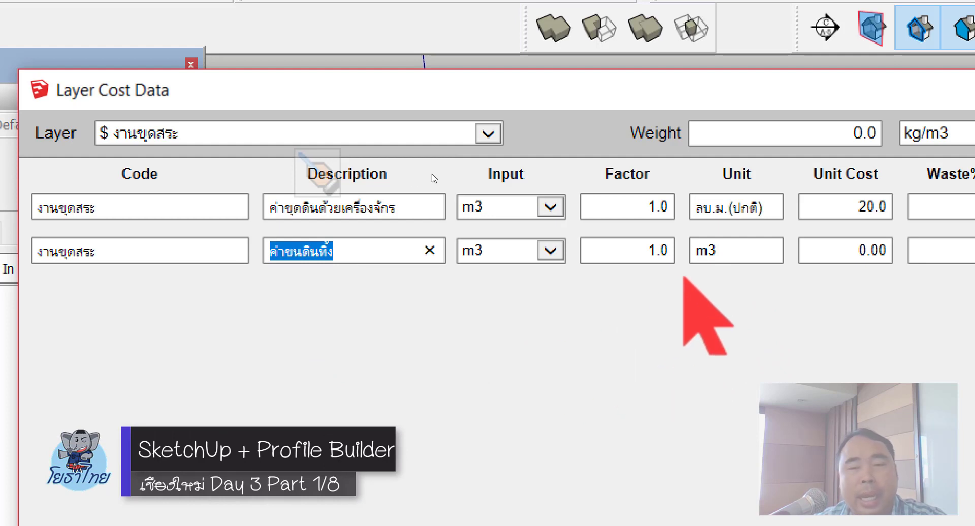
left_click(716, 251)
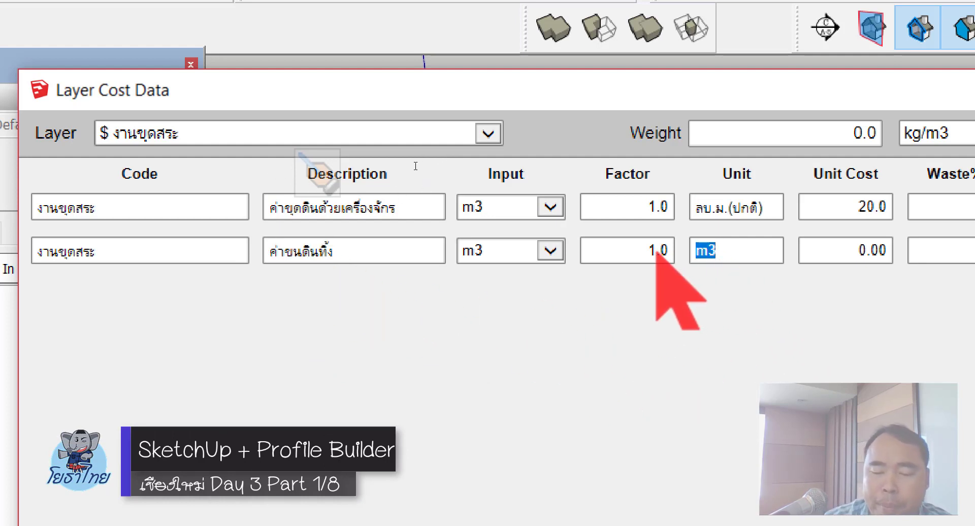
type("ลบ.ม.(หลวม")
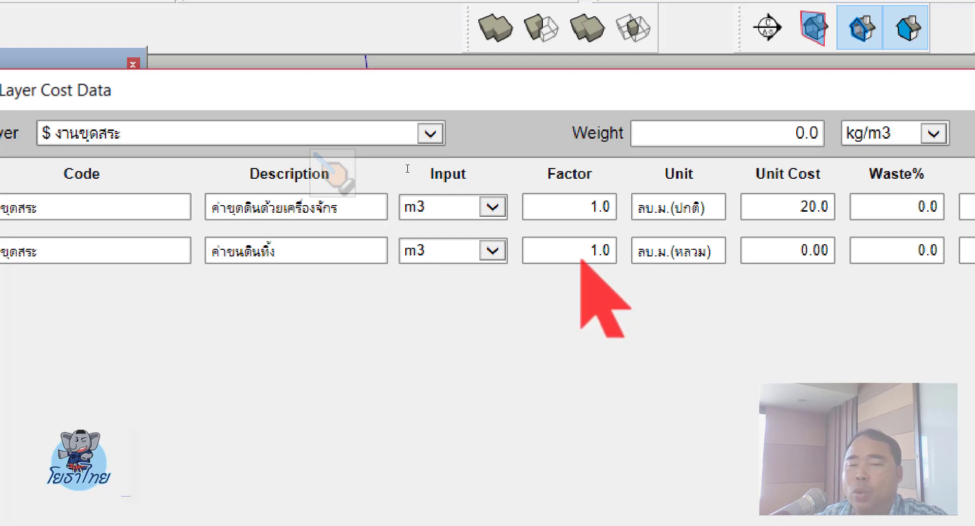
Give the new row a factor of 1.25 and a unit cost of 15
key("shift+Tab")
type("1")
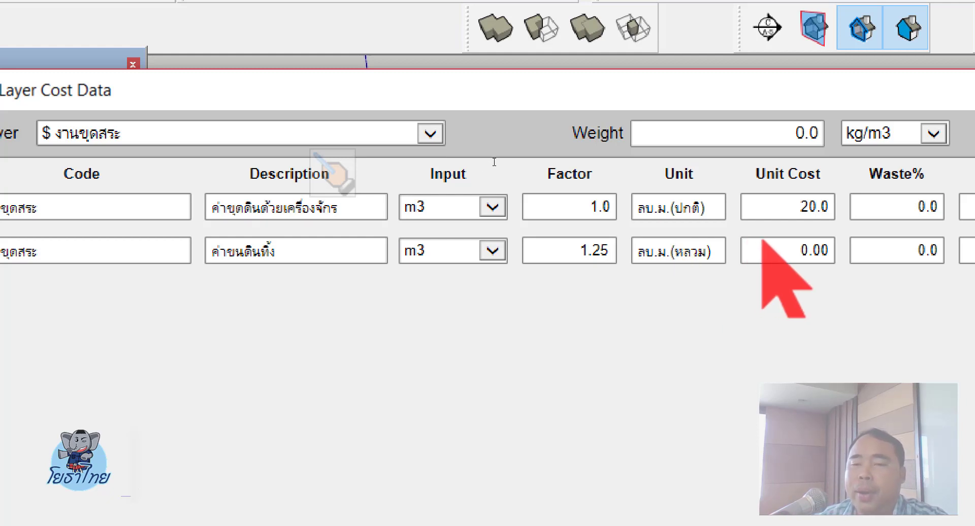
key("Tab")
type("15")
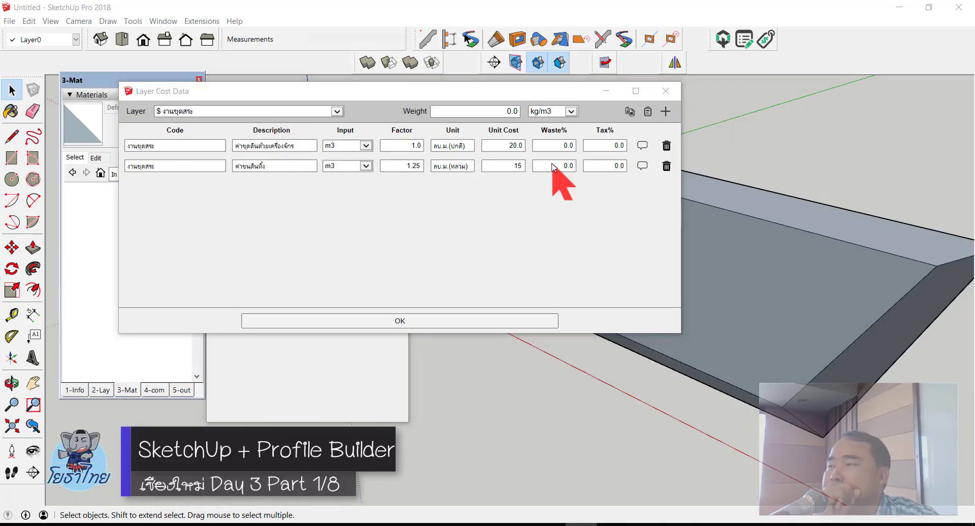
Confirm the cost data, then assign the pit tray to the งานขุดสระ layer
left_click(499, 319)
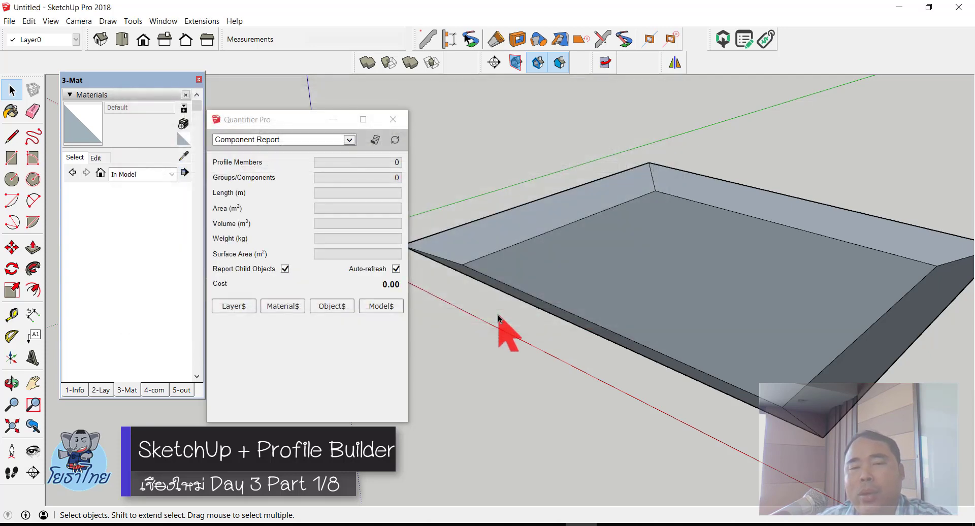
mouse_move(500, 338)
middle_mouse_down()
mouse_move(624, 364)
mouse_move(582, 374)
middle_mouse_up()
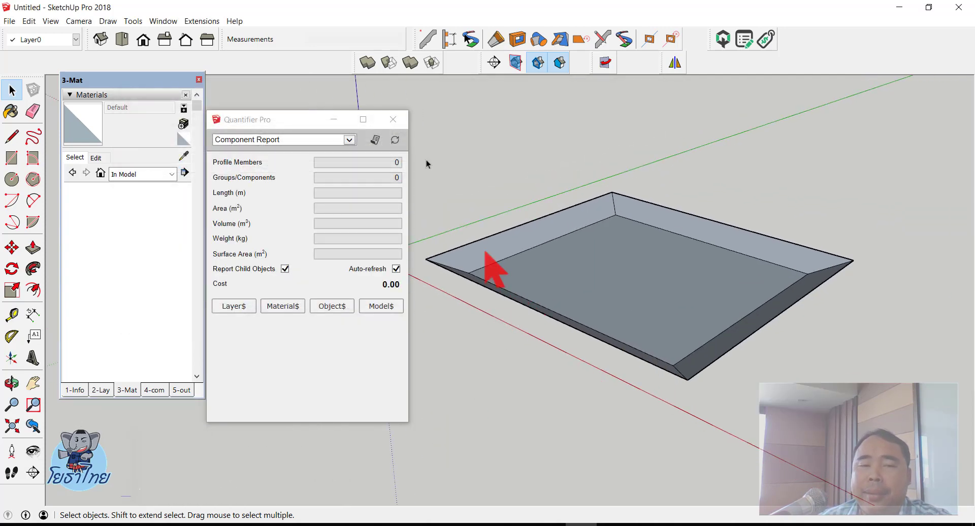
left_click(510, 242)
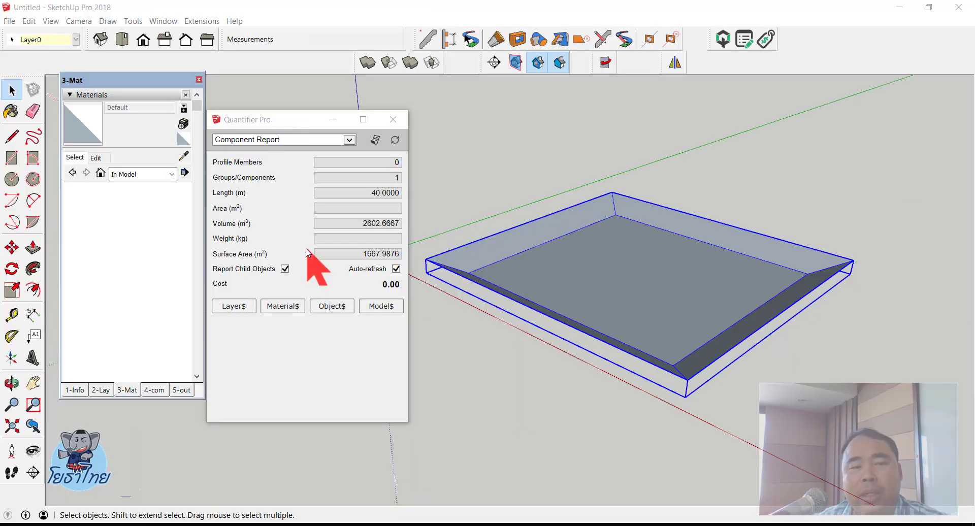
left_click(454, 196)
left_click(530, 272)
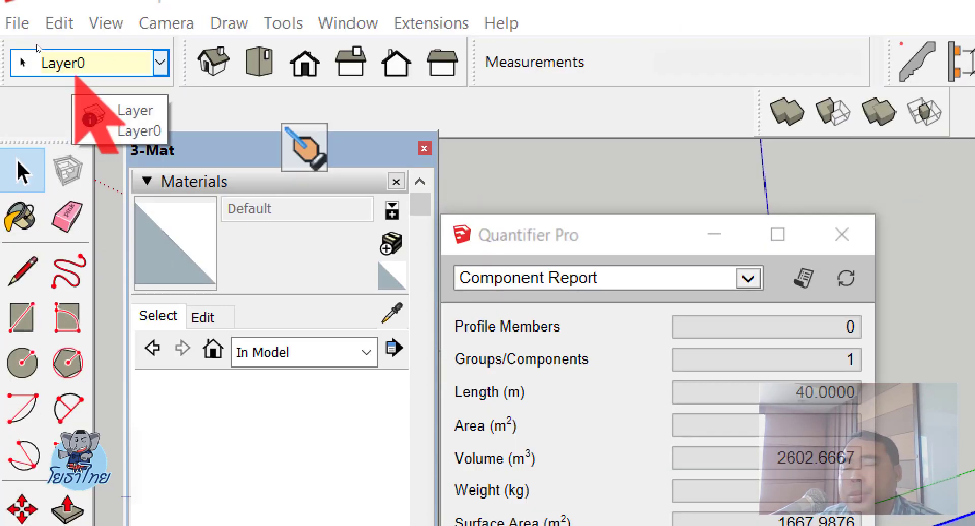
left_click(37, 61)
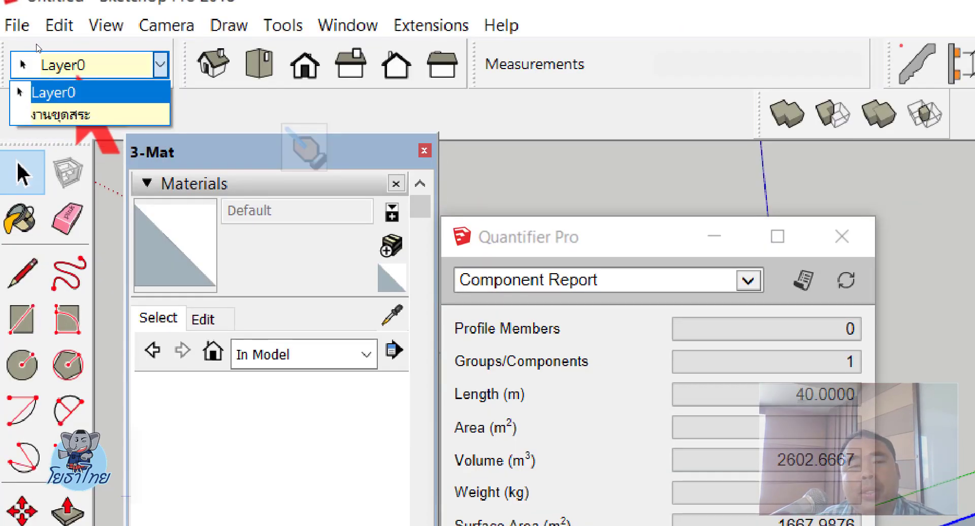
key("Down")
key("Return")
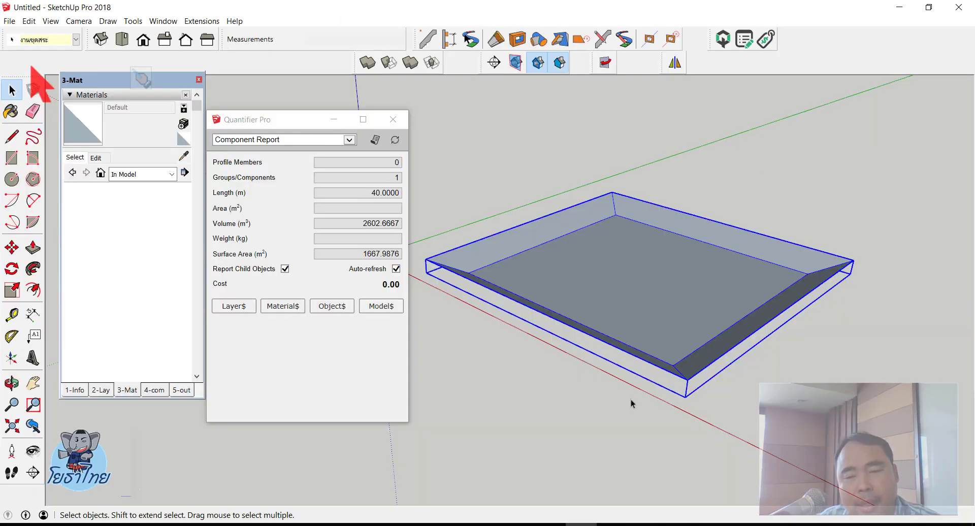
left_click(709, 443)
Select the tray to check its 100,853.33 cost, then close the Quantifier Pro report
mouse_move(709, 443)
middle_mouse_down()
mouse_move(638, 227)
mouse_move(598, 392)
mouse_move(599, 356)
middle_mouse_up()
left_click(599, 356)
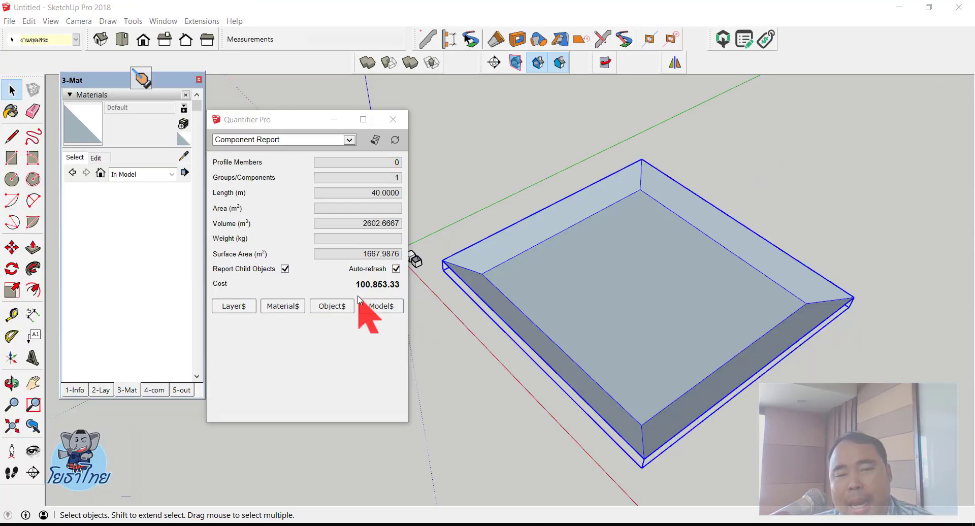
left_click(406, 130)
left_click(406, 128)
mouse_move(590, 283)
middle_mouse_down()
mouse_move(675, 279)
mouse_move(594, 188)
mouse_move(567, 255)
middle_mouse_up()
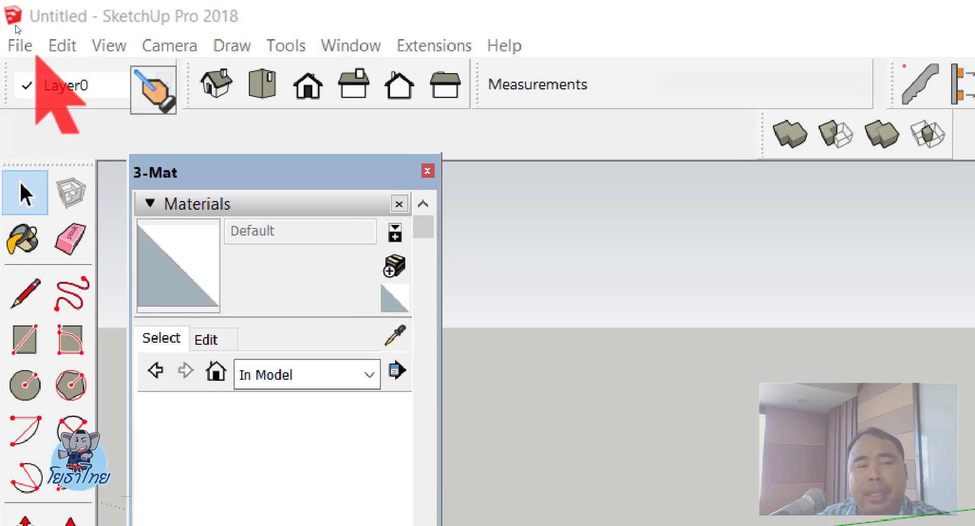
Open foamhouse from the SketchUp Work Shop folder, discarding changes to the Untitled pit model
left_click(23, 44)
mouse_move(62, 46)
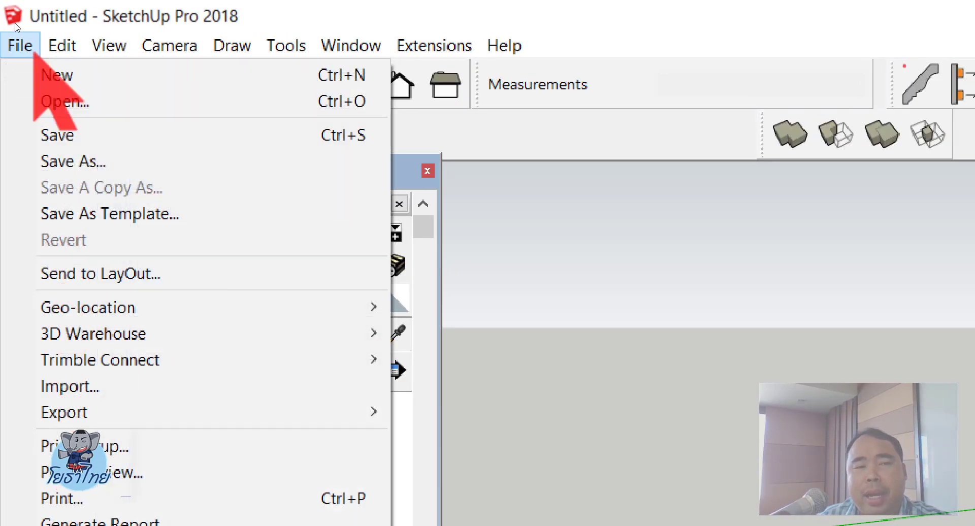
left_click(222, 73)
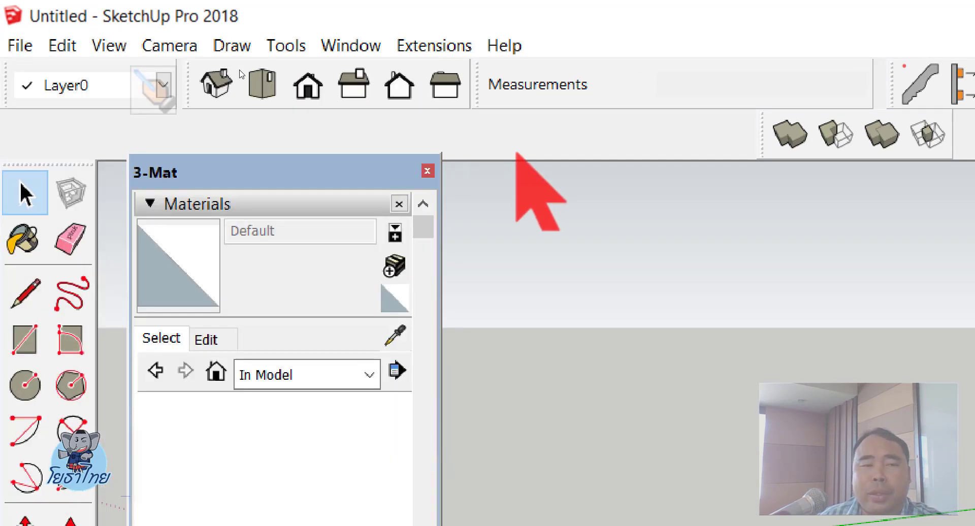
left_click(19, 45)
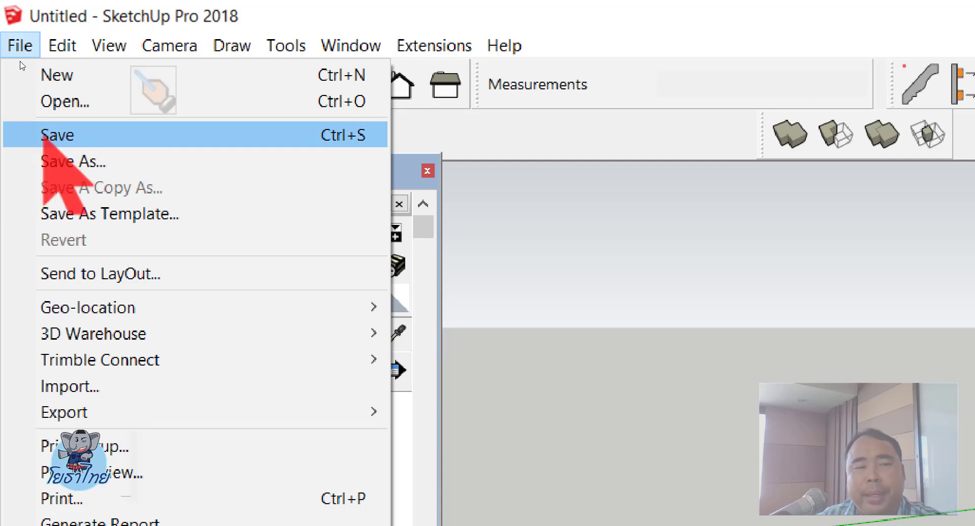
left_click(30, 101)
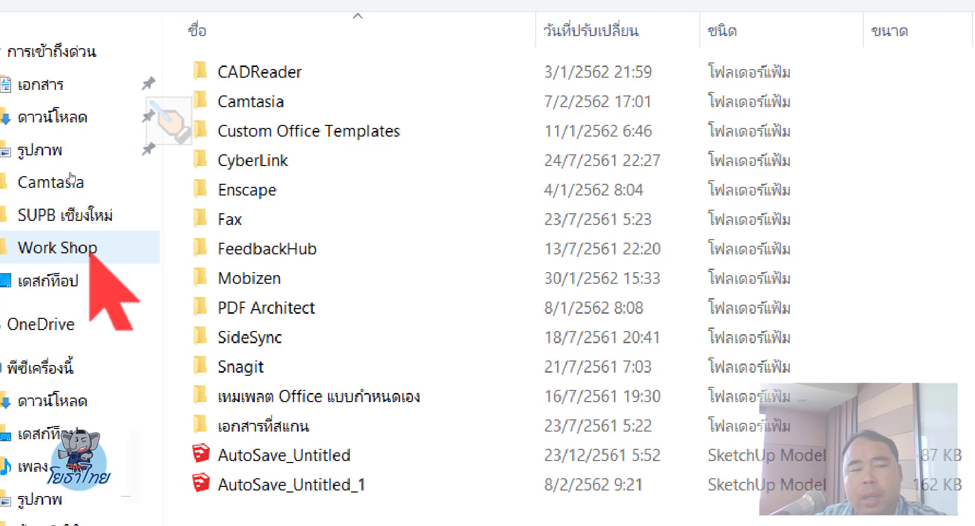
left_click(97, 248)
scroll(369, 437, "down", 5)
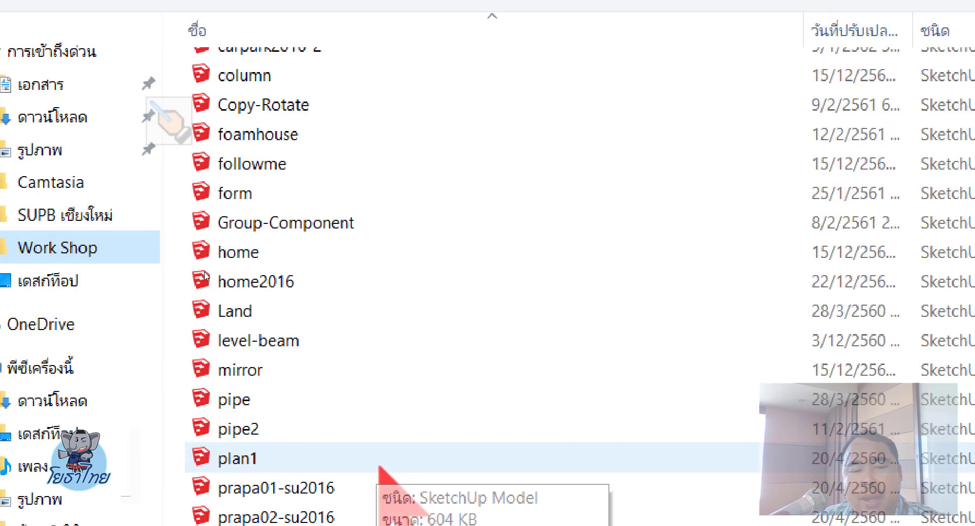
scroll(285, 254, "down", 1)
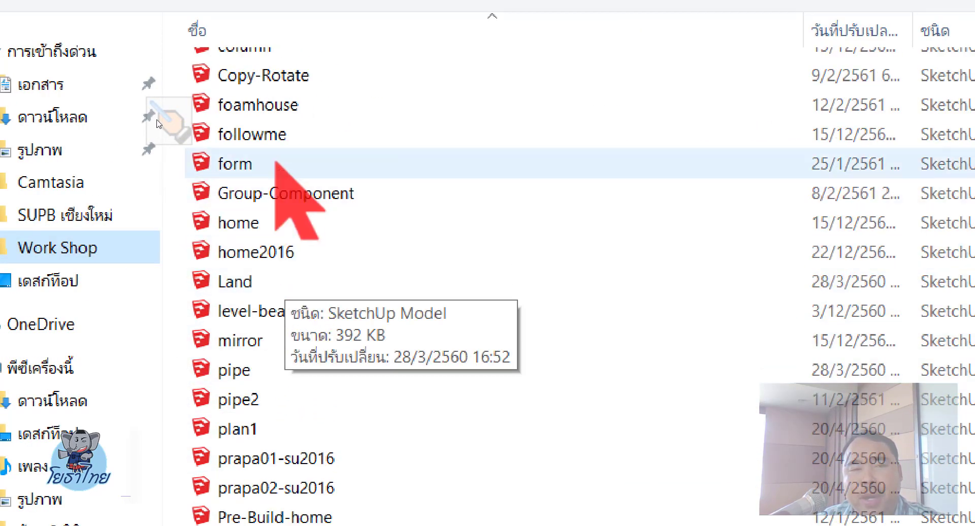
scroll(243, 147, "up", 2)
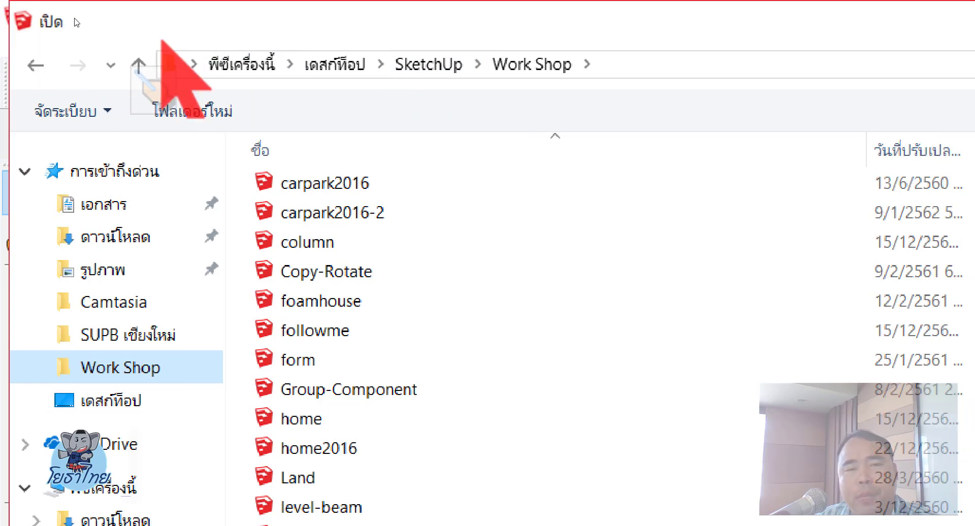
left_click(429, 64)
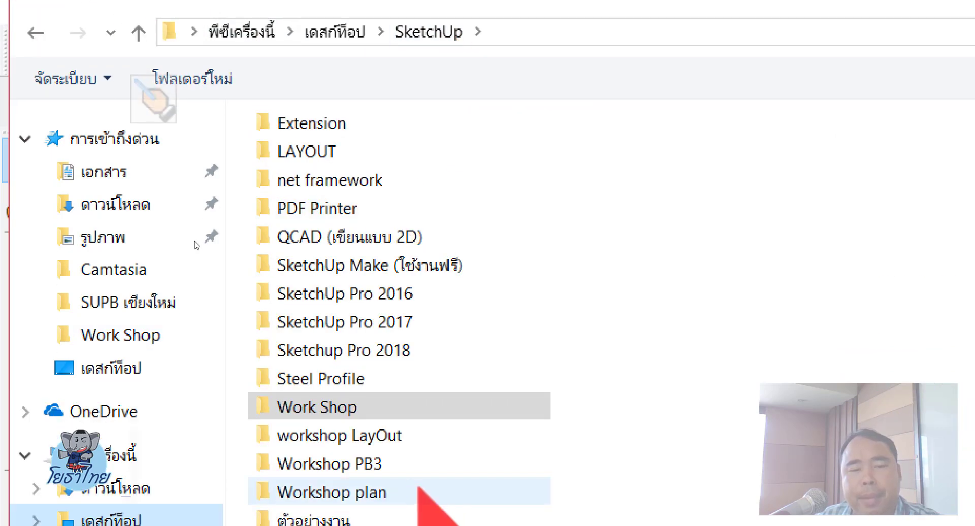
double_click(422, 406)
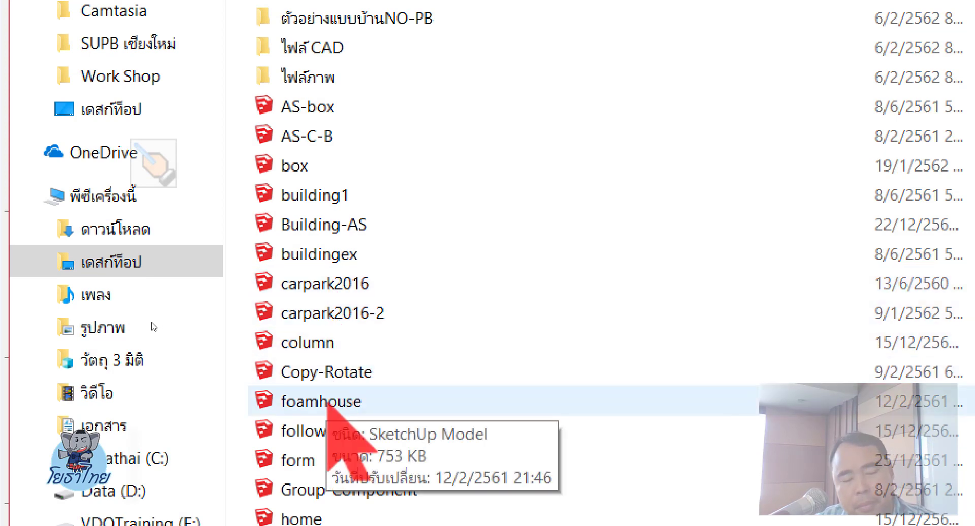
double_click(325, 402)
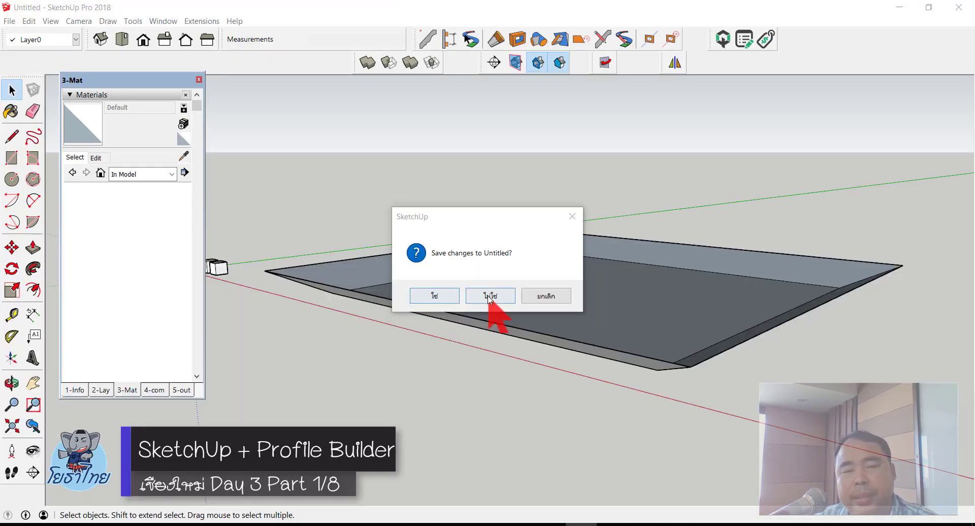
left_click(488, 298)
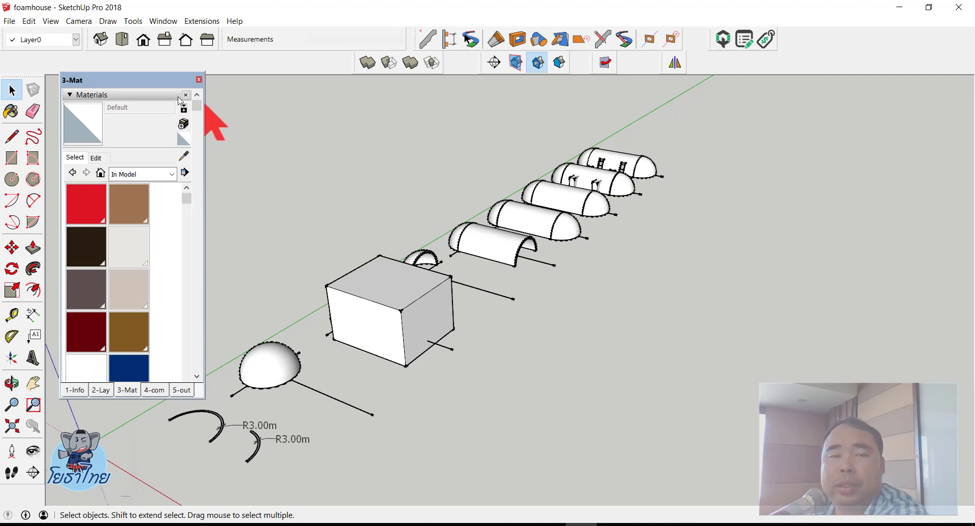
Switch to Top view and zoom in on the two R3.00m arcs
left_click(125, 48)
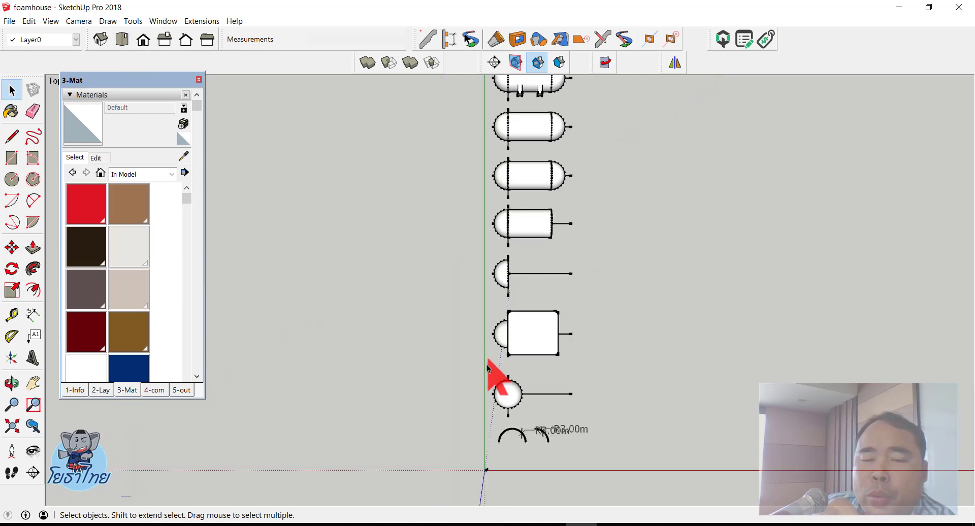
scroll(533, 458, "up", 2)
scroll(526, 375, "up", 2)
scroll(530, 419, "up", 3)
scroll(535, 402, "up", 2)
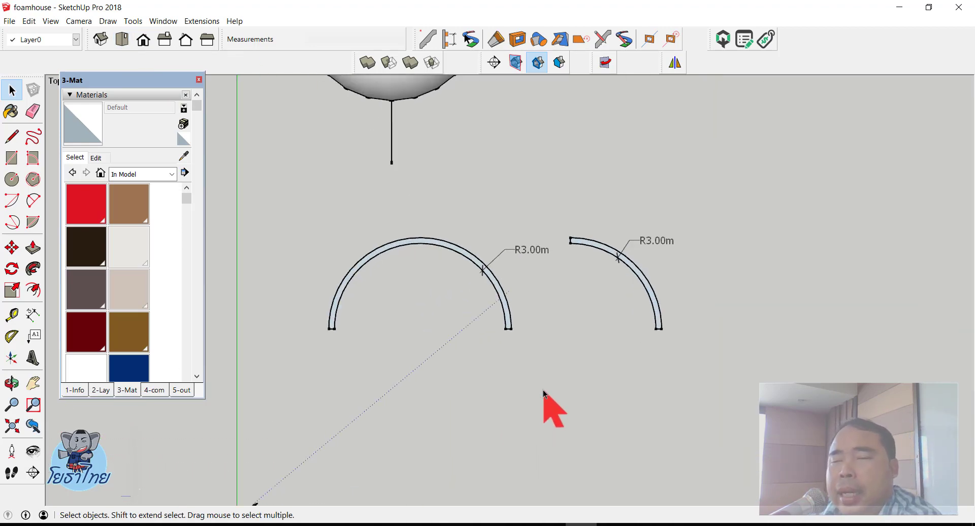
scroll(356, 381, "down", 2)
Orbit back to a perspective view and select the front dome group
mouse_move(381, 387)
middle_mouse_down()
mouse_move(491, 295)
mouse_move(428, 61)
middle_mouse_up()
key("space")
scroll(463, 392, "up", 4)
left_click(483, 380)
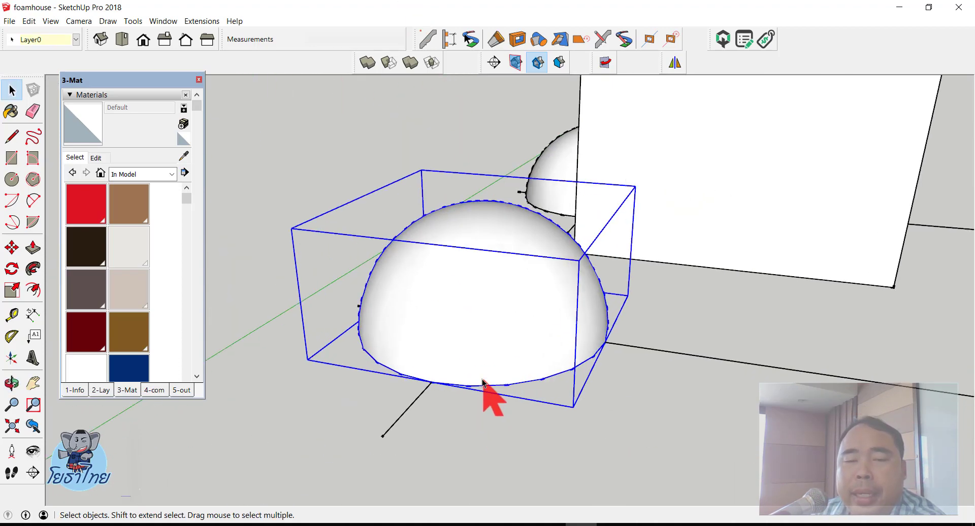
scroll(472, 361, "down", 3)
scroll(474, 335, "down", 3)
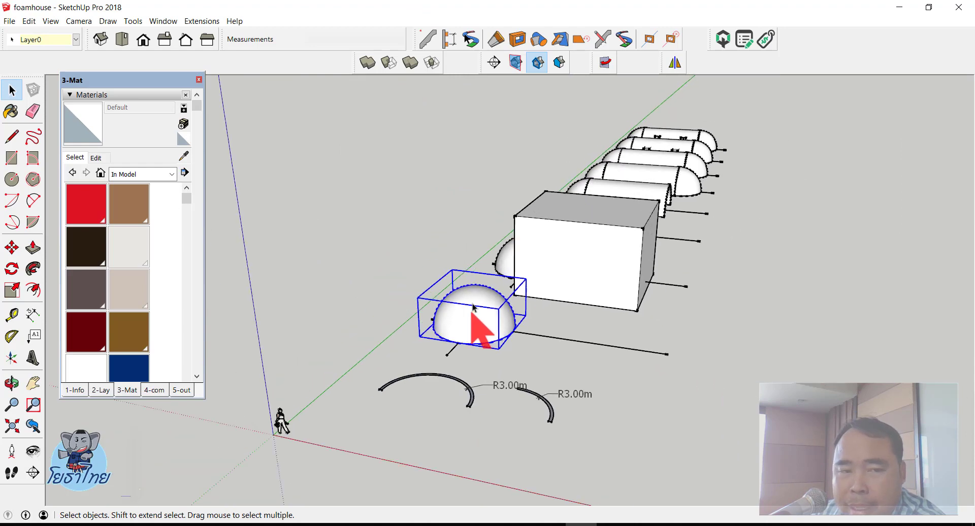
scroll(475, 320, "down", 1)
scroll(450, 216, "up", 2)
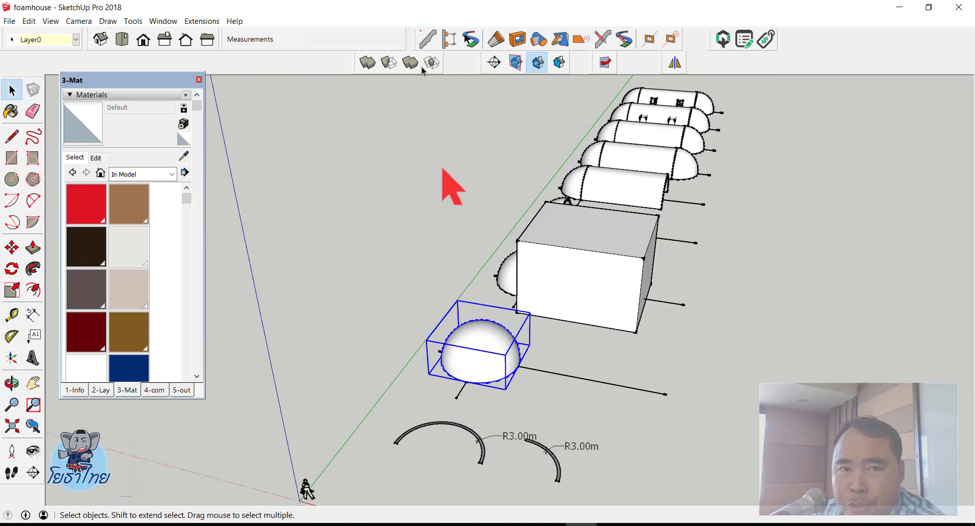
Open the Profile Builder dialog with the ท่อเหล็ก 100*3.2mm profile and move it aside
left_click(419, 40)
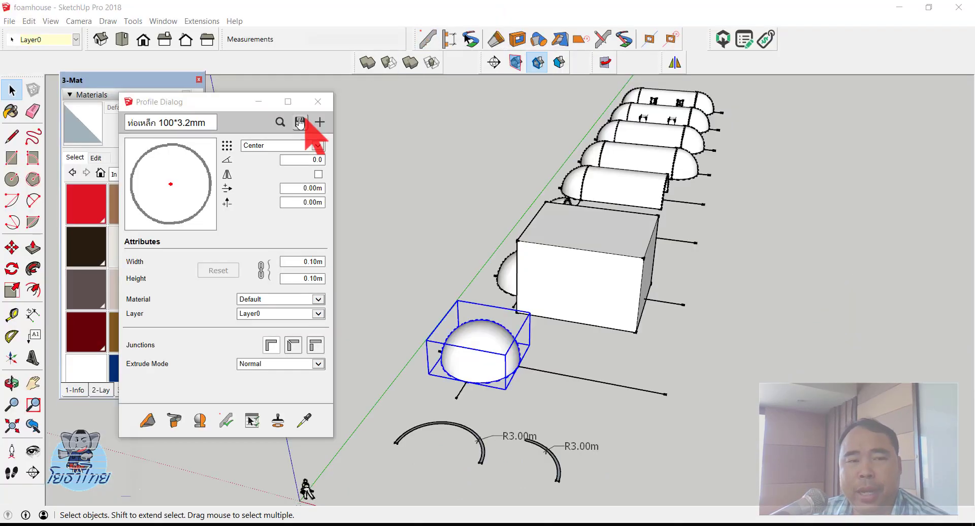
left_click_drag(244, 102, 239, 37)
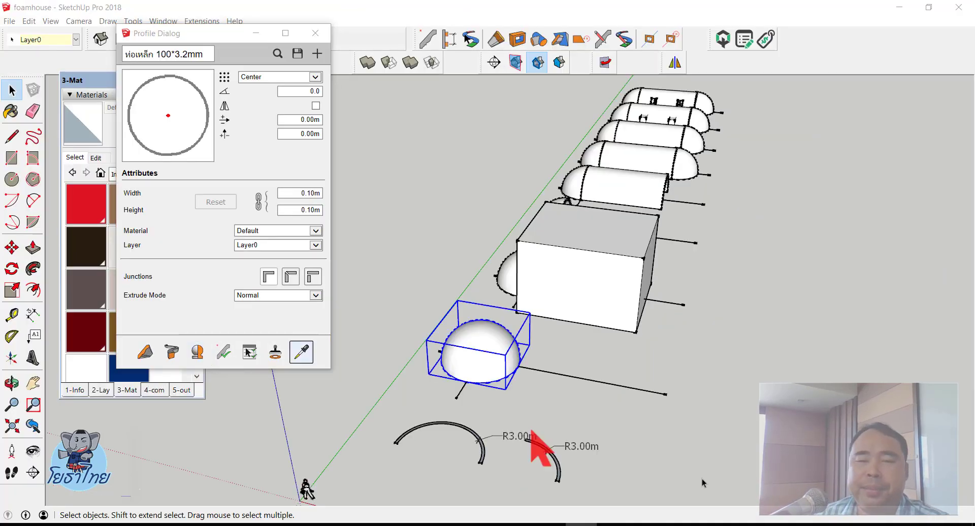
left_click(689, 391)
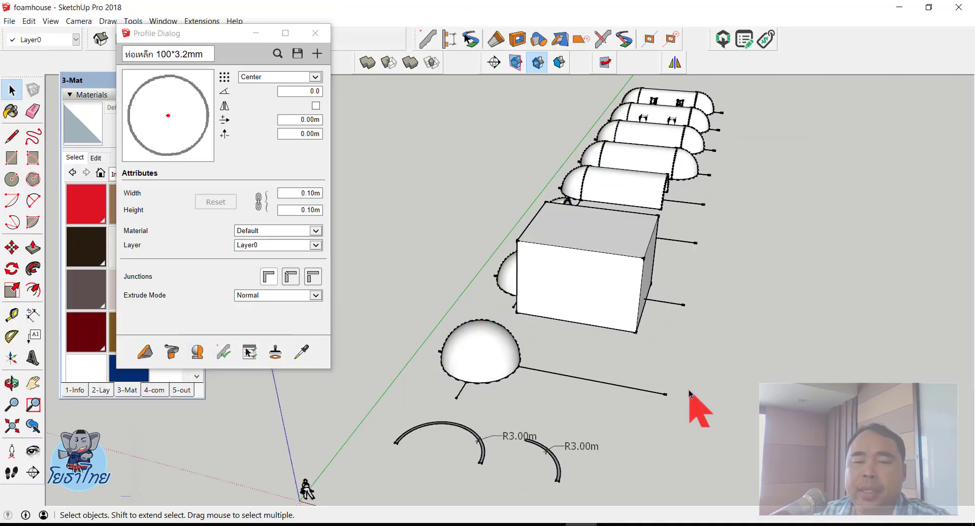
left_click_drag(228, 41, 170, 96)
Switch to Top view and zoom onto the two arcs
left_click(122, 39)
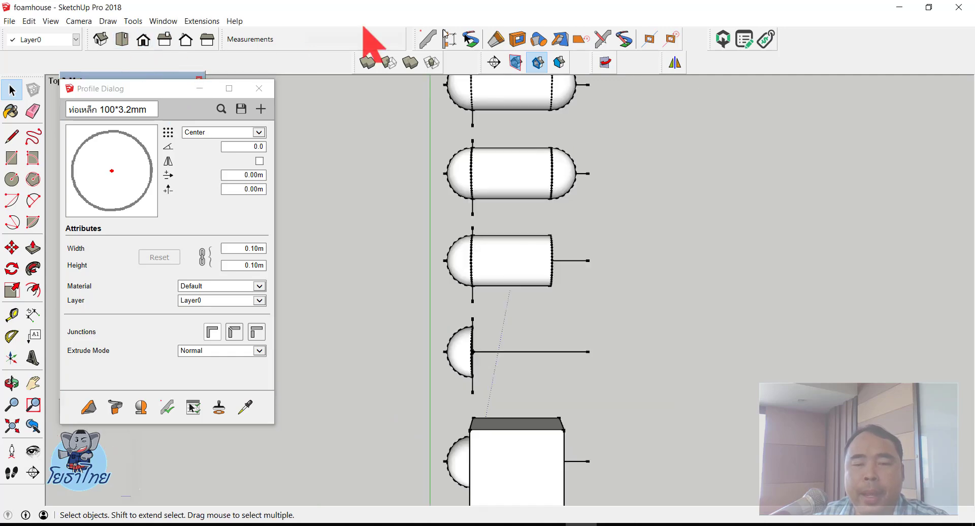
scroll(528, 183, "down", 2)
scroll(521, 429, "up", 2)
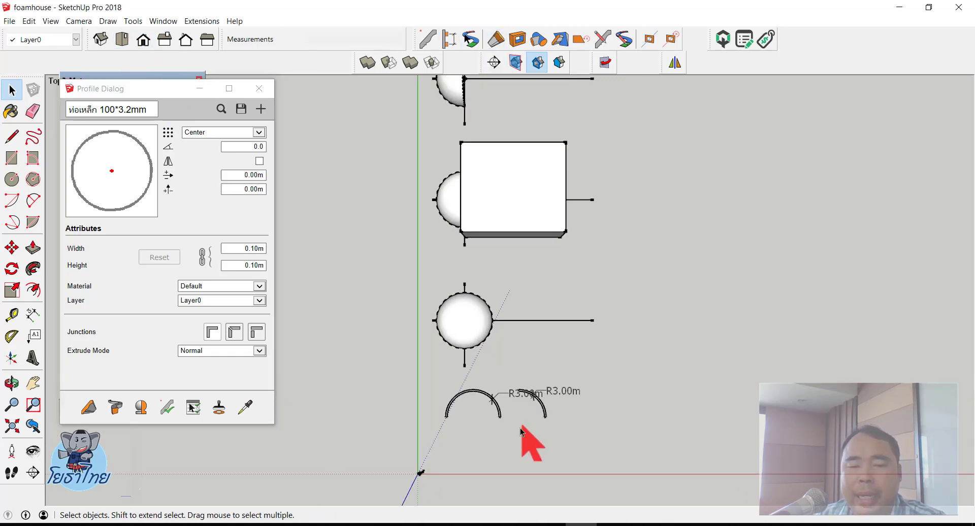
scroll(508, 434, "up", 3)
scroll(406, 414, "up", 1)
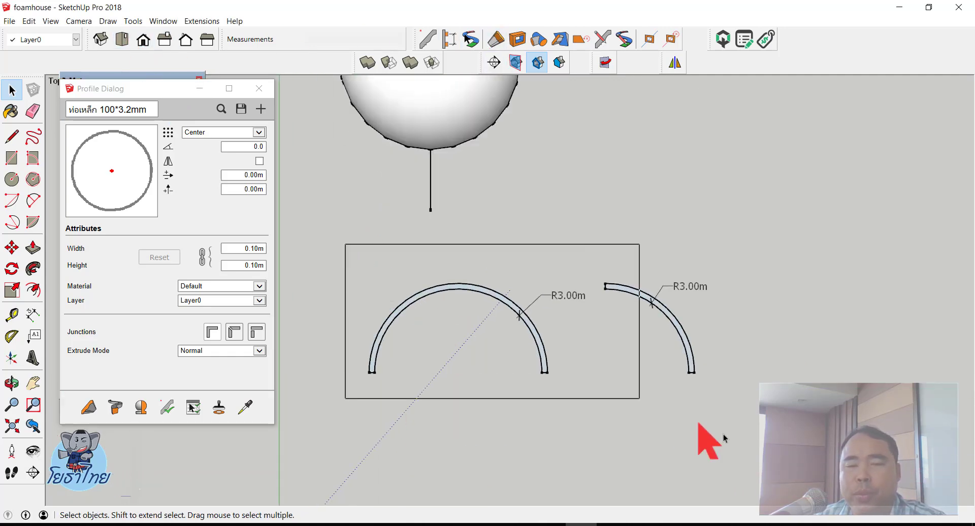
Zoom in on the arcs and select the left arc's inner edge
left_click_drag(724, 434, 731, 432)
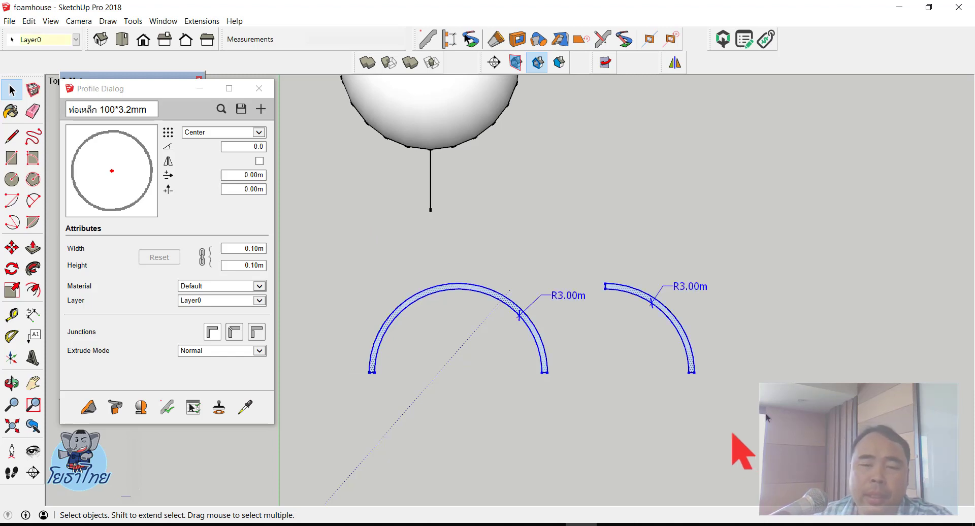
left_click(510, 429)
scroll(513, 305, "up", 2)
scroll(531, 282, "up", 2)
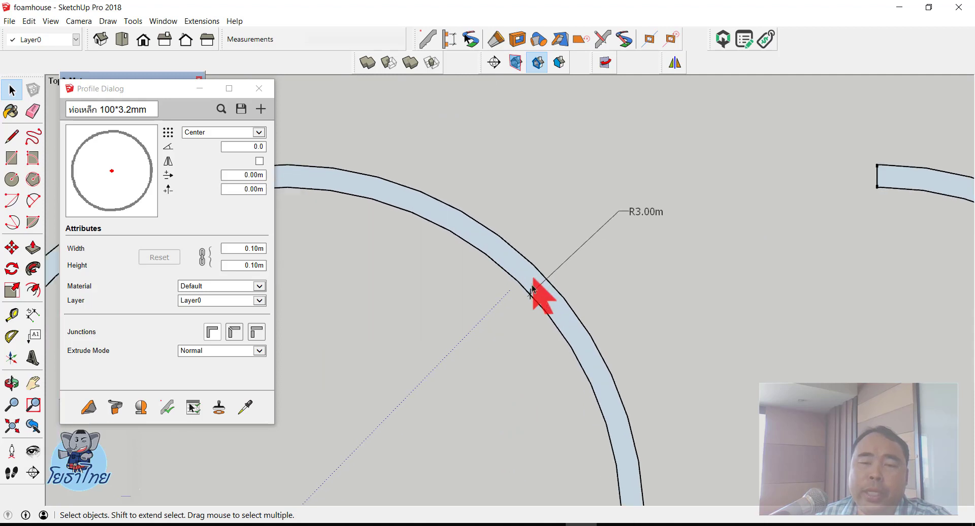
scroll(528, 287, "up", 1)
left_click(518, 287)
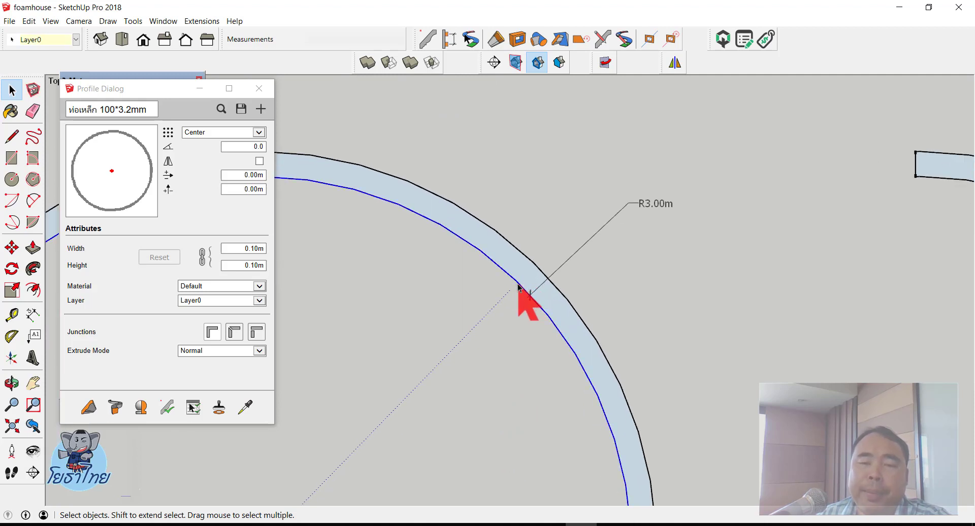
left_click(763, 318)
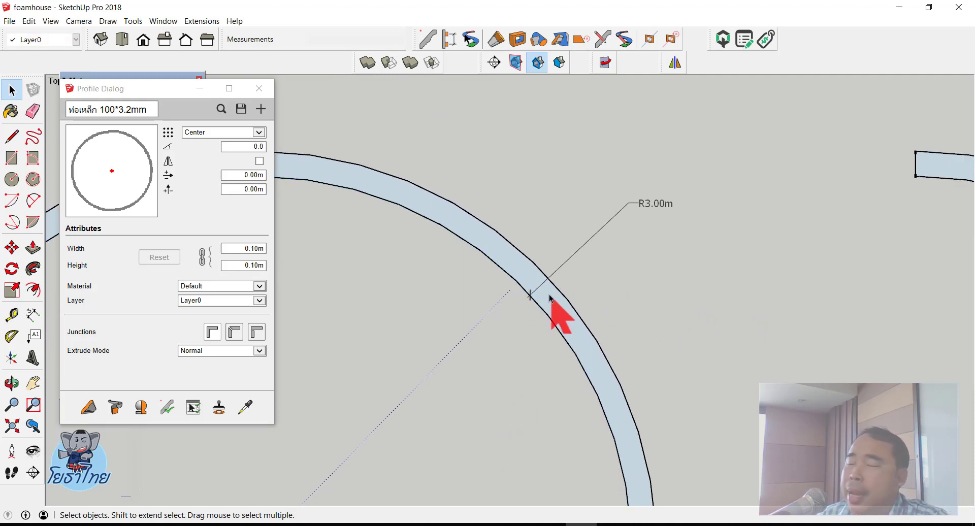
left_click(471, 248)
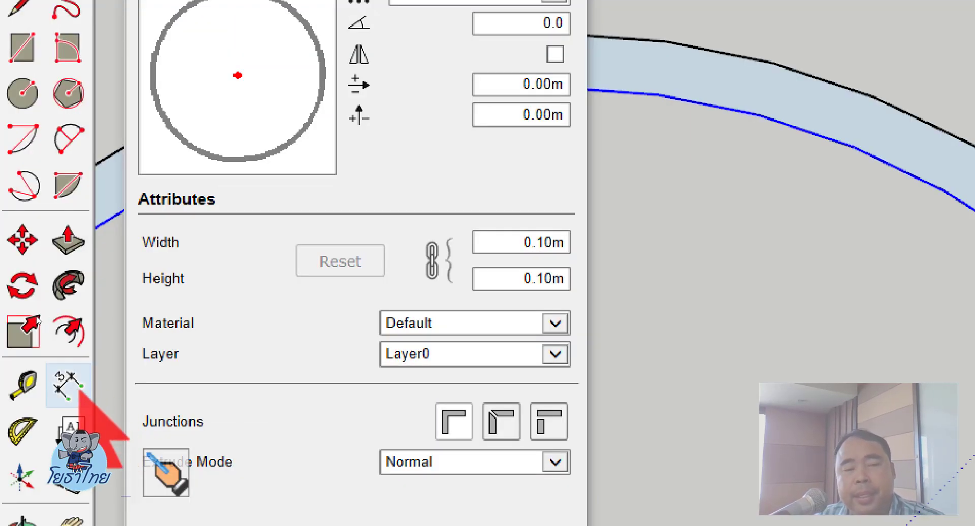
Dimension the left arc's inner edge at R3.00m and outer edge at R3.20m
left_click(39, 325)
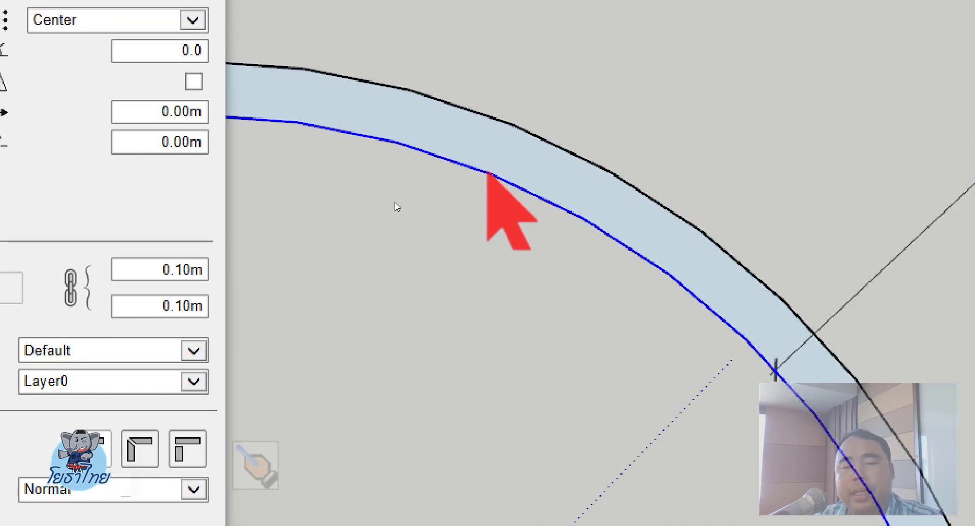
left_click(560, 206)
left_click(620, 127)
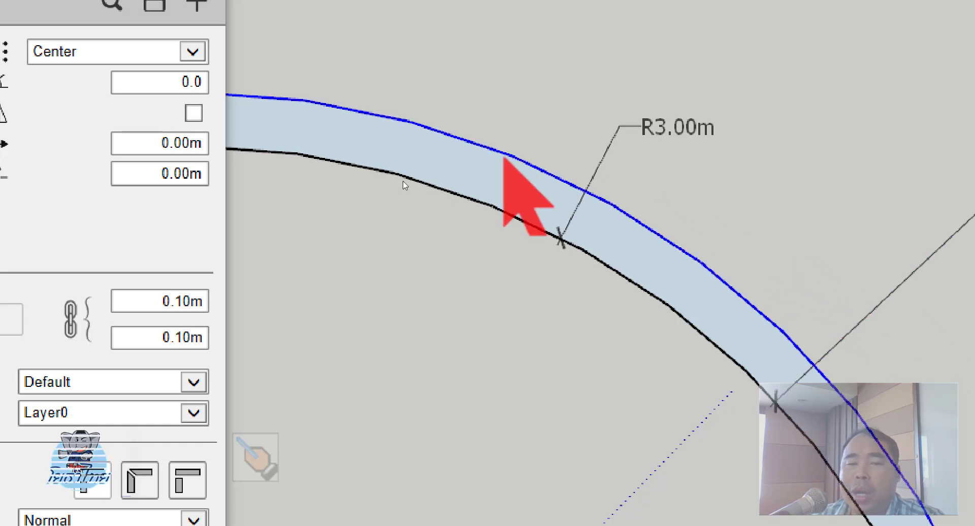
left_click(543, 171)
left_click(573, 105)
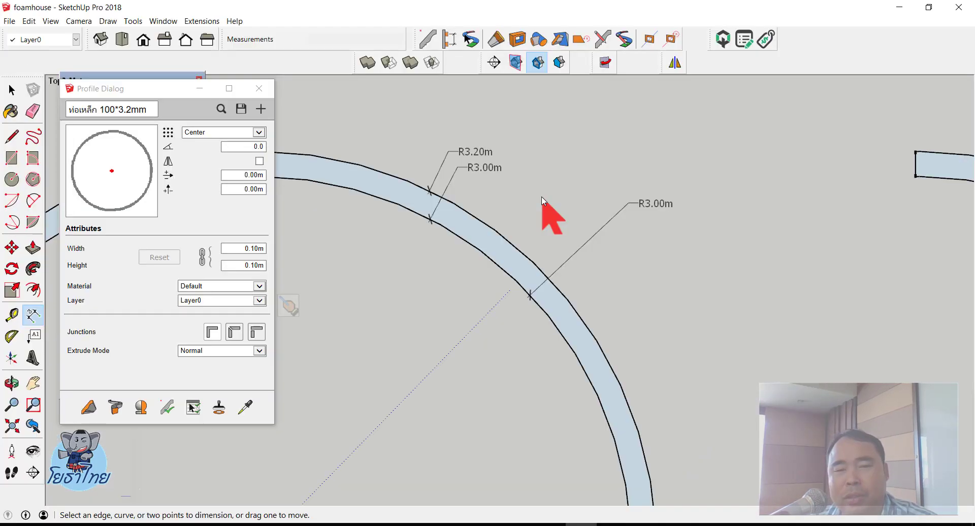
Zoom around the arcs and pick the Circle tool with 24 sides
scroll(435, 217, "down", 3)
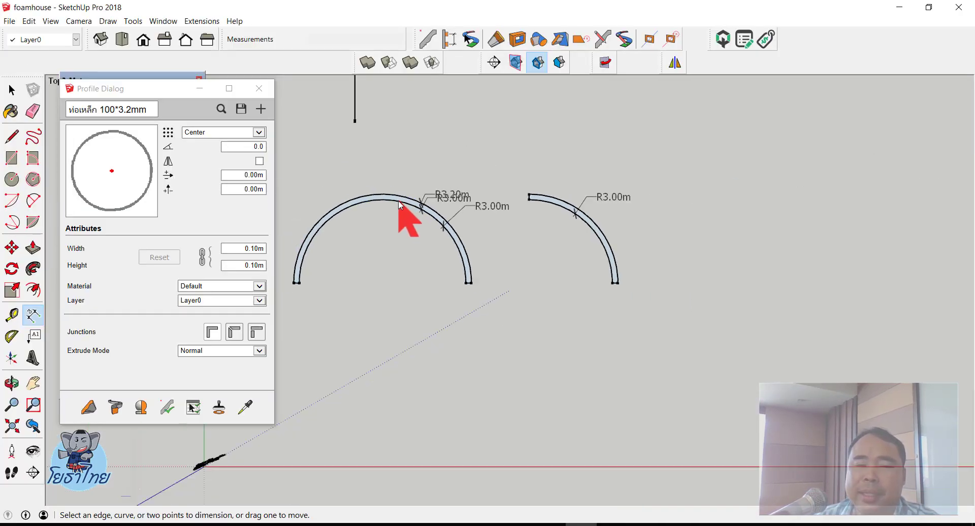
scroll(559, 190, "up", 5)
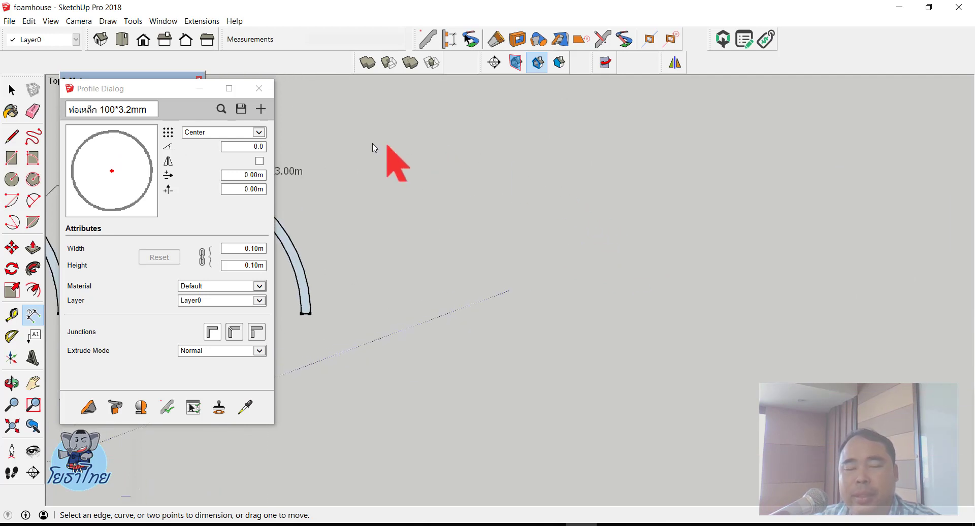
scroll(370, 153, "up", 3)
scroll(445, 200, "down", 3)
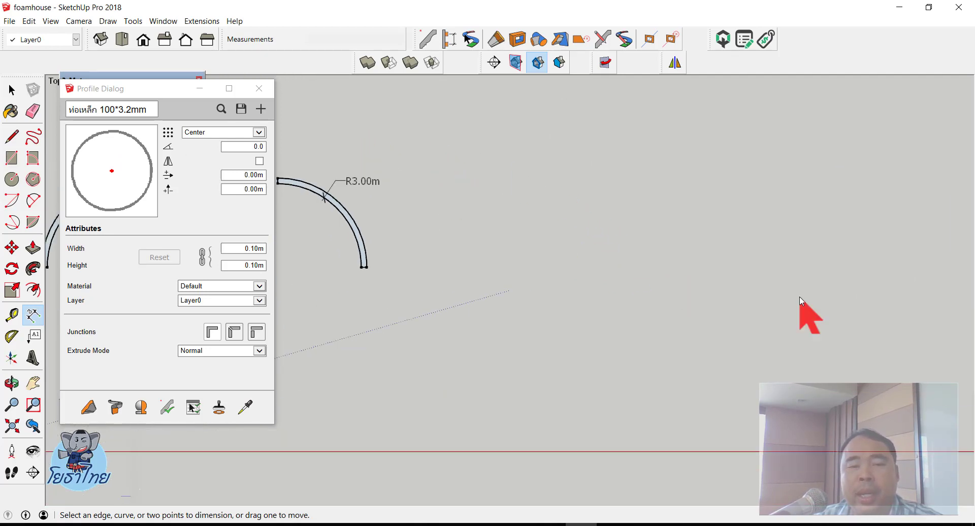
scroll(461, 228, "down", 2)
scroll(495, 283, "down", 2)
scroll(573, 281, "up", 1)
scroll(508, 264, "down", 3)
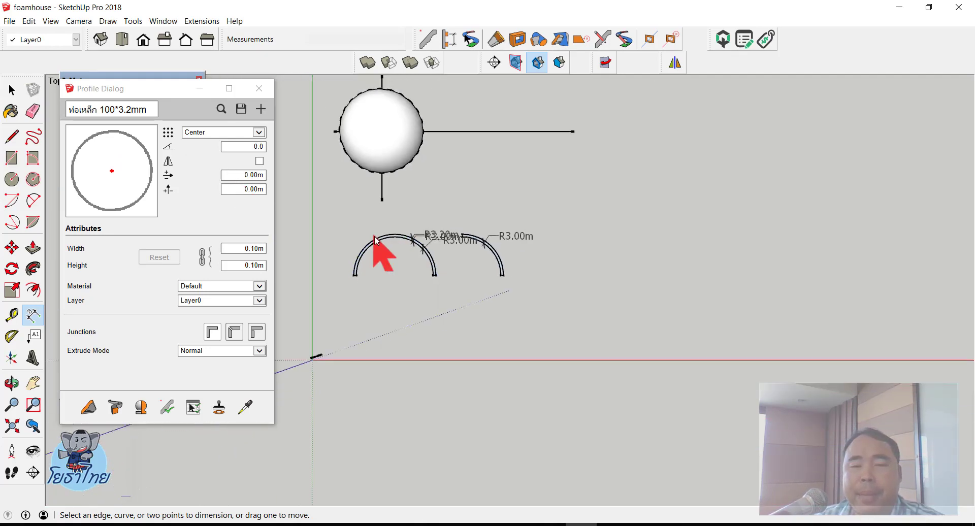
scroll(550, 174, "up", 4)
scroll(428, 218, "up", 1)
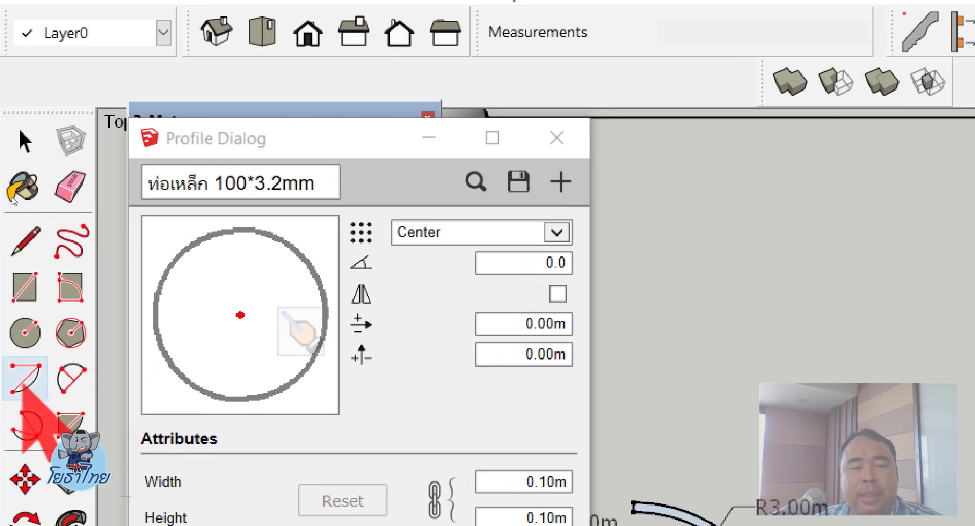
left_click(25, 337)
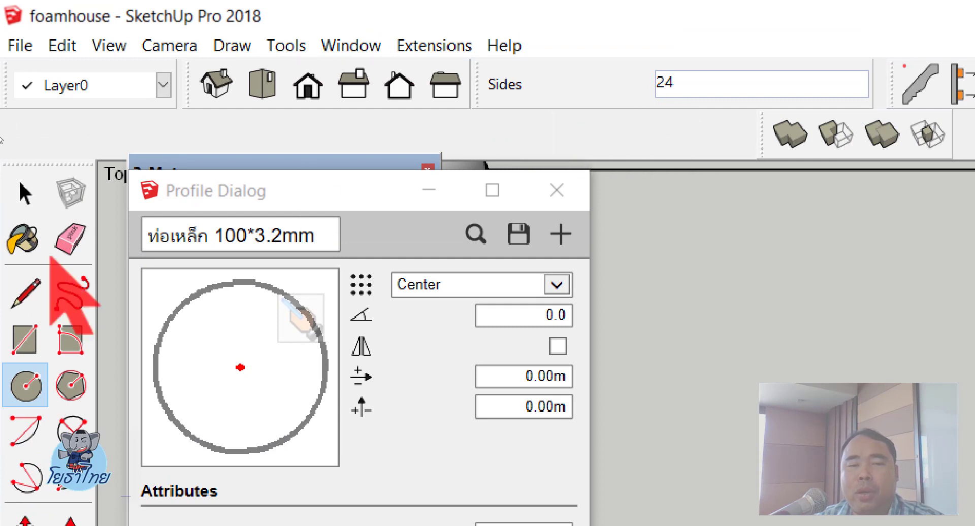
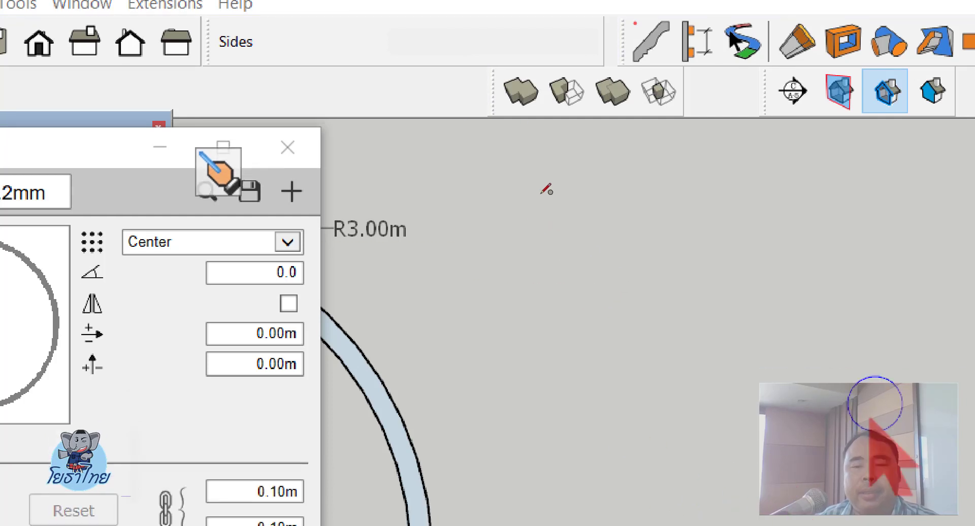
Draw a circle with a 3 m radius
left_click(801, 393)
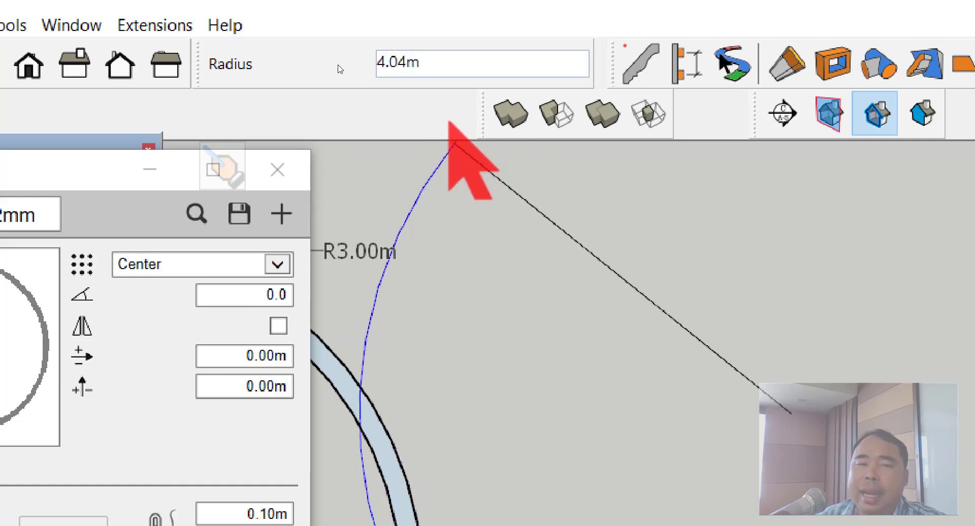
type("3")
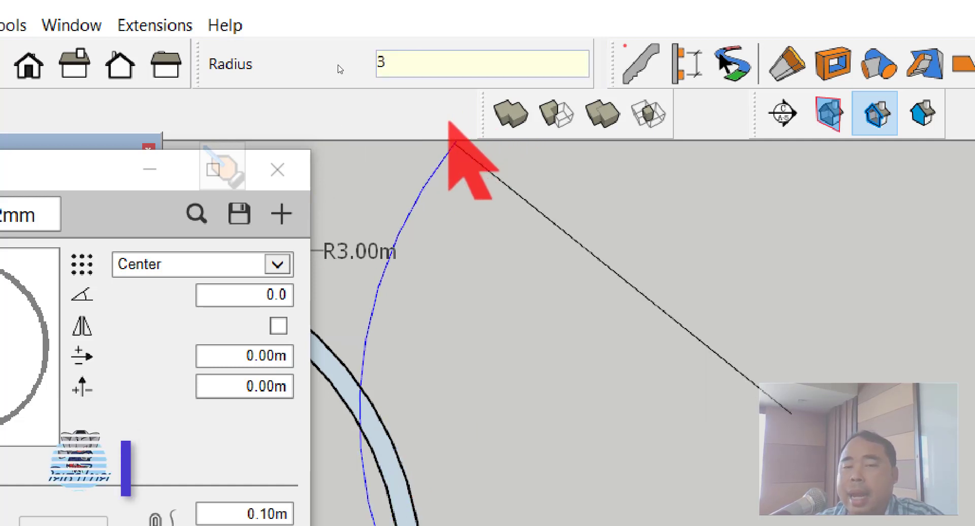
key("Return")
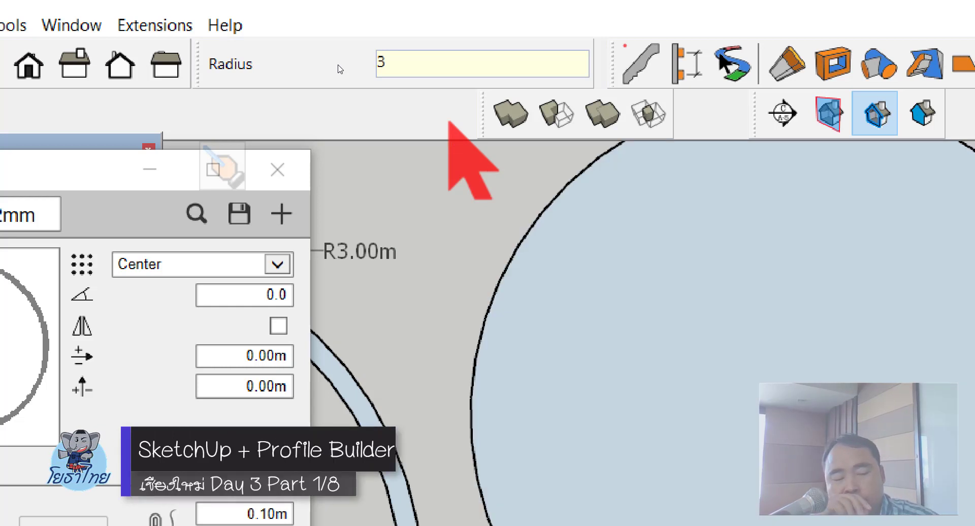
Move the whole circle to the right, clear of the curved R3.00m member
scroll(465, 317, "down", 2)
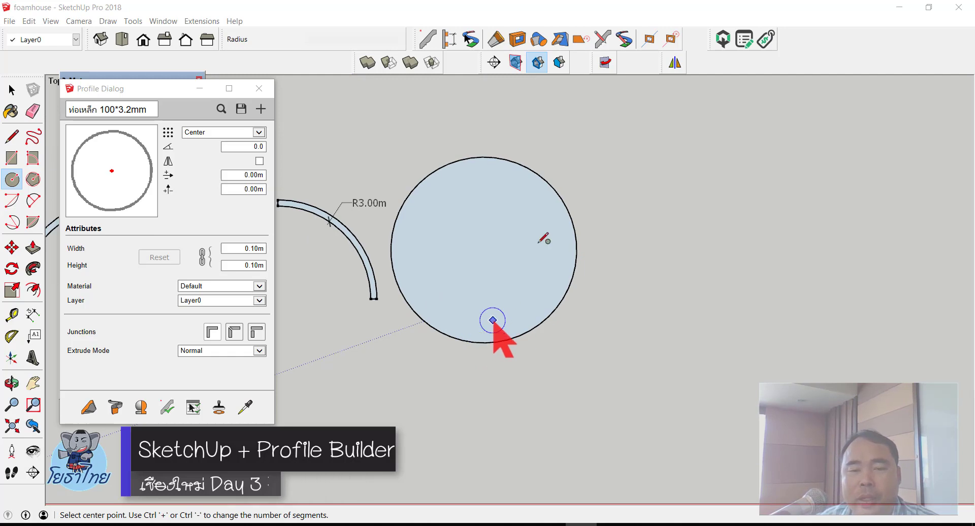
left_click(592, 207)
key("space")
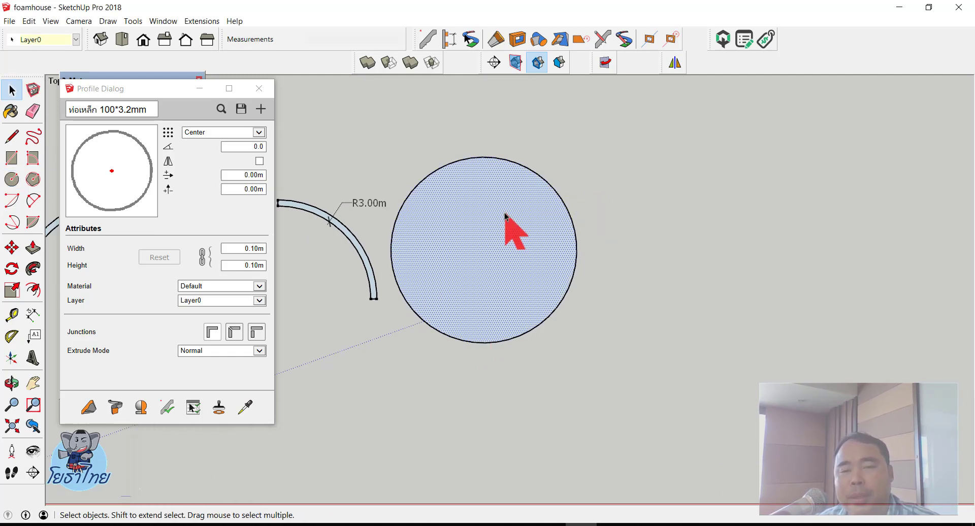
double_click(503, 213)
key("m")
left_click(493, 231)
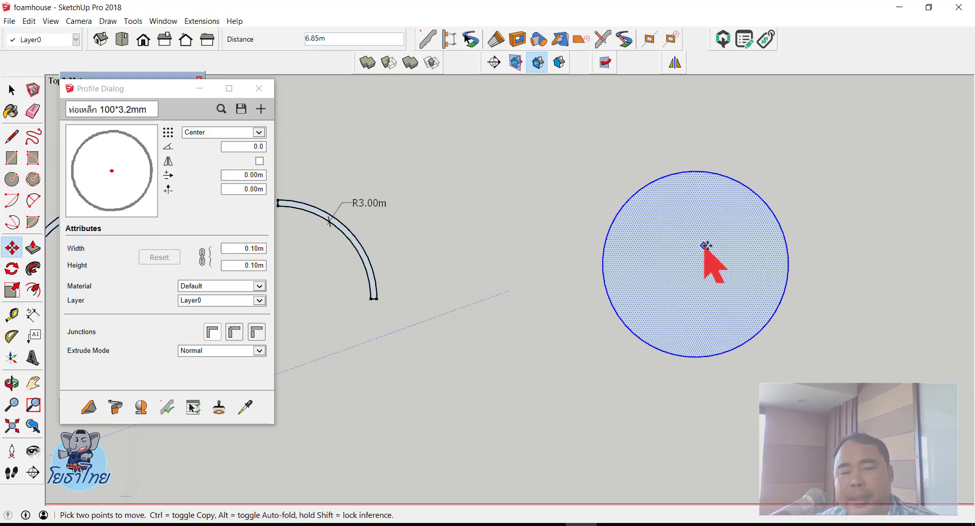
scroll(729, 202, "up", 2)
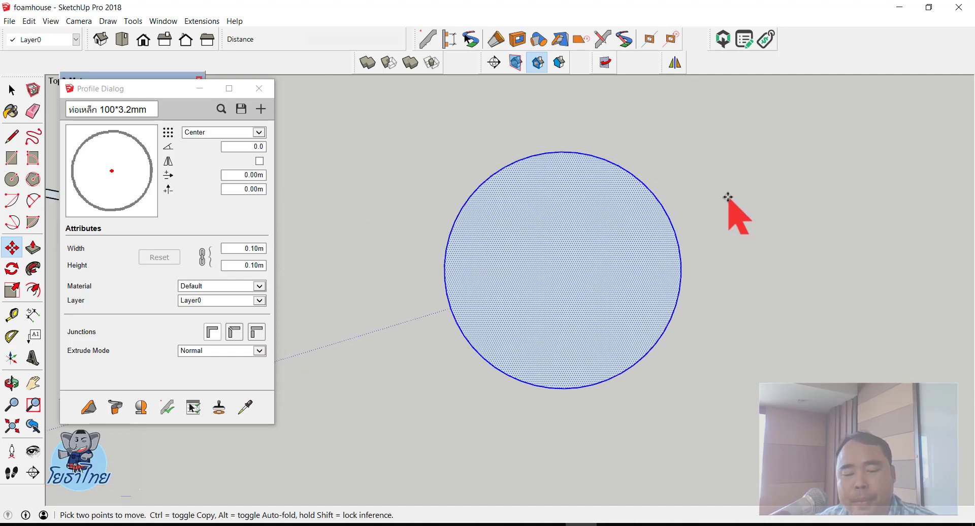
key("space")
left_click(728, 197)
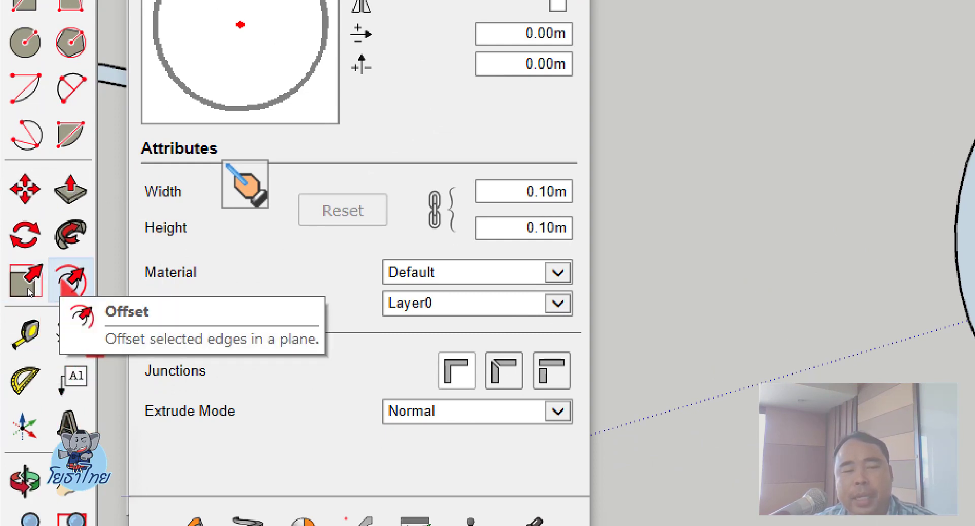
Offset the 3 m circle's edge by 0.2 m to form a concentric thin ring
left_click(69, 280)
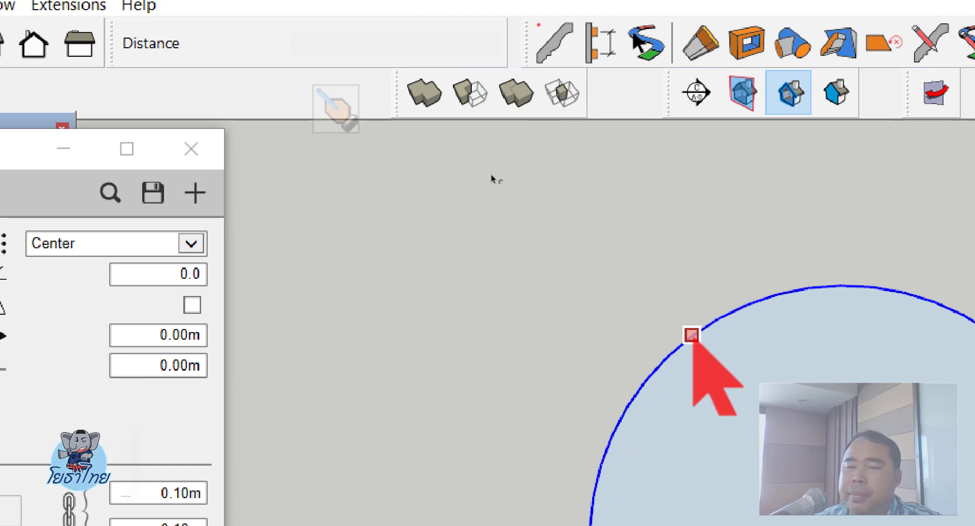
left_click(692, 335)
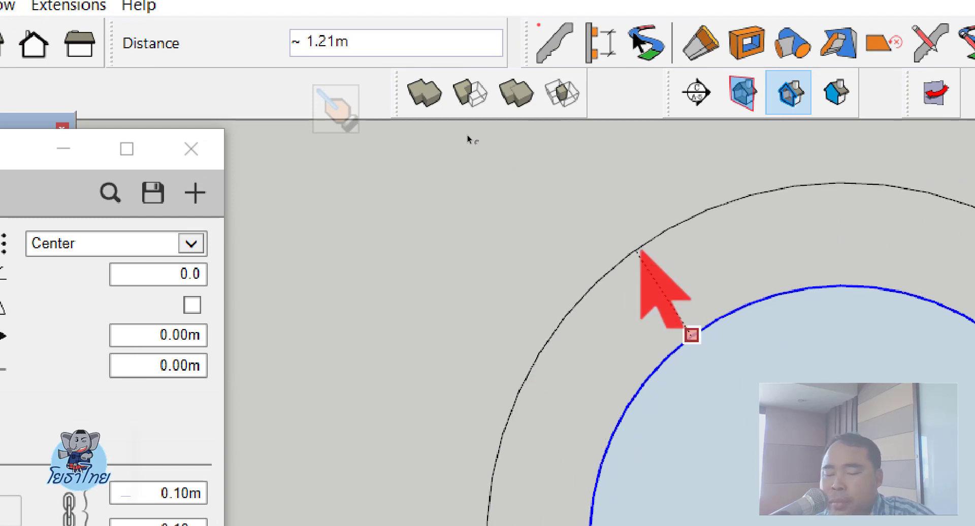
type(".2")
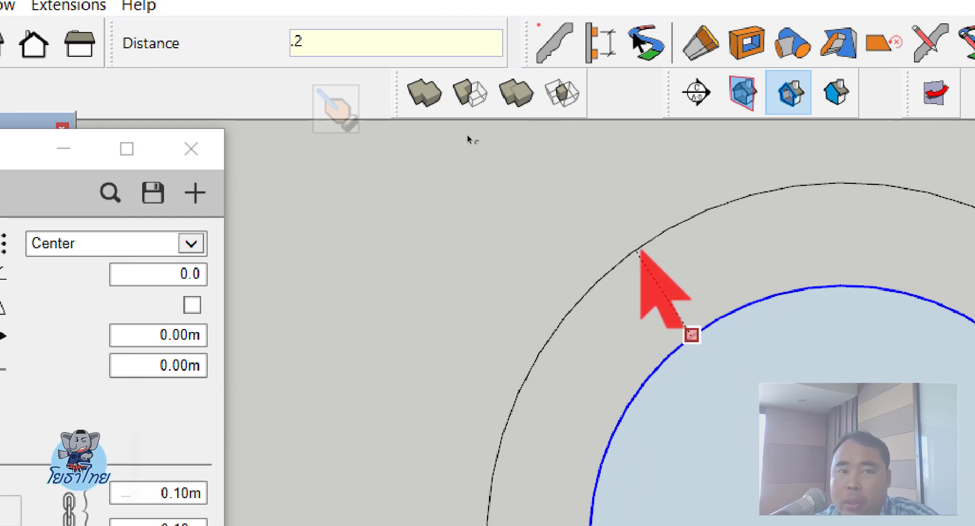
key("Return")
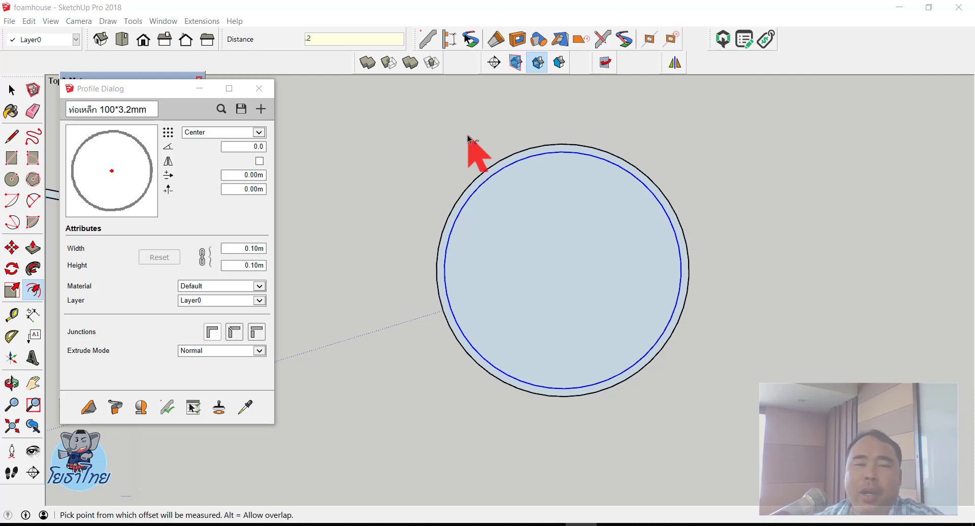
key("Return")
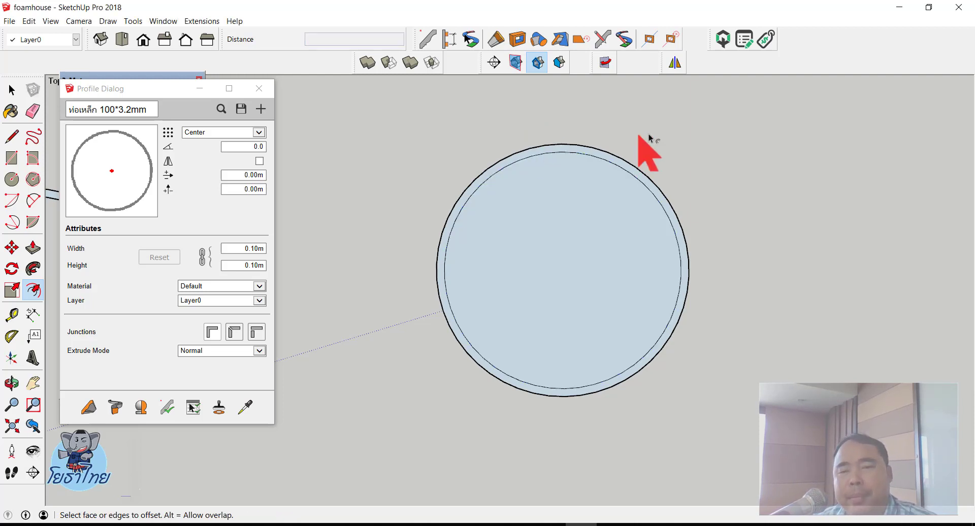
key("space")
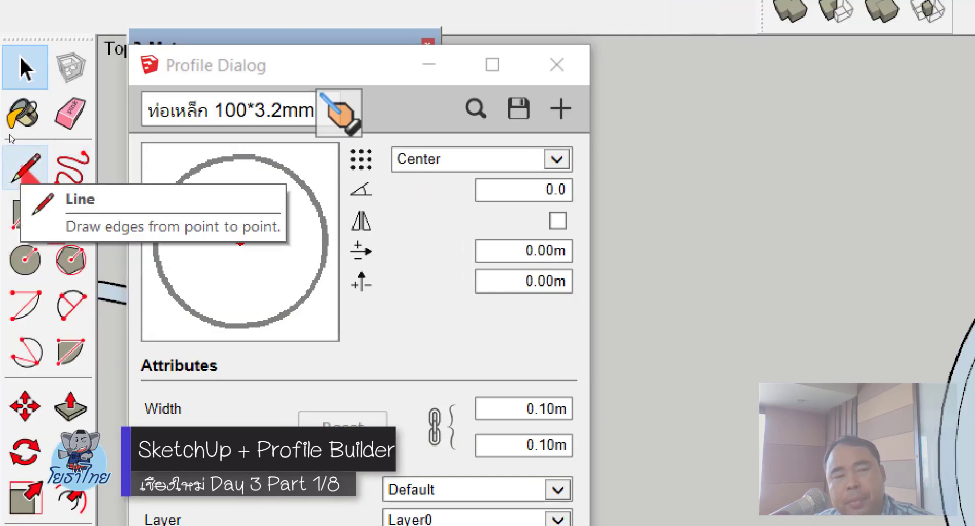
Draw a line from the circle's centre past the ring, then undo the misdrawn segments
left_click(24, 168)
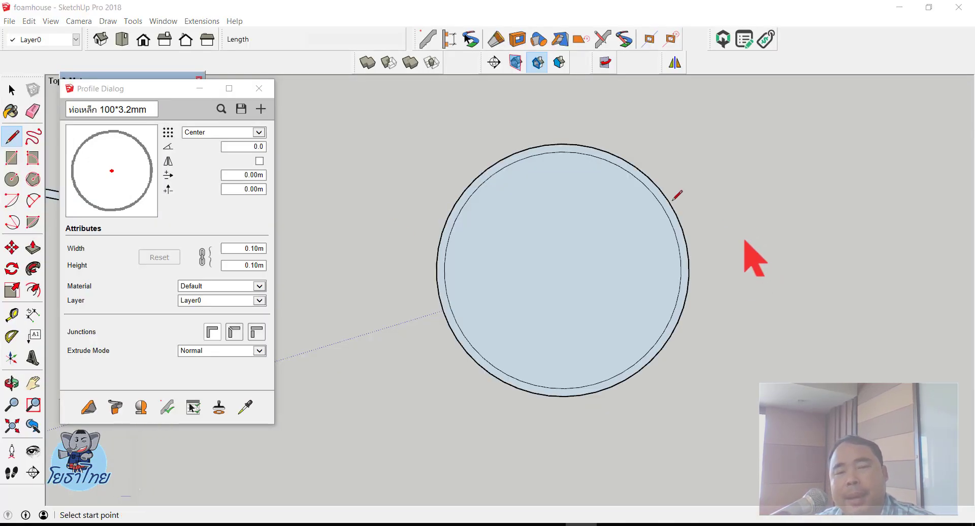
scroll(635, 196, "up", 3)
scroll(635, 196, "up", 1)
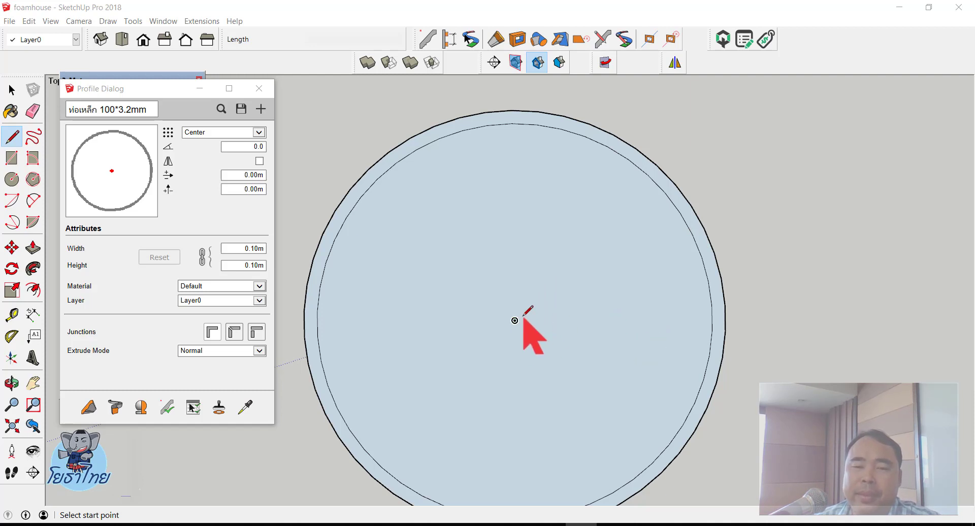
scroll(513, 320, "up", 3)
scroll(513, 320, "down", 3)
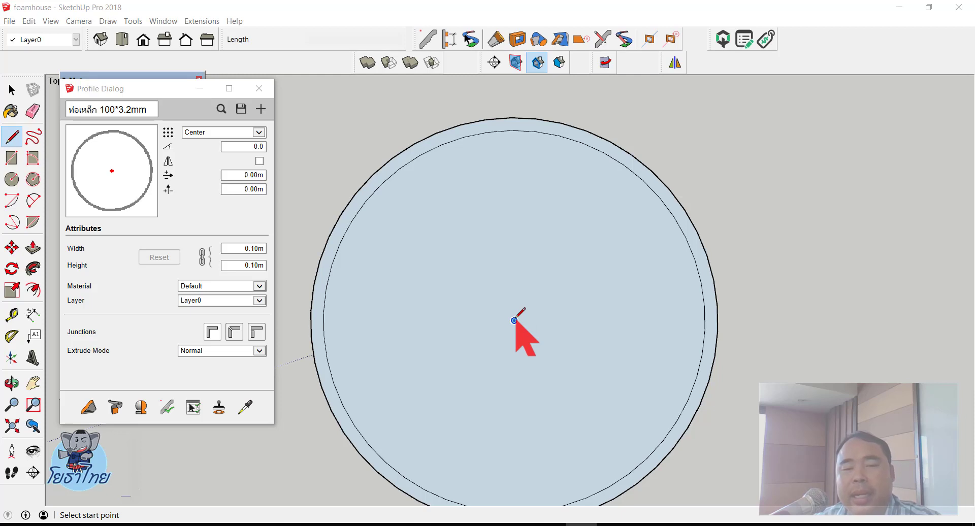
left_click(514, 320)
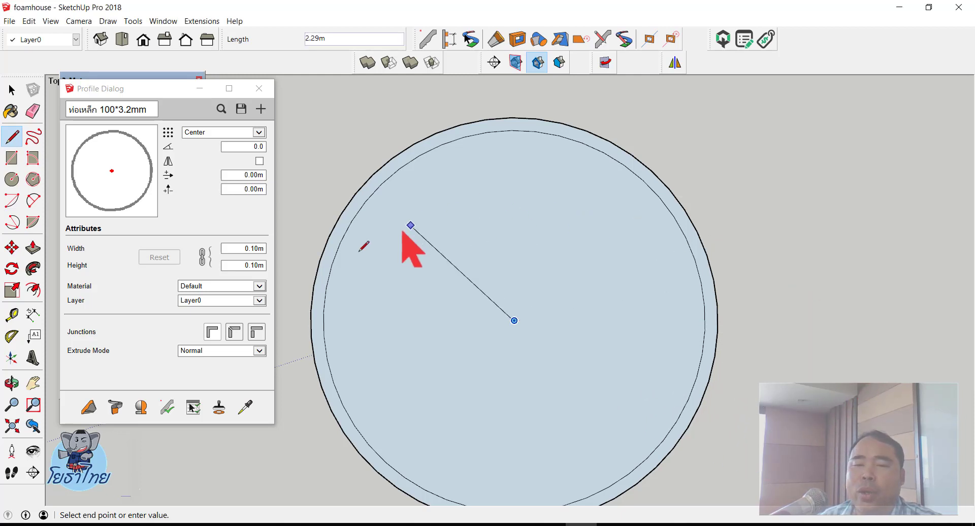
left_click(882, 321)
scroll(880, 320, "down", 1)
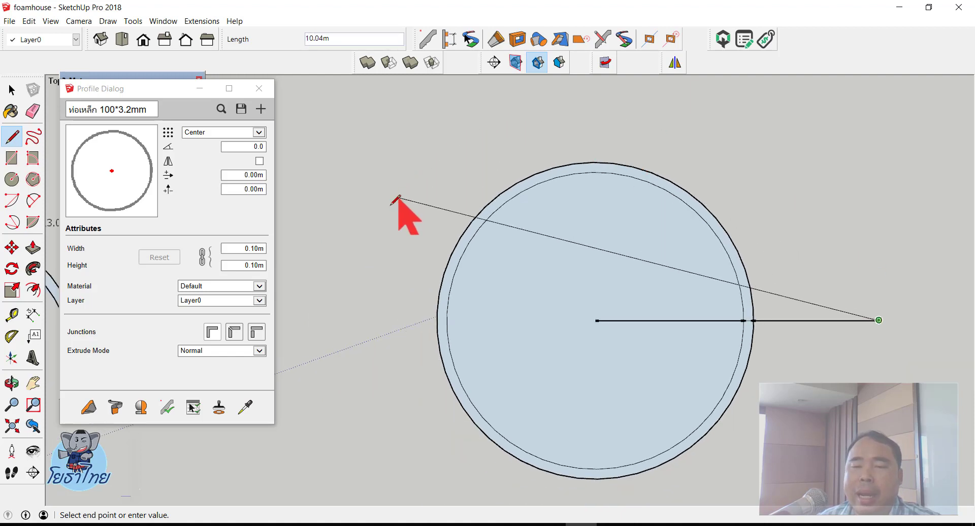
left_click(325, 310)
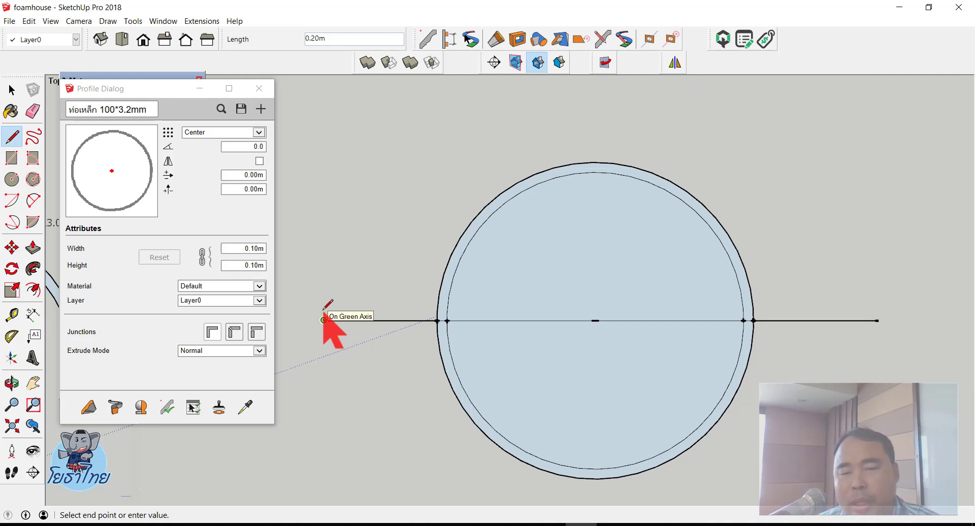
key("ctrl+z")
key("ctrl+z")
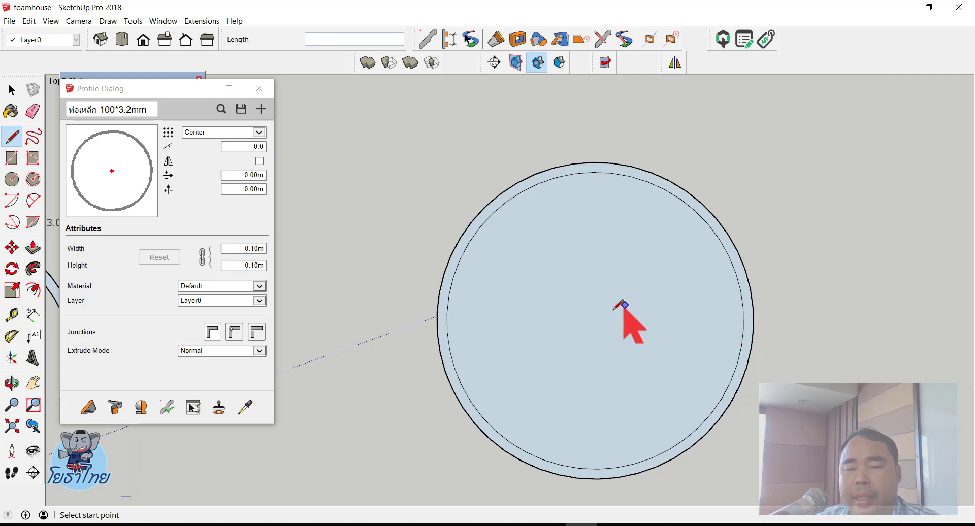
Redraw the horizontal line from the circle's centre out beyond the ring
scroll(739, 318, "up", 3)
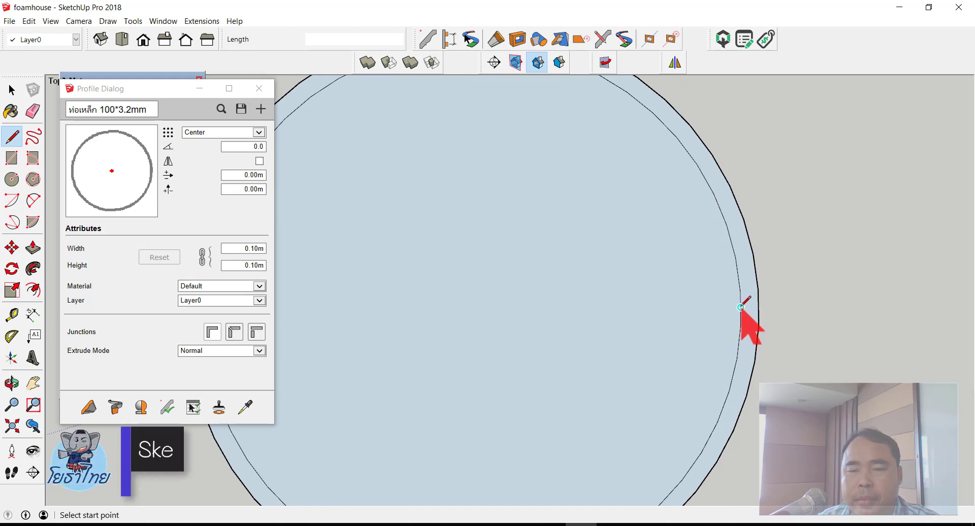
scroll(744, 223, "down", 3)
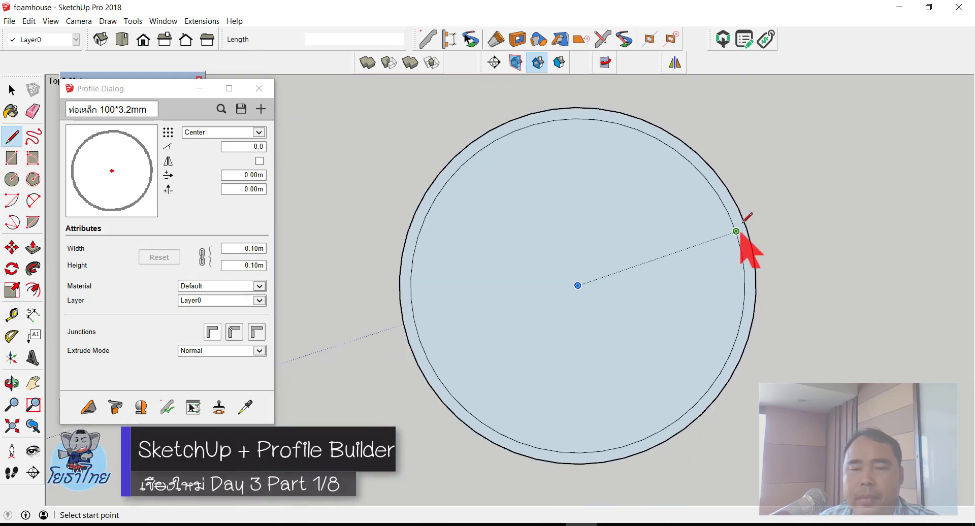
left_click(578, 286)
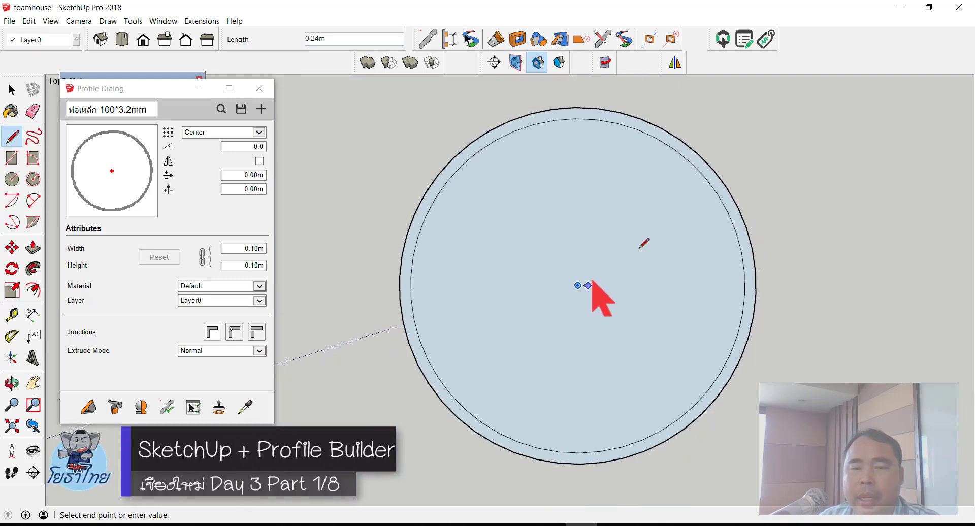
left_click(856, 285)
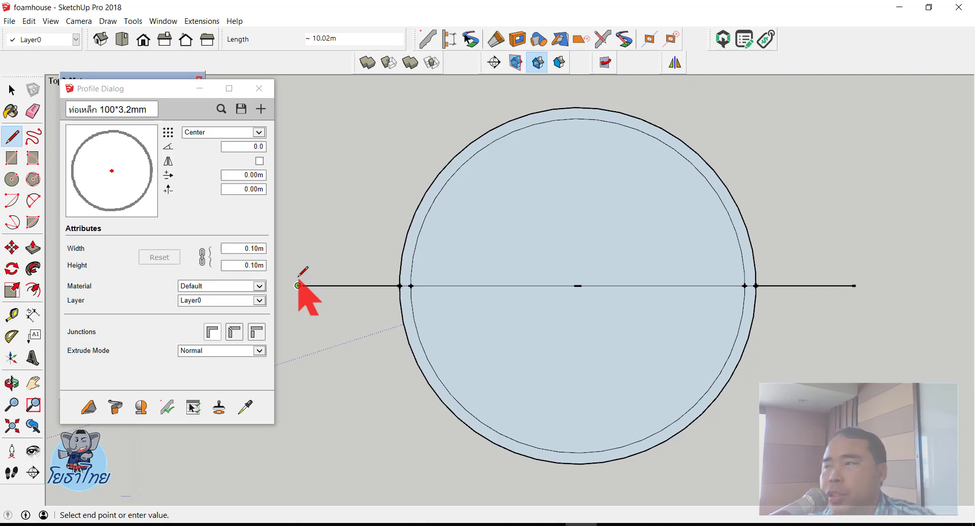
key("space")
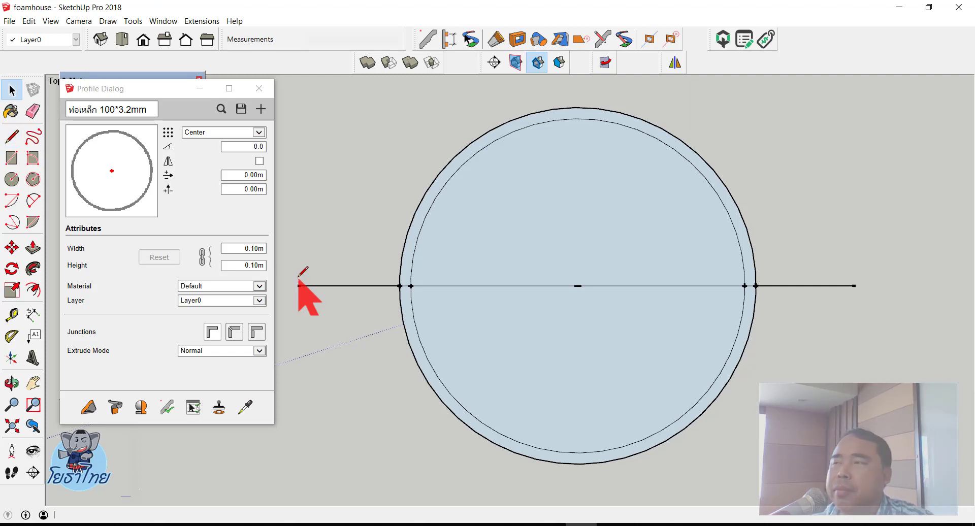
Copy the ring with its line and paste the copy to the right
scroll(350, 311, "down", 2)
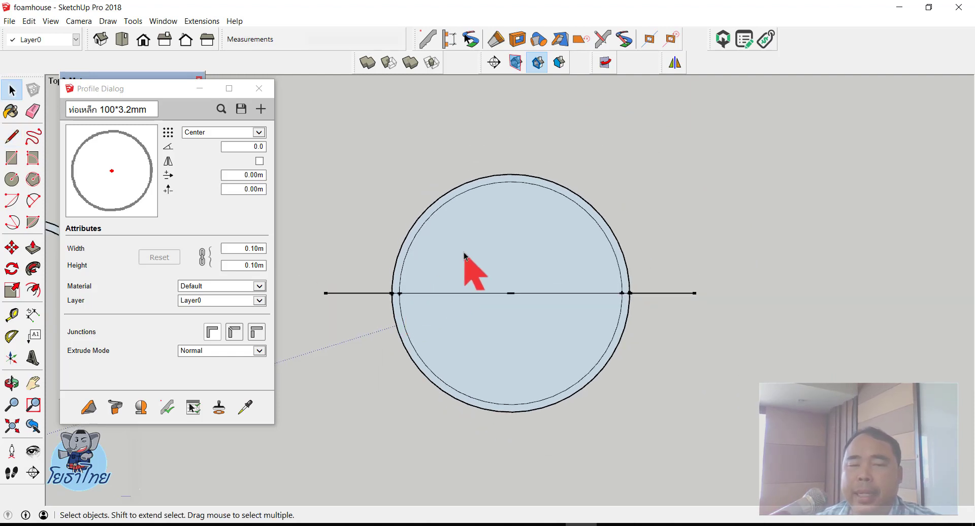
triple_click(464, 254)
scroll(442, 267, "down", 2)
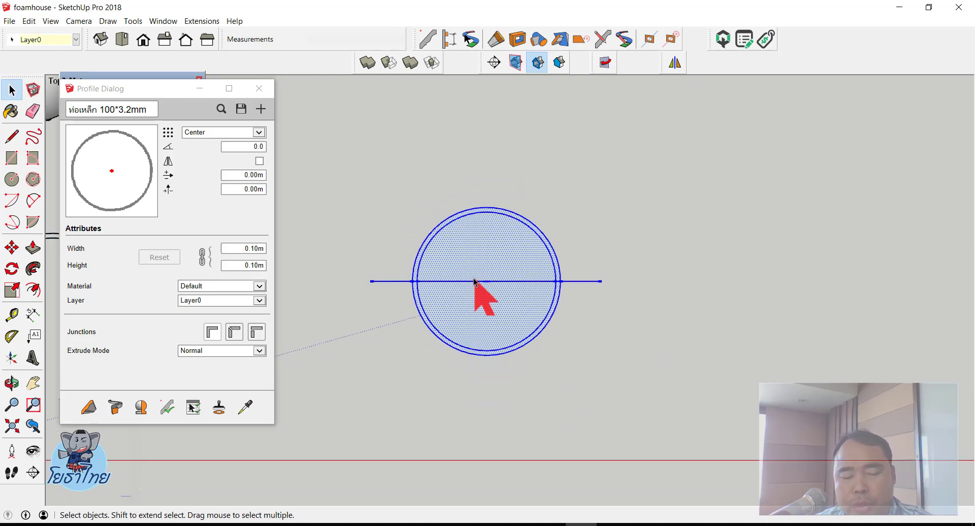
key("ctrl+c")
key("ctrl+v")
left_click(636, 357)
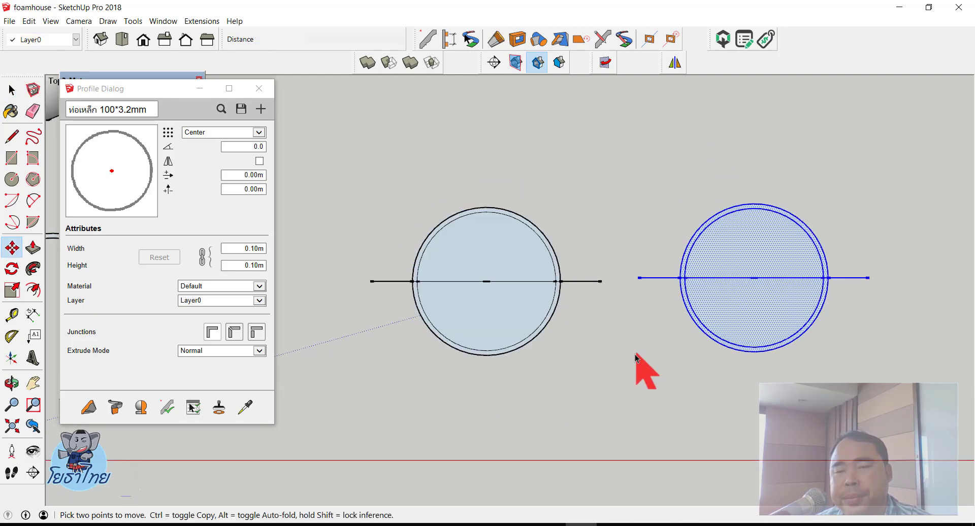
key("space")
left_click(762, 359)
scroll(809, 392, "down", 3)
scroll(777, 338, "down", 2)
scroll(604, 319, "up", 2)
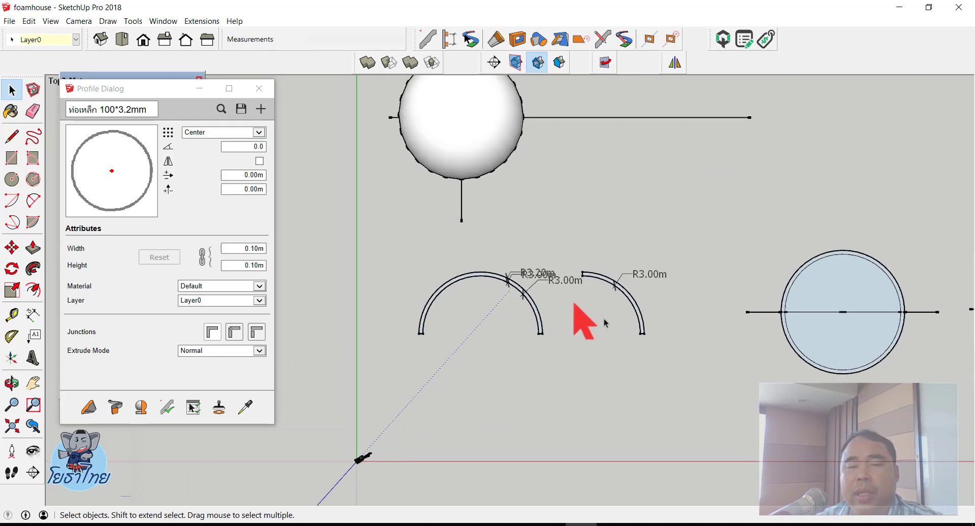
scroll(622, 323, "up", 2)
scroll(621, 323, "up", 2)
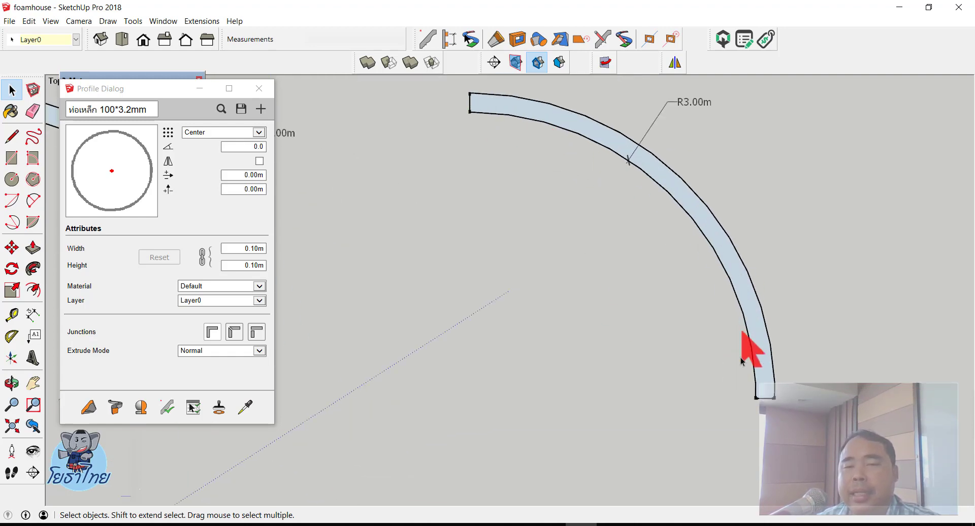
scroll(408, 173, "down", 3)
scroll(377, 249, "down", 3)
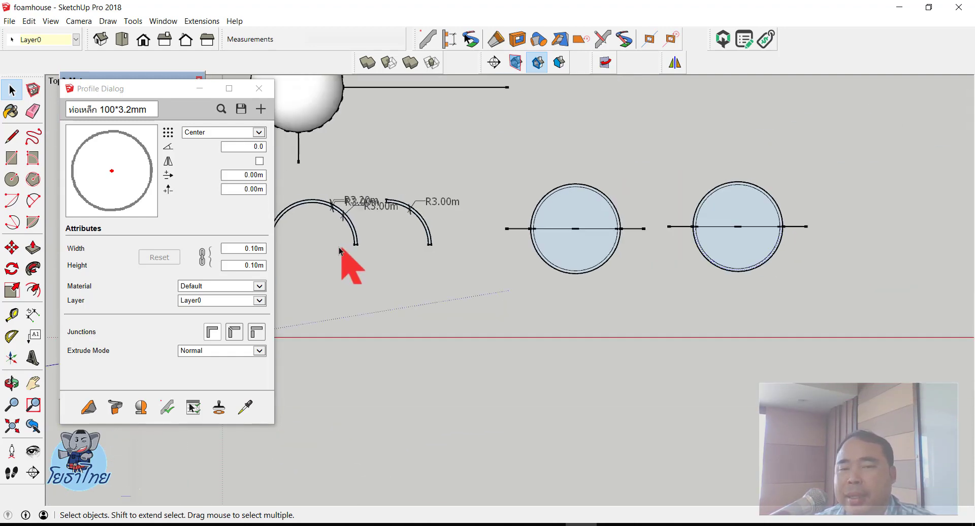
scroll(549, 246, "up", 1)
scroll(675, 224, "up", 3)
scroll(610, 239, "up", 2)
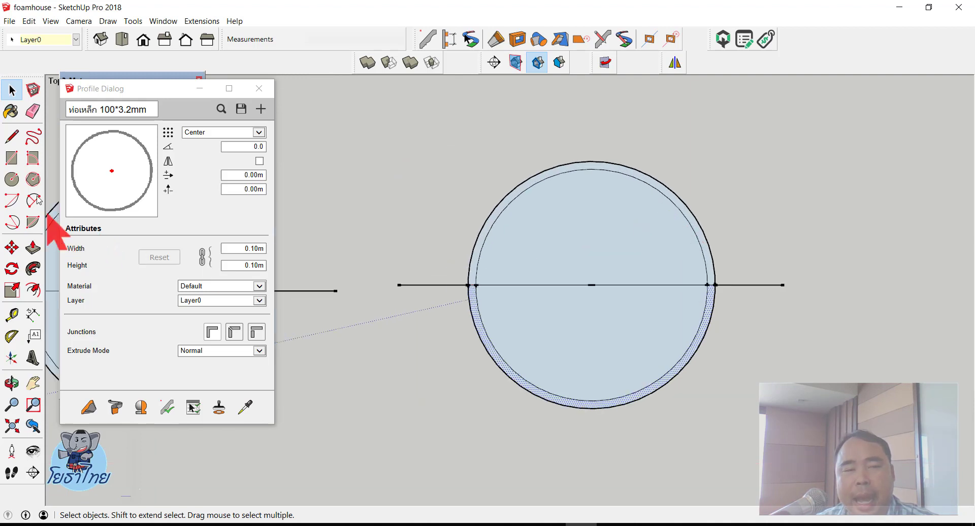
Draw a vertical line about 4.38 m from the right circle's centre up past its edge
left_click(11, 136)
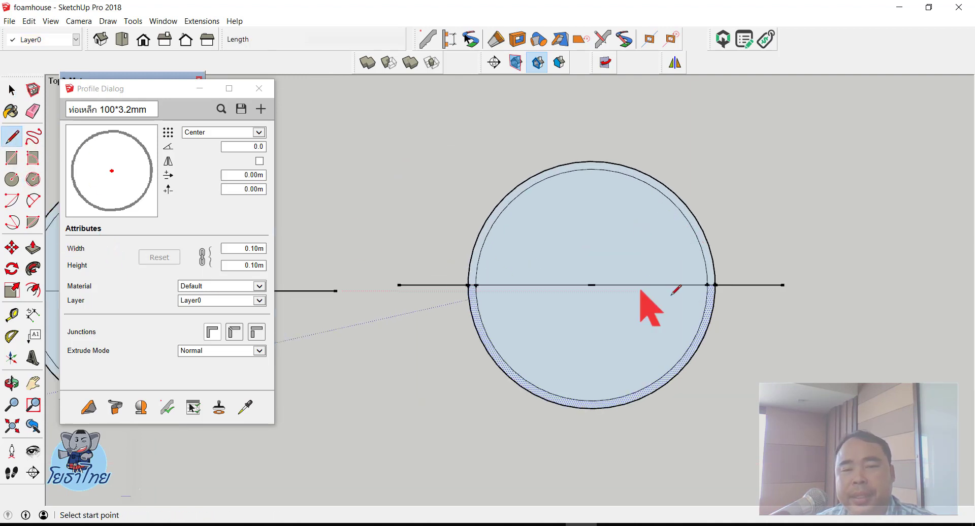
left_click(591, 284)
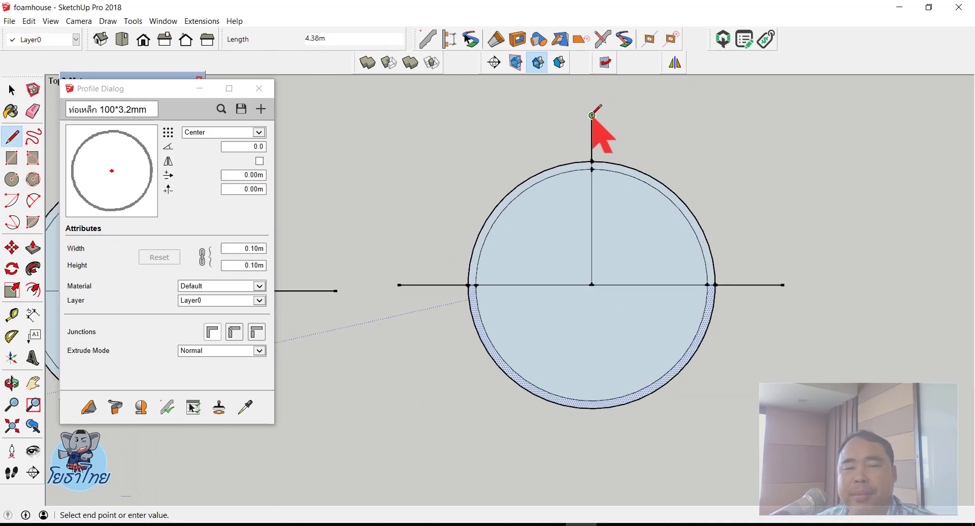
key("space")
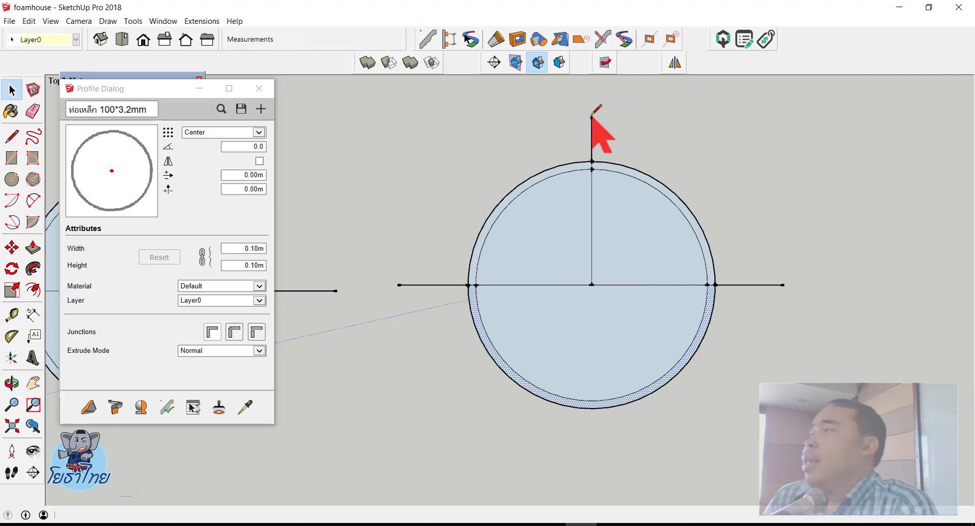
scroll(735, 169, "down", 2)
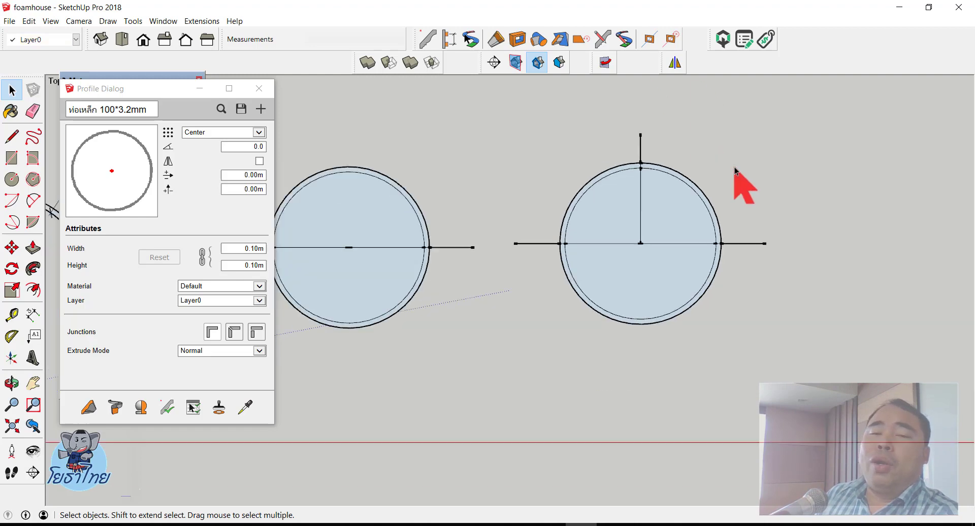
scroll(742, 183, "down", 1)
scroll(429, 226, "up", 2)
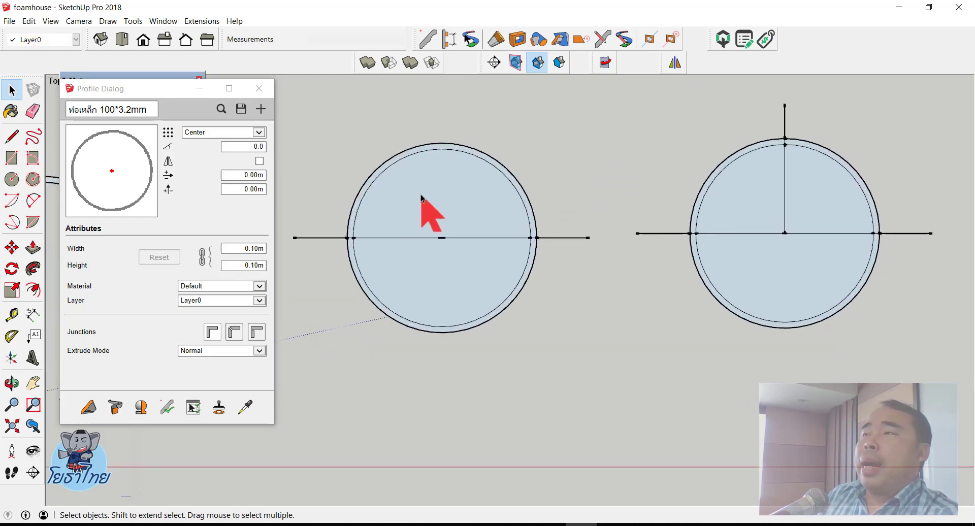
Erase both circles' lower halves, the right circle's left half and leftover line stubs
left_click(33, 110)
mouse_move(348, 267)
left_mouse_down()
mouse_move(366, 261)
mouse_move(385, 230)
mouse_move(585, 235)
left_mouse_up()
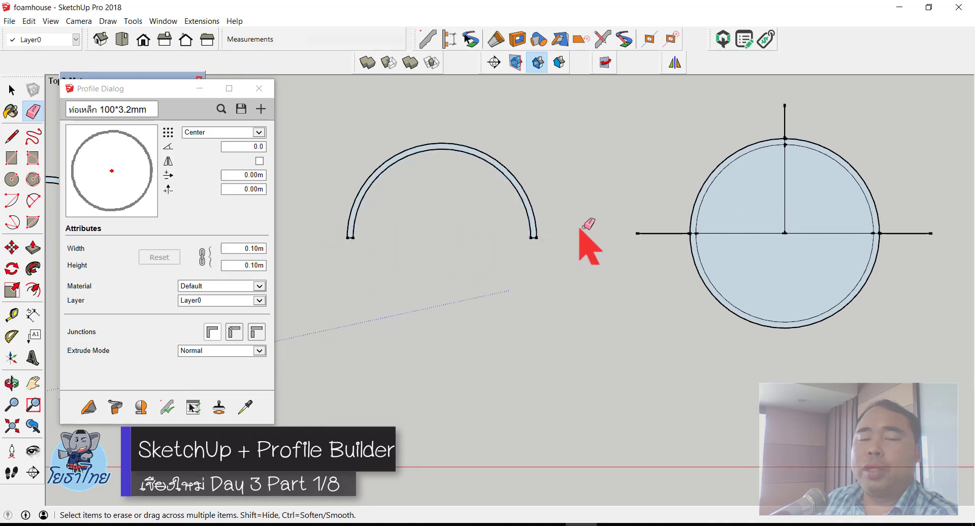
left_click_drag(681, 207, 698, 276)
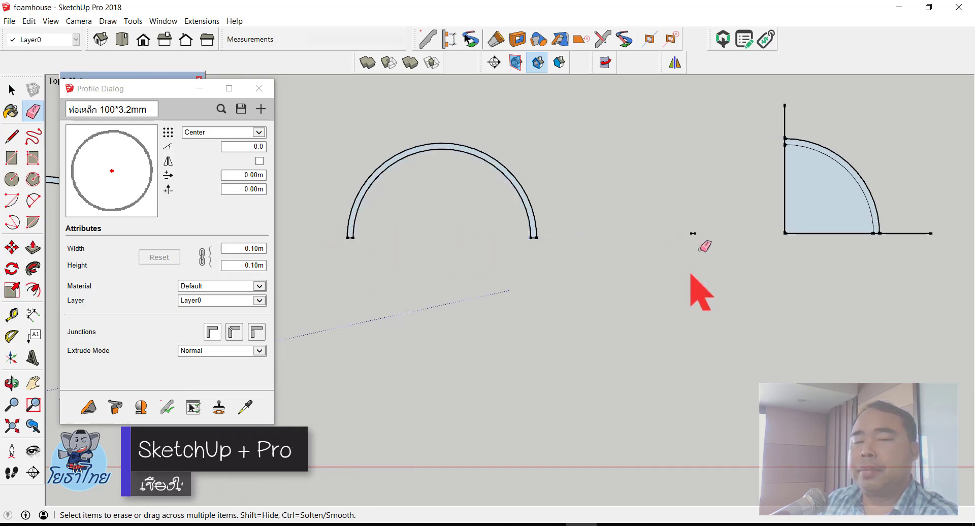
mouse_move(744, 130)
left_mouse_down()
mouse_move(844, 131)
mouse_move(898, 228)
mouse_move(768, 216)
mouse_move(789, 239)
mouse_move(694, 227)
left_mouse_up()
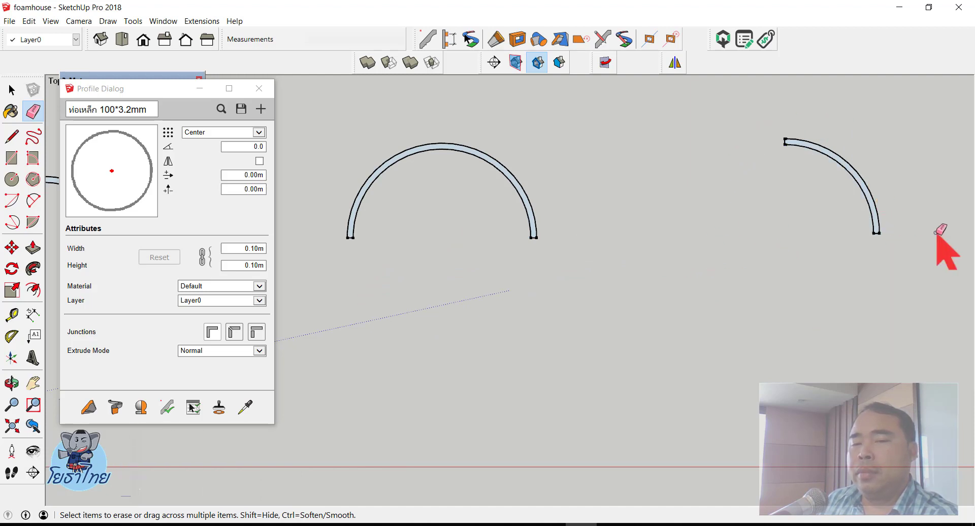
scroll(508, 203, "down", 2)
scroll(401, 231, "down", 2)
scroll(390, 228, "up", 2)
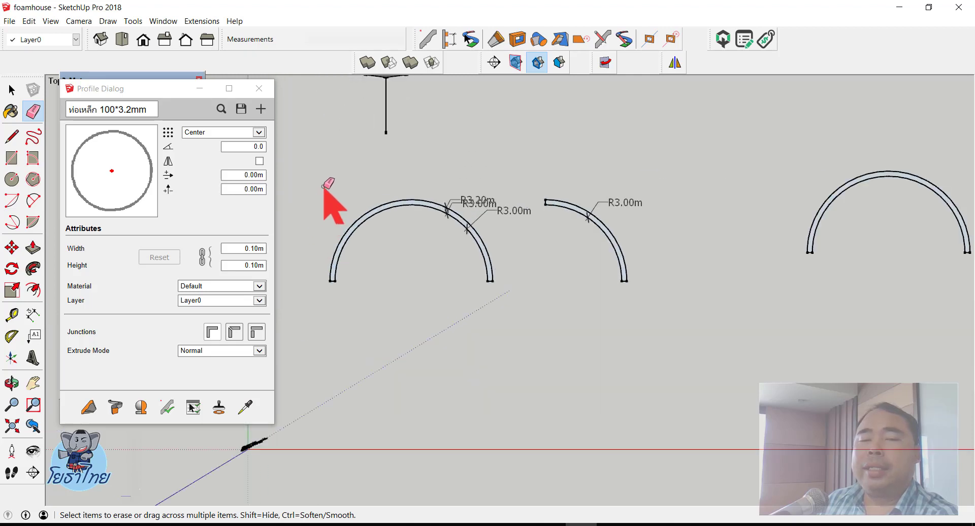
scroll(396, 206, "up", 2)
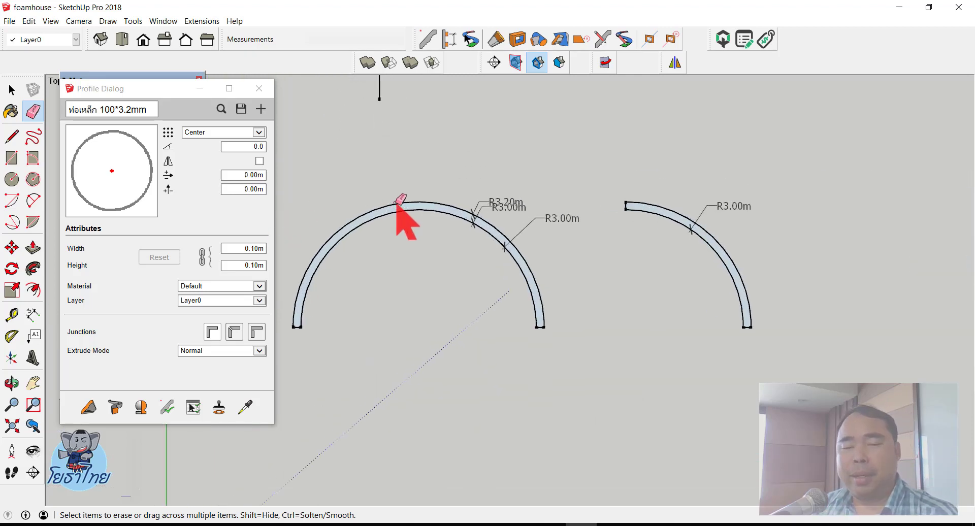
Remove the R3.00m and R3.20m radius labels, then close and reopen the Profile Dialog
left_click_drag(539, 203, 628, 222)
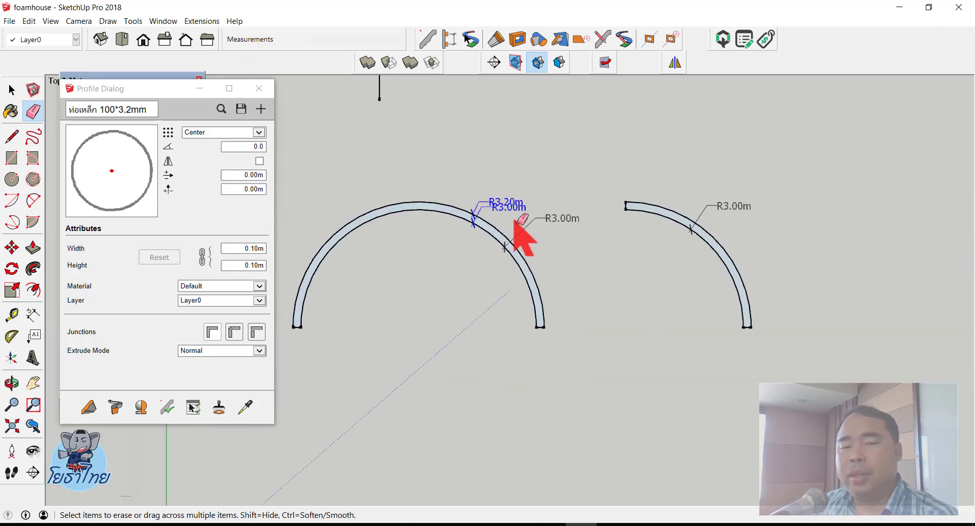
left_click(697, 218)
middle_click_drag(342, 247, 361, 248, "shift")
scroll(361, 248, "up", 1)
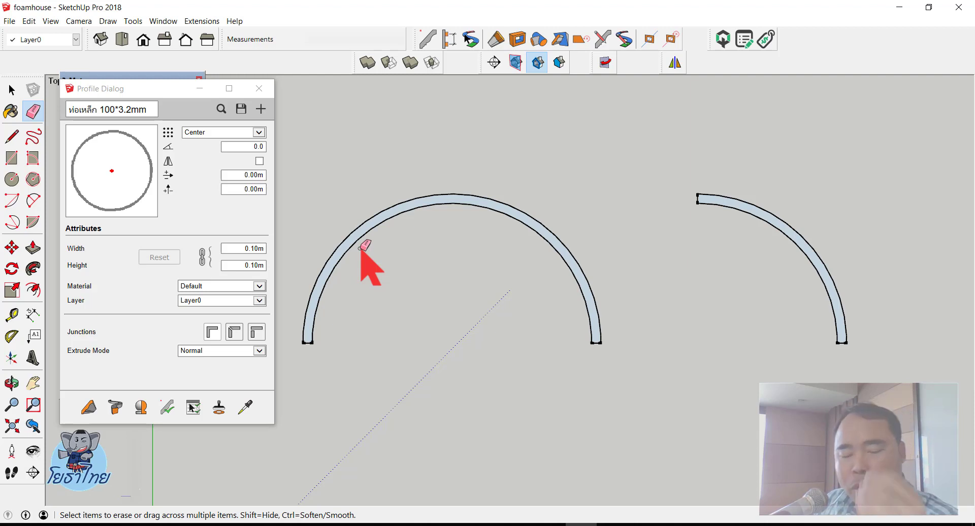
key("space")
scroll(758, 98, "down", 3)
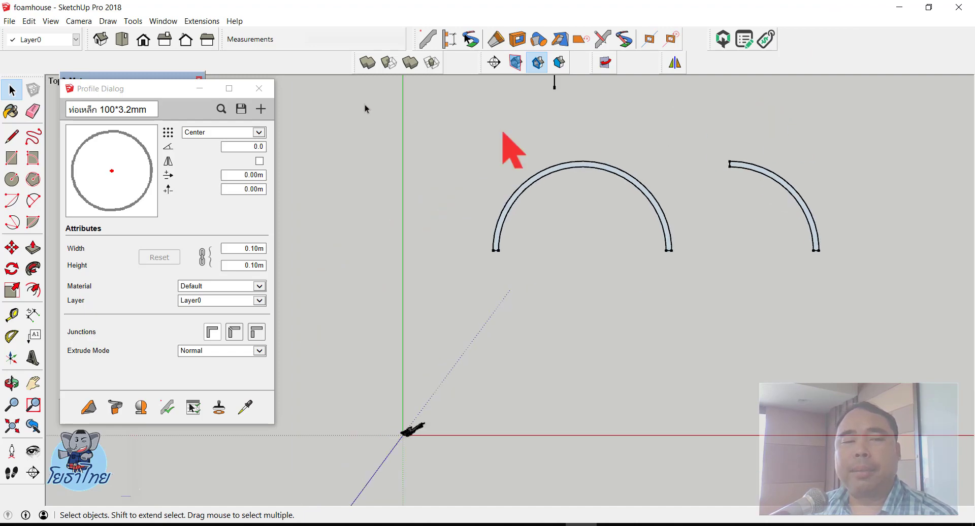
left_click(259, 89)
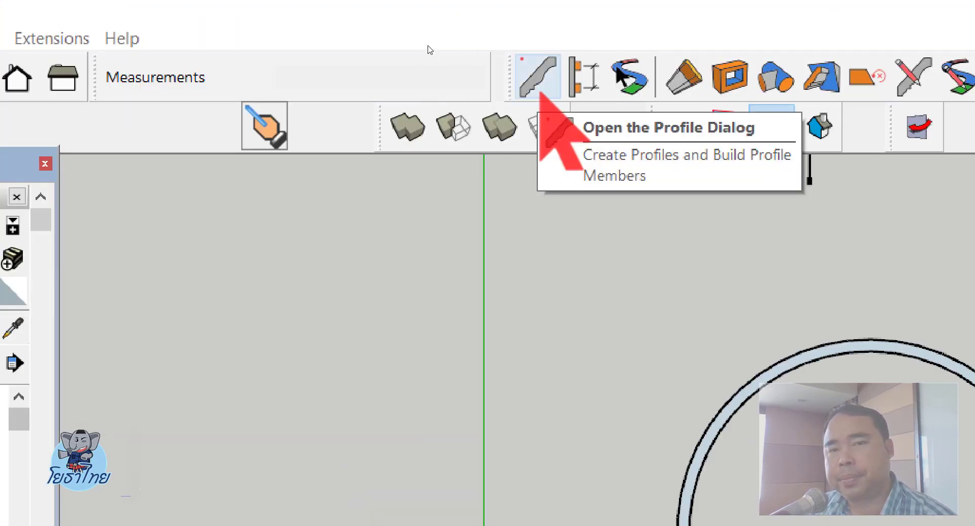
left_click(538, 89)
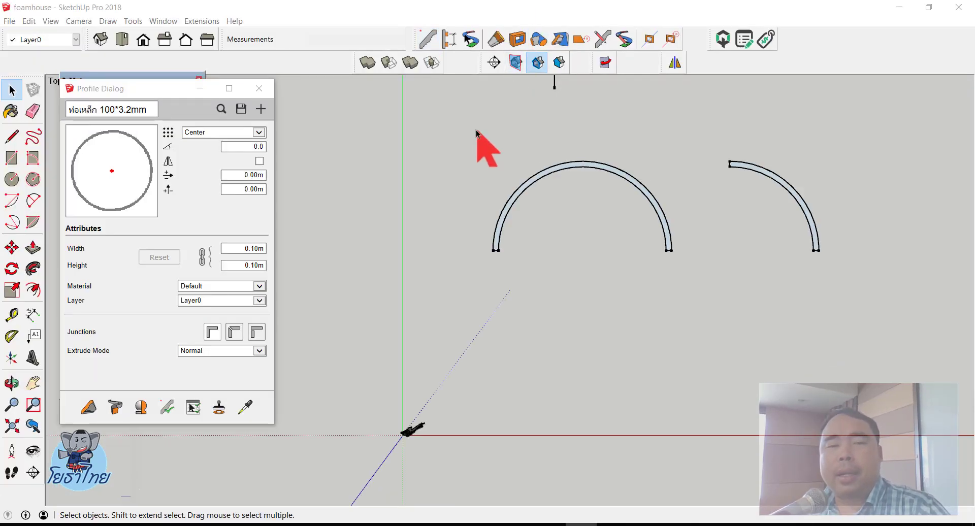
Select the half-ring arch and save it as profile 'Profile', 6.39 m by 3.20 m
left_click_drag(470, 133, 691, 299)
scroll(544, 154, "up", 1)
scroll(582, 167, "up", 2)
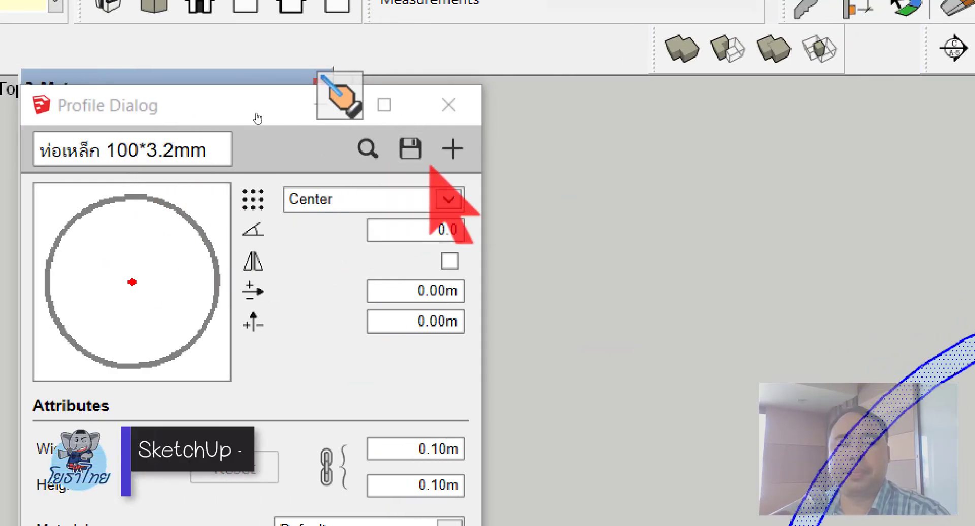
left_click(452, 148)
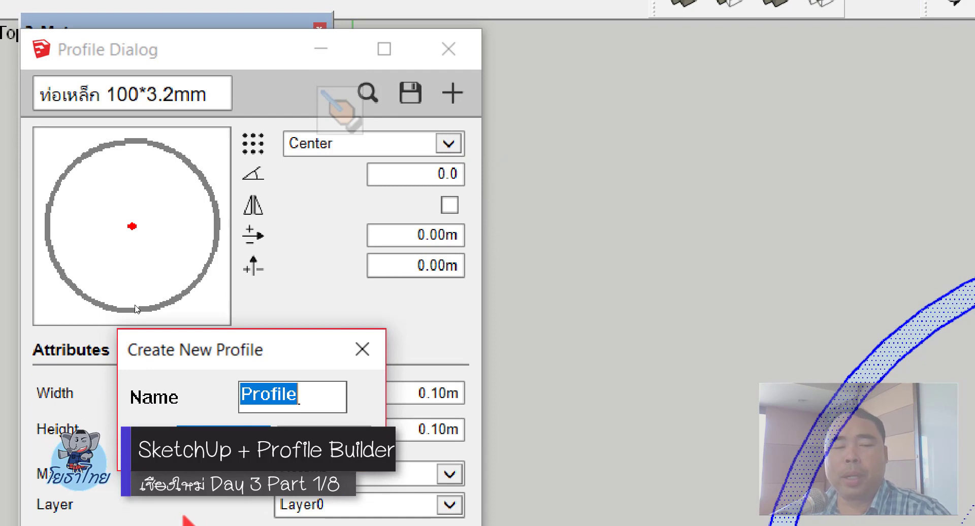
key("Return")
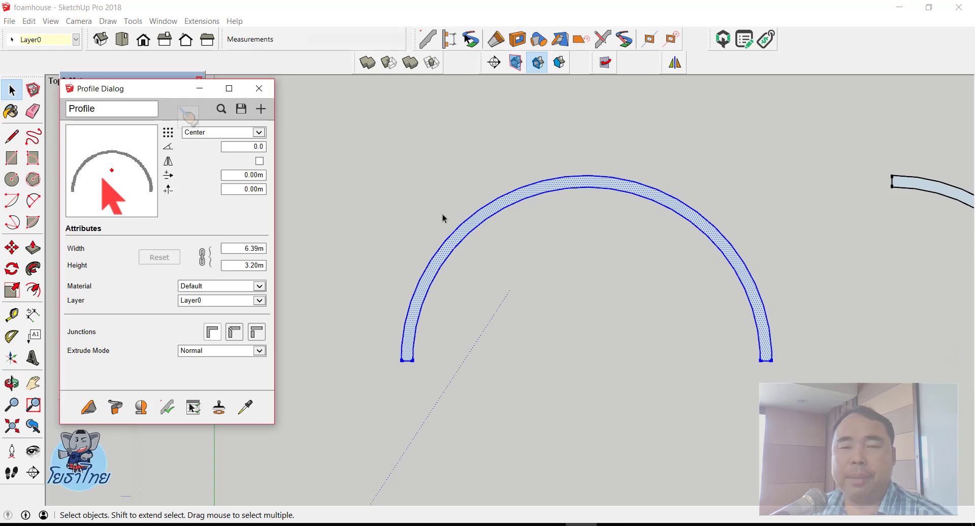
scroll(511, 220, "down", 3)
Extrude Profile along the line beside the sphere into a 3.58 m arched vault
scroll(503, 241, "down", 5)
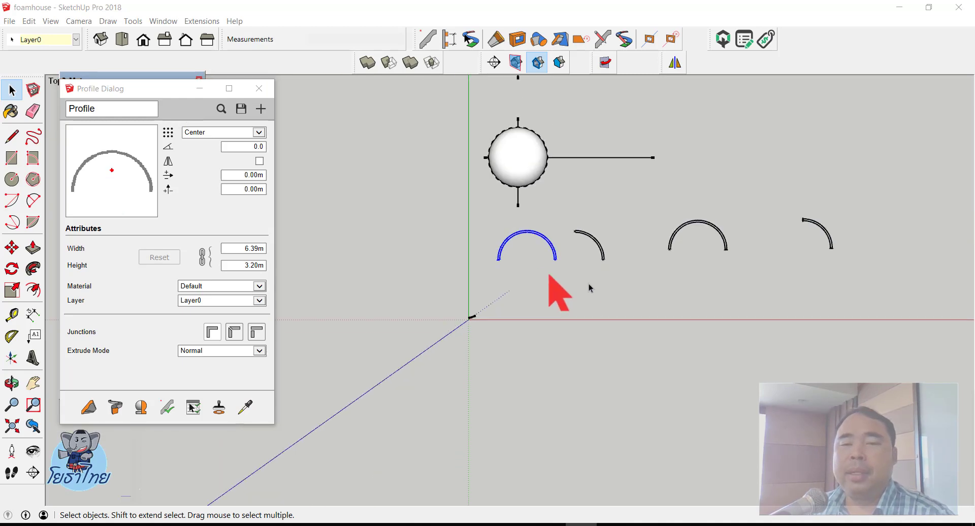
scroll(656, 208, "up", 5)
middle_click_drag(523, 309, 447, 280)
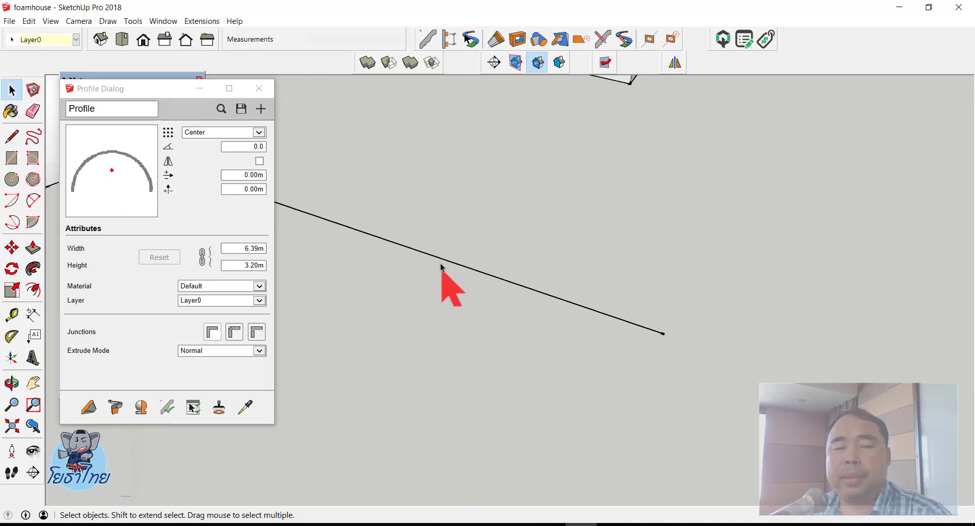
scroll(651, 318, "down", 5)
scroll(630, 328, "up", 3)
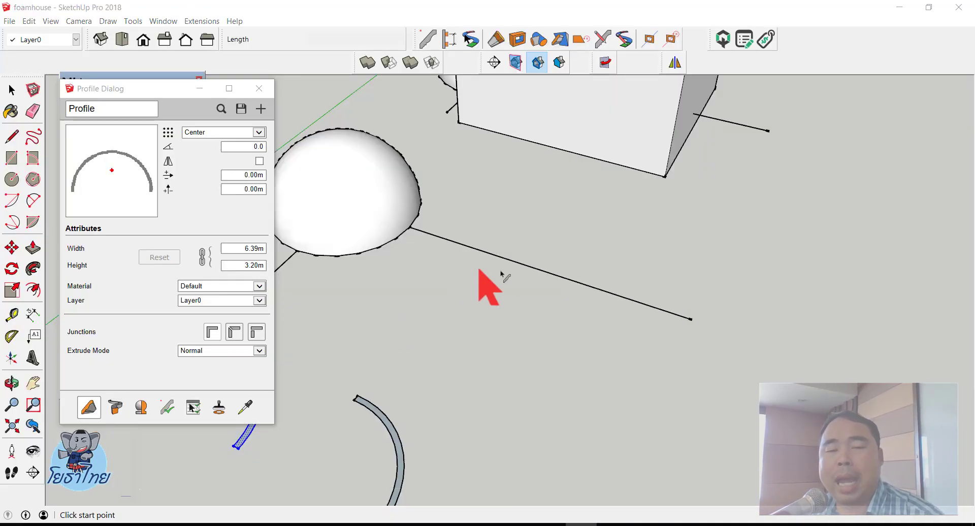
left_click(538, 268)
left_click(628, 298)
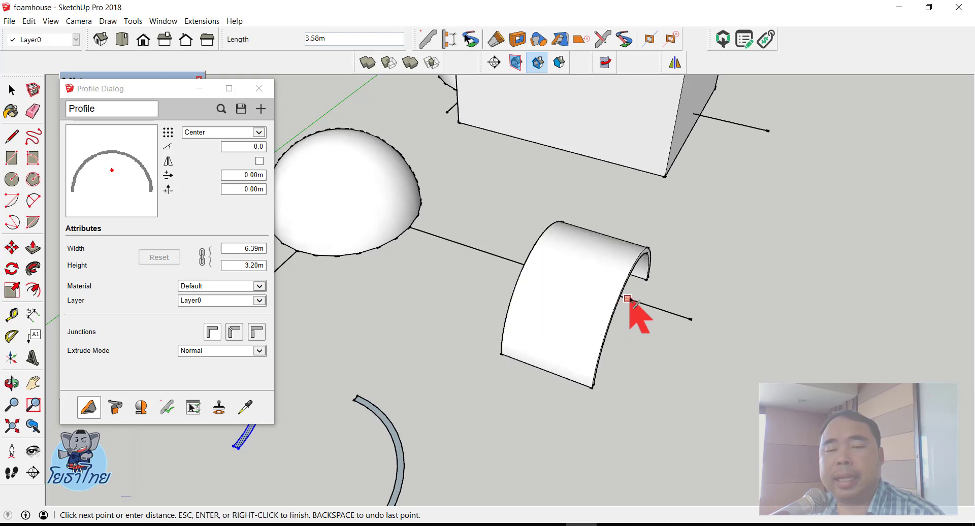
mouse_move(628, 299)
middle_mouse_down()
mouse_move(581, 298)
mouse_move(315, 87)
mouse_move(236, 80)
mouse_move(261, 87)
middle_mouse_up()
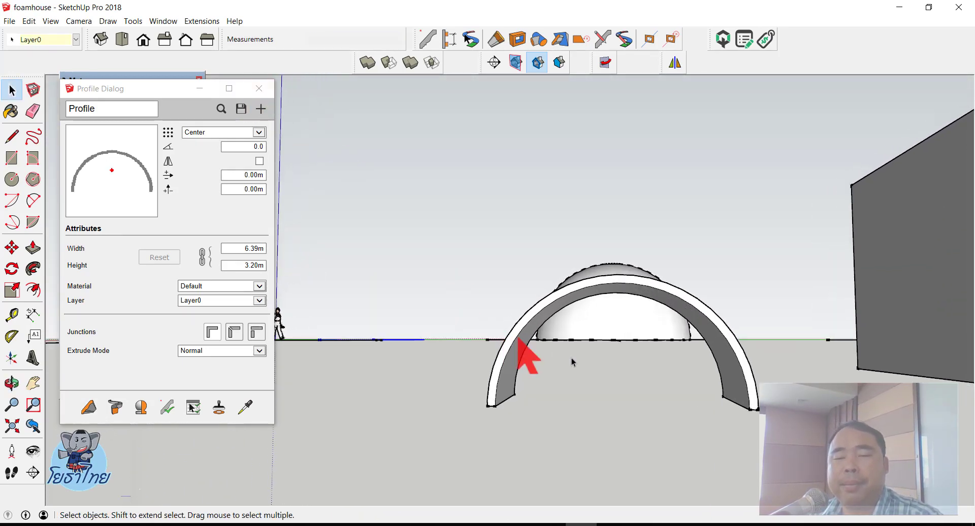
mouse_move(523, 355)
middle_mouse_down()
mouse_move(598, 309)
mouse_move(579, 382)
mouse_move(583, 413)
mouse_move(608, 401)
middle_mouse_up()
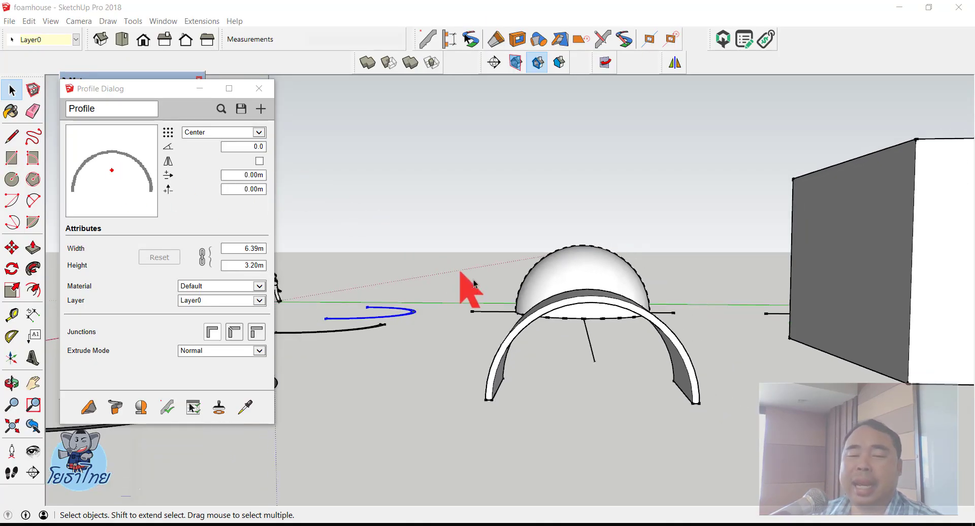
middle_click_drag(473, 283, 747, 440)
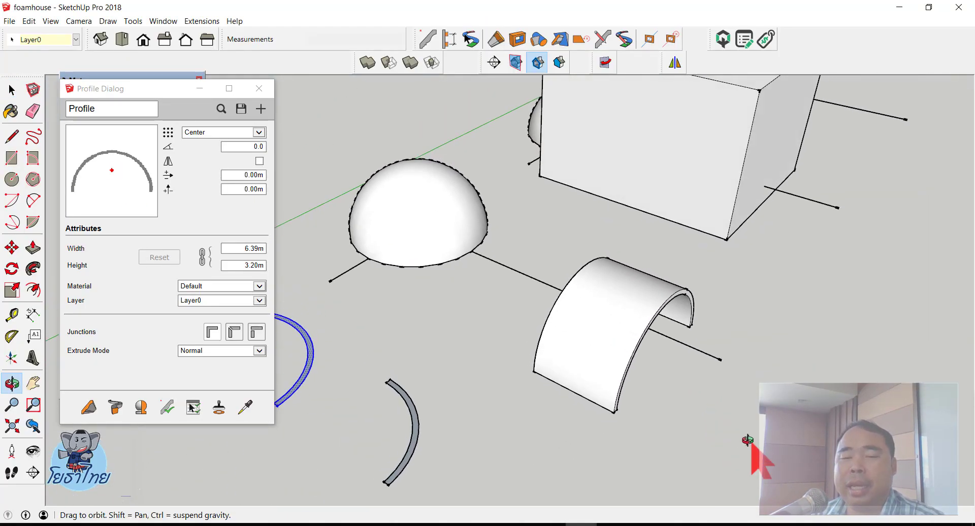
key("space")
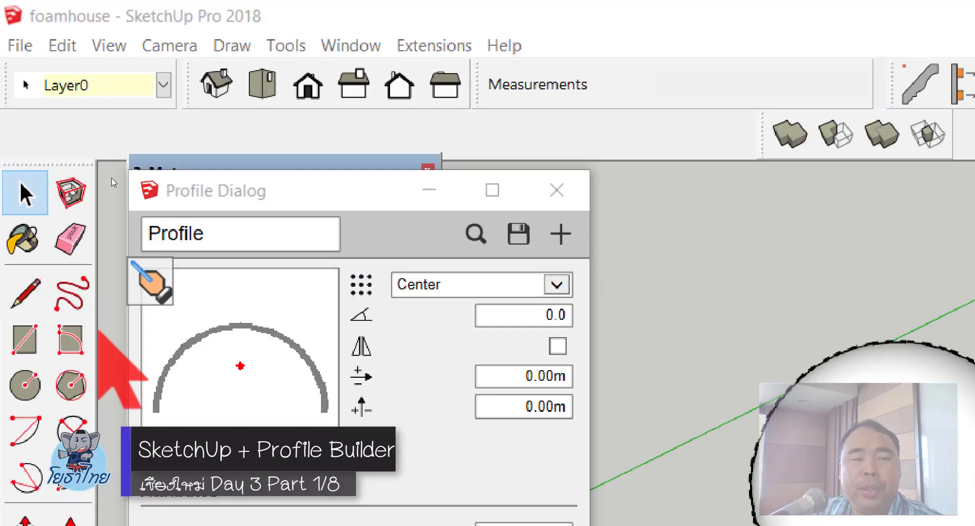
Anchor the profile at Bottom-Middle and extrude a second vault, about 5.83 m, along the line
left_click(464, 284)
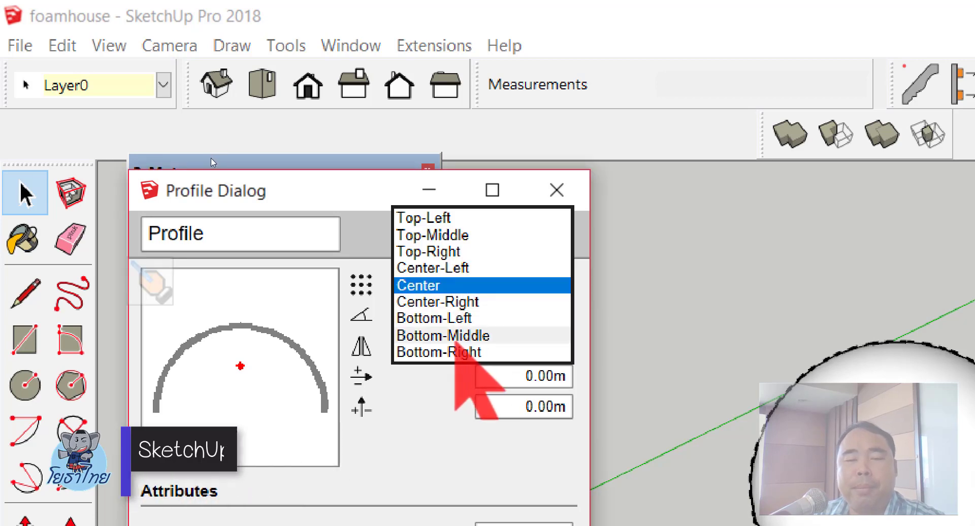
left_click(452, 337)
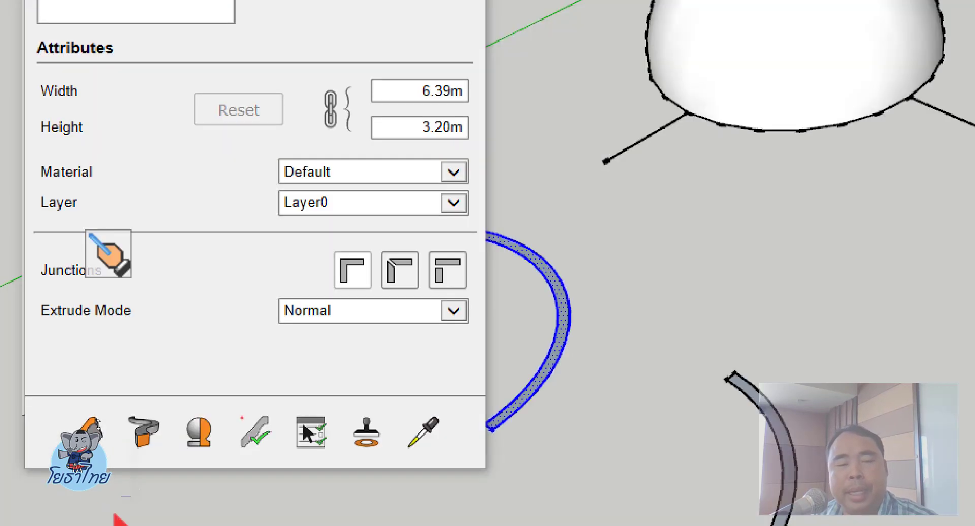
left_click(96, 423)
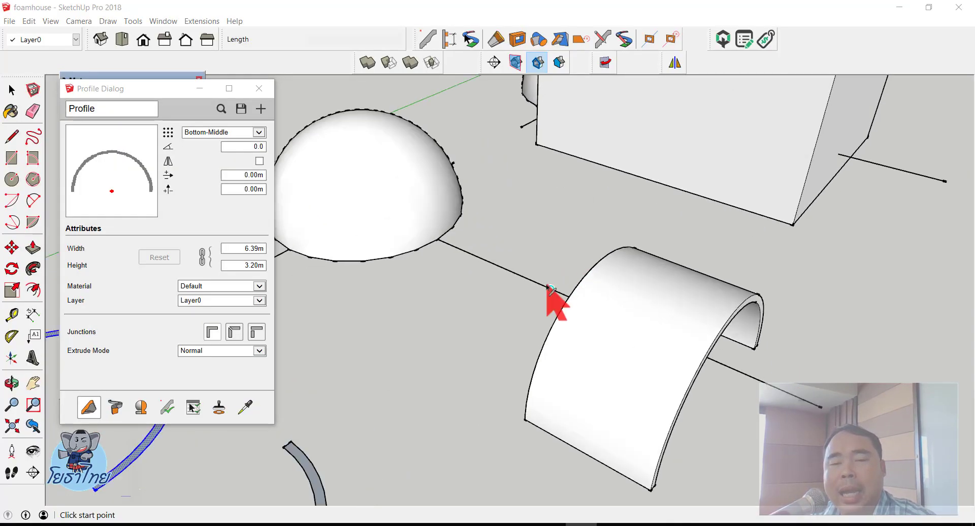
left_click(535, 282)
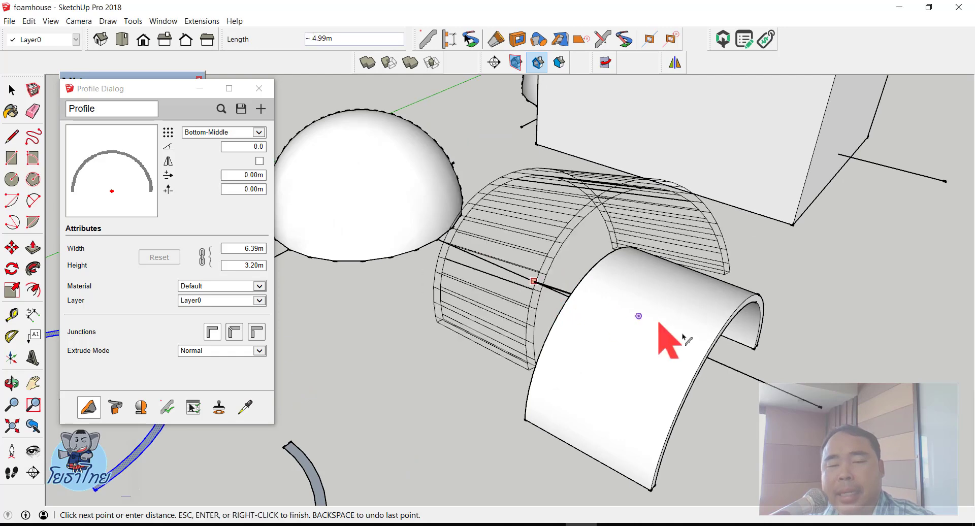
double_click(742, 373)
middle_click_drag(746, 379, 450, 227)
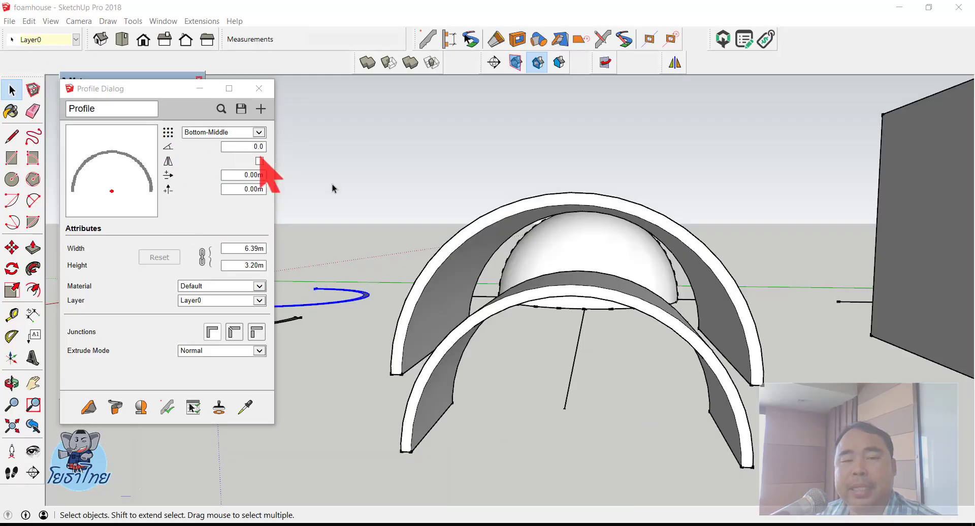
Revolve the arch profile around a vertical blue axis to make the first doughnut solid
mouse_move(333, 184)
middle_mouse_down()
mouse_move(512, 281)
mouse_move(374, 159)
mouse_move(352, 196)
mouse_move(436, 263)
mouse_move(128, 386)
middle_mouse_up()
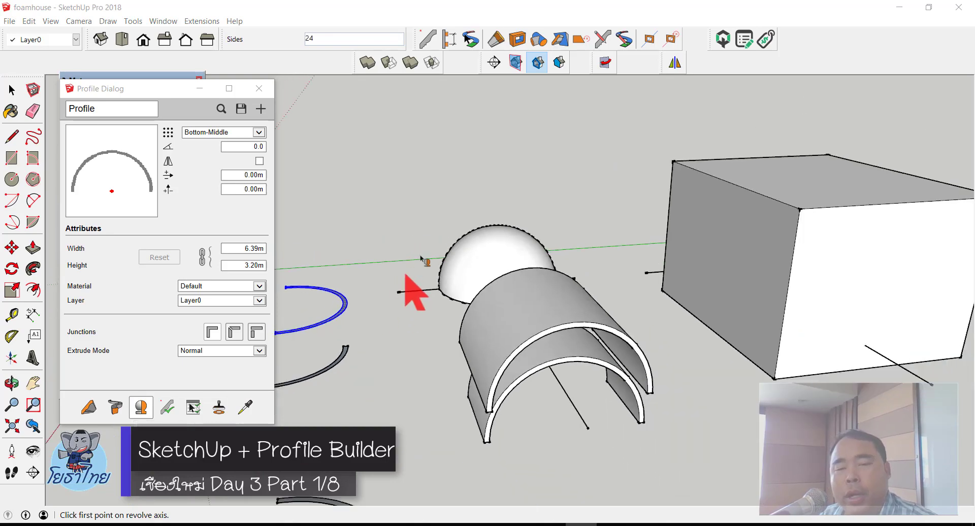
scroll(452, 193, "down", 5)
scroll(547, 301, "up", 4)
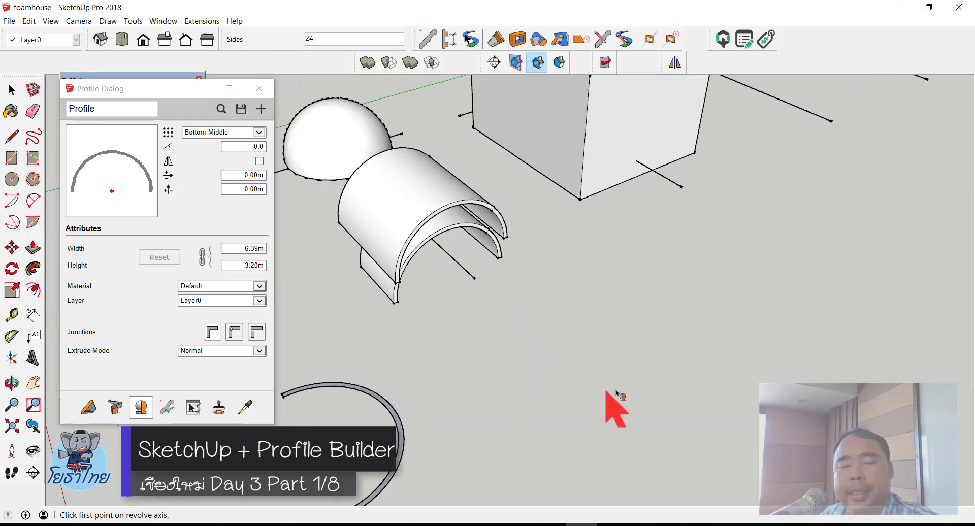
left_click(626, 350)
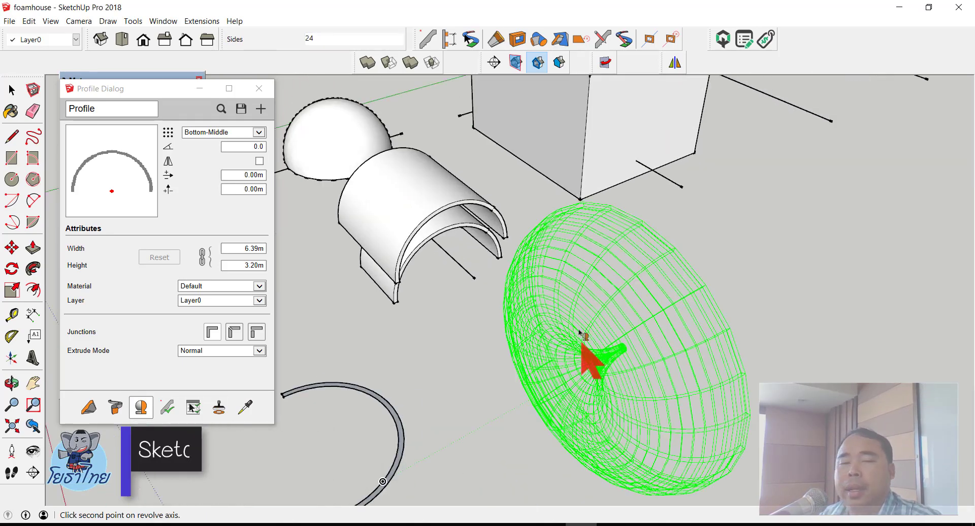
scroll(671, 168, "down", 3)
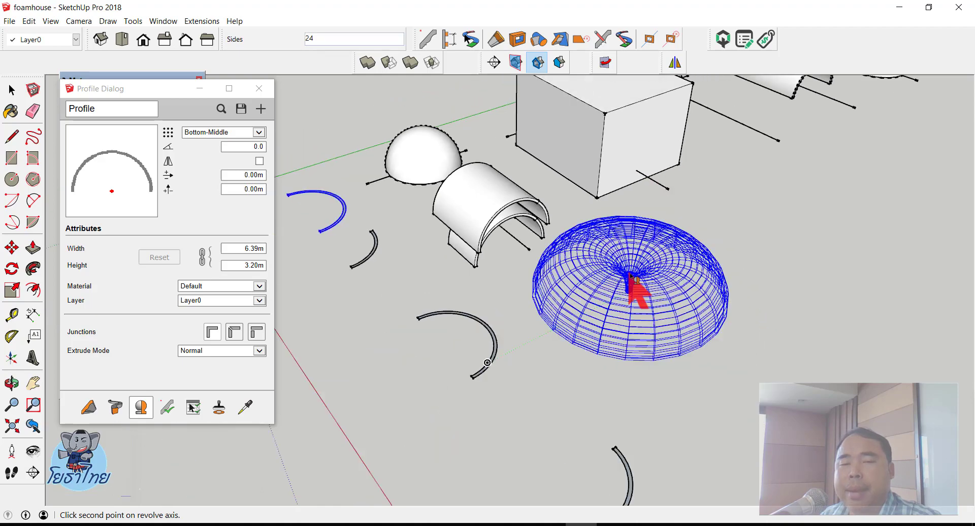
scroll(635, 243, "down", 2)
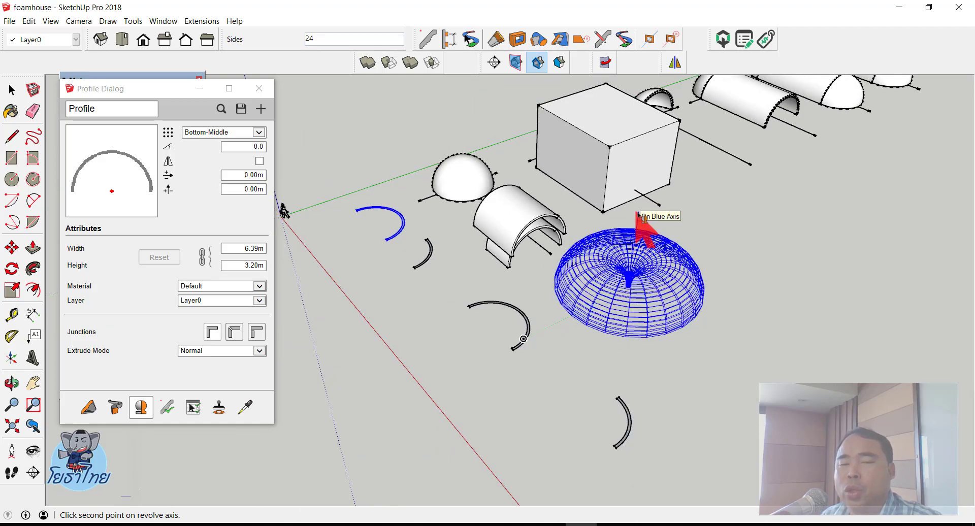
scroll(638, 213, "up", 2)
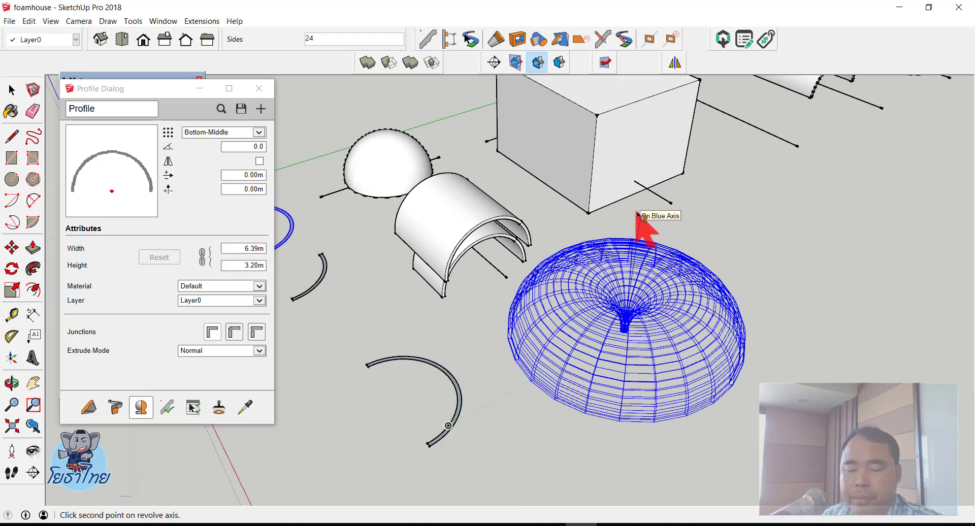
left_click(638, 212)
key("space")
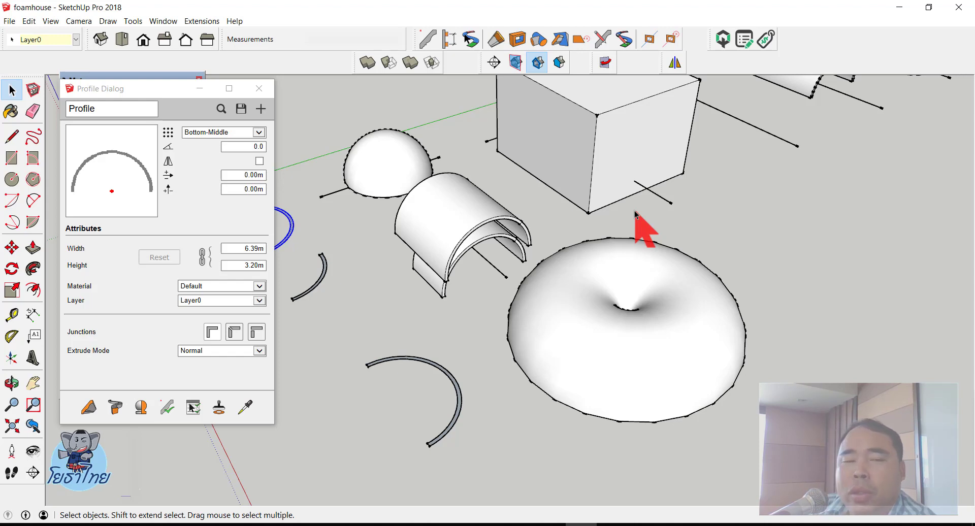
Revolve the profile around a second vertical axis to make another doughnut solid
left_click(142, 407)
left_click(142, 407)
scroll(453, 257, "down", 2)
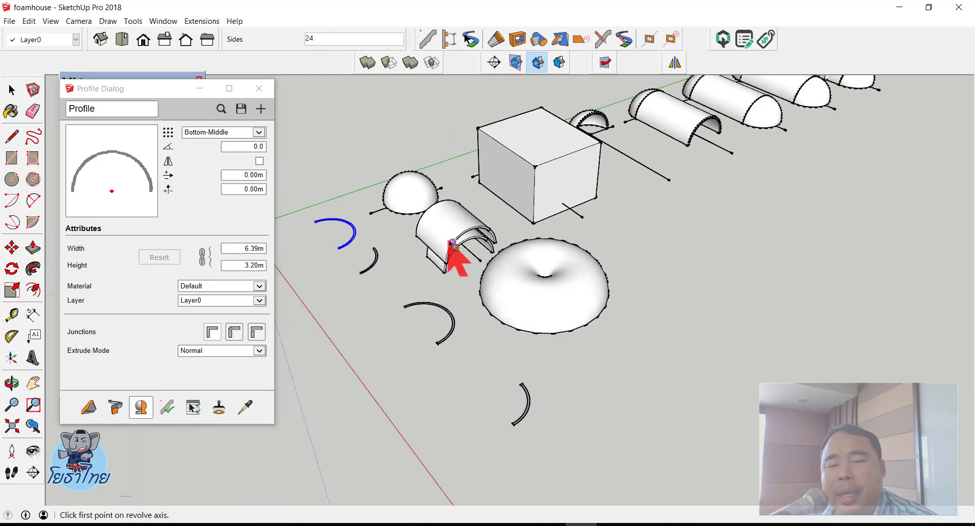
scroll(558, 304, "up", 1)
left_click(635, 325)
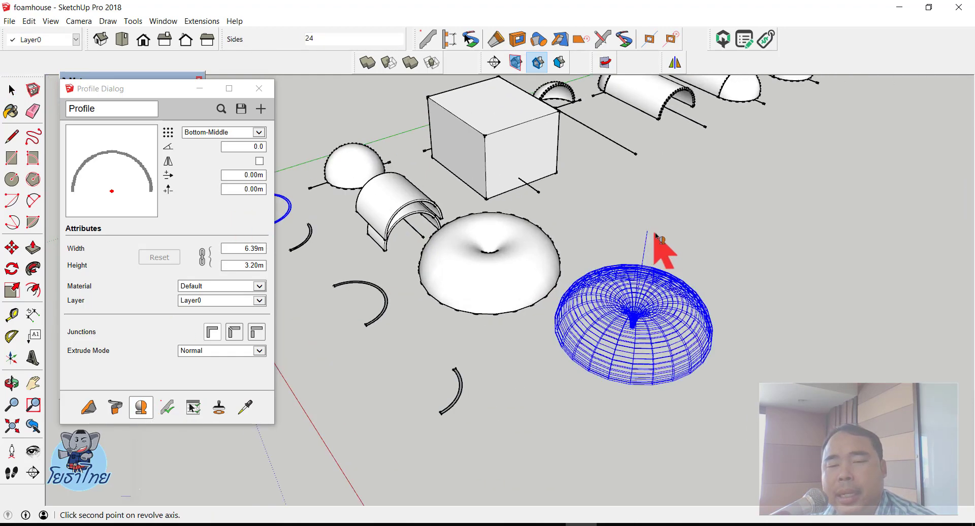
left_click(656, 233)
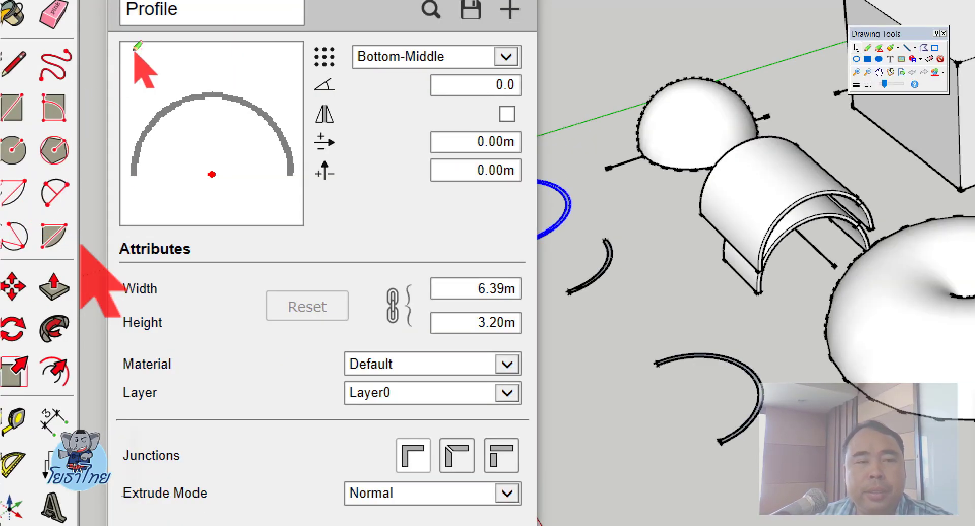
Select the Profile Dialog's 0.0 rotation angle value for changing to 90.0
left_click_drag(136, 47, 138, 225)
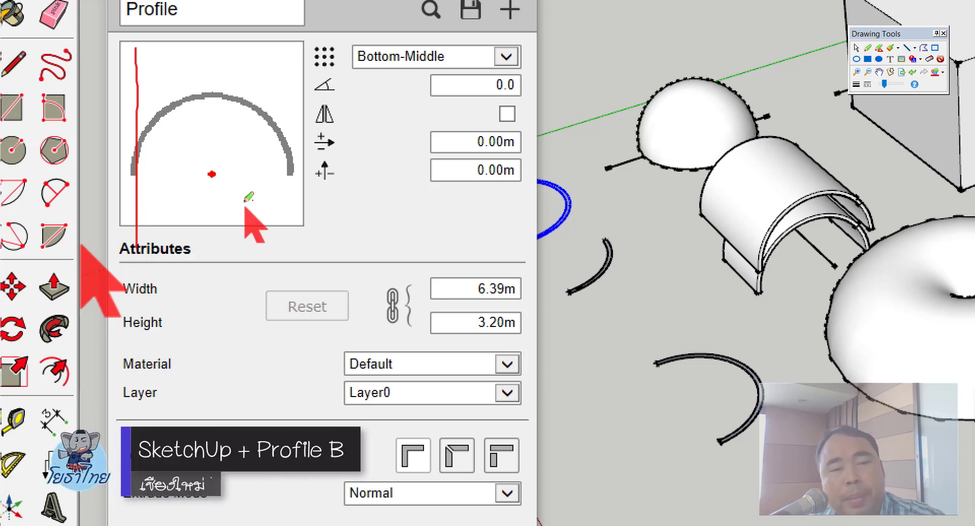
mouse_move(202, 159)
left_mouse_down()
mouse_move(225, 192)
mouse_move(202, 193)
mouse_move(229, 168)
mouse_move(219, 173)
mouse_move(223, 148)
left_mouse_up()
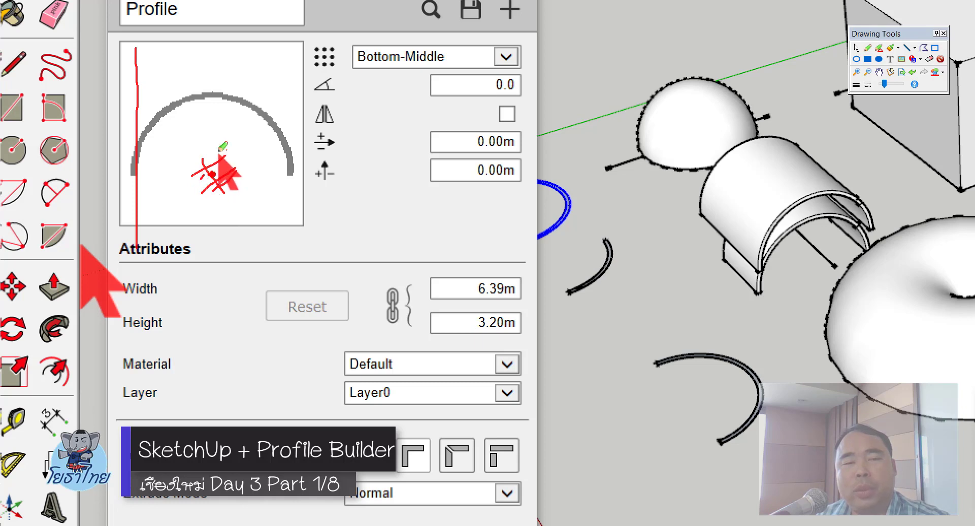
left_click_drag(136, 47, 133, 190)
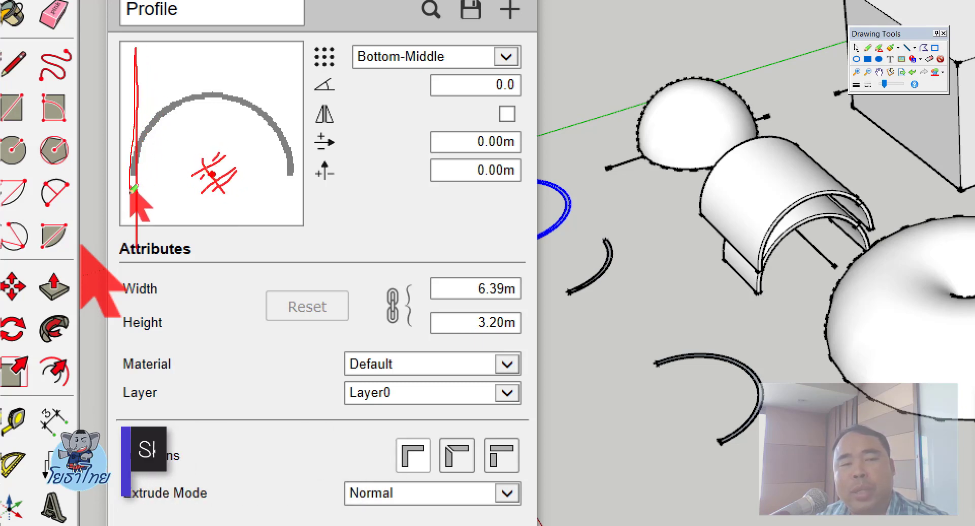
left_click_drag(136, 54, 130, 205)
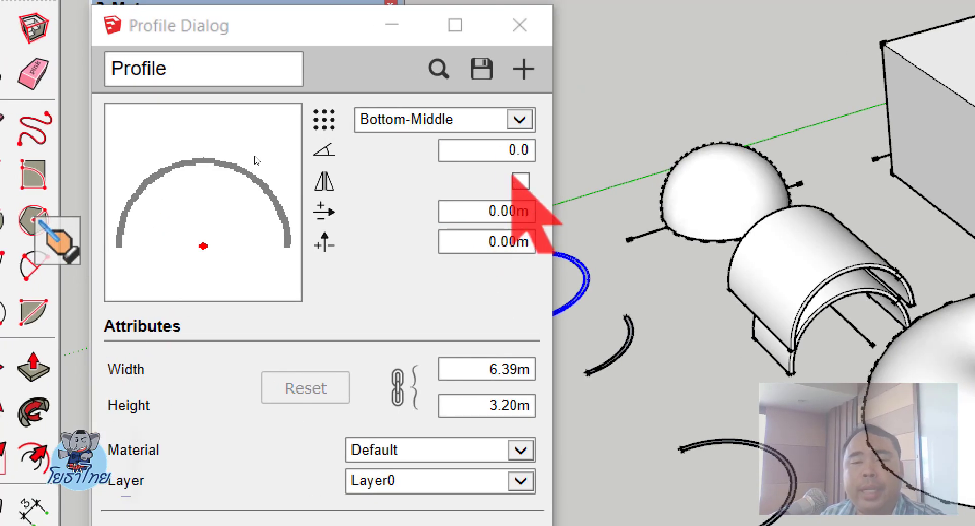
left_click_drag(495, 150, 510, 150)
double_click(463, 149)
type("90")
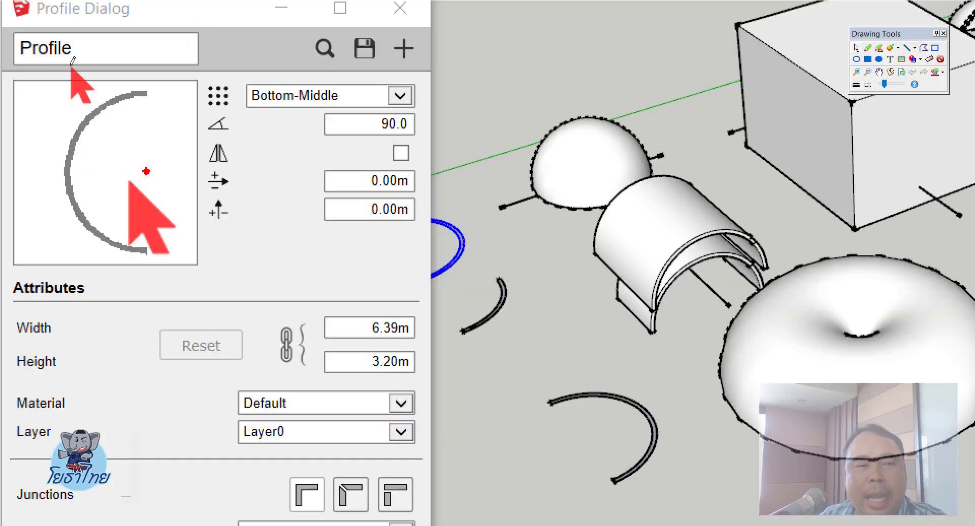
mouse_move(68, 66)
left_mouse_down()
mouse_move(66, 278)
mouse_move(59, 185)
mouse_move(74, 66)
left_mouse_up()
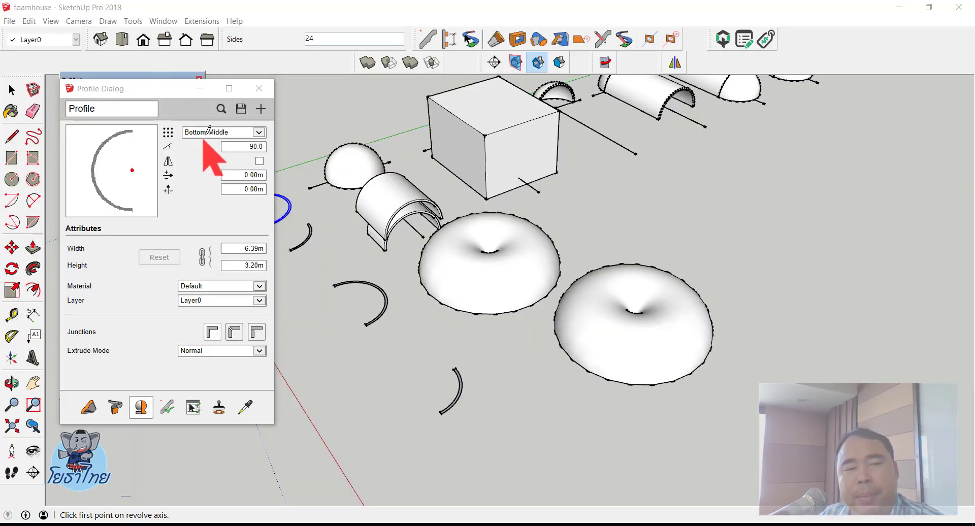
Revolve the rotated arch profile around a vertical blue-axis line into an hourglass pedestal solid
scroll(550, 311, "down", 4)
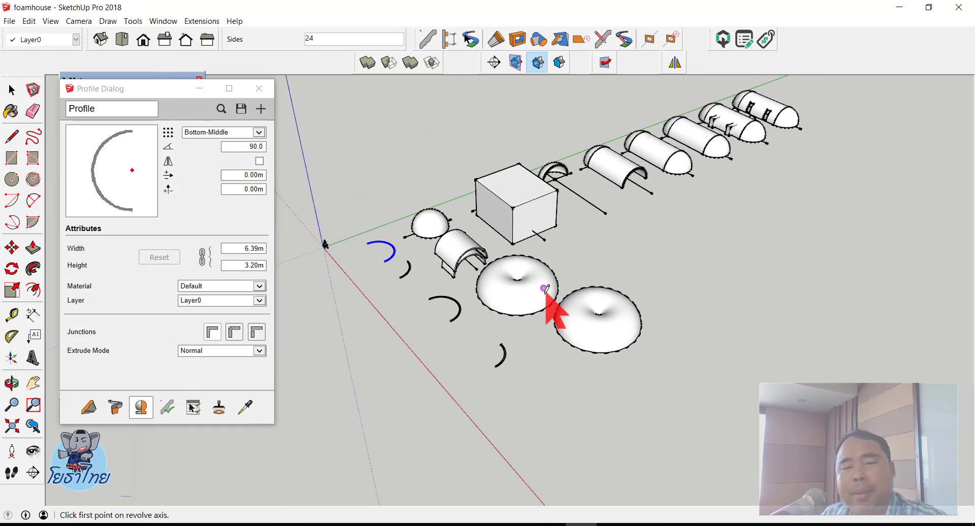
scroll(697, 341, "up", 3)
left_click(635, 300)
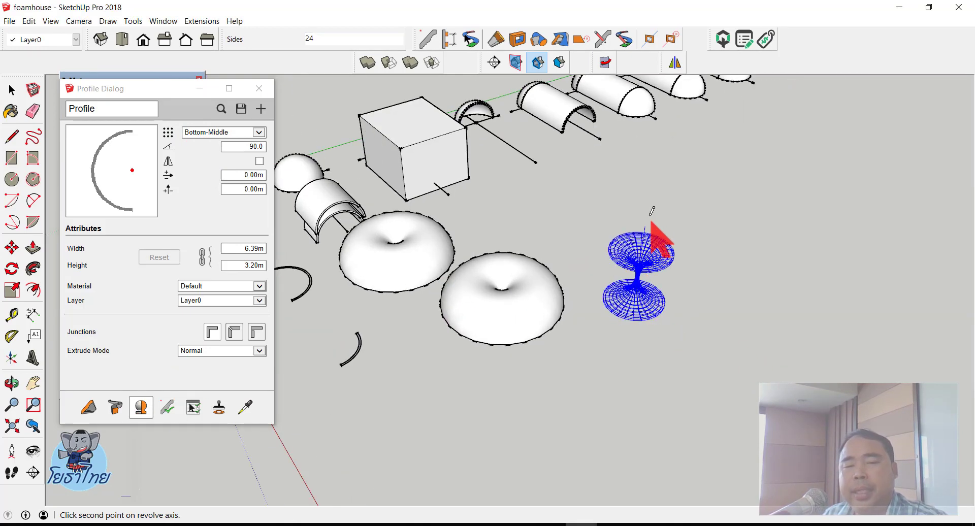
left_click(645, 197)
mouse_move(645, 197)
middle_mouse_down()
mouse_move(675, 327)
mouse_move(675, 288)
middle_mouse_up()
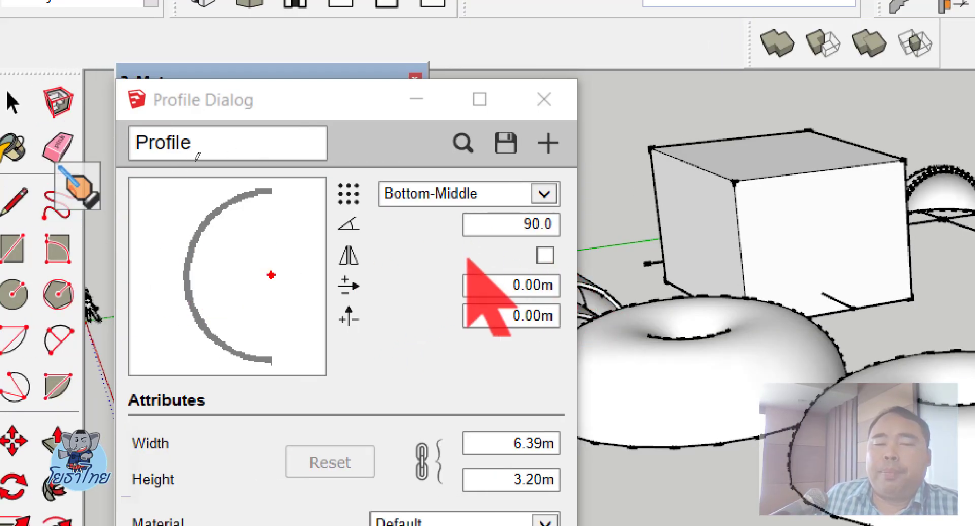
Turn on Mirror for the rotated arch profile in the Profile Dialog
left_click(545, 255)
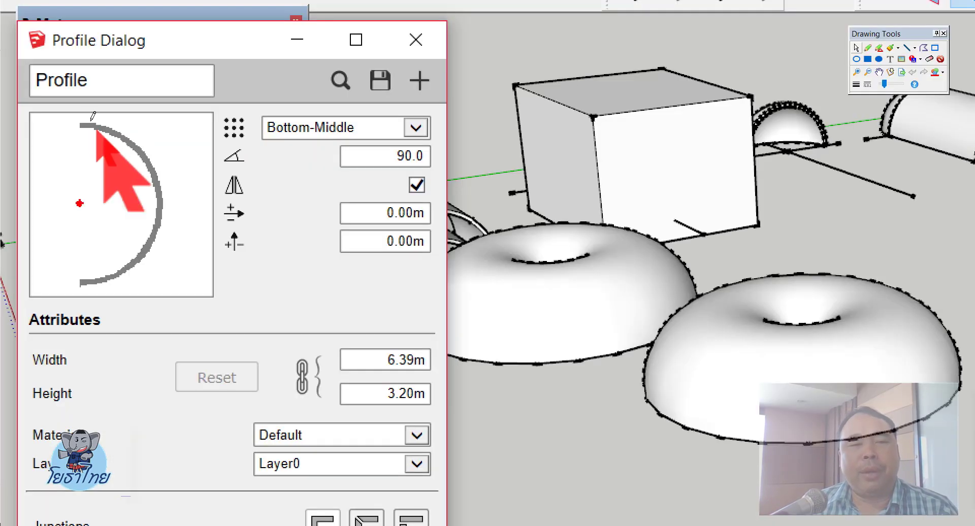
left_click_drag(83, 102, 72, 321)
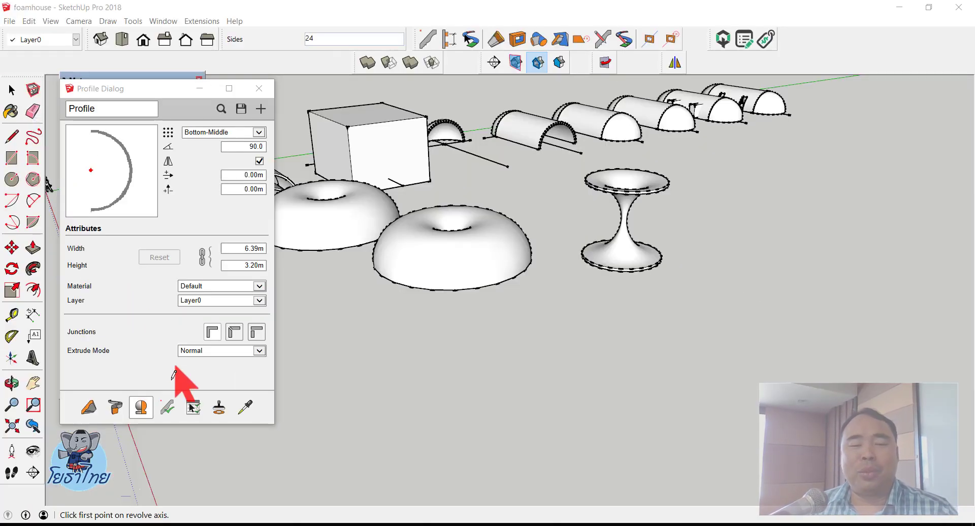
scroll(642, 313, "down", 5)
scroll(642, 313, "up", 3)
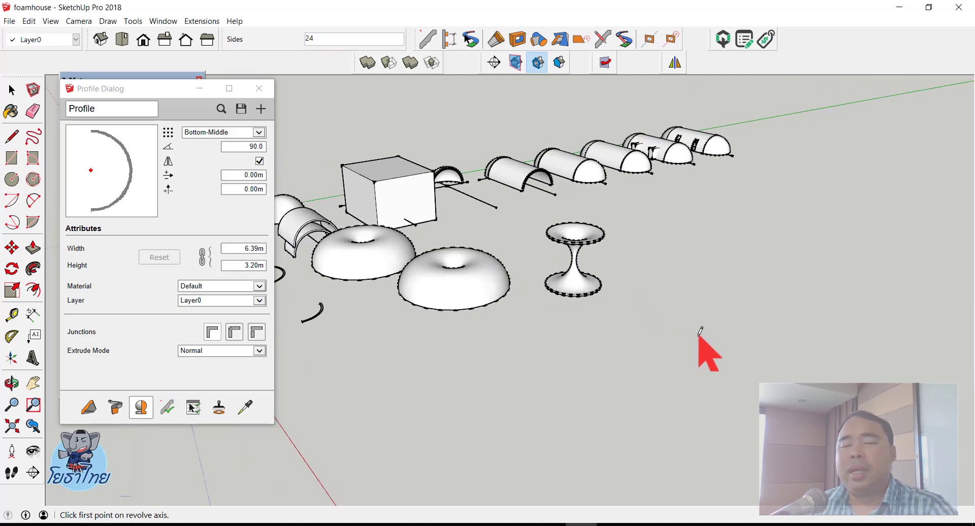
Revolve the mirrored profile into a sphere beside the hourglass pedestal and inspect it
left_click(698, 330)
middle_click_drag(712, 209, 718, 387)
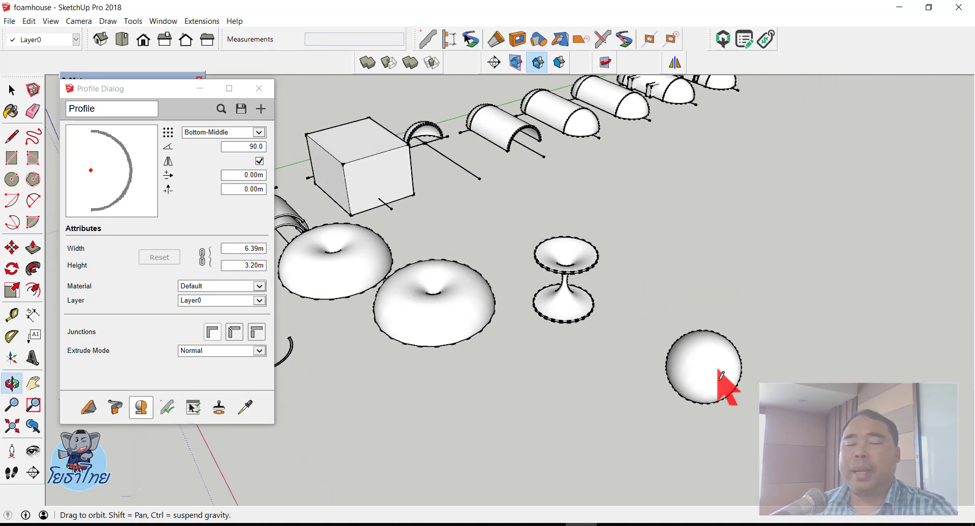
scroll(727, 406, "up", 3)
scroll(732, 422, "up", 2)
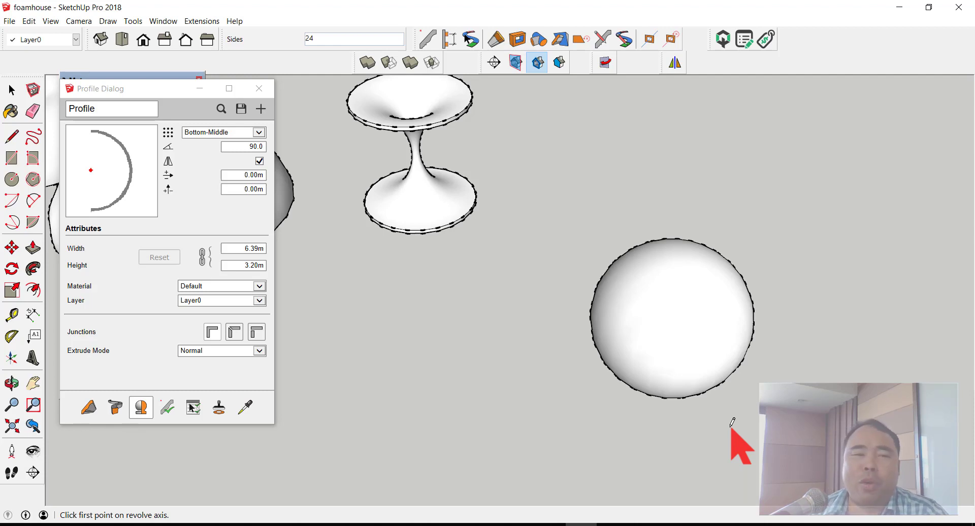
Switch to a top view and draw a vertical line in the empty area
left_click(122, 40)
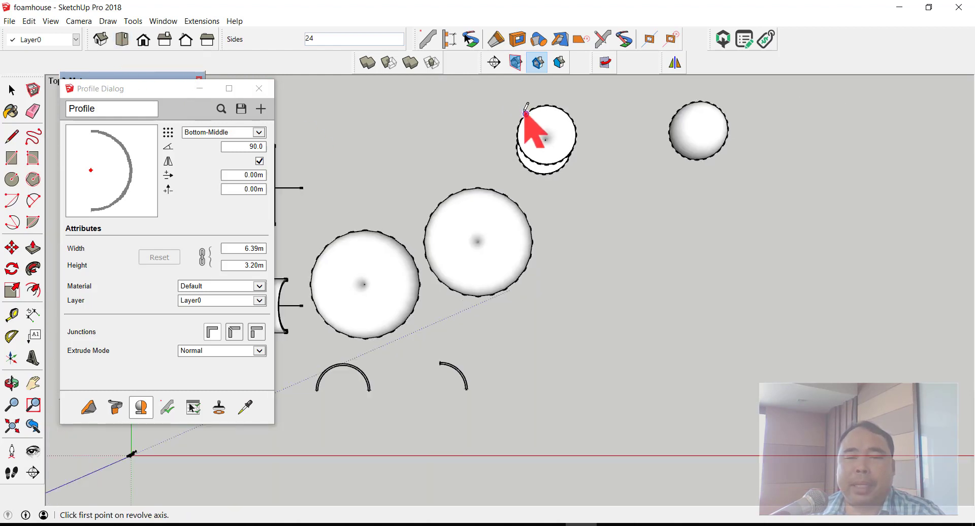
scroll(526, 113, "down", 3)
scroll(533, 204, "up", 3)
scroll(508, 162, "up", 3)
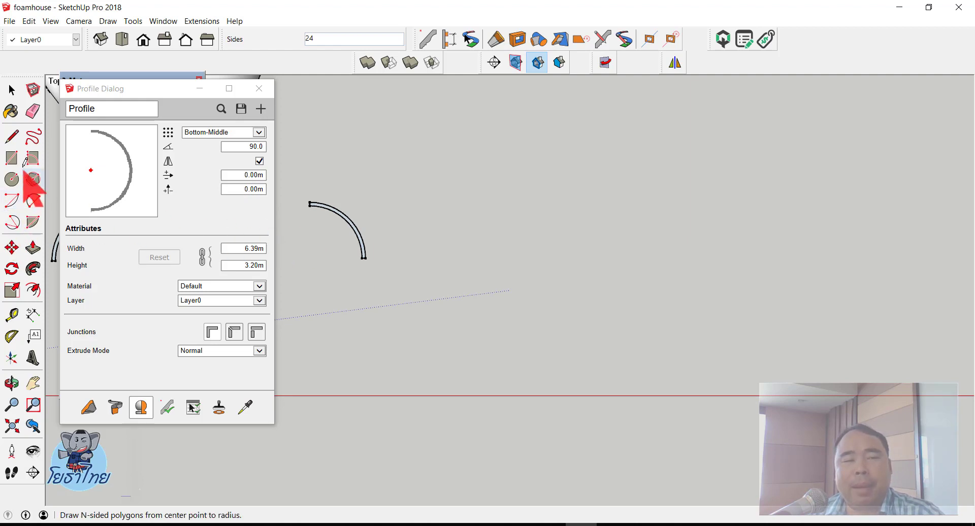
left_click(11, 136)
left_click(557, 148)
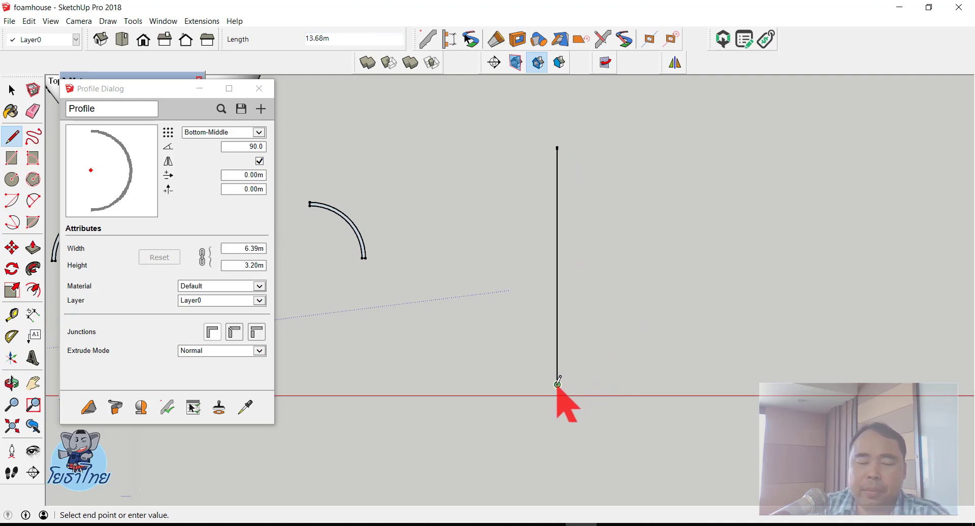
key("space")
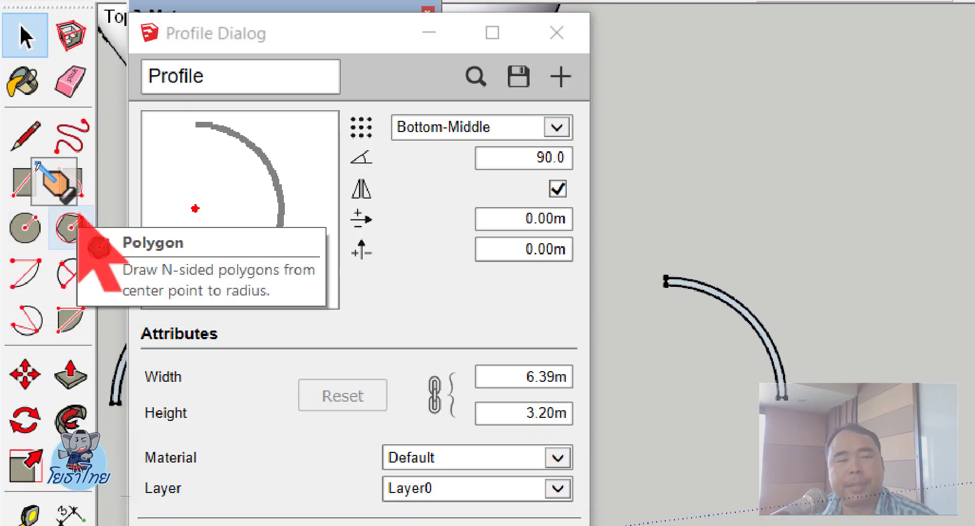
Draw a circle of radius 2.5 centred on the vertical line
left_click(33, 228)
type("2")
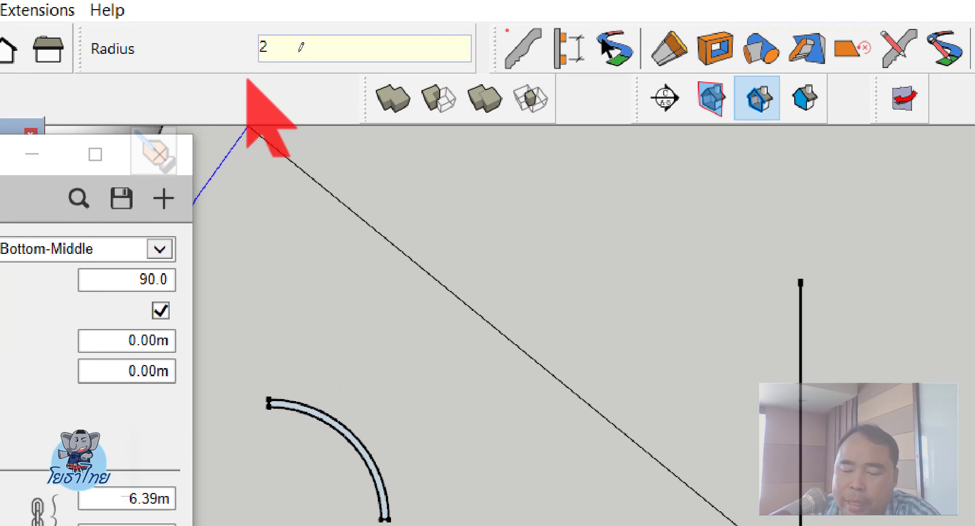
type(".5")
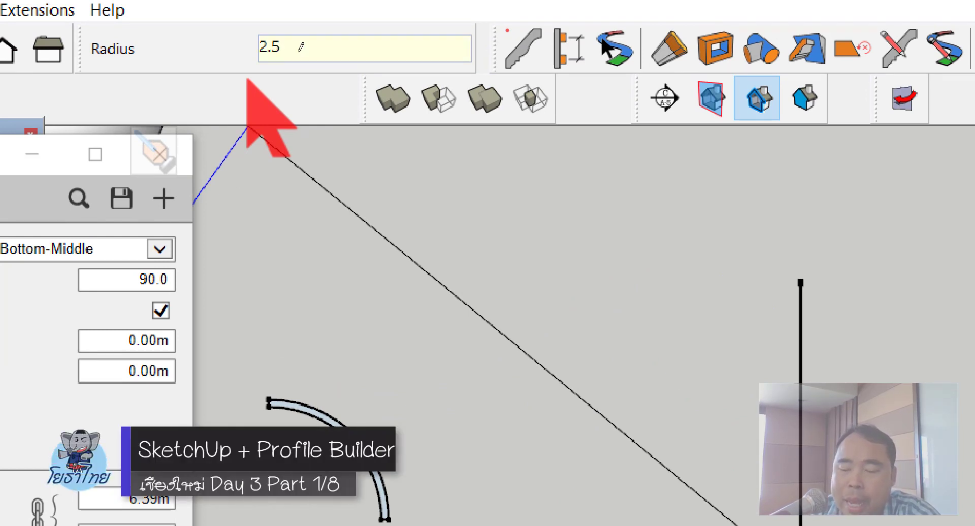
key("Return")
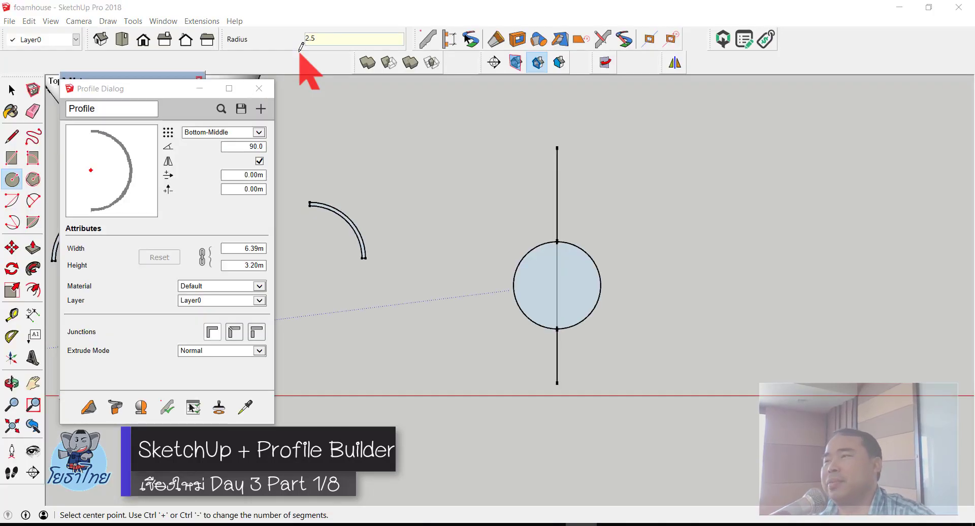
scroll(555, 295, "up", 3)
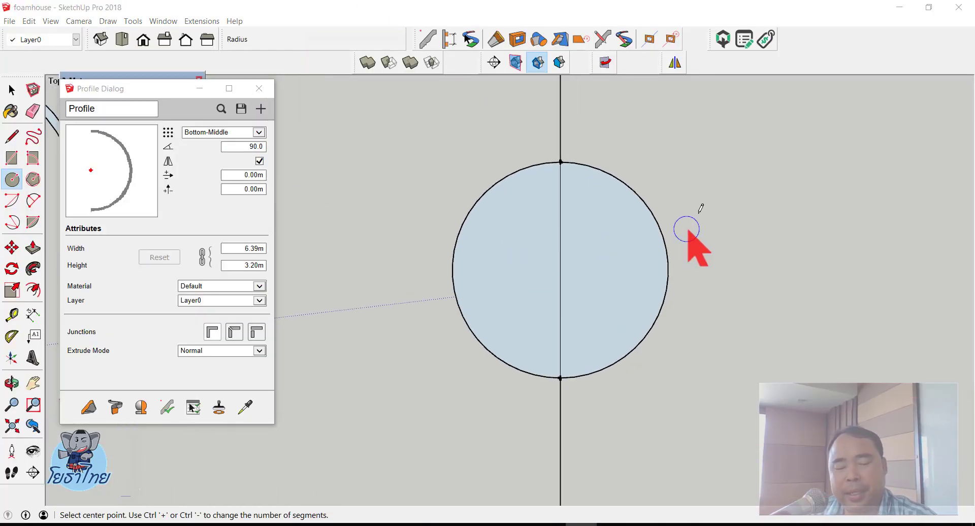
Erase the circle's left arc and the line ends above and below, leaving a half-disc
key("space")
scroll(681, 204, "up", 1)
scroll(679, 197, "up", 1)
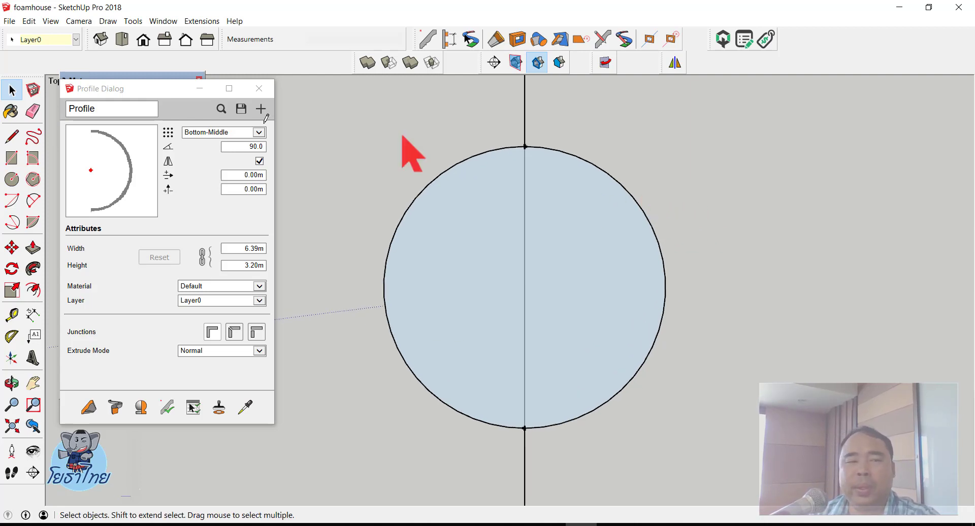
left_click(33, 112)
left_click(506, 151)
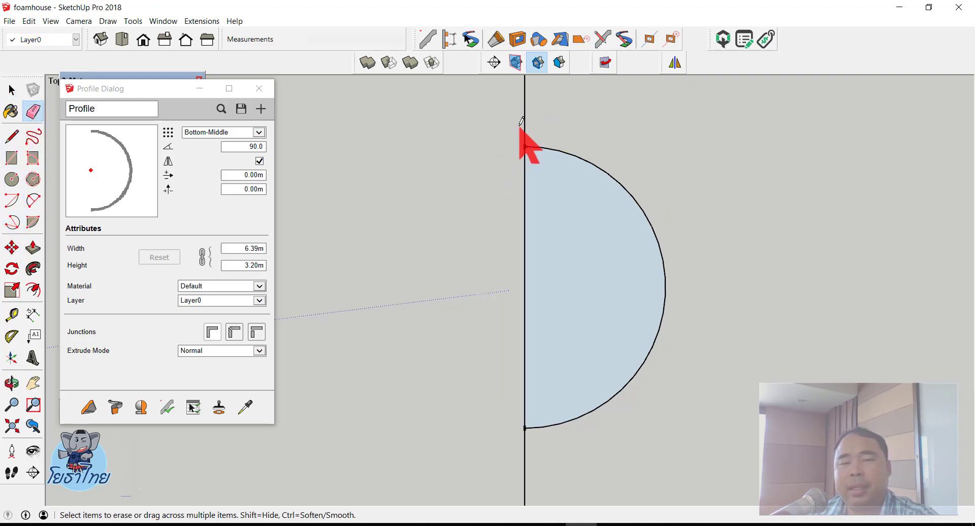
left_click(525, 117)
left_click(525, 458)
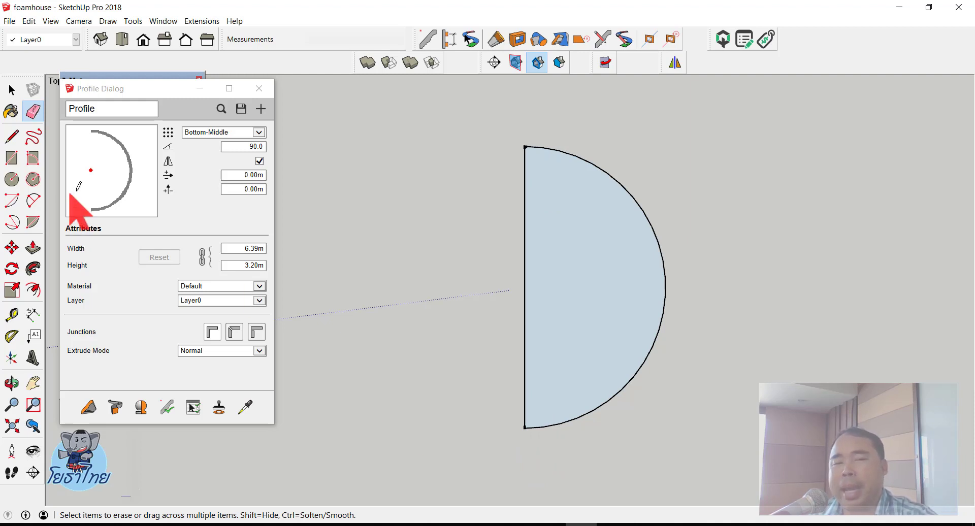
scroll(292, 207, "down", 3)
key("space")
Copy the half-disc and paste the copy to its right
scroll(371, 179, "up", 4)
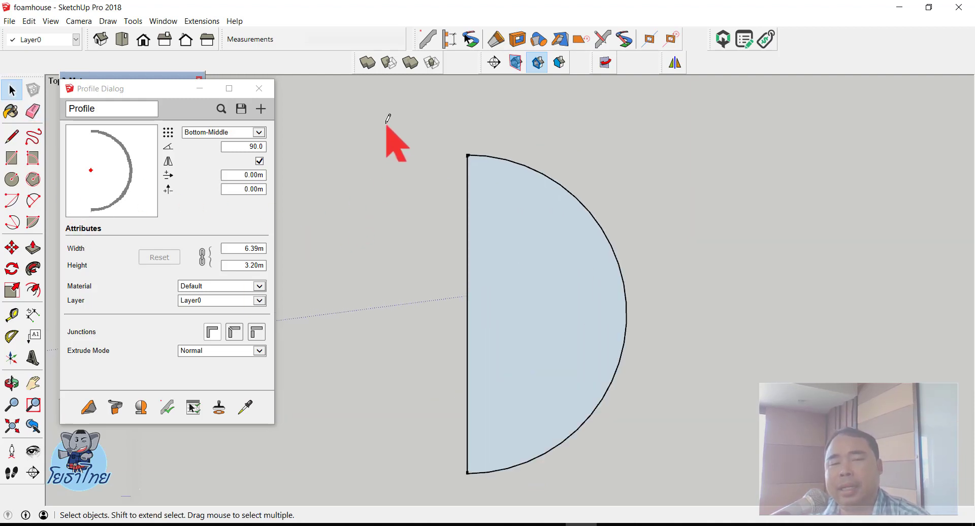
scroll(386, 123, "down", 2)
left_click_drag(387, 124, 572, 383)
key("ctrl+c")
key("ctrl+v")
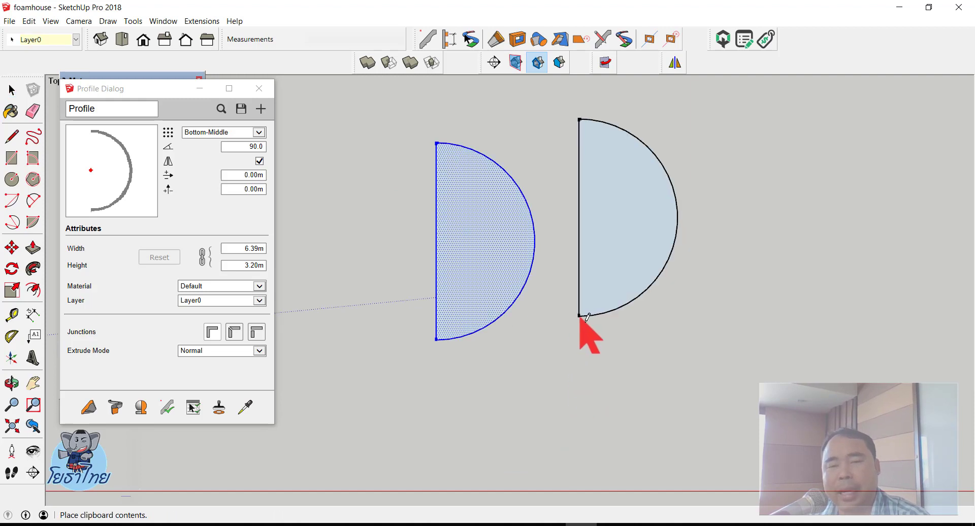
left_click(592, 341)
left_click(346, 131)
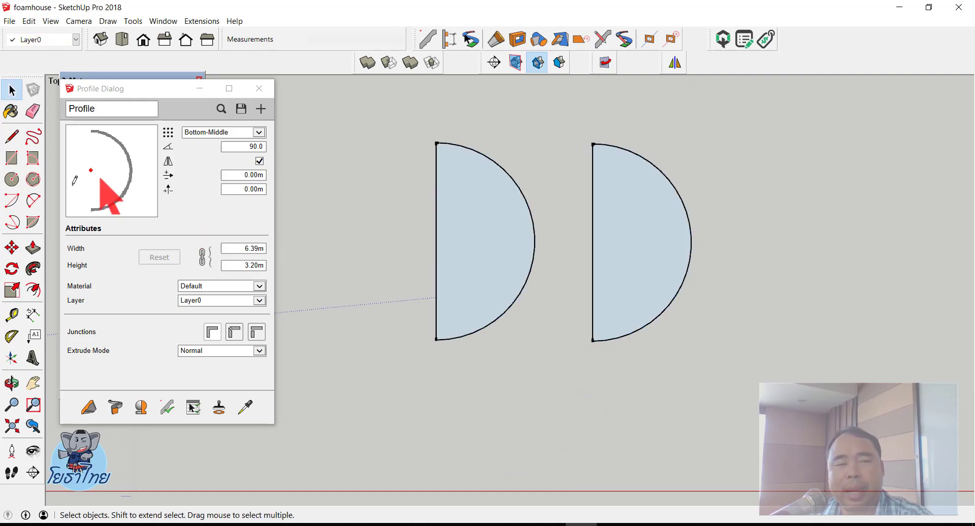
Erase the copy's straight edge so only its arc remains, then select the left half-disc
left_click(33, 114)
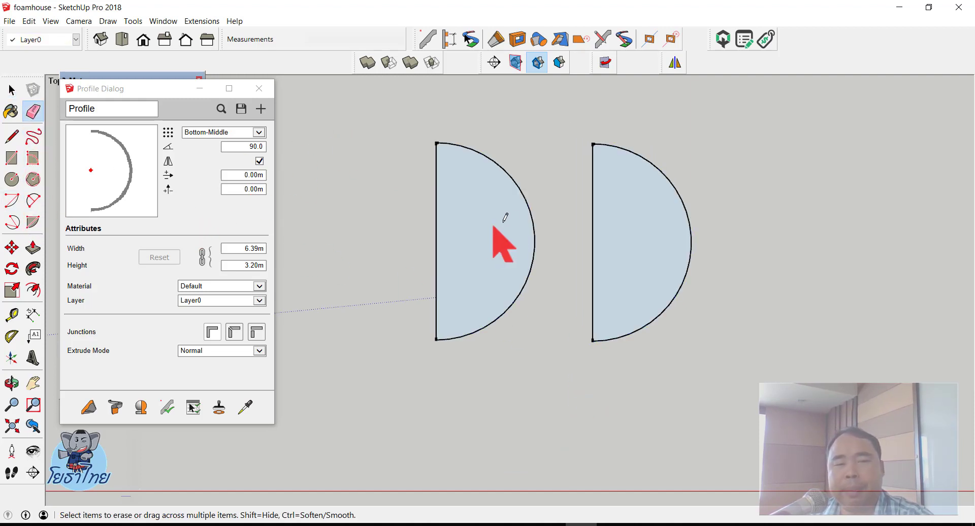
left_click(593, 208)
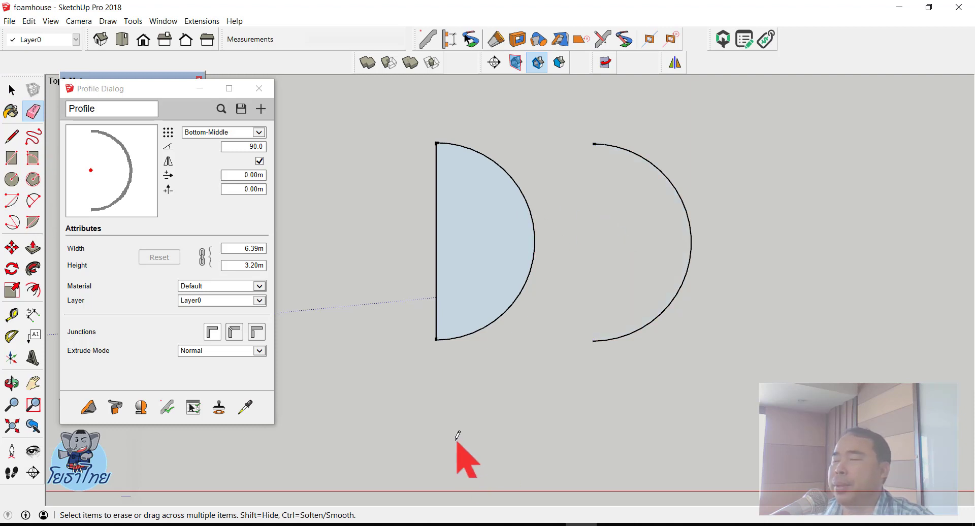
key("space")
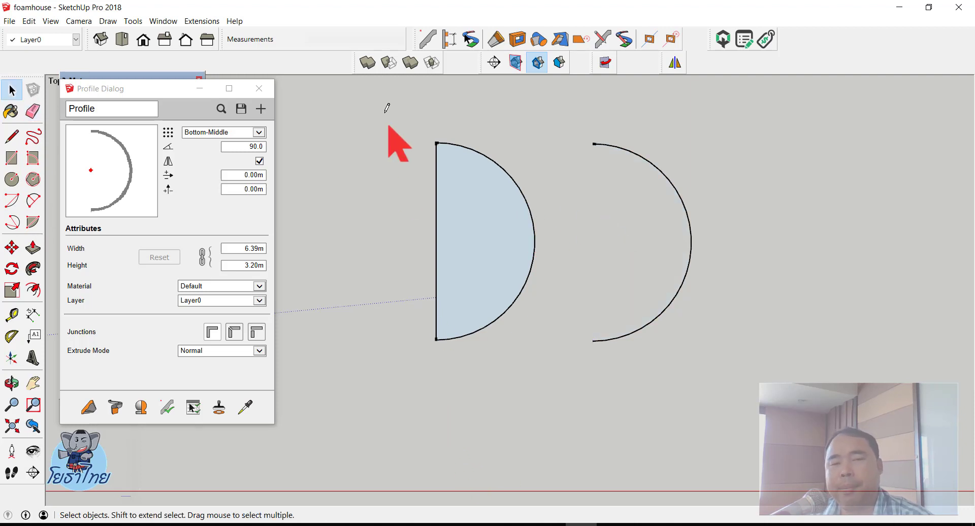
mouse_move(384, 112)
left_mouse_down()
mouse_move(543, 362)
mouse_move(541, 352)
left_mouse_up()
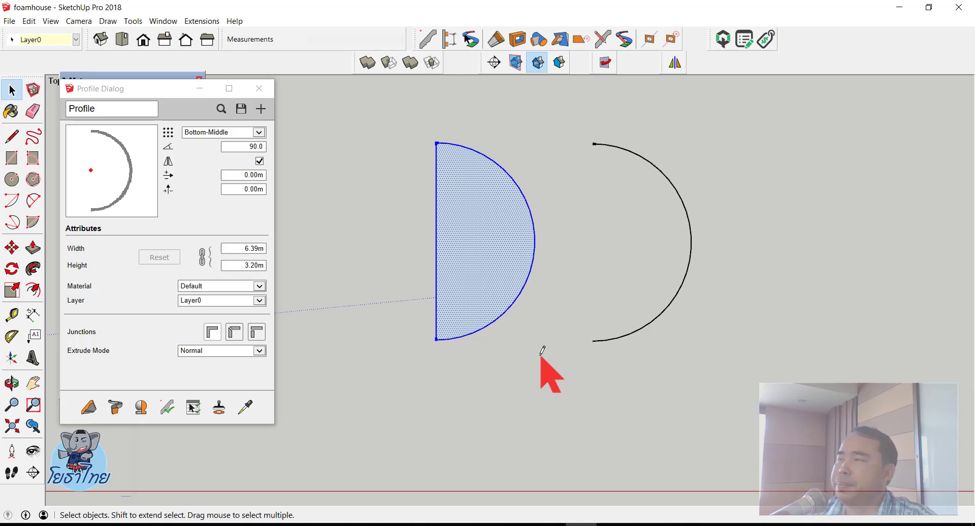
scroll(542, 350, "down", 2)
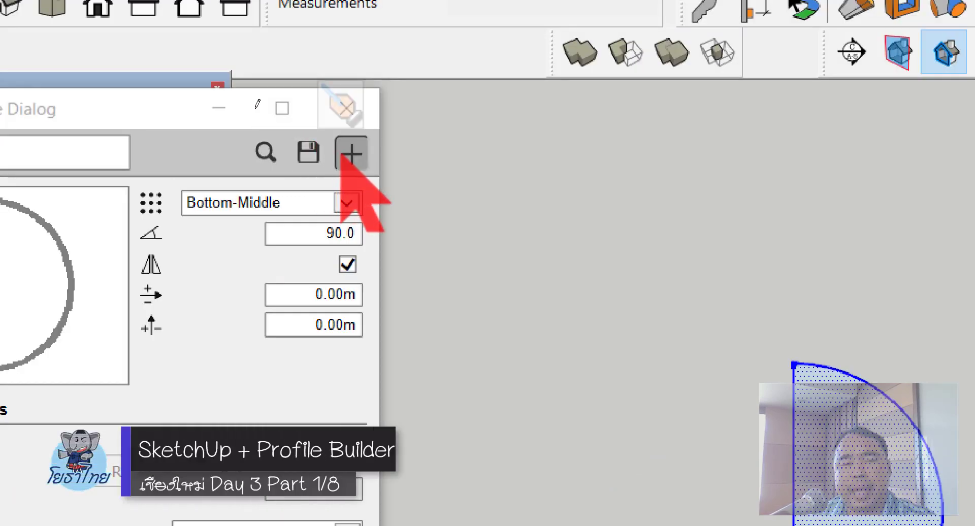
Save the selected half-disc as a new 2.50 m by 5.00 m profile named Profile
left_click(343, 156)
left_click(259, 395)
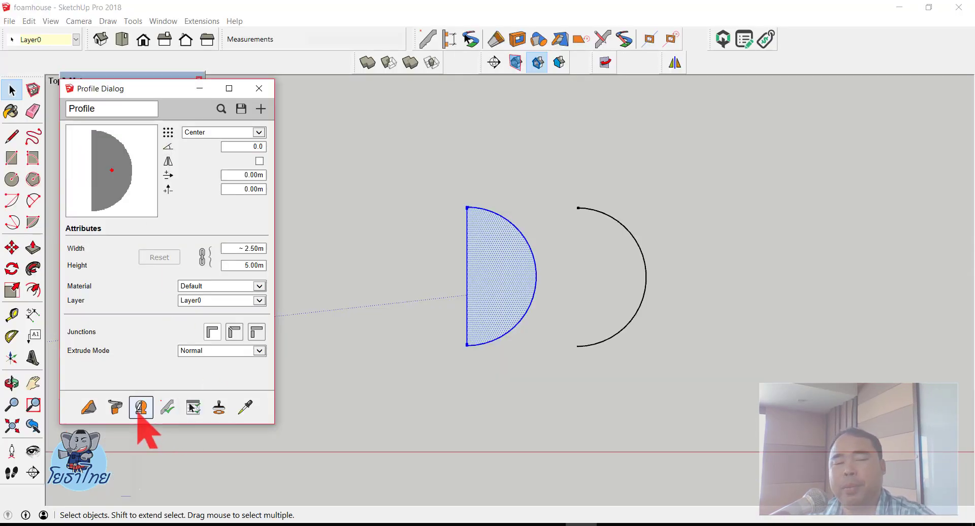
left_click(141, 406)
scroll(426, 396, "down", 3)
Revolve the half-disc profile around a vertical axis into a sphere
middle_click_drag(519, 418, 326, 147)
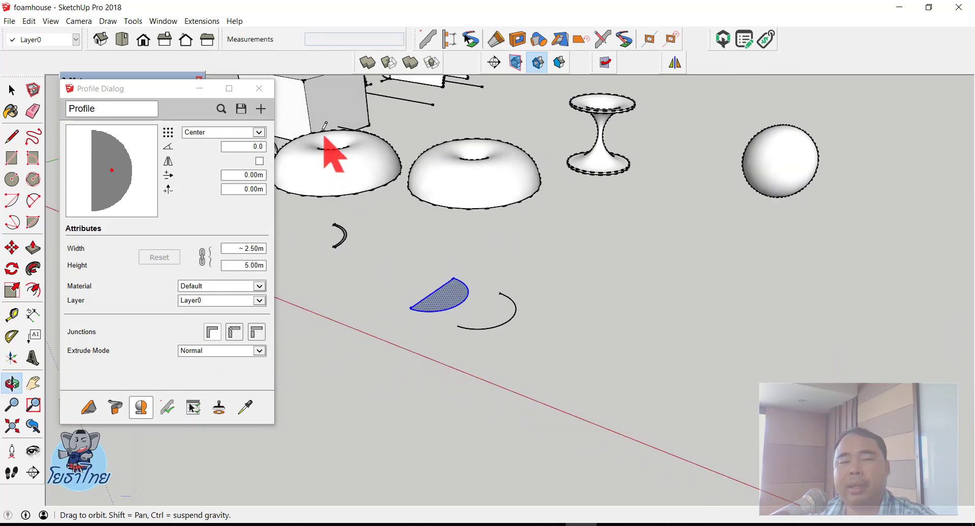
left_click(670, 310)
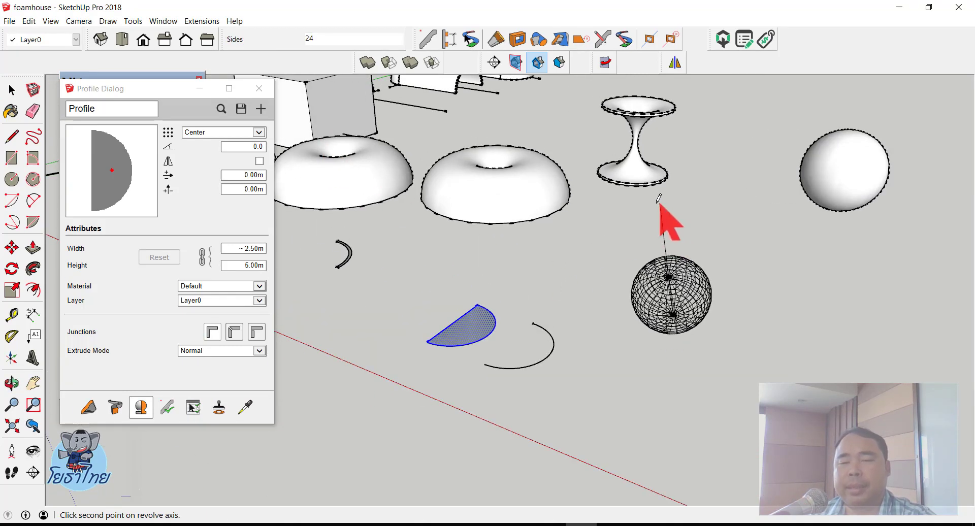
left_click(693, 208)
scroll(717, 226, "up", 1)
scroll(718, 228, "up", 2)
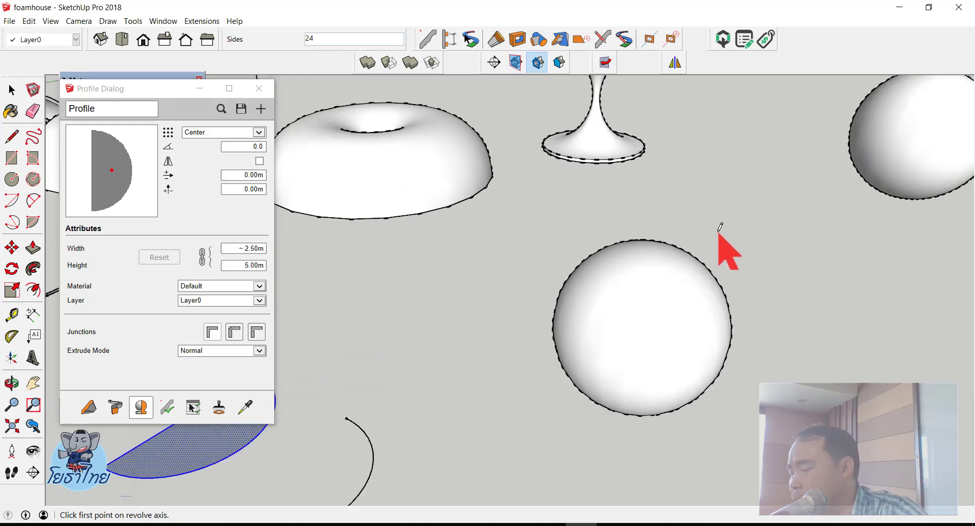
scroll(720, 227, "down", 3)
scroll(723, 239, "down", 2)
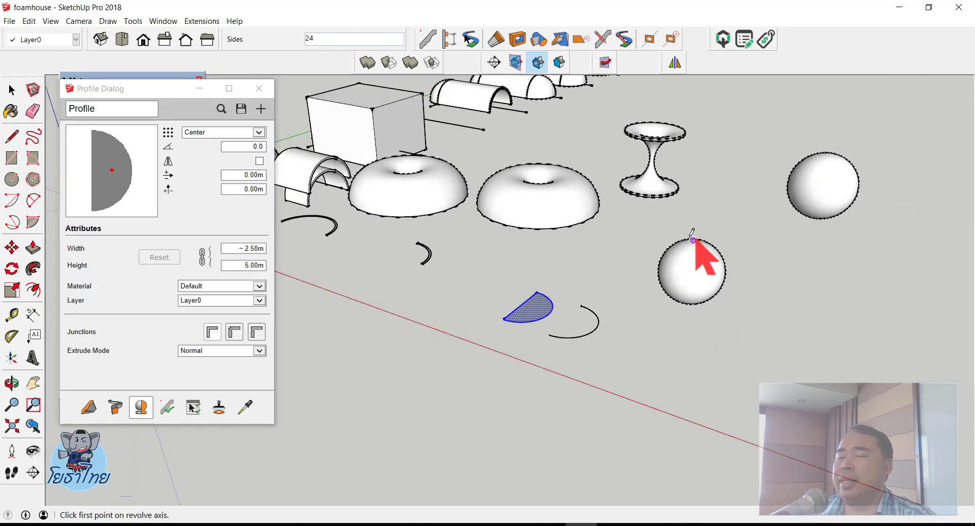
scroll(692, 239, "down", 2)
scroll(760, 209, "down", 1)
key("space")
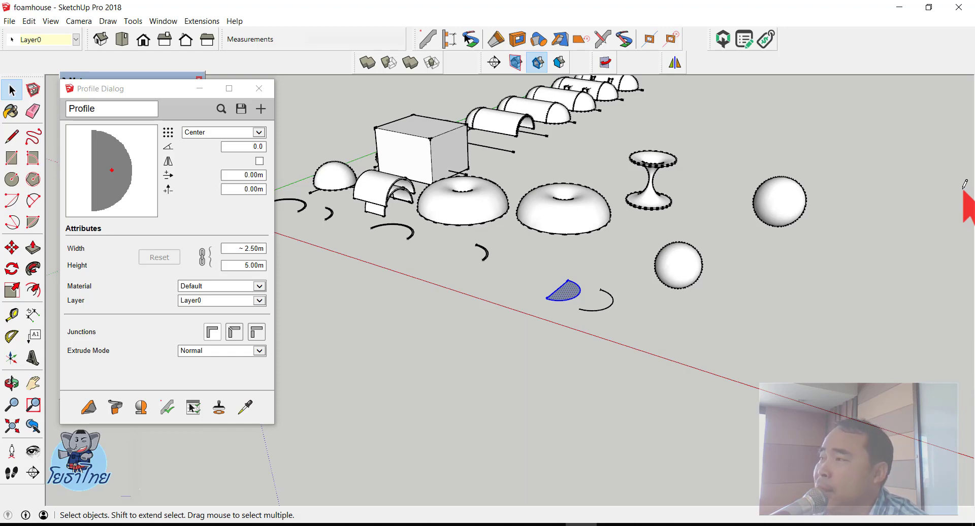
scroll(800, 224, "up", 3)
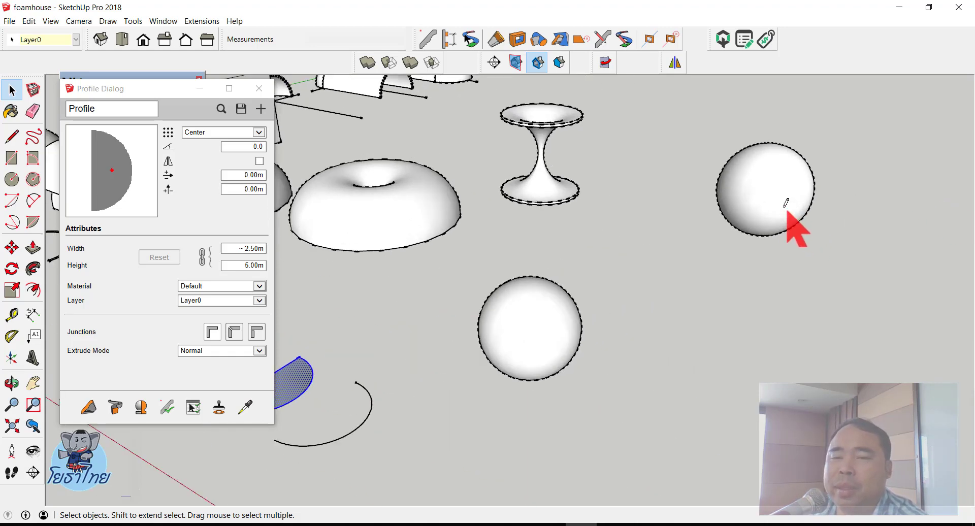
scroll(785, 213, "down", 2)
scroll(767, 201, "up", 2)
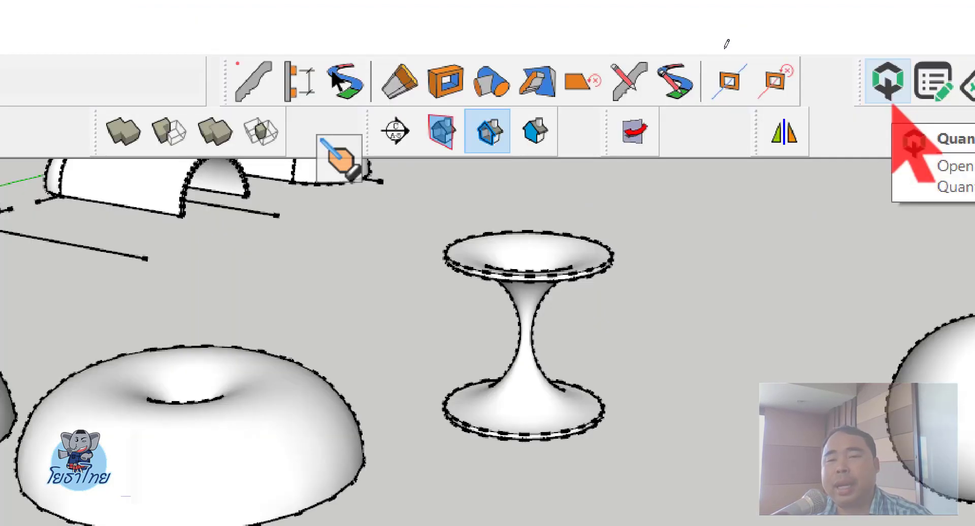
left_click(895, 101)
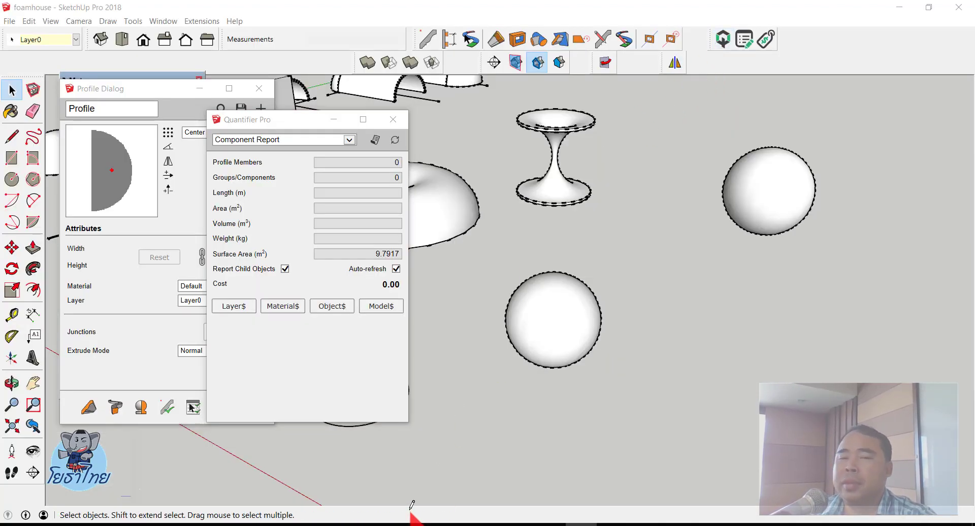
left_click(571, 321)
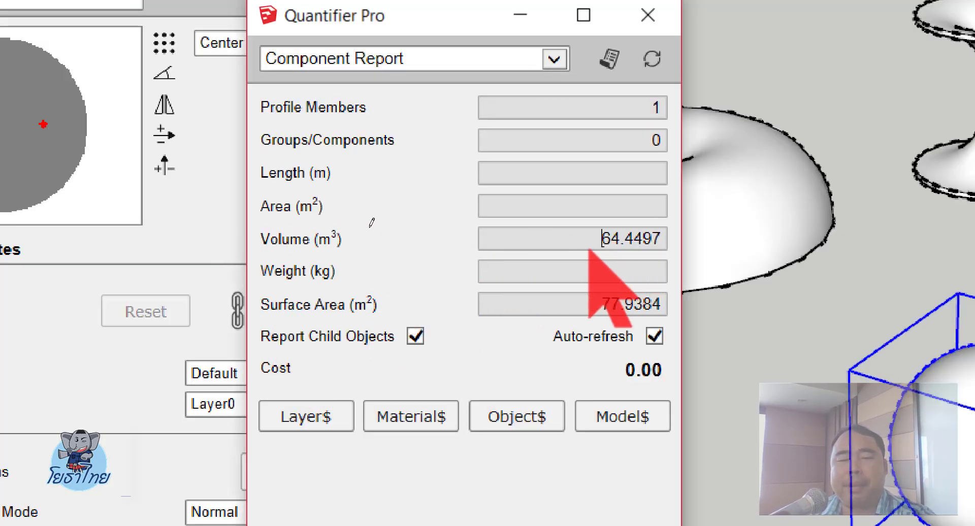
double_click(630, 239)
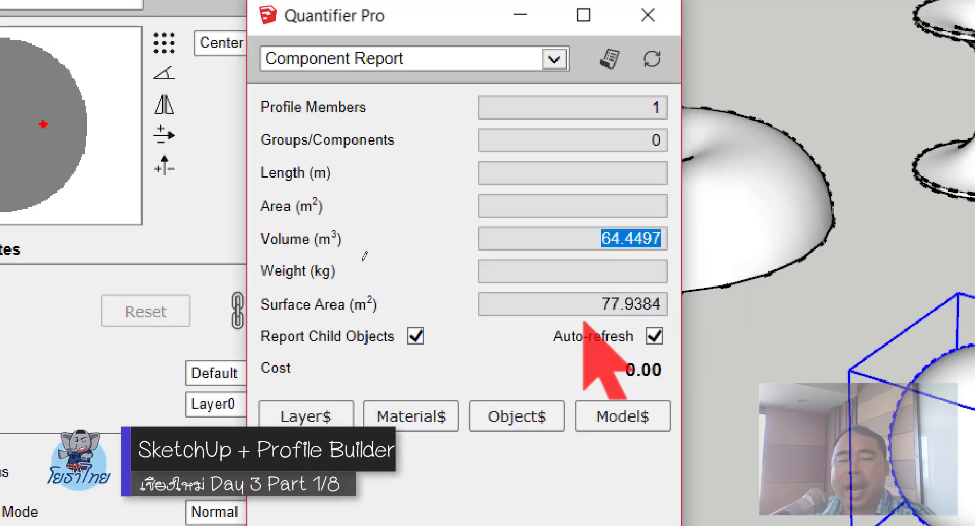
double_click(602, 304)
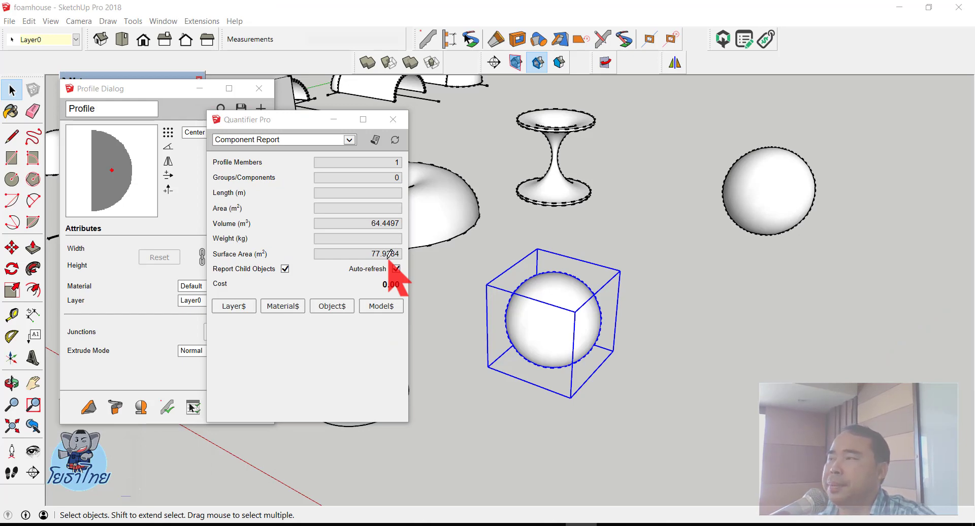
left_click(393, 120)
Delete the arch piece beside the box and the leftover arc below it
scroll(675, 258, "down", 3)
middle_click_drag(675, 258, 724, 307)
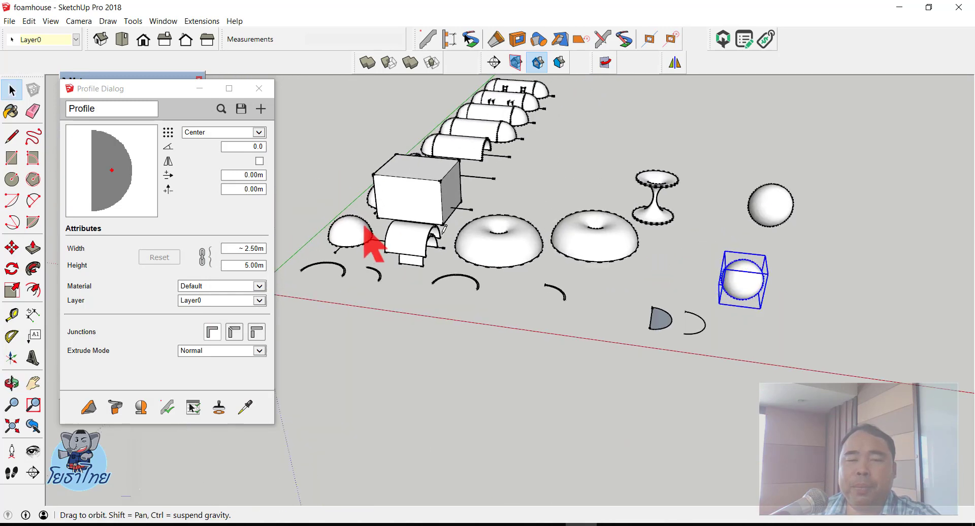
scroll(526, 311, "up", 3)
scroll(526, 312, "down", 2)
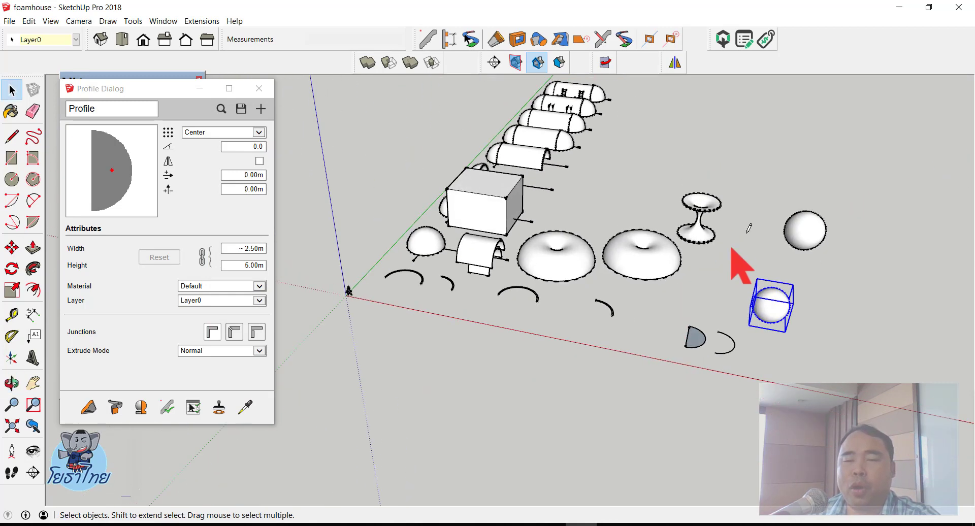
mouse_move(822, 191)
left_mouse_down()
mouse_move(597, 429)
mouse_move(575, 425)
left_mouse_up()
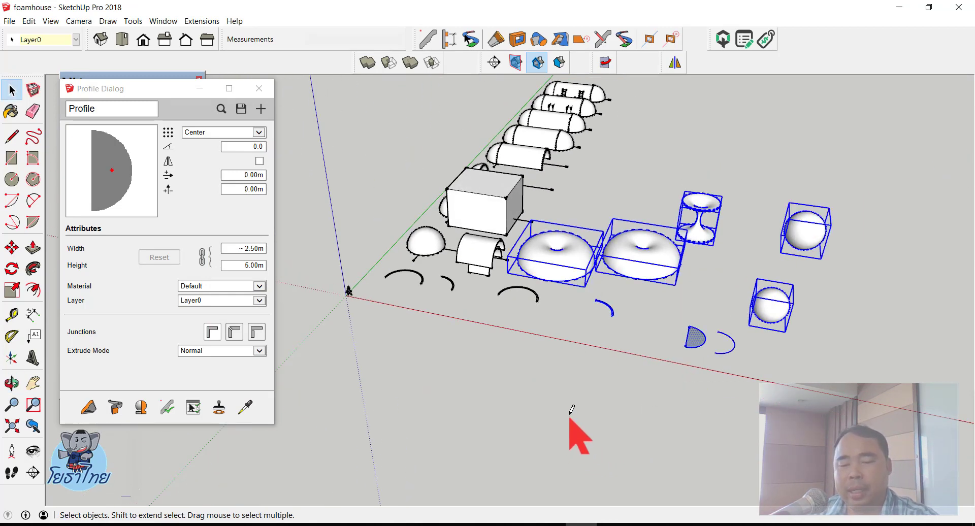
left_click(576, 370)
scroll(461, 278, "up", 3)
scroll(475, 287, "up", 2)
left_click(468, 217)
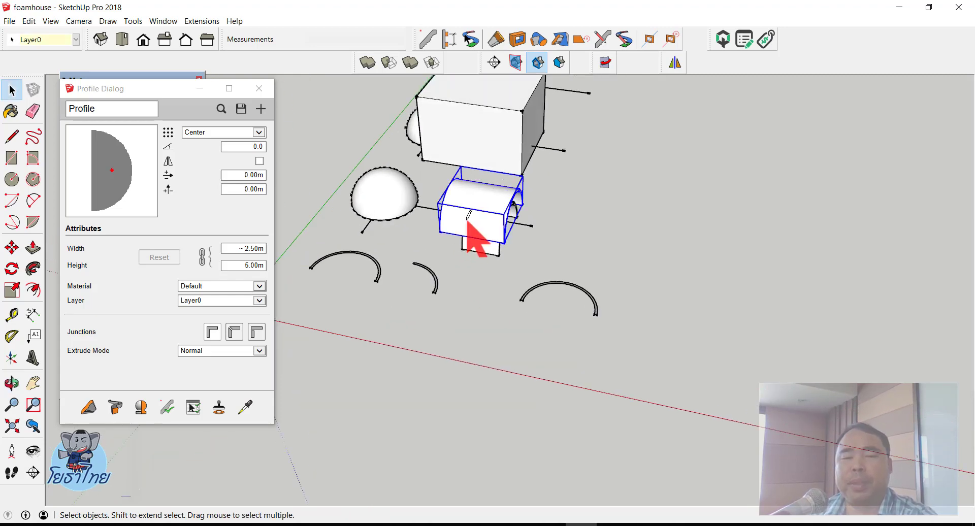
key("Delete")
left_click_drag(648, 278, 510, 322)
key("Delete")
Select the hemisphere dome, then window-select the right-hand arc
scroll(670, 354, "down", 2)
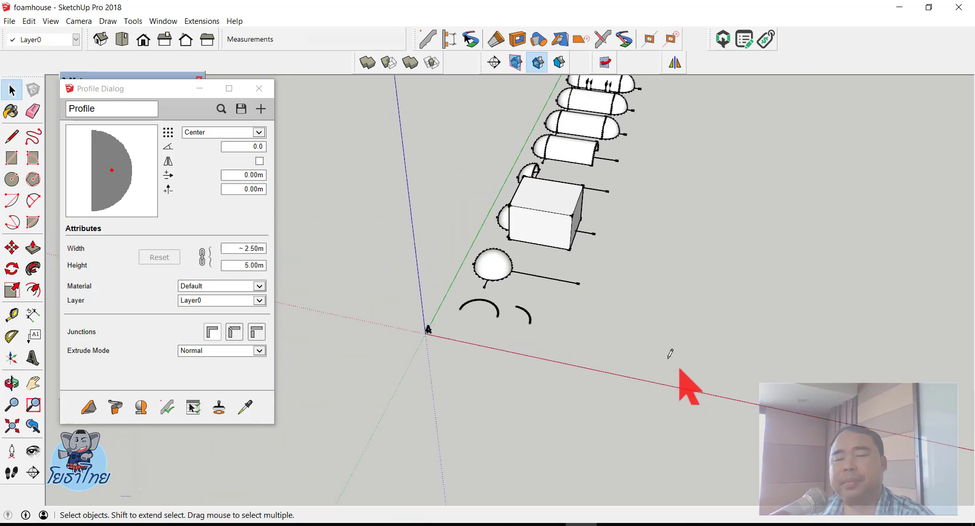
scroll(407, 270, "up", 3)
scroll(407, 270, "up", 1)
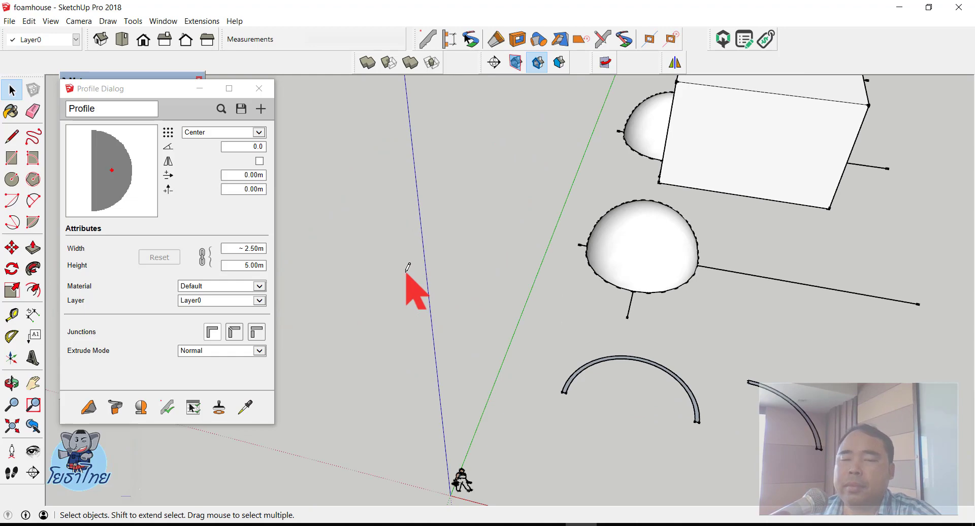
middle_click_drag(407, 276, 632, 224)
scroll(583, 206, "down", 3)
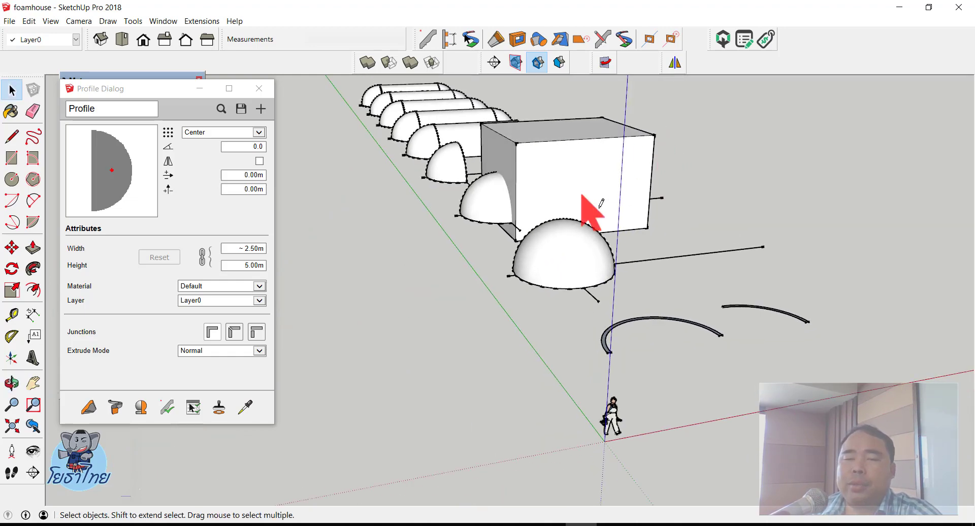
scroll(555, 294, "up", 4)
mouse_move(555, 294)
middle_mouse_down()
mouse_move(510, 190)
mouse_move(463, 301)
middle_mouse_up()
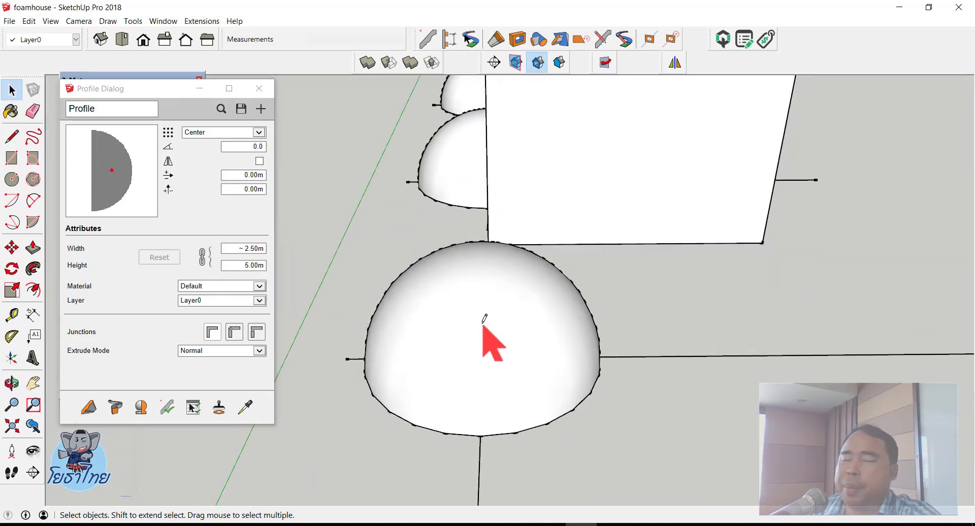
left_click(464, 292)
scroll(490, 323, "down", 3)
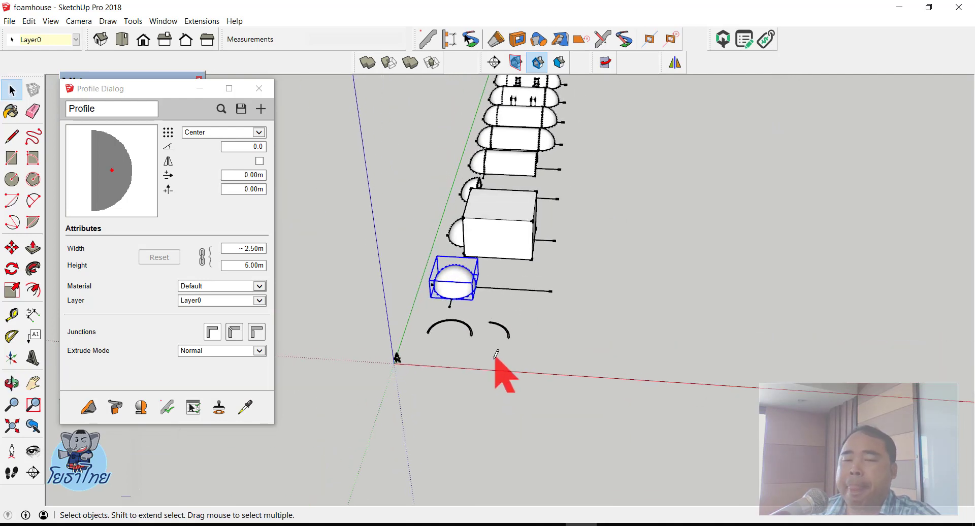
scroll(497, 360, "up", 2)
scroll(487, 305, "up", 2)
scroll(480, 249, "up", 2)
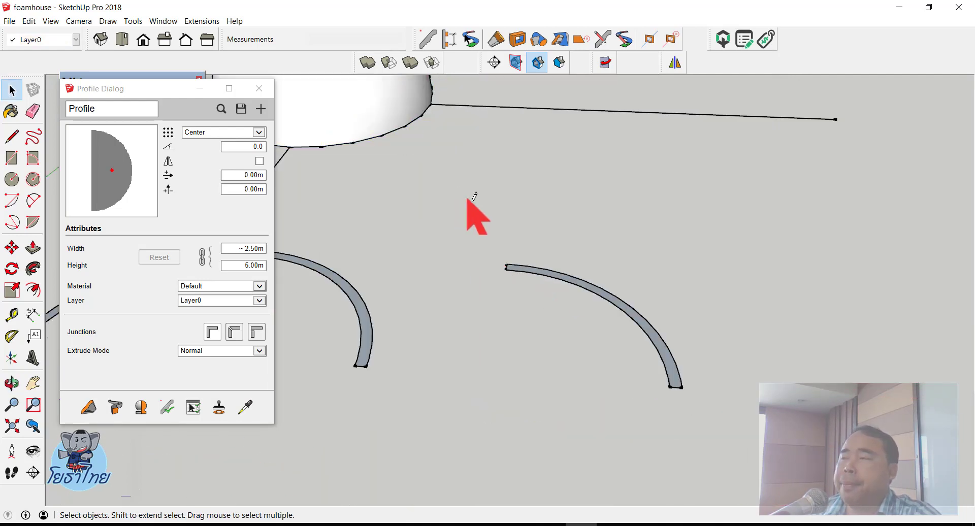
left_click_drag(474, 207, 759, 462)
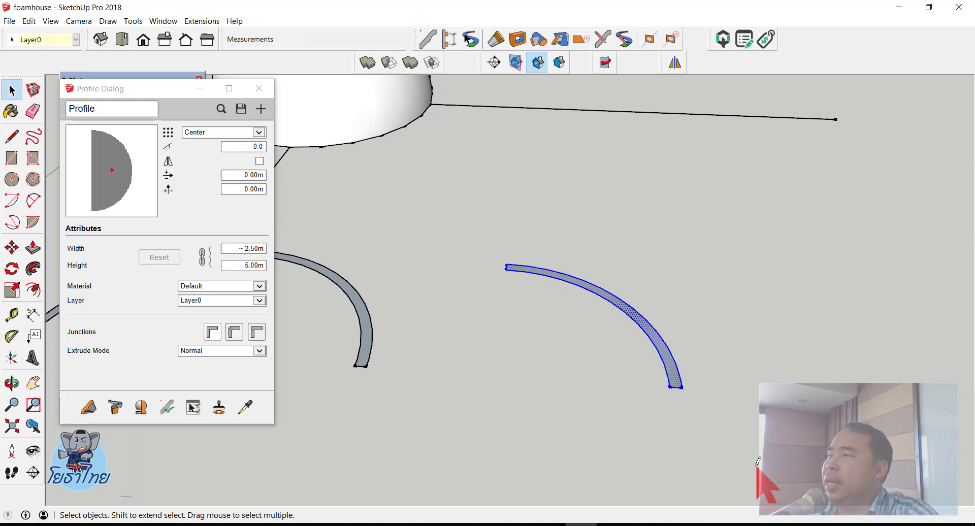
Save the reselected 3.20 m quarter-ring arc as a new profile named Profile
left_click(442, 304)
left_click_drag(462, 210, 755, 415)
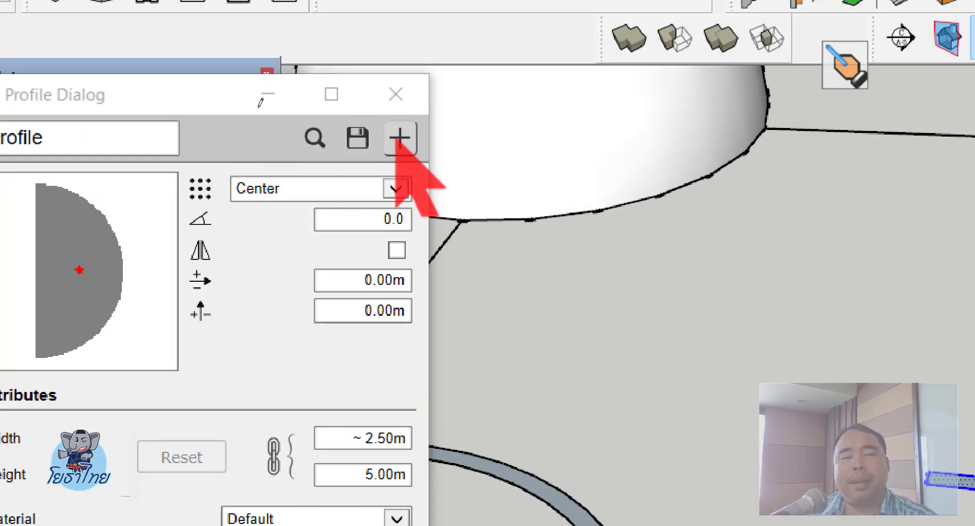
left_click(400, 139)
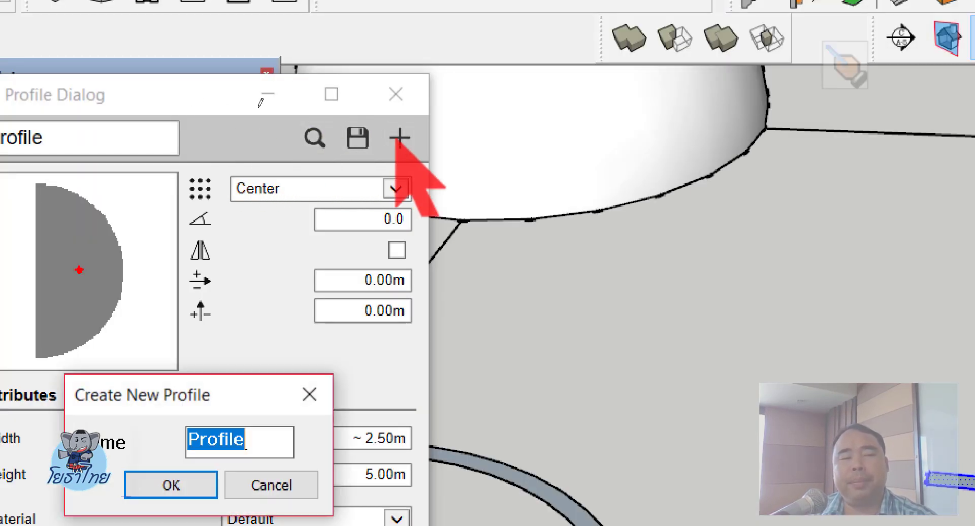
left_click(201, 482)
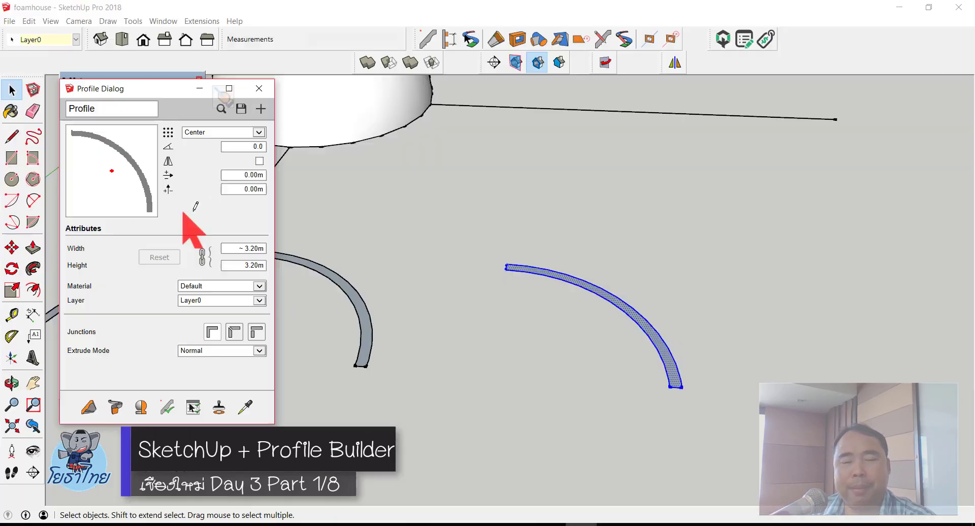
scroll(551, 235, "down", 5)
scroll(540, 218, "up", 3)
scroll(516, 222, "up", 3)
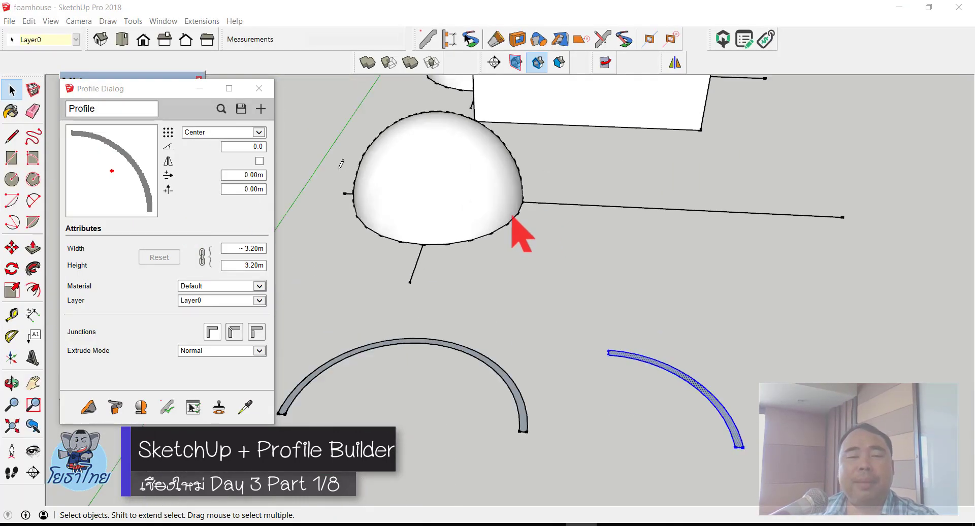
Erase the hemisphere dome, leaving only its crossing axis lines
left_click(33, 110)
left_click(484, 237)
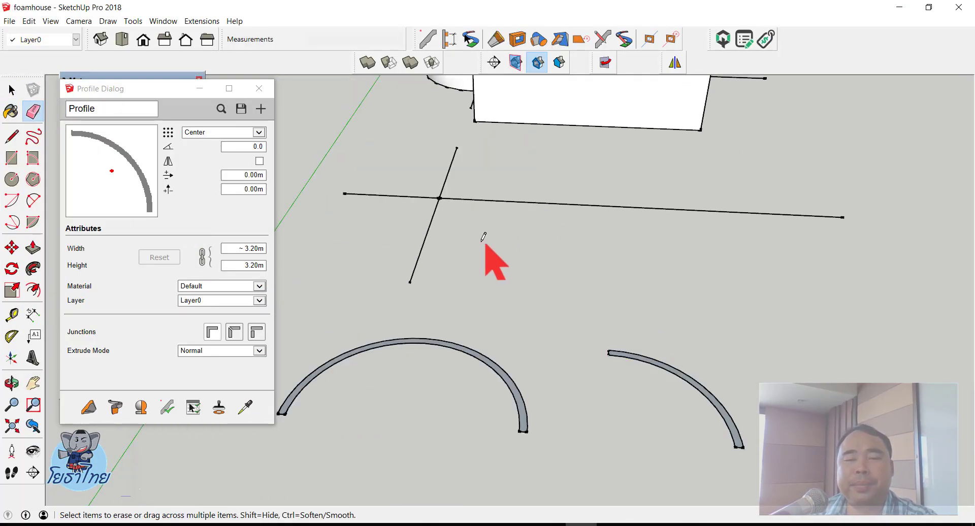
scroll(559, 244, "down", 3)
middle_click_drag(576, 245, 577, 326)
scroll(560, 207, "up", 3)
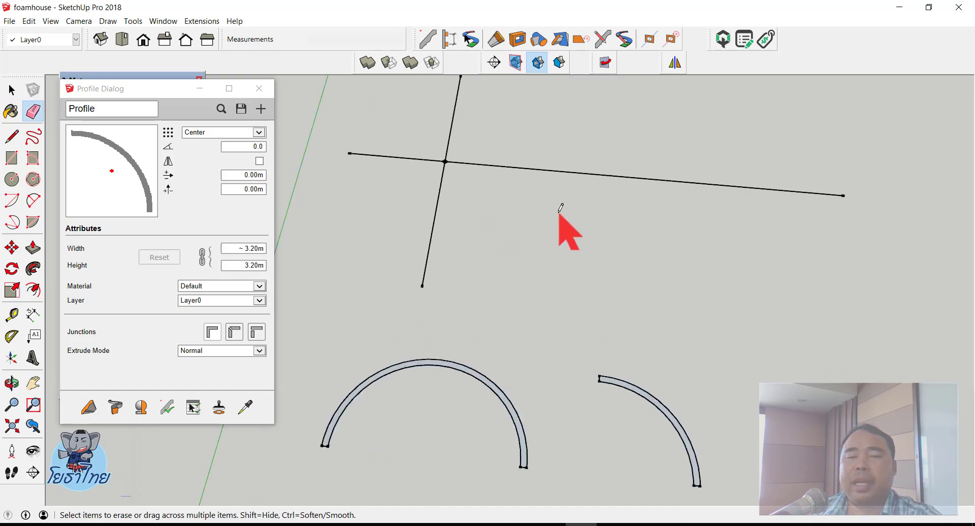
key("space")
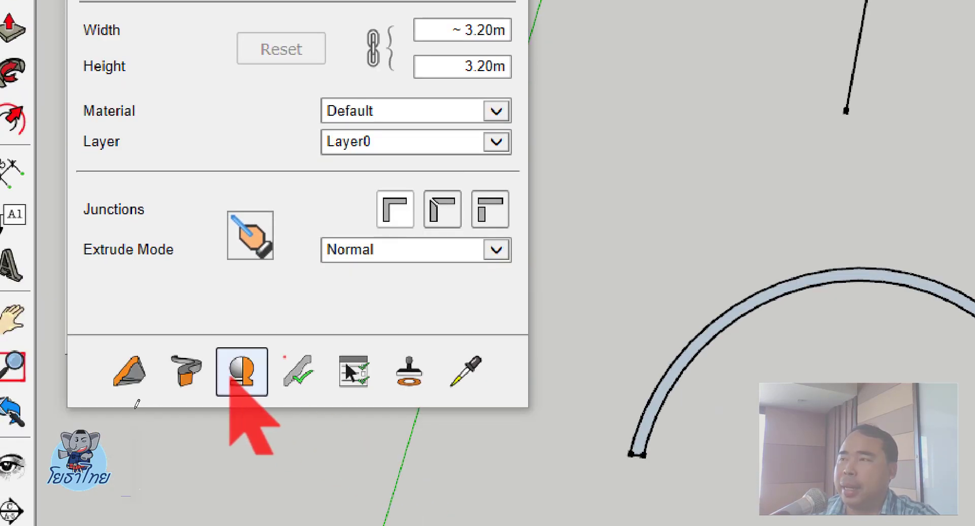
left_click(229, 377)
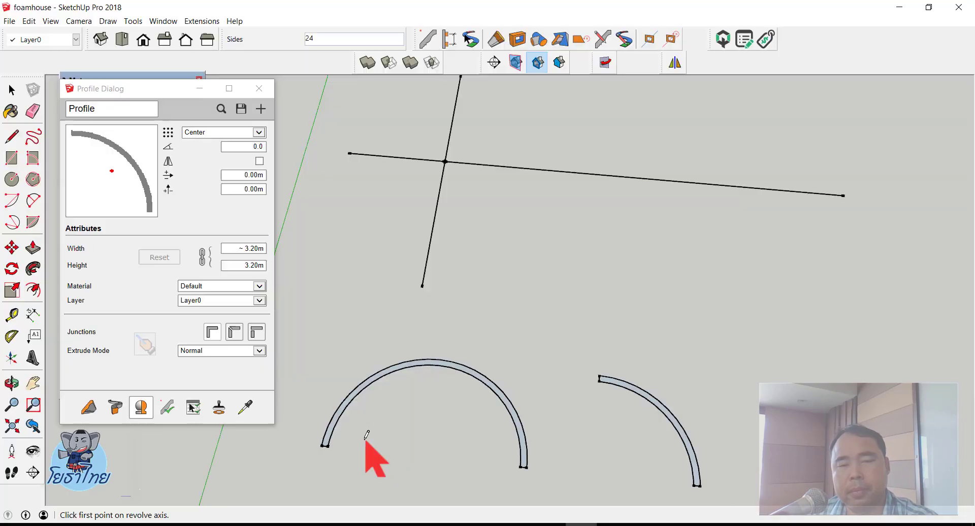
middle_click_drag(367, 433, 339, 261)
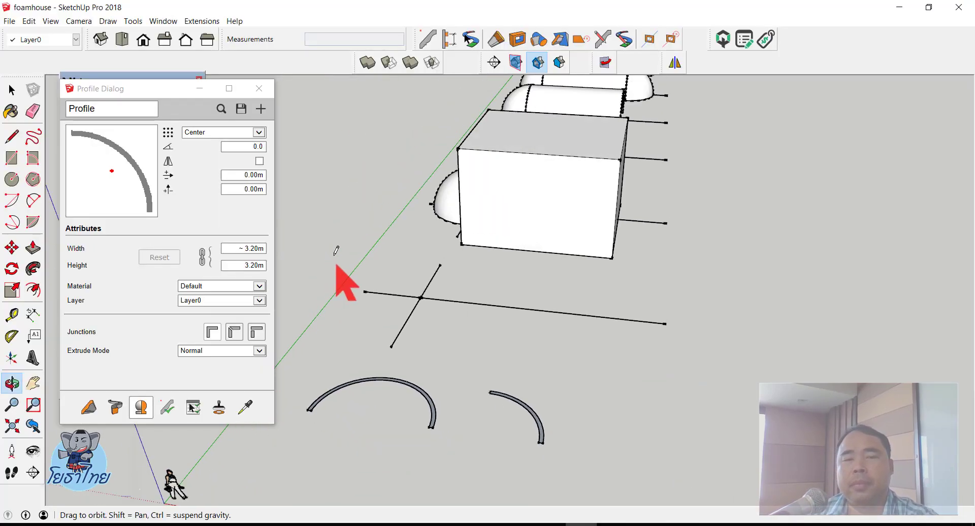
scroll(339, 262, "up", 4)
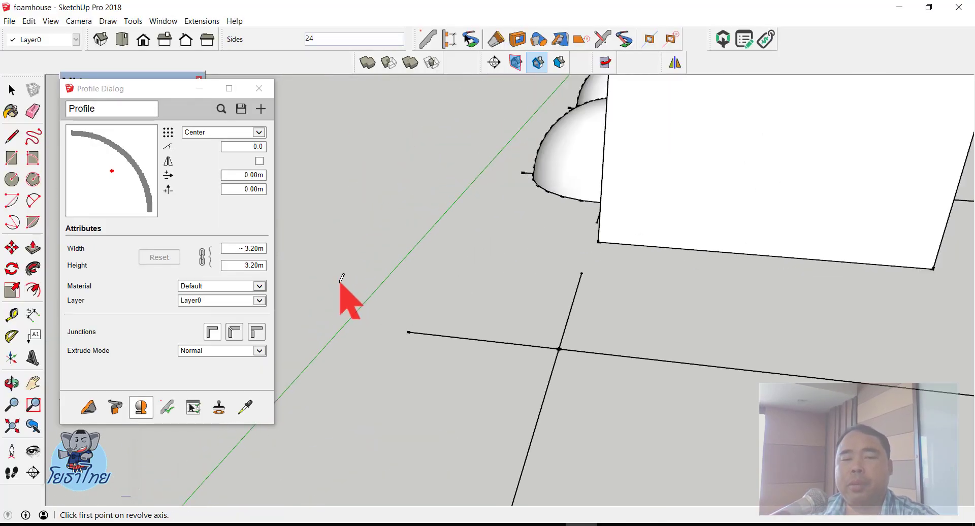
left_click(558, 348)
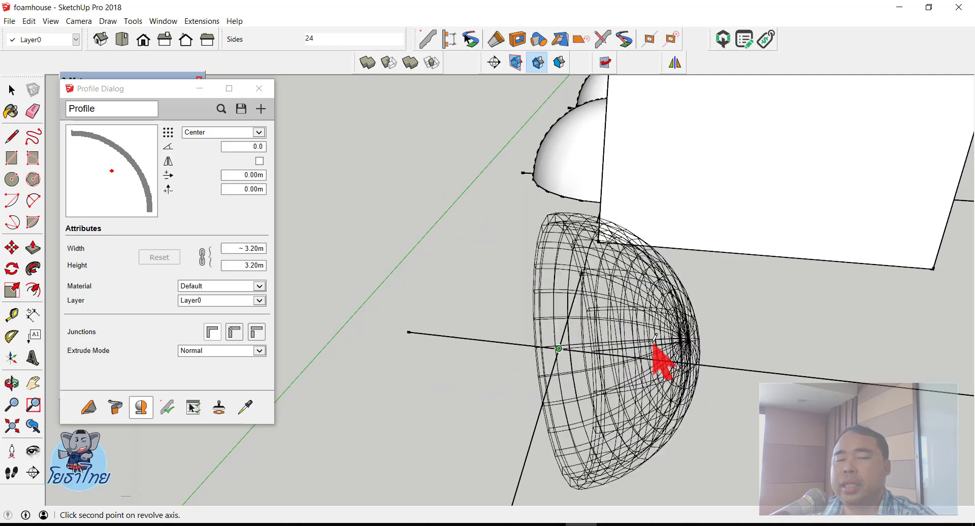
middle_click_drag(658, 352, 587, 374)
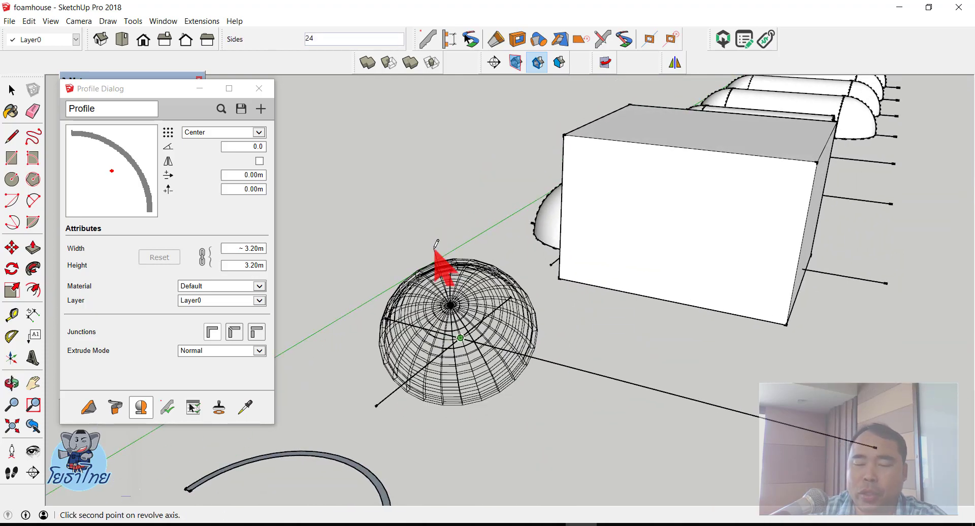
left_click(467, 161)
key("space")
scroll(492, 218, "up", 4)
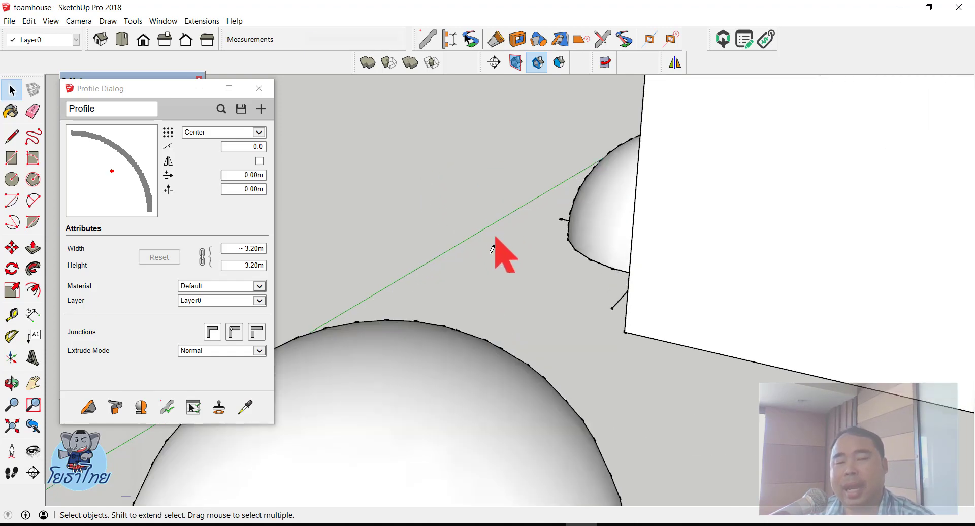
scroll(490, 348, "down", 4)
mouse_move(473, 416)
middle_mouse_down()
mouse_move(461, 460)
mouse_move(416, 165)
mouse_move(452, 409)
mouse_move(441, 267)
middle_mouse_up()
scroll(460, 457, "up", 3)
scroll(443, 294, "up", 1)
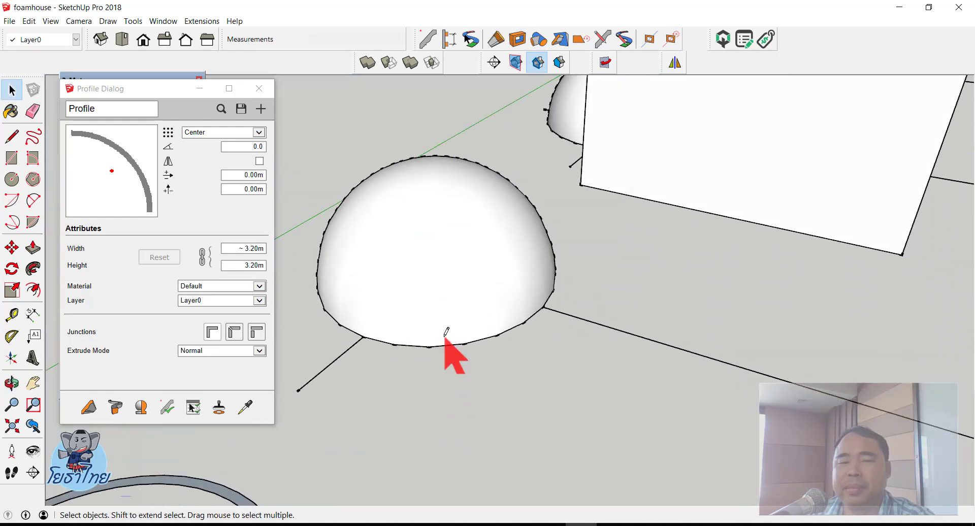
scroll(447, 313, "up", 2)
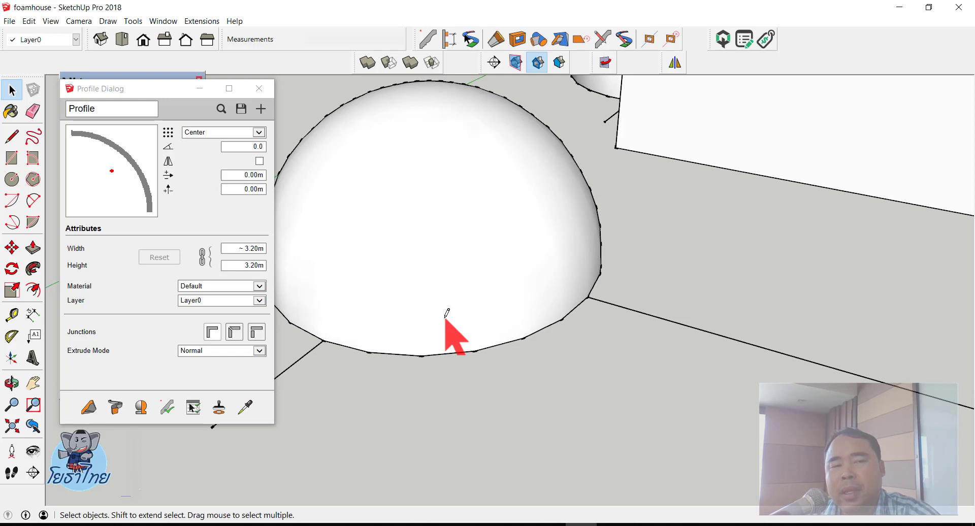
scroll(450, 330, "up", 1)
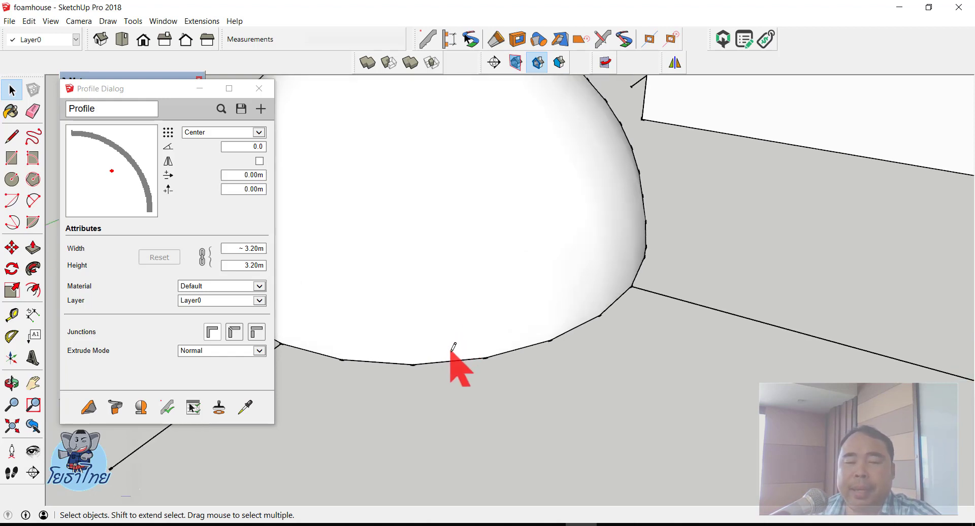
scroll(435, 355, "up", 2)
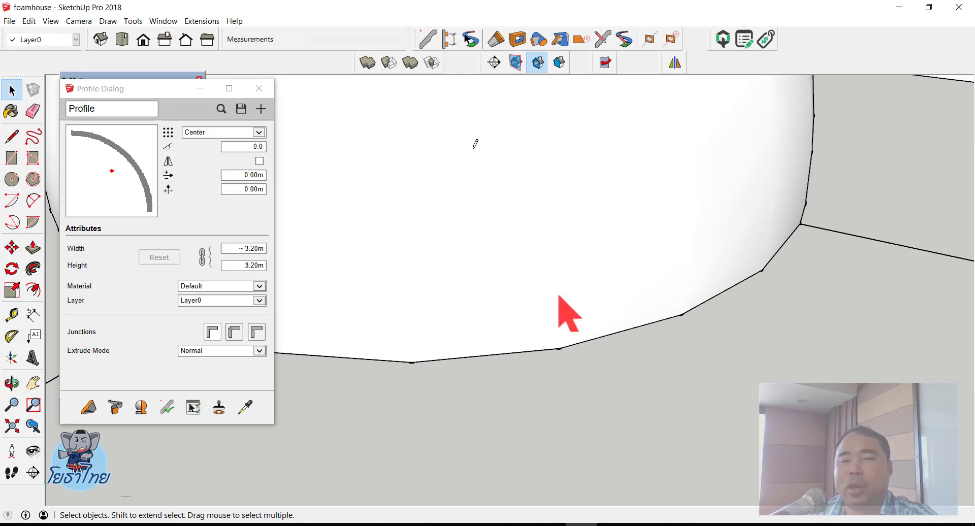
middle_click_drag(427, 162, 555, 229)
key("space")
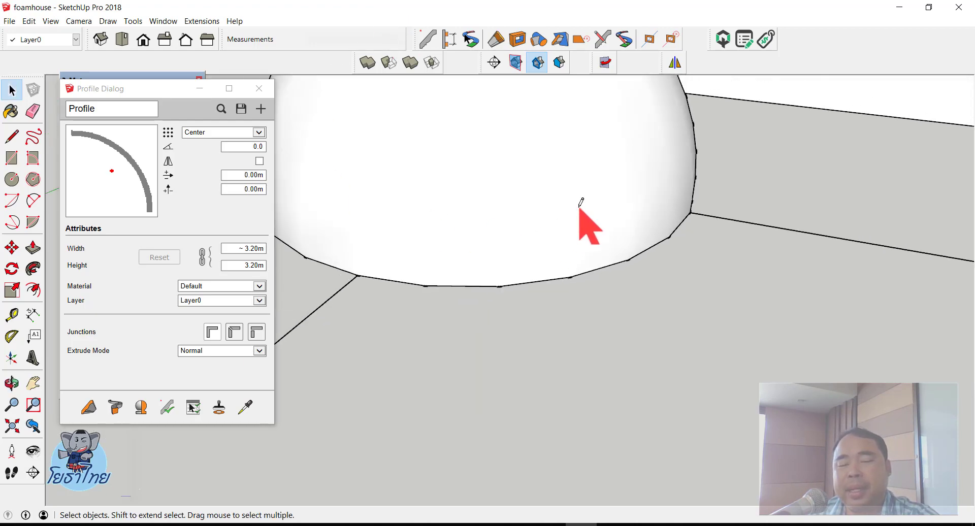
scroll(569, 238, "down", 3)
scroll(562, 200, "down", 2)
scroll(560, 145, "up", 3)
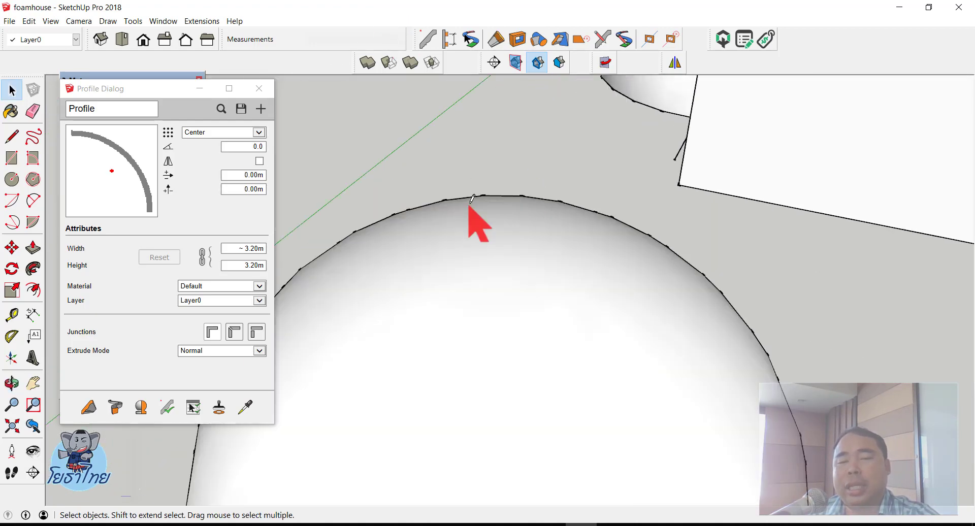
scroll(594, 272, "down", 2)
scroll(616, 283, "down", 2)
scroll(665, 272, "down", 2)
mouse_move(682, 259)
middle_mouse_down()
mouse_move(640, 163)
mouse_move(762, 170)
middle_mouse_up()
scroll(639, 133, "up", 3)
scroll(639, 133, "up", 3)
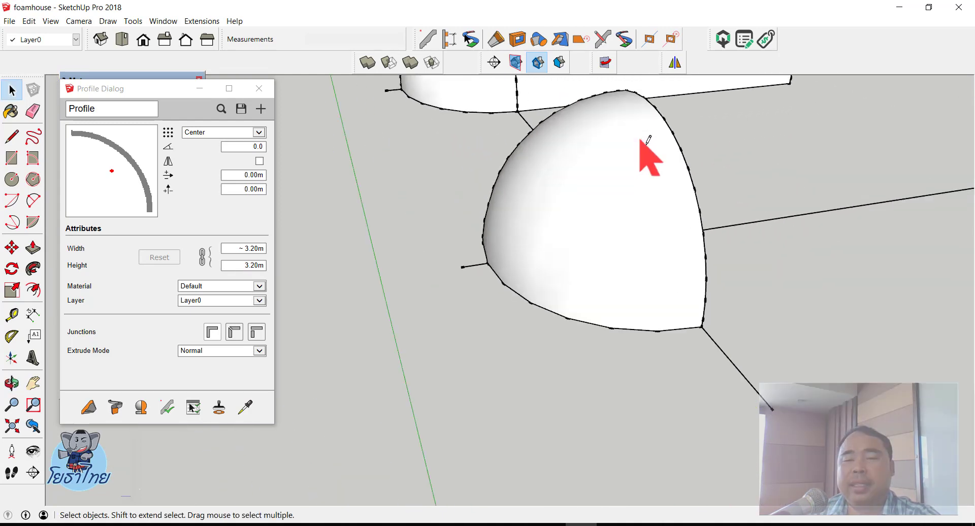
mouse_move(644, 144)
middle_mouse_down()
mouse_move(561, 251)
mouse_move(330, 218)
mouse_move(620, 252)
middle_mouse_up()
scroll(523, 224, "down", 3)
scroll(502, 209, "down", 2)
scroll(608, 254, "up", 2)
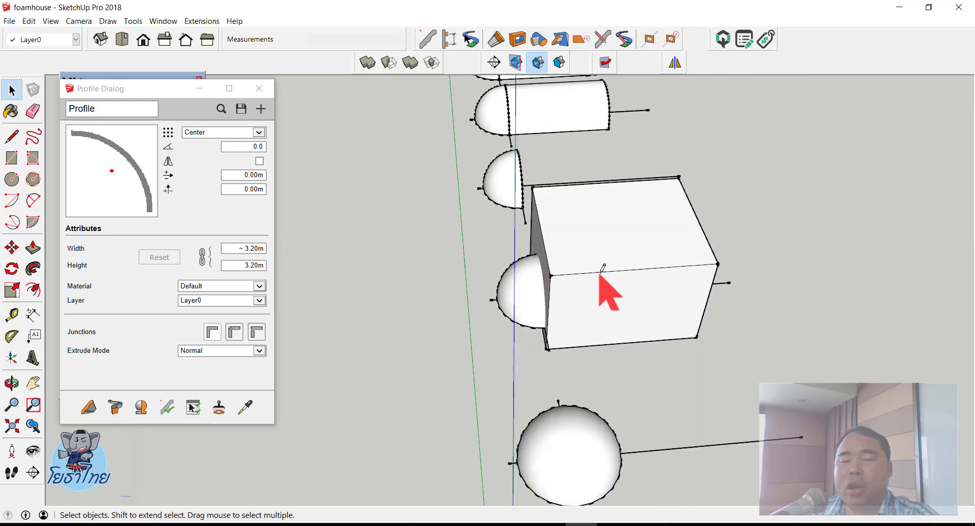
left_click(608, 253)
Move the Profile Dialog aside and show the Entity Info panel
scroll(608, 279, "up", 3)
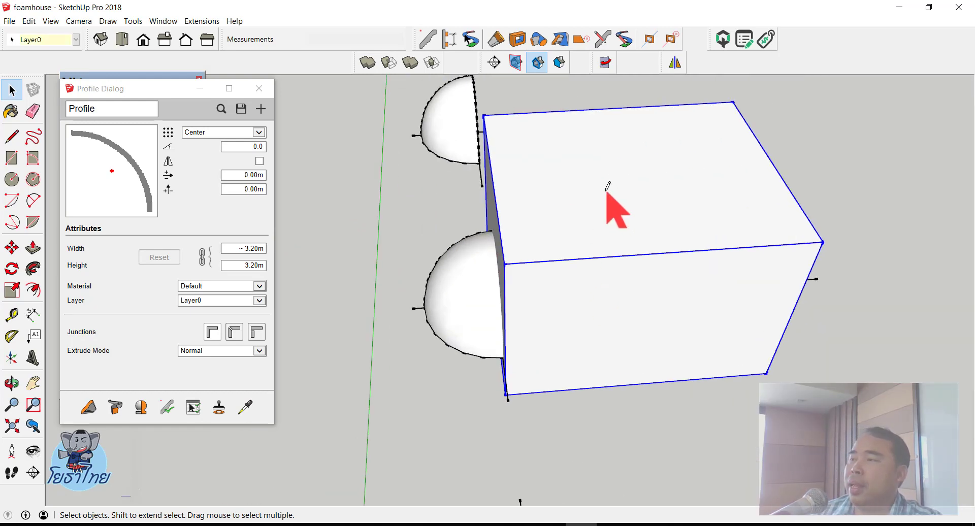
left_click_drag(114, 88, 225, 148)
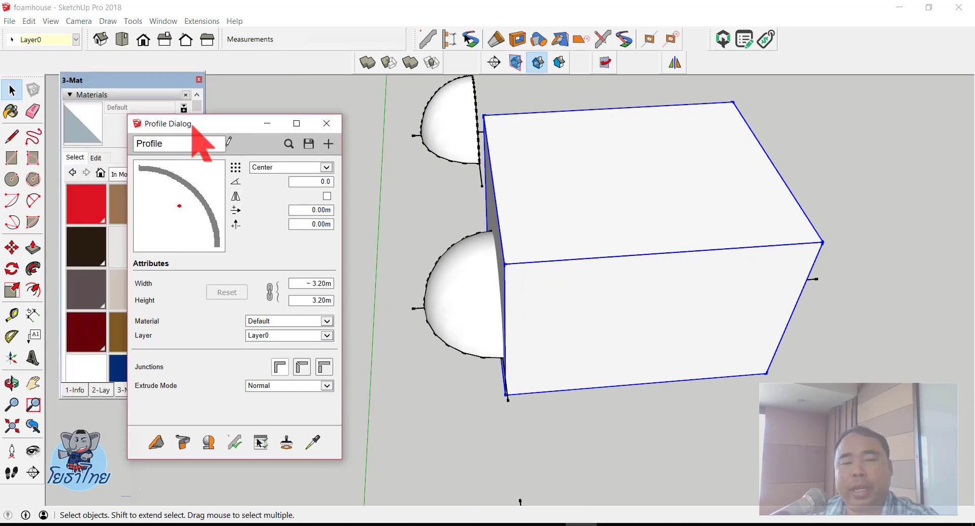
left_click(74, 389)
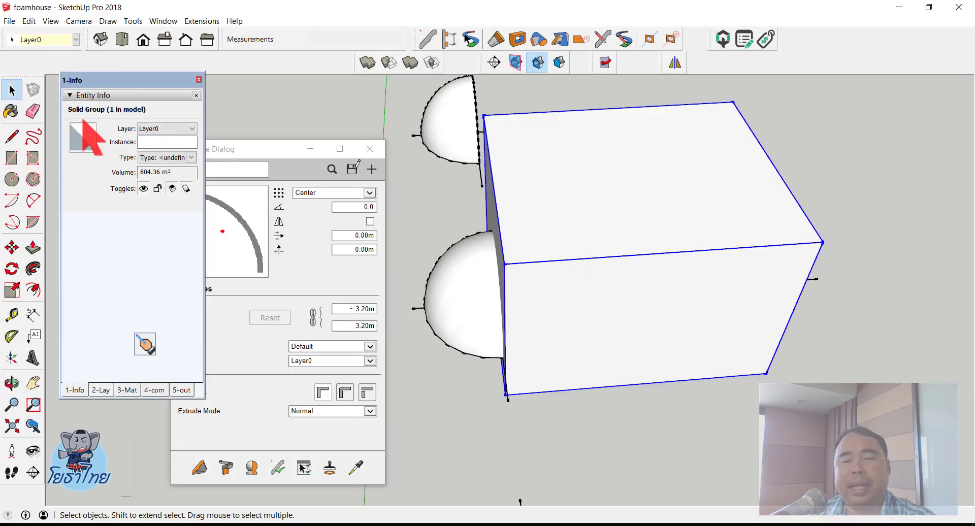
Select the hemisphere and the box to compare their volumes, 11.92 m³ and 804.36 m³
mouse_move(599, 214)
middle_mouse_down()
mouse_move(421, 2)
mouse_move(453, 303)
middle_mouse_up()
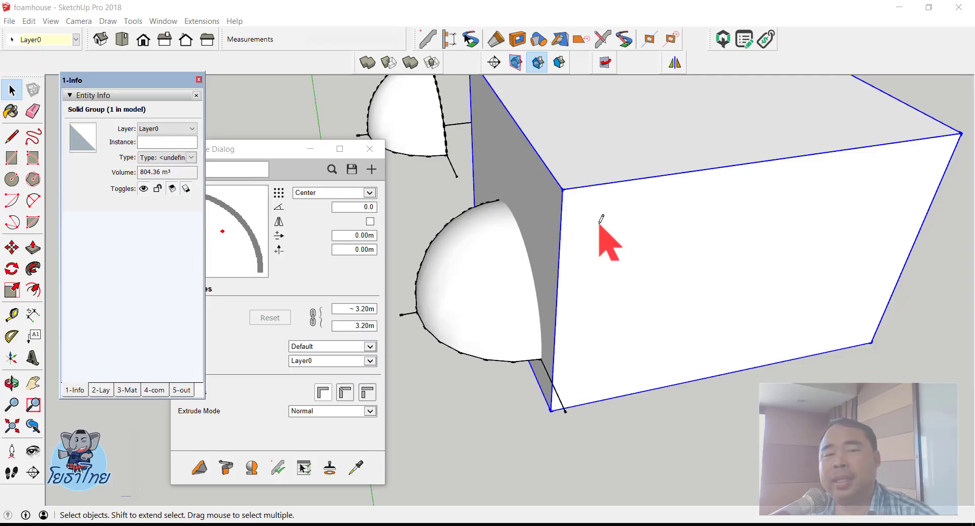
scroll(599, 239, "down", 2)
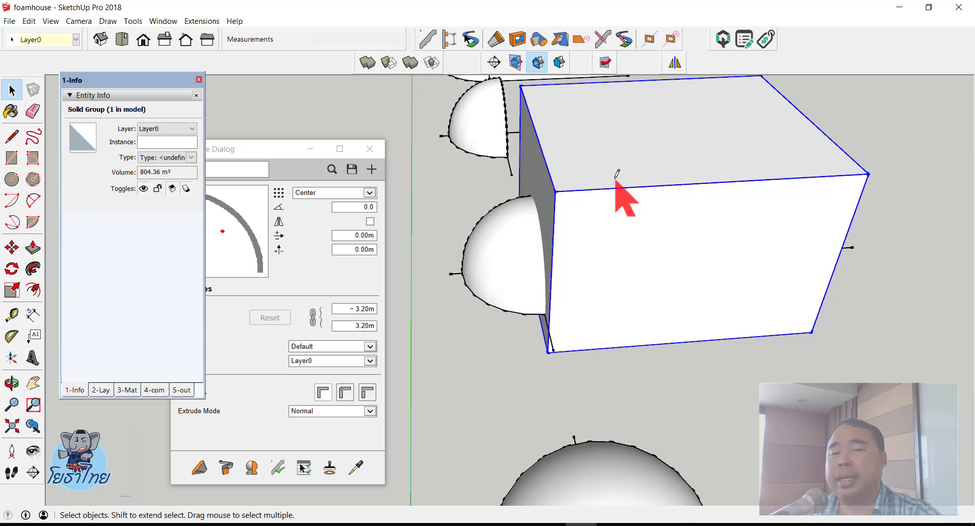
scroll(577, 135, "up", 2)
scroll(496, 135, "down", 2)
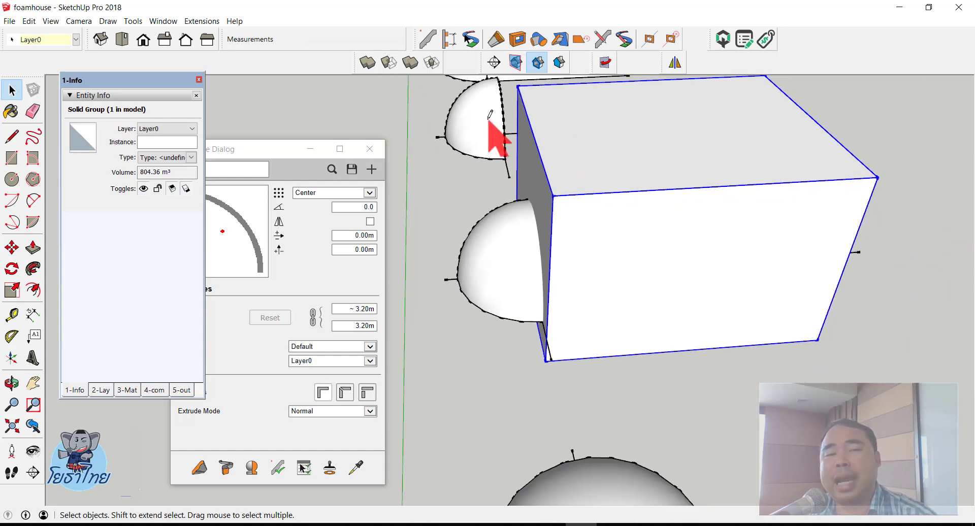
left_click(509, 231)
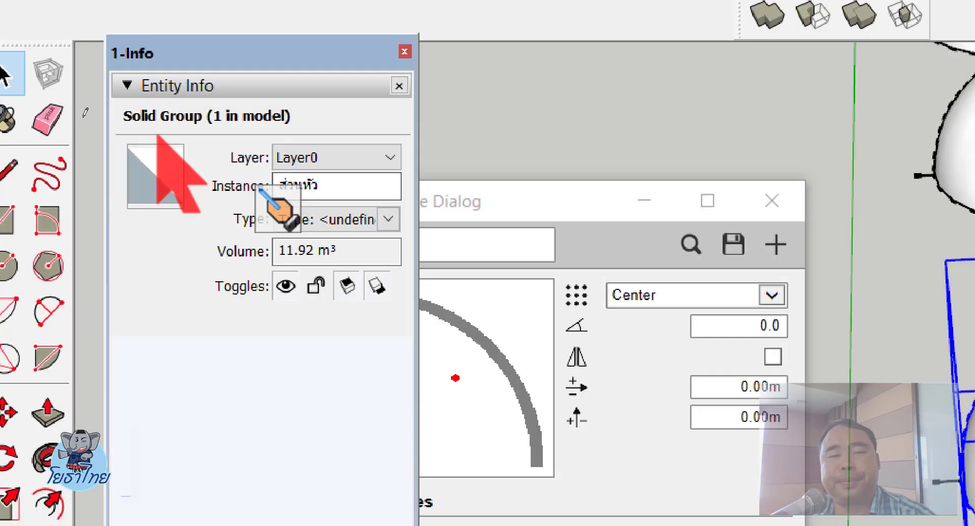
left_click(582, 224)
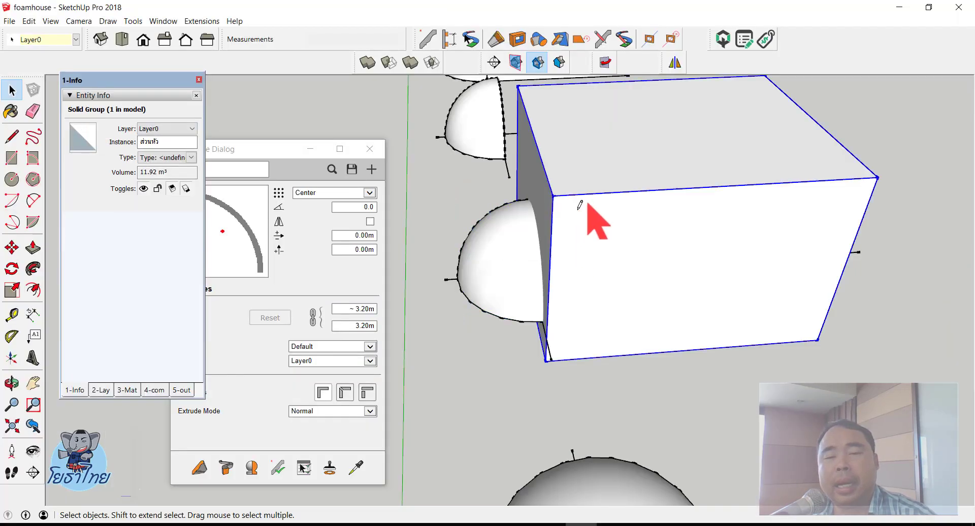
left_click(536, 247)
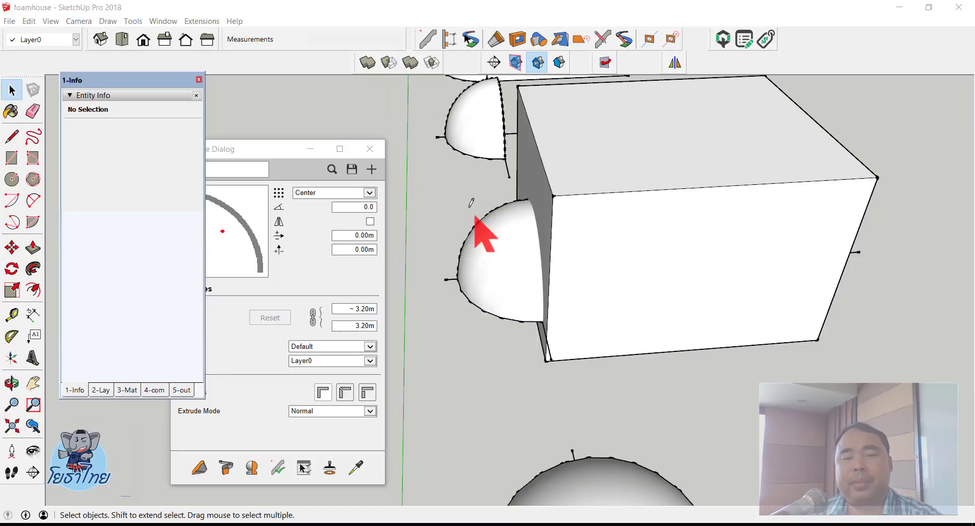
Activate Subtract and confirm the Eneroth Solid Tools toolbar is enabled under View > Toolbars
left_click(391, 61)
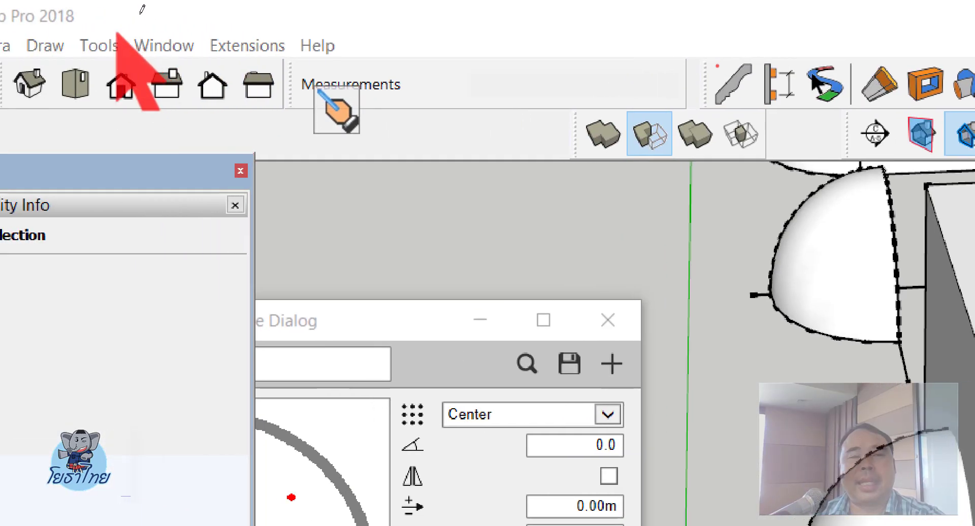
left_click(95, 45)
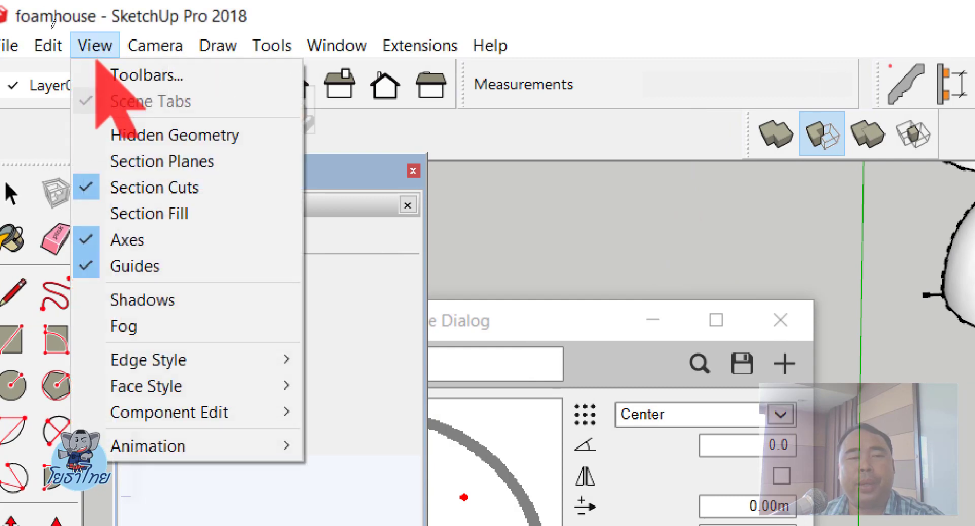
left_click(132, 74)
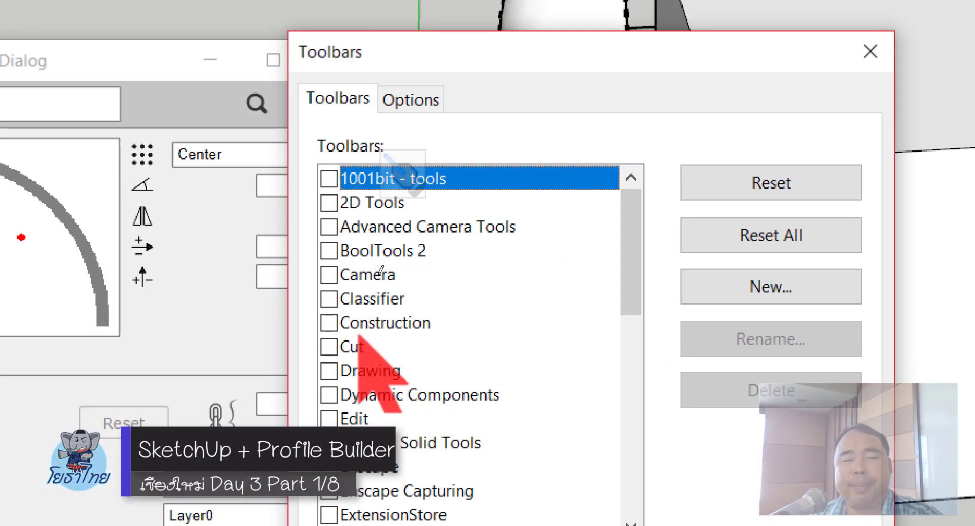
scroll(373, 238, "down", 1)
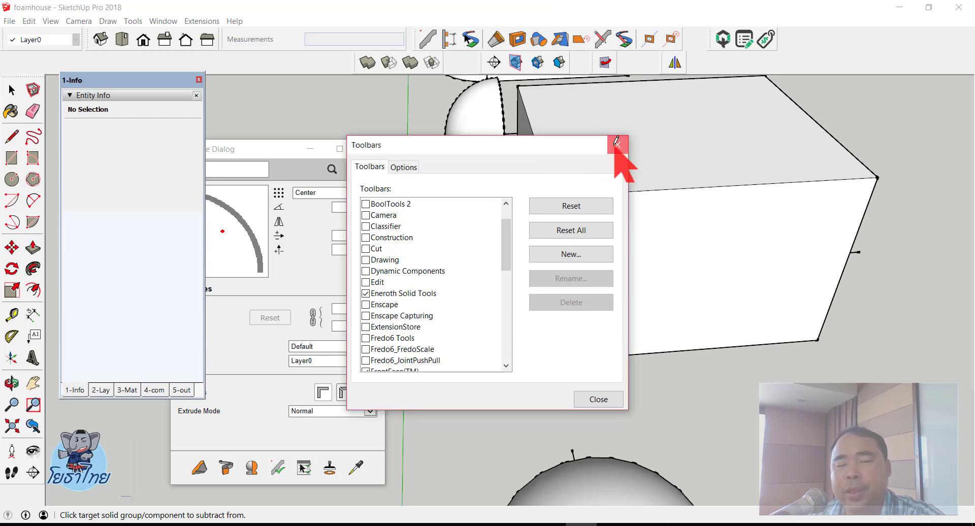
left_click(617, 143)
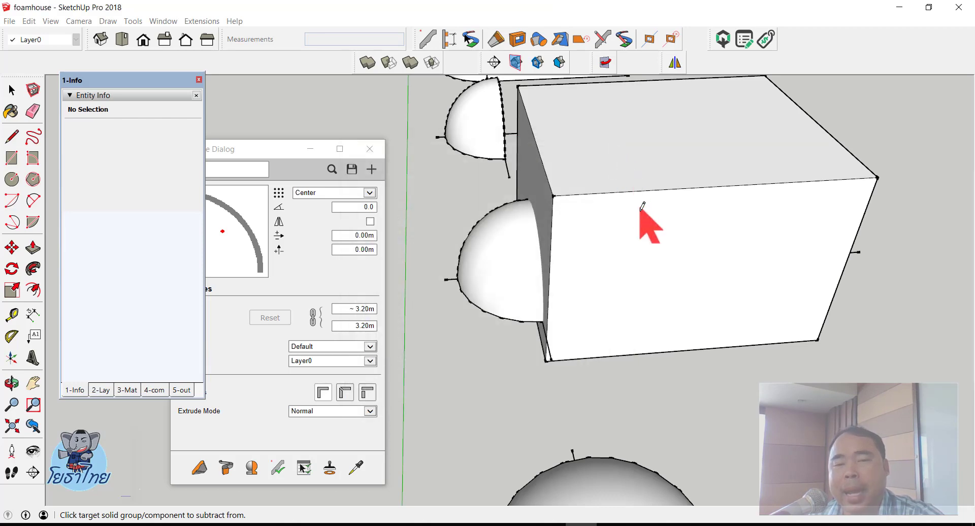
Subtract the box from the hemisphere, cutting it from 11.92 m³ to 5.96 m³
left_click(515, 243)
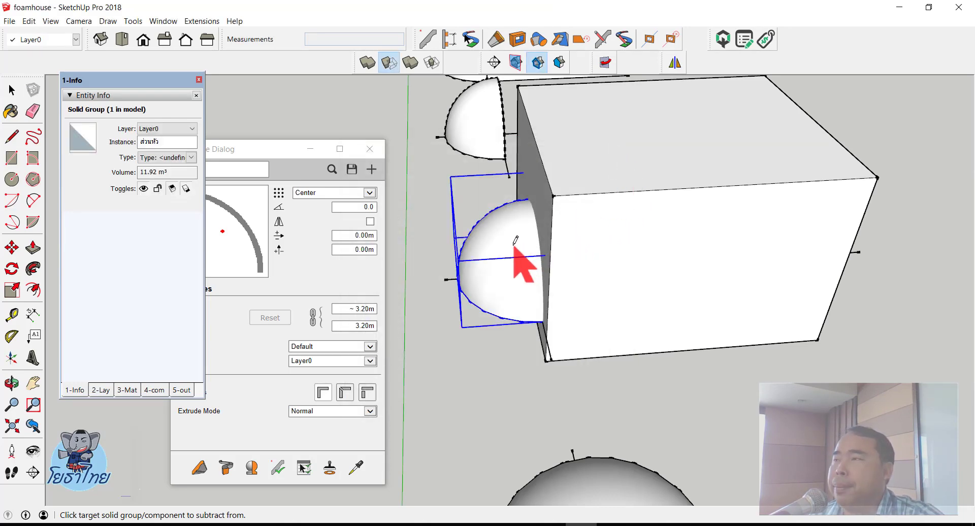
left_click(609, 219)
middle_click_drag(612, 239, 446, 295)
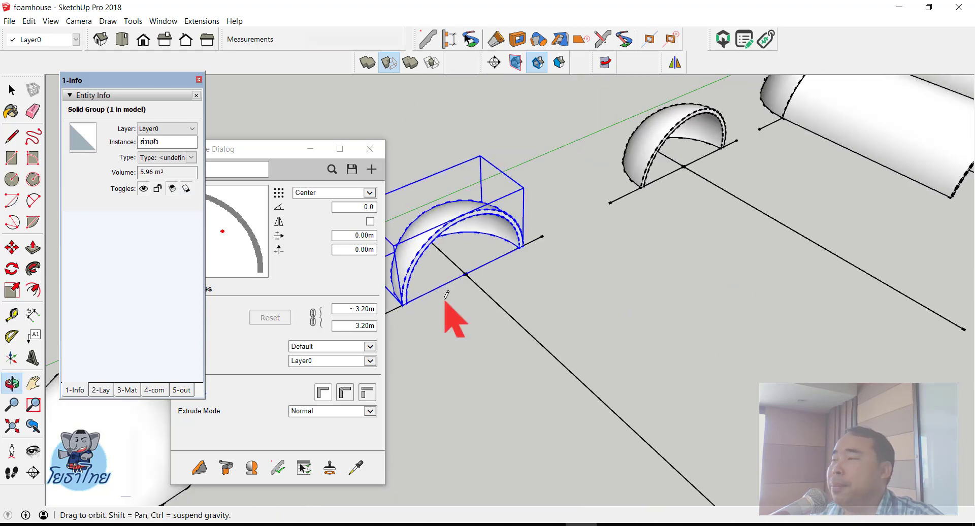
scroll(457, 295, "down", 3)
scroll(475, 287, "down", 2)
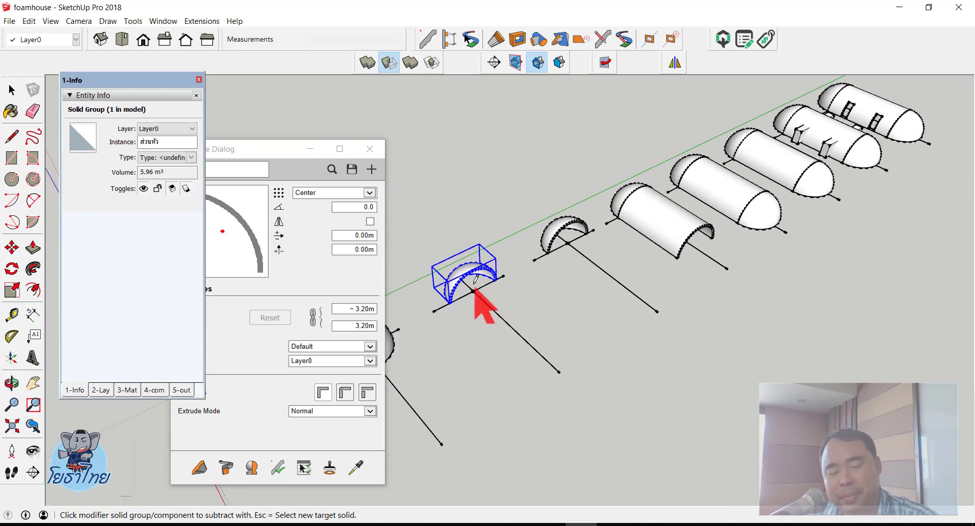
Select the half-cylinder shell, then window-select the upper arc near the origin
key("space")
scroll(691, 264, "down", 3)
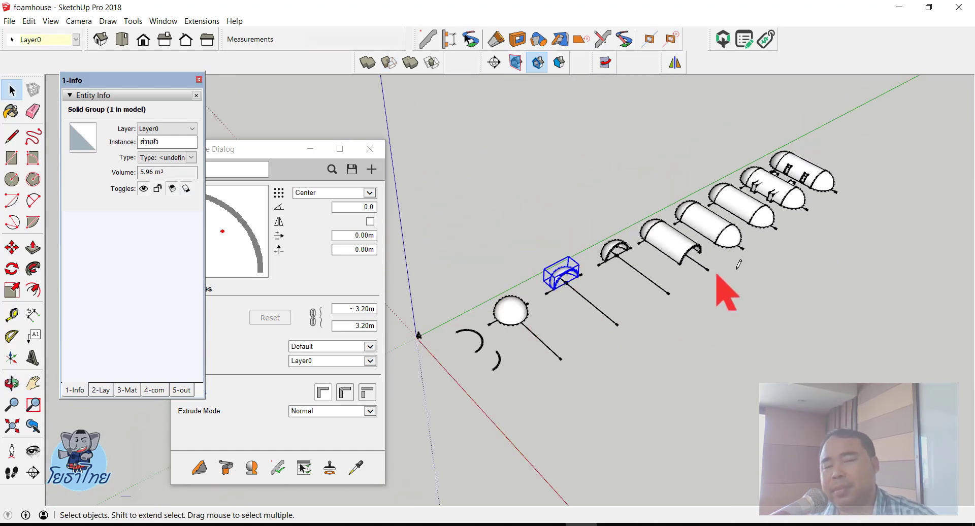
left_click(589, 262)
scroll(625, 251, "up", 2)
scroll(801, 294, "up", 2)
scroll(635, 207, "up", 2)
middle_click_drag(635, 207, 499, 175)
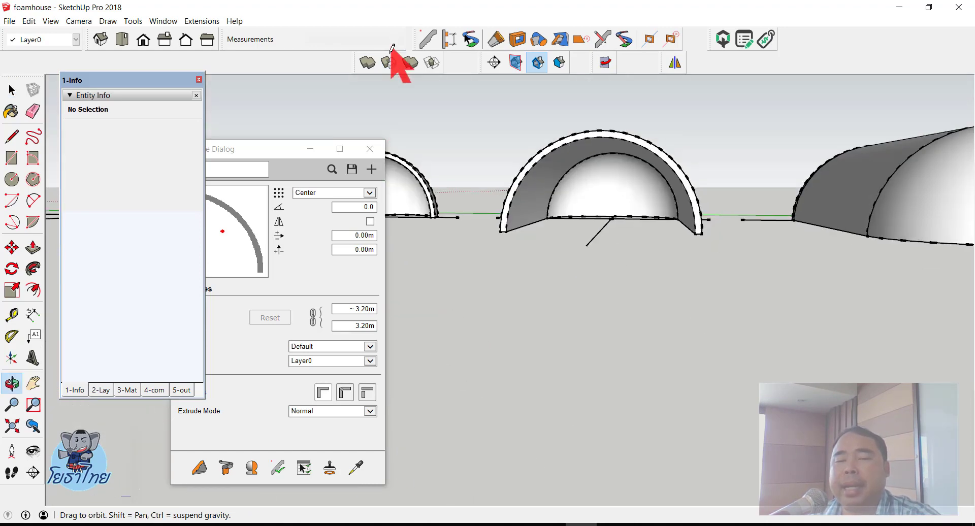
left_click(618, 186)
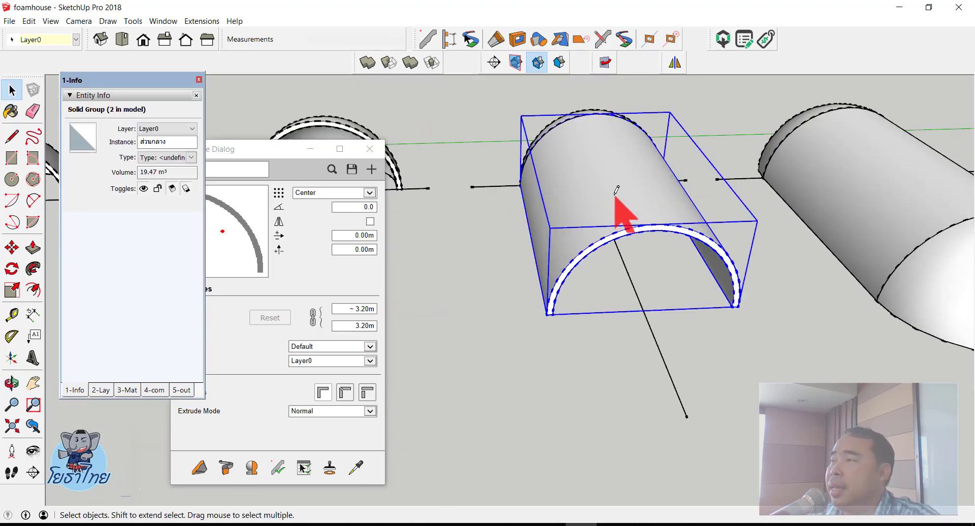
scroll(613, 186, "down", 2)
scroll(654, 196, "down", 3)
scroll(788, 213, "down", 2)
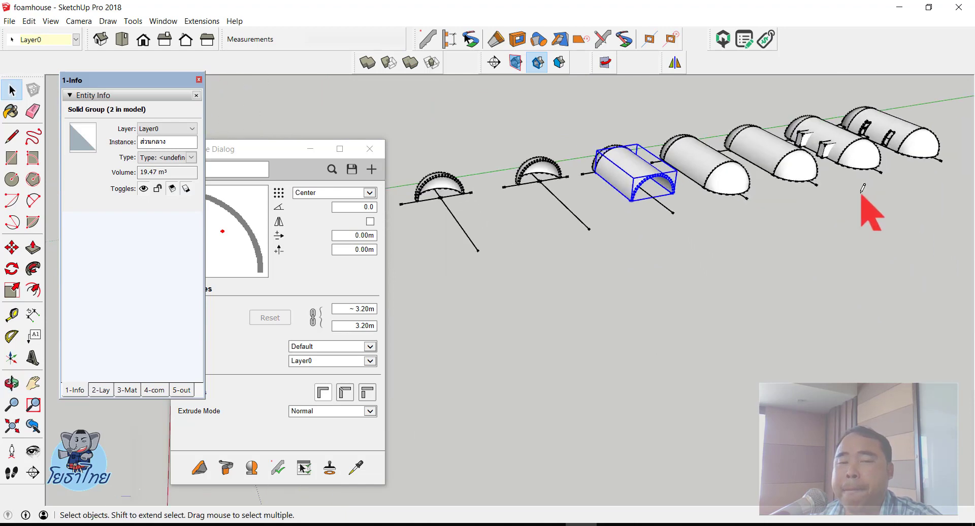
scroll(871, 214, "down", 2)
scroll(663, 231, "up", 1)
scroll(598, 236, "up", 2)
scroll(593, 223, "up", 2)
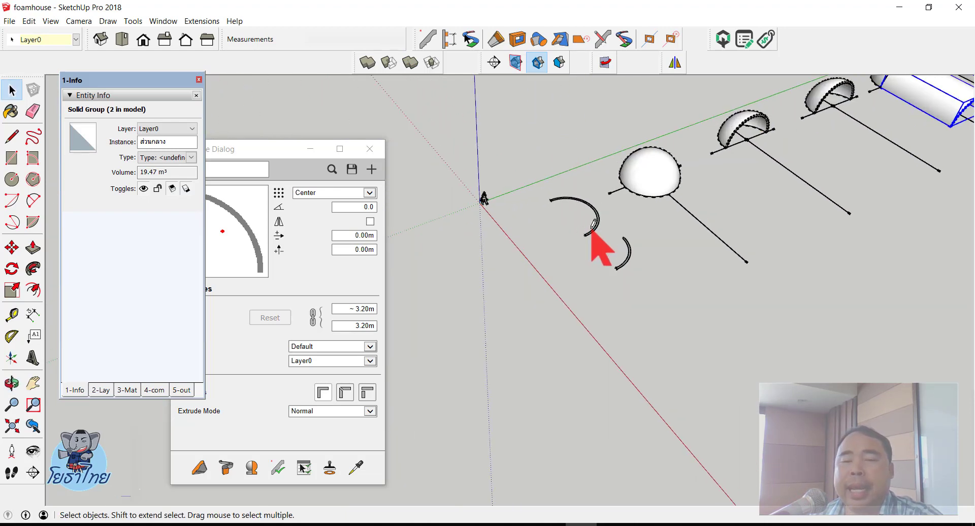
scroll(592, 208, "up", 2)
scroll(679, 148, "up", 1)
left_click_drag(425, 170, 602, 305)
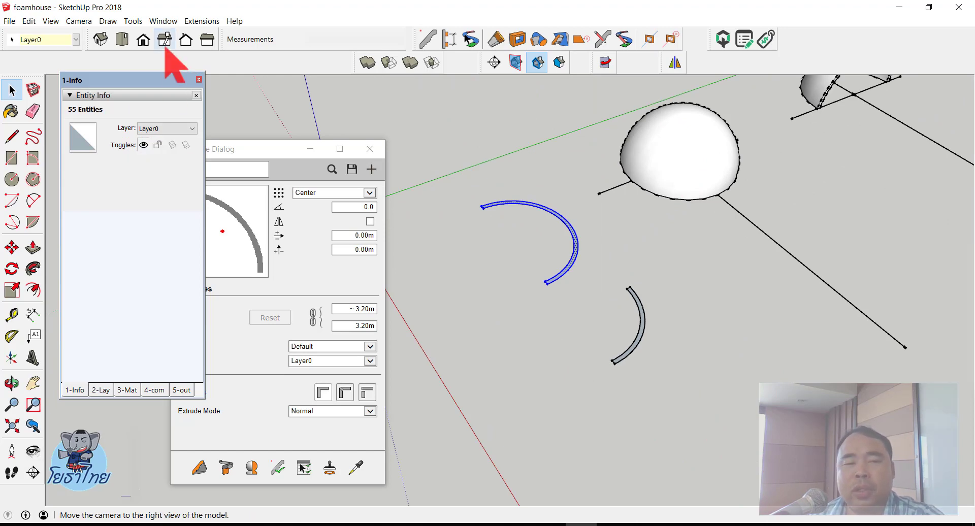
Save the selected arc as a new profile named Profile, anchored at Bottom-Middle
left_click(302, 150)
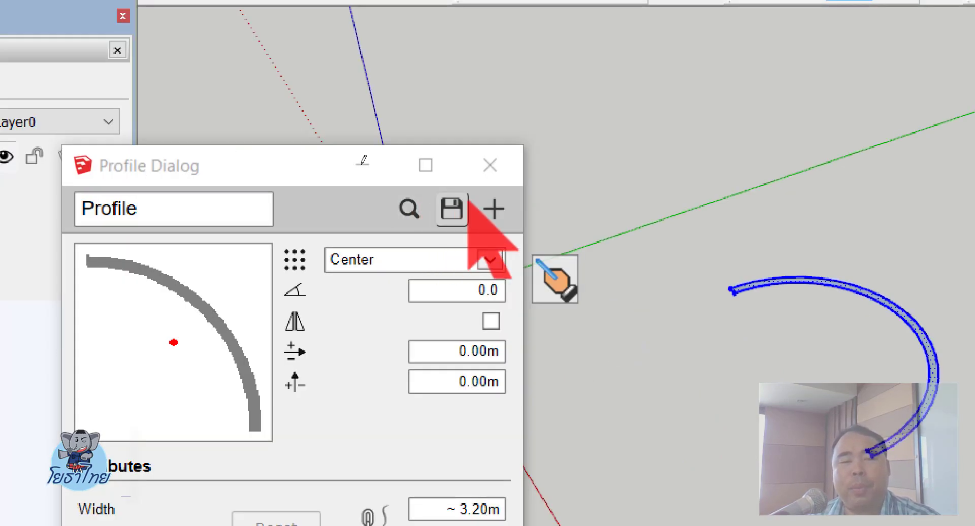
left_click(371, 169)
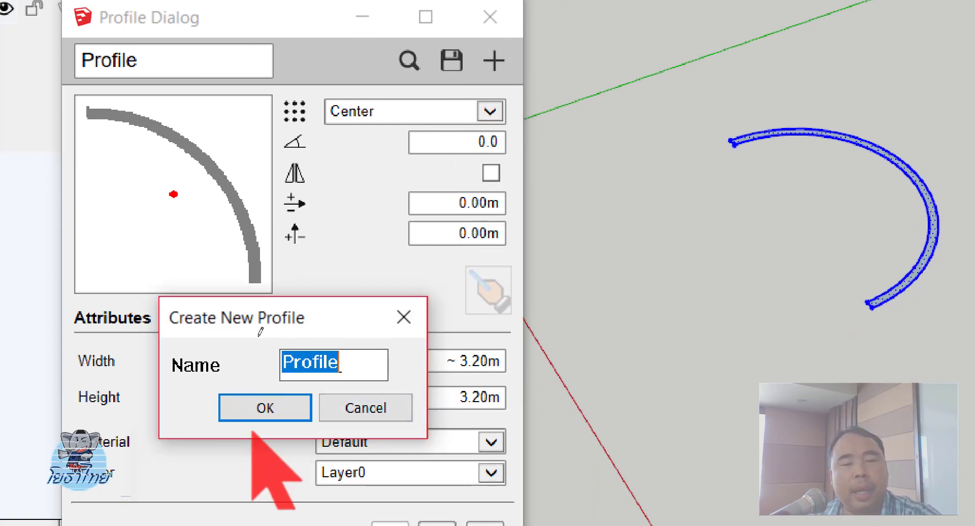
left_click(265, 407)
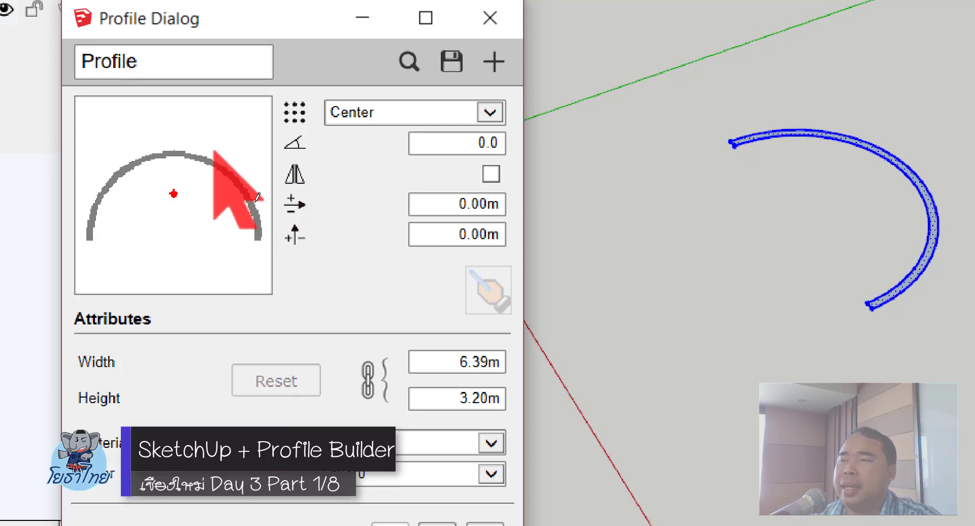
left_click(337, 143)
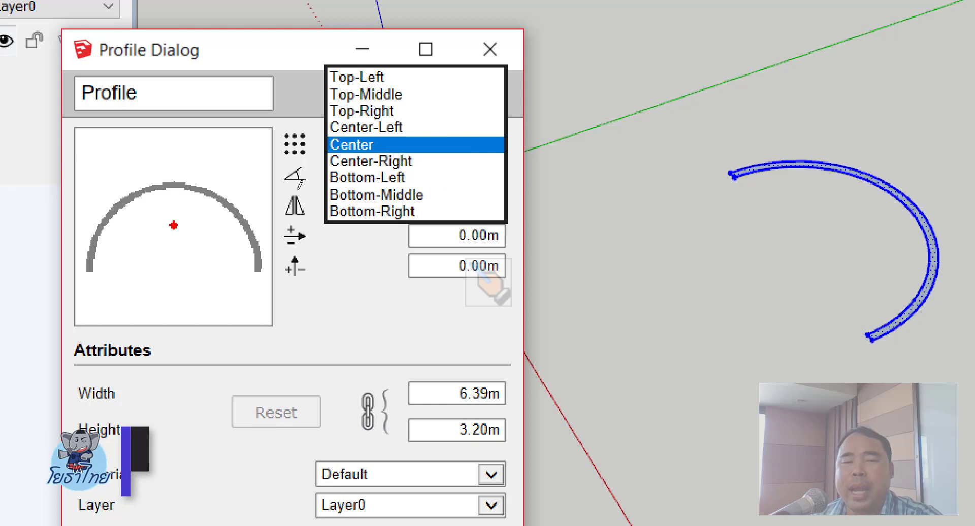
left_click(369, 195)
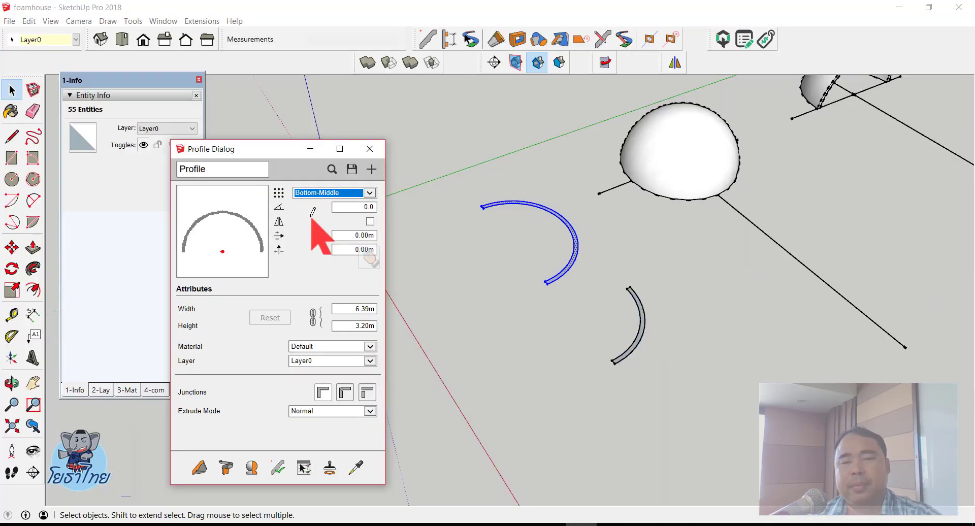
Zoom in on the hollow subtracted half-dome in the row of members
scroll(524, 259, "down", 3)
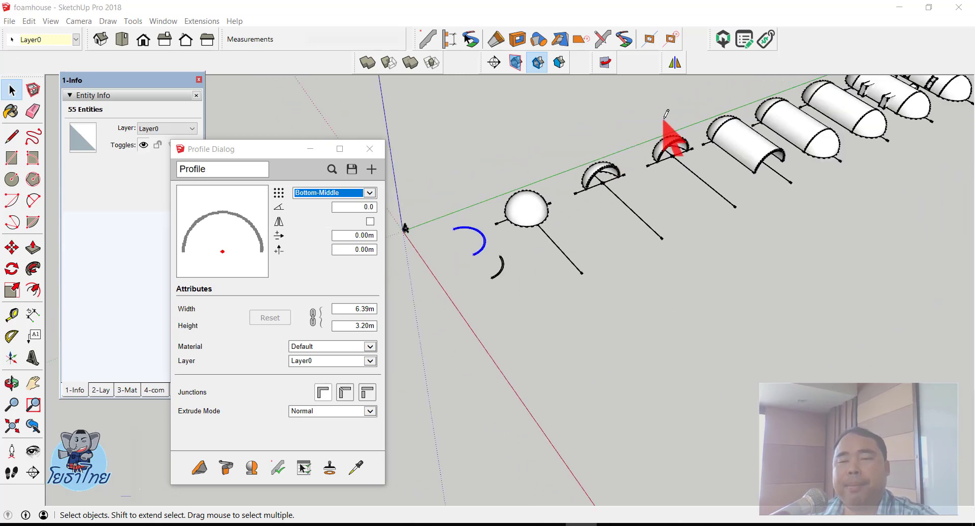
scroll(679, 147, "up", 3)
scroll(671, 168, "up", 2)
scroll(677, 183, "up", 2)
scroll(677, 182, "up", 3)
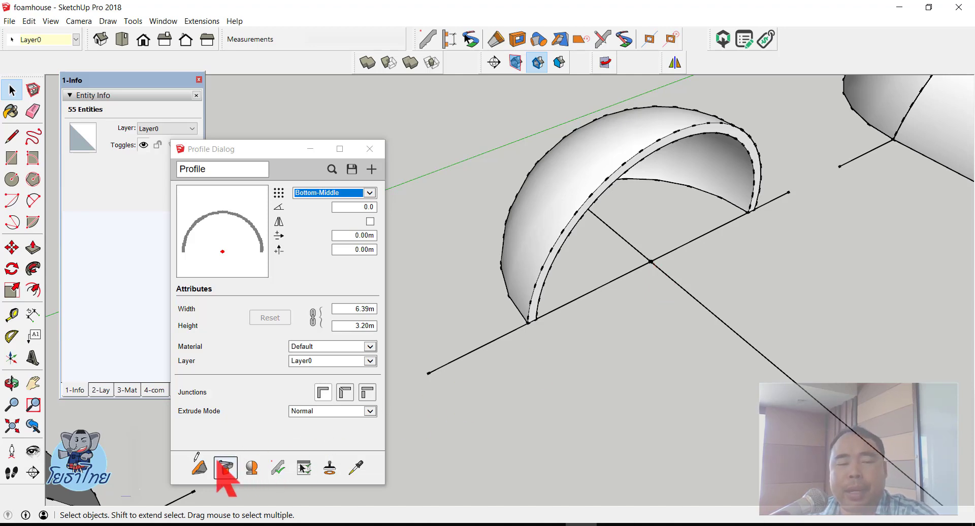
Extrude the arc profile along a path from the axis origin into a half-cylinder vault
left_click(199, 467)
left_click(650, 261)
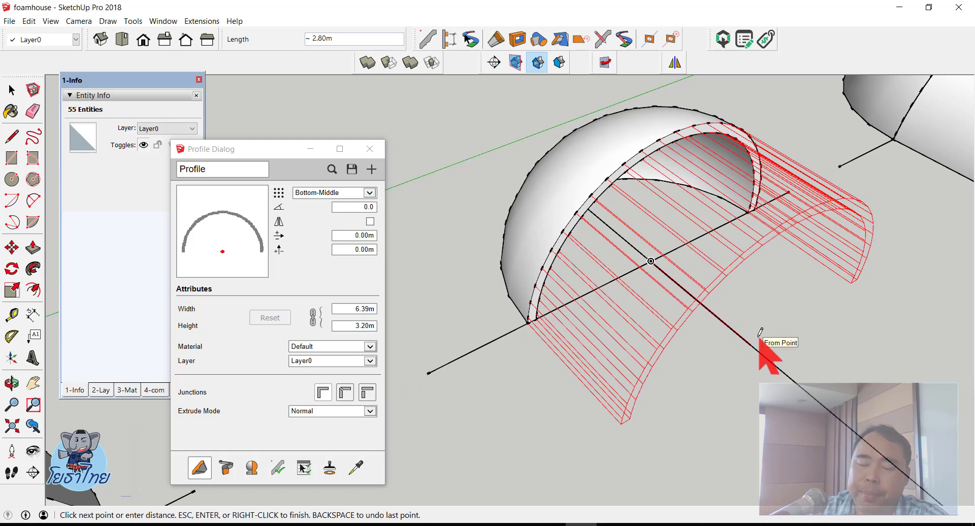
key("Return")
key("Return")
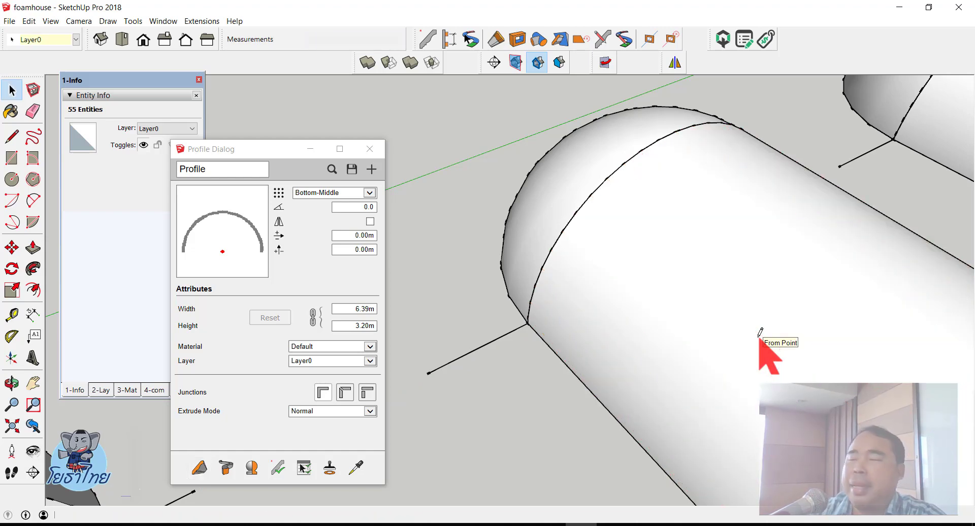
scroll(758, 333, "down", 3)
scroll(708, 326, "down", 5)
Orbit to a low view of the vault tunnels, looking at the dome tunnel from the front
mouse_move(692, 331)
middle_mouse_down()
mouse_move(577, 153)
mouse_move(527, 188)
middle_mouse_up()
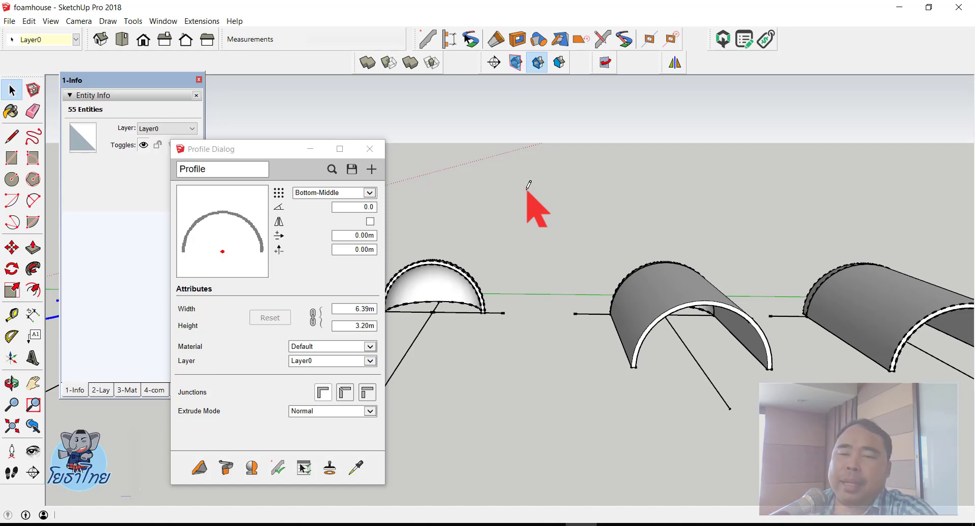
mouse_move(527, 189)
middle_mouse_down()
mouse_move(616, 300)
mouse_move(627, 200)
mouse_move(514, 193)
middle_mouse_up()
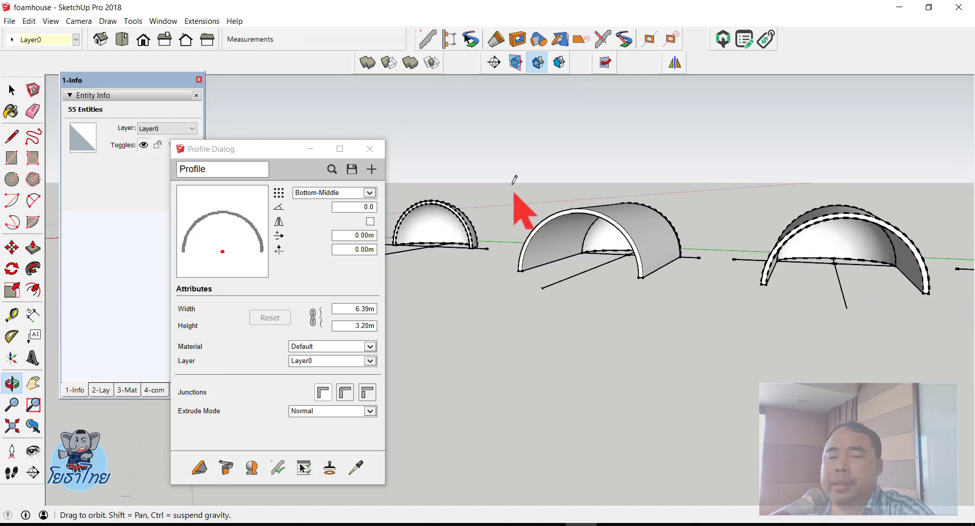
scroll(514, 182, "up", 2)
mouse_move(598, 130)
middle_mouse_down()
mouse_move(663, 198)
mouse_move(648, 252)
mouse_move(674, 265)
middle_mouse_up()
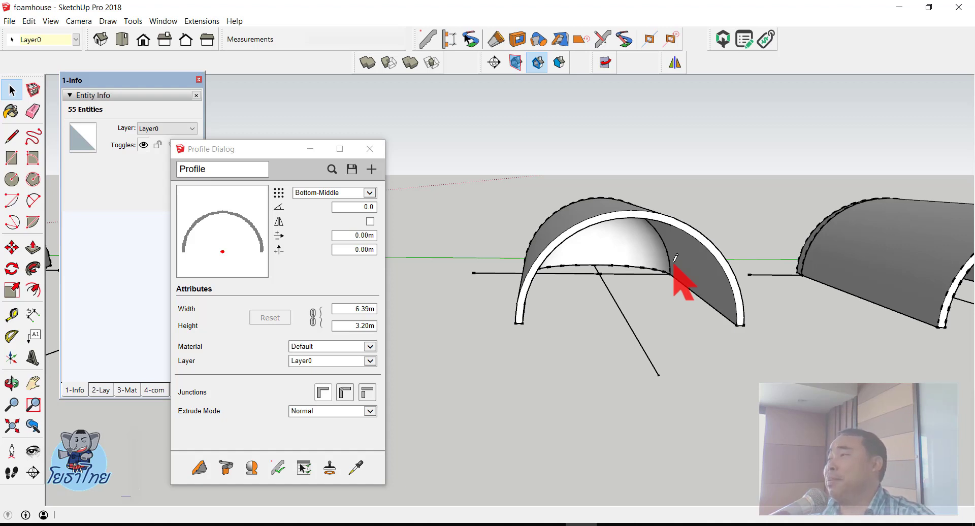
scroll(674, 265, "down", 1)
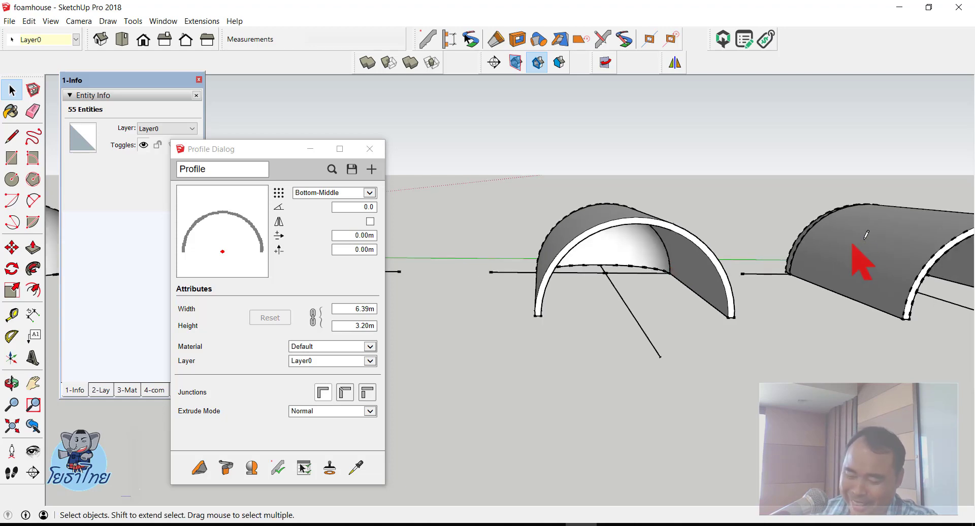
Orbit and zoom around the arches to look along the whole row
left_click(809, 358)
middle_click_drag(810, 359, 668, 294)
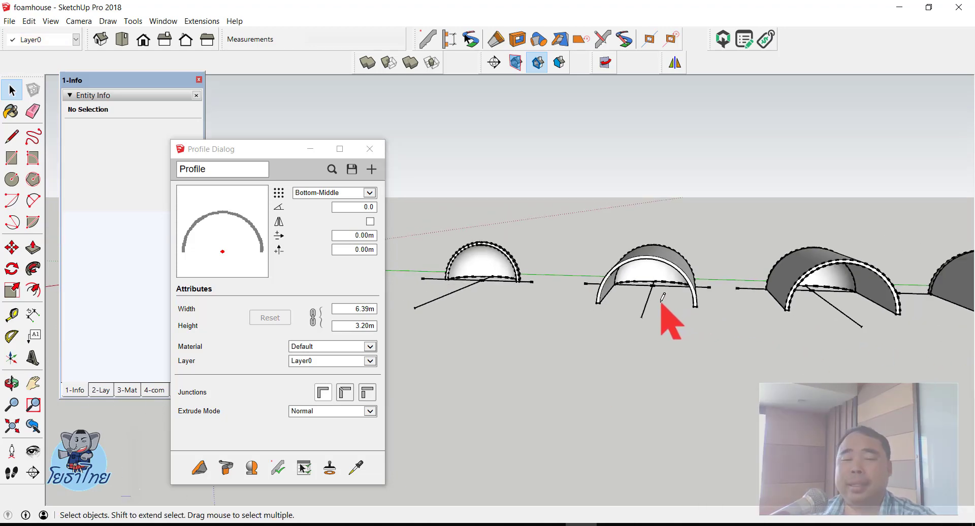
scroll(655, 284, "up", 2)
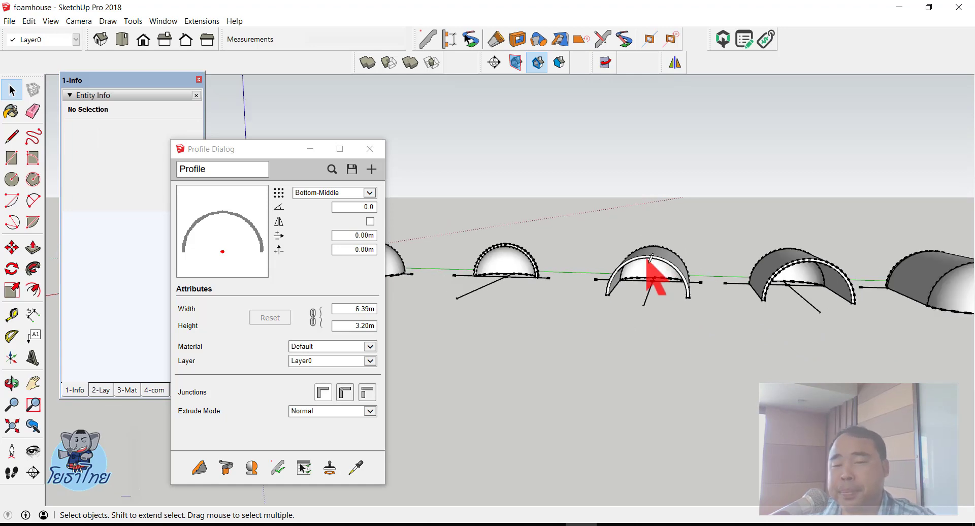
scroll(696, 272, "up", 2)
scroll(783, 283, "up", 2)
scroll(794, 260, "up", 1)
scroll(793, 260, "up", 2)
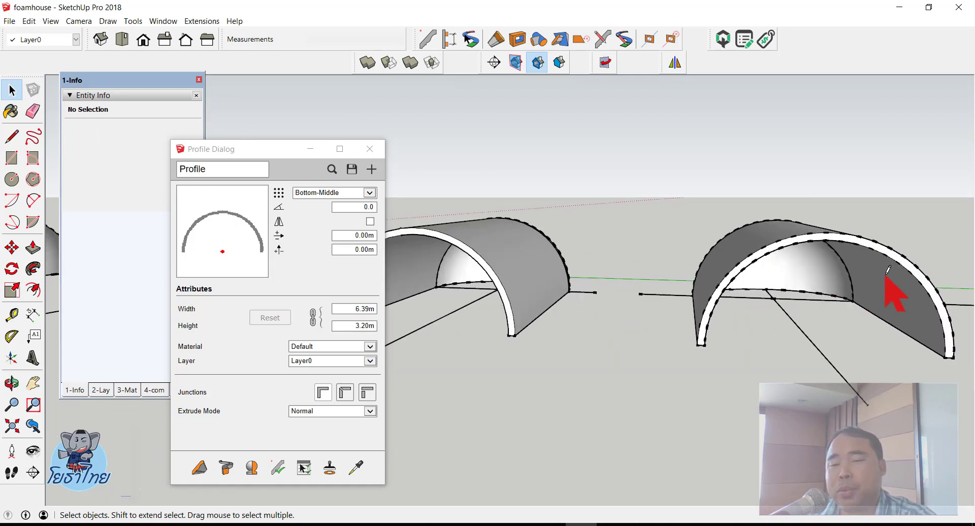
scroll(790, 264, "up", 2)
scroll(786, 267, "up", 2)
middle_click_drag(786, 266, 784, 269)
key("space")
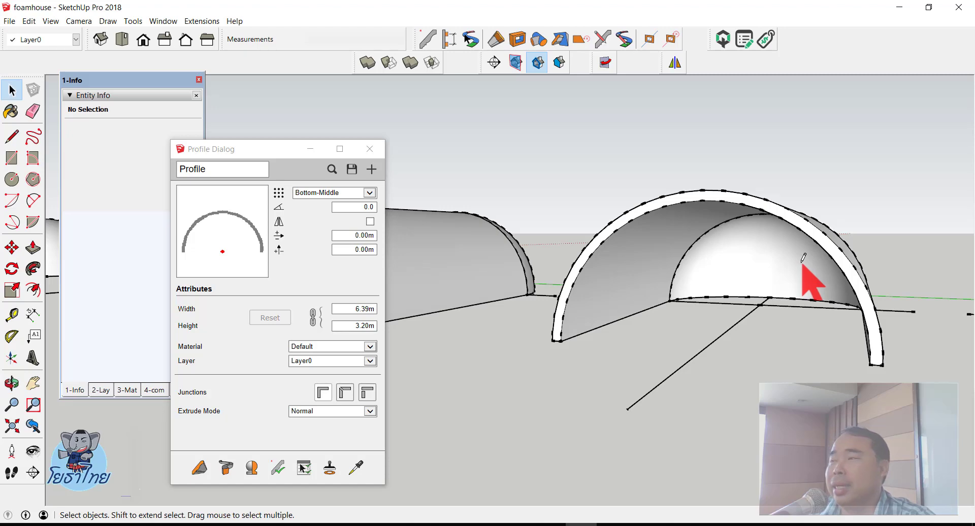
scroll(803, 258, "down", 2)
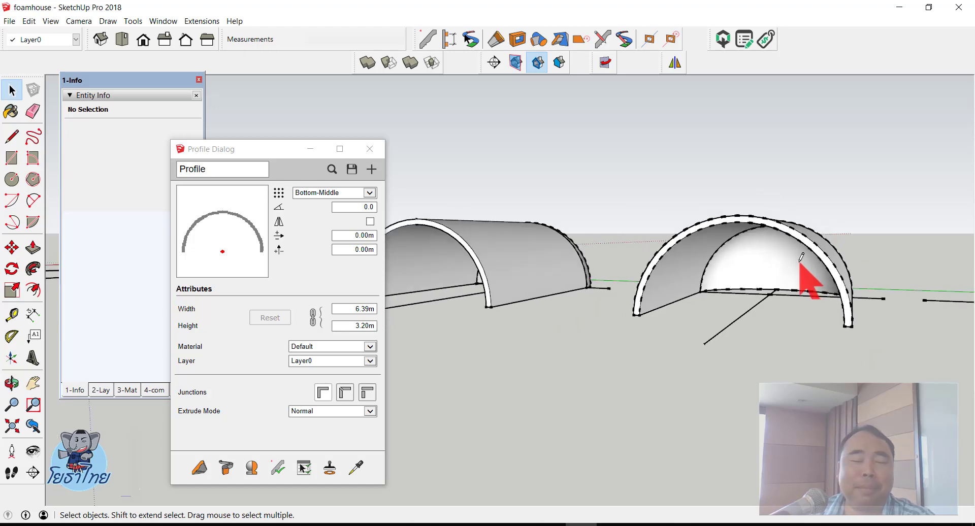
scroll(803, 269, "down", 3)
mouse_move(772, 272)
middle_mouse_down()
mouse_move(690, 258)
mouse_move(861, 344)
middle_mouse_up()
scroll(698, 261, "down", 2)
middle_click_drag(821, 305, 765, 304)
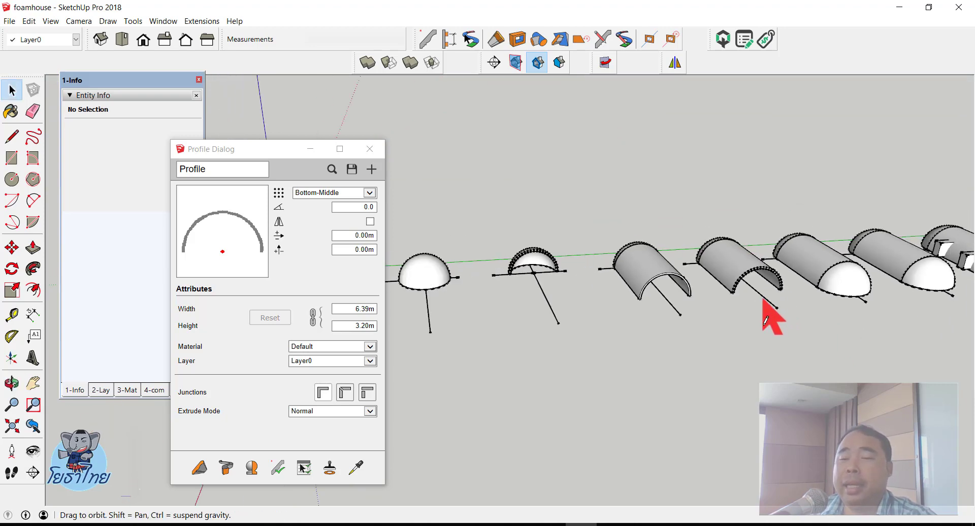
scroll(882, 273, "up", 1)
scroll(838, 273, "up", 2)
mouse_move(838, 272)
middle_mouse_down()
mouse_move(806, 313)
mouse_move(693, 218)
middle_mouse_up()
Select the end half-cylinder group, the 31.39 m³ outer-shell solid, and zoom to inspect it
left_click(807, 306)
scroll(815, 314, "up", 2)
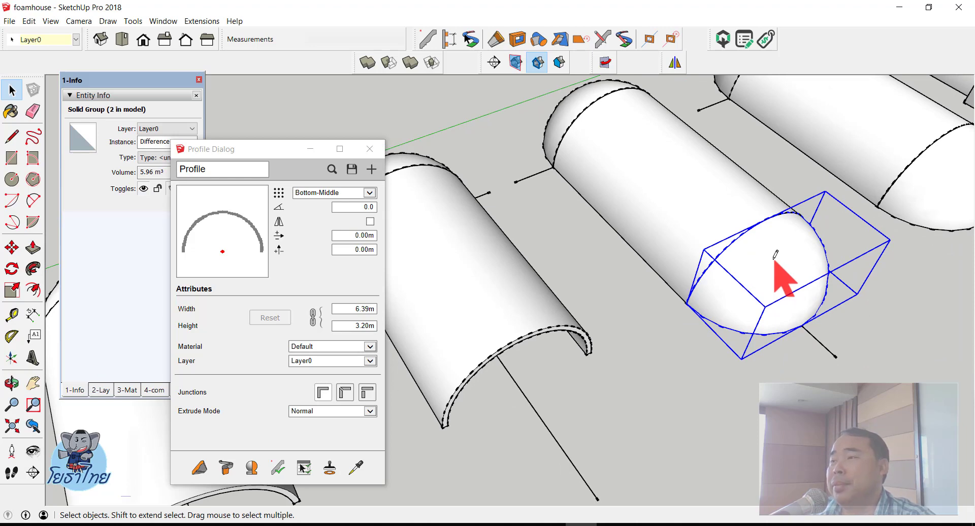
scroll(774, 258, "down", 2)
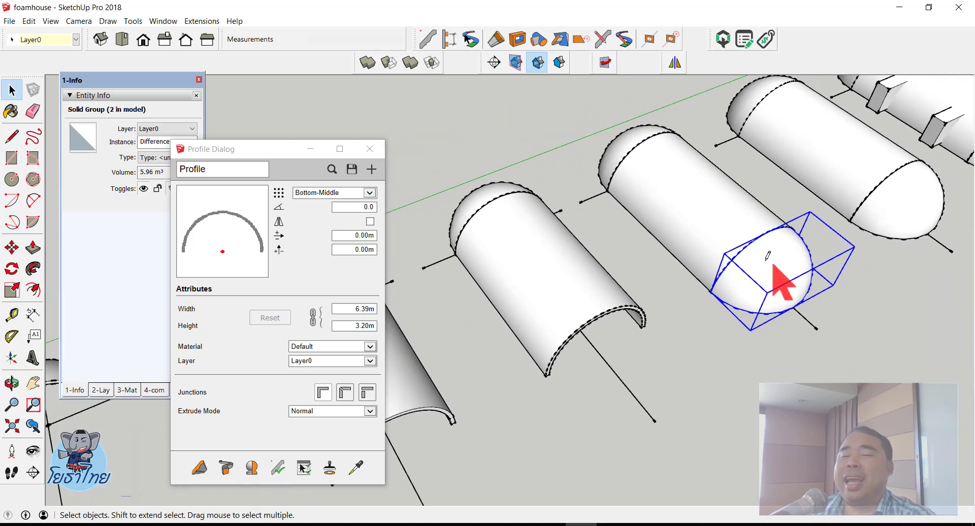
scroll(693, 257, "down", 3)
scroll(683, 254, "down", 1)
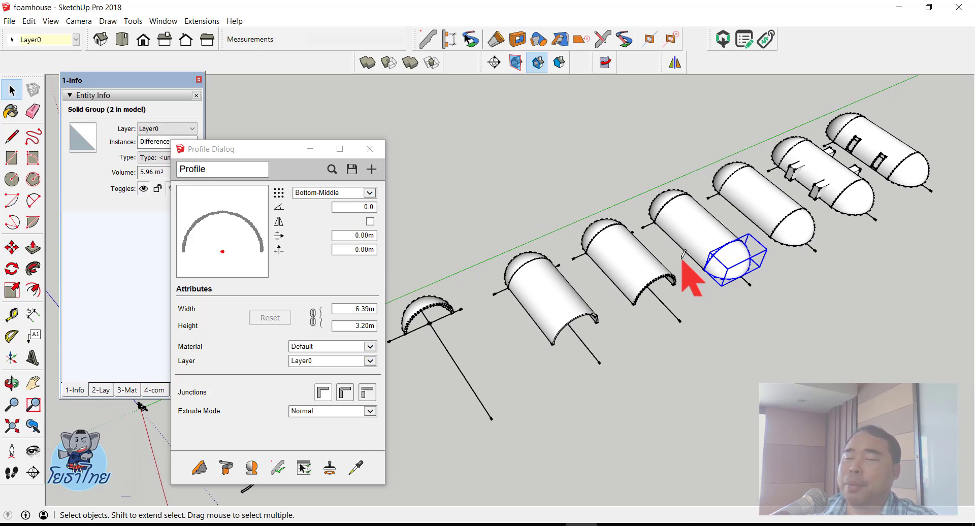
scroll(916, 185, "up", 1)
scroll(816, 168, "up", 2)
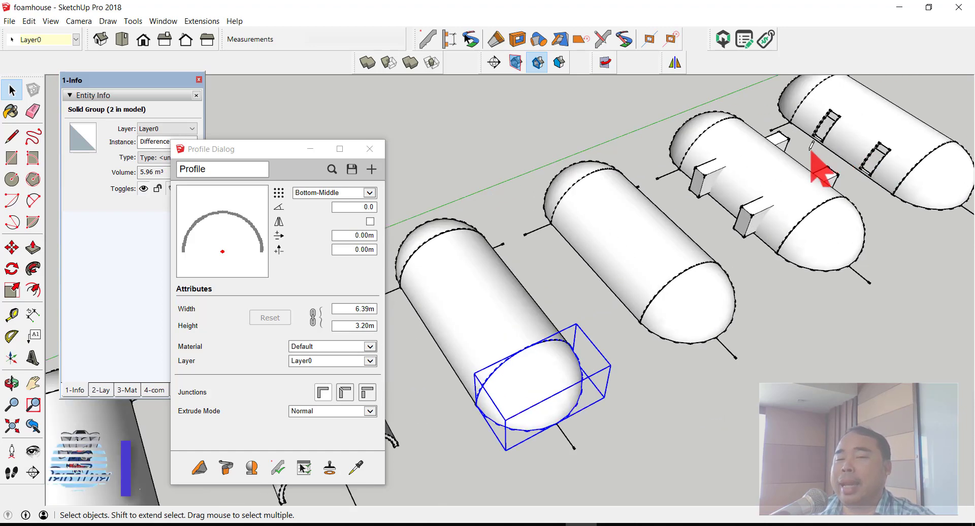
scroll(746, 200, "up", 2)
scroll(789, 224, "up", 2)
scroll(785, 213, "down", 3)
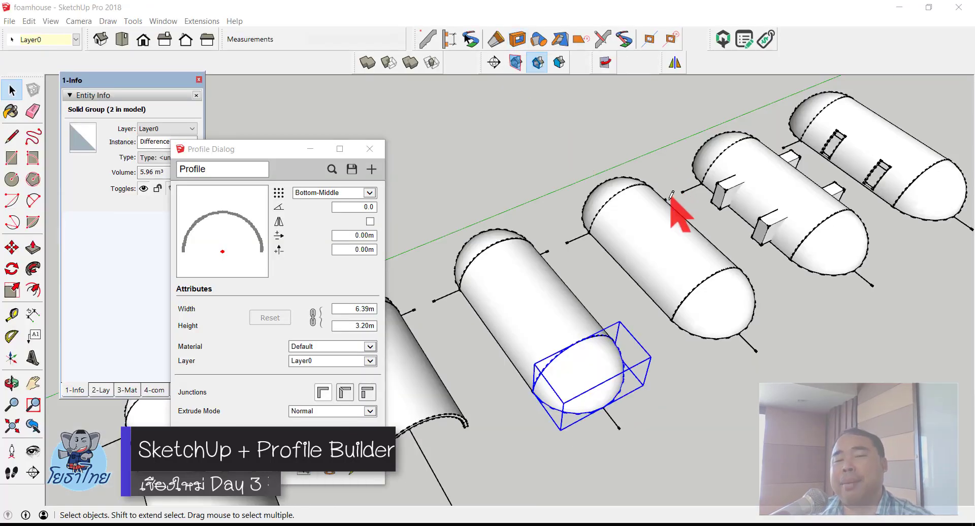
scroll(675, 212, "up", 2)
Deselect the vault, then browse up to the SketchUp folder and into Workshop PB3 to open the wall file
left_click(603, 169)
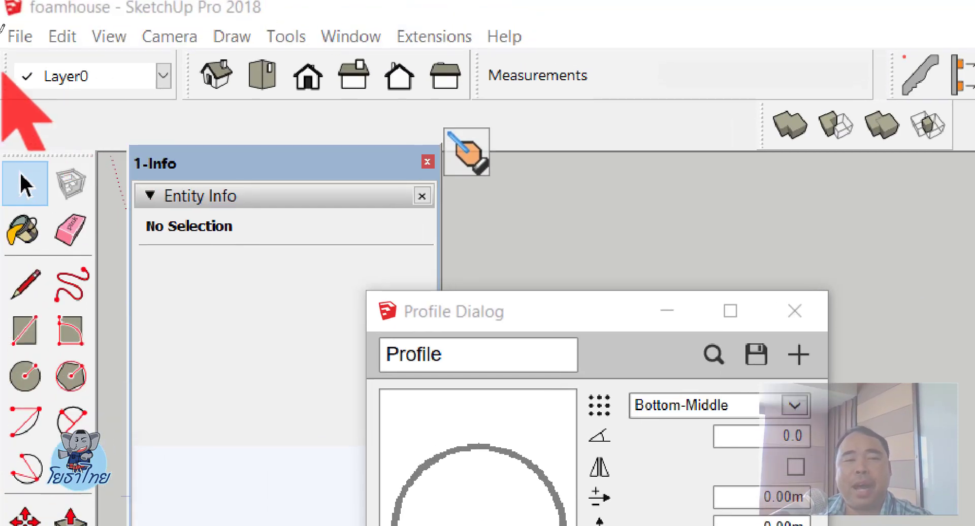
left_click(12, 34)
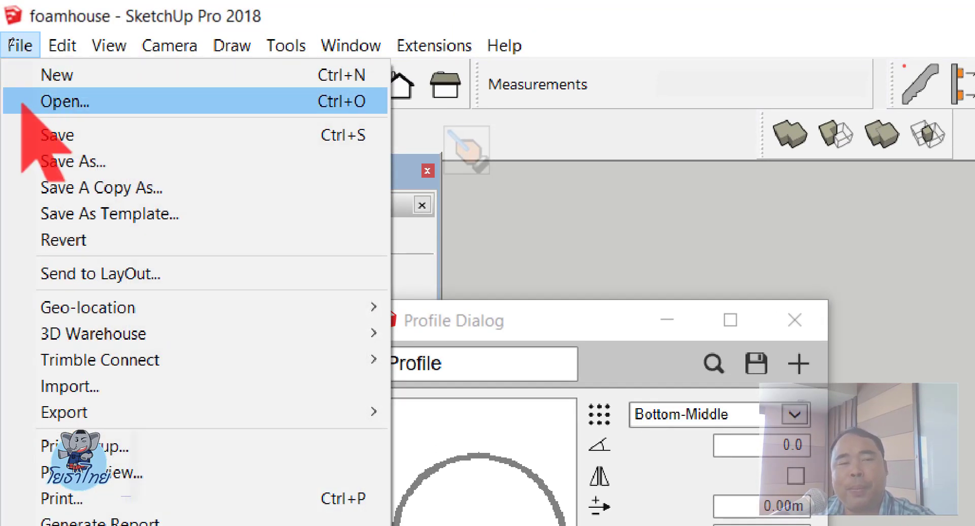
left_click(30, 102)
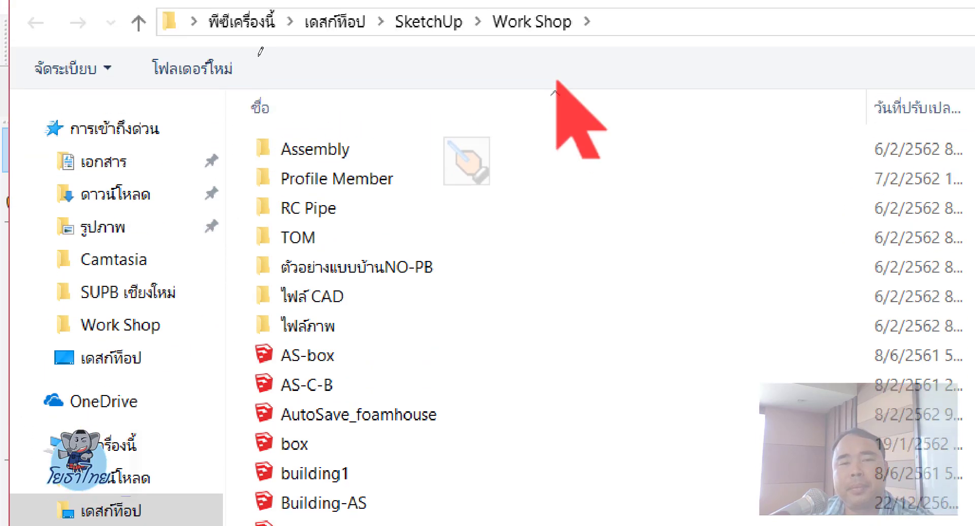
left_click(429, 22)
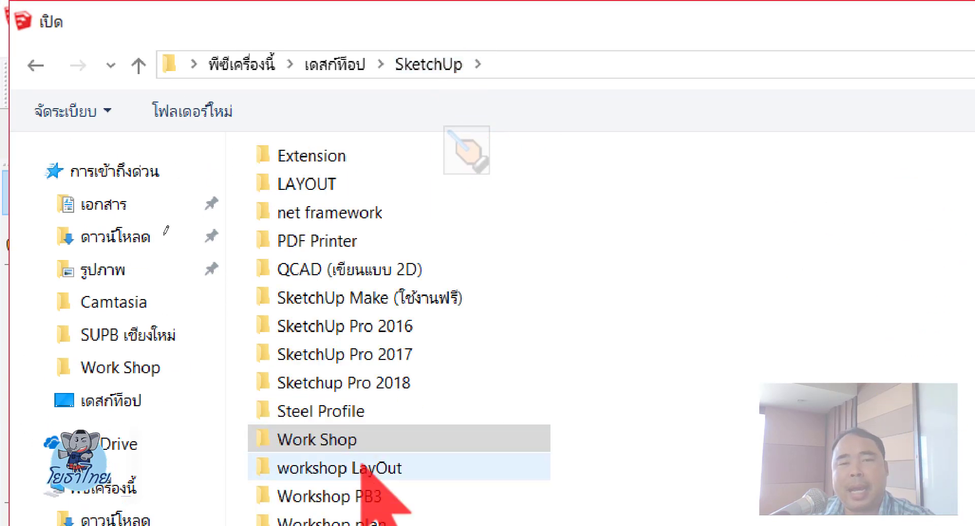
double_click(366, 382)
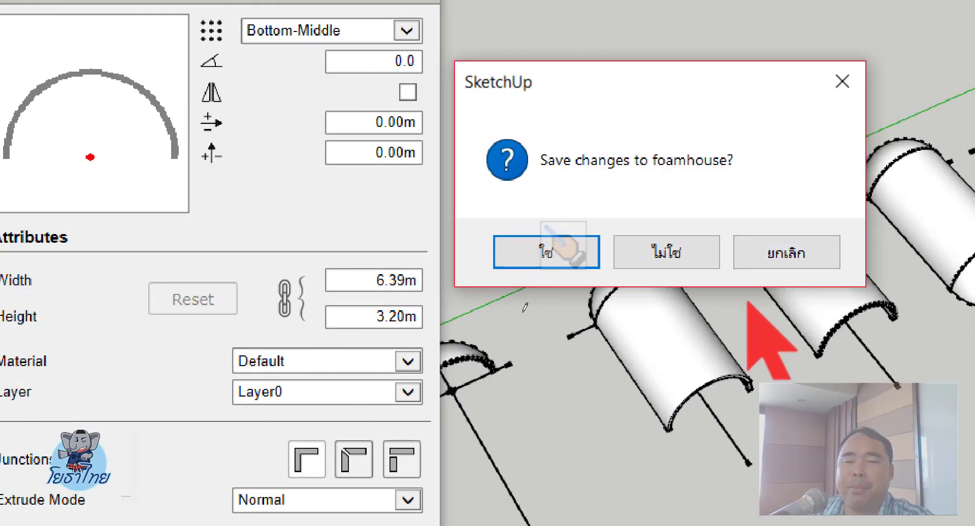
Answer No to saving foamhouse, then move aside and close the Profile Dialog to view the wall
left_click(690, 258)
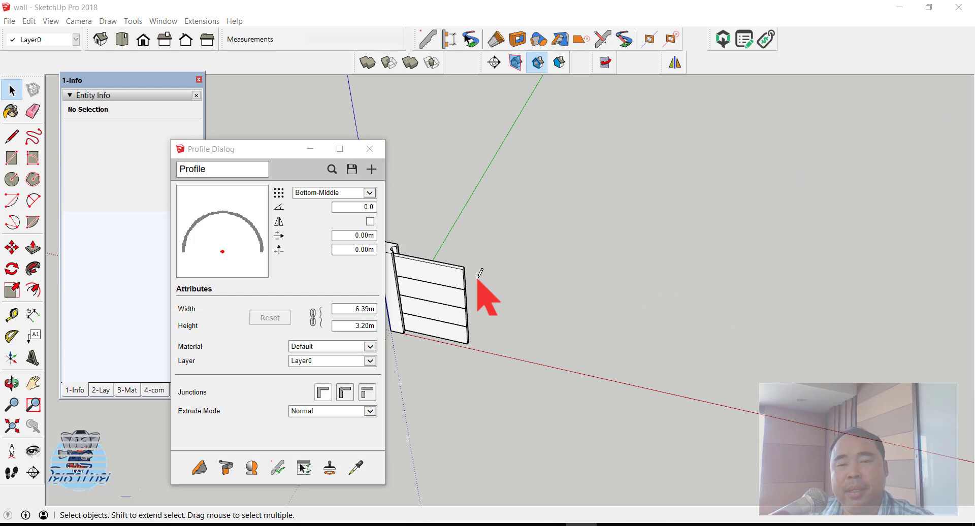
scroll(508, 284, "down", 5)
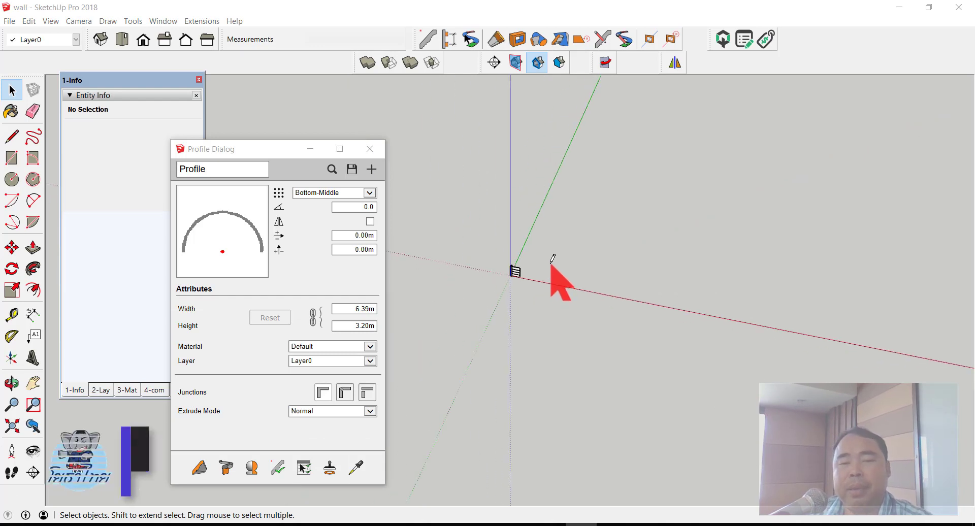
scroll(512, 277, "up", 6)
left_click_drag(271, 149, 152, 104)
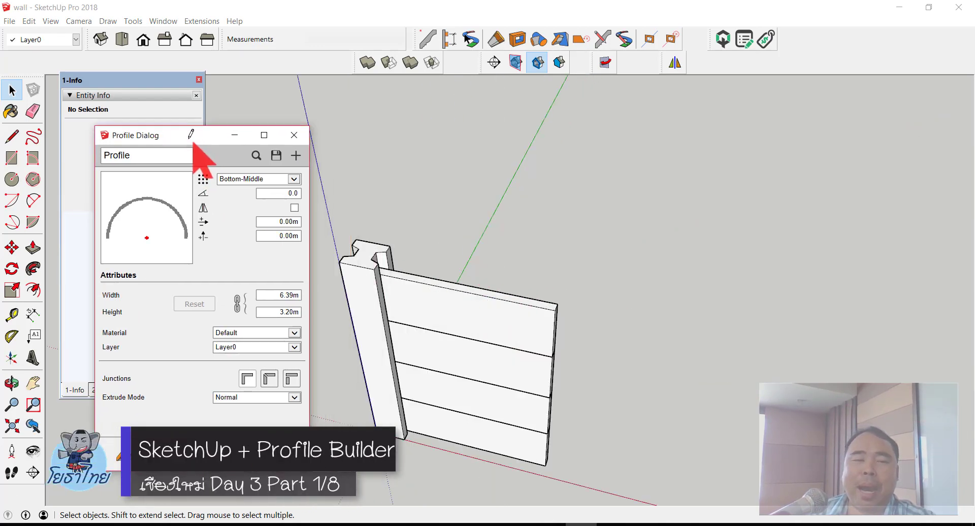
left_click(251, 104)
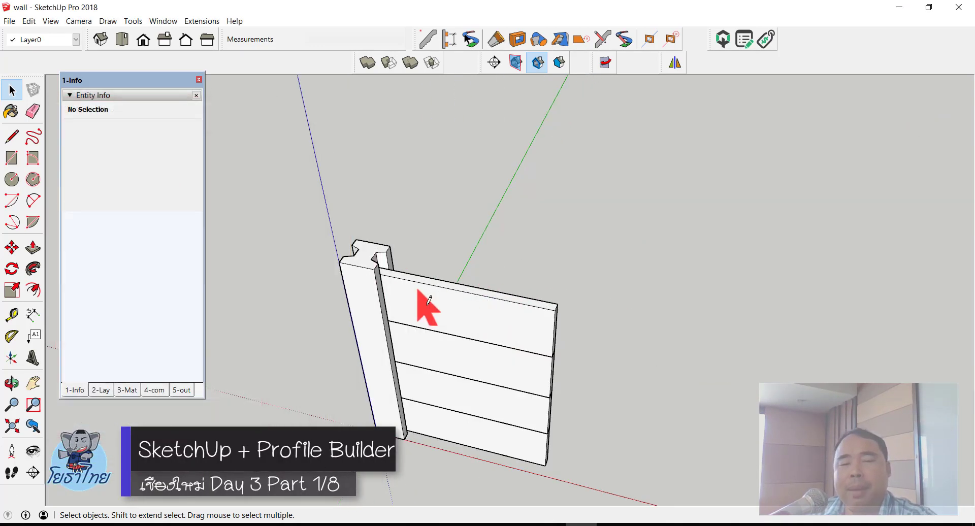
scroll(447, 326, "up", 2)
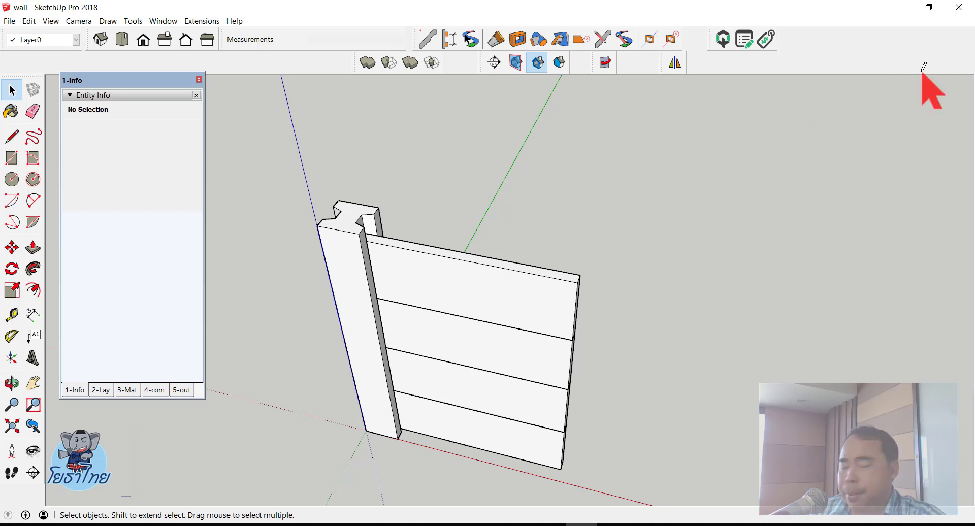
Select the pillar and then the wall boards, and reopen Profile Builder's Profile Dialog
scroll(351, 339, "up", 2)
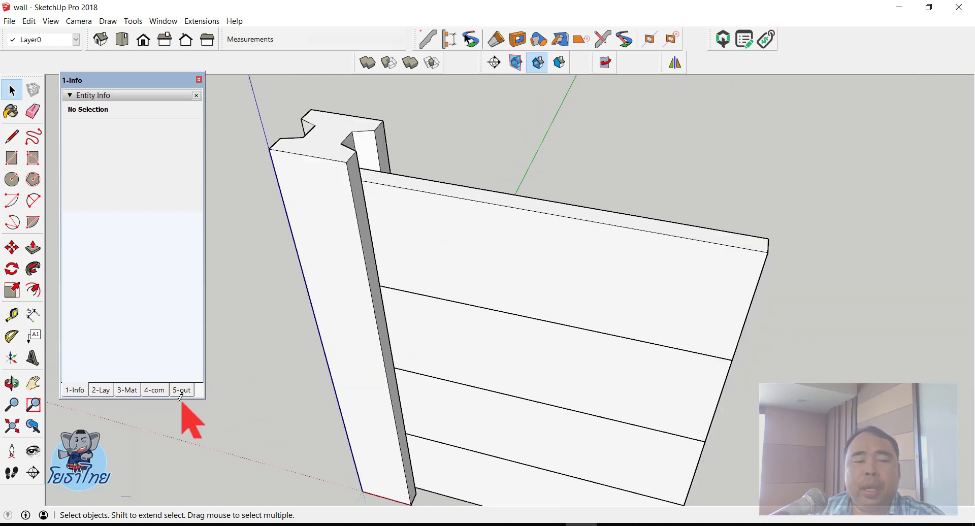
left_click(177, 388)
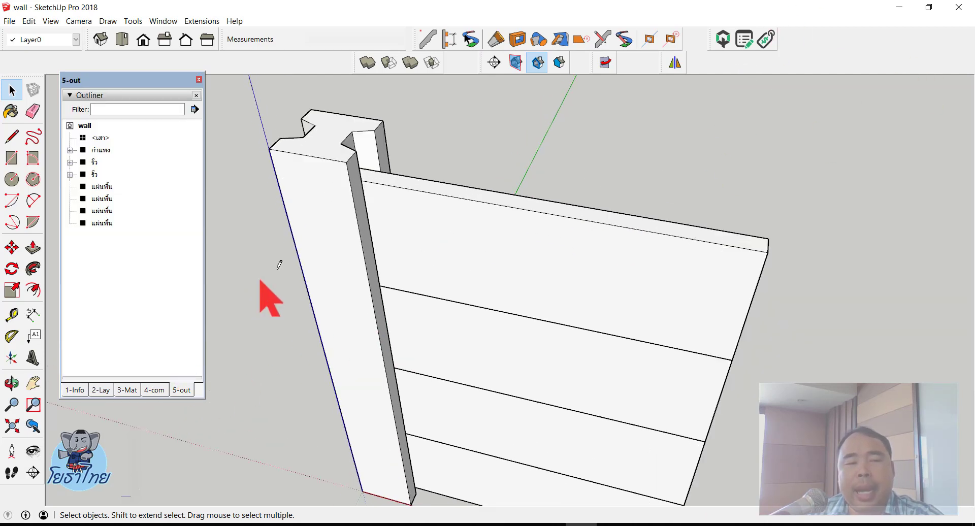
left_click(320, 236)
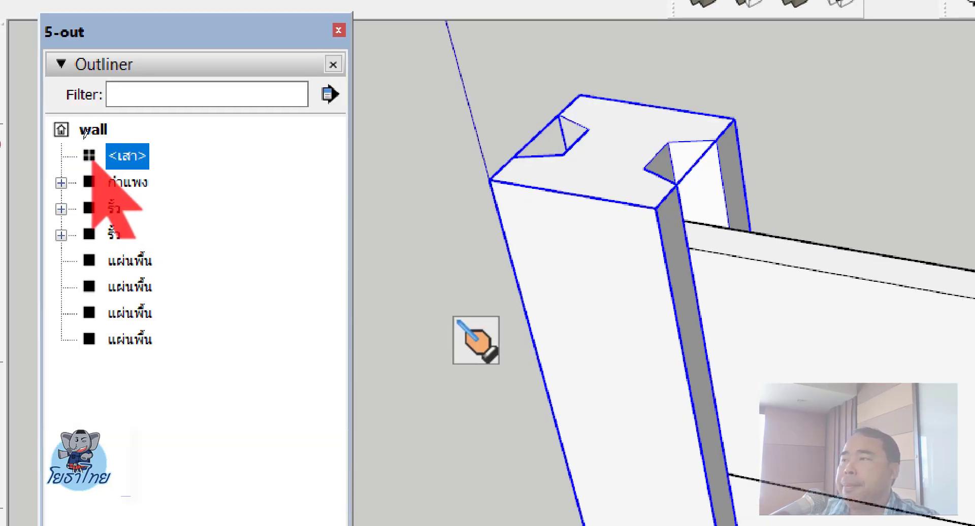
left_click(766, 285)
left_click(796, 468)
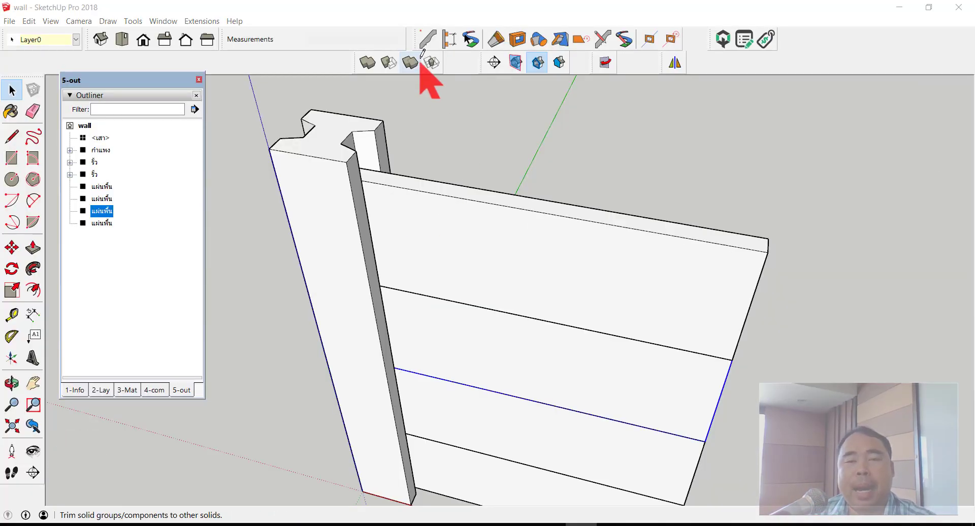
left_click(425, 43)
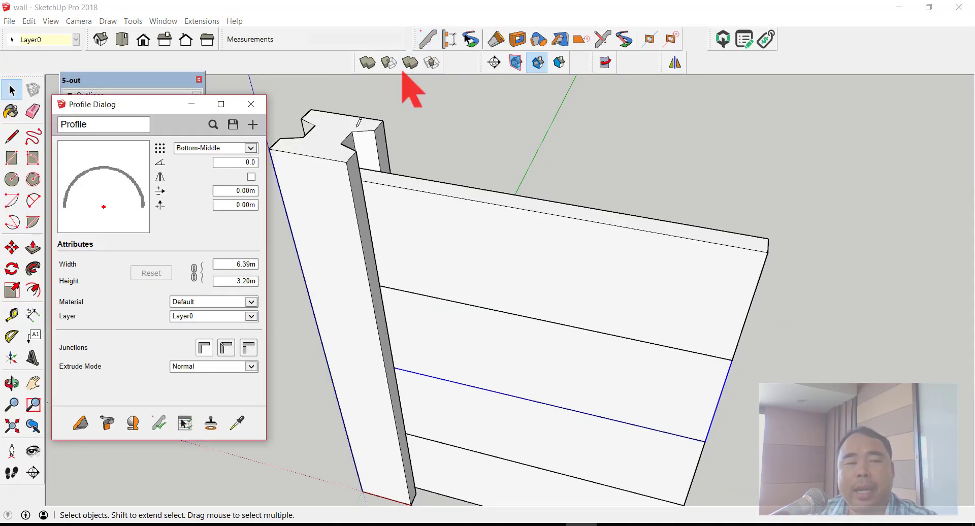
Eyedrop the wall board's 0.05 m by 0.35 m profile and place a piece of it beside the wall
left_click(237, 423)
left_click(478, 249)
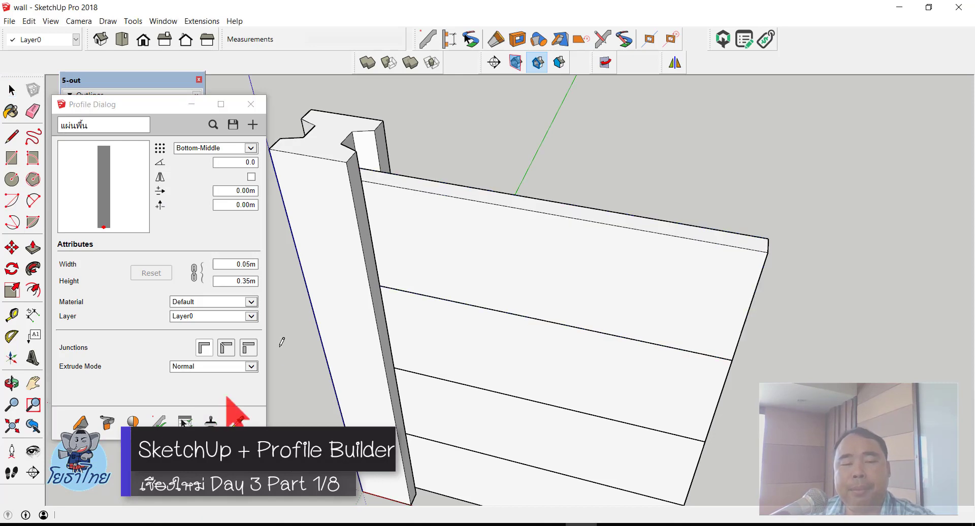
left_click(185, 421)
scroll(395, 168, "down", 8)
scroll(457, 231, "down", 3)
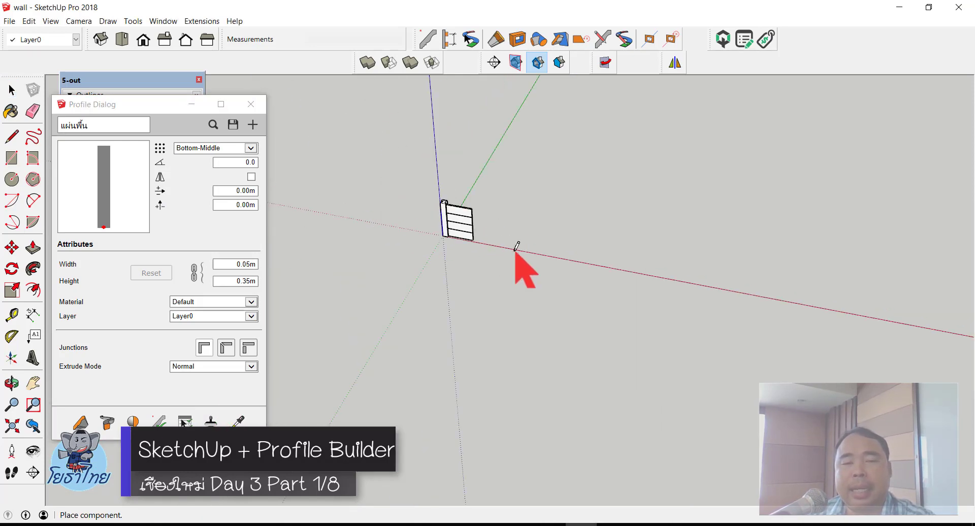
scroll(481, 238, "up", 5)
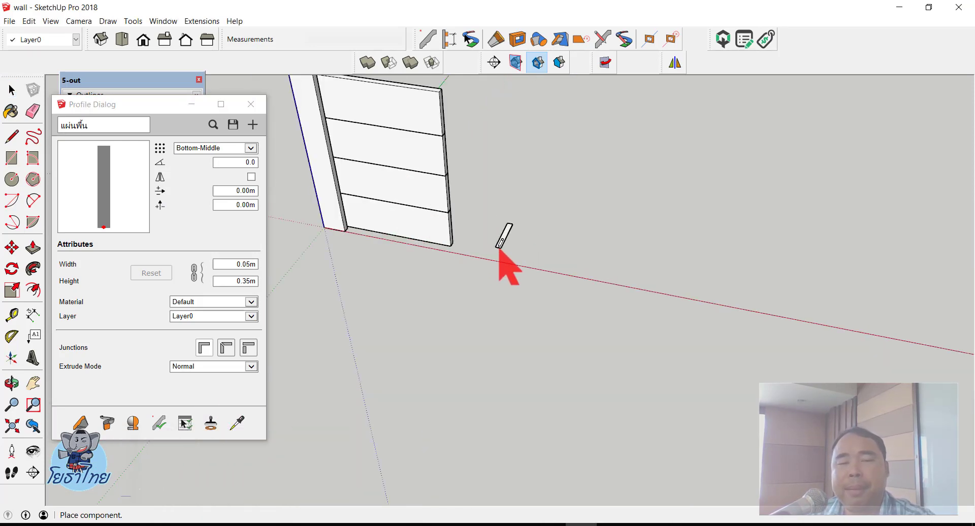
left_click(500, 249)
Zoom in and switch to Top view of the model
scroll(500, 249, "up", 3)
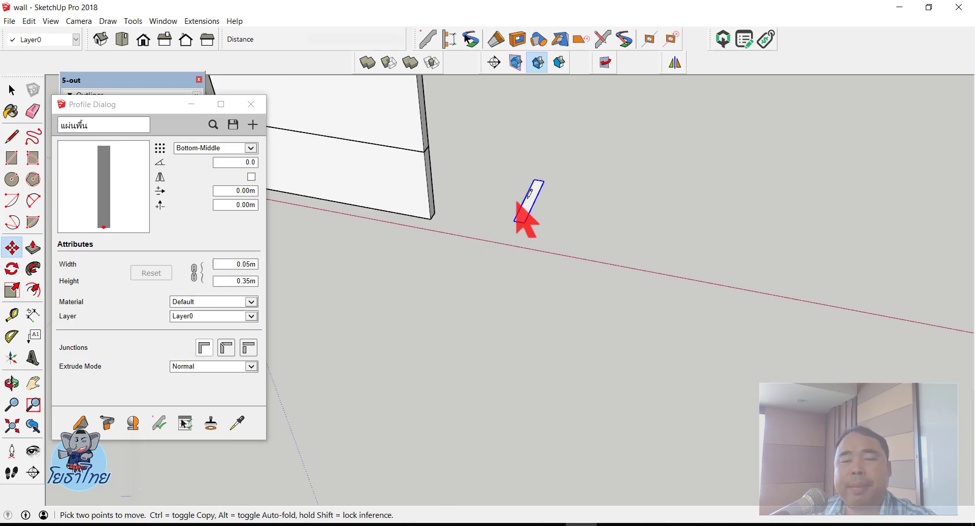
scroll(529, 201, "up", 1)
scroll(531, 208, "up", 2)
scroll(531, 208, "up", 3)
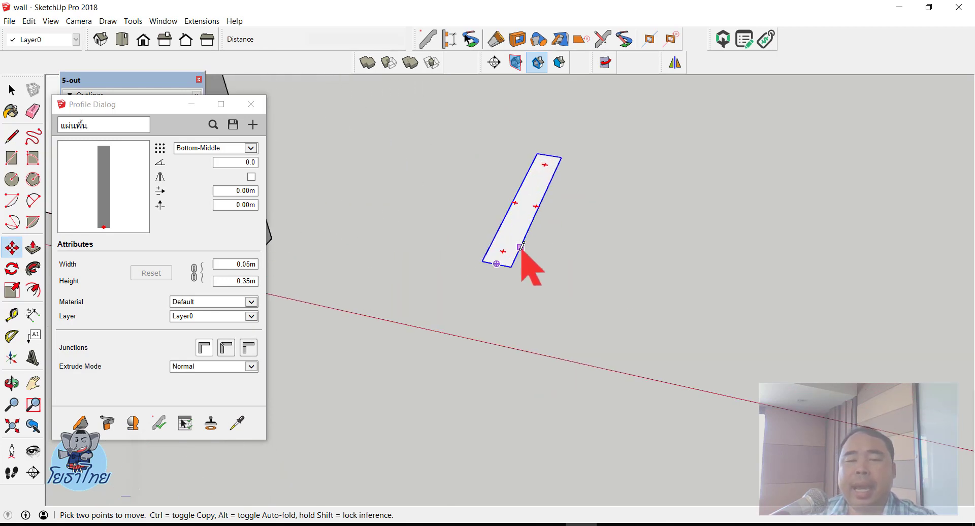
left_click(122, 39)
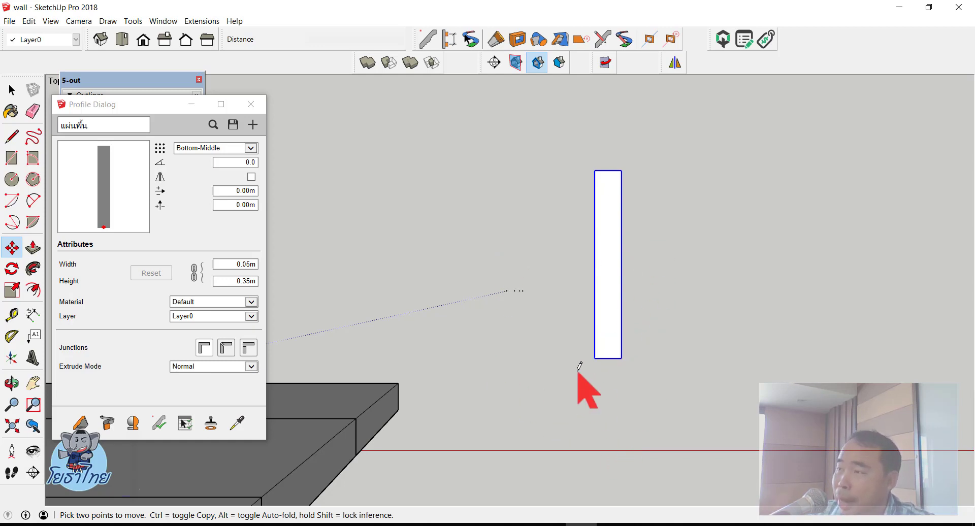
Orbit around the model, then box-select and delete the stray short edge below it
scroll(550, 412, "down", 5)
scroll(551, 412, "up", 5)
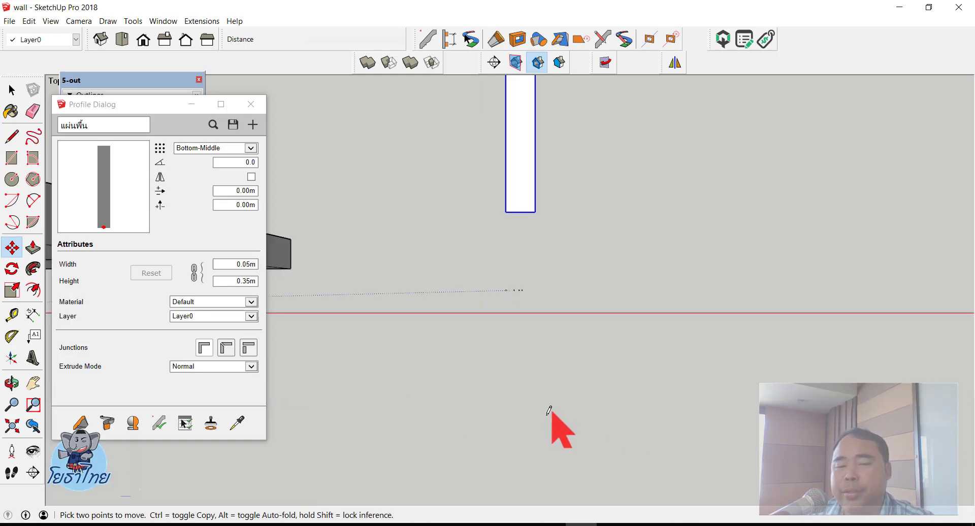
scroll(528, 406, "down", 3)
middle_click_drag(523, 401, 537, 277)
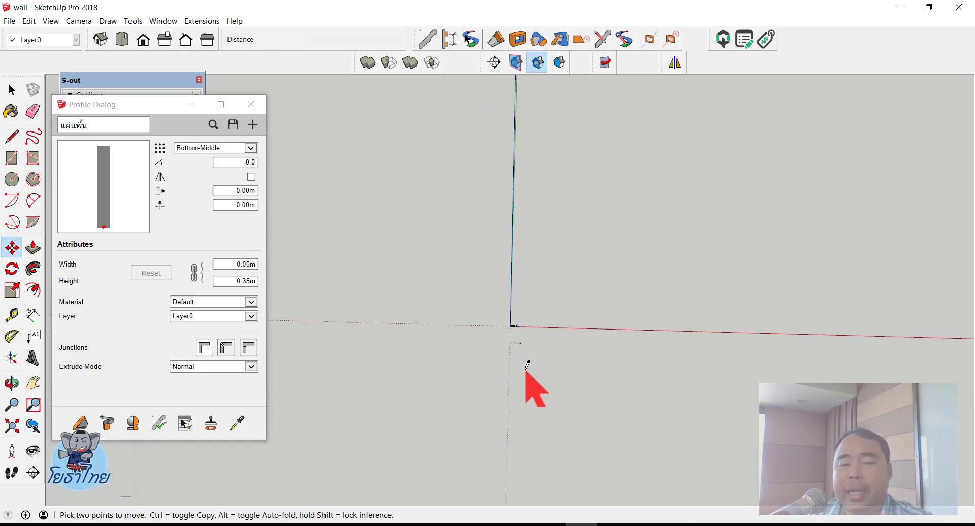
scroll(505, 297, "up", 2)
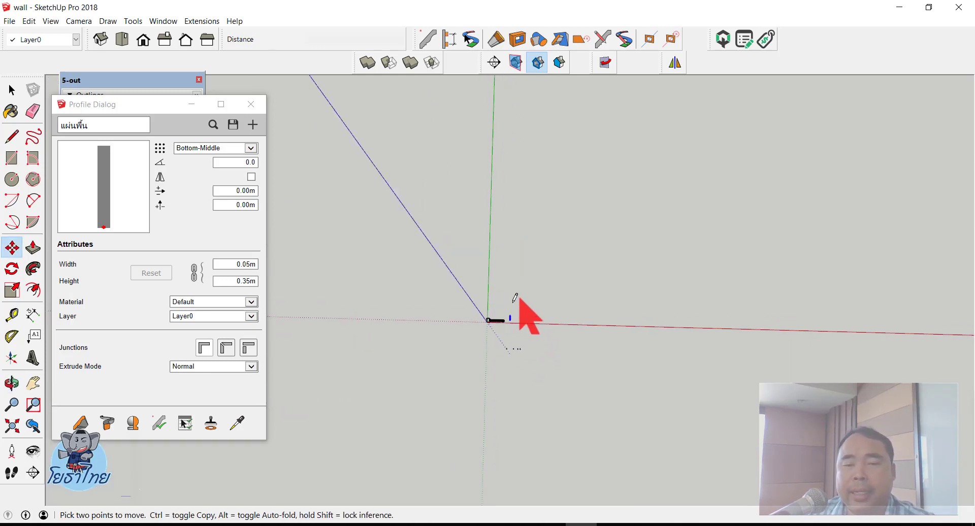
scroll(482, 312, "up", 2)
scroll(503, 330, "down", 3)
scroll(549, 350, "up", 3)
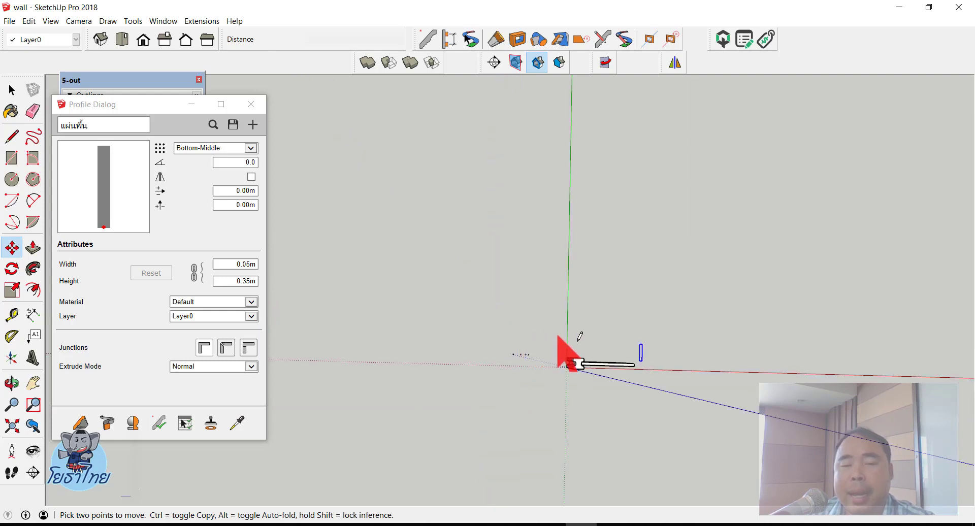
middle_click_drag(584, 366, 518, 289)
key("m")
middle_click_drag(546, 346, 582, 381)
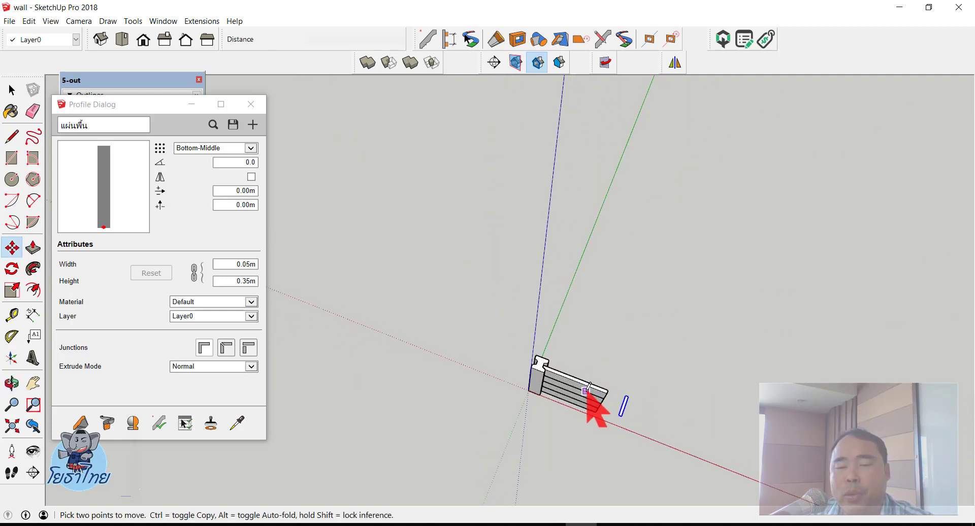
scroll(584, 389, "up", 2)
scroll(588, 396, "up", 2)
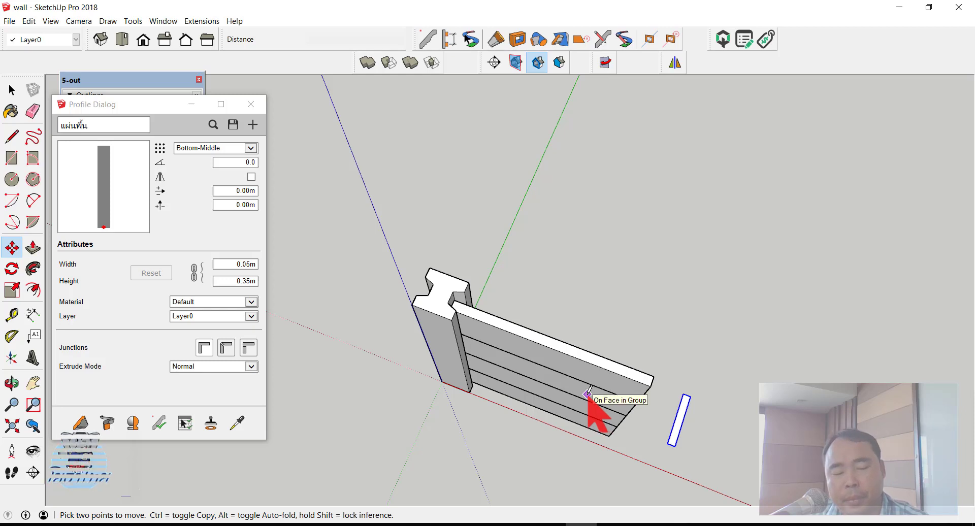
key("space")
scroll(579, 413, "down", 5)
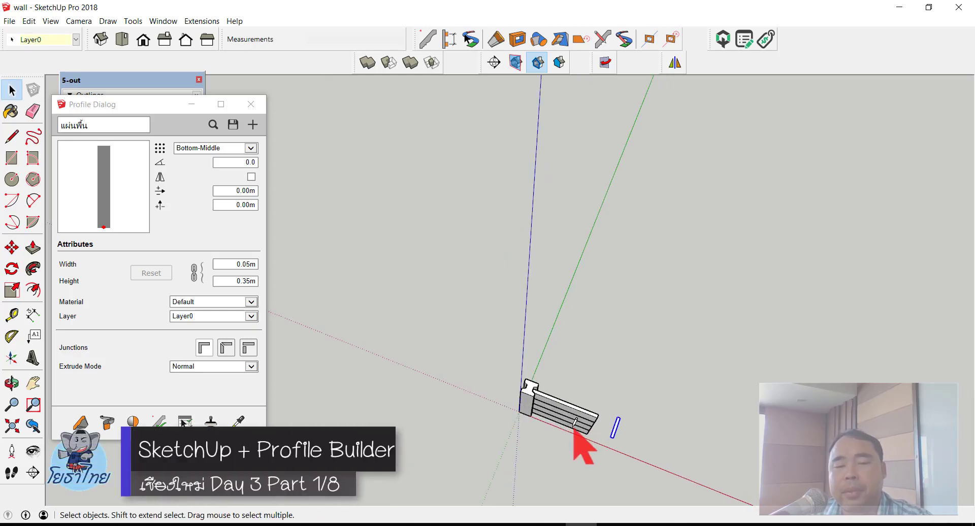
mouse_move(573, 435)
middle_mouse_down()
mouse_move(565, 309)
mouse_move(574, 385)
mouse_move(529, 481)
mouse_move(534, 473)
middle_mouse_up()
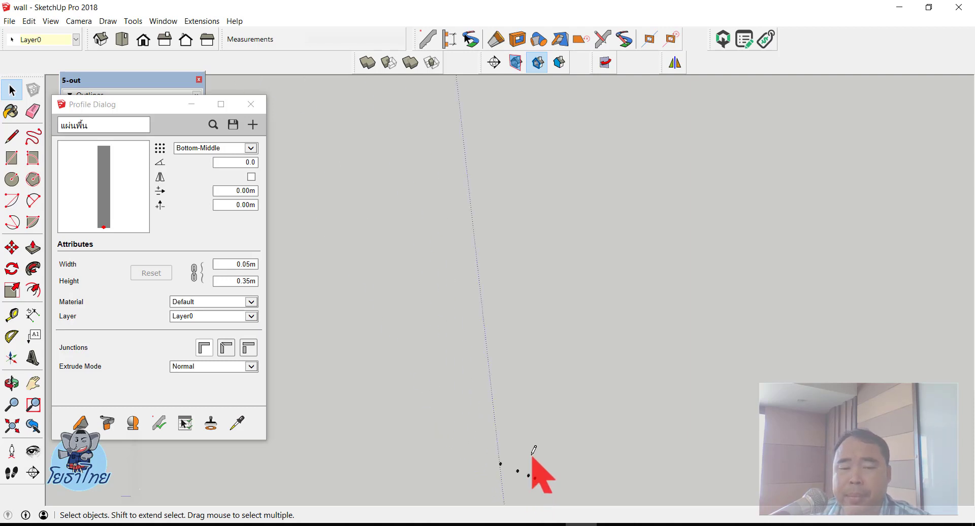
middle_click_drag(528, 429, 532, 418)
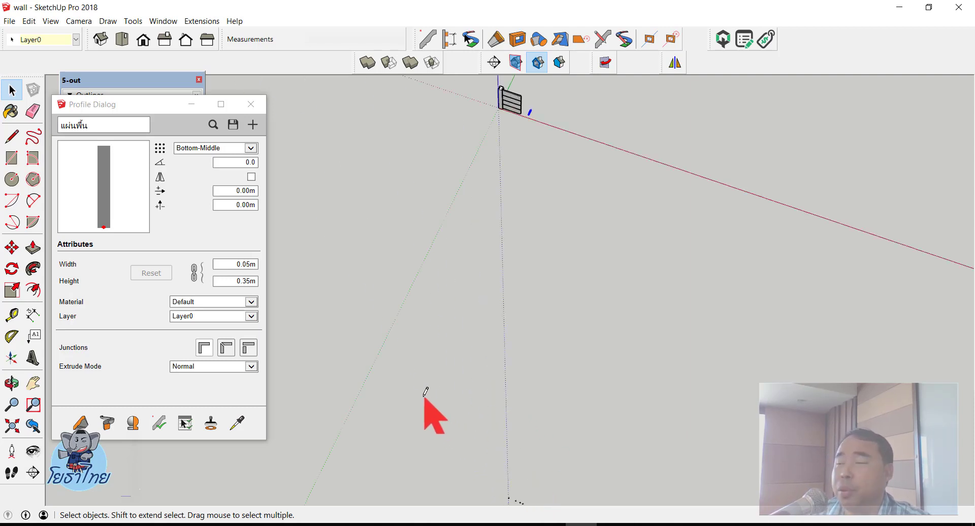
left_click_drag(395, 375, 648, 506)
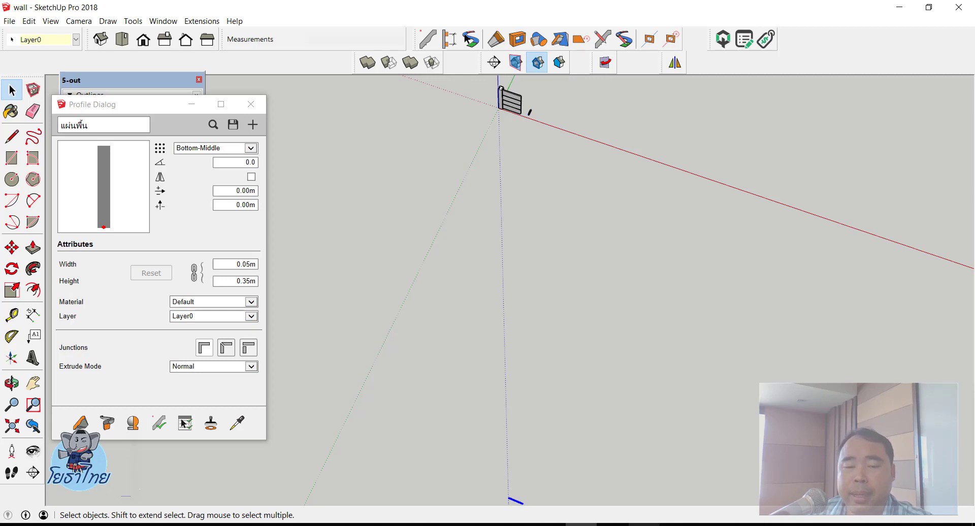
key("Delete")
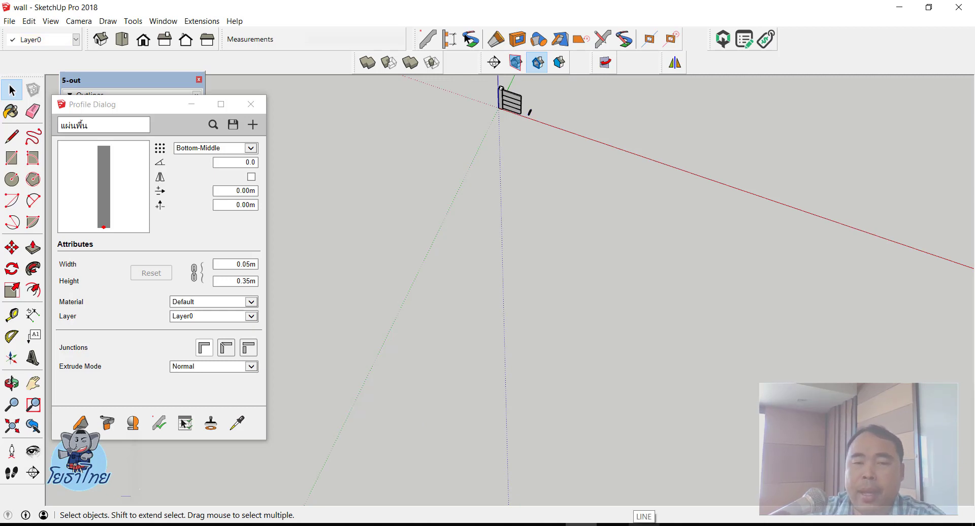
Zoom to the whole wall and delete the loose board profile piece
key("shift+z")
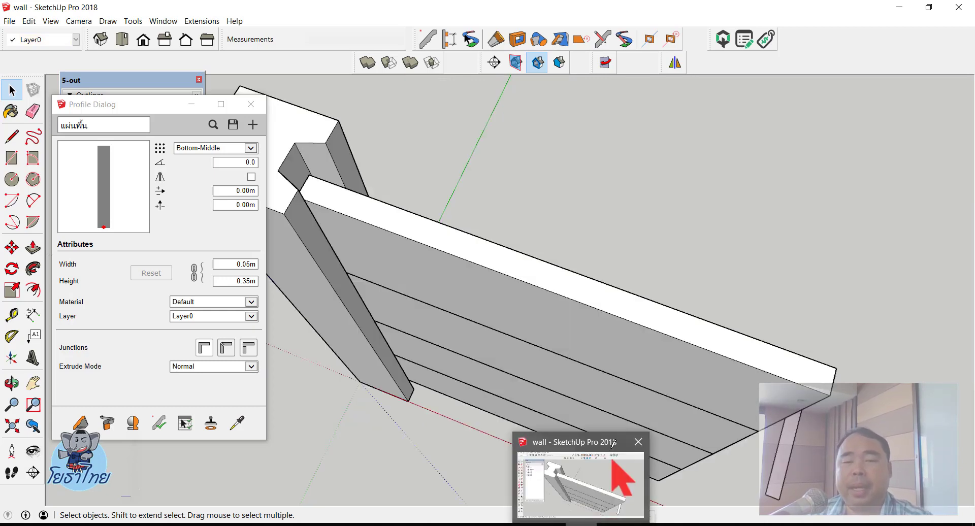
scroll(604, 359, "down", 3)
middle_click_drag(592, 374, 577, 304)
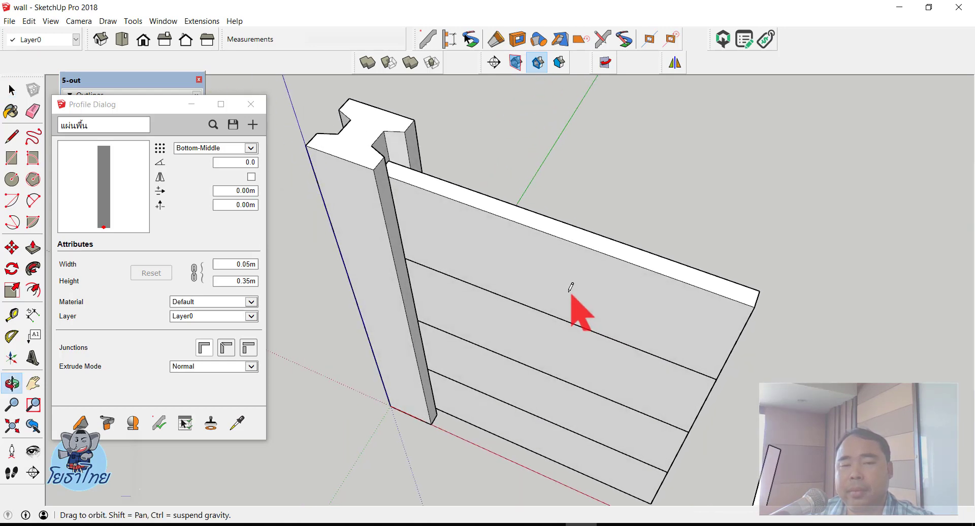
scroll(557, 304, "down", 3)
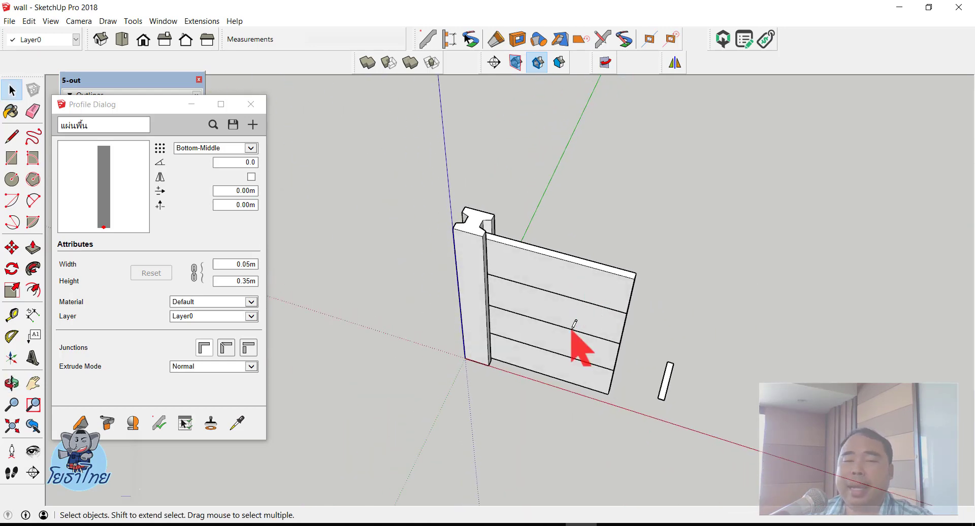
scroll(681, 368, "up", 2)
scroll(689, 369, "up", 1)
left_click(658, 399)
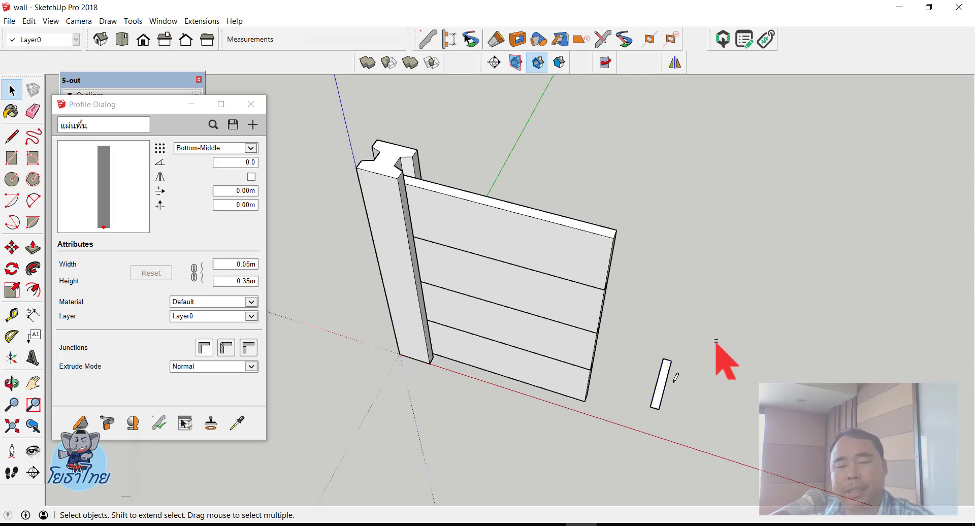
key("Delete")
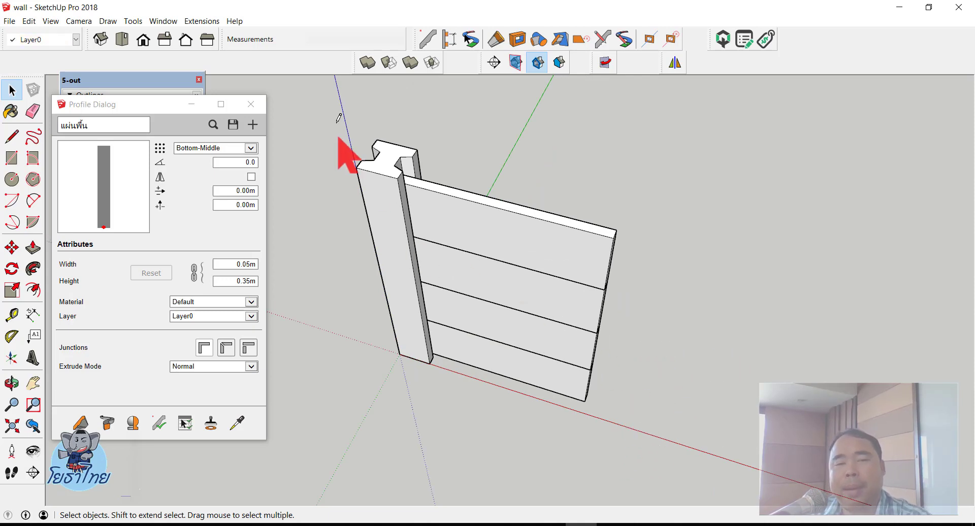
Select the whole wall and post, close the Profile Dialog, and open a New Assembly
left_click_drag(337, 122, 687, 431)
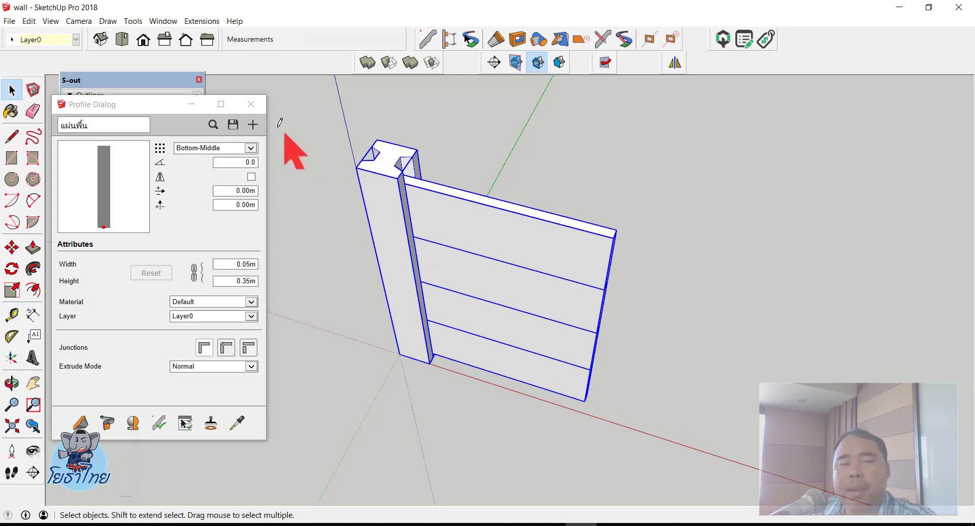
left_click(251, 104)
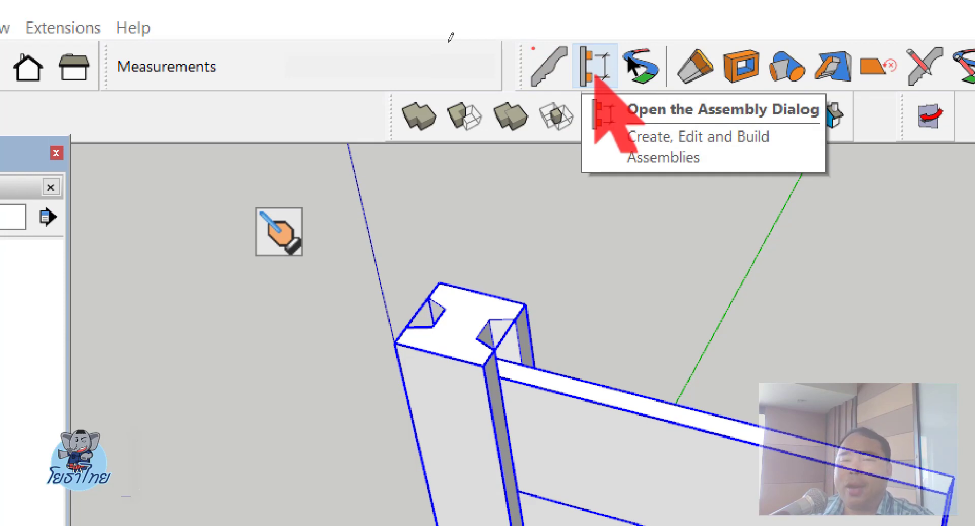
left_click(596, 76)
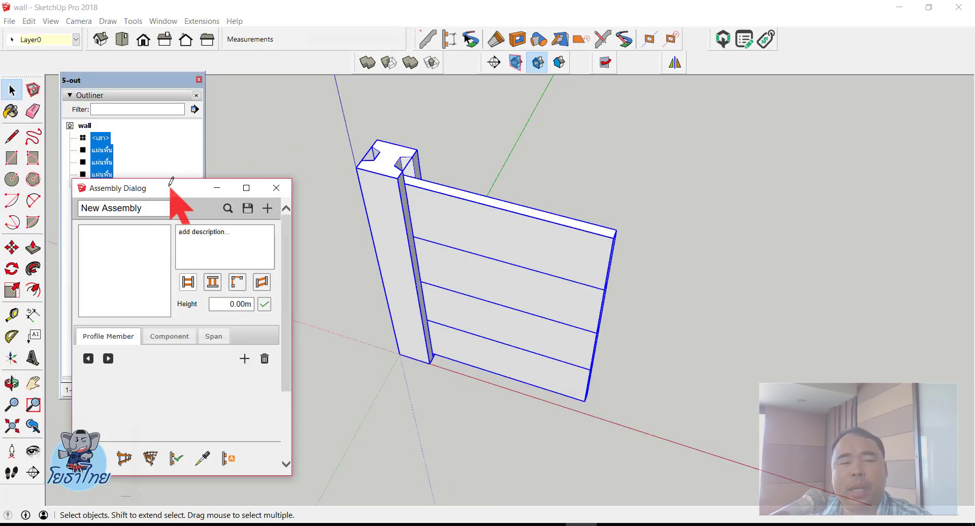
left_click_drag(171, 182, 172, 117)
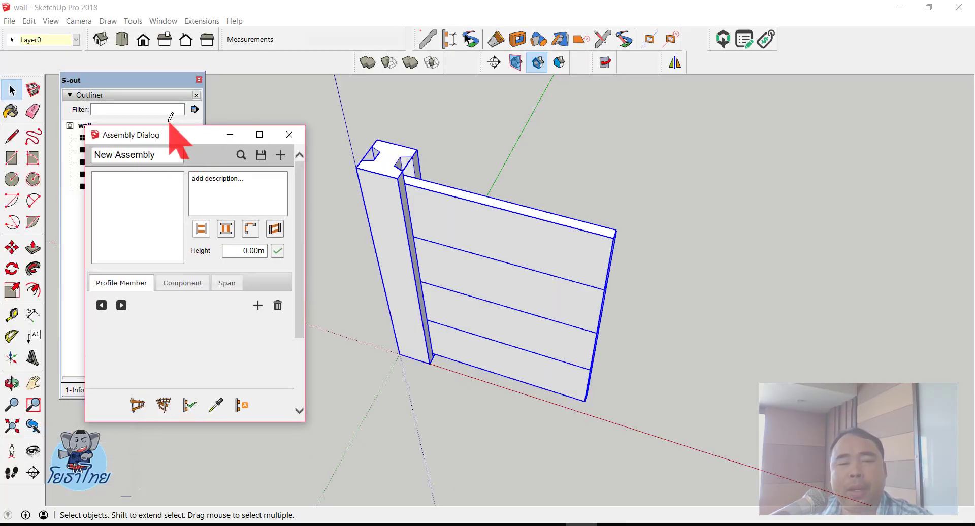
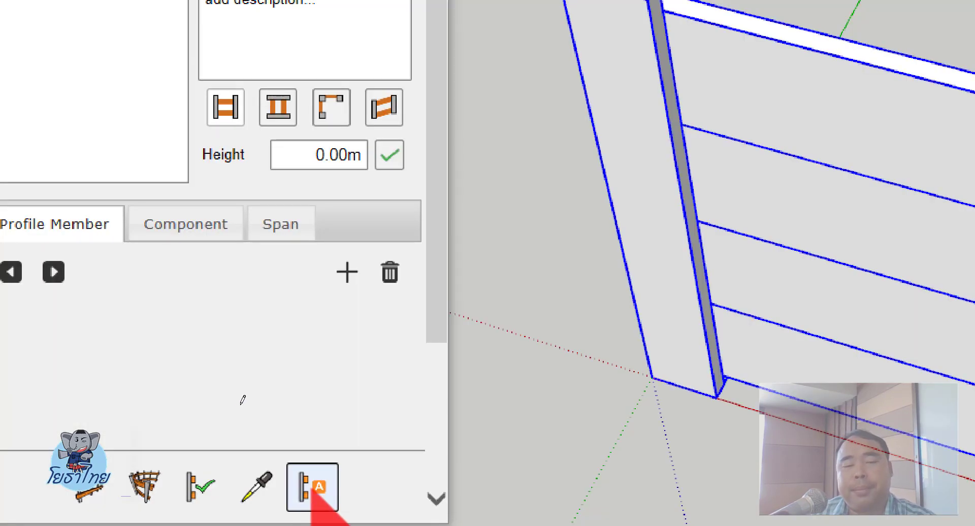
Load the selected wall into a 1.50m four-member assembly and clear the 'New Assembly' name
left_click(311, 487)
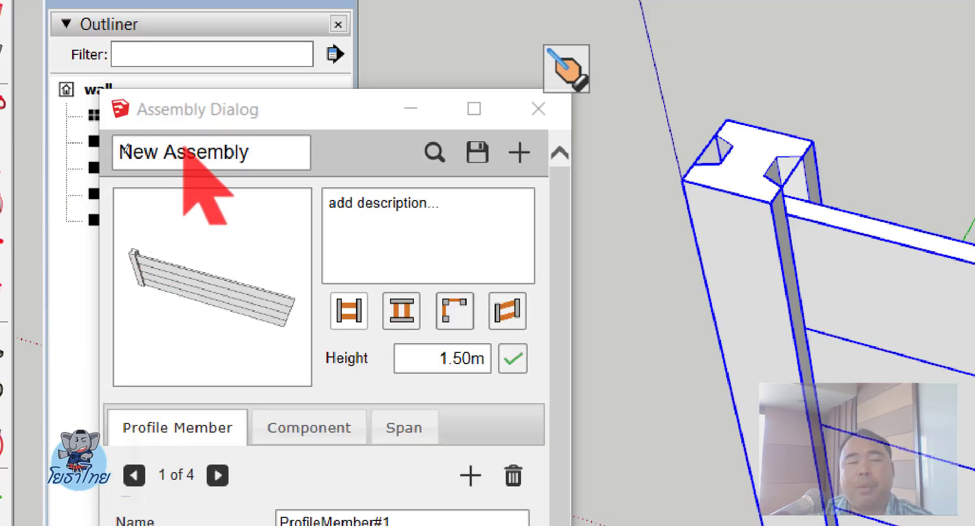
triple_click(184, 152)
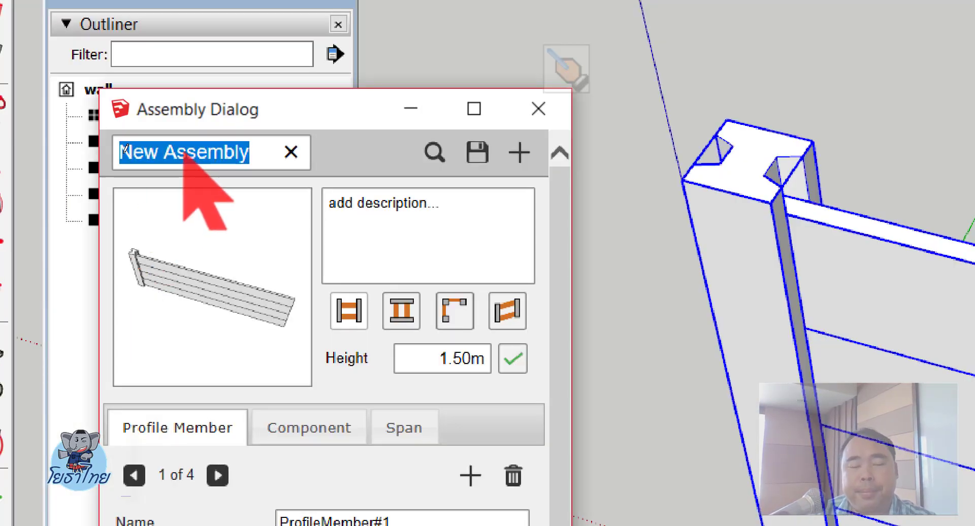
key("BackSpace")
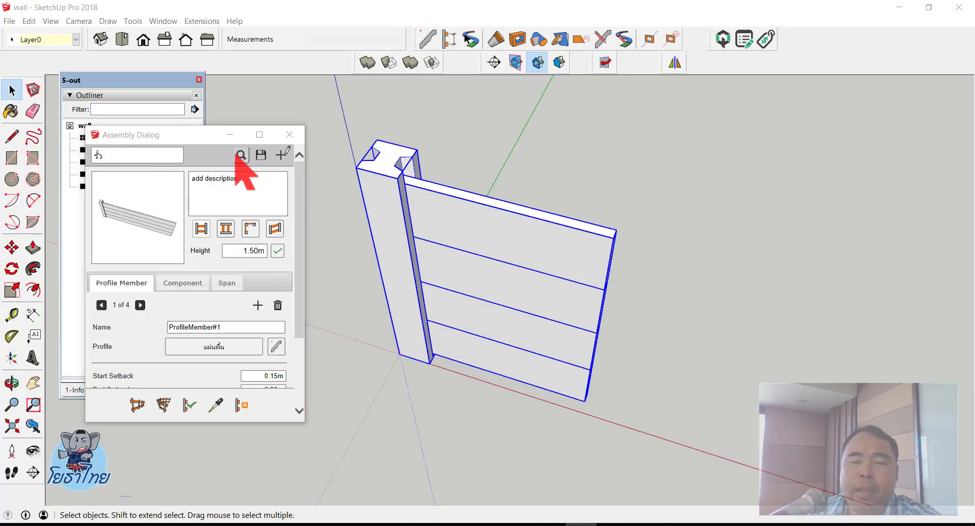
scroll(446, 218, "down", 2)
scroll(449, 233, "down", 2)
scroll(451, 250, "down", 2)
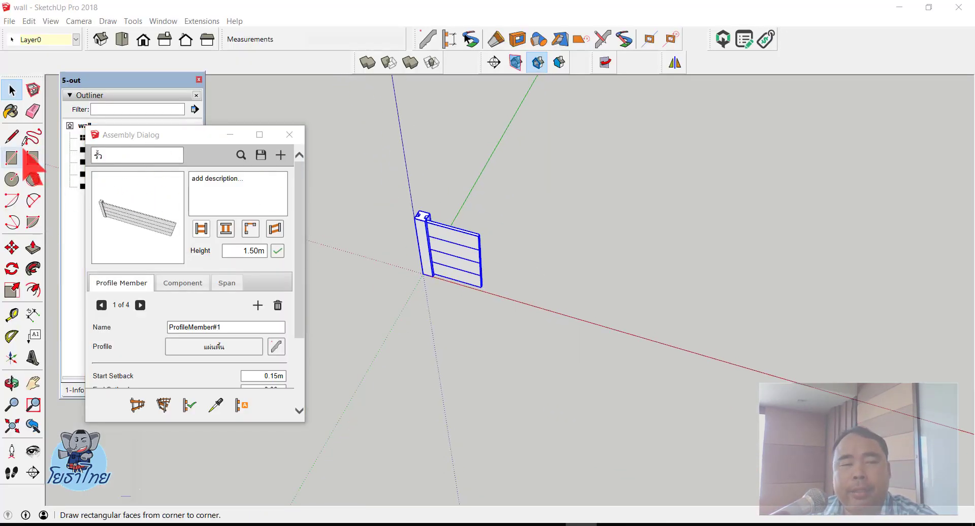
Draw a 10 m edge along the red axis beside the wall
left_click(12, 136)
left_click(562, 215)
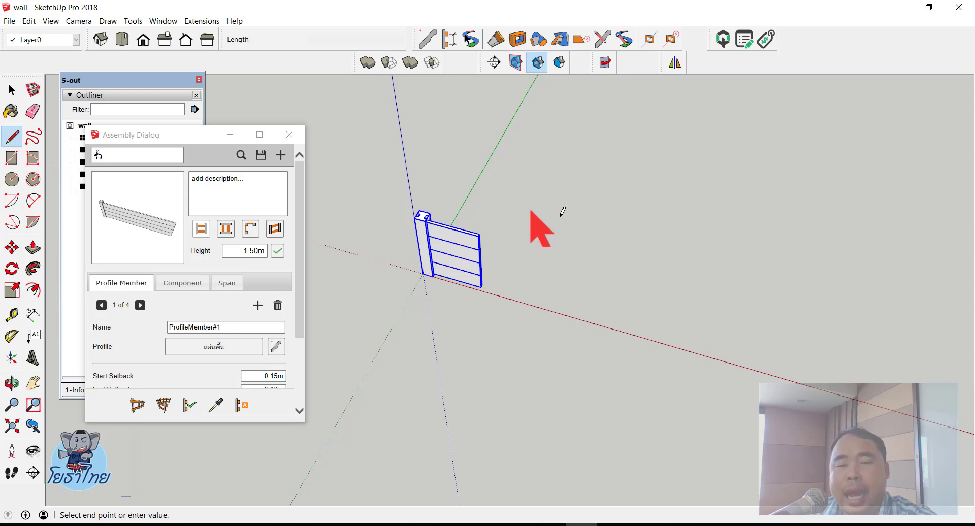
type("10")
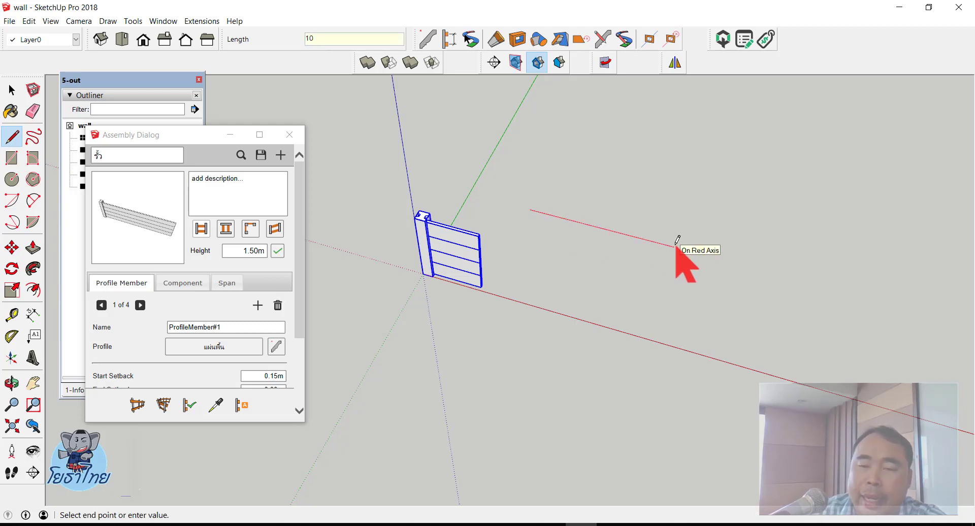
key("Return")
key("space")
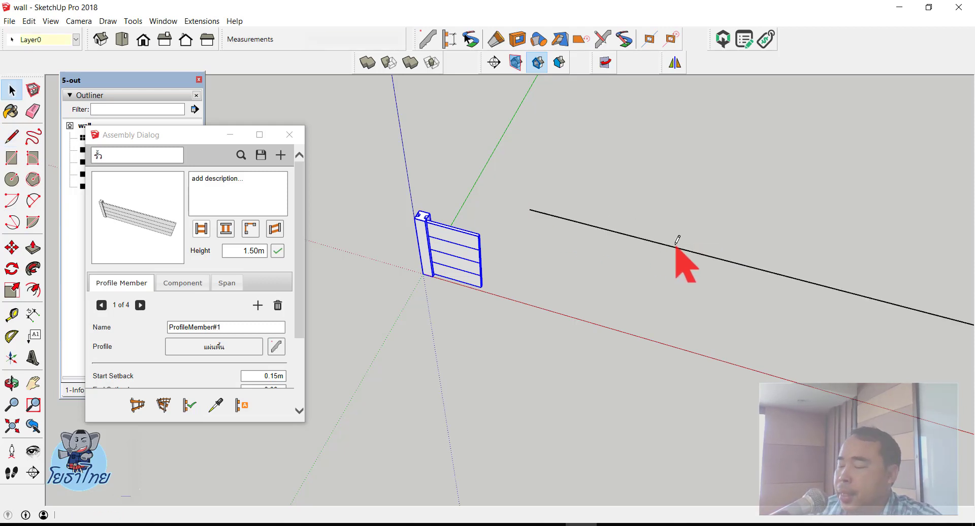
scroll(670, 305, "down", 3)
scroll(696, 305, "down", 3)
scroll(706, 284, "up", 3)
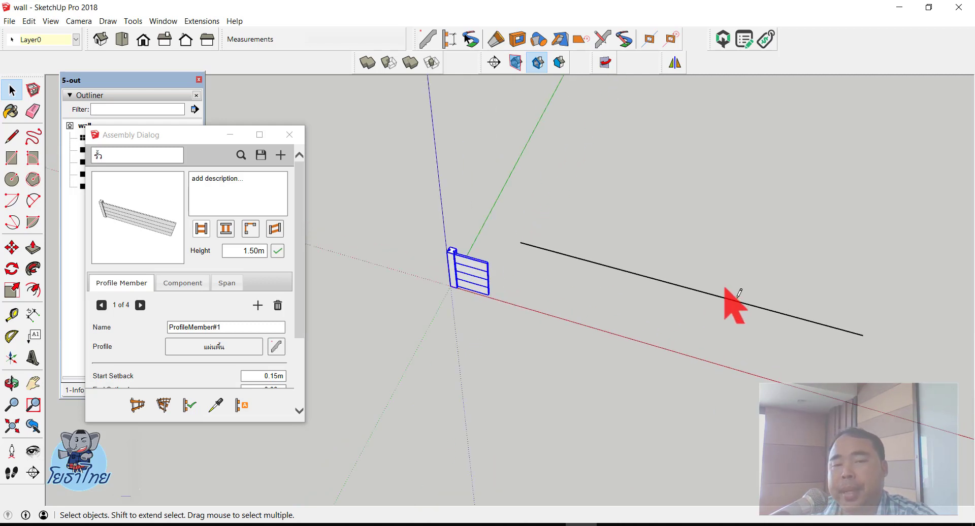
scroll(726, 289, "up", 2)
Label the new edge with a 10.00m dimension and select it as the path
left_click(33, 315)
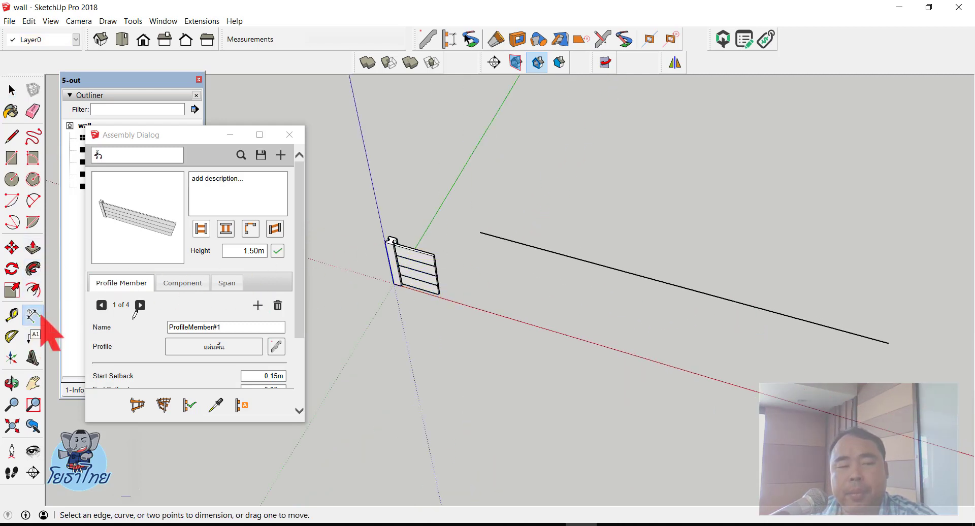
left_click(592, 262)
left_click(671, 199)
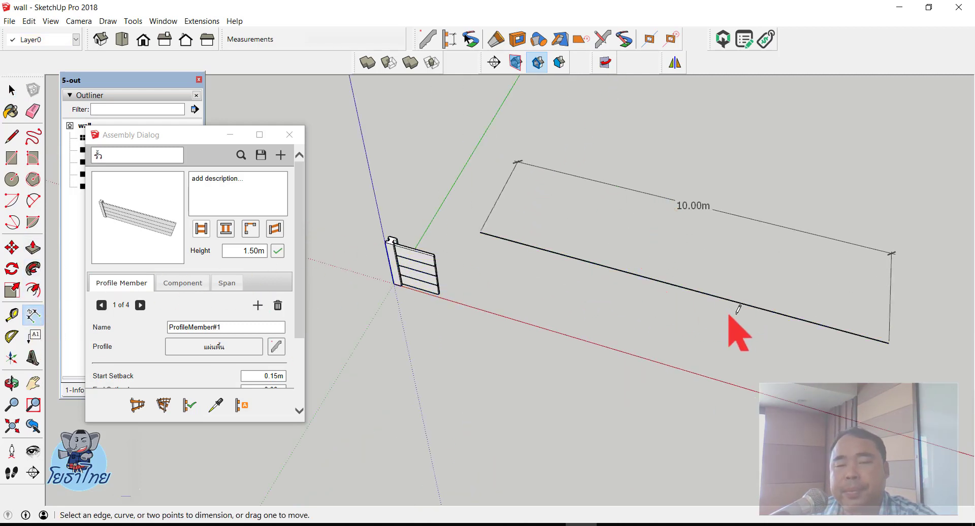
mouse_move(738, 309)
middle_mouse_down()
mouse_move(747, 249)
mouse_move(732, 227)
middle_mouse_up()
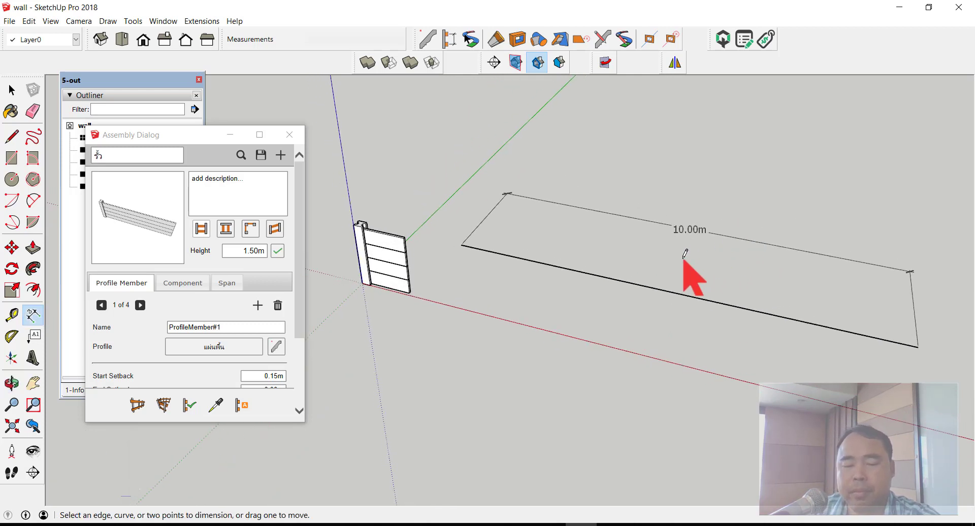
key("space")
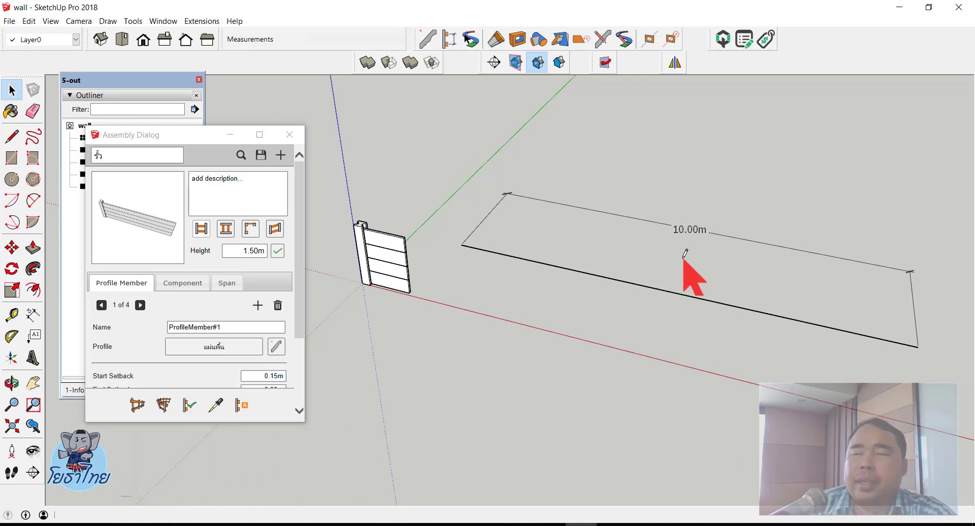
left_click(606, 272)
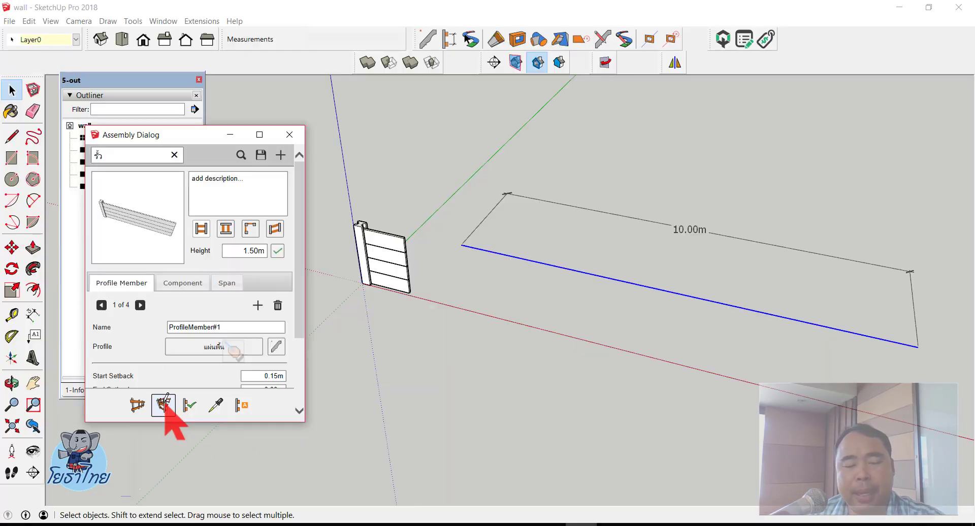
Build the 1.50m wall assembly along the selected 10 m edge
left_click(202, 369)
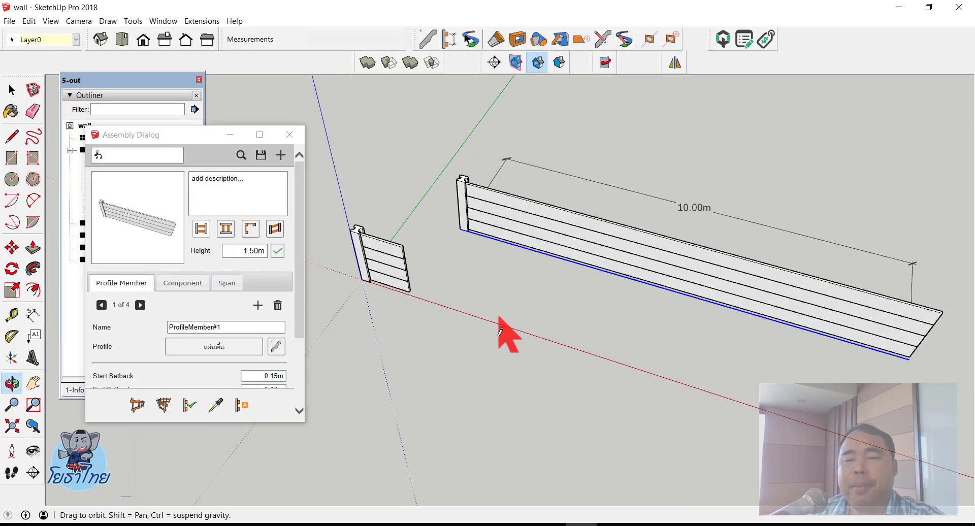
left_click_drag(499, 331, 601, 264)
key("space")
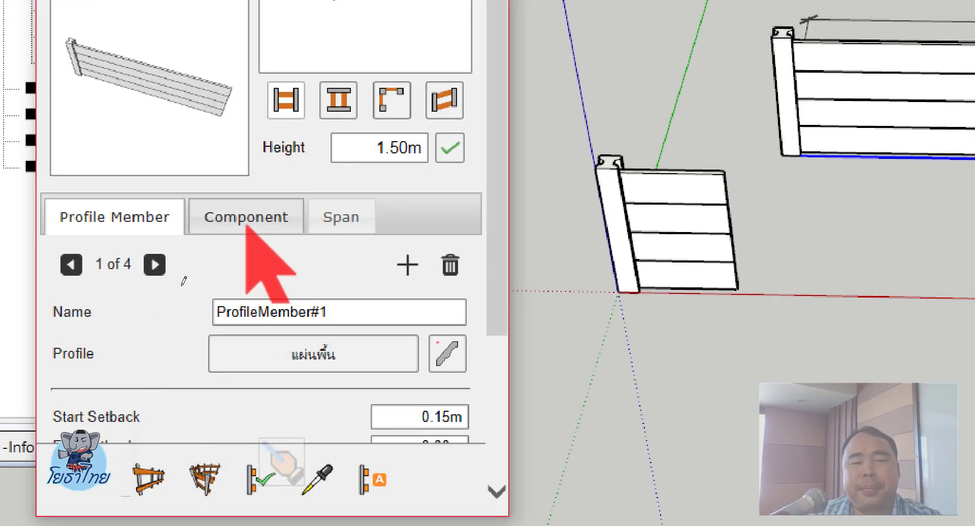
Place the post component along the path at 3.00m spacing with Max turned off
left_click(246, 228)
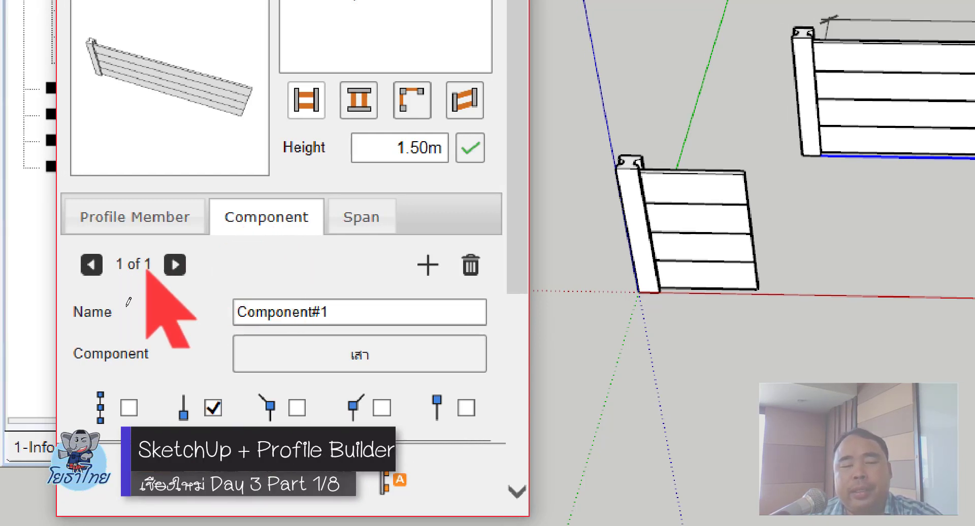
scroll(163, 365, "down", 3)
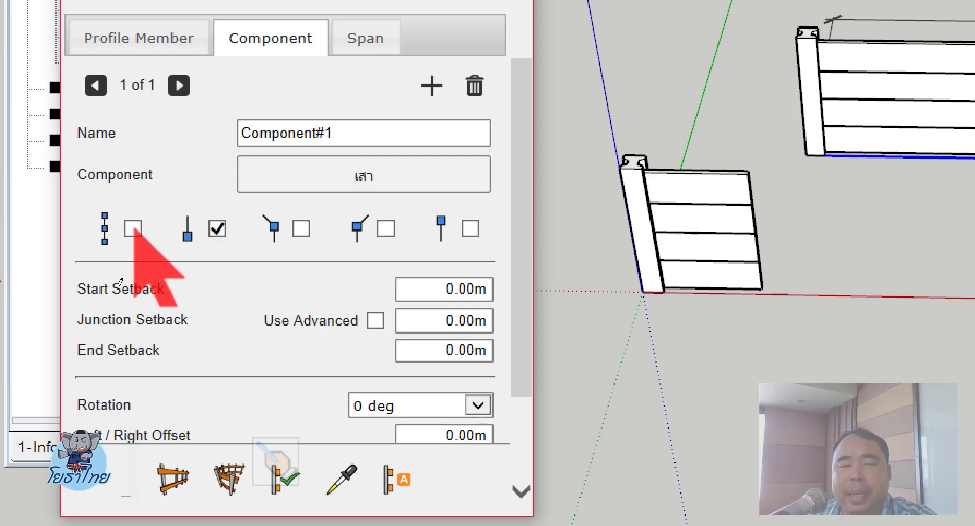
left_click(133, 229)
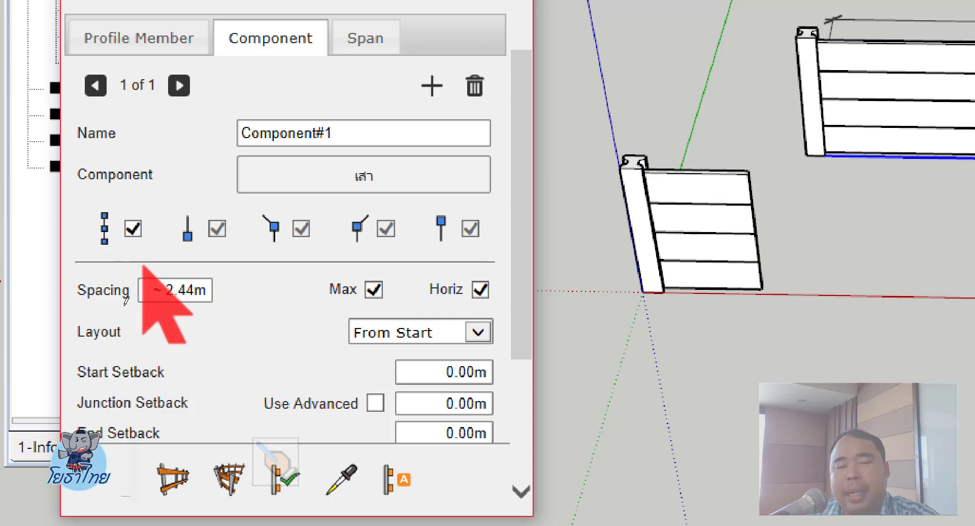
left_click_drag(152, 290, 205, 290)
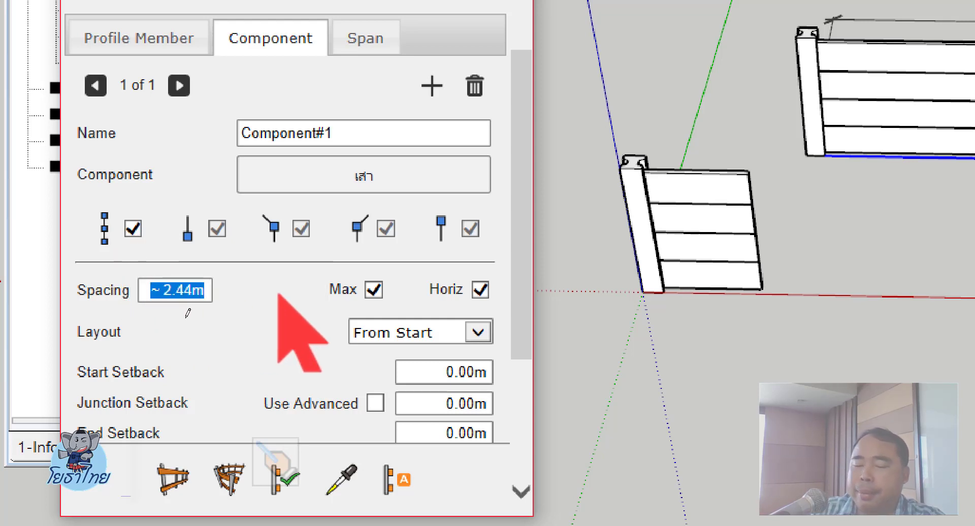
type("3")
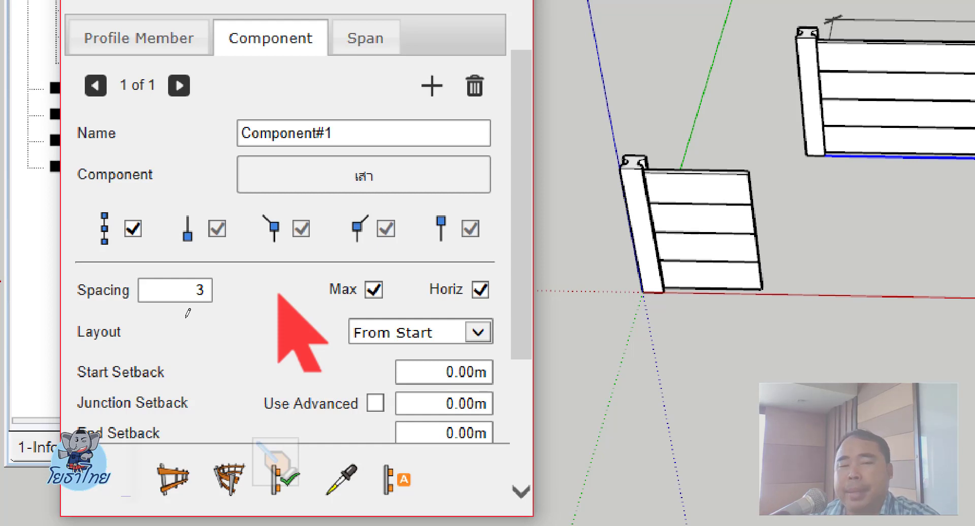
left_click(373, 290)
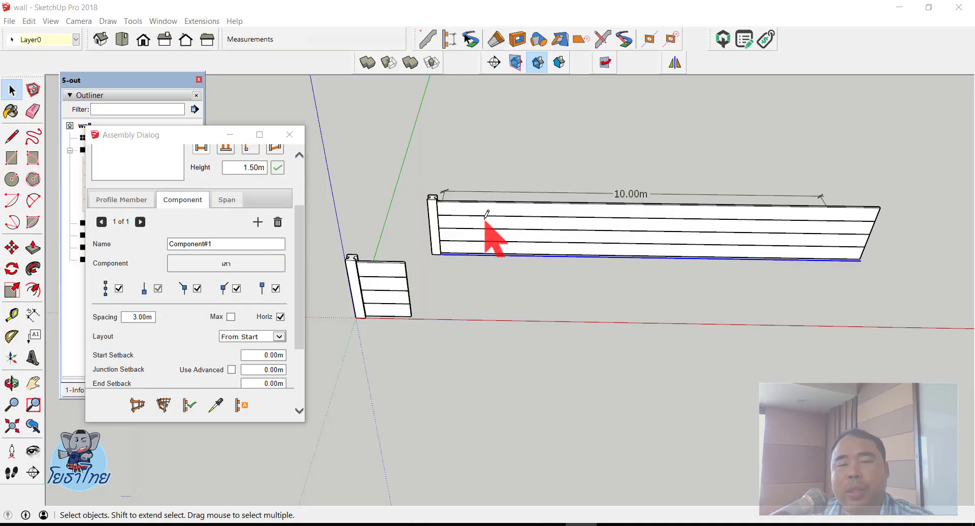
Select the 10 m wall, drop the end post, and apply the 3.00m post settings
left_click(486, 220)
middle_click_drag(490, 337, 583, 337)
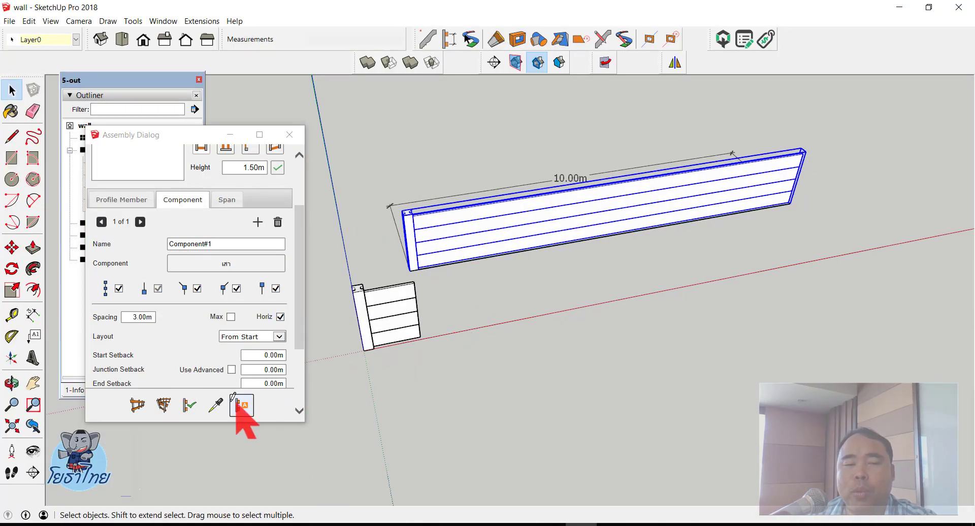
scroll(233, 397, "down", 3)
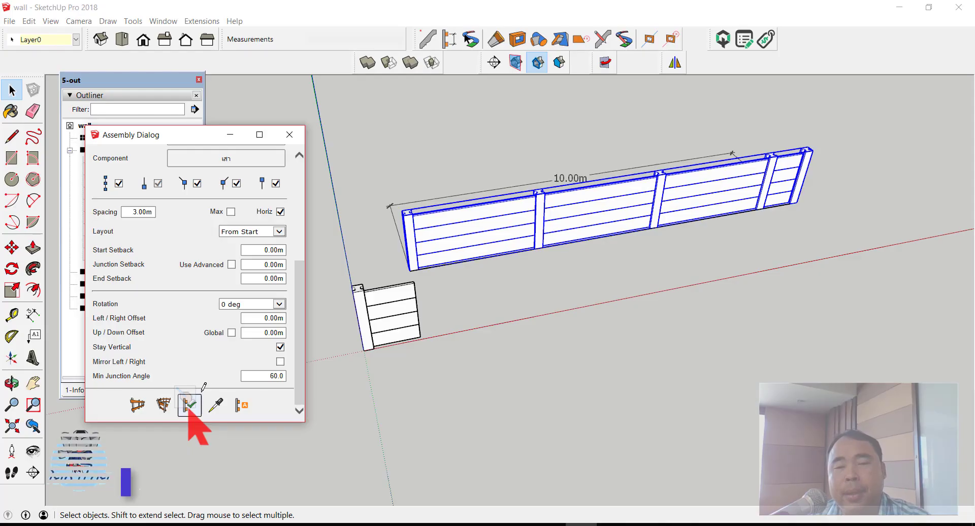
scroll(537, 198, "up", 3)
scroll(496, 264, "down", 3)
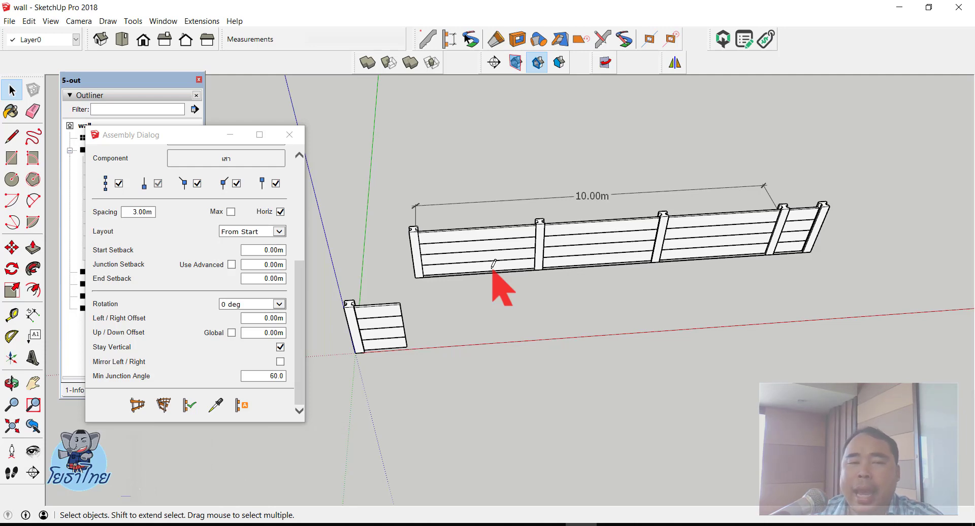
mouse_move(686, 203)
middle_mouse_down()
mouse_move(809, 218)
mouse_move(631, 265)
mouse_move(779, 337)
mouse_move(725, 333)
mouse_move(789, 325)
mouse_move(726, 274)
mouse_move(815, 321)
mouse_move(822, 337)
mouse_move(595, 342)
middle_mouse_up()
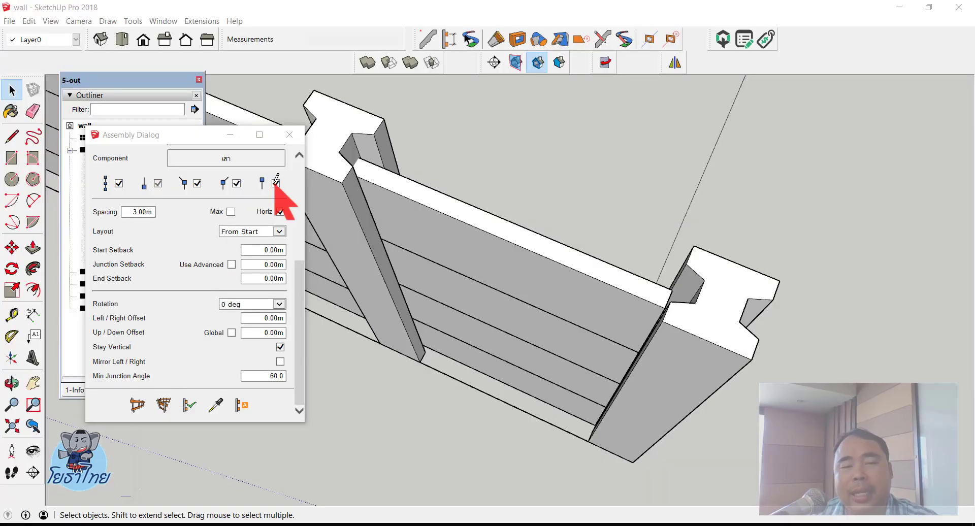
left_click(276, 183)
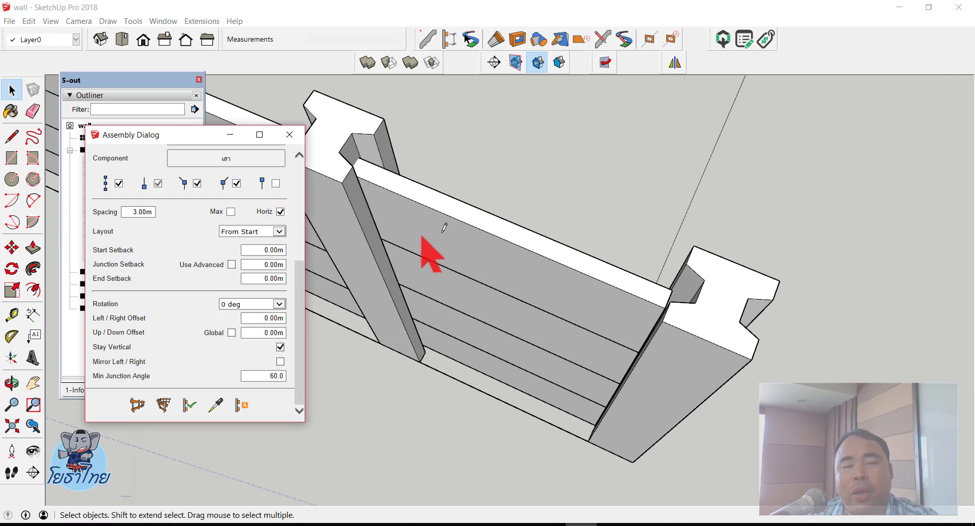
left_click(164, 402)
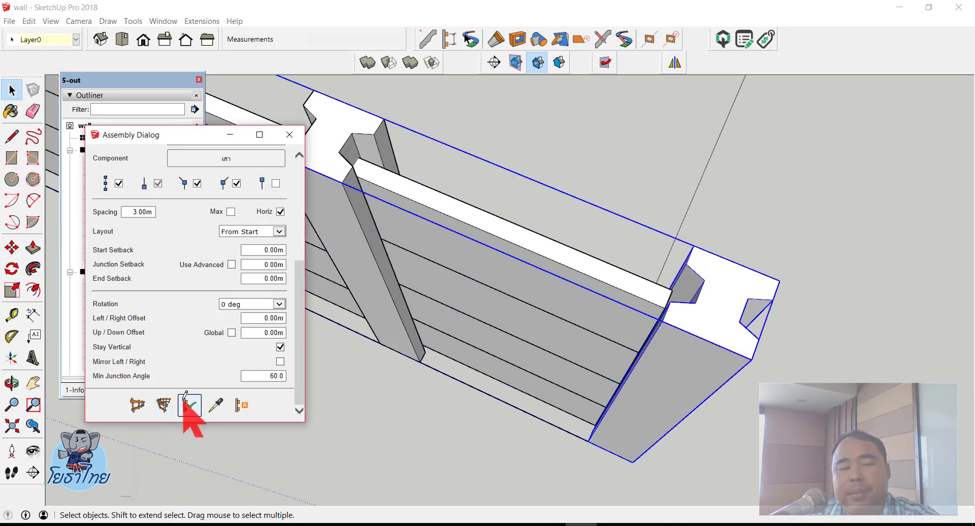
Re-enable the end post and rebuild the wall with it
mouse_move(428, 355)
middle_mouse_down()
mouse_move(412, 263)
mouse_move(294, 245)
mouse_move(492, 257)
mouse_move(441, 293)
middle_mouse_up()
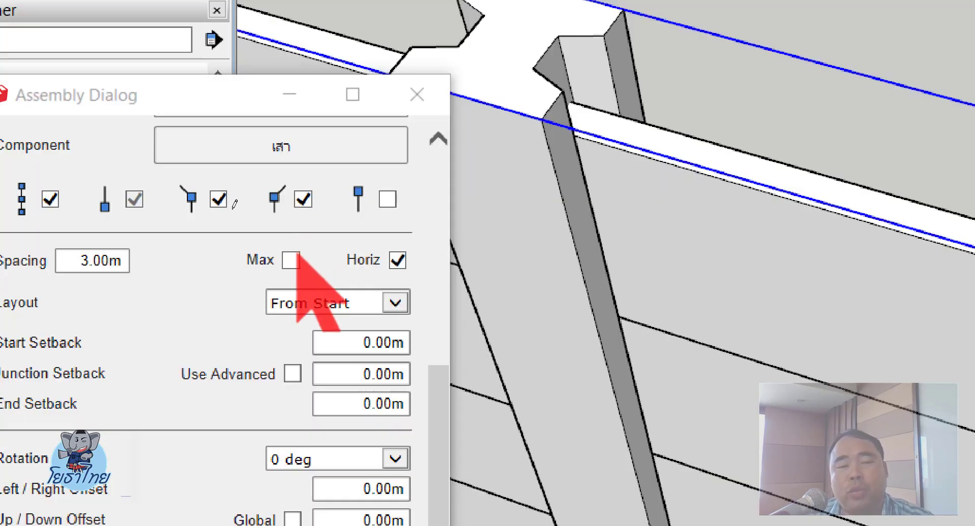
left_click(388, 200)
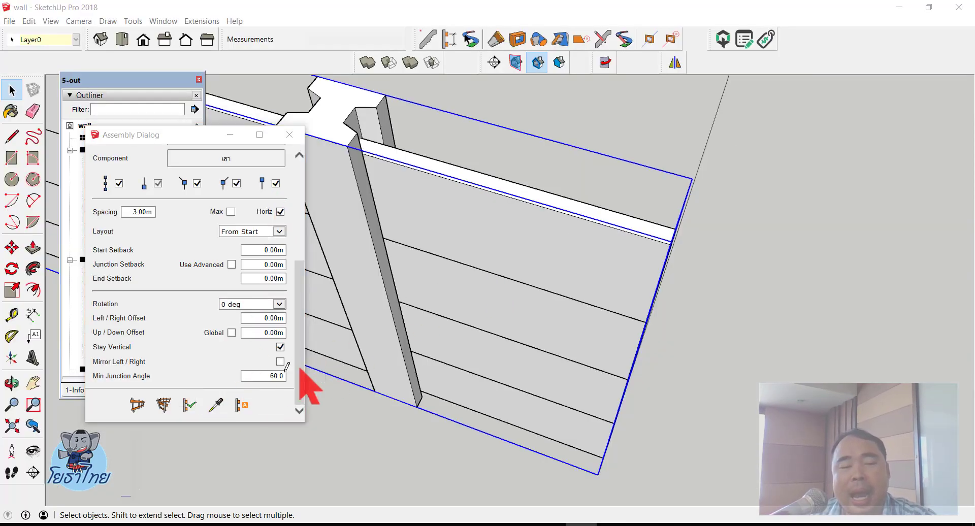
left_click(191, 404)
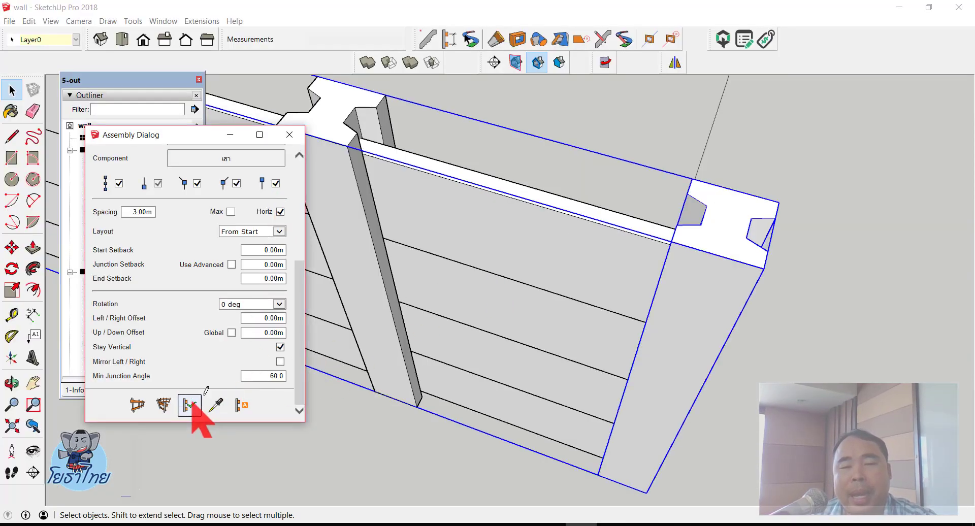
left_click(797, 263)
Orbit and zoom around the fence to inspect the posts every 3.00 m
mouse_move(501, 217)
middle_mouse_down()
mouse_move(726, 199)
mouse_move(505, 274)
middle_mouse_up()
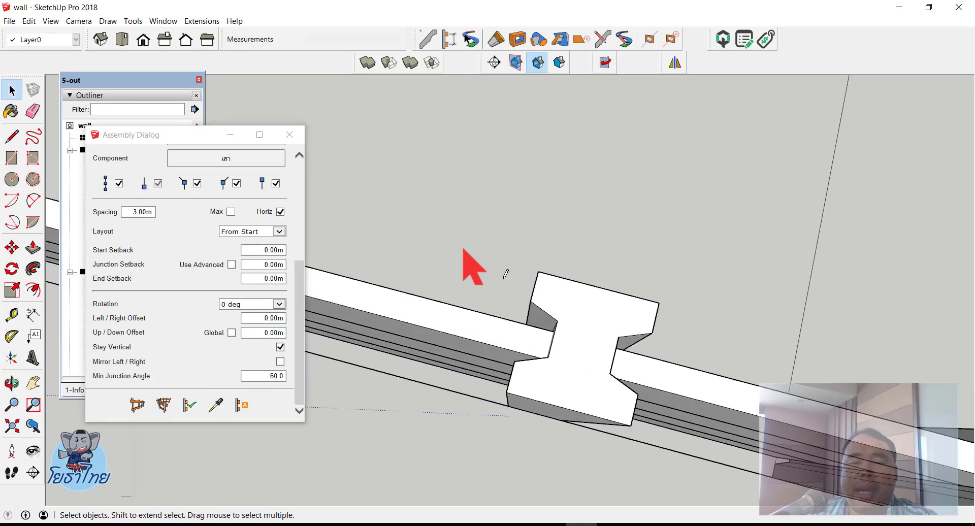
scroll(564, 343, "up", 3)
middle_click_drag(564, 343, 532, 250)
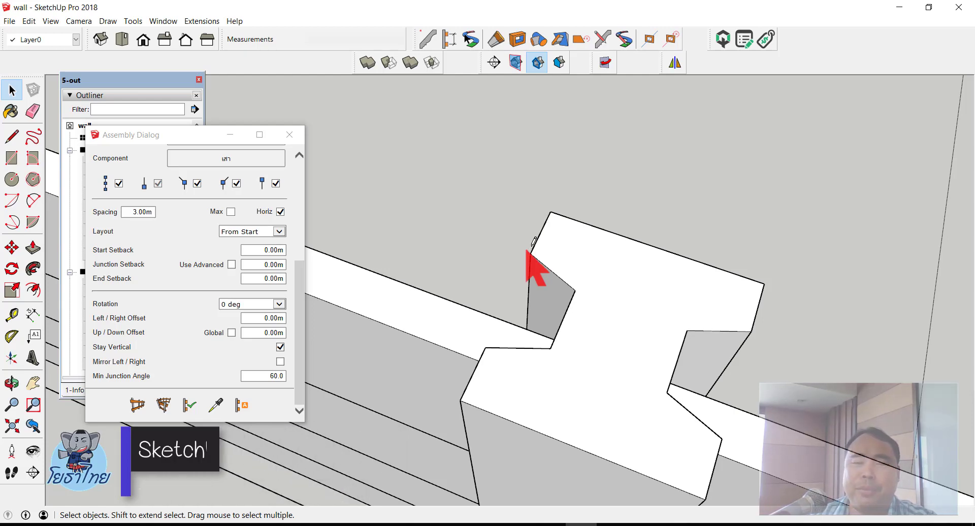
scroll(529, 246, "down", 3)
scroll(632, 292, "down", 3)
scroll(661, 274, "down", 2)
scroll(631, 326, "down", 3)
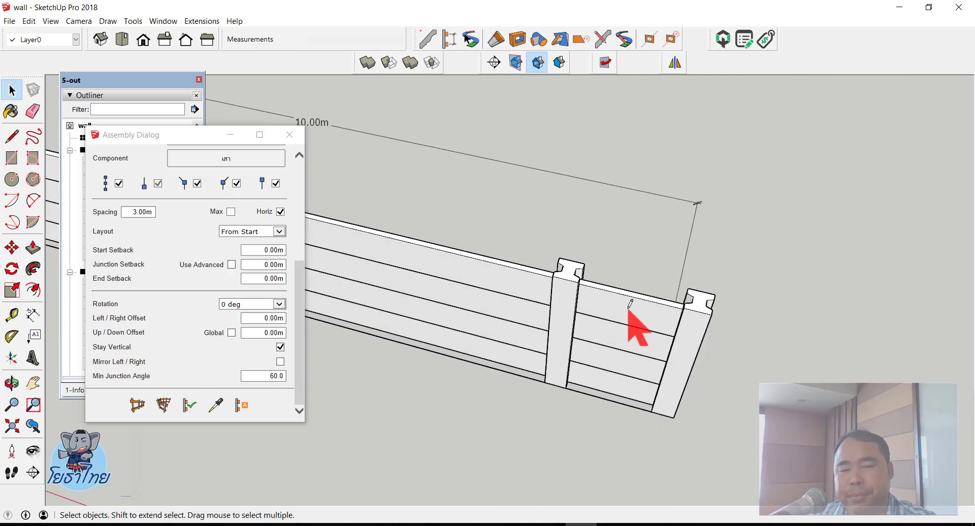
scroll(696, 293, "down", 2)
scroll(725, 283, "down", 2)
scroll(622, 324, "down", 2)
scroll(534, 351, "up", 2)
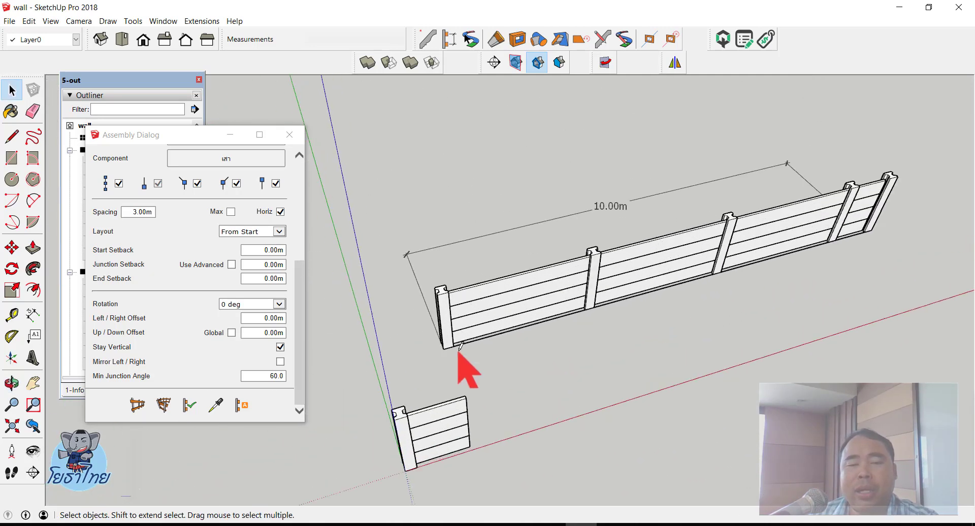
scroll(432, 348, "up", 2)
scroll(345, 320, "up", 2)
scroll(257, 300, "up", 3)
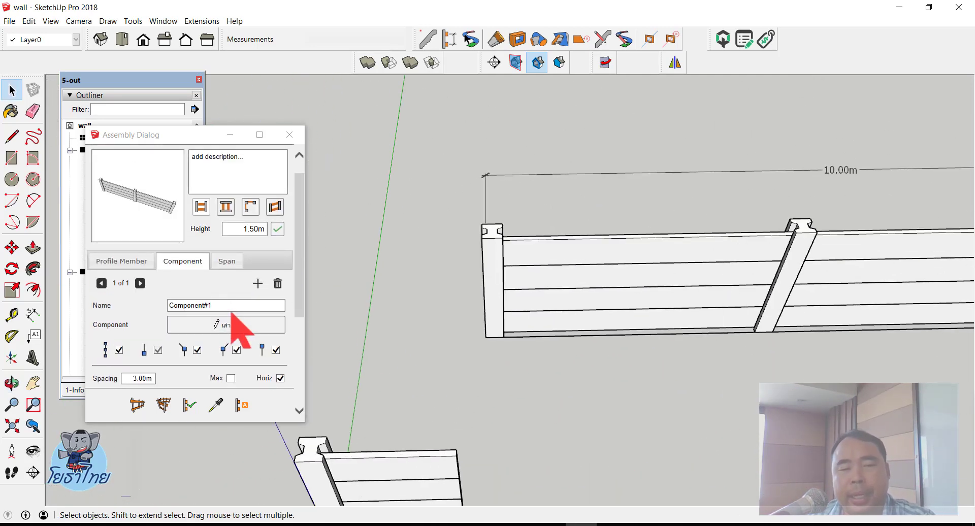
scroll(209, 316, "down", 2)
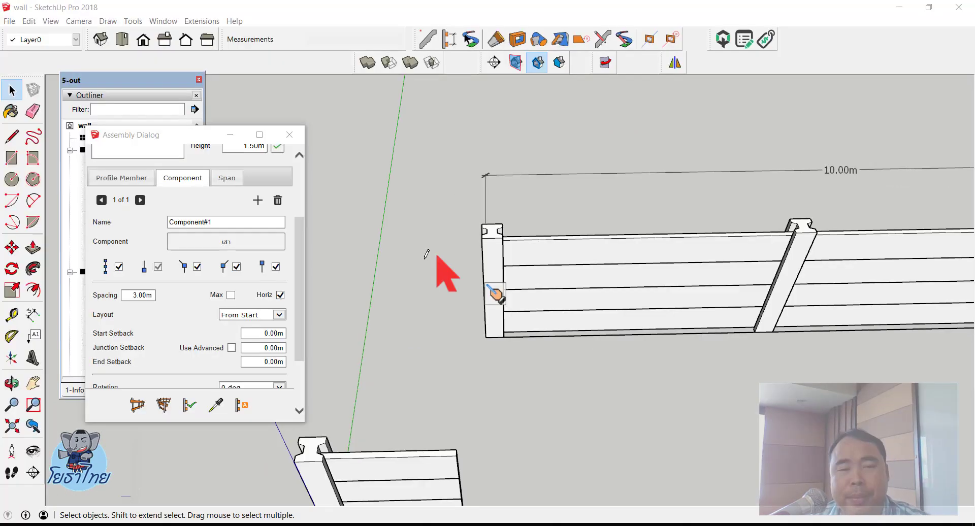
scroll(259, 238, "up", 2)
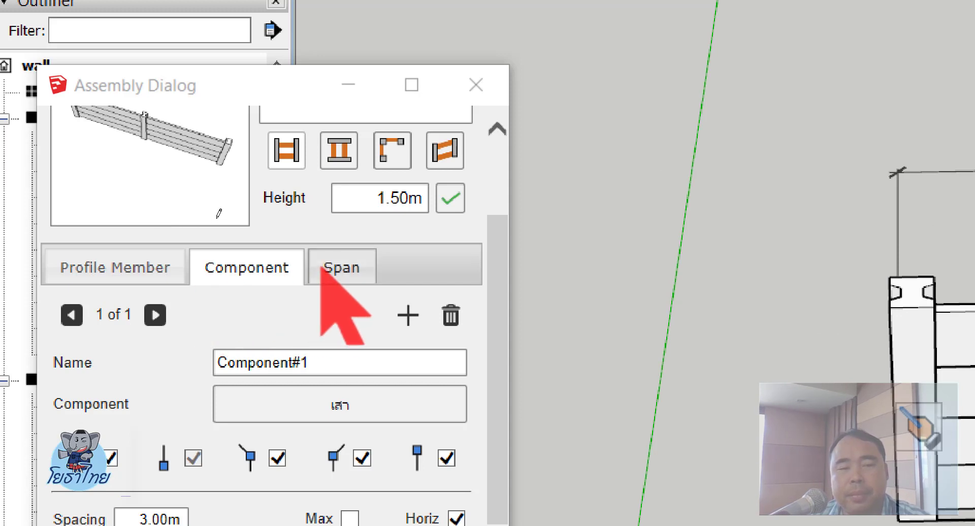
Add Span#1 to the assembly and set its type to Sub-Assembly
left_click(328, 267)
scroll(202, 310, "down", 4)
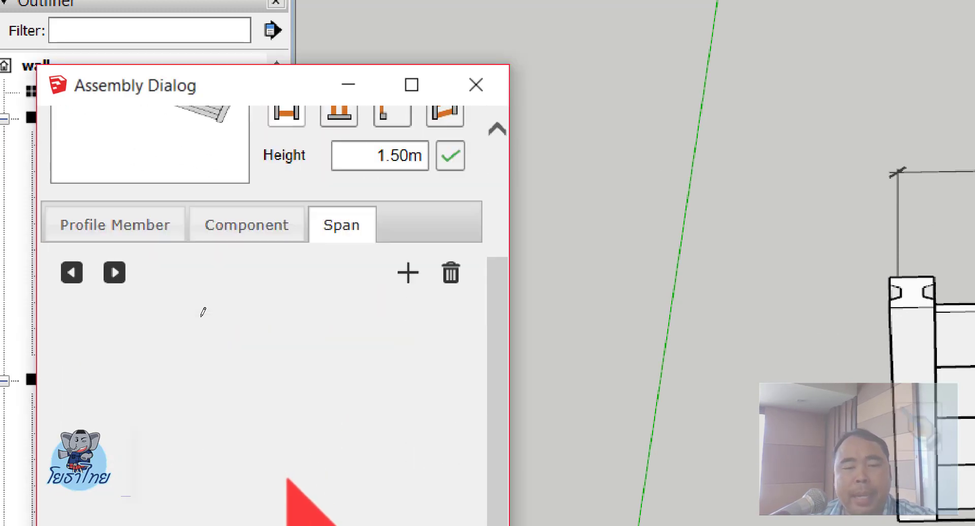
scroll(205, 307, "down", 1)
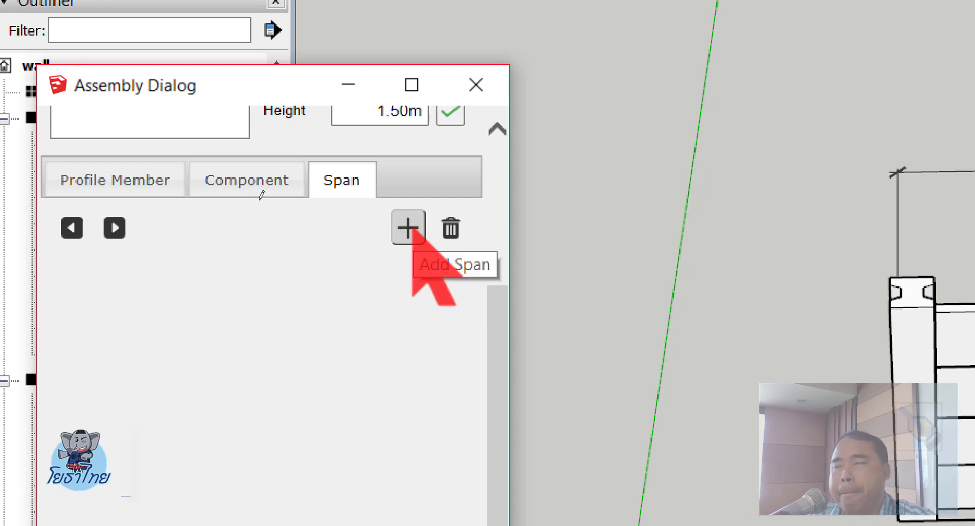
left_click(412, 228)
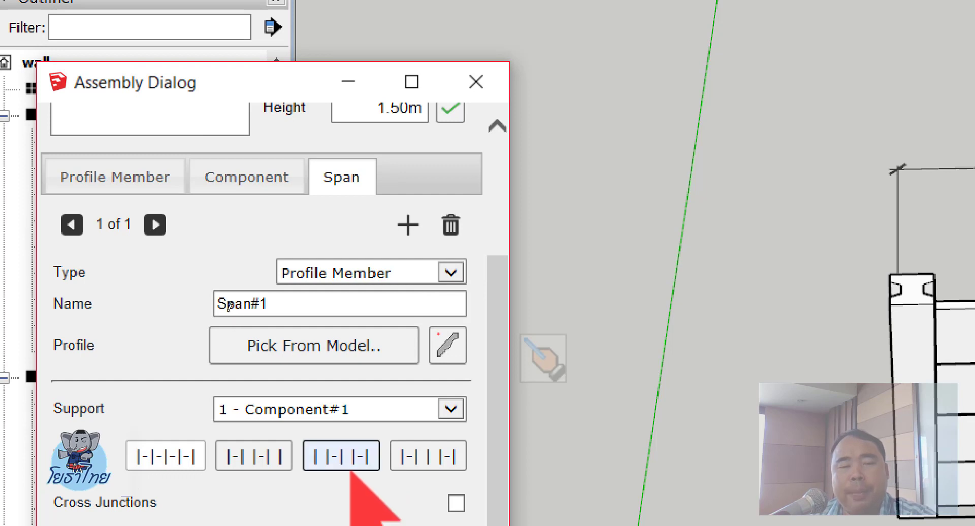
left_click(382, 274)
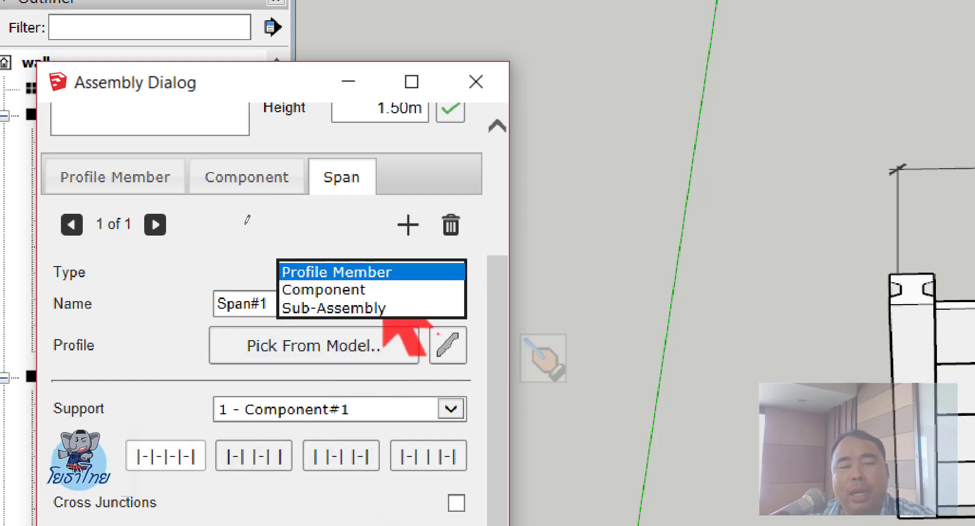
left_click(382, 316)
left_click(383, 277)
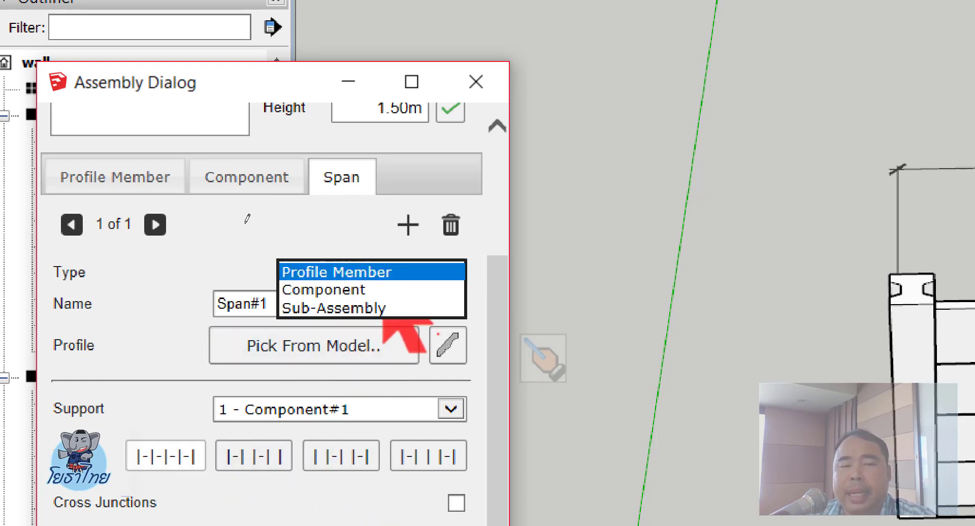
left_click(383, 274)
left_click(383, 274)
left_click(383, 274)
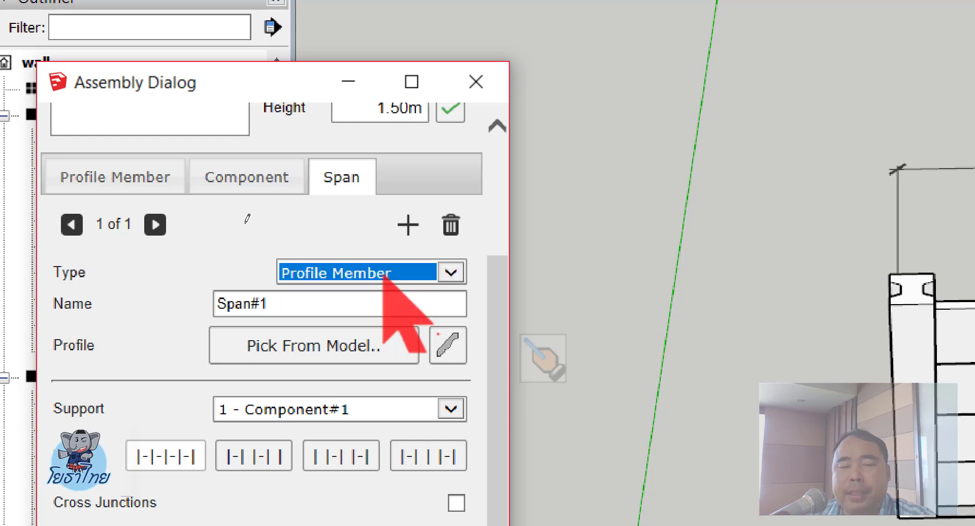
left_click(383, 274)
left_click(383, 274)
left_click(383, 274)
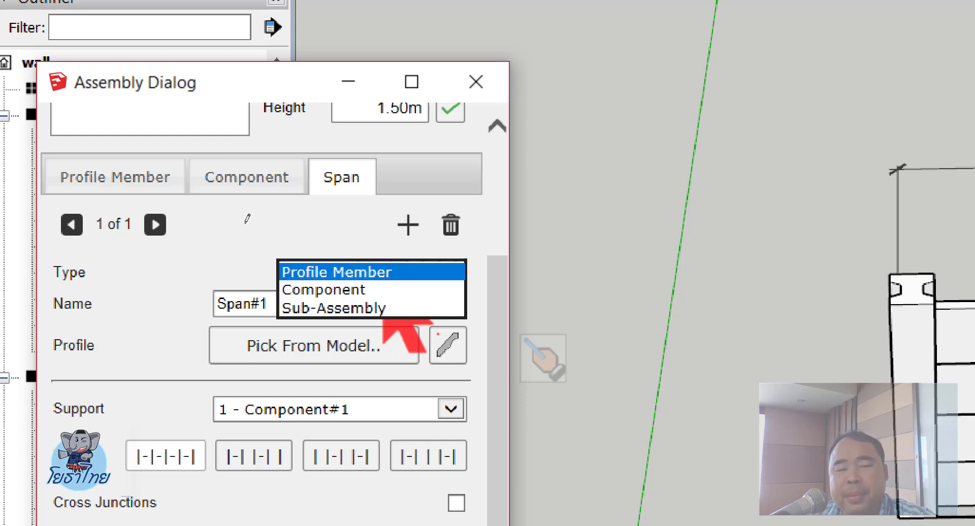
left_click(383, 274)
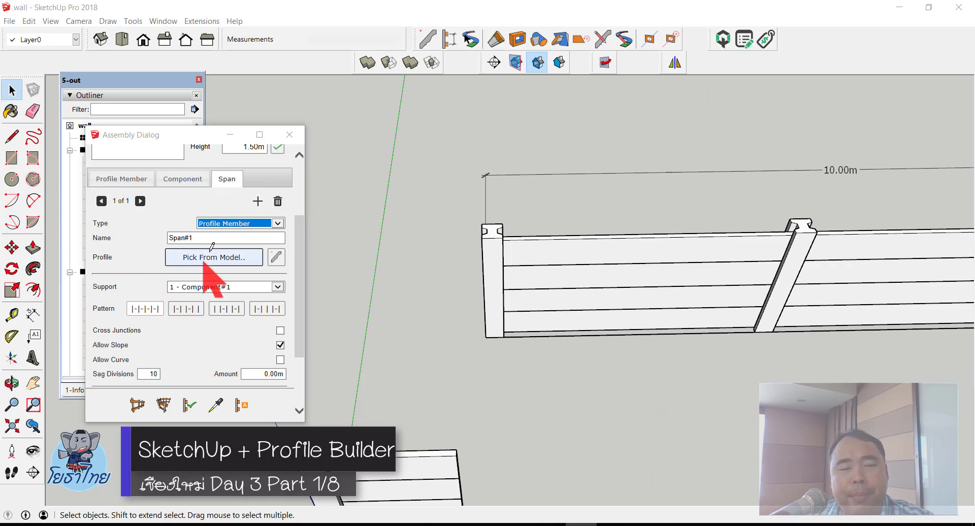
Delete the long 10.00 m fence, keeping the short sample piece
scroll(409, 371, "down", 2)
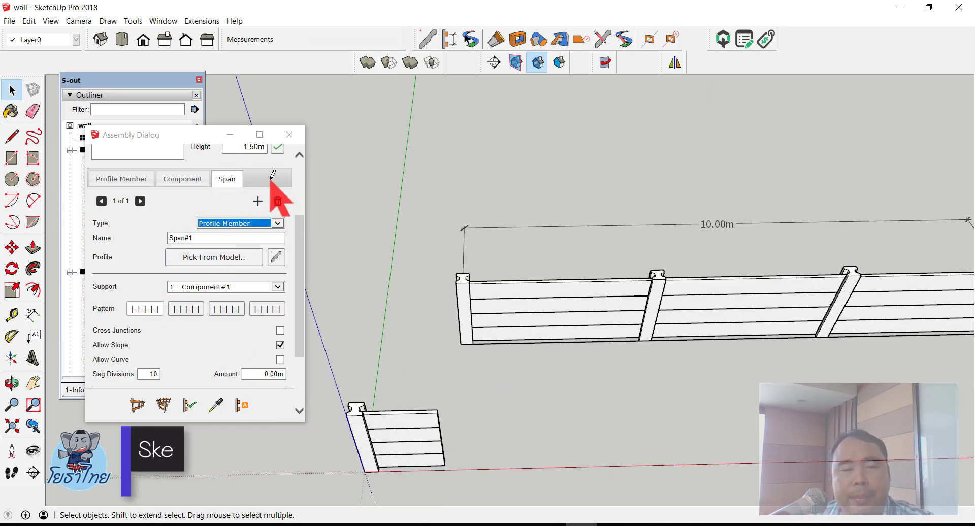
scroll(356, 457, "up", 2)
scroll(391, 417, "up", 3)
left_click(419, 369)
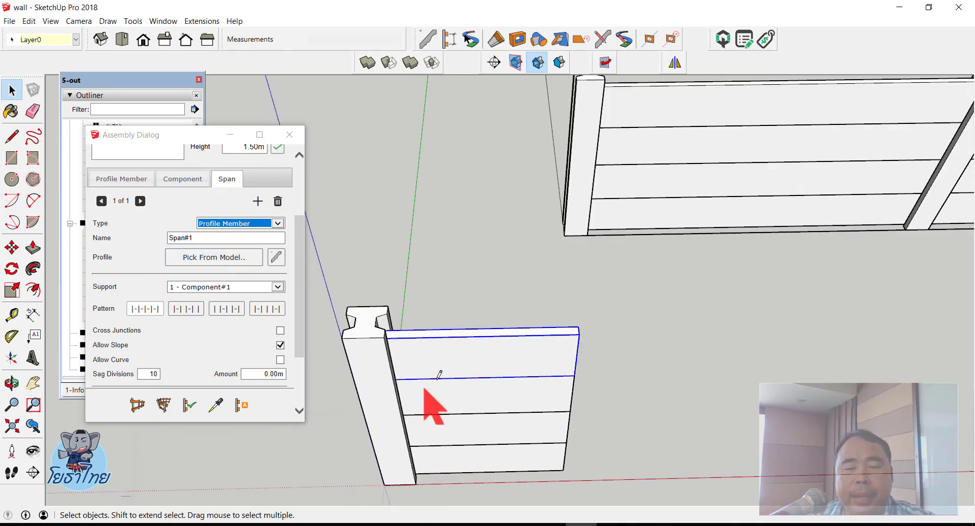
scroll(381, 288, "up", 1)
scroll(382, 288, "down", 2)
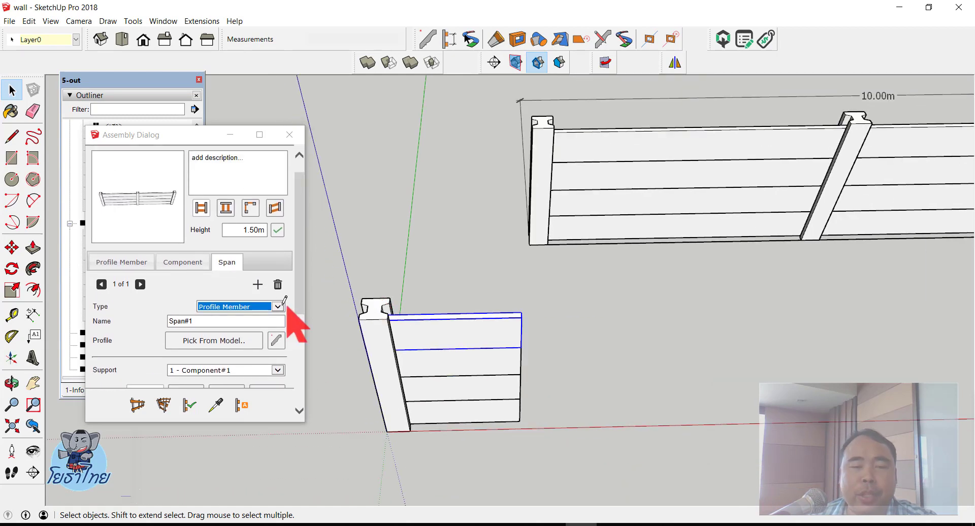
scroll(287, 306, "down", 1)
scroll(505, 272, "down", 3)
scroll(528, 270, "up", 2)
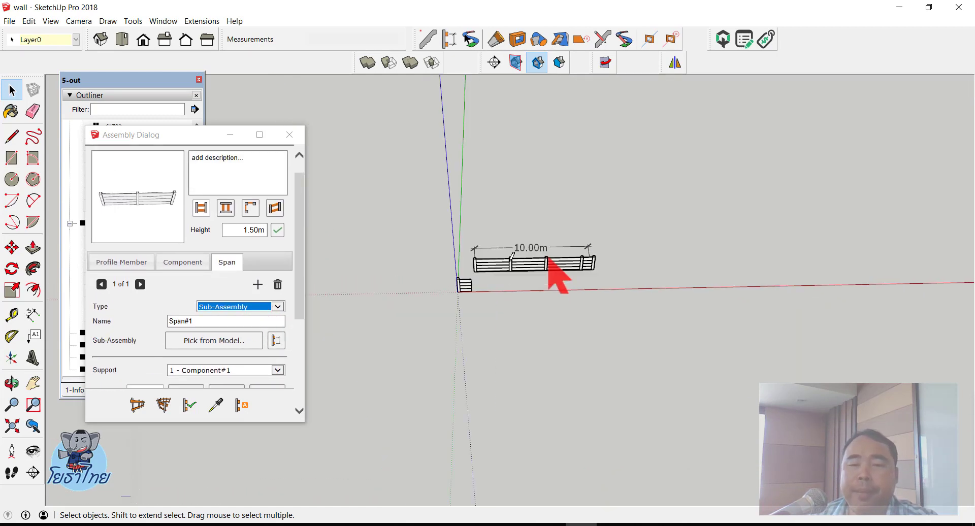
scroll(528, 277, "up", 2)
scroll(496, 281, "up", 2)
left_click(482, 264)
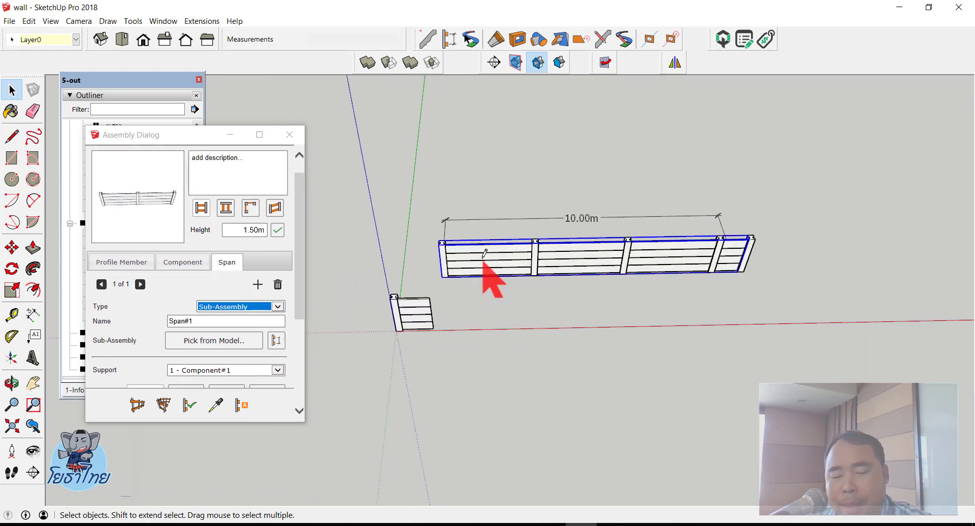
left_click(456, 257)
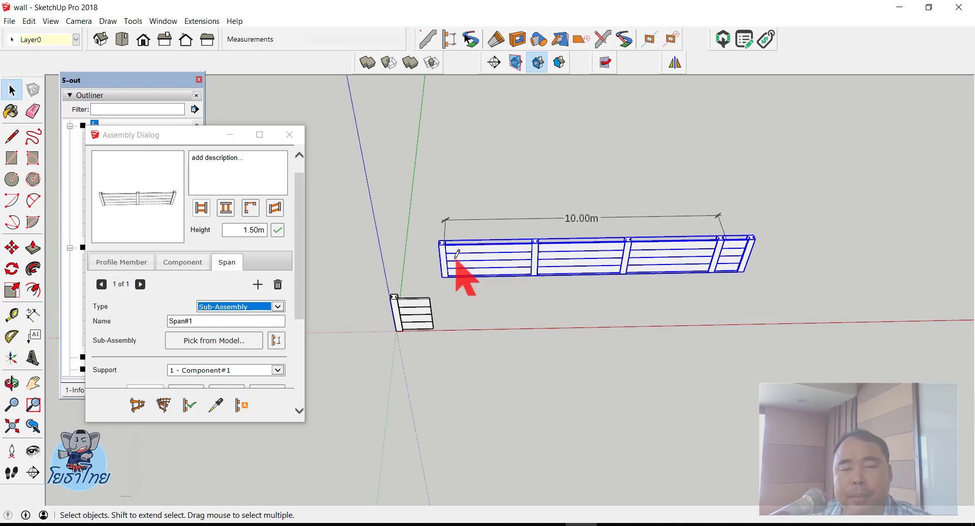
key("Delete")
Select the post of the short fence piece
scroll(355, 344, "up", 2)
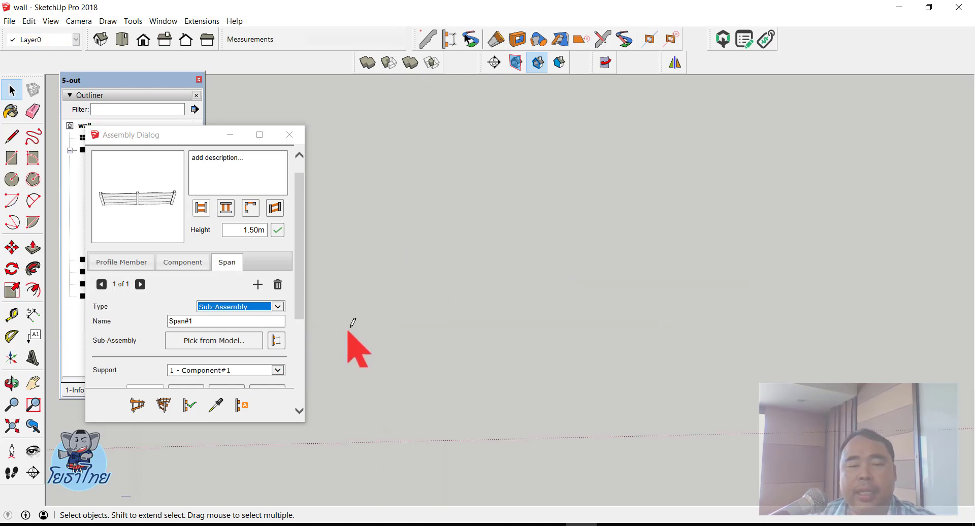
scroll(396, 311, "up", 2)
scroll(407, 310, "down", 2)
scroll(444, 279, "up", 1)
scroll(447, 274, "up", 2)
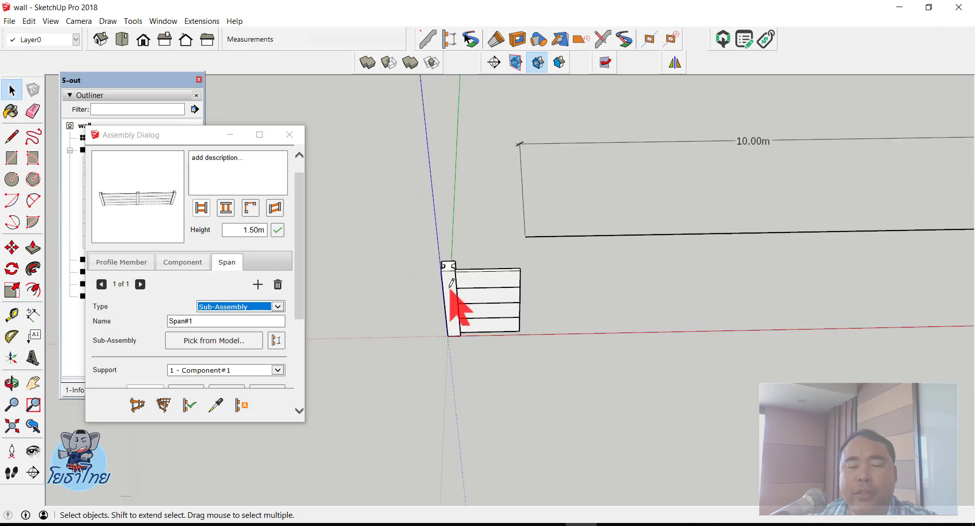
scroll(448, 285, "up", 3)
scroll(447, 294, "up", 3)
left_click(445, 315)
middle_click_drag(442, 327, 390, 315)
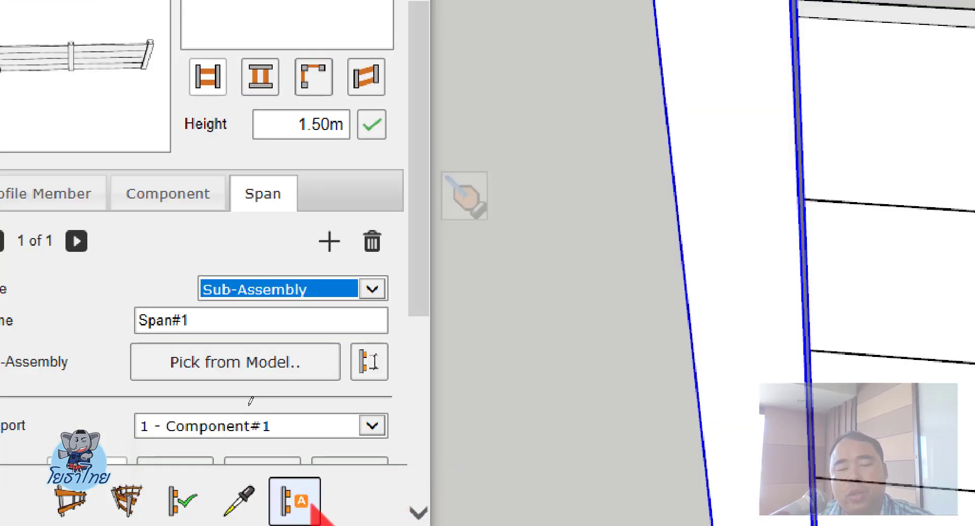
Start a new assembly from the post without saving, placing posts every 3.00 m along the path
left_click(295, 503)
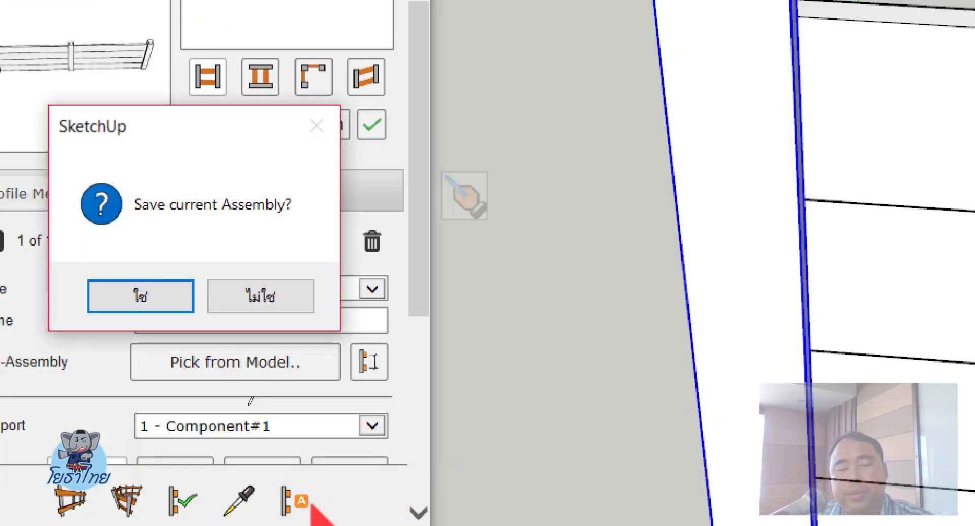
left_click(219, 302)
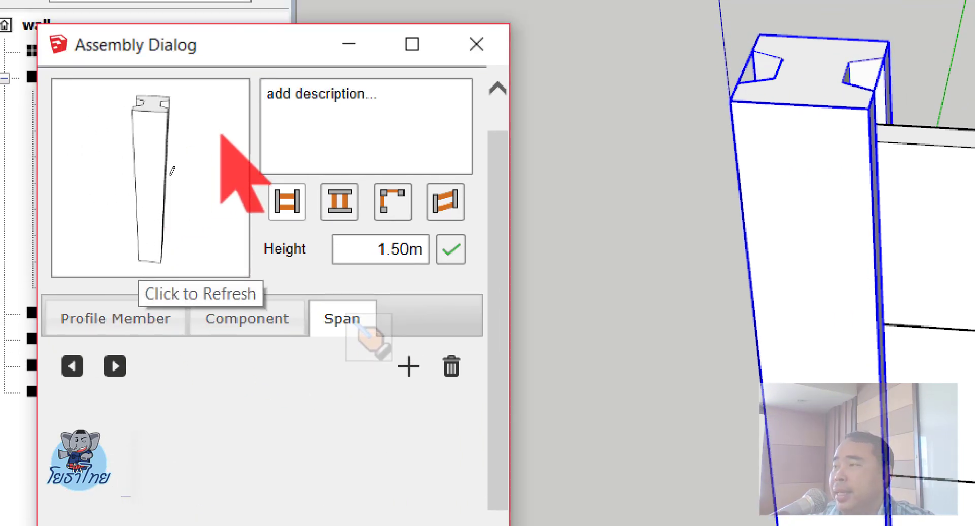
left_click(239, 320)
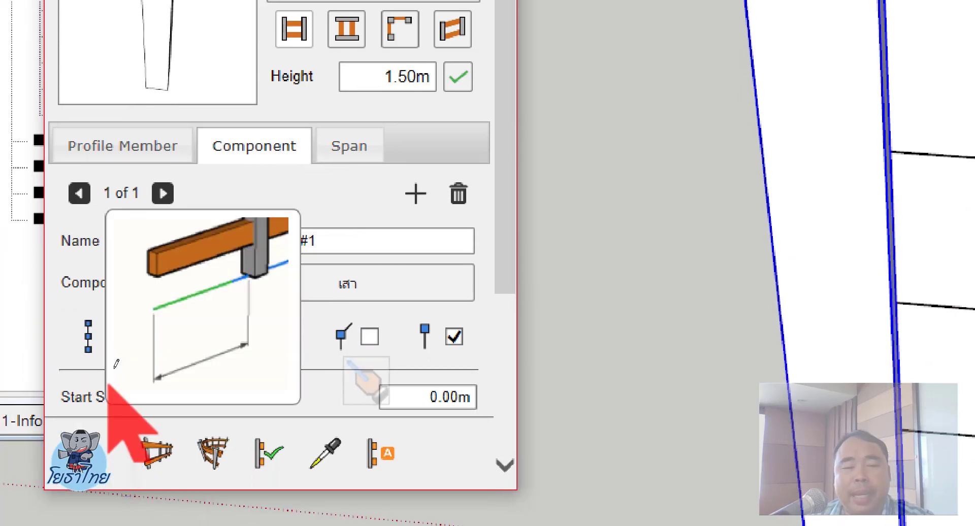
left_click(124, 336)
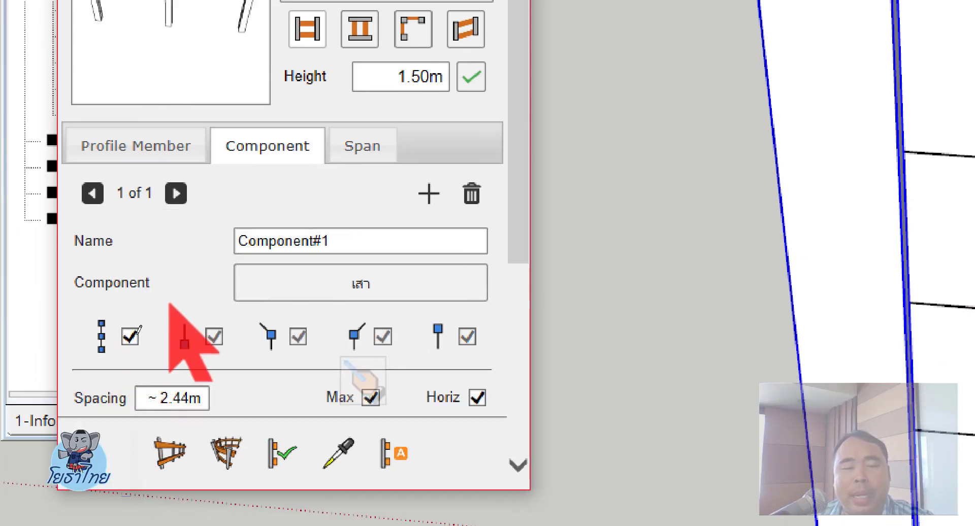
left_click(167, 328)
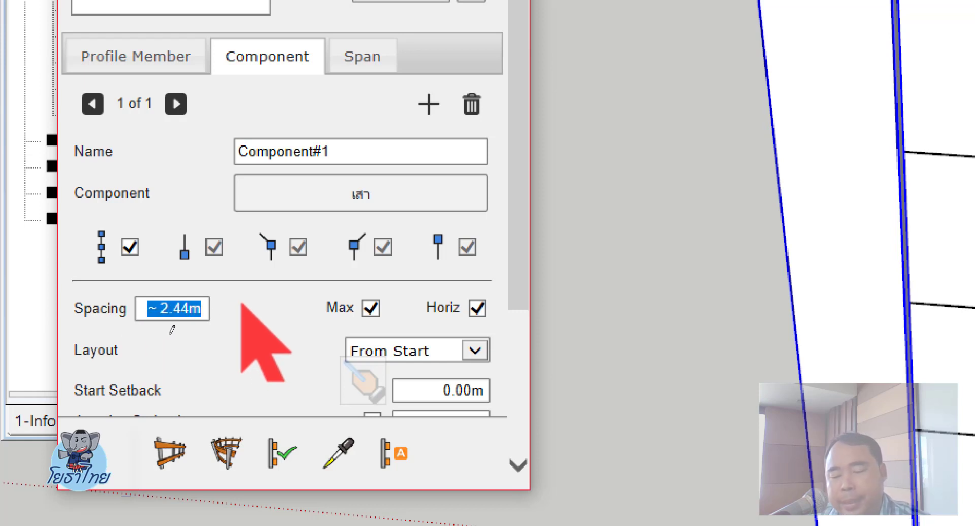
type("3")
key("Return")
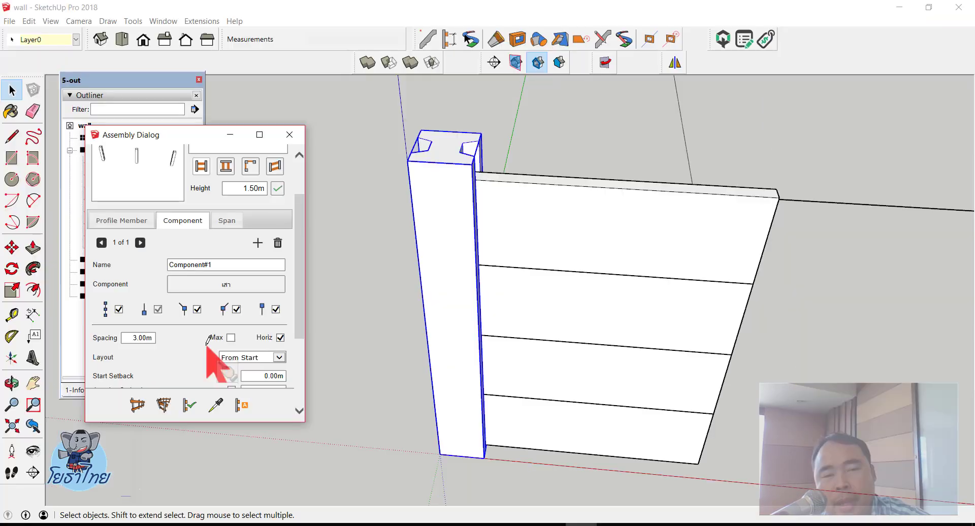
Select the bottom 10 m guide line as the path
scroll(488, 305, "down", 2)
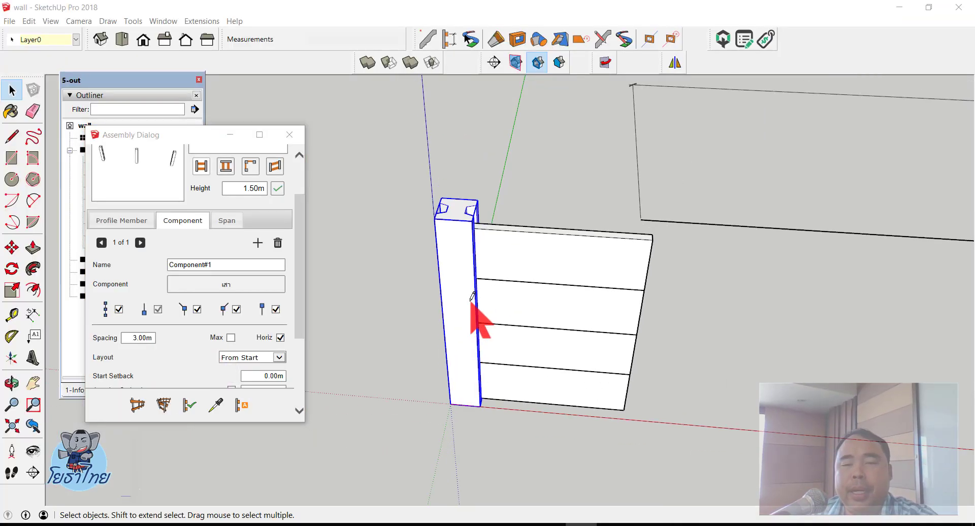
scroll(508, 299, "down", 1)
scroll(460, 216, "down", 1)
left_click(718, 232)
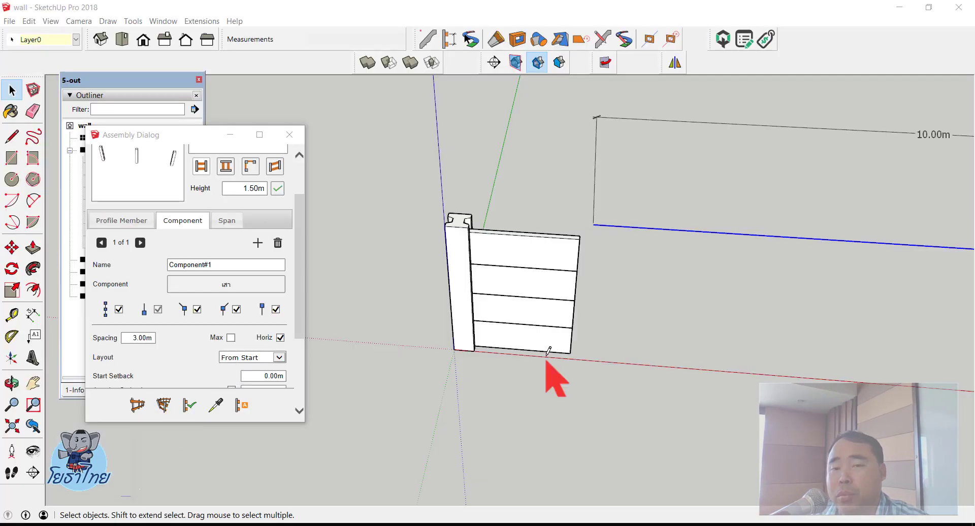
Build standalone posts at 3.00m intervals along the 10.00m path line
scroll(452, 350, "down", 3)
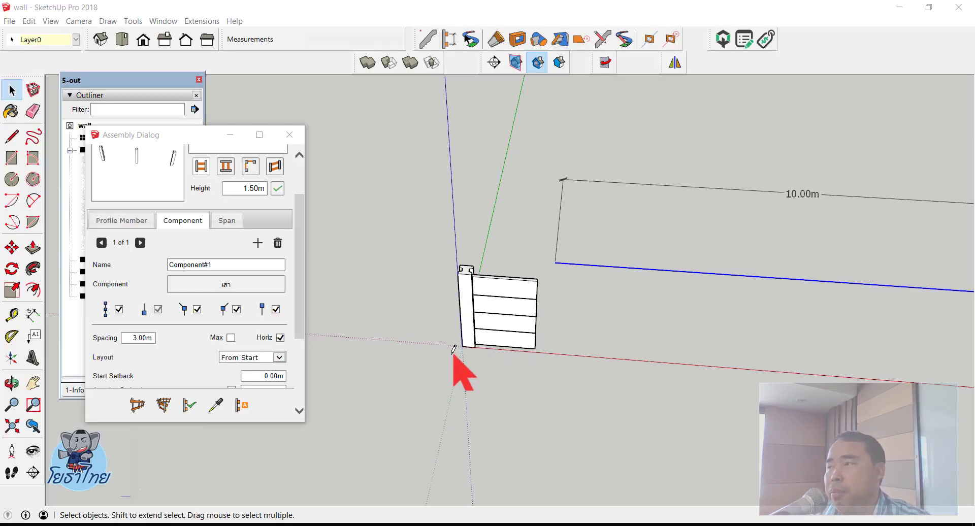
left_click(164, 405)
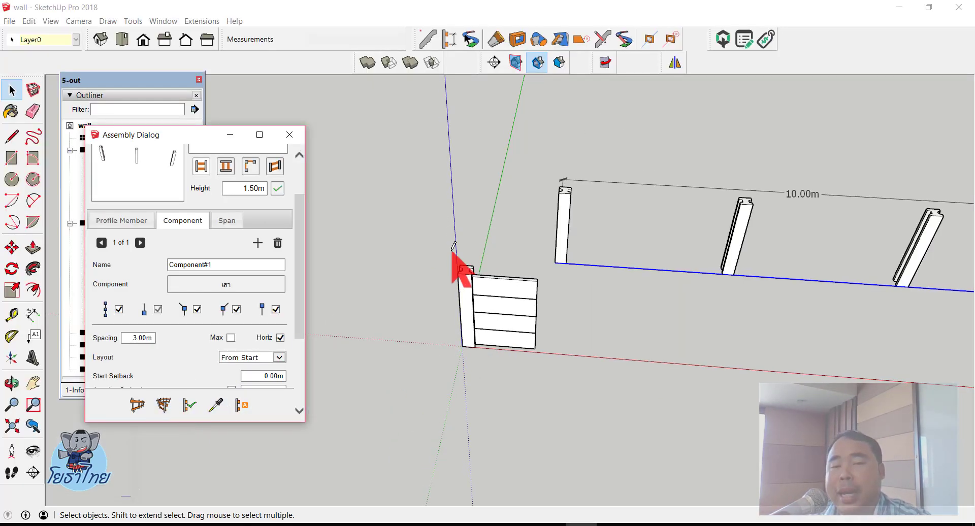
scroll(457, 252, "down", 3)
scroll(462, 245, "up", 2)
scroll(540, 237, "up", 2)
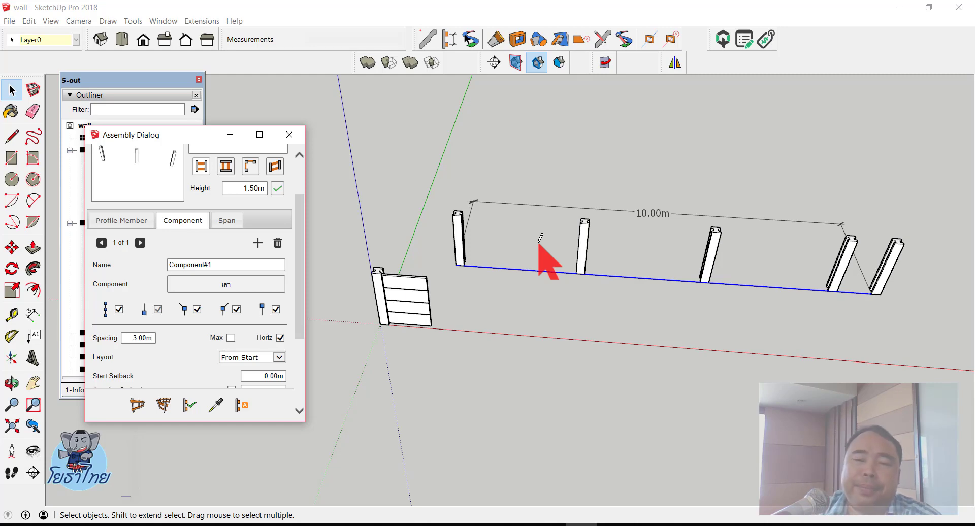
Crossing-select only the horizontal rails of the panel next to the first post
scroll(378, 266, "up", 1)
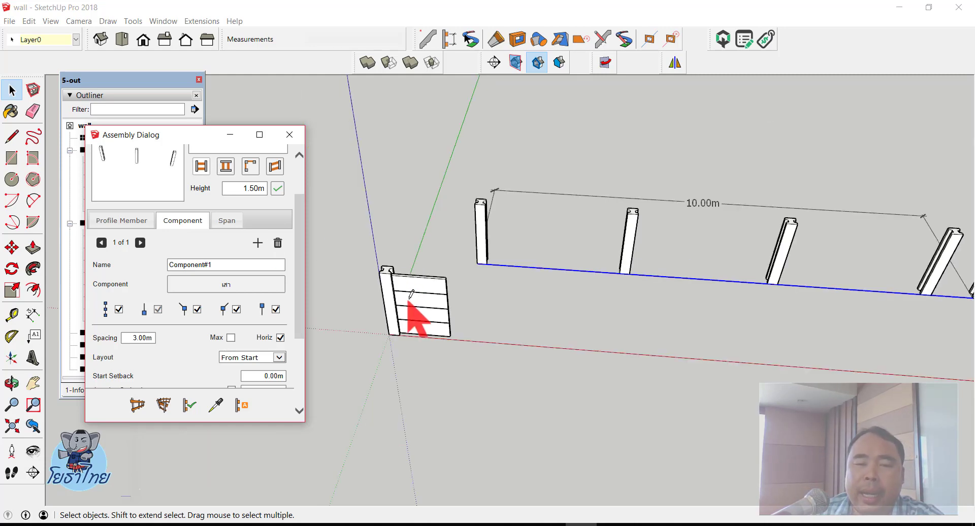
left_click_drag(447, 334, 421, 381)
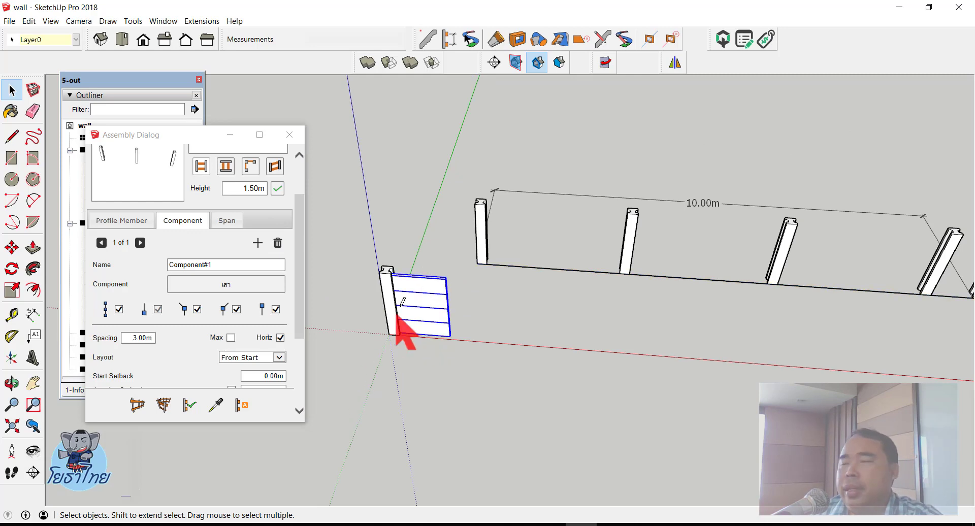
scroll(396, 304, "up", 1)
scroll(399, 302, "up", 1)
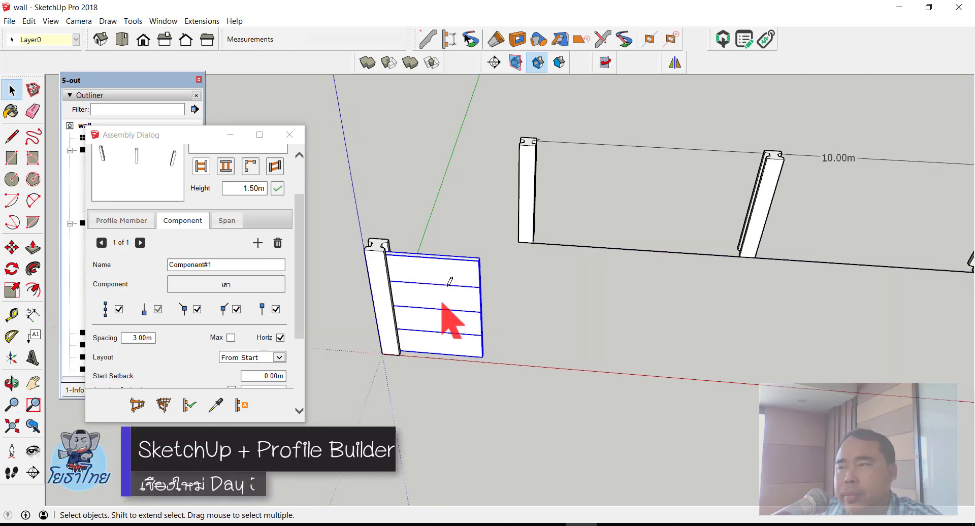
scroll(445, 284, "up", 1)
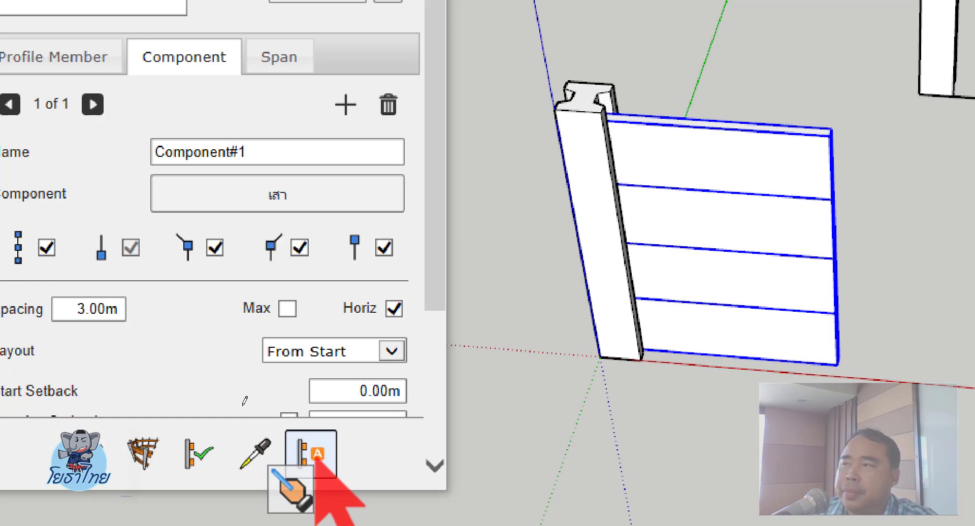
left_click(556, 340)
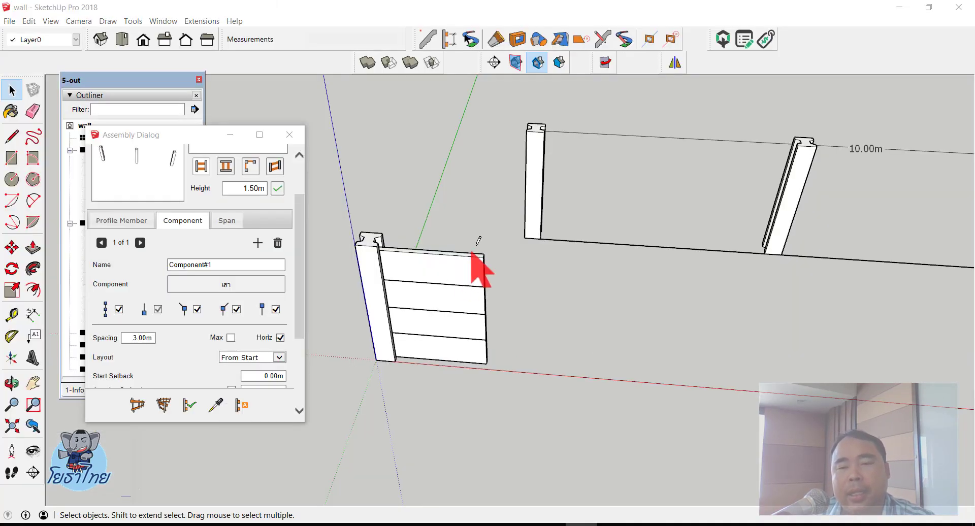
left_click(526, 191)
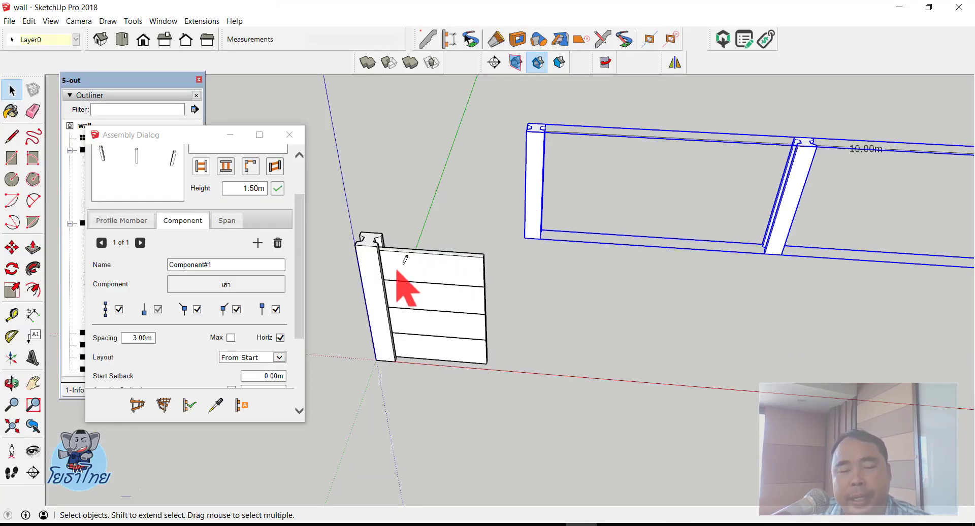
left_click(558, 291)
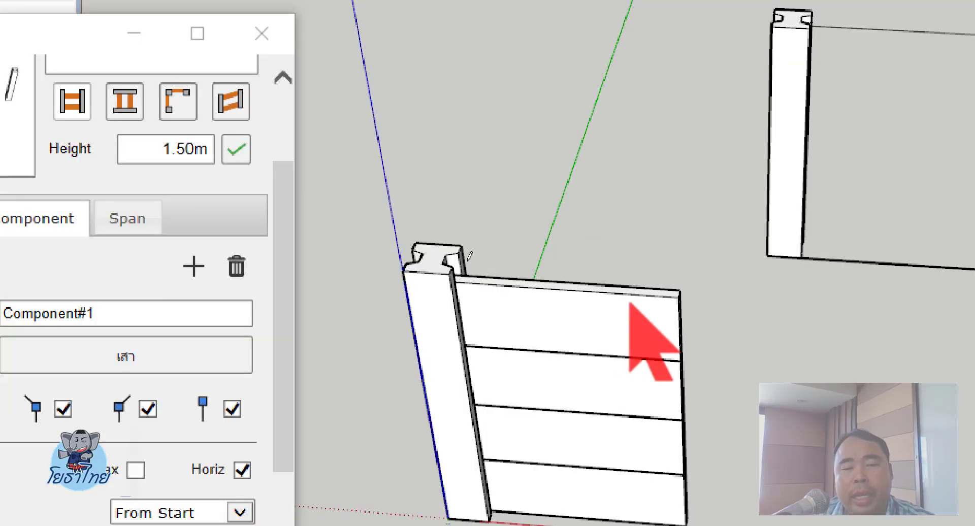
left_click_drag(502, 246, 371, 290)
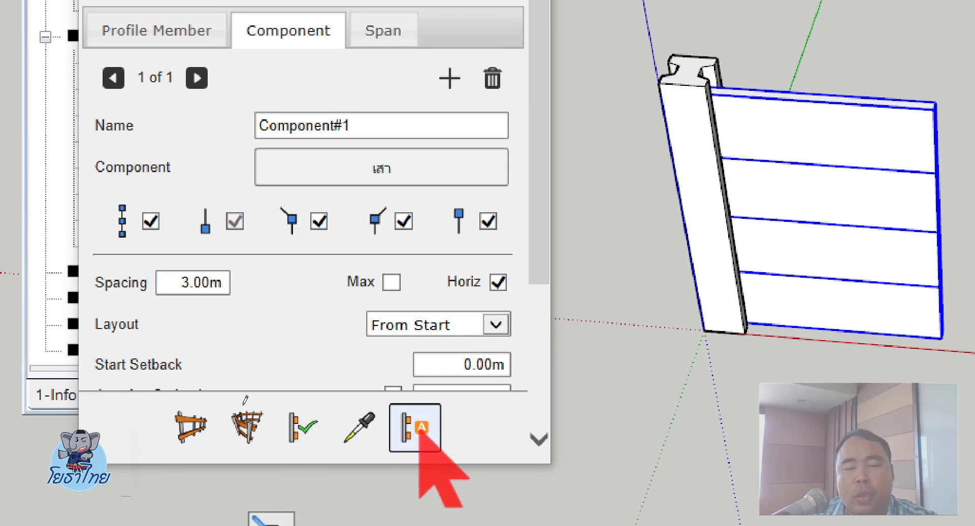
Create a 1.40m assembly from the rail panel without saving the old one, renaming it ผนังรั้ว
left_click(415, 429)
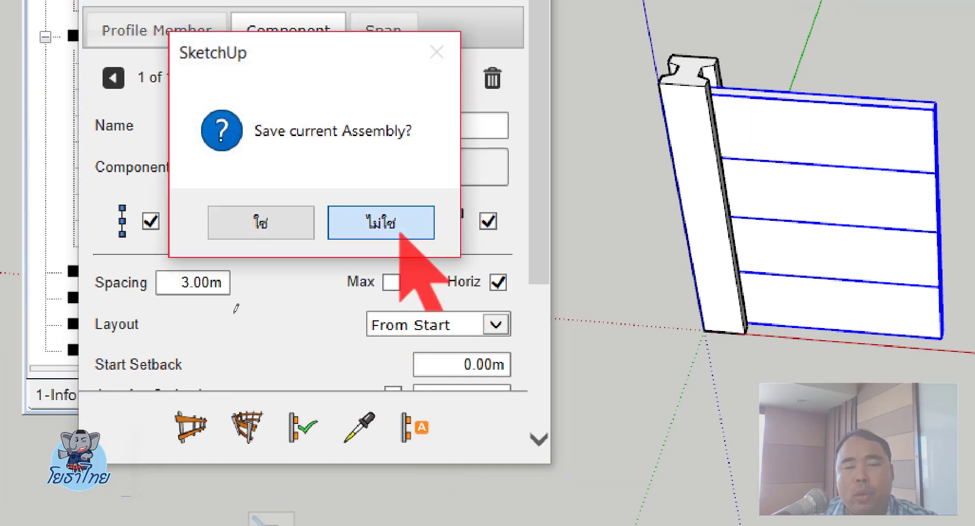
left_click(367, 223)
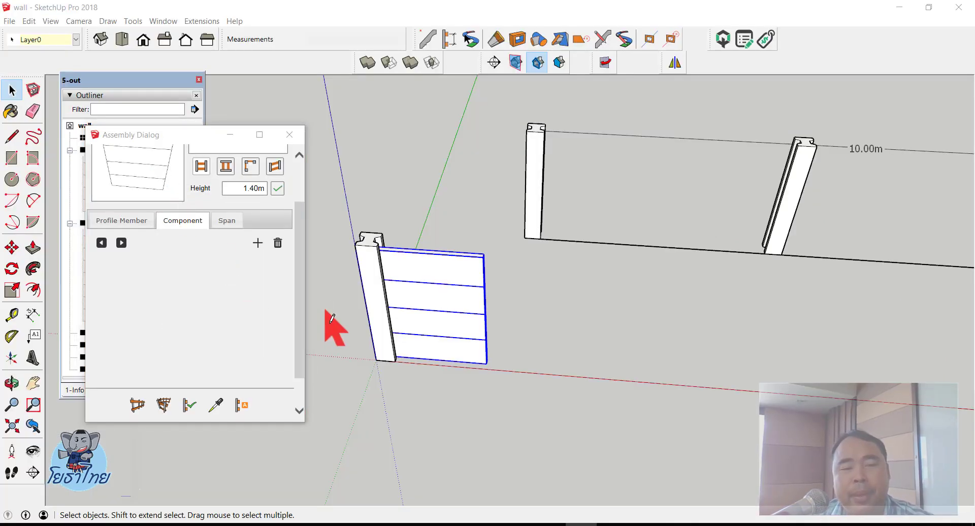
left_click_drag(483, 233, 424, 369)
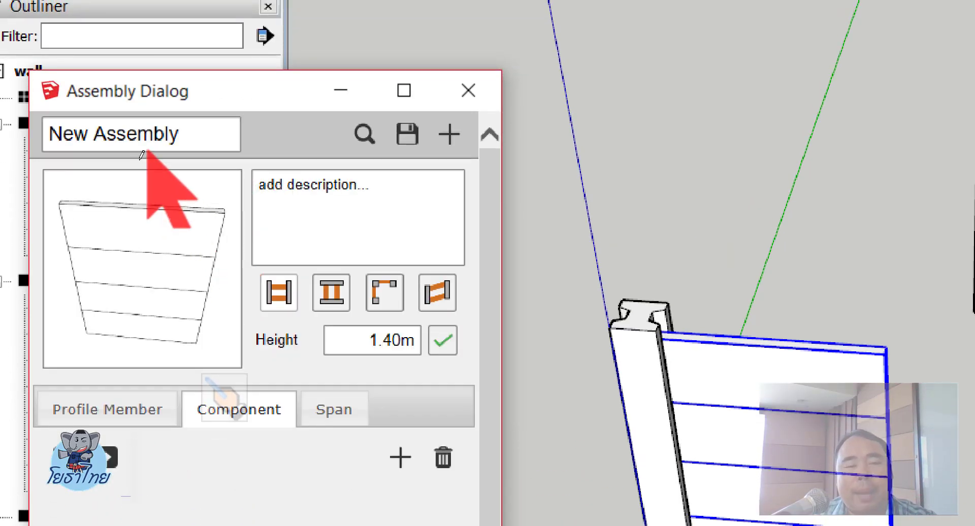
left_click_drag(184, 135, 102, 151)
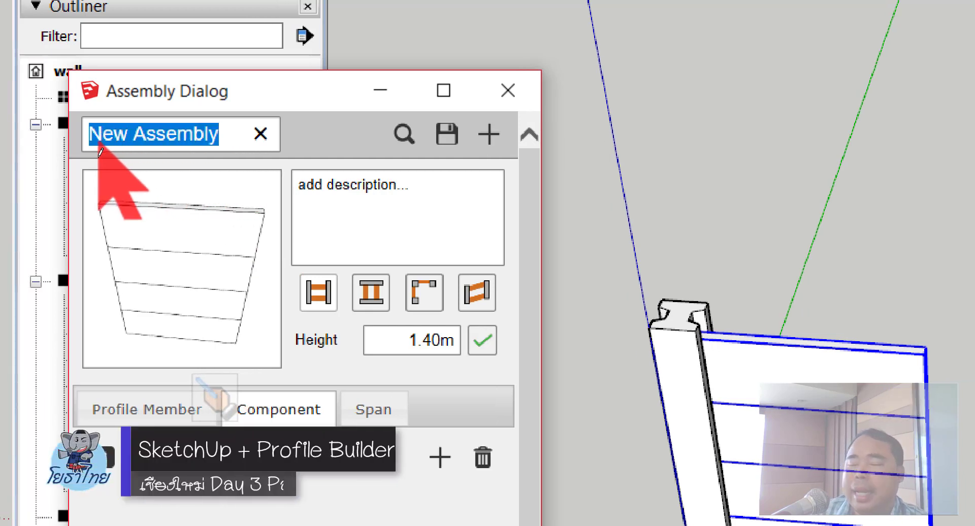
type("ฟ")
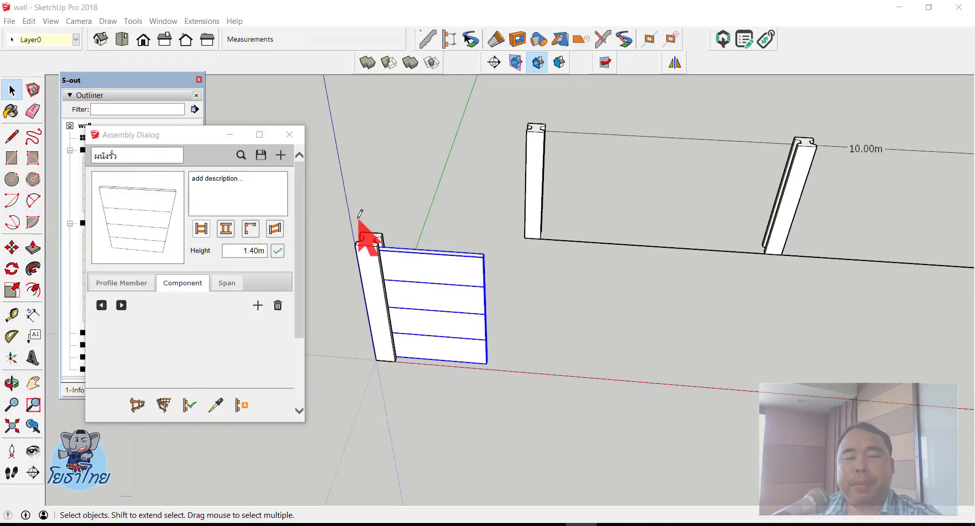
Place a sample ผนังรั้ว panel in the model using Build Along Path with two points
left_click(137, 405)
scroll(449, 325, "down", 3)
scroll(523, 252, "up", 1)
left_click(528, 167)
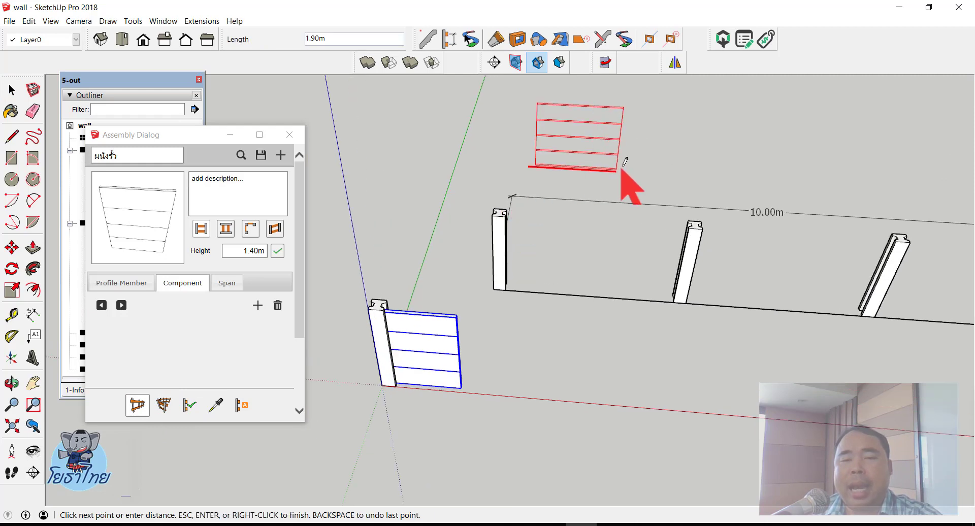
left_click(640, 170)
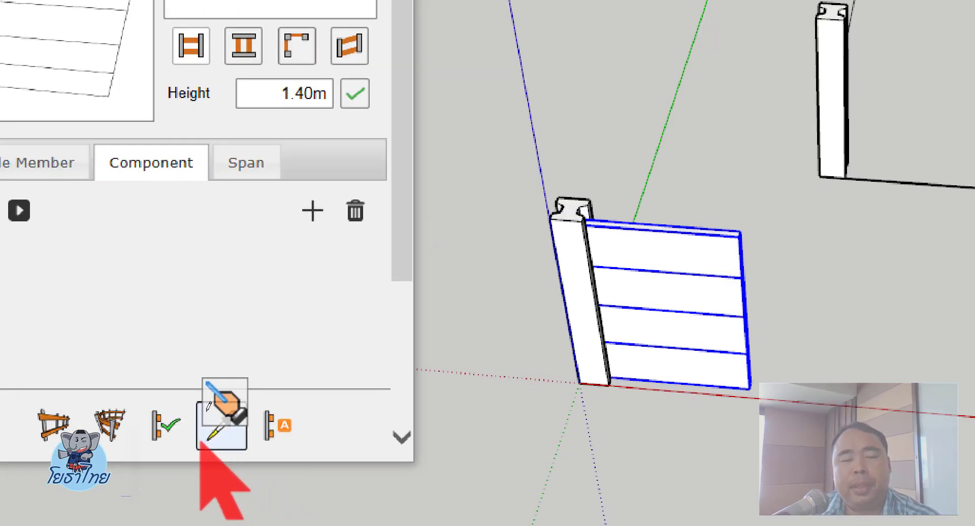
Load the 1.50m post fence assembly from the model without saving the current one
left_click(213, 407)
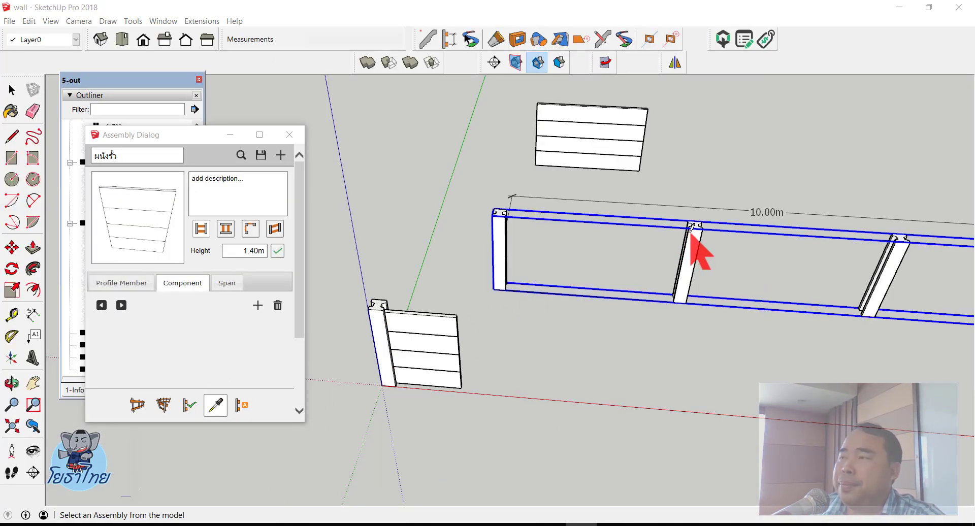
left_click(692, 227)
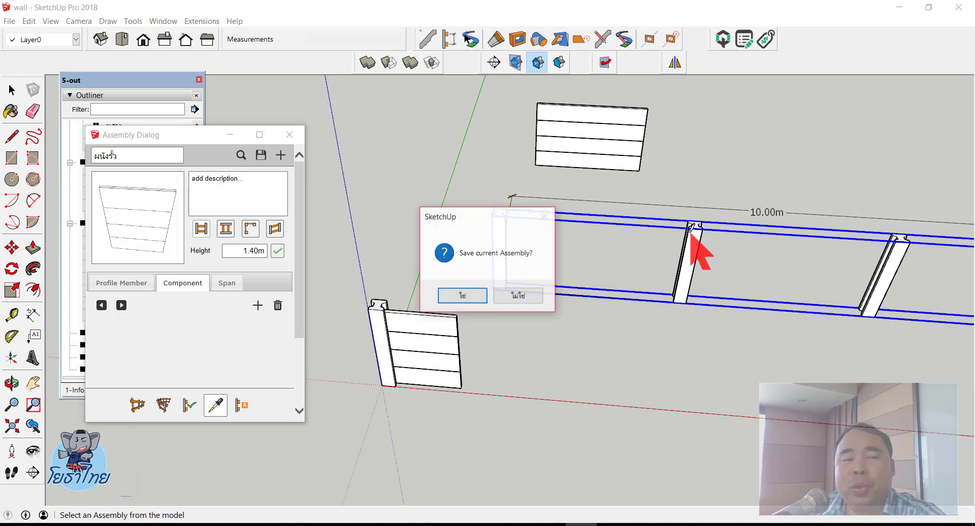
left_click(518, 295)
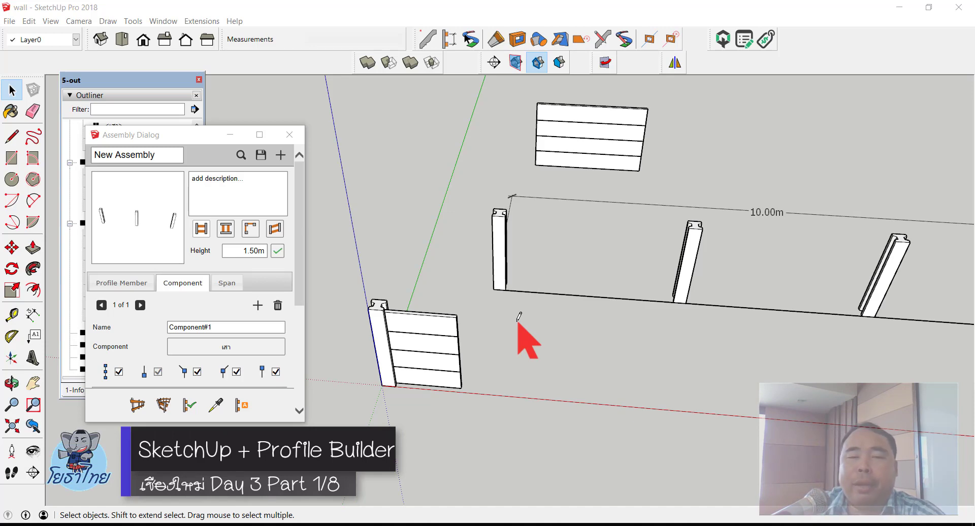
Draw a second row of four posts along a new 8.14m path behind the 10.00m run
scroll(519, 317, "down", 5)
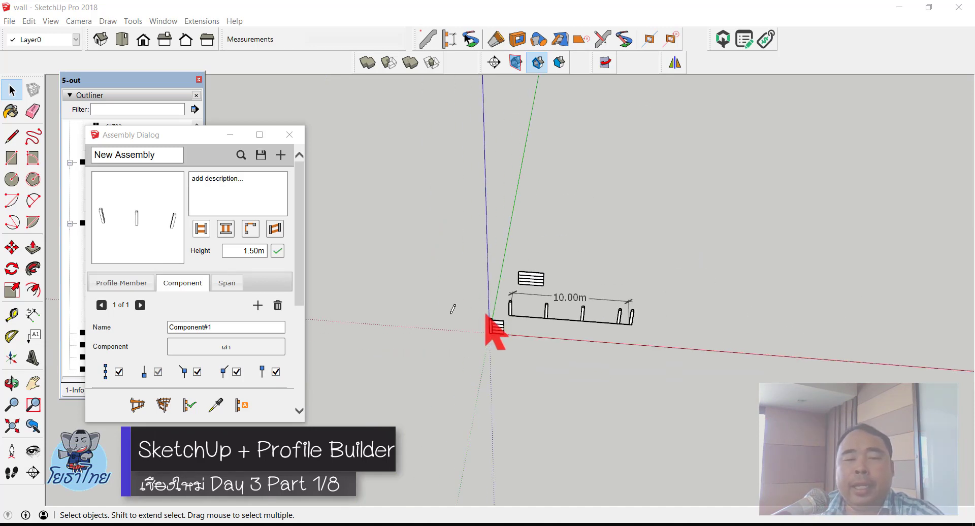
left_click(137, 405)
scroll(644, 278, "up", 2)
scroll(644, 278, "up", 3)
left_click(620, 268)
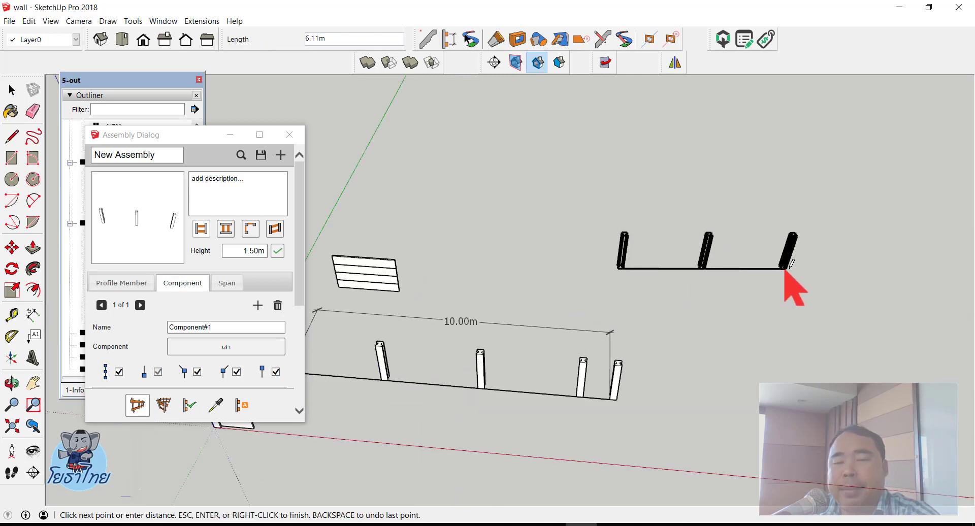
double_click(848, 285)
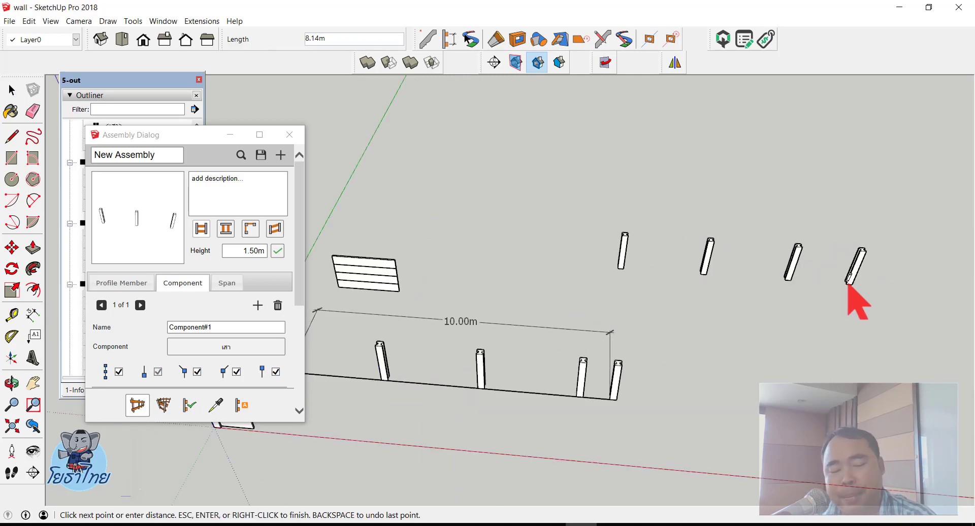
key("space")
scroll(882, 279, "down", 3)
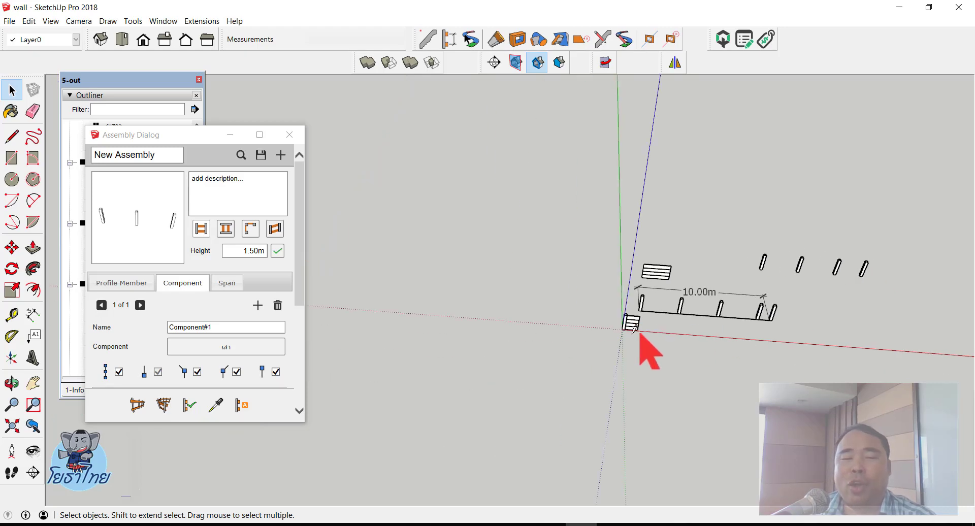
scroll(863, 323, "up", 3)
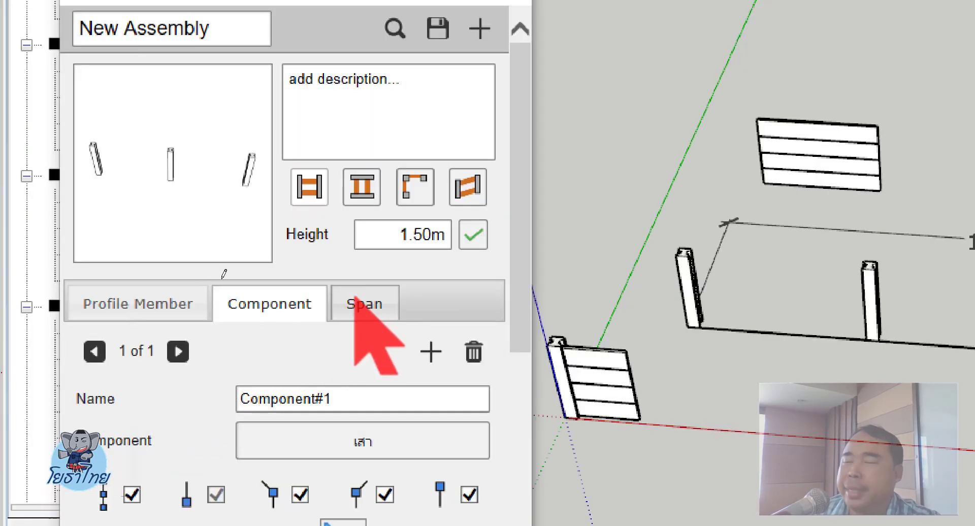
Add Span#1 as a Sub-Assembly span filled with the ผนังรั้ว panel picked from the model
left_click(364, 303)
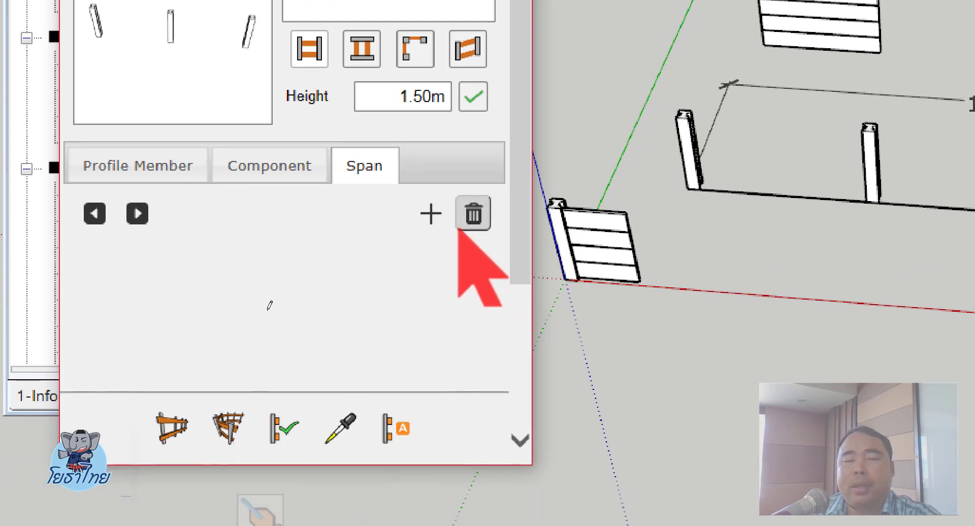
left_click(441, 223)
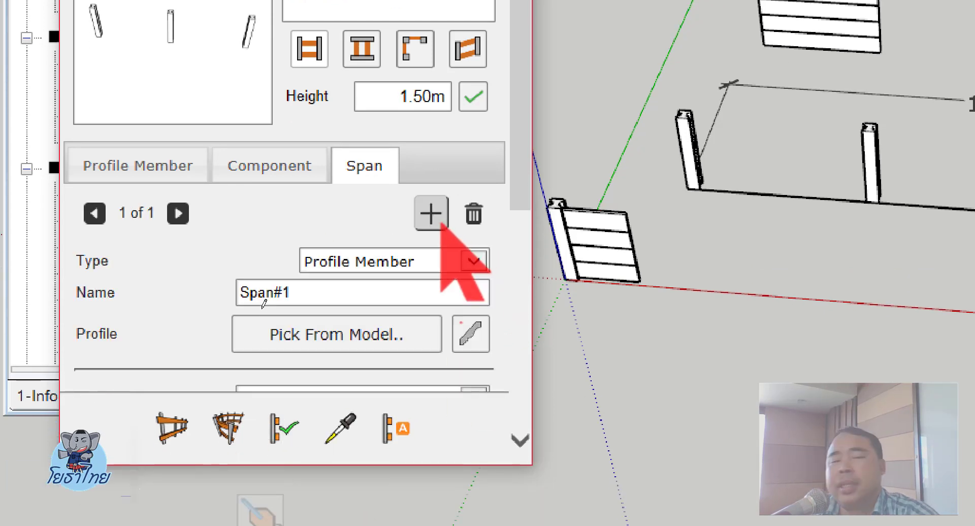
left_click(473, 261)
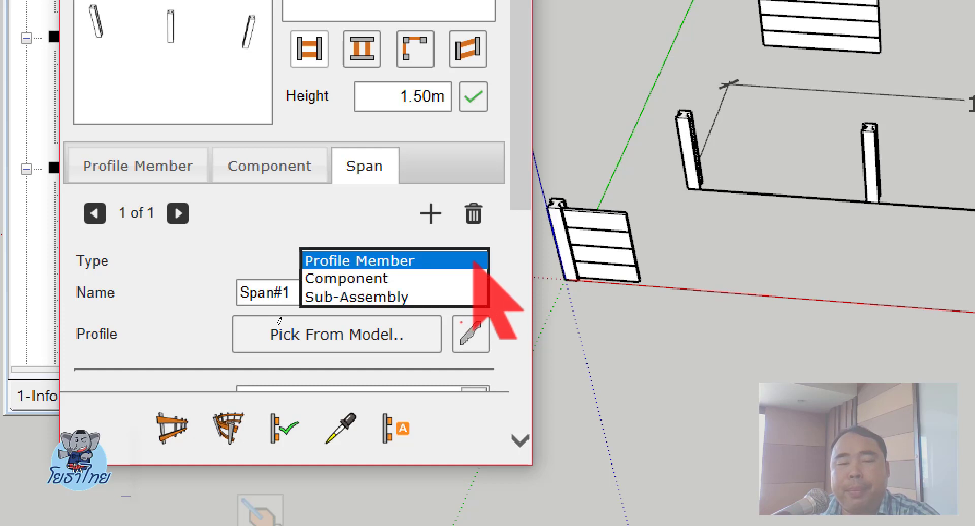
left_click(330, 296)
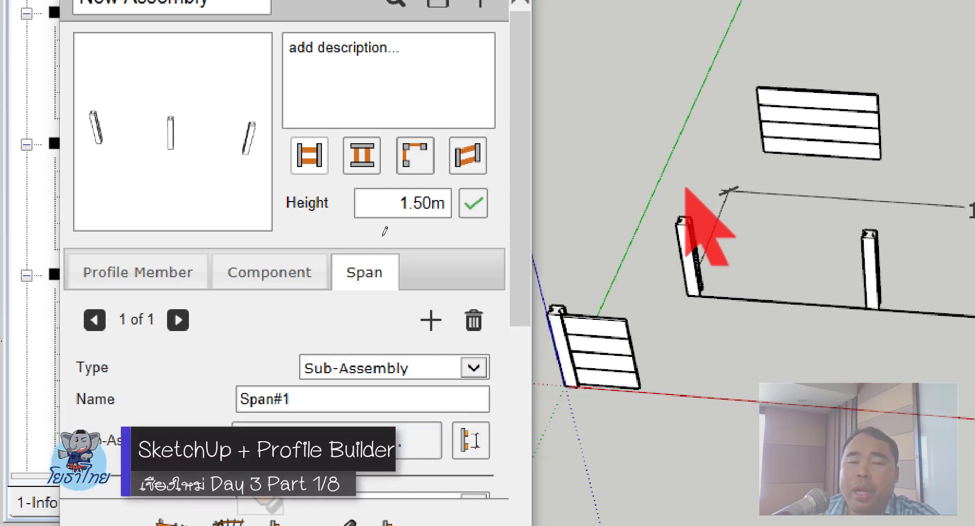
left_click(765, 141)
left_click(772, 153)
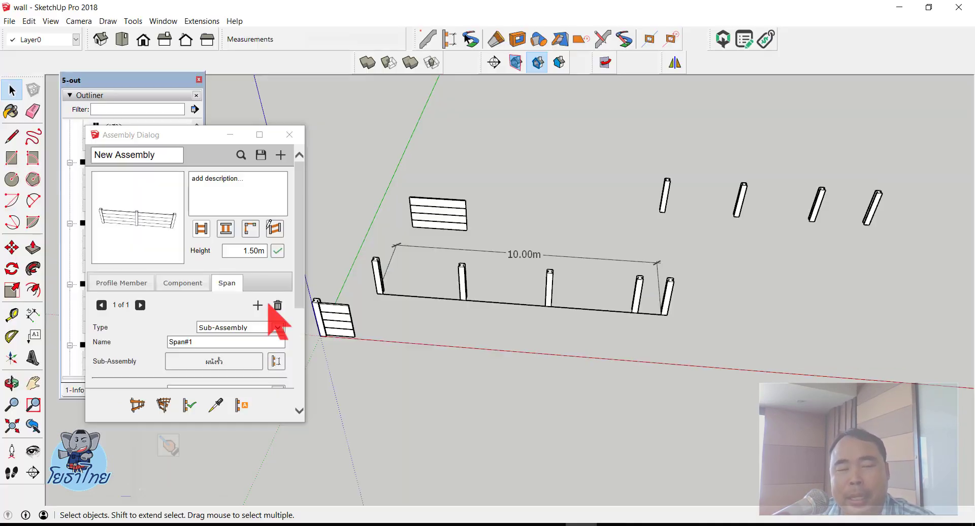
Discard the current assembly without saving and reload the existing fence assembly from the model
left_click(293, 135)
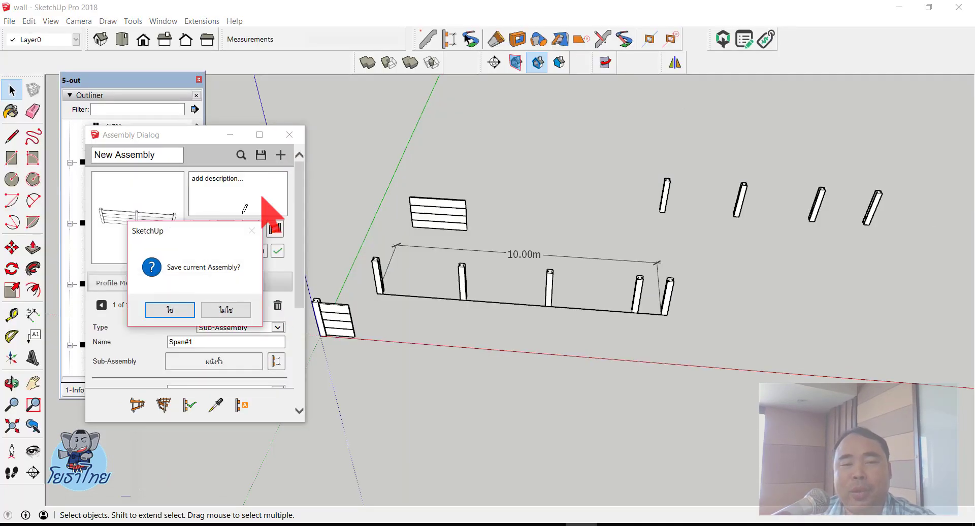
left_click(219, 308)
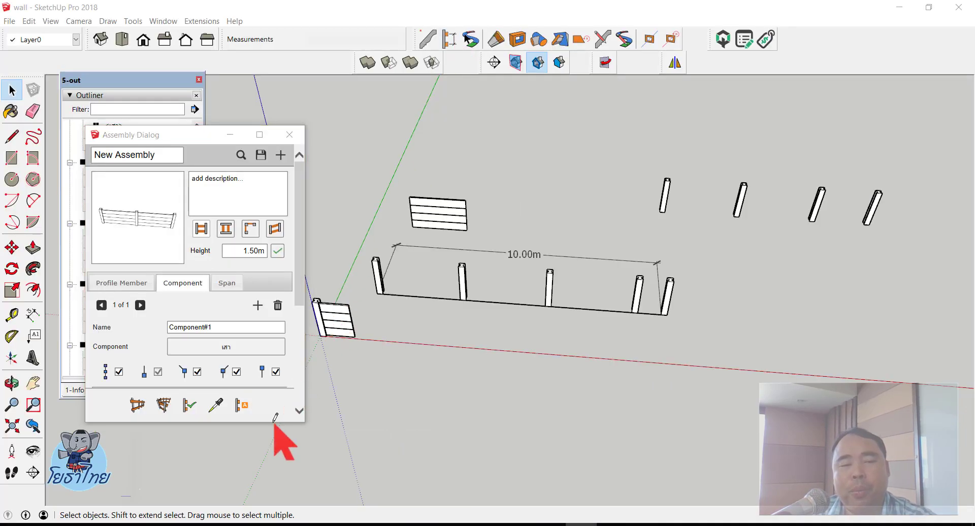
left_click(215, 411)
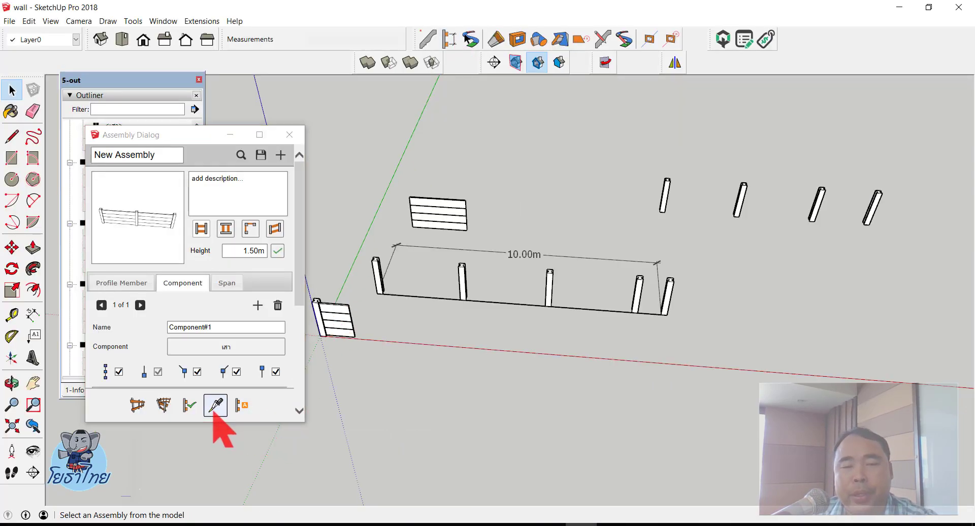
left_click(660, 205)
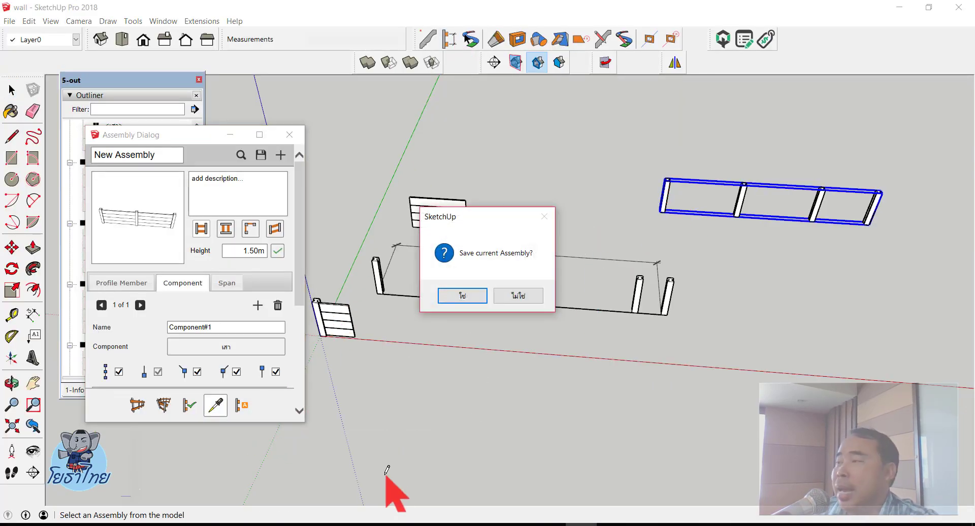
left_click(517, 295)
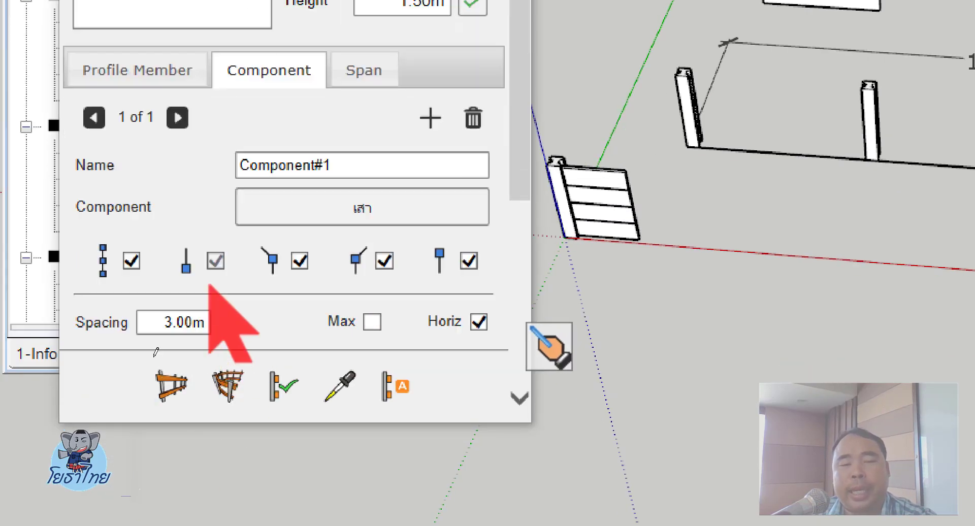
Add a new span to the assembly and set its type to Sub-Assembly
scroll(209, 285, "down", 1)
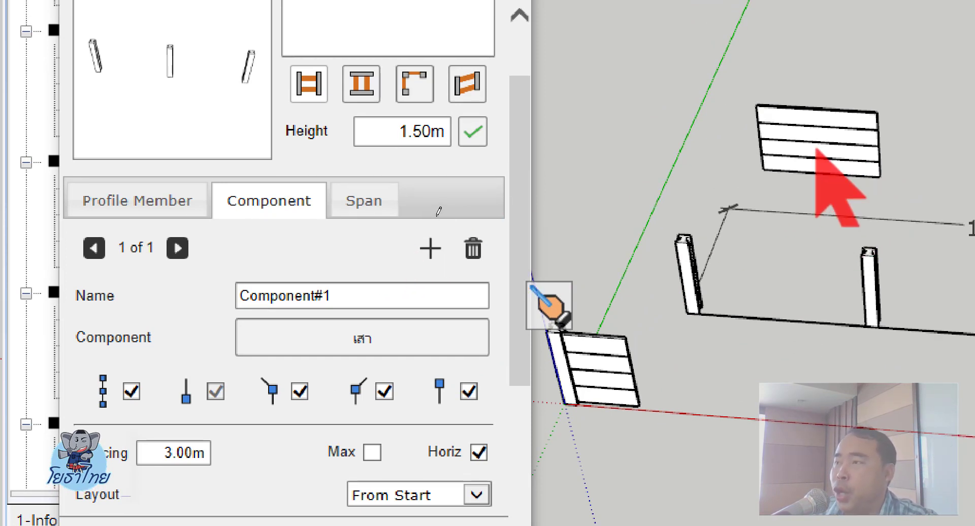
left_click(364, 203)
left_click(431, 249)
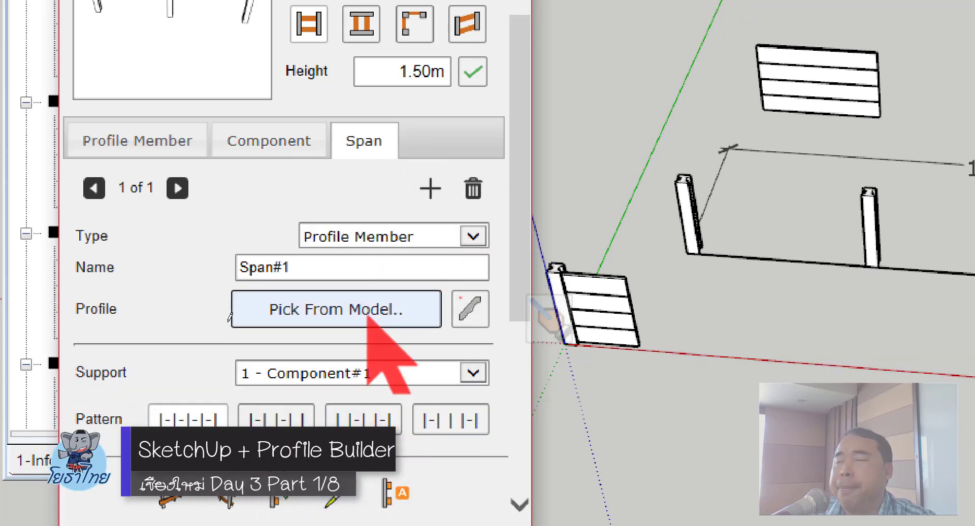
left_click(398, 239)
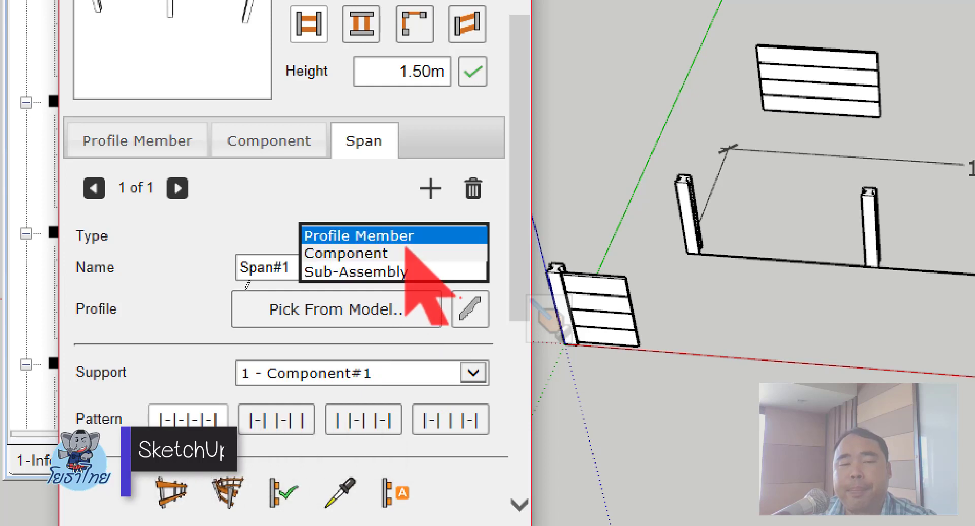
left_click(368, 272)
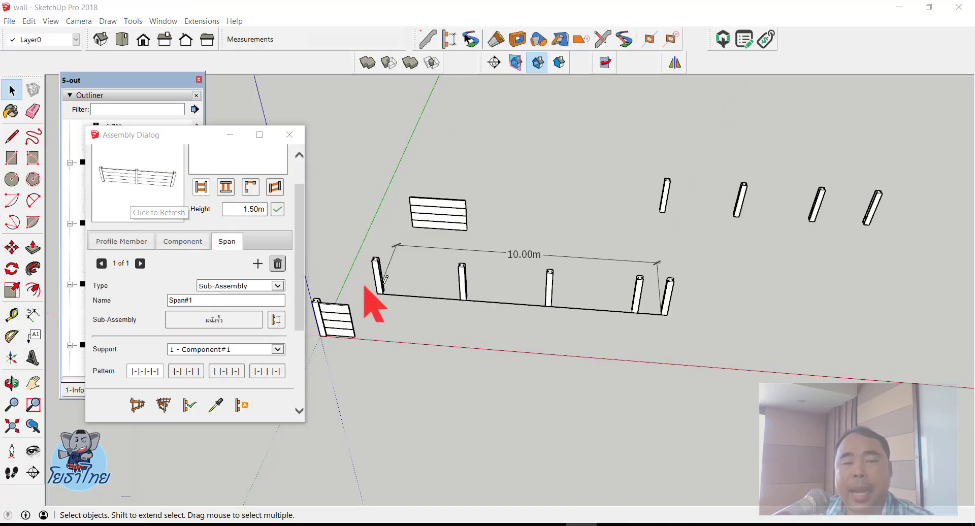
Draw a two-point fence run of posts and ผนังรั้ว rail panels beside the 10.00m fence
scroll(508, 322, "up", 3)
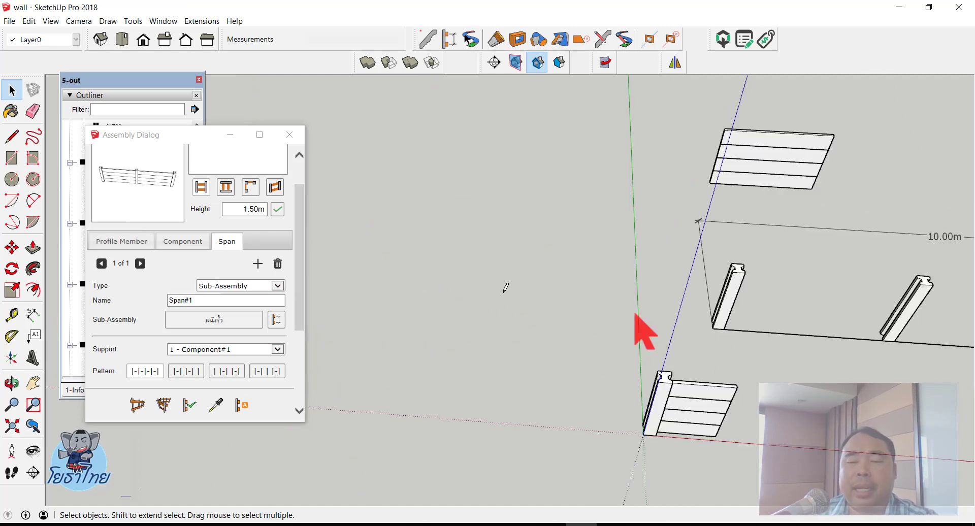
scroll(506, 288, "down", 3)
scroll(549, 284, "up", 3)
scroll(435, 287, "down", 3)
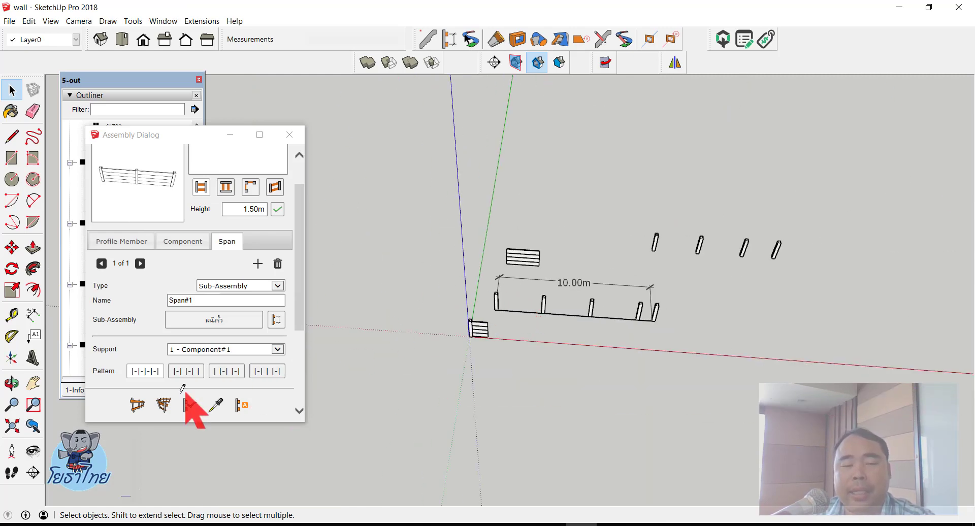
left_click(136, 405)
scroll(721, 325, "up", 2)
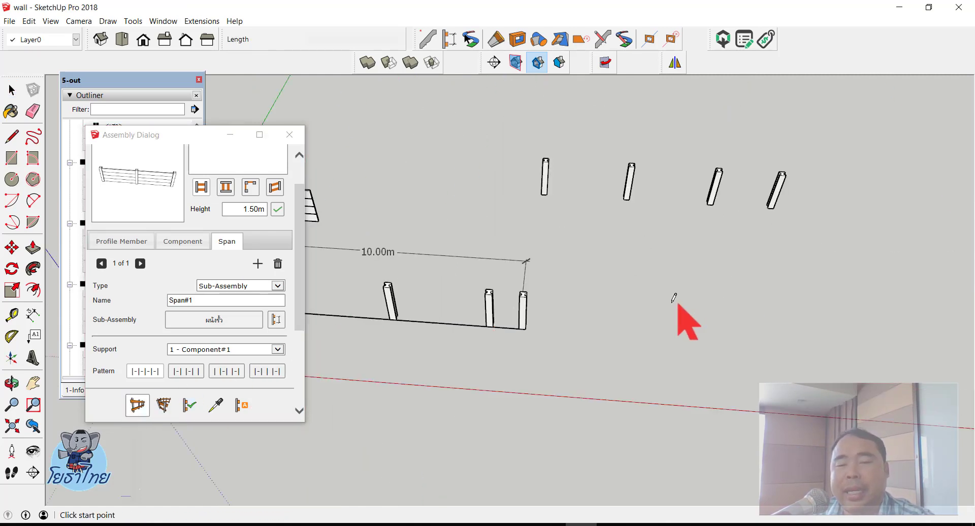
left_click(670, 301)
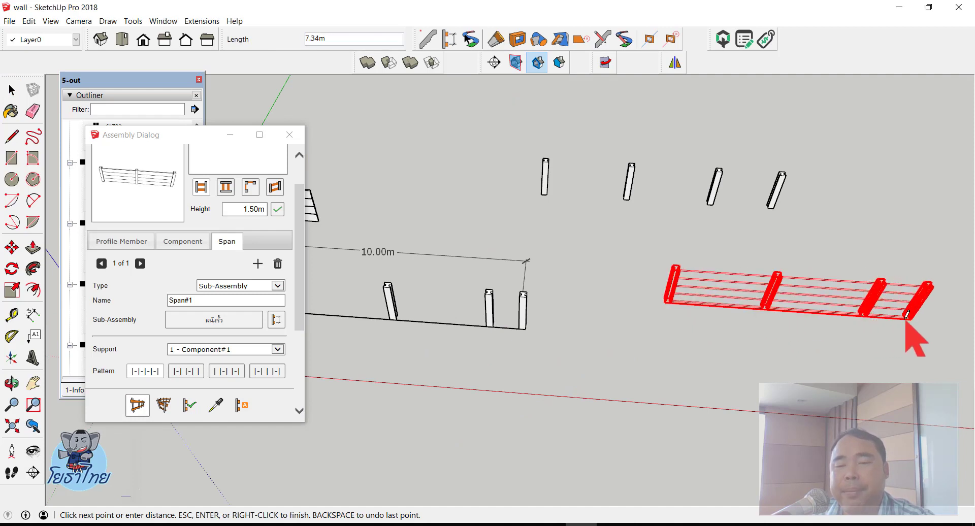
left_click(906, 319)
key("Escape")
scroll(740, 327, "down", 3)
scroll(813, 329, "up", 5)
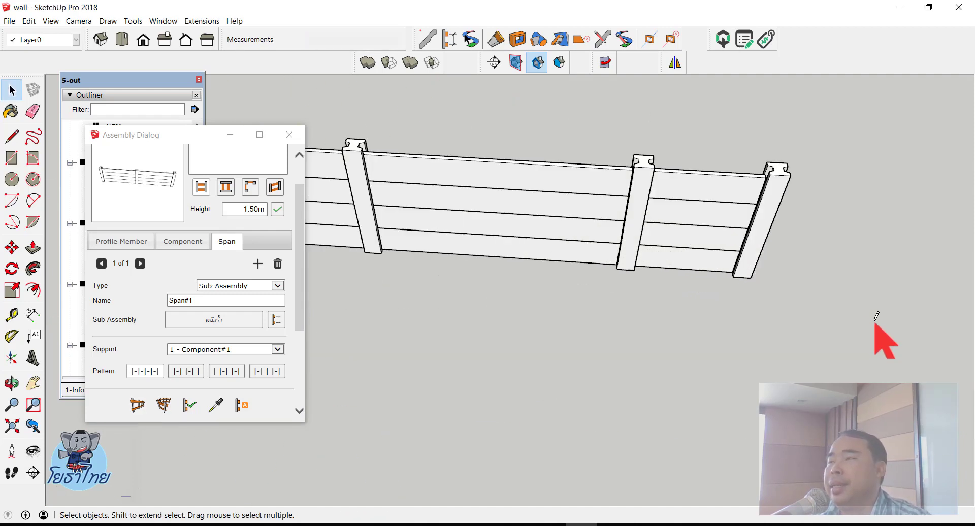
Orbit around the fence to inspect where the posts and rails meet
scroll(745, 275, "down", 1)
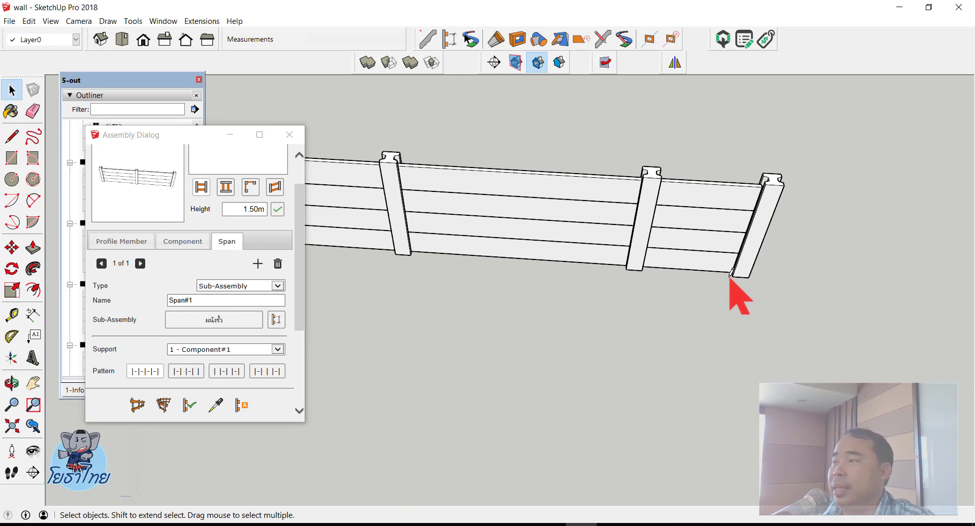
mouse_move(730, 278)
middle_mouse_down()
mouse_move(687, 257)
mouse_move(609, 359)
middle_mouse_up()
scroll(653, 272, "up", 3)
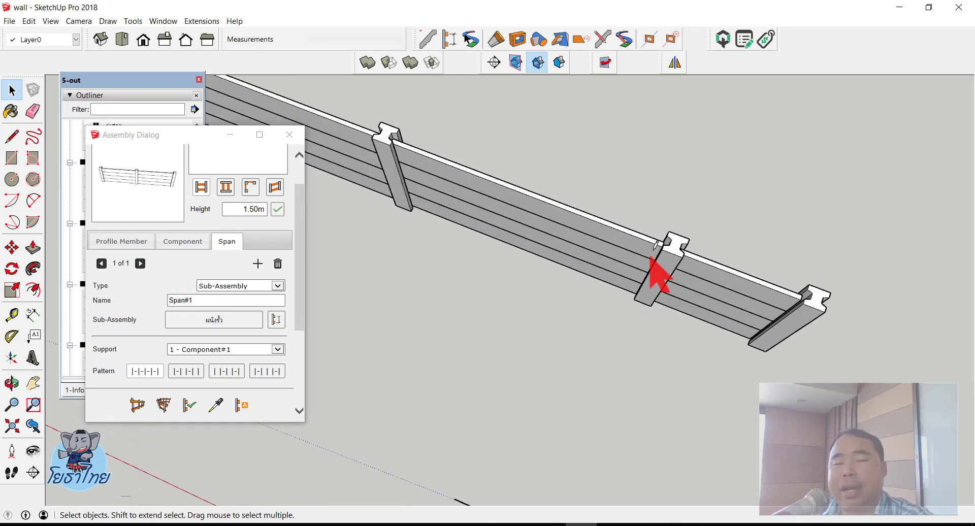
scroll(680, 259, "up", 3)
middle_click_drag(681, 259, 693, 279)
scroll(679, 322, "down", 3)
scroll(686, 322, "down", 2)
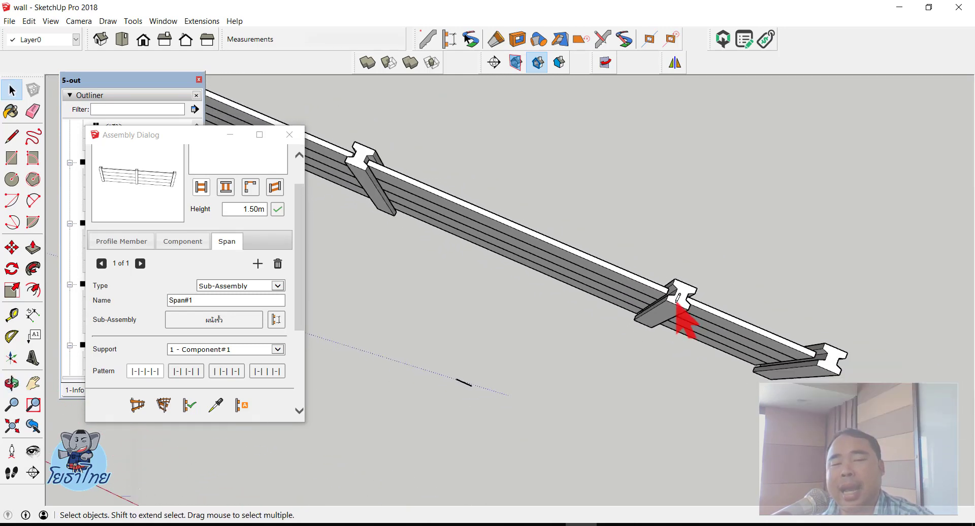
scroll(457, 218, "up", 2)
scroll(477, 218, "up", 2)
scroll(496, 226, "up", 3)
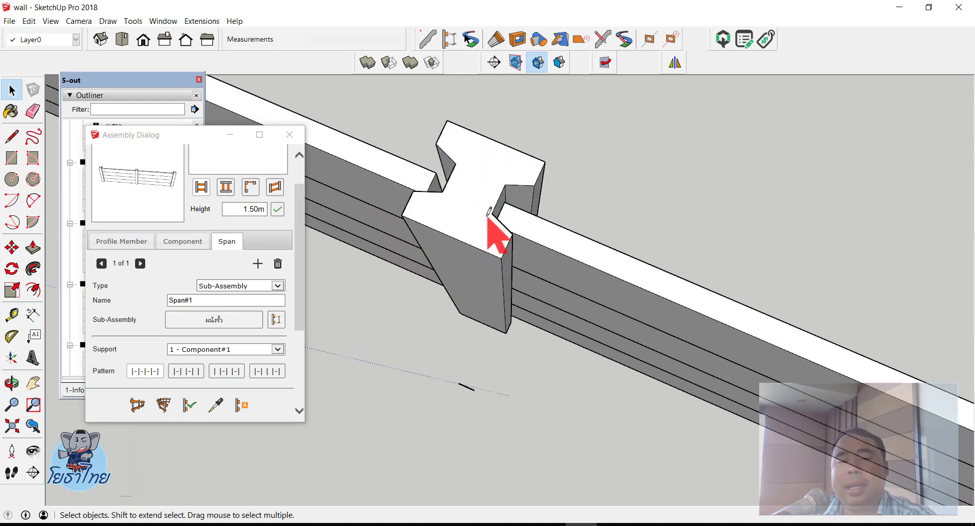
scroll(511, 254, "up", 3)
mouse_move(514, 260)
middle_mouse_down()
mouse_move(573, 279)
mouse_move(584, 211)
middle_mouse_up()
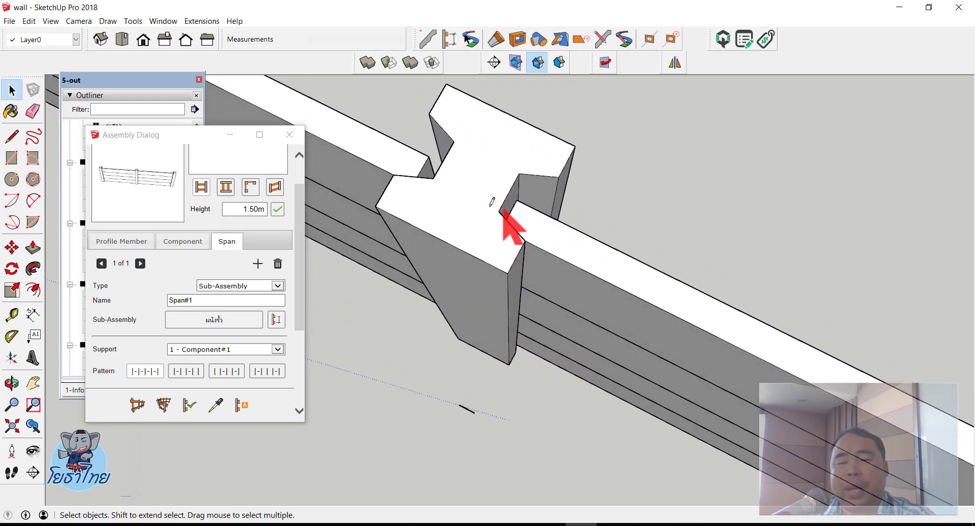
scroll(504, 205, "down", 2)
scroll(463, 203, "down", 2)
scroll(767, 365, "up", 2)
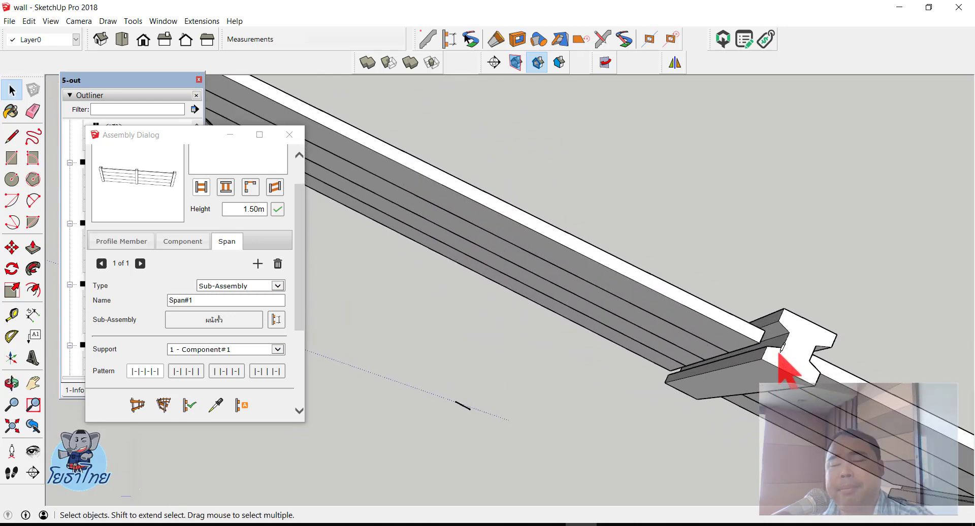
scroll(741, 368, "up", 2)
mouse_move(747, 365)
middle_mouse_down()
mouse_move(781, 347)
mouse_move(723, 305)
mouse_move(777, 353)
middle_mouse_up()
scroll(784, 414, "up", 2)
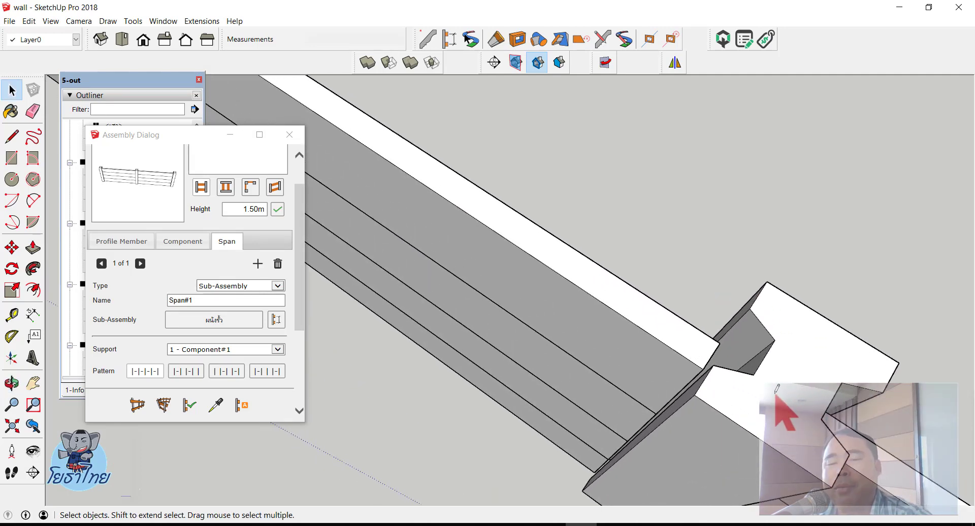
scroll(773, 390, "up", 2)
scroll(773, 390, "down", 2)
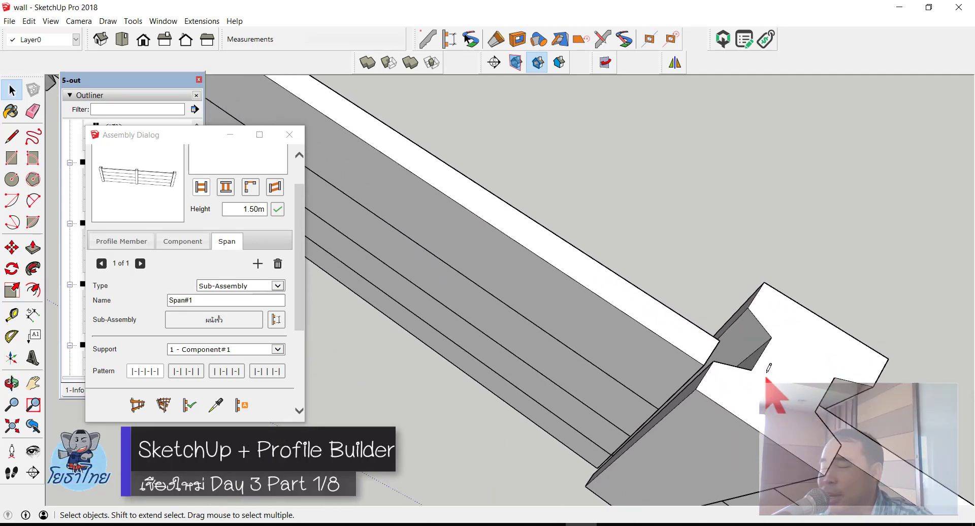
scroll(785, 376, "down", 1)
scroll(791, 367, "down", 2)
scroll(791, 363, "down", 3)
scroll(791, 350, "down", 2)
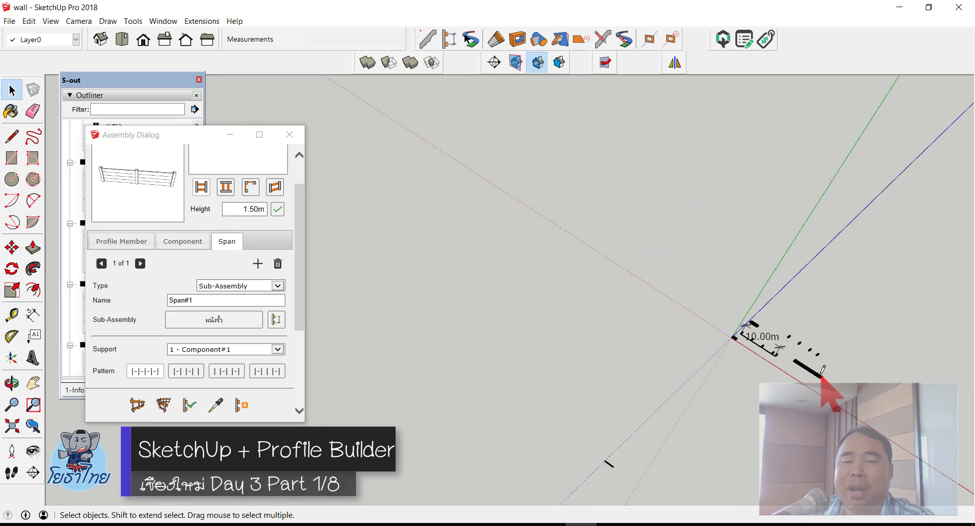
scroll(782, 349, "up", 3)
middle_click_drag(774, 349, 806, 348)
scroll(792, 335, "down", 3)
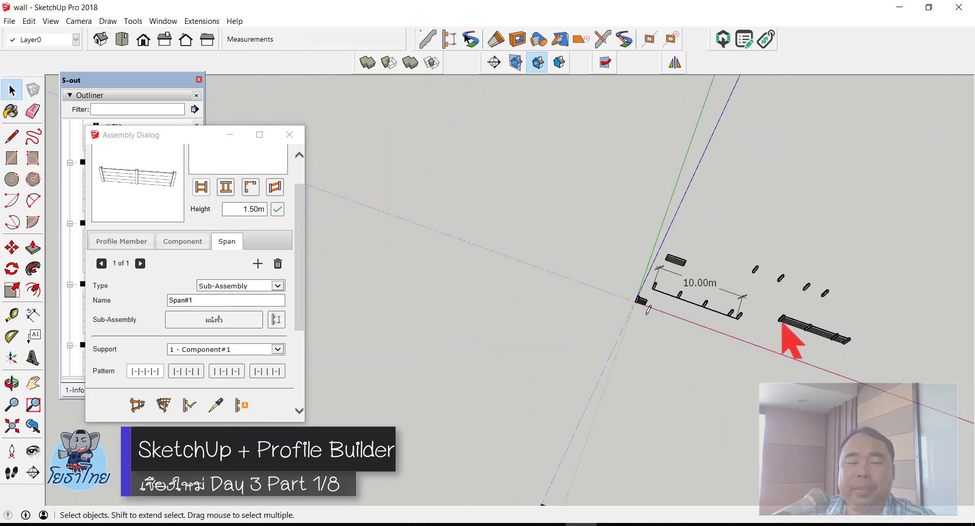
scroll(643, 305, "up", 1)
scroll(643, 310, "up", 2)
scroll(644, 300, "up", 2)
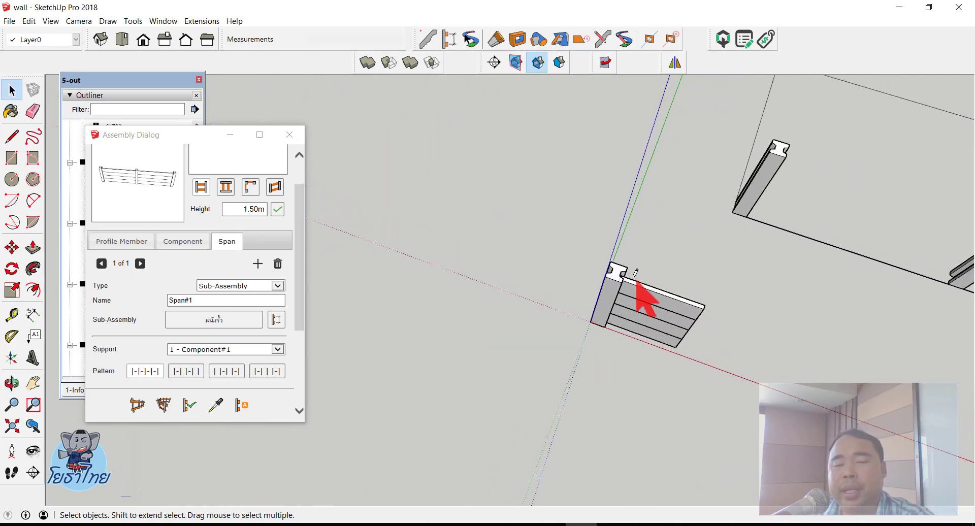
scroll(625, 285, "up", 2)
scroll(616, 275, "up", 2)
mouse_move(679, 319)
middle_mouse_down()
mouse_move(557, 337)
mouse_move(483, 374)
mouse_move(631, 391)
mouse_move(633, 355)
mouse_move(538, 291)
mouse_move(592, 294)
mouse_move(553, 296)
mouse_move(521, 433)
mouse_move(534, 422)
mouse_move(518, 414)
middle_mouse_up()
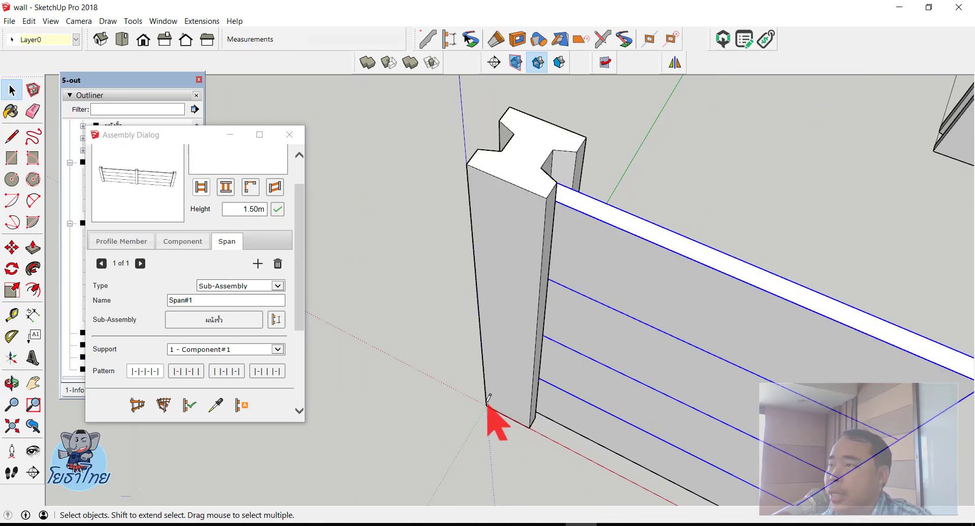
scroll(489, 399, "down", 2)
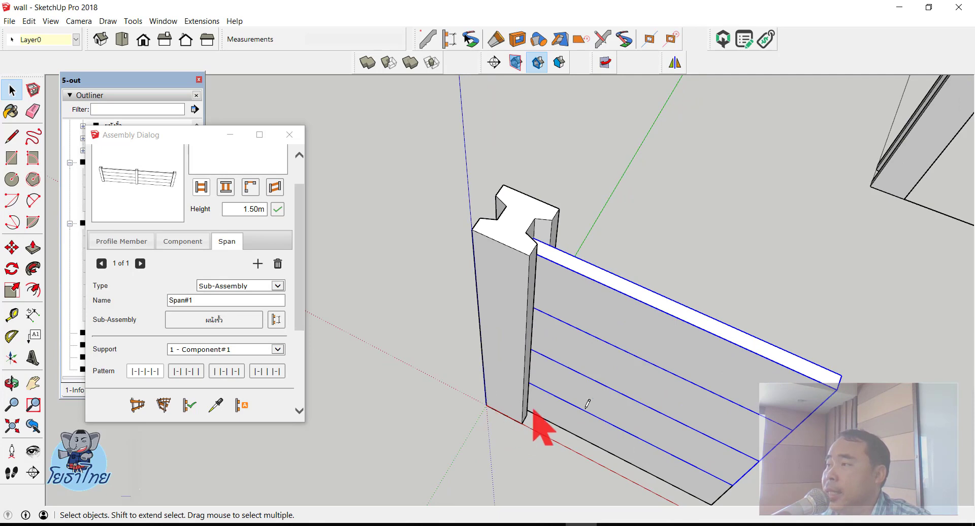
mouse_move(588, 403)
middle_mouse_down()
mouse_move(617, 328)
mouse_move(592, 353)
middle_mouse_up()
scroll(514, 262, "up", 2)
scroll(497, 314, "up", 2)
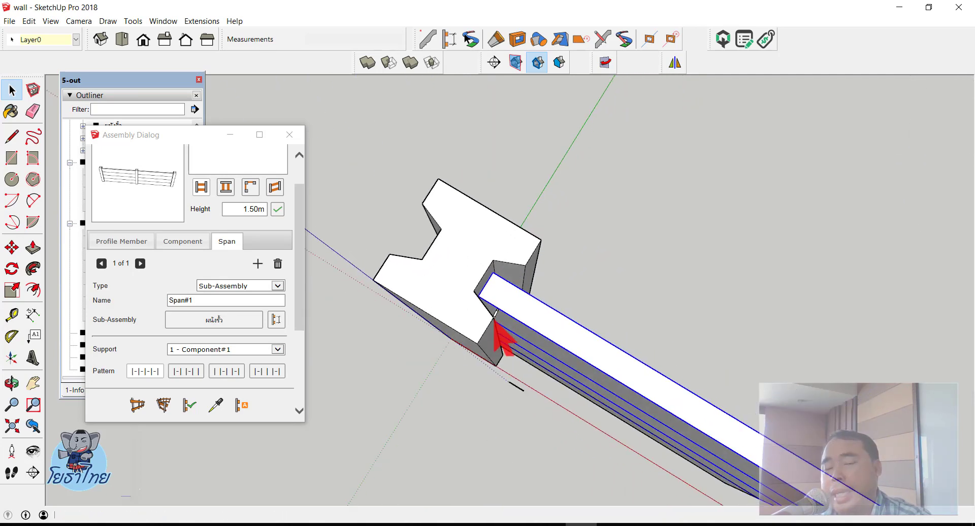
scroll(488, 285, "up", 2)
scroll(486, 269, "up", 2)
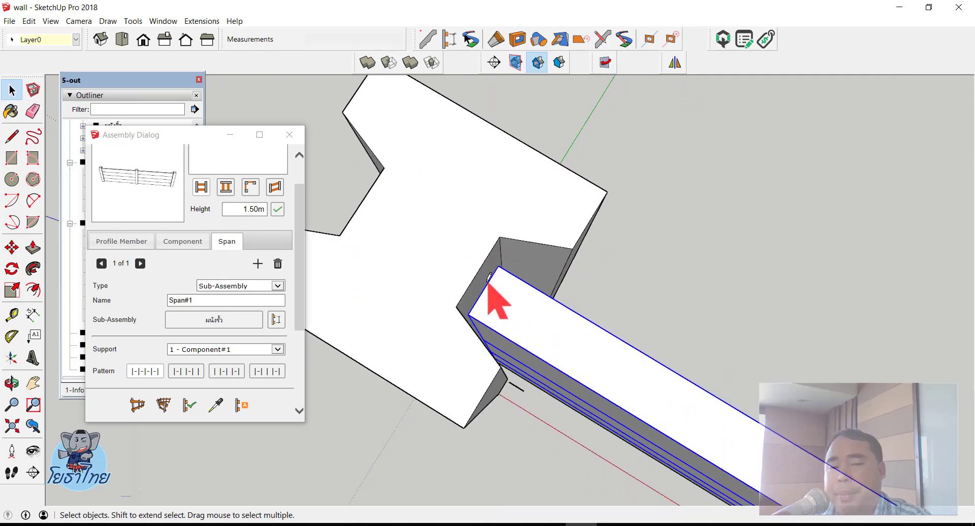
scroll(487, 277, "up", 2)
mouse_move(486, 277)
middle_mouse_down()
mouse_move(562, 327)
mouse_move(543, 269)
middle_mouse_up()
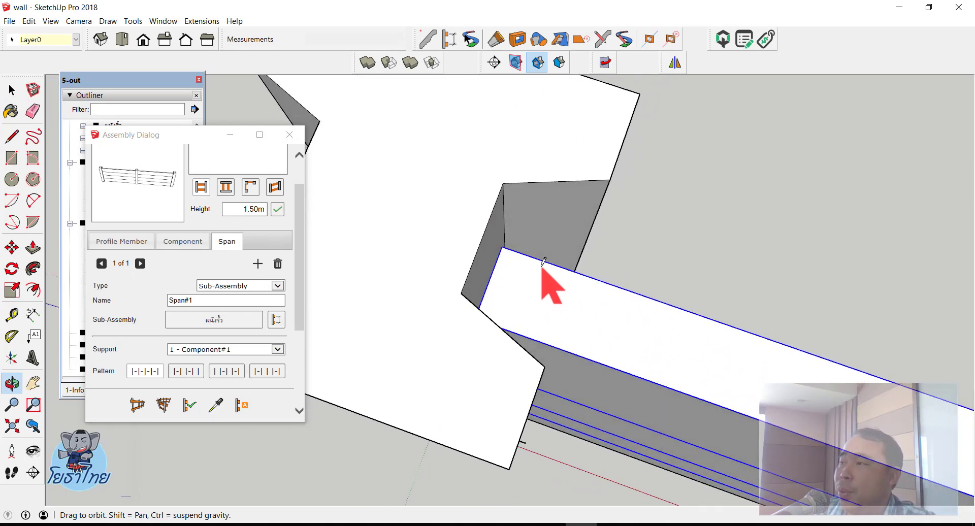
Window-select the stray short test rail and delete it
scroll(508, 260, "down", 3)
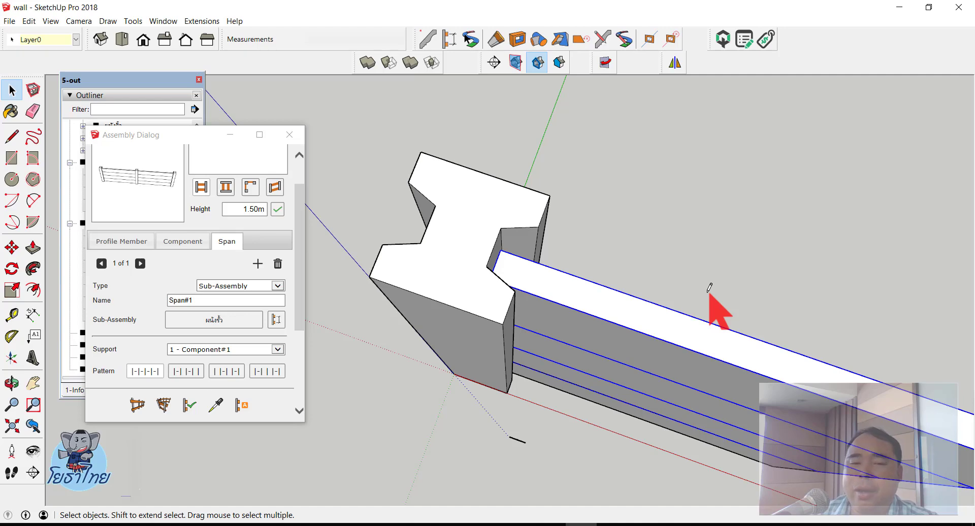
scroll(386, 223, "down", 10)
scroll(539, 279, "down", 3)
scroll(574, 282, "up", 2)
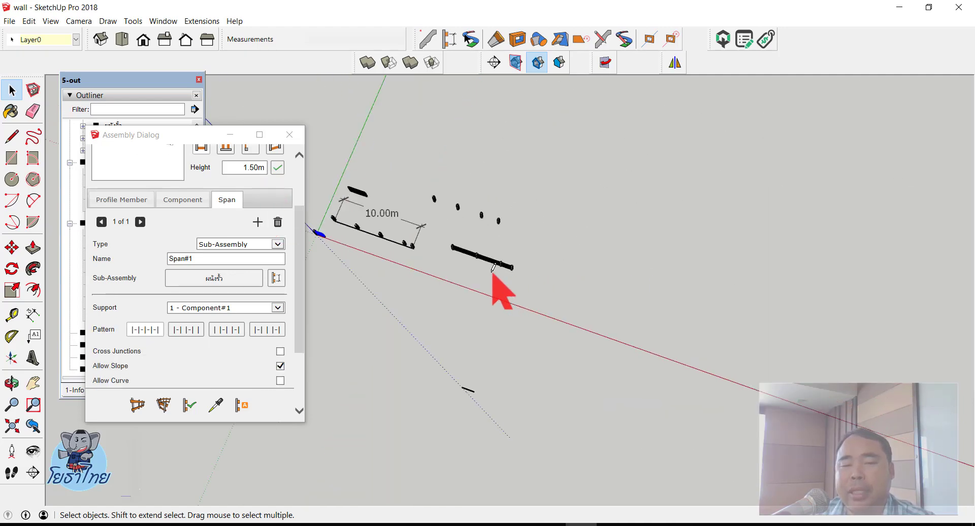
scroll(493, 268, "up", 3)
scroll(544, 262, "up", 2)
scroll(514, 257, "up", 3)
scroll(512, 243, "up", 3)
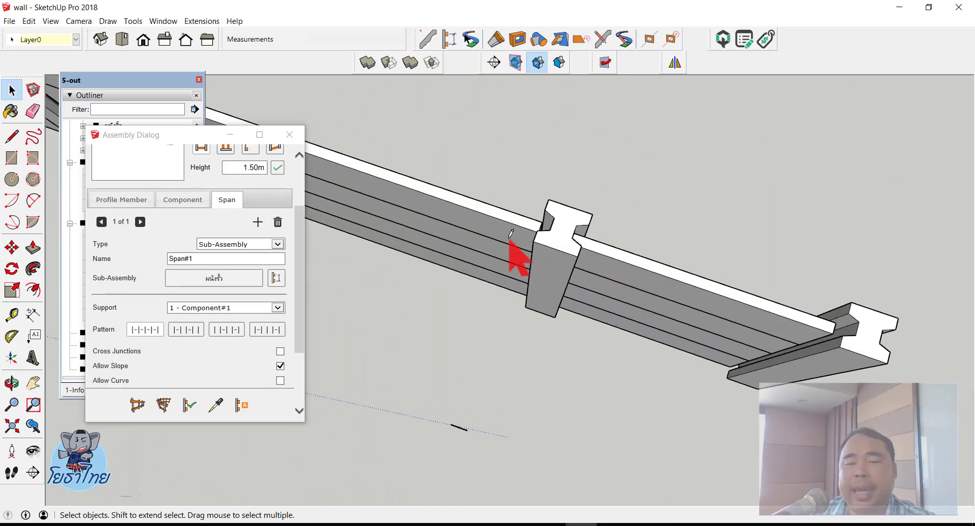
mouse_move(509, 240)
middle_mouse_down()
mouse_move(535, 257)
mouse_move(692, 235)
middle_mouse_up()
scroll(534, 239, "up", 2)
scroll(508, 208, "up", 3)
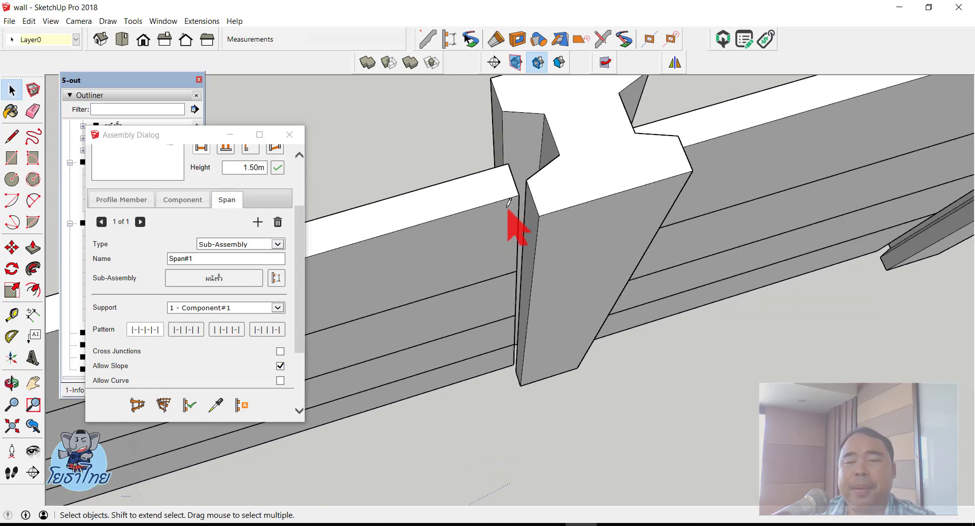
middle_click_drag(508, 205, 489, 262)
scroll(553, 217, "up", 2)
middle_click_drag(554, 217, 407, 207)
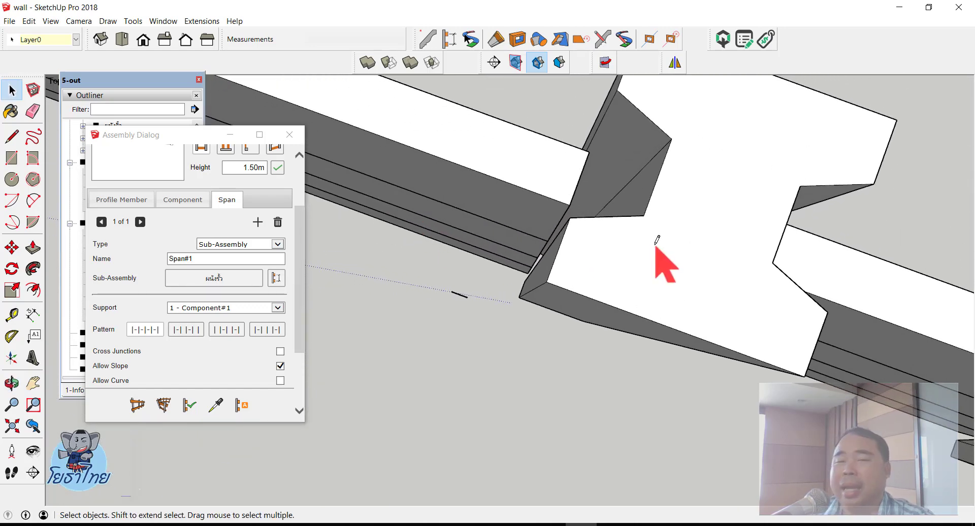
scroll(676, 269, "down", 3)
scroll(741, 308, "down", 2)
middle_click_drag(784, 315, 705, 213)
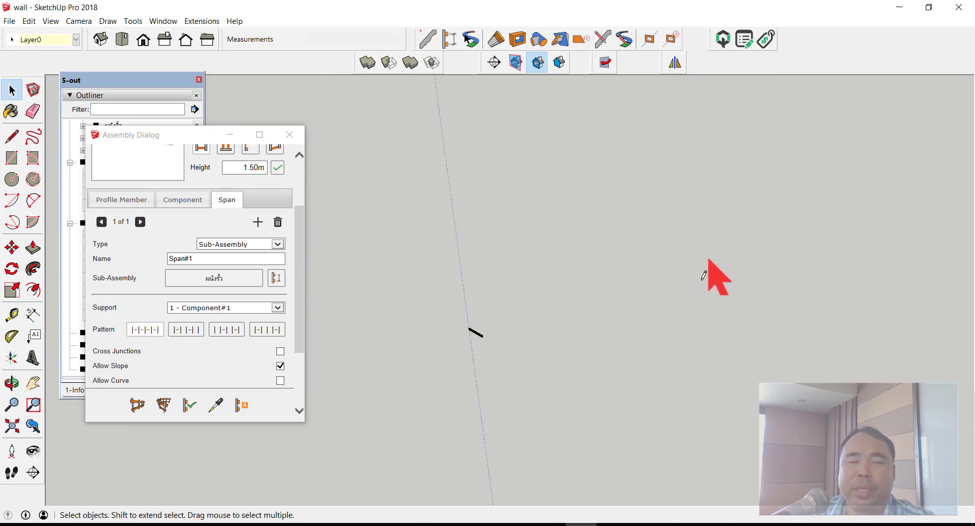
middle_click_drag(706, 264, 530, 323)
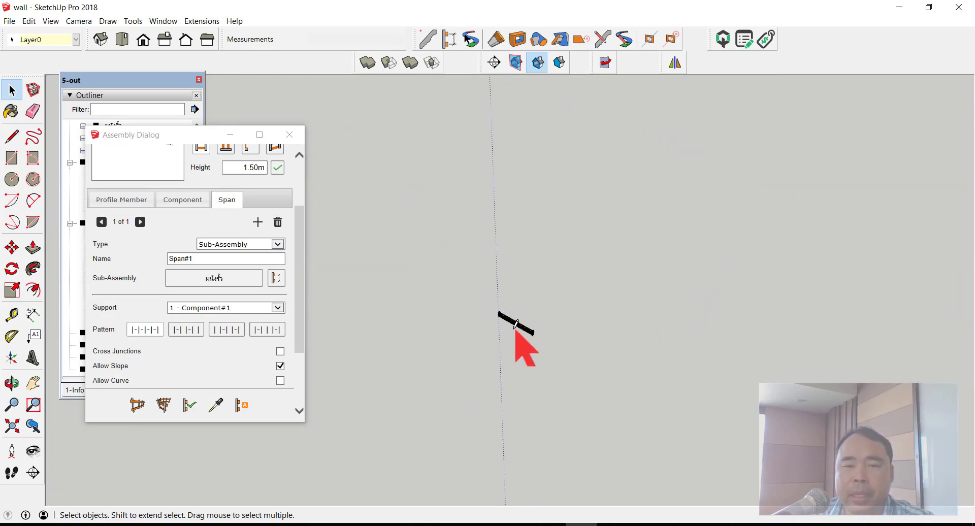
scroll(516, 327, "up", 3)
left_click_drag(416, 235, 667, 398)
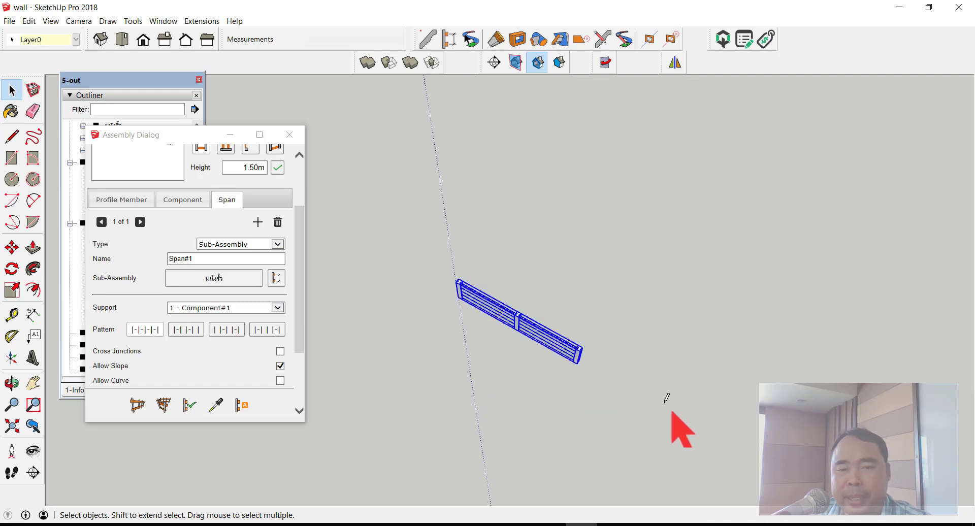
key("Delete")
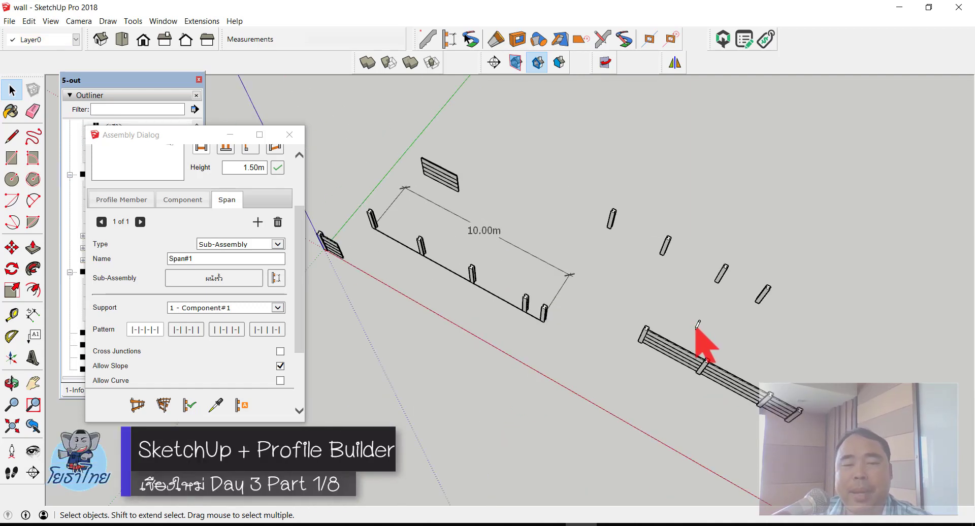
Build the ผนังรั้ว rail panels between the posts along the 10.00m run
scroll(363, 245, "up", 1)
scroll(375, 240, "up", 2)
scroll(381, 196, "up", 2)
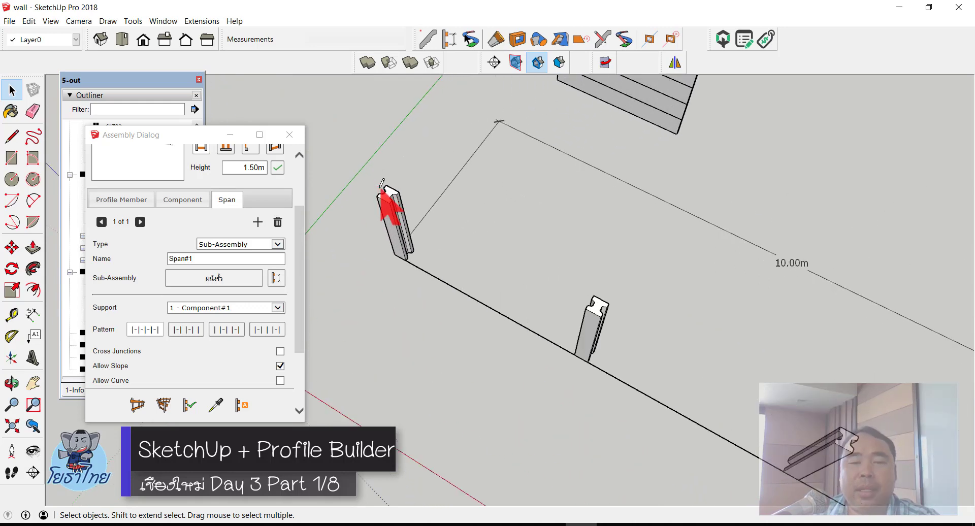
scroll(388, 206, "up", 2)
scroll(470, 224, "down", 1)
scroll(464, 251, "up", 2)
scroll(442, 224, "up", 1)
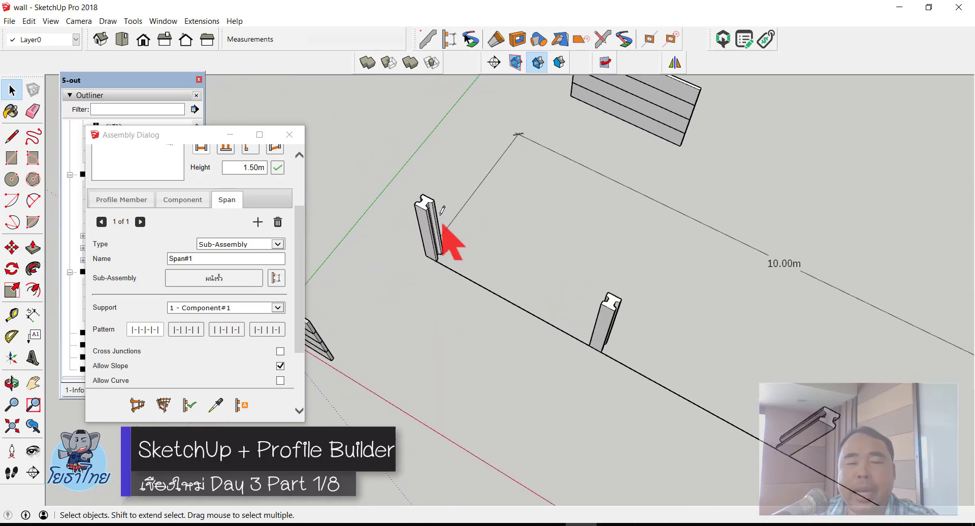
left_click(189, 404)
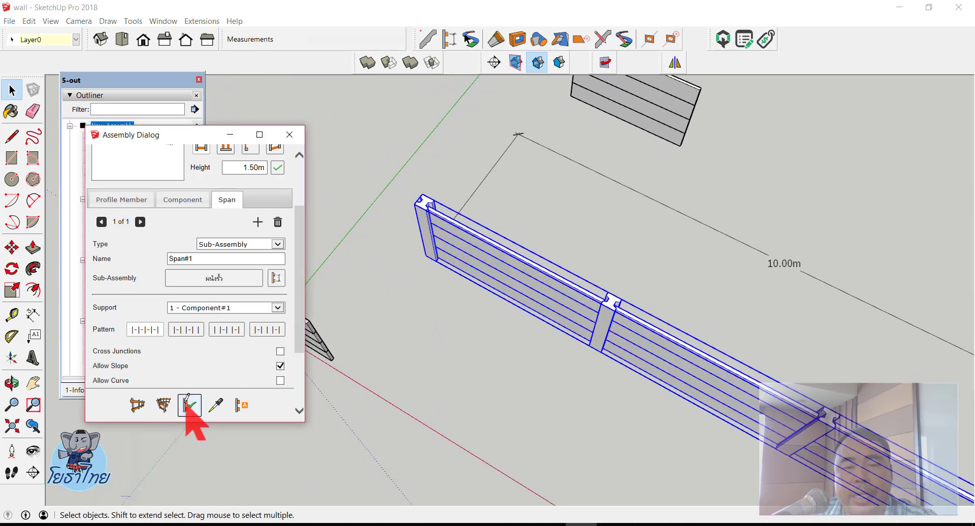
left_click(429, 308)
scroll(442, 249, "up", 2)
scroll(419, 218, "up", 2)
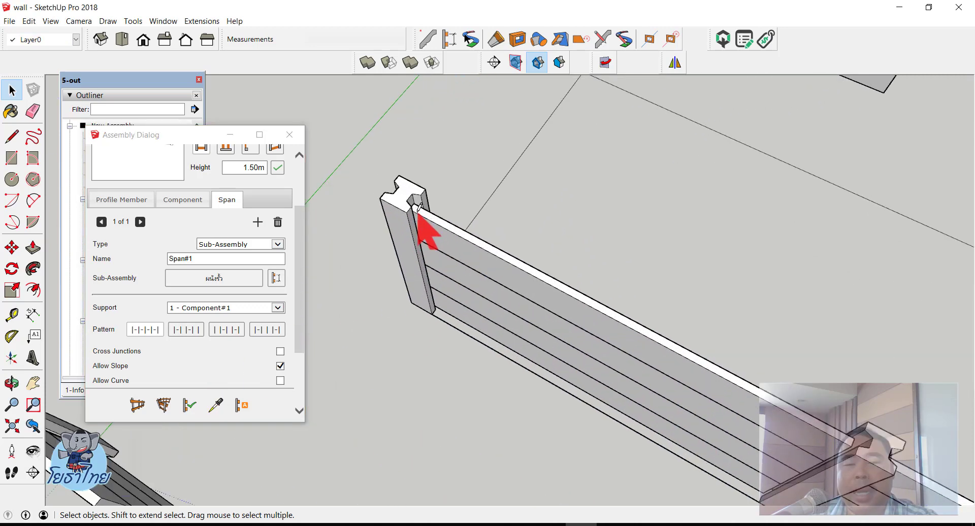
scroll(416, 167, "up", 2)
scroll(416, 167, "up", 1)
scroll(412, 163, "up", 1)
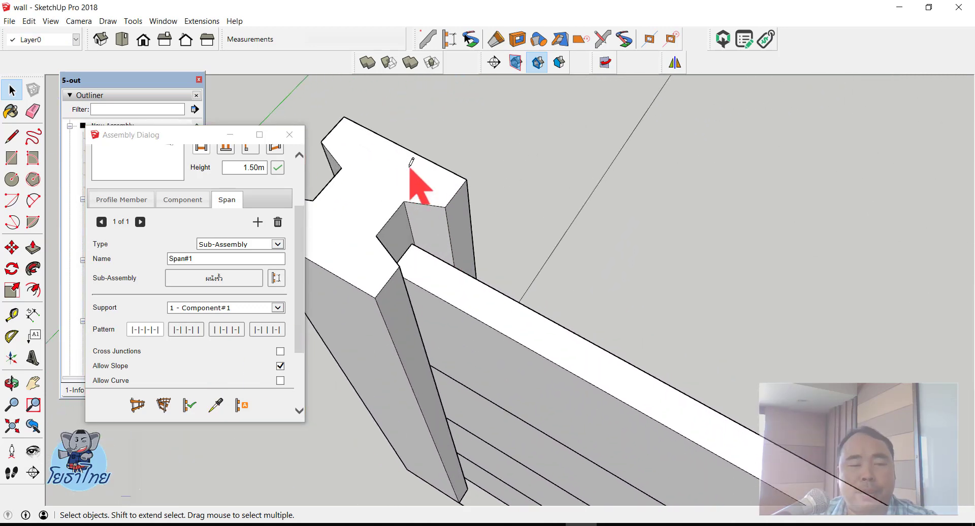
Dimension the end post's top across two corners, showing its 0.05m thickness
left_click(33, 315)
scroll(415, 179, "up", 1)
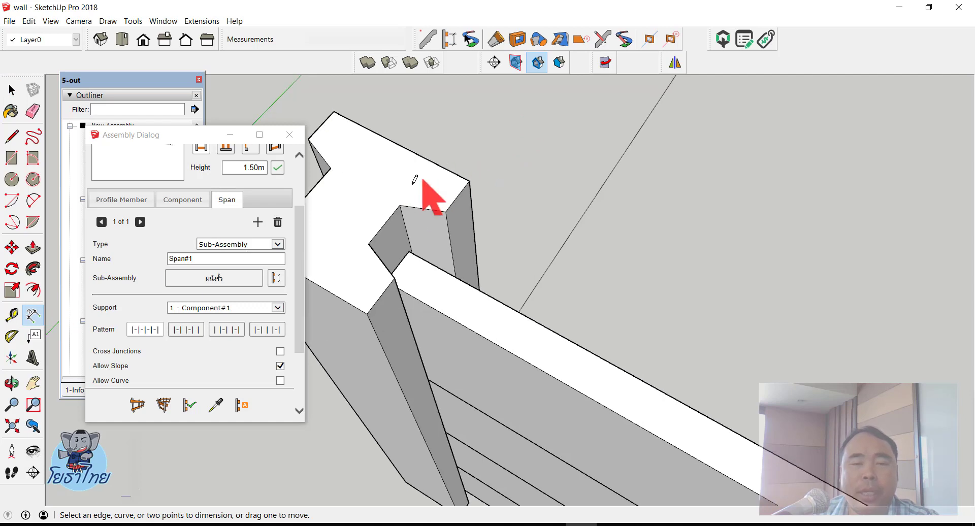
left_click(401, 205)
left_click(445, 211)
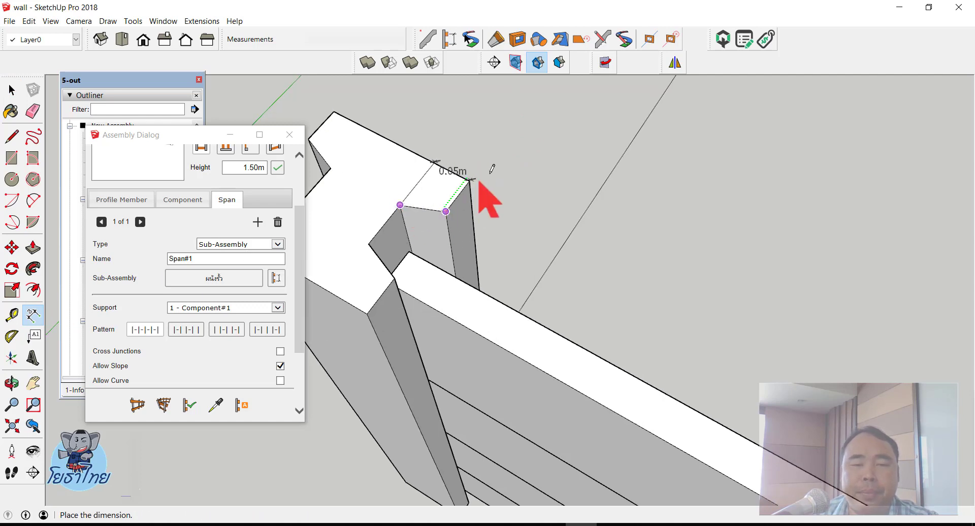
left_click(515, 155)
scroll(378, 158, "up", 2)
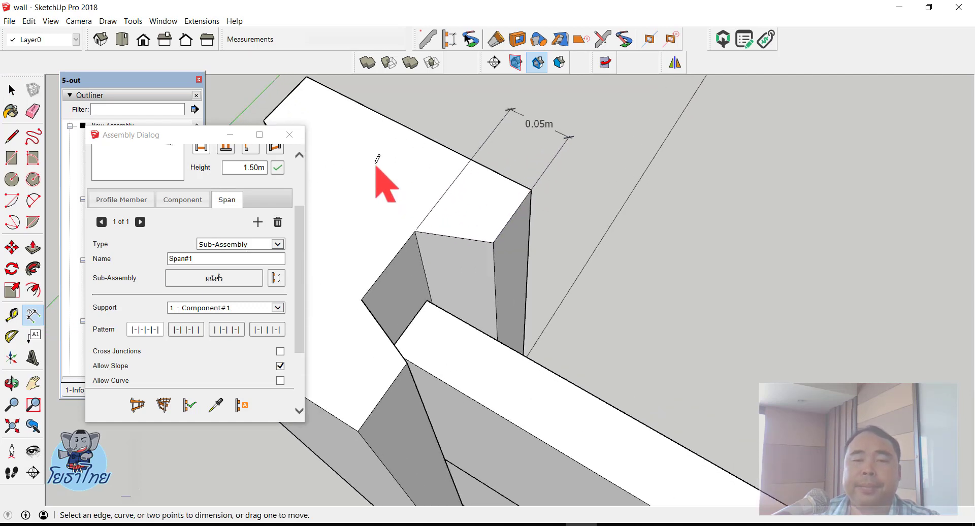
scroll(377, 158, "up", 1)
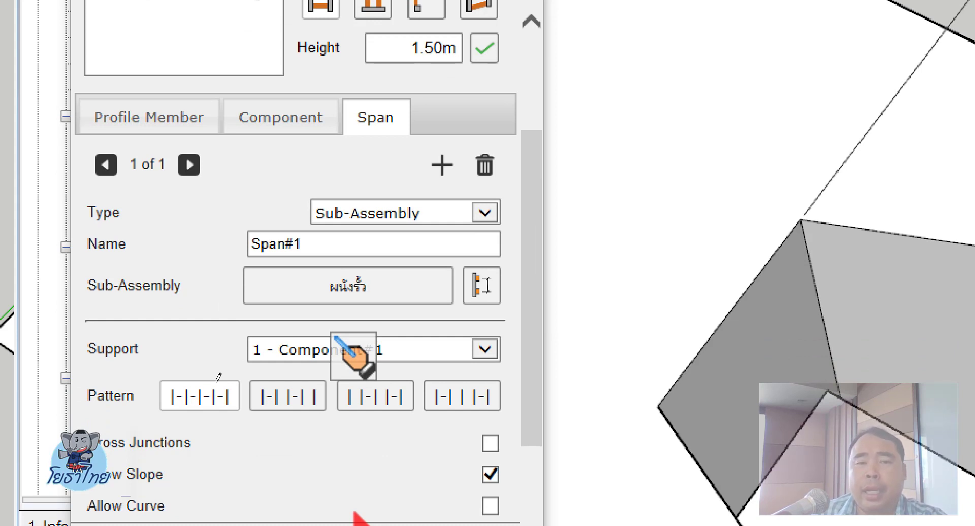
Scroll the Span settings down to the sag, start/end setback and offset fields
scroll(368, 187, "down", 3)
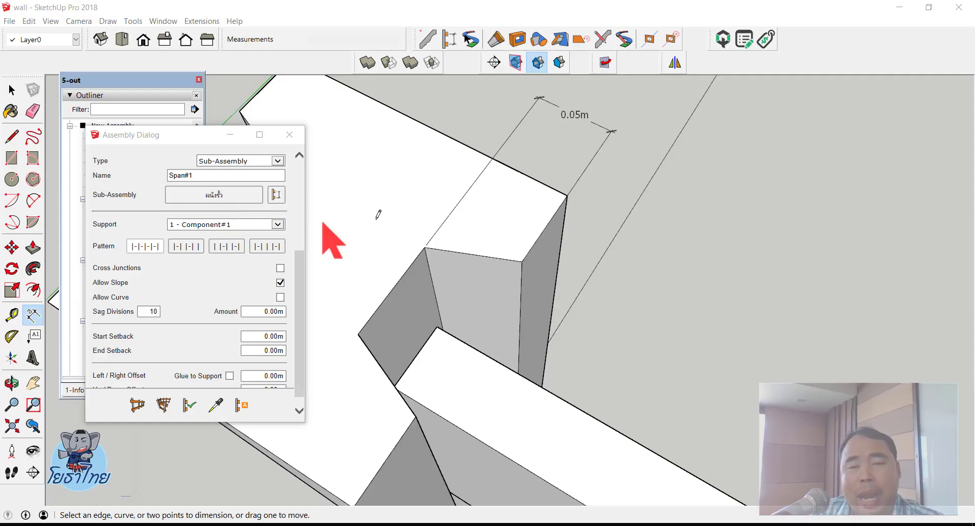
left_click_drag(379, 211, 542, 260)
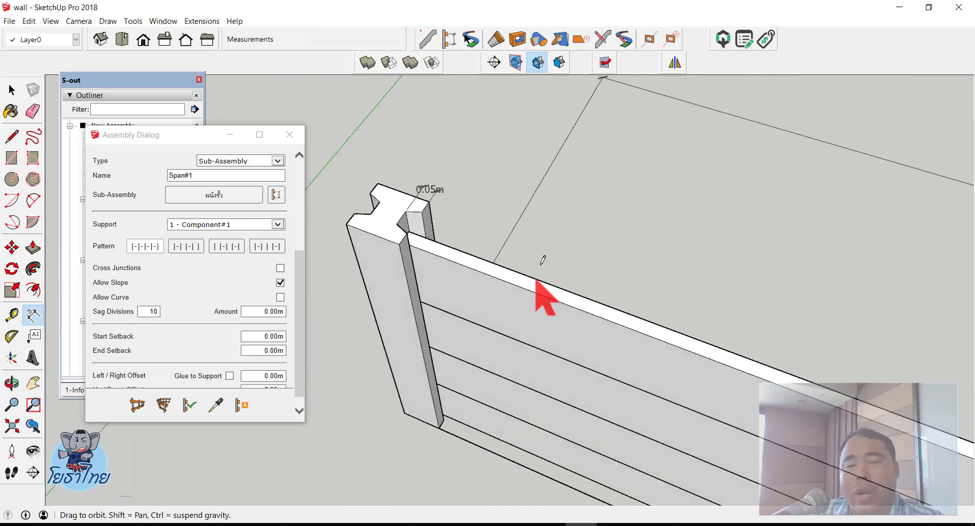
scroll(460, 277, "down", 2)
scroll(460, 278, "down", 2)
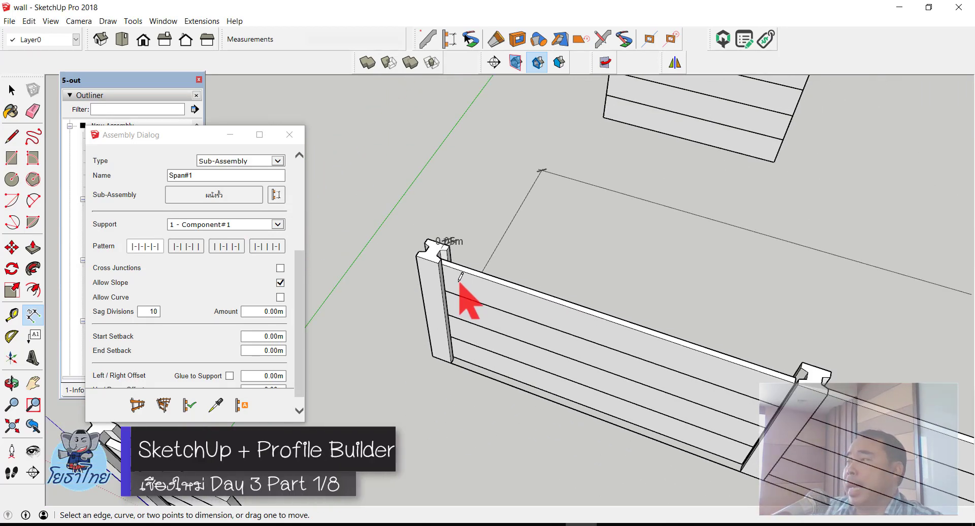
scroll(460, 277, "down", 2)
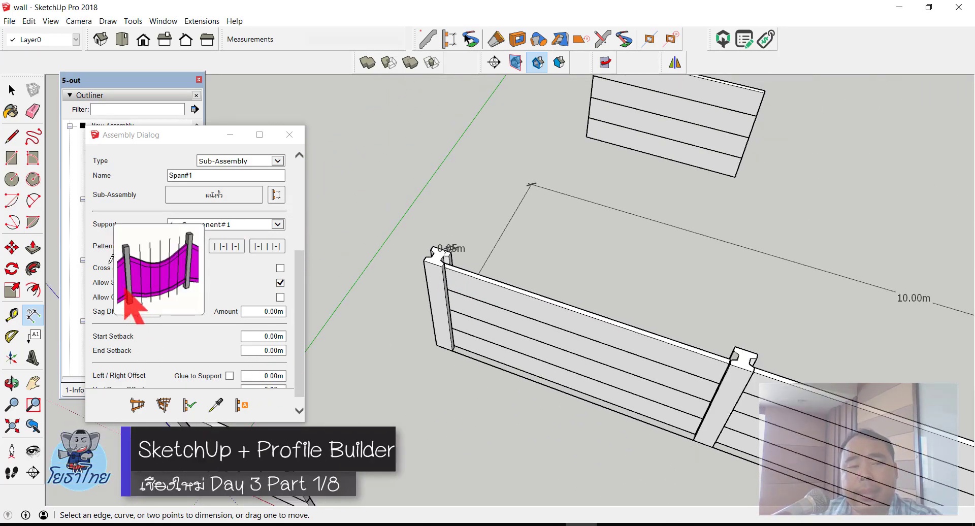
scroll(369, 206, "down", 1)
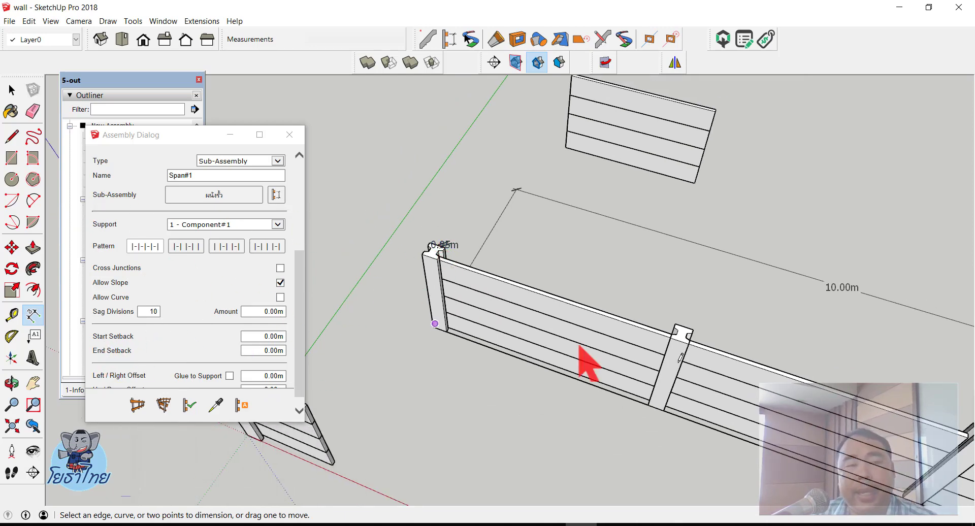
mouse_move(579, 346)
middle_mouse_down()
mouse_move(783, 388)
mouse_move(693, 327)
middle_mouse_up()
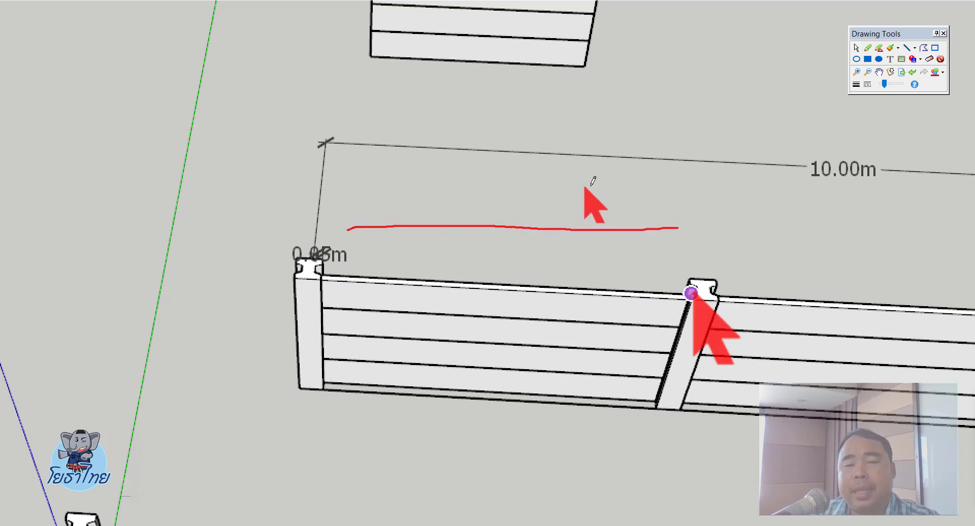
left_click_drag(589, 186, 628, 253)
mouse_move(387, 173)
left_mouse_down()
mouse_move(369, 195)
mouse_move(259, 209)
left_mouse_up()
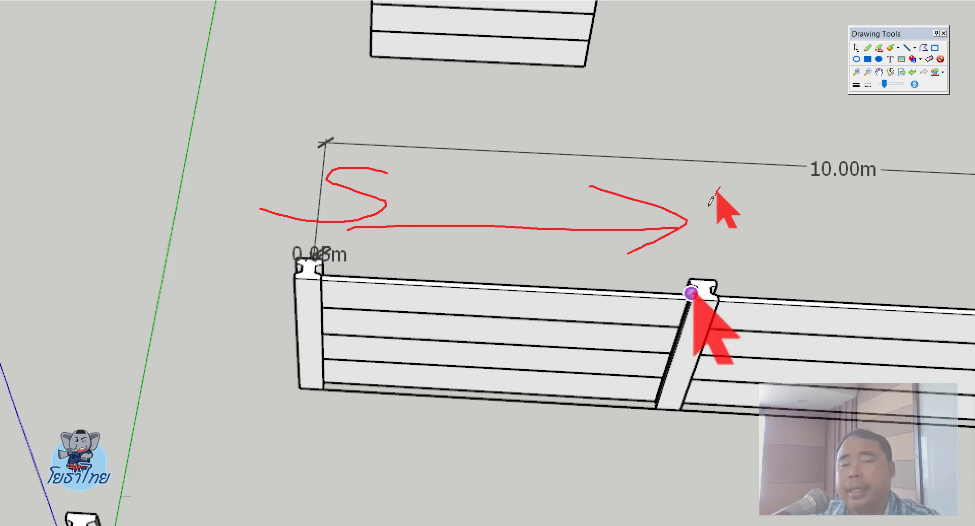
left_click_drag(720, 188, 776, 238)
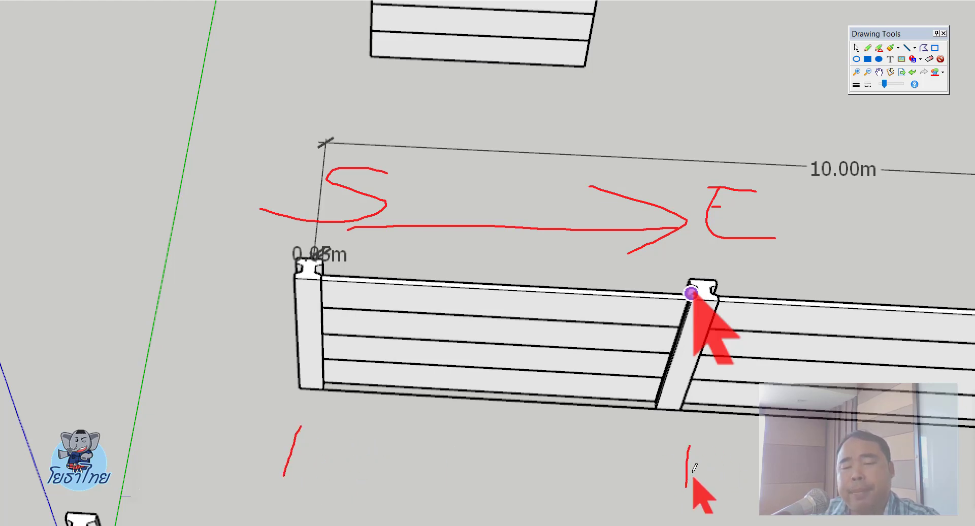
mouse_move(693, 469)
left_mouse_down()
mouse_move(605, 470)
mouse_move(630, 489)
left_mouse_up()
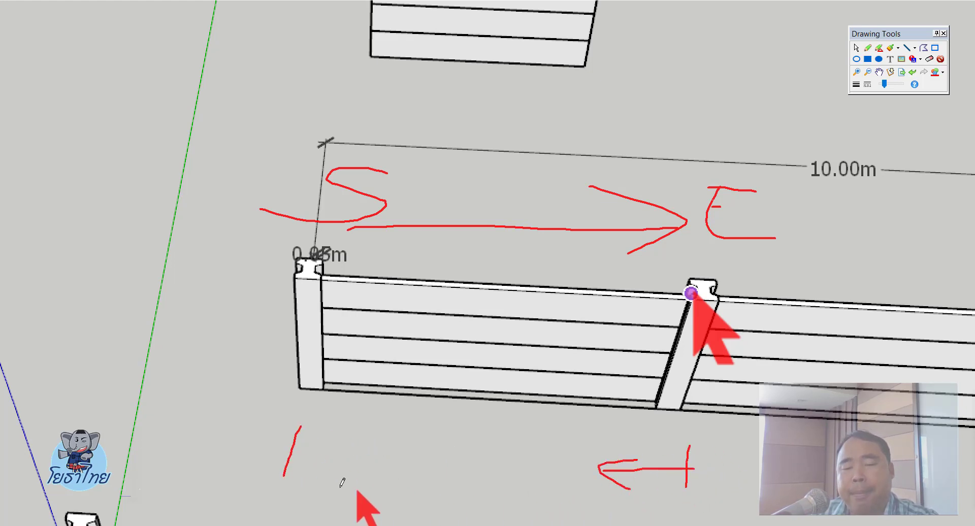
mouse_move(293, 452)
left_mouse_down()
mouse_move(381, 462)
mouse_move(362, 481)
left_mouse_up()
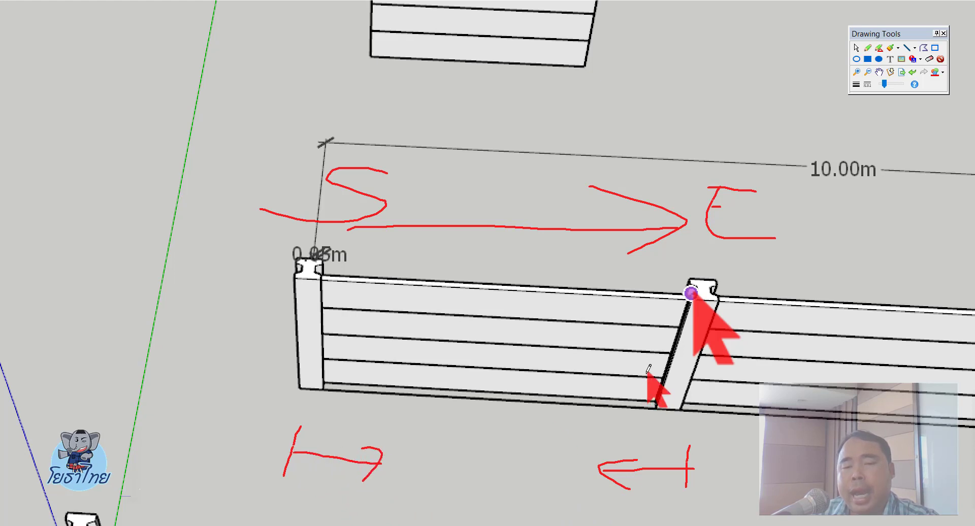
mouse_move(697, 431)
left_mouse_down()
mouse_move(799, 435)
mouse_move(772, 449)
left_mouse_up()
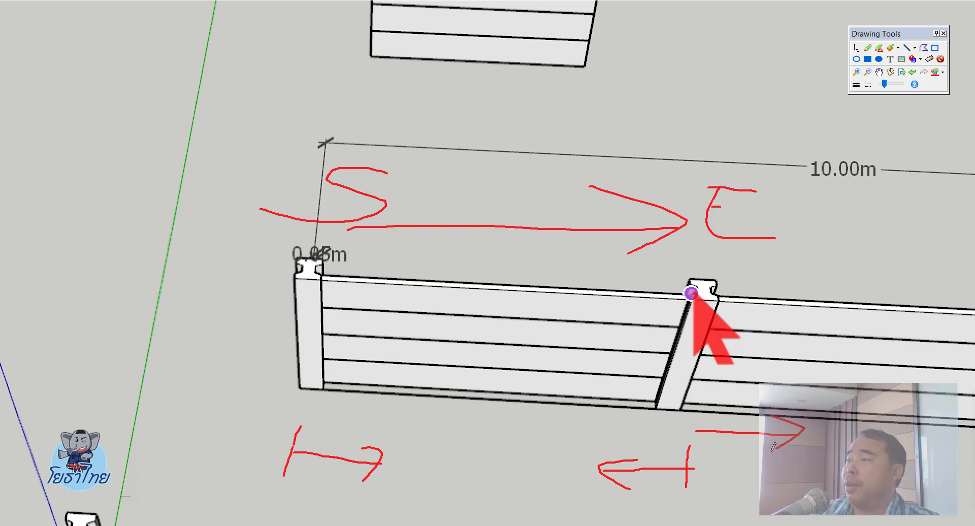
scroll(773, 447, "down", 1)
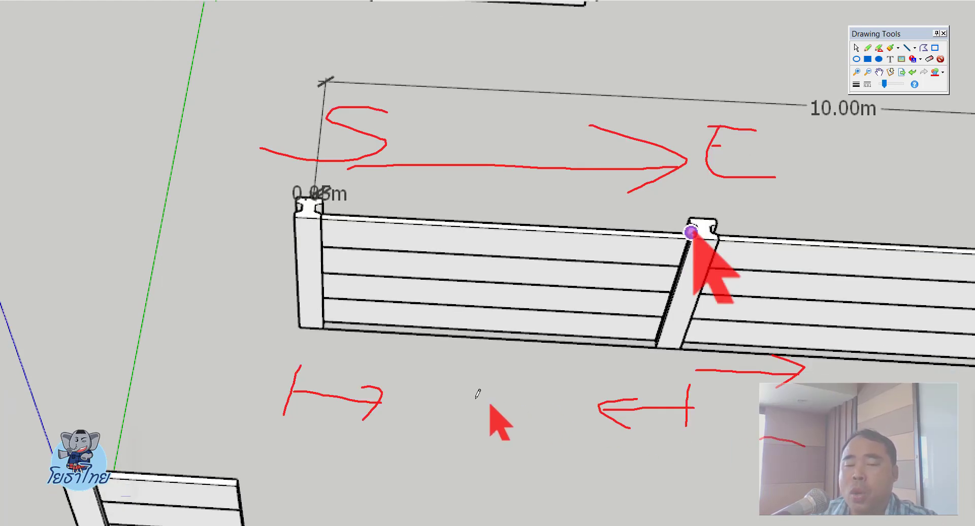
left_click_drag(475, 400, 557, 409)
left_click_drag(509, 383, 488, 420)
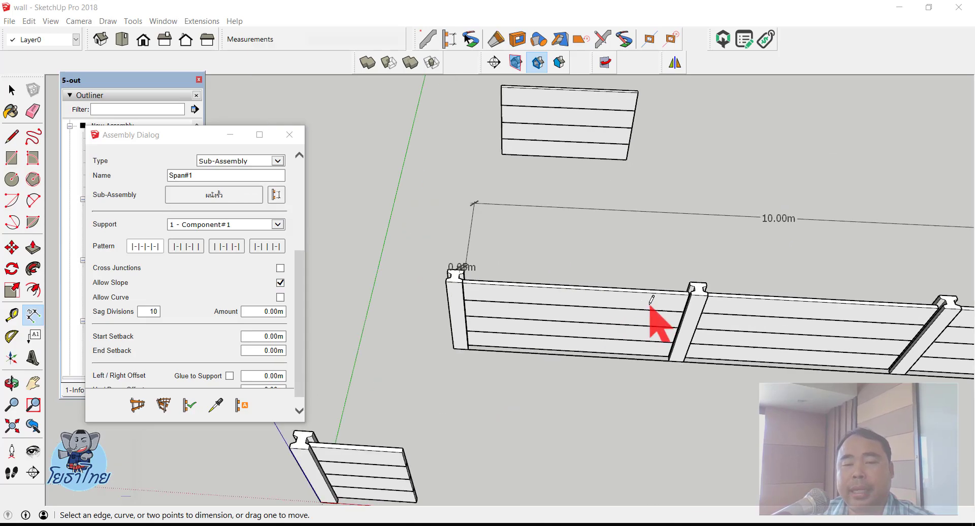
scroll(650, 305, "up", 3)
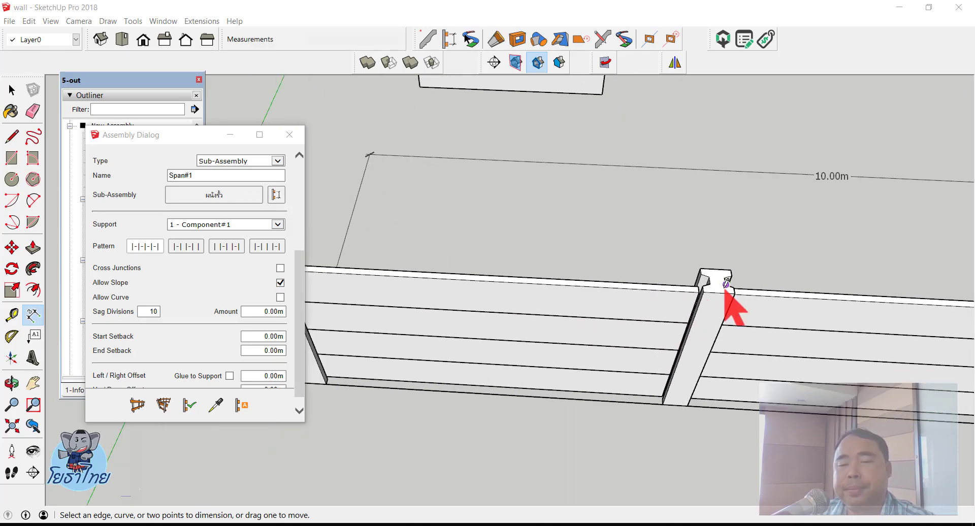
scroll(733, 311, "up", 3)
scroll(723, 305, "up", 2)
middle_click_drag(645, 326, 600, 417)
scroll(696, 322, "up", 3)
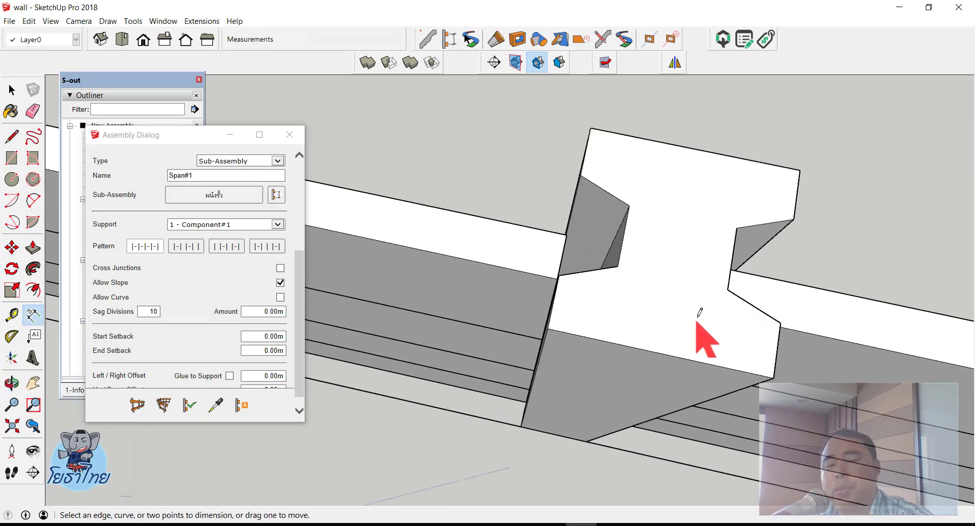
scroll(558, 254, "up", 3)
scroll(478, 219, "down", 1)
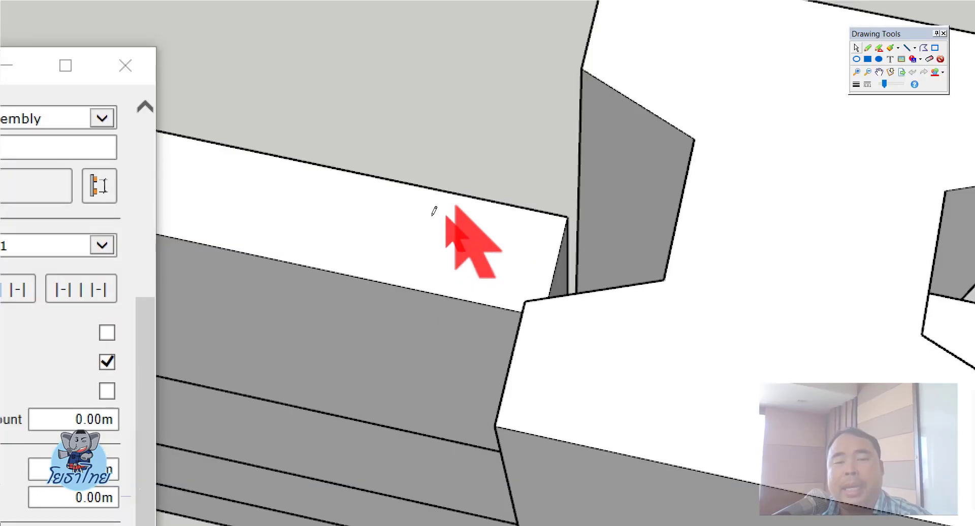
left_click_drag(427, 210, 579, 243)
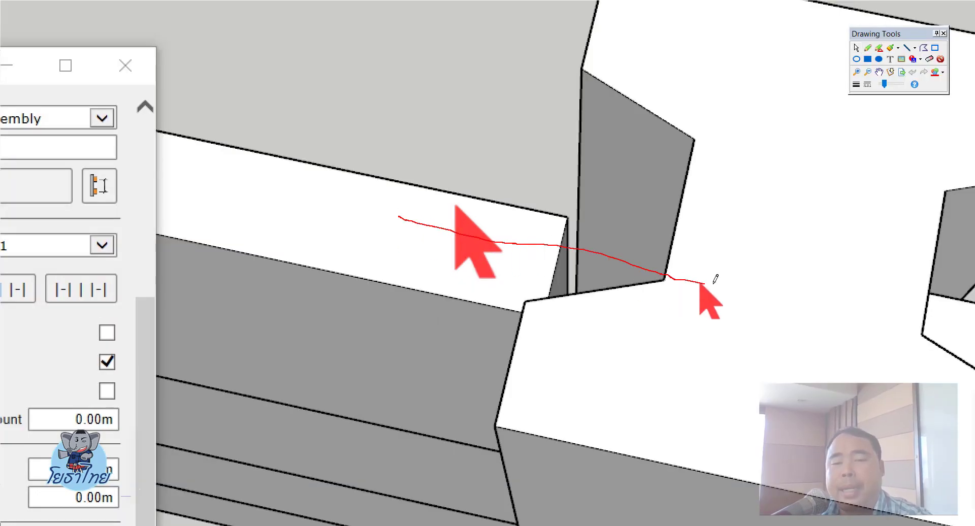
mouse_move(695, 251)
left_mouse_down()
mouse_move(730, 279)
mouse_move(604, 349)
left_mouse_up()
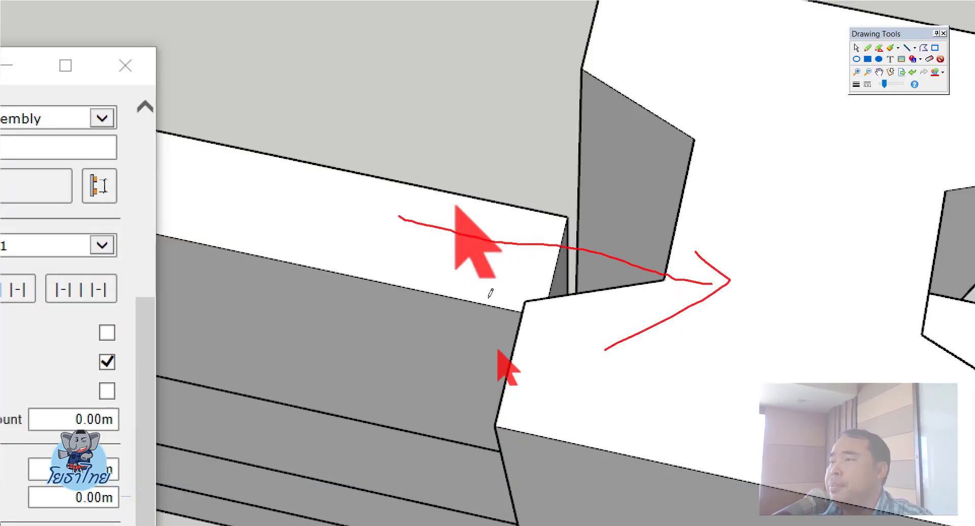
left_click_drag(374, 221, 354, 221)
mouse_move(347, 220)
left_mouse_down()
mouse_move(298, 209)
mouse_move(283, 224)
left_mouse_up()
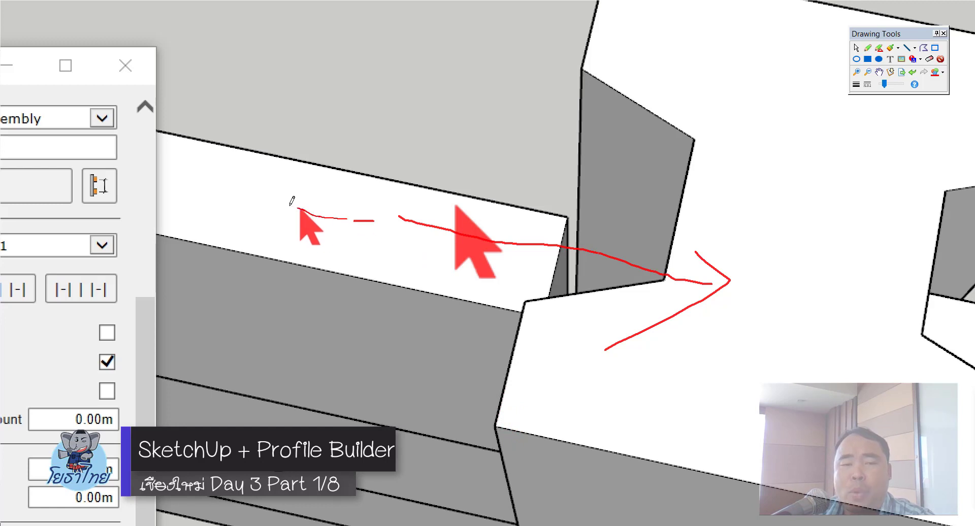
left_click_drag(303, 182, 272, 204)
mouse_move(229, 106)
left_mouse_down()
mouse_move(280, 118)
mouse_move(231, 128)
left_mouse_up()
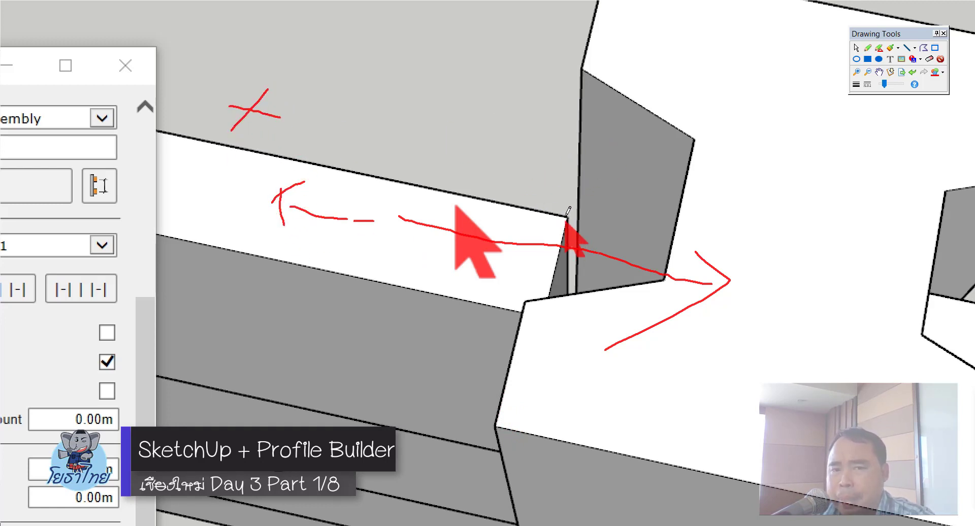
mouse_move(567, 216)
left_mouse_down()
mouse_move(548, 247)
mouse_move(615, 236)
left_mouse_up()
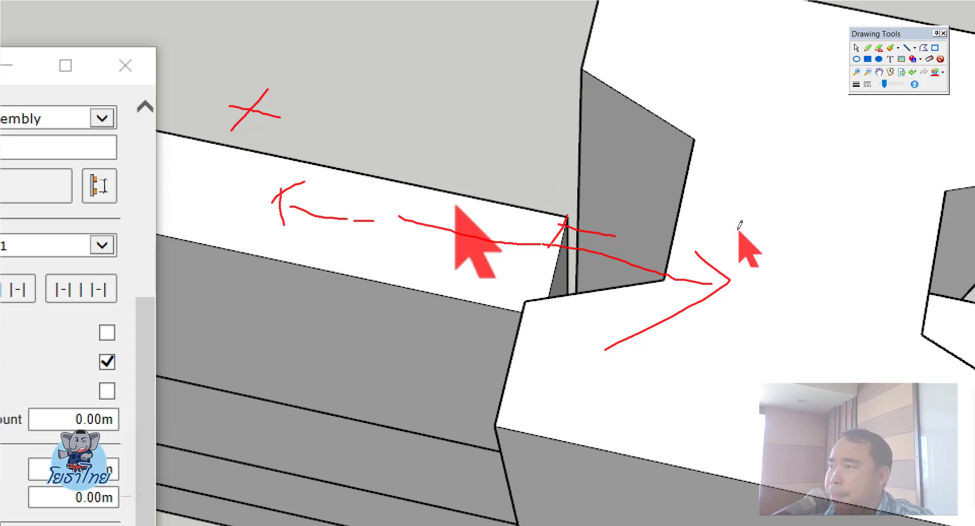
left_click_drag(738, 232, 802, 238)
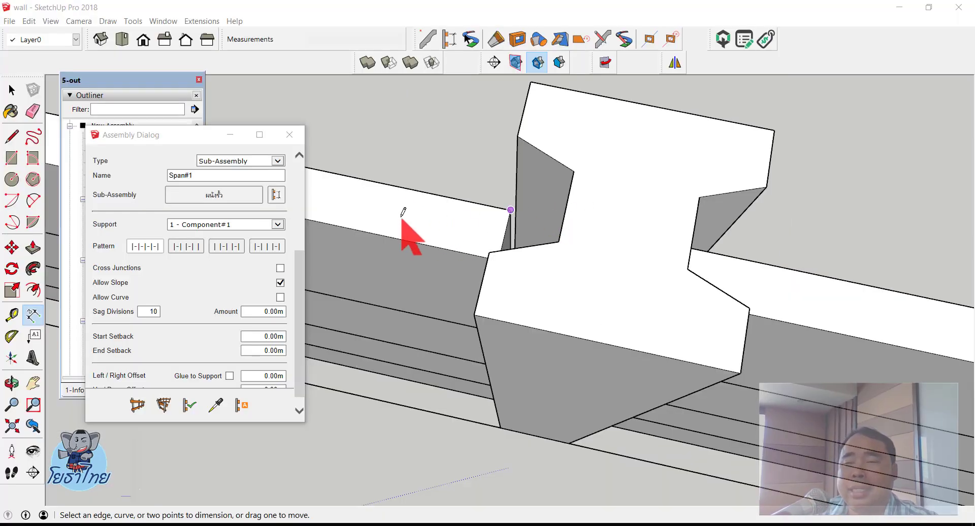
scroll(429, 206, "up", 2)
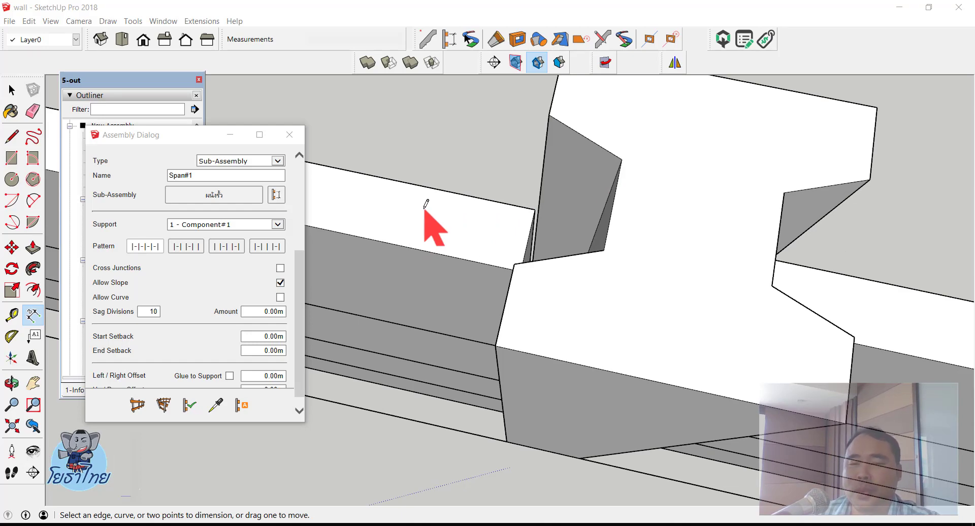
scroll(680, 233, "down", 3)
scroll(938, 309, "up", 4)
scroll(757, 283, "up", 2)
scroll(661, 262, "up", 1)
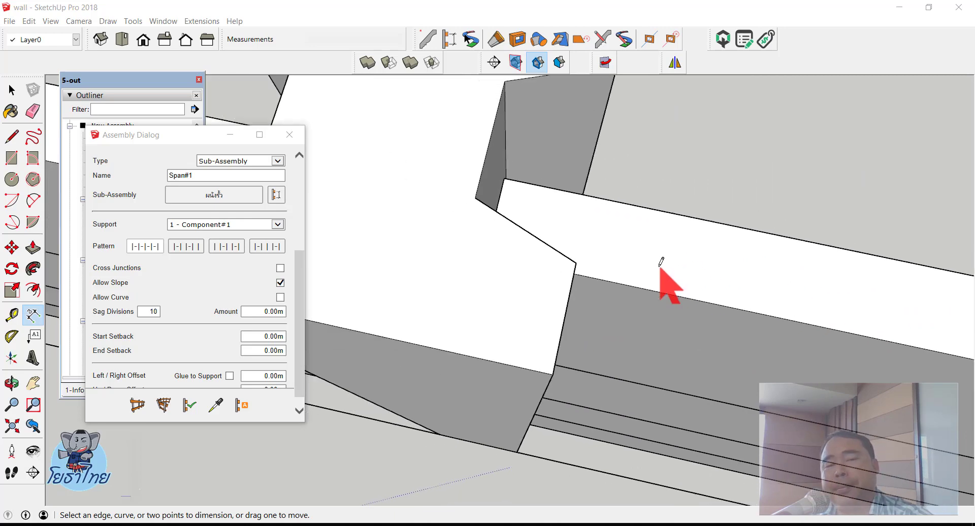
middle_click_drag(661, 261, 613, 266)
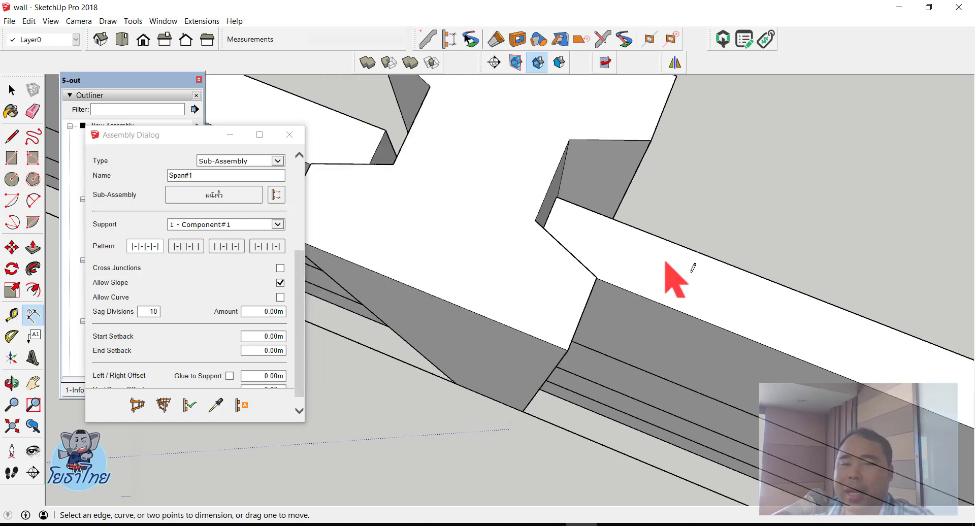
scroll(688, 269, "down", 3)
scroll(828, 331, "down", 3)
scroll(849, 333, "down", 3)
Enter 1cm as the assembly's Start Setback in the Assembly Dialog
scroll(616, 403, "down", 2)
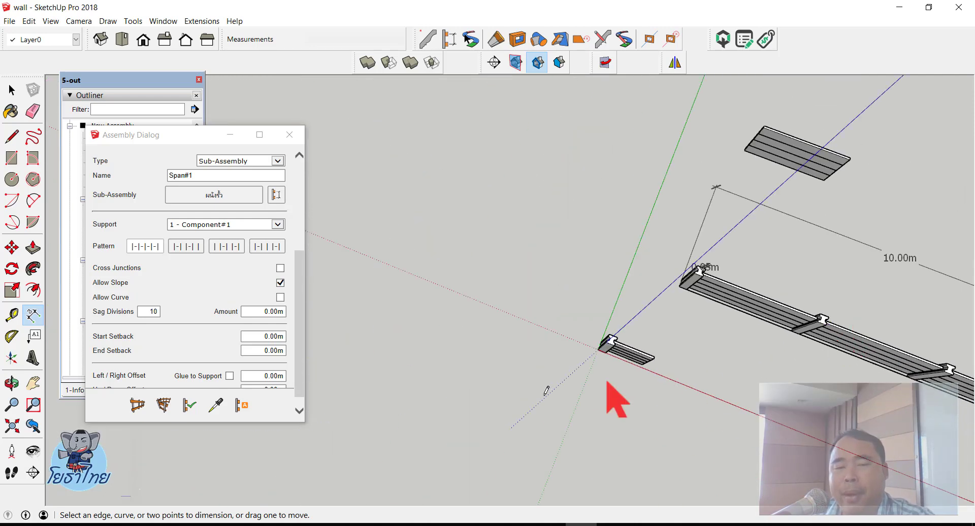
mouse_move(616, 403)
middle_mouse_down()
mouse_move(751, 381)
mouse_move(89, 266)
middle_mouse_up()
scroll(155, 244, "up", 3)
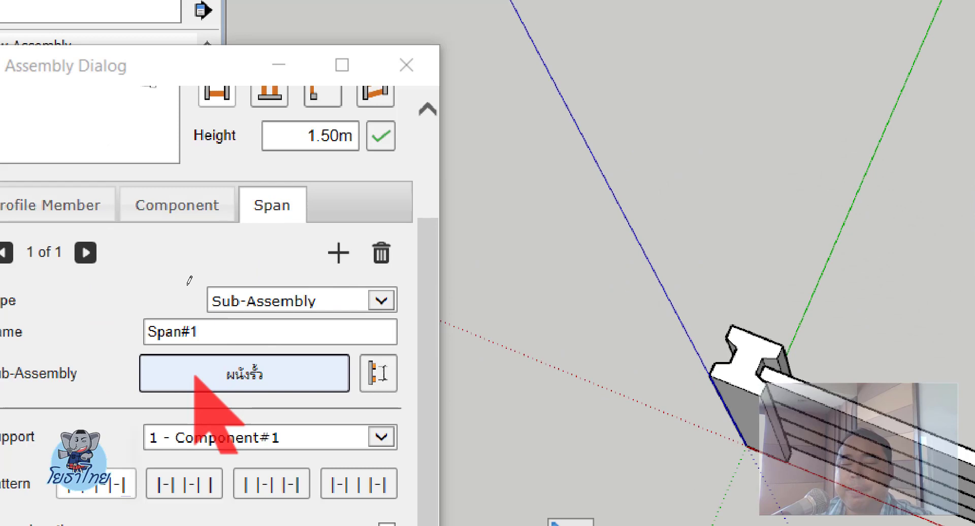
scroll(153, 299, "down", 3)
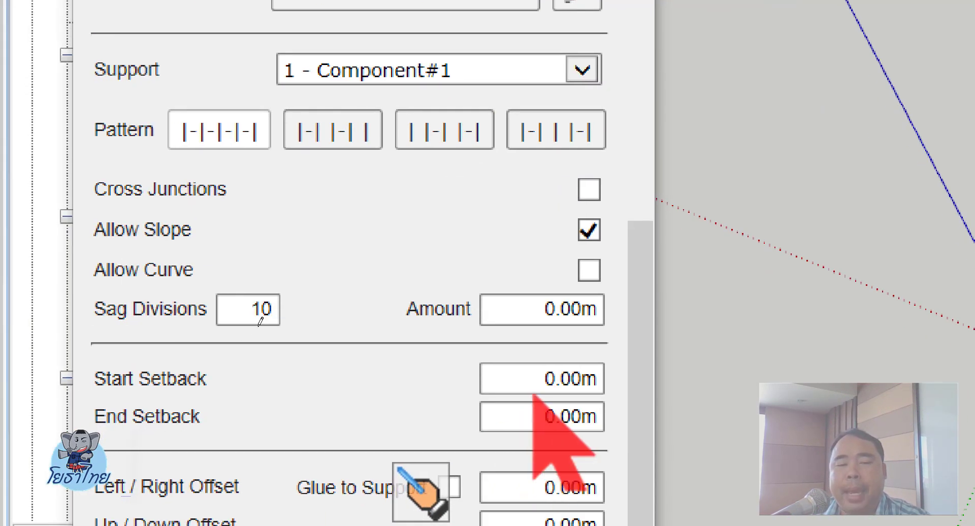
left_click(573, 371)
double_click(575, 370)
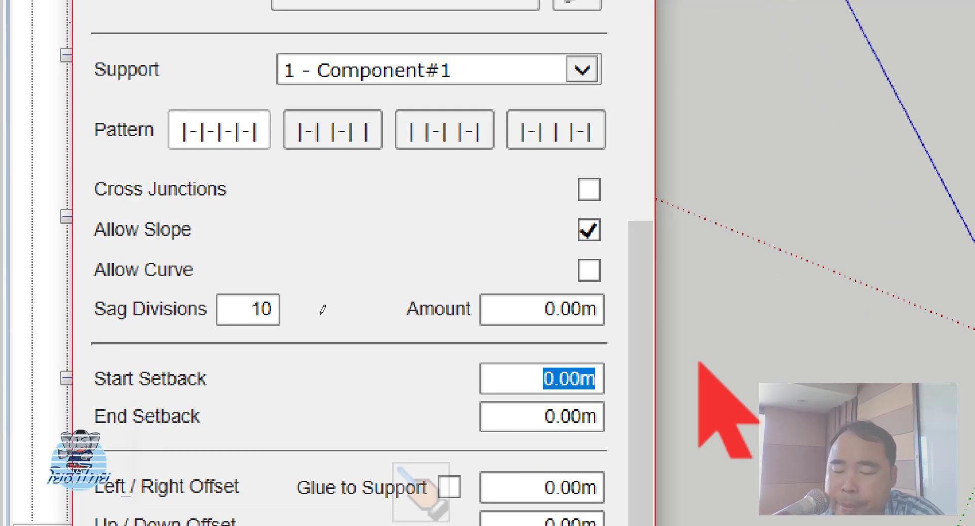
type("1")
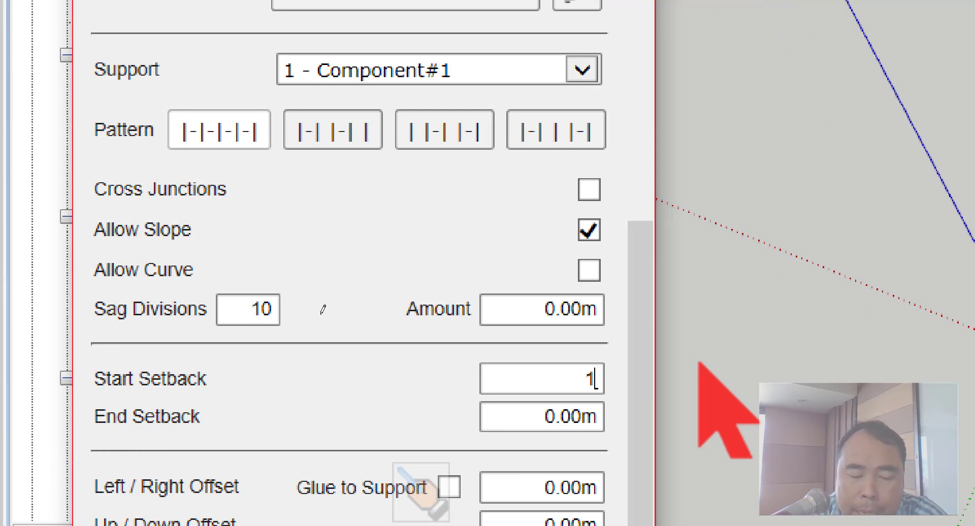
type("ผม")
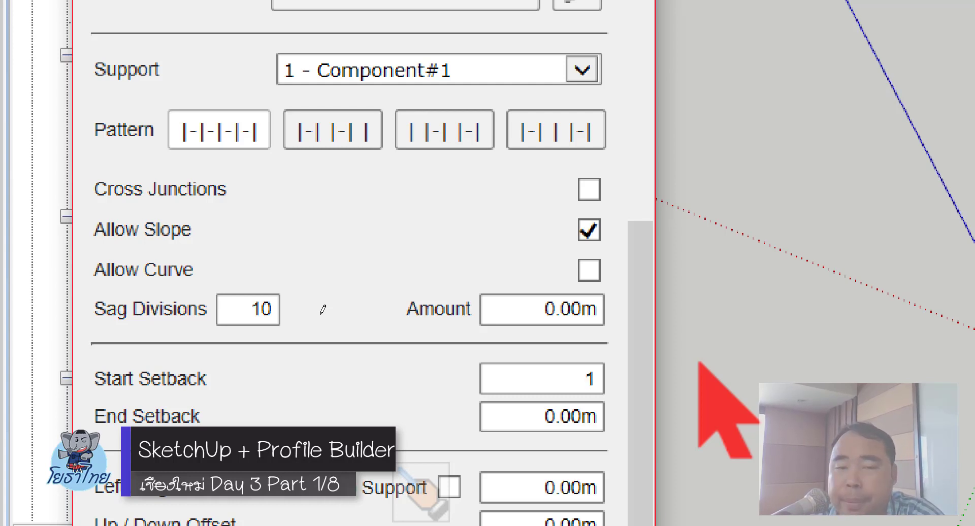
type("0")
type("cm")
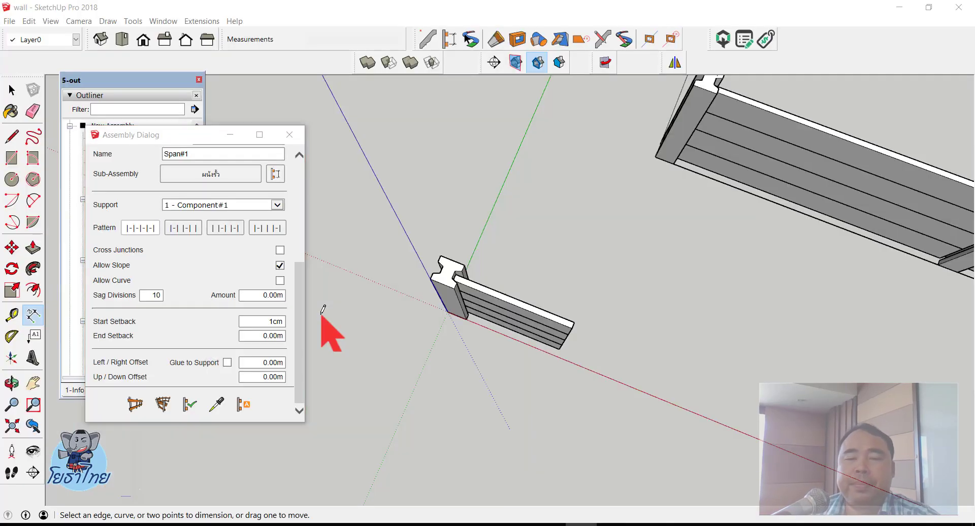
Select the whole wall and apply the 0.01m start setback to it, reapplying after inspection
scroll(635, 152, "up", 2)
scroll(616, 174, "up", 2)
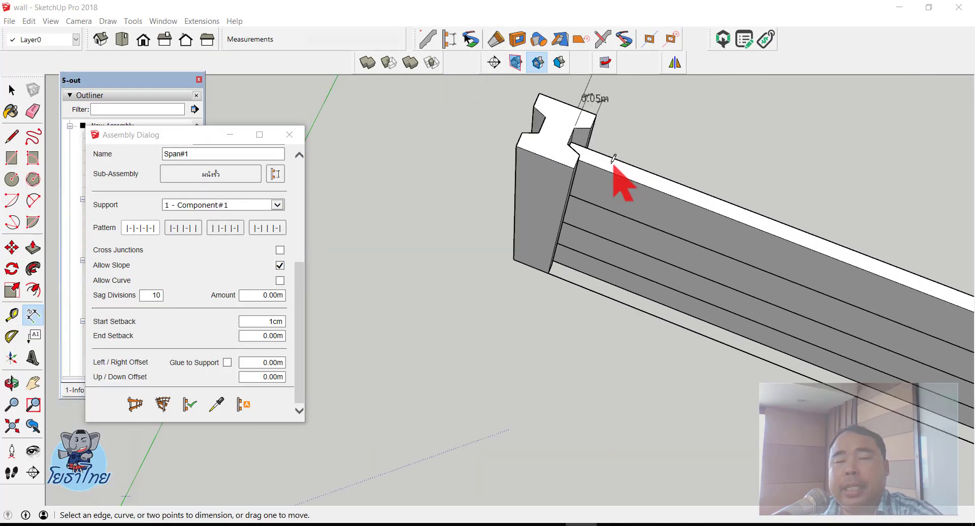
scroll(566, 148, "up", 2)
scroll(442, 95, "up", 3)
scroll(441, 95, "up", 2)
middle_click_drag(442, 110, 425, 159)
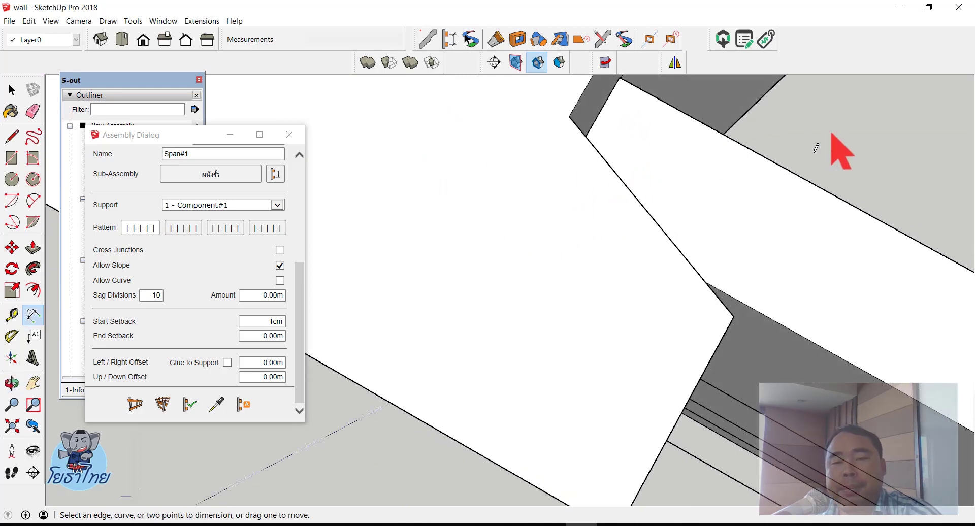
key("space")
left_click_drag(813, 145, 432, 317)
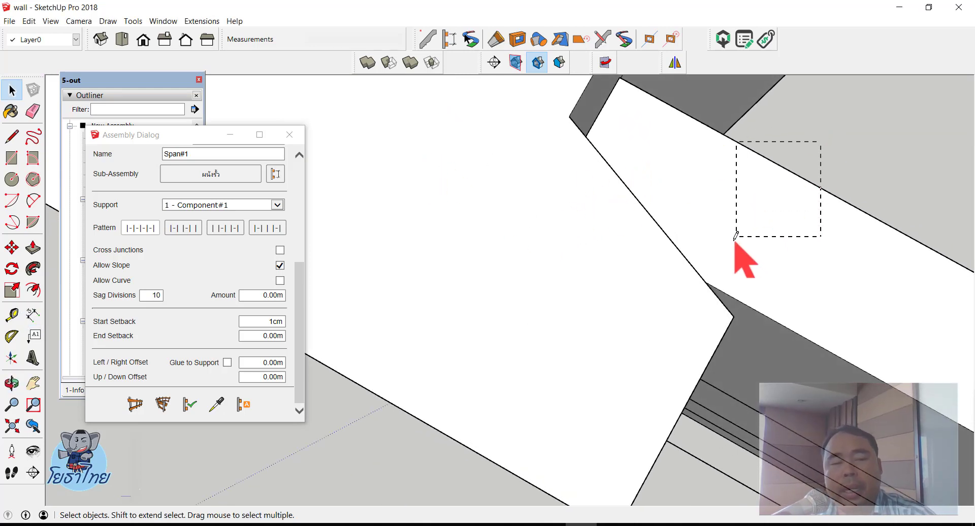
left_click(189, 404)
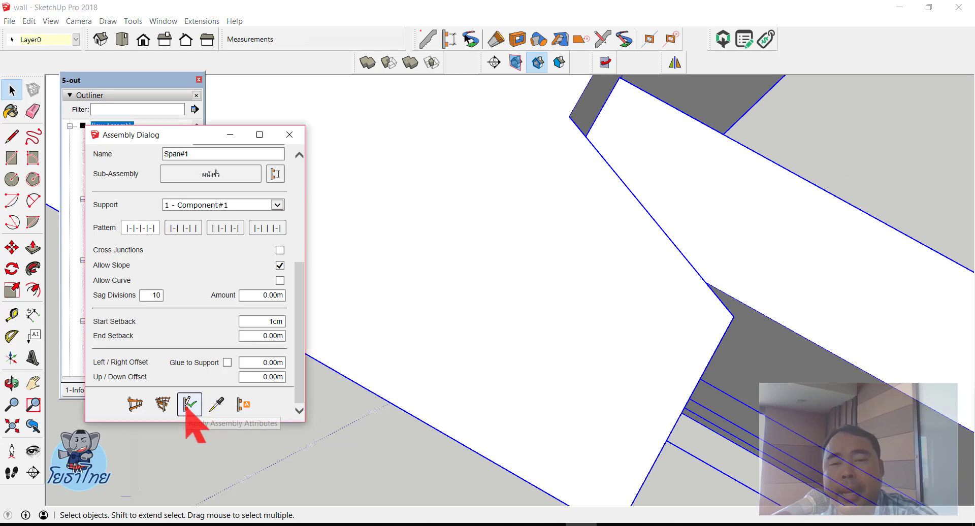
mouse_move(435, 256)
middle_mouse_down()
mouse_move(459, 268)
mouse_move(533, 157)
mouse_move(579, 159)
mouse_move(559, 195)
mouse_move(523, 133)
middle_mouse_up()
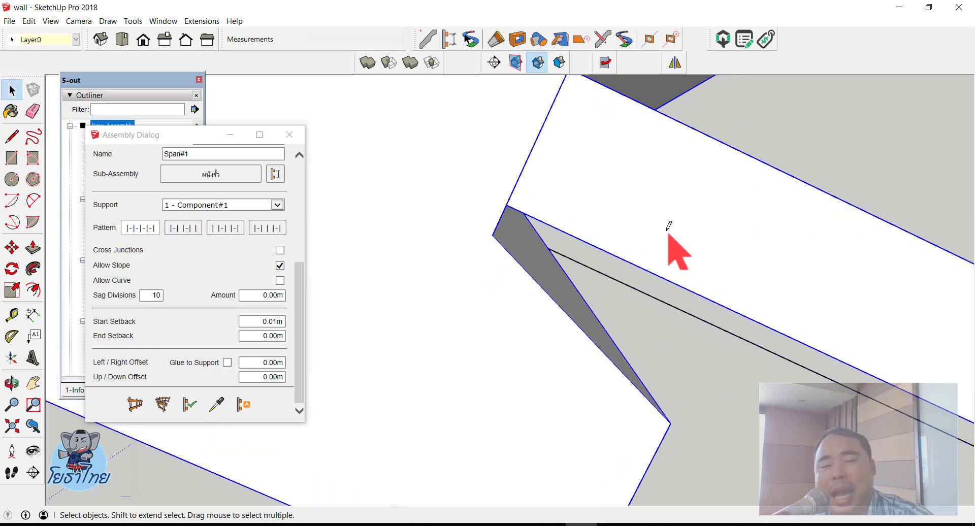
mouse_move(668, 235)
middle_mouse_down()
mouse_move(665, 218)
mouse_move(605, 228)
middle_mouse_up()
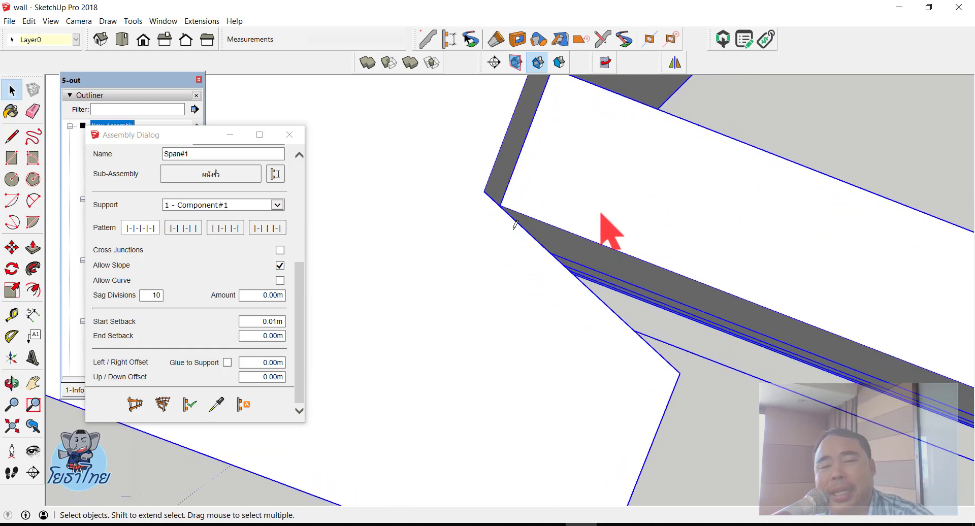
left_click(195, 395)
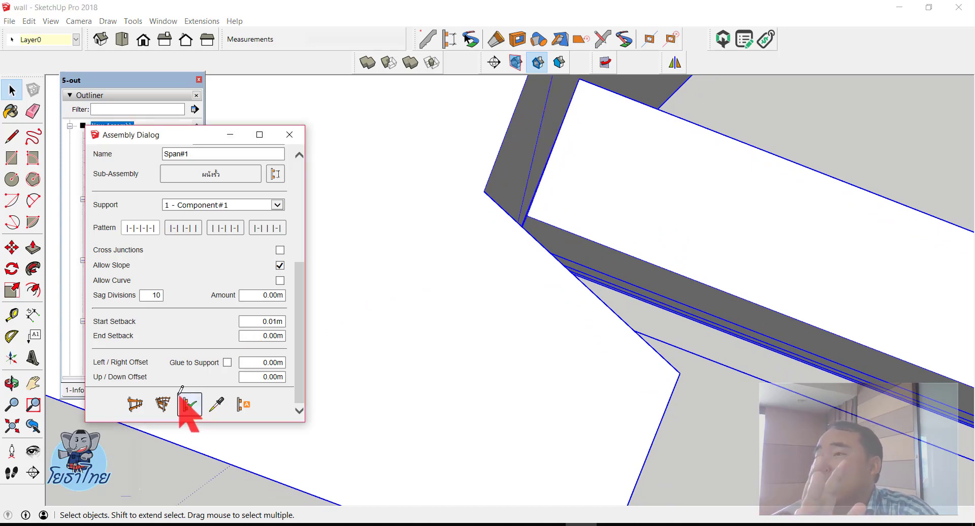
Enter -4cm as Span#1's End Setback and apply it to the fence wall
scroll(538, 283, "down", 5)
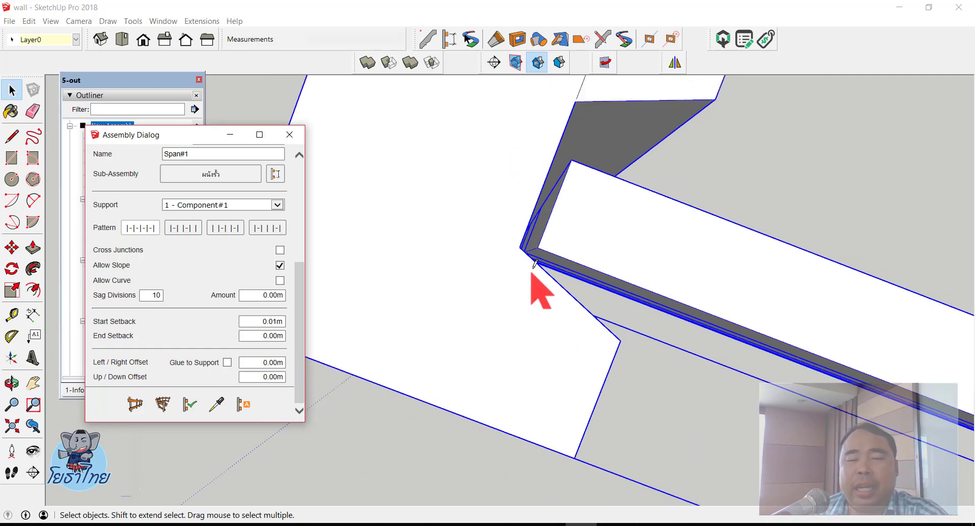
scroll(492, 218, "down", 3)
scroll(388, 130, "down", 3)
scroll(387, 133, "down", 5)
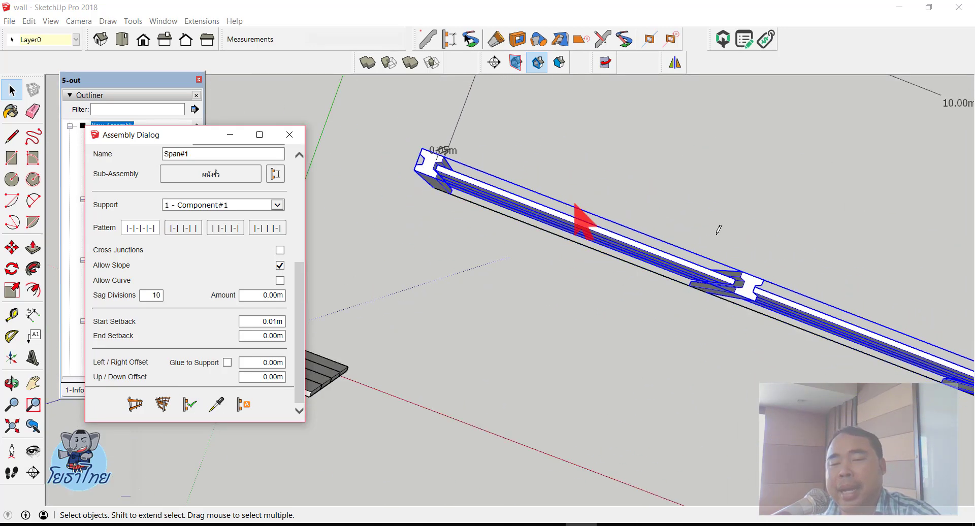
scroll(584, 218, "up", 8)
mouse_move(667, 374)
middle_mouse_down()
mouse_move(638, 338)
mouse_move(594, 322)
mouse_move(534, 276)
middle_mouse_up()
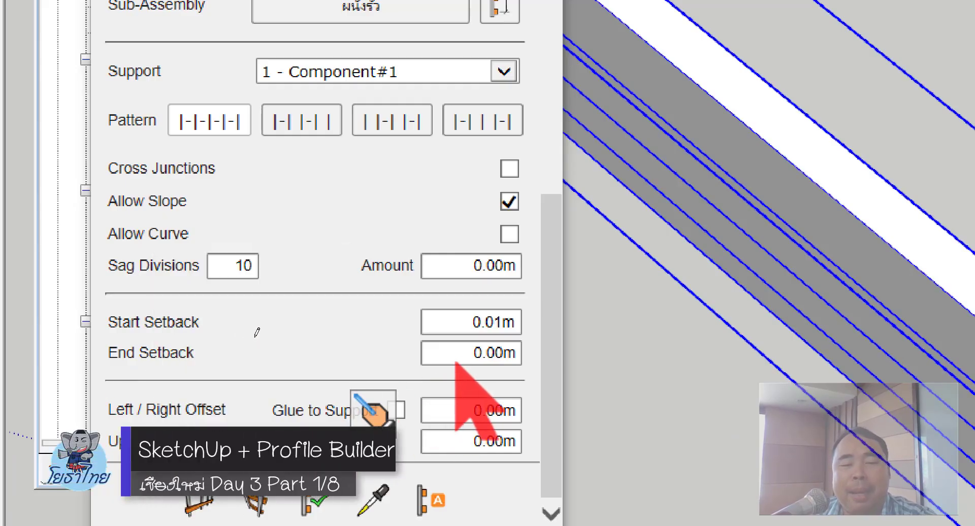
key("Tab")
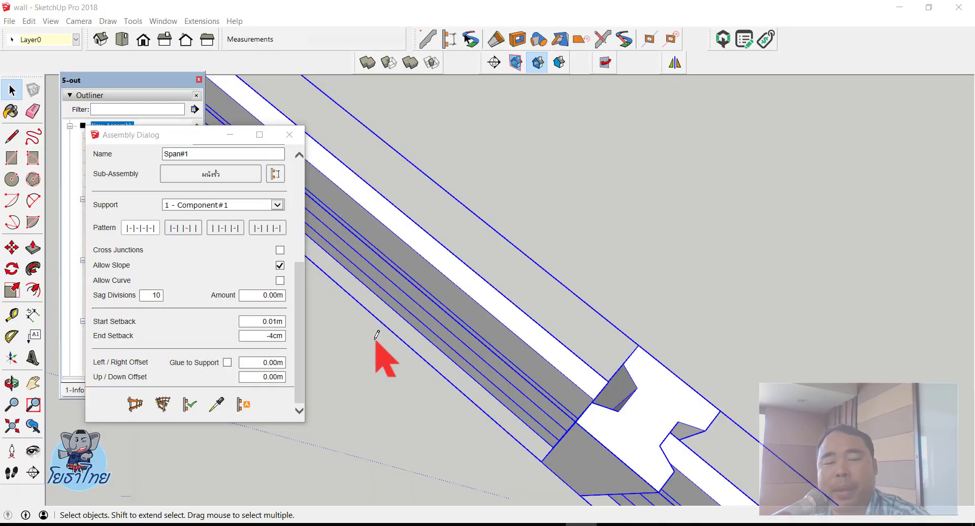
scroll(655, 421, "up", 2)
scroll(651, 424, "up", 3)
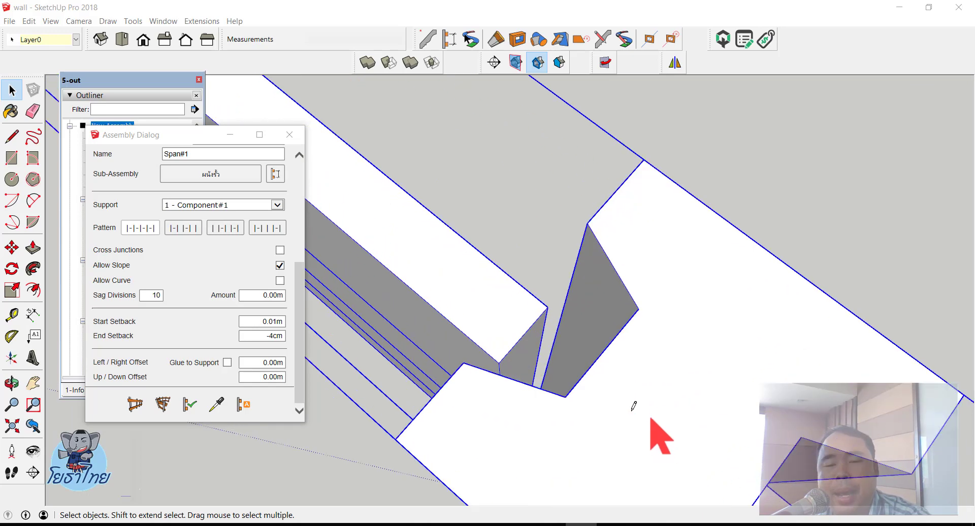
left_click(187, 404)
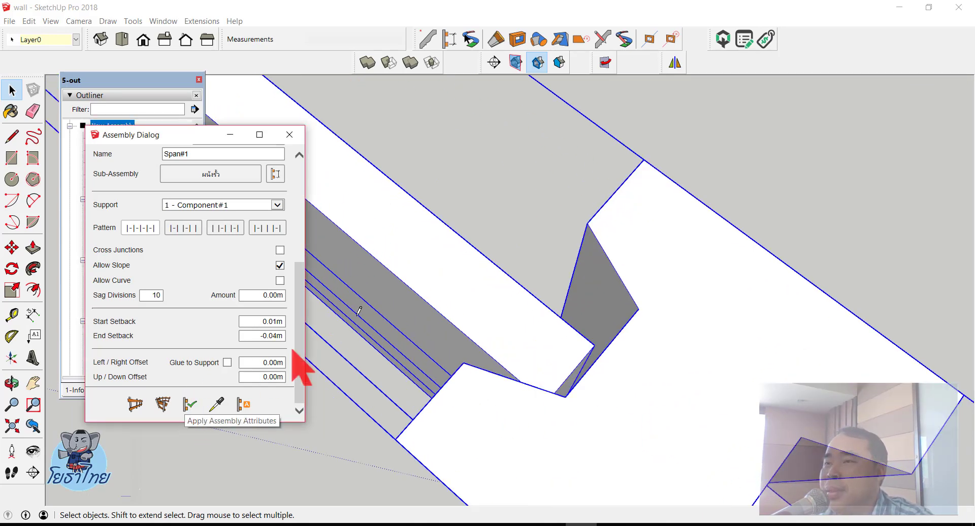
scroll(398, 304, "down", 3)
scroll(508, 264, "down", 2)
scroll(551, 253, "down", 2)
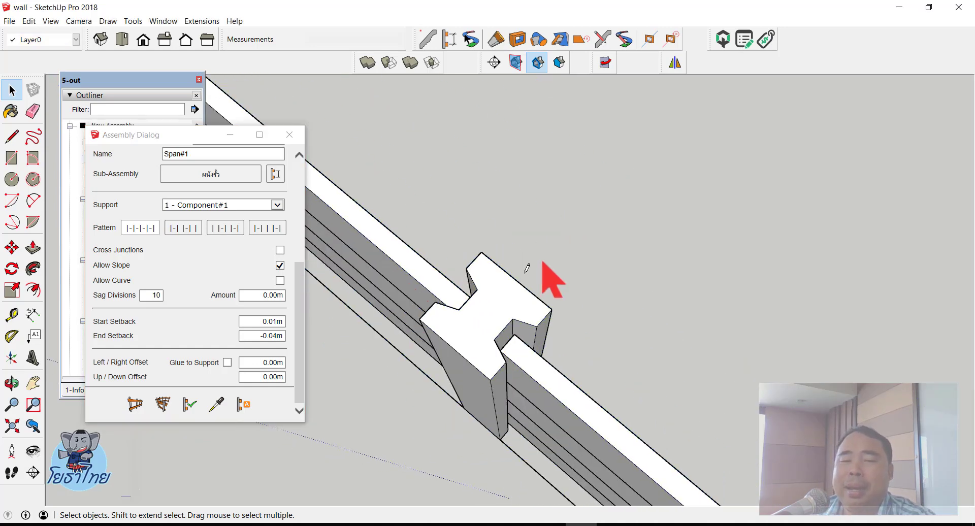
scroll(528, 305, "down", 2)
scroll(559, 305, "down", 2)
scroll(508, 262, "down", 2)
scroll(508, 284, "up", 2)
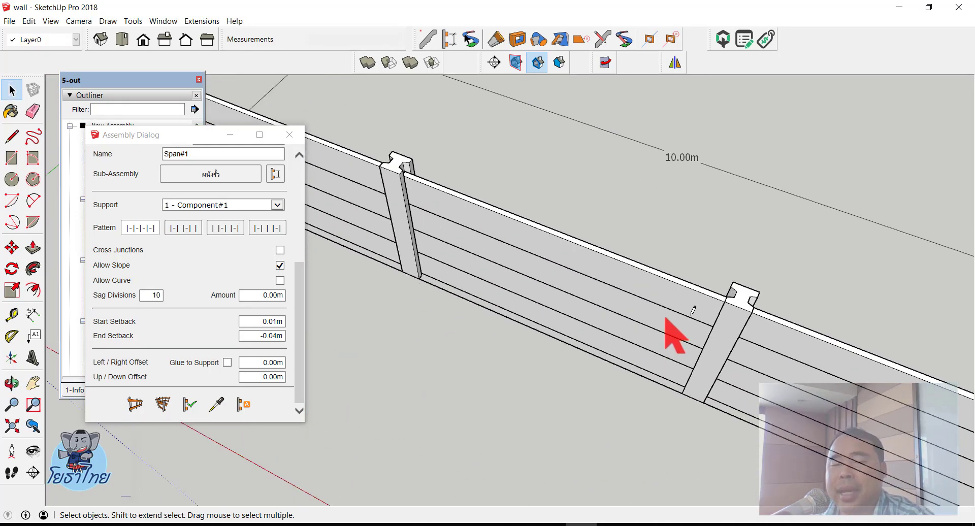
scroll(660, 356, "up", 2)
scroll(652, 386, "up", 2)
scroll(638, 280, "up", 1)
mouse_move(638, 281)
middle_mouse_down()
mouse_move(762, 330)
mouse_move(523, 218)
mouse_move(539, 241)
mouse_move(736, 250)
mouse_move(718, 211)
middle_mouse_up()
scroll(766, 331, "up", 2)
scroll(660, 355, "up", 2)
scroll(686, 320, "up", 2)
scroll(660, 284, "up", 2)
scroll(718, 211, "down", 2)
middle_click_drag(653, 217, 825, 172)
scroll(464, 175, "up", 2)
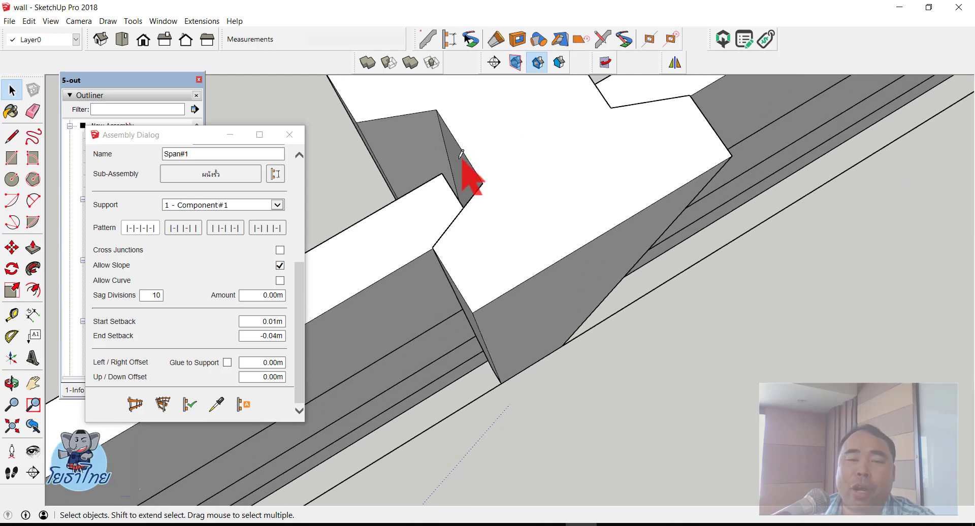
mouse_move(463, 174)
middle_mouse_down()
mouse_move(487, 210)
mouse_move(409, 229)
mouse_move(350, 196)
mouse_move(599, 211)
mouse_move(544, 218)
mouse_move(523, 261)
mouse_move(493, 208)
mouse_move(526, 199)
mouse_move(670, 214)
mouse_move(665, 206)
middle_mouse_up()
scroll(666, 209, "down", 2)
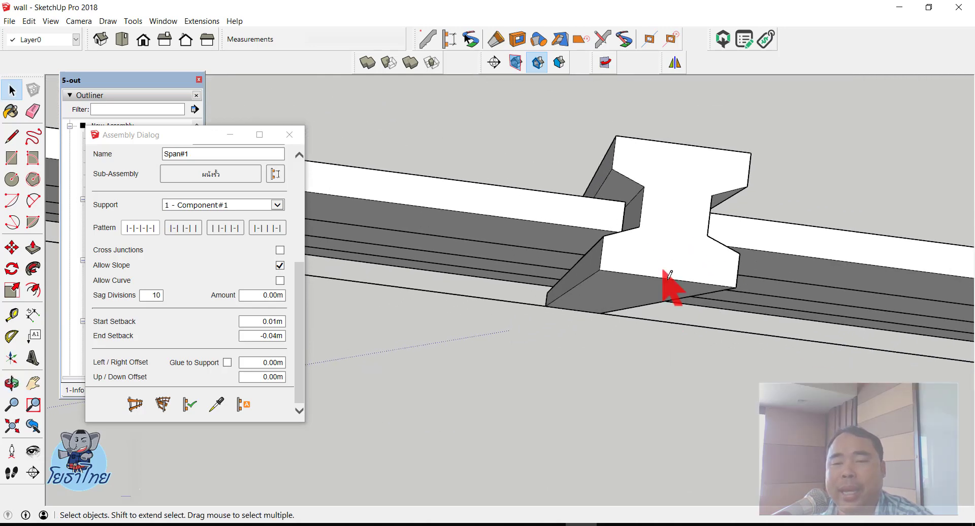
scroll(663, 269, "down", 3)
scroll(616, 307, "down", 2)
scroll(618, 304, "up", 3)
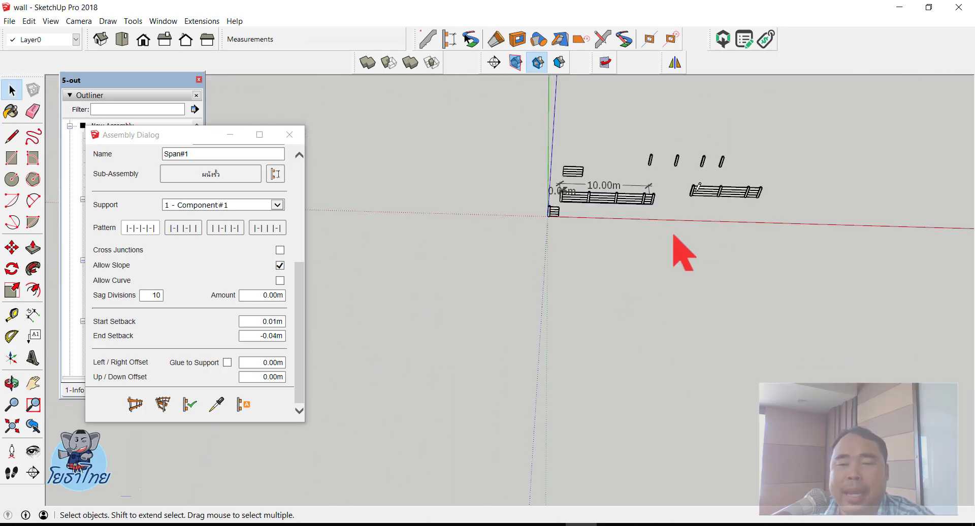
mouse_move(681, 251)
middle_mouse_down()
mouse_move(631, 211)
mouse_move(544, 200)
mouse_move(566, 191)
middle_mouse_up()
scroll(555, 200, "up", 2)
scroll(559, 187, "up", 2)
scroll(182, 252, "up", 1)
Rename the assembly from 'New Assembly' to 'รั้ว'
scroll(147, 234, "up", 5)
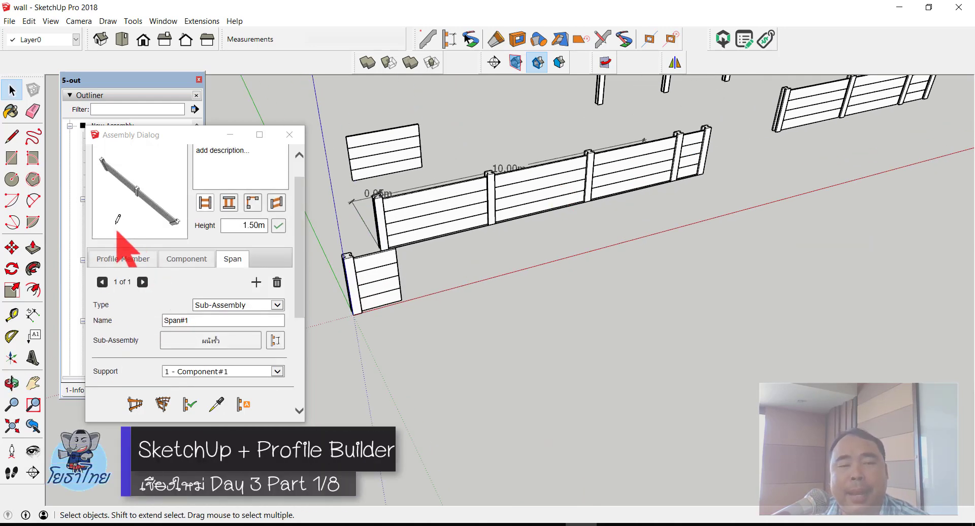
scroll(112, 203, "up", 1)
left_click(234, 179)
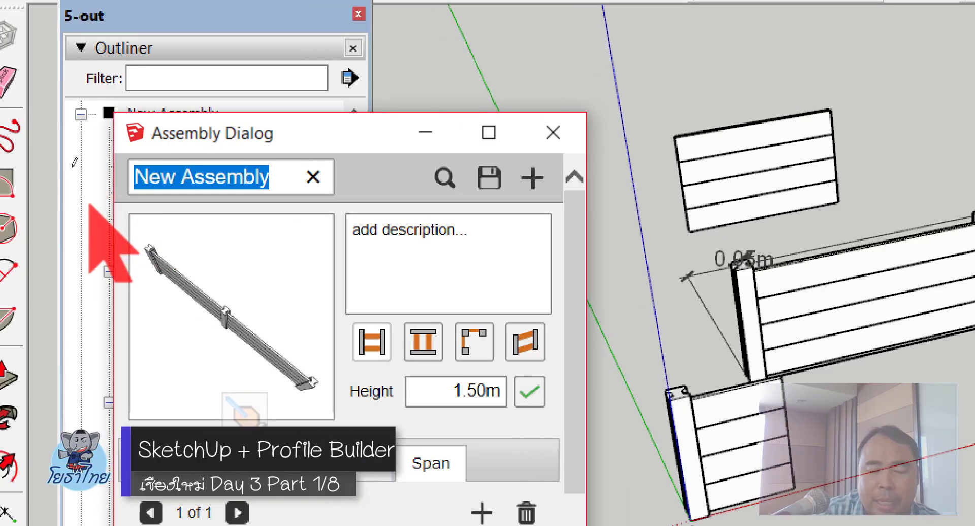
type("iy")
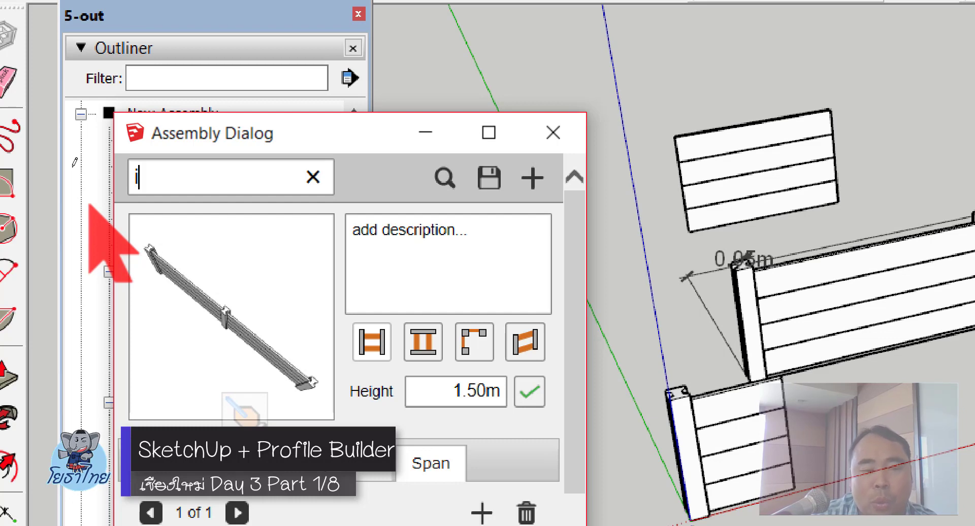
type("รั้ว")
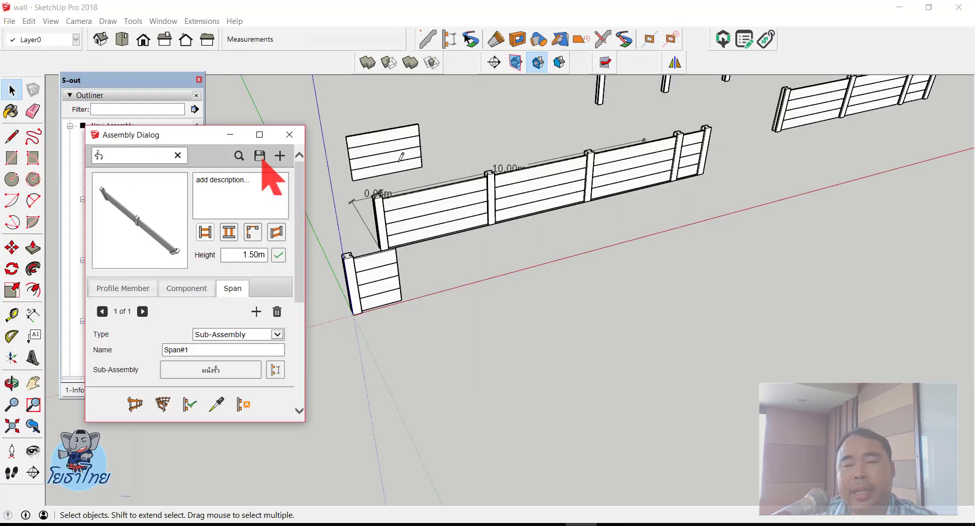
scroll(544, 191, "down", 3)
Draw a 40 by 40 rectangle beside the fence runs and orbit out to see it
scroll(839, 148, "up", 2)
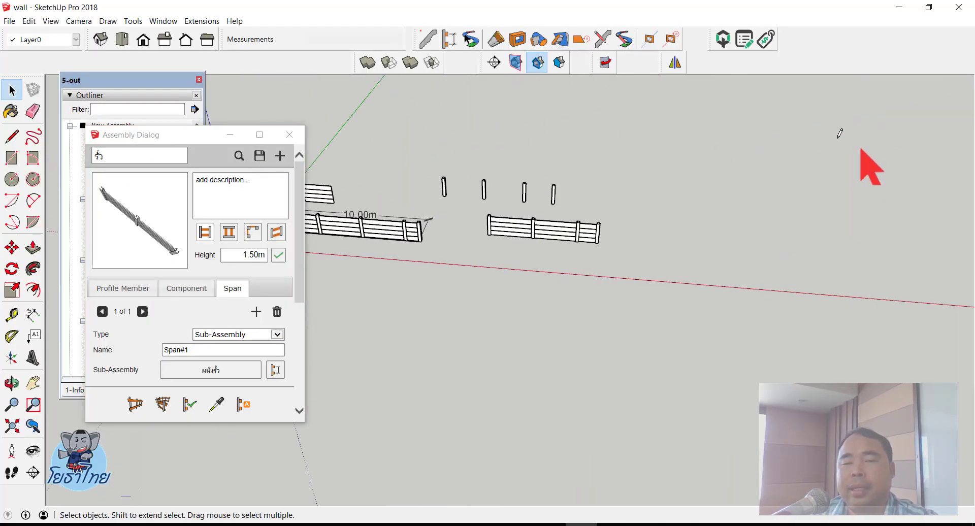
scroll(841, 153, "up", 2)
scroll(813, 203, "up", 2)
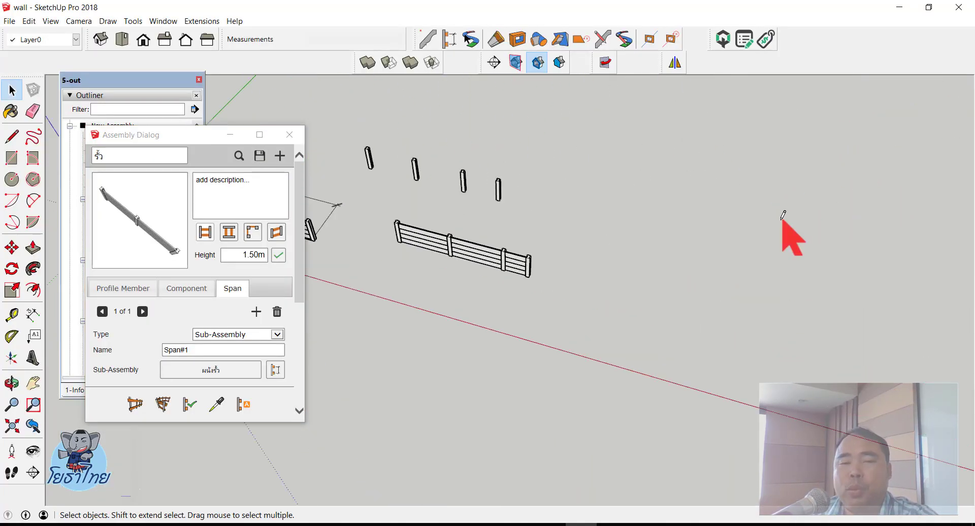
left_click(12, 157)
left_click(600, 216)
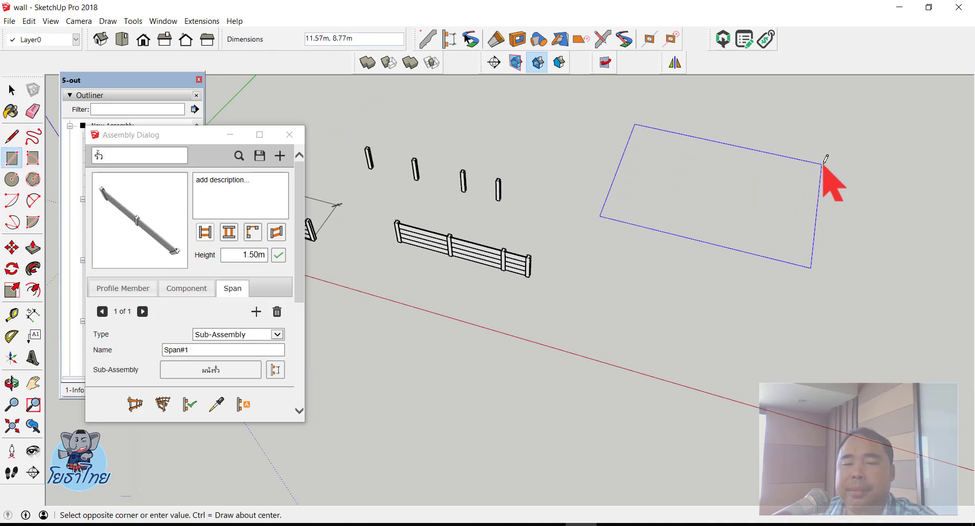
left_click(823, 162)
type("40,4")
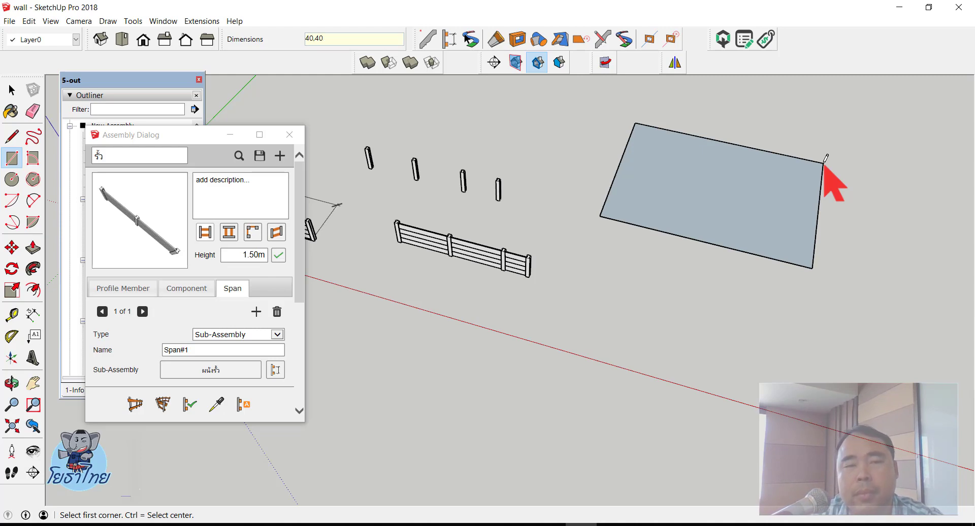
key("Return")
key("space")
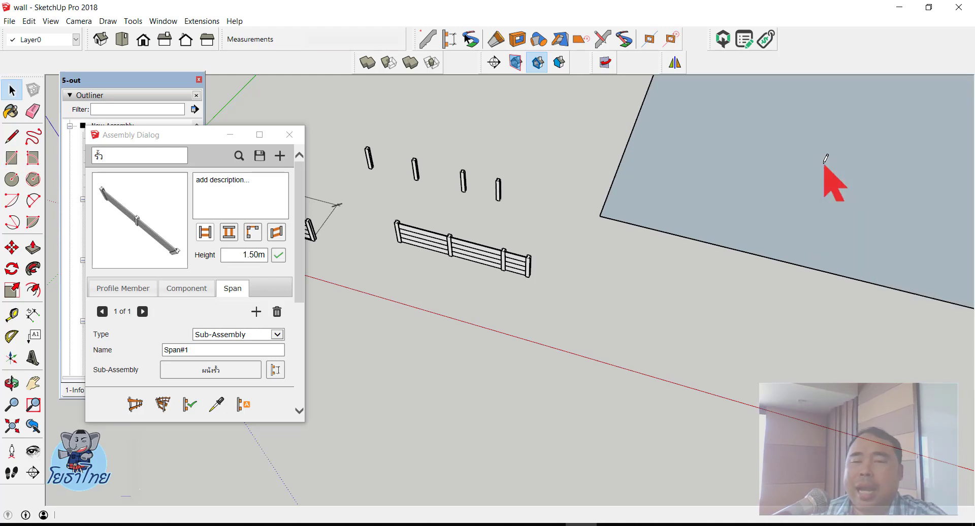
scroll(825, 160, "down", 5)
middle_click_drag(518, 229, 609, 185)
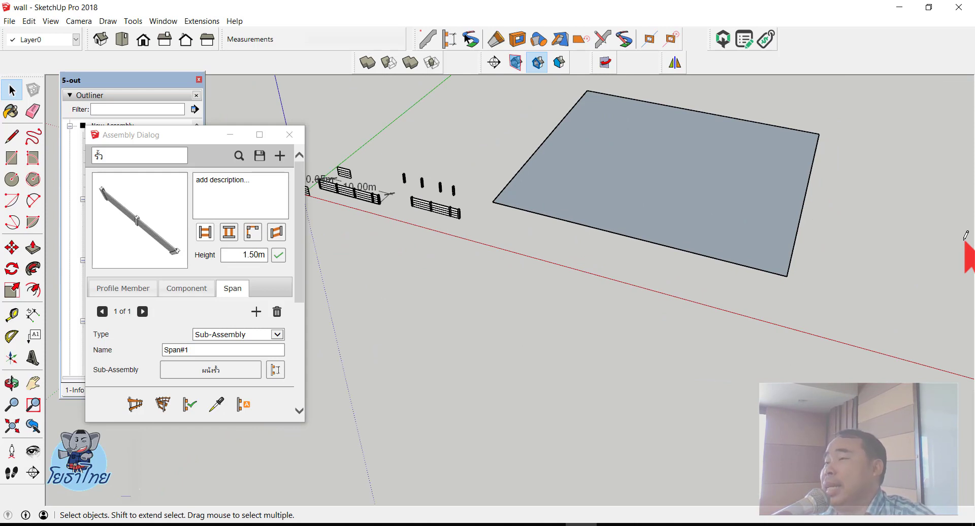
Select the 40 m rectangle, choose the fence wall sub-assembly, and build along its edges
left_click(634, 190)
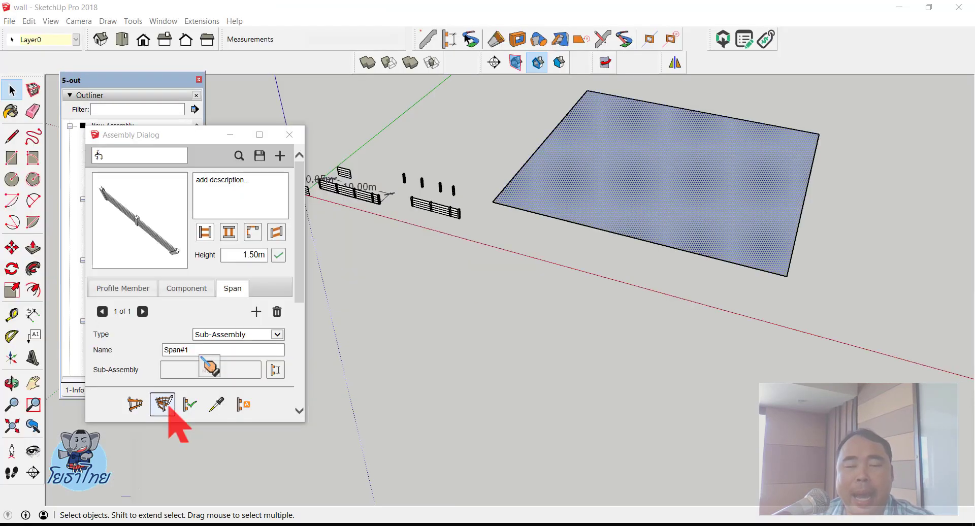
left_click(206, 363)
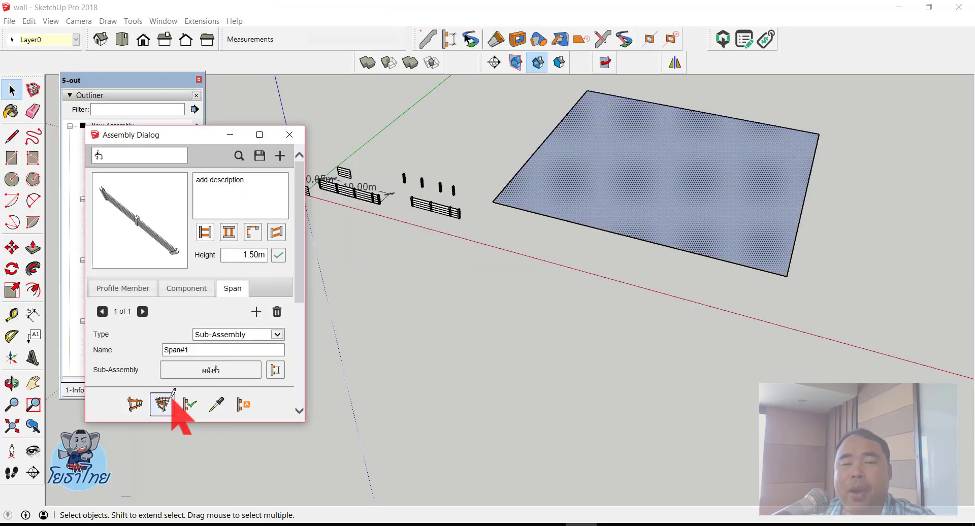
left_click(173, 394)
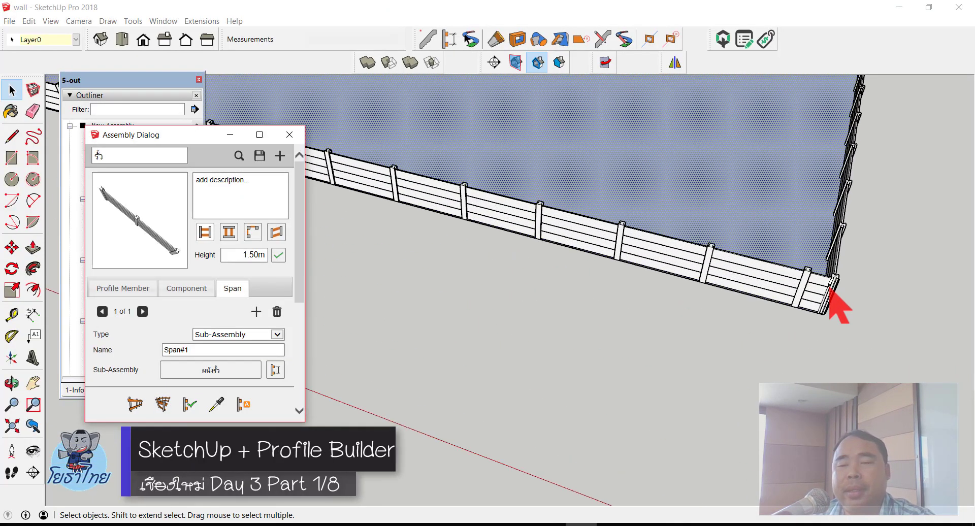
Orbit and zoom around the fenced 40 m square to inspect the new fence
middle_click_drag(830, 290, 729, 249)
scroll(881, 348, "up", 3)
scroll(887, 356, "up", 3)
scroll(874, 356, "up", 3)
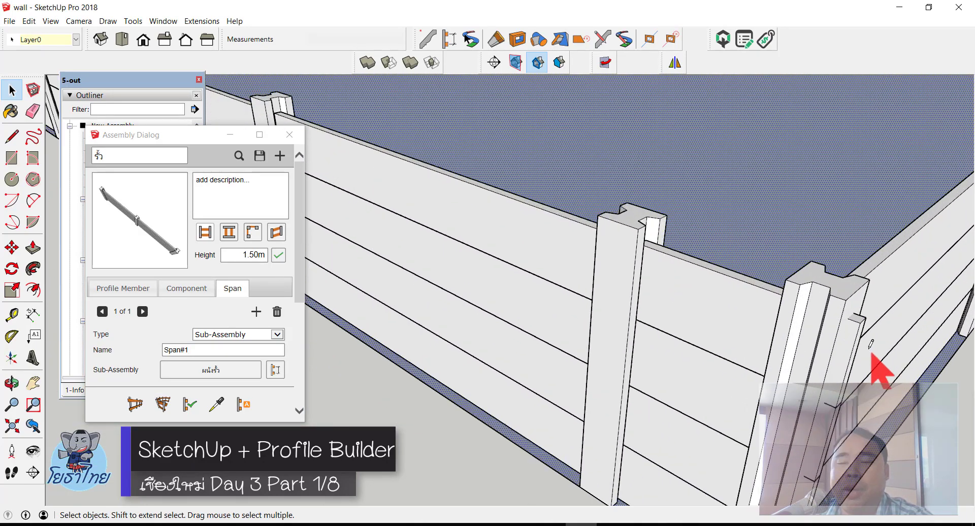
scroll(866, 355, "up", 2)
scroll(863, 350, "up", 2)
scroll(838, 335, "up", 2)
scroll(823, 329, "up", 2)
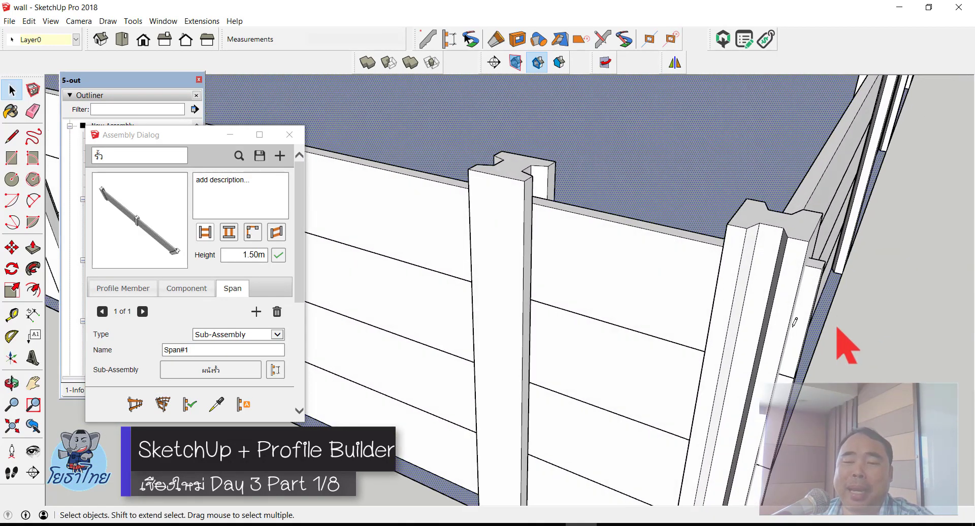
scroll(813, 333, "down", 2)
scroll(775, 353, "down", 2)
scroll(777, 346, "up", 1)
scroll(775, 356, "up", 1)
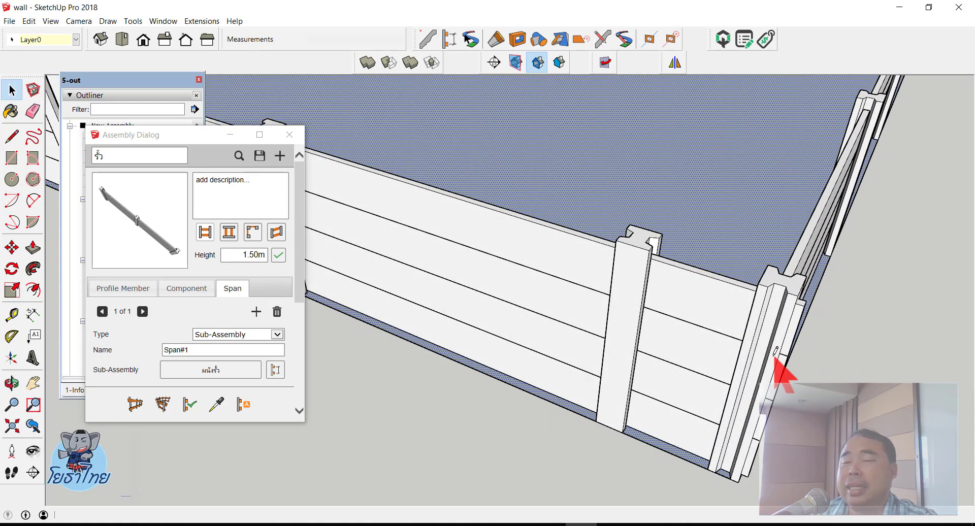
scroll(777, 353, "down", 2)
scroll(785, 351, "down", 2)
scroll(785, 350, "down", 2)
scroll(603, 227, "down", 2)
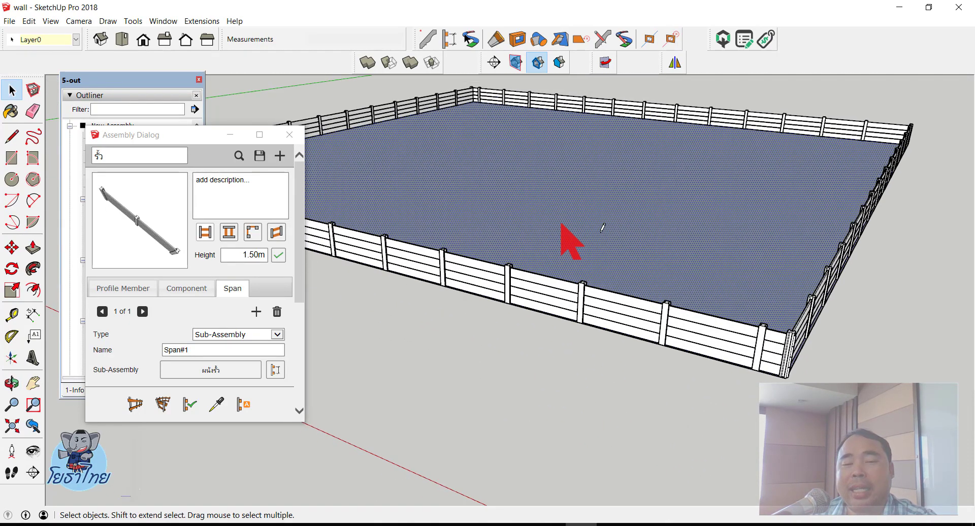
scroll(794, 294, "down", 2)
scroll(805, 283, "down", 1)
scroll(464, 245, "up", 3)
middle_click_drag(463, 246, 626, 209)
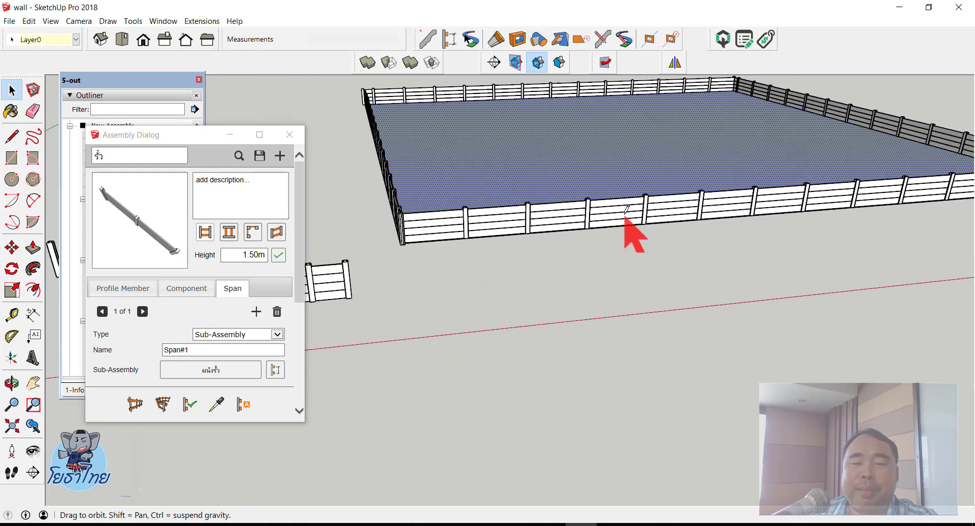
scroll(626, 209, "down", 2)
middle_click_drag(549, 184, 457, 271)
scroll(570, 254, "down", 1)
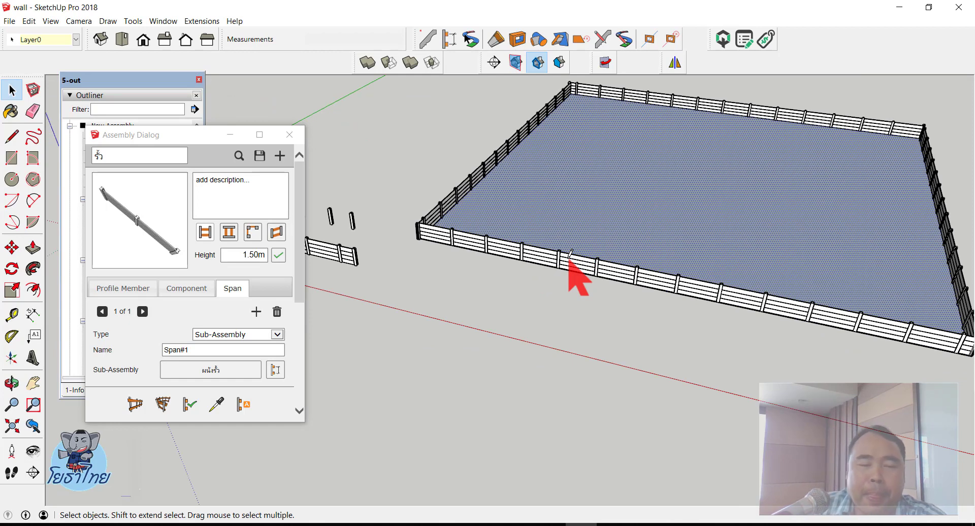
scroll(276, 309, "down", 3)
scroll(262, 305, "down", 1)
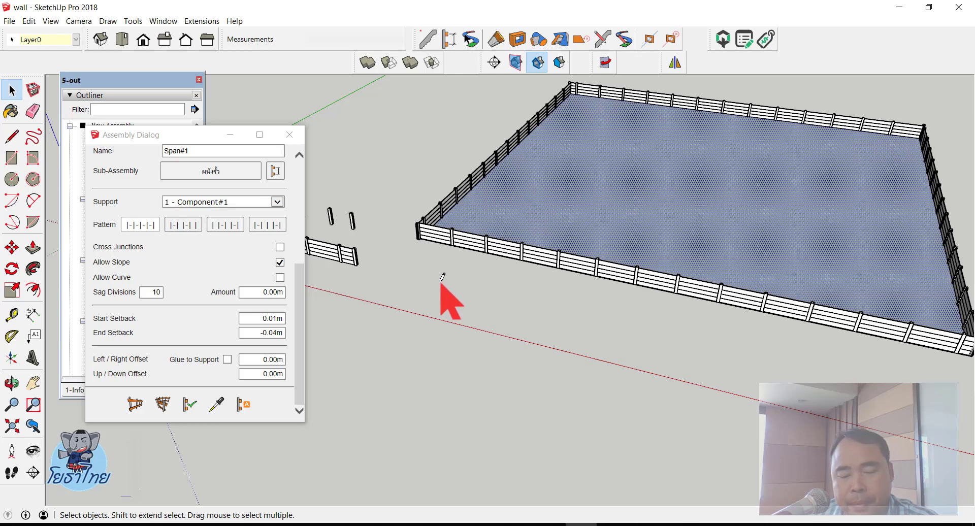
Draw a 10 m by 1 m right triangle, then select it to discard
key("l")
type("10")
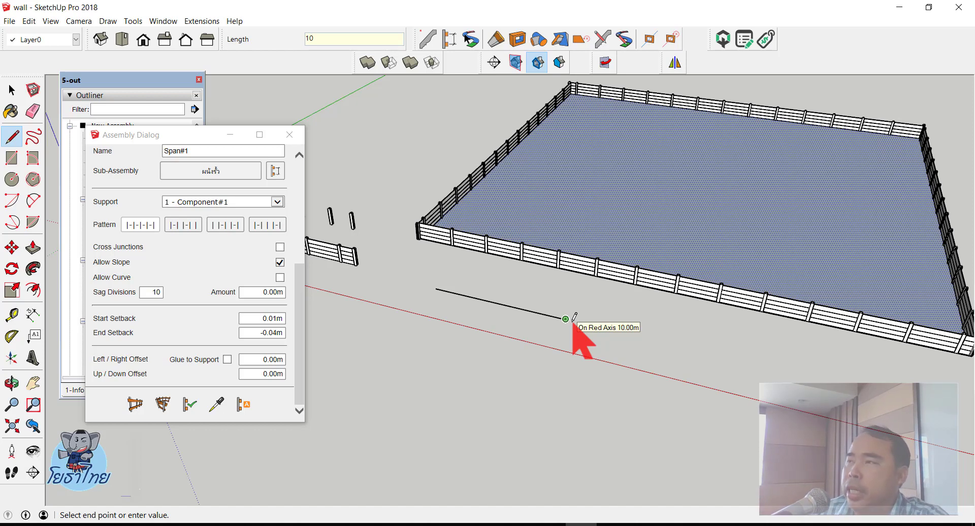
type("1")
key("Return")
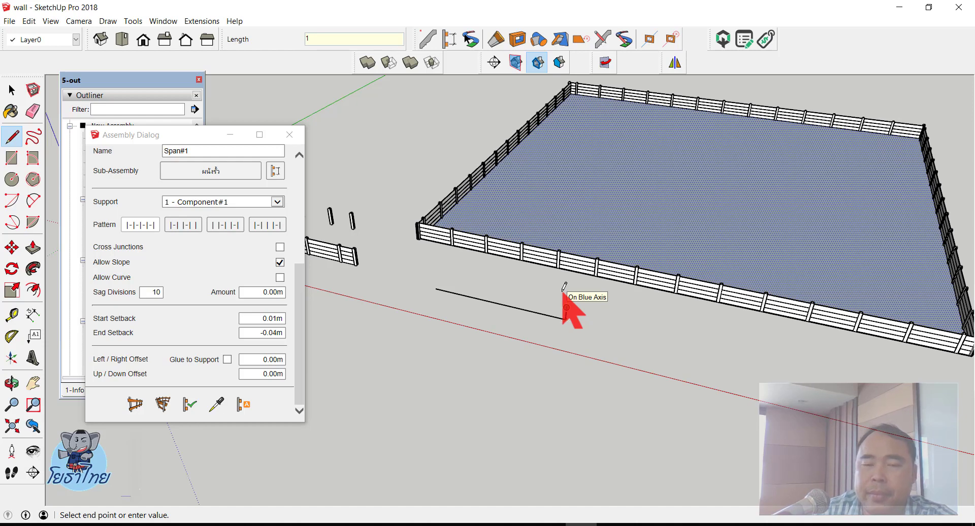
key("Return")
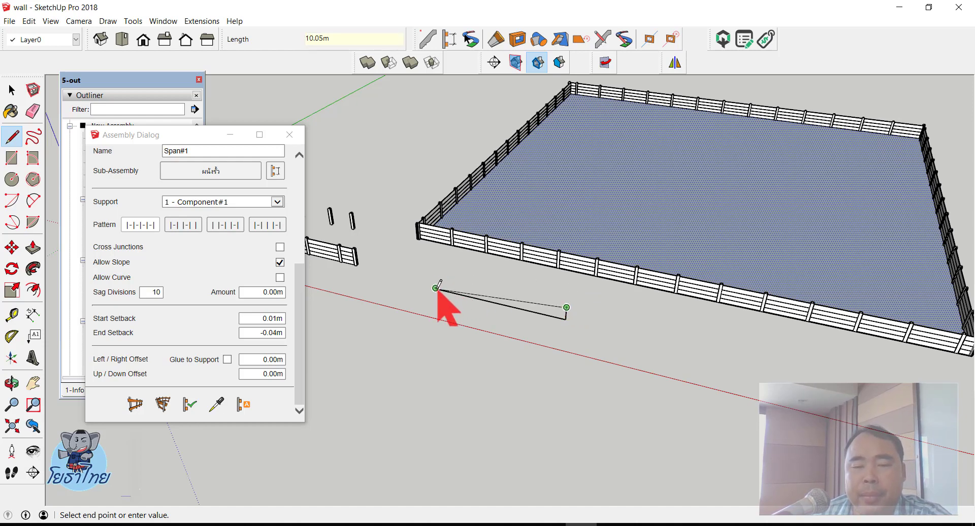
left_click(436, 288)
scroll(540, 331, "up", 3)
key("space")
mouse_move(551, 331)
middle_mouse_down()
mouse_move(601, 280)
mouse_move(621, 294)
middle_mouse_up()
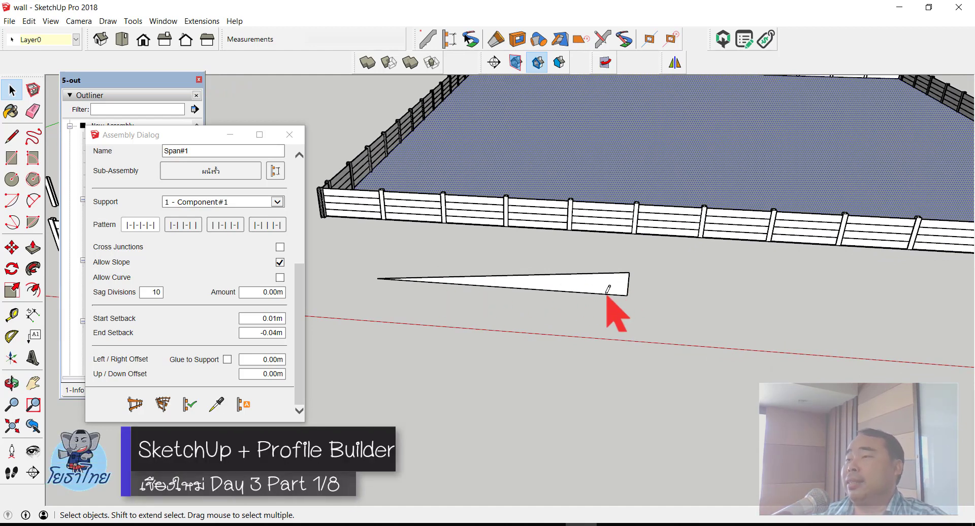
left_click_drag(649, 265, 346, 320)
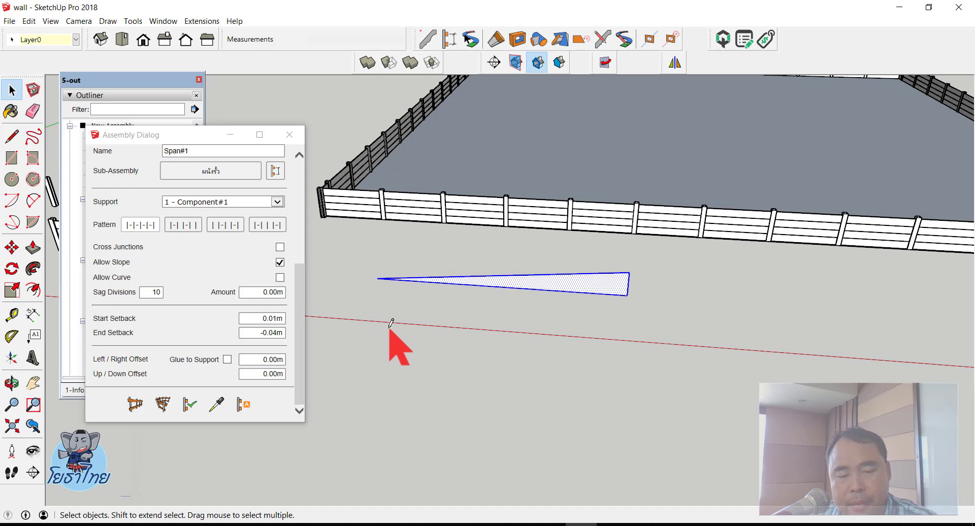
Redraw the triangle: 10 m along red, 1 m up, closing at the start
left_click(12, 136)
left_click(448, 297)
type("10")
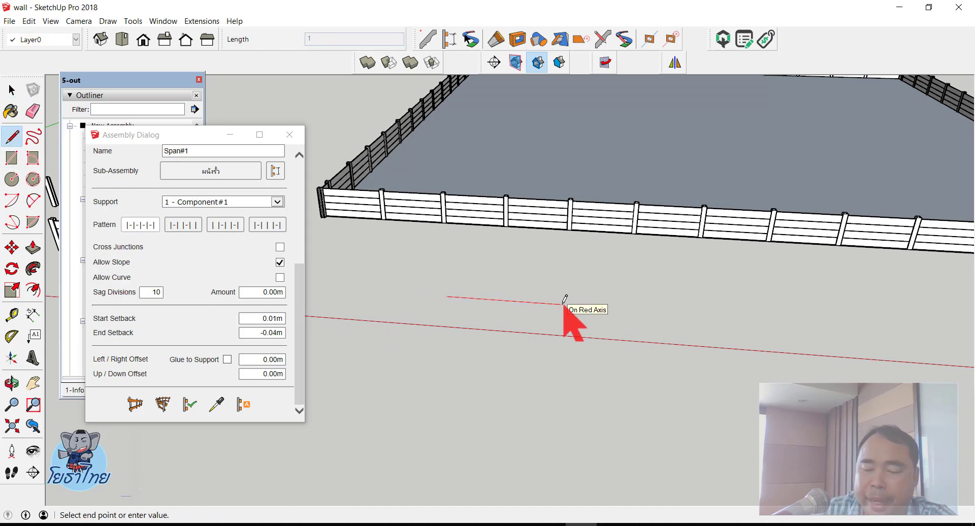
key("Return")
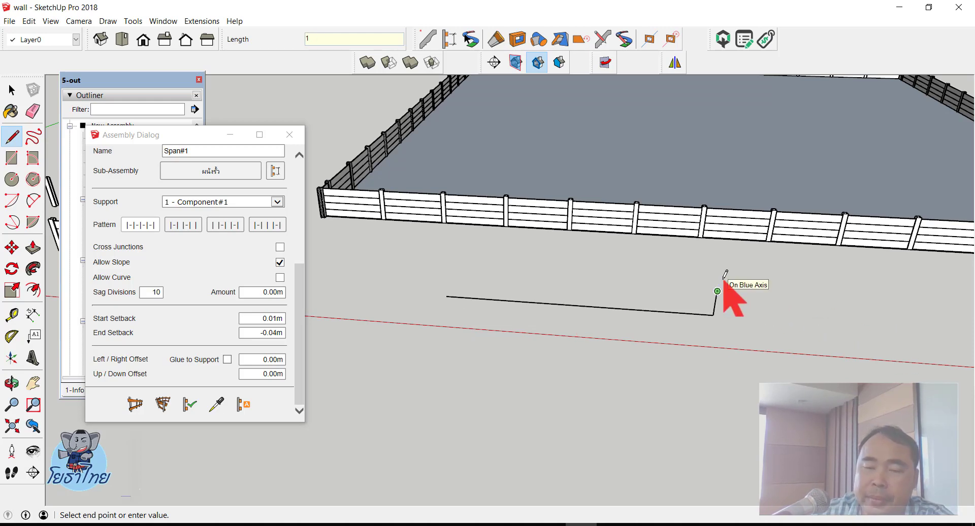
key("Return")
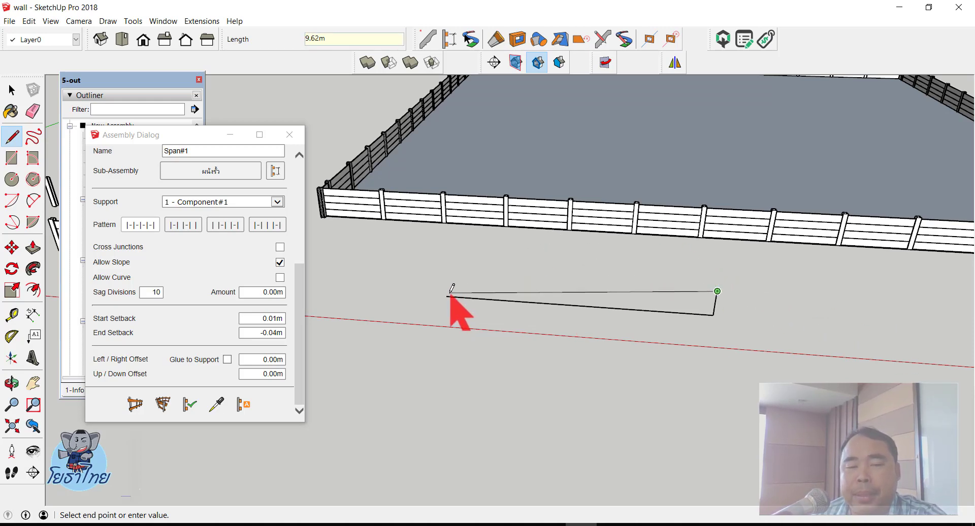
left_click(448, 297)
key("space")
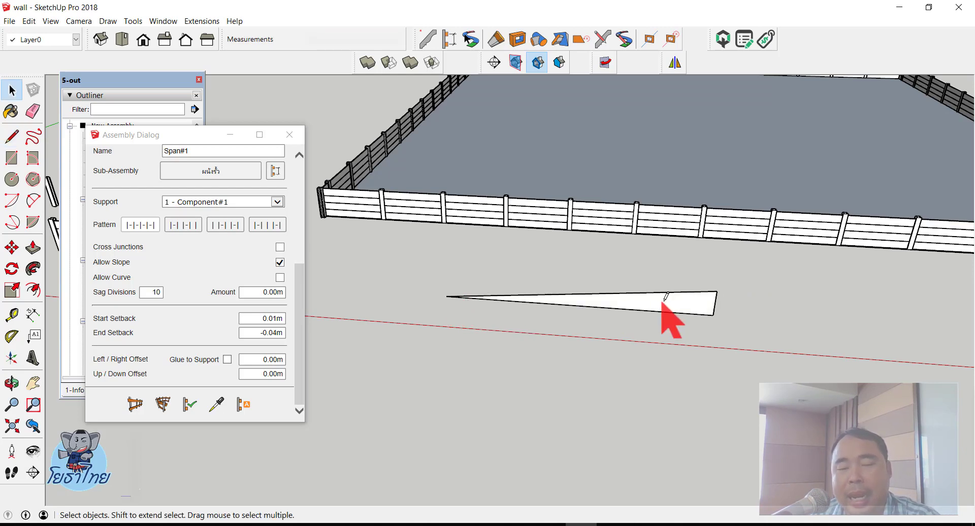
Erase the triangle's face and extra edges, leaving only the sloped line
key("e")
left_click(701, 321)
mouse_move(702, 326)
middle_mouse_down()
mouse_move(642, 206)
mouse_move(621, 304)
mouse_move(716, 342)
middle_mouse_up()
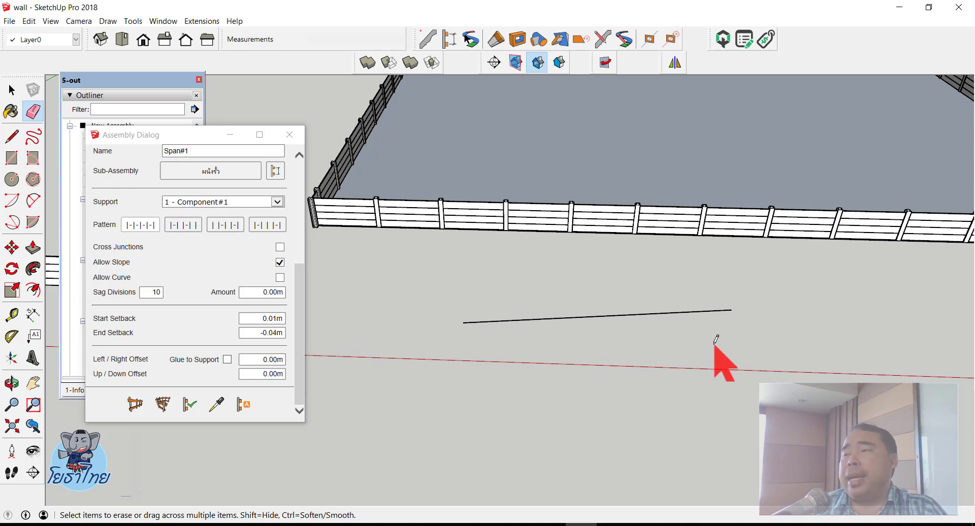
key("space")
left_click_drag(567, 281, 528, 376)
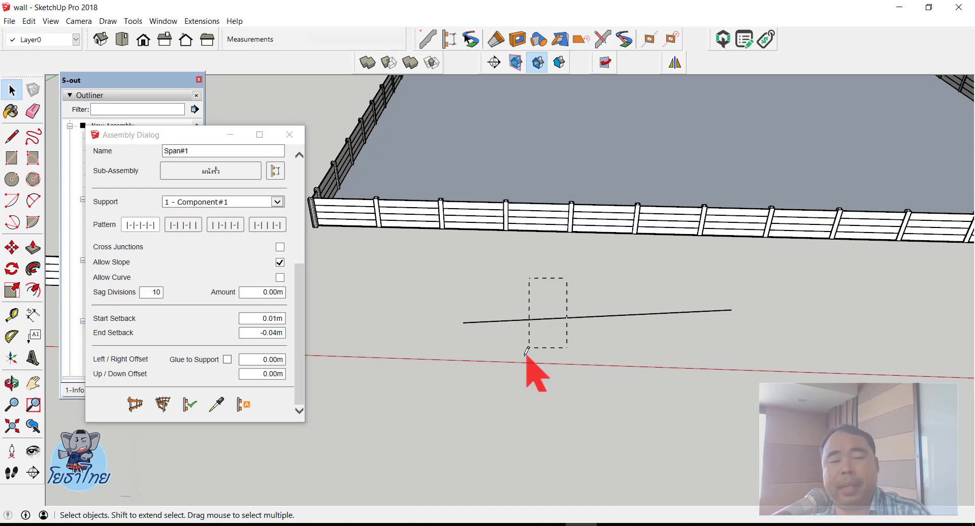
left_click(164, 404)
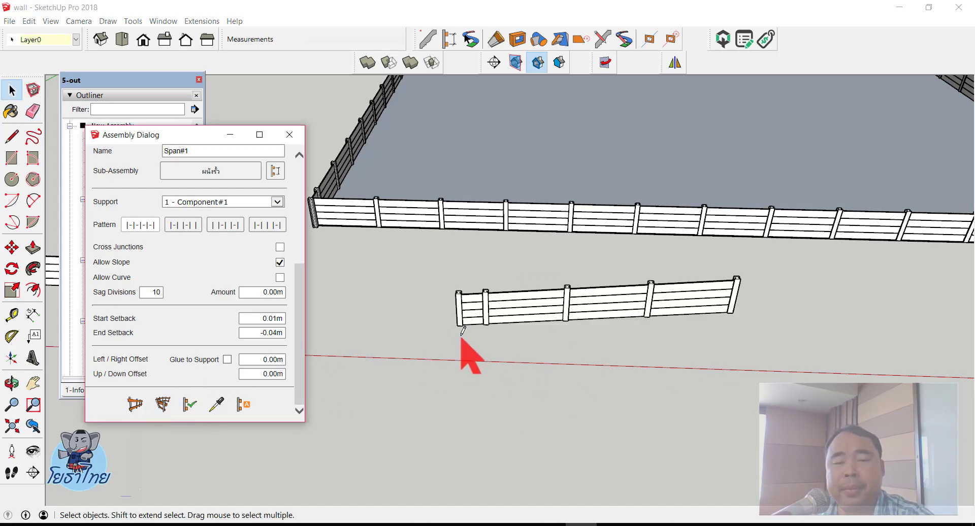
middle_click_drag(463, 348, 473, 274)
scroll(477, 290, "up", 2)
scroll(492, 305, "up", 2)
scroll(700, 369, "up", 3)
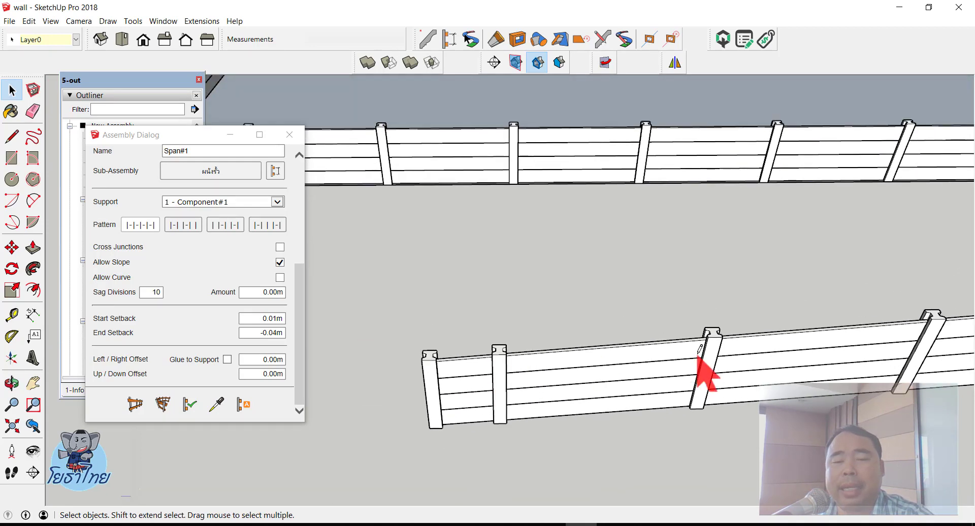
scroll(737, 350, "up", 3)
mouse_move(735, 339)
middle_mouse_down()
mouse_move(683, 394)
mouse_move(584, 430)
middle_mouse_up()
scroll(625, 414, "up", 2)
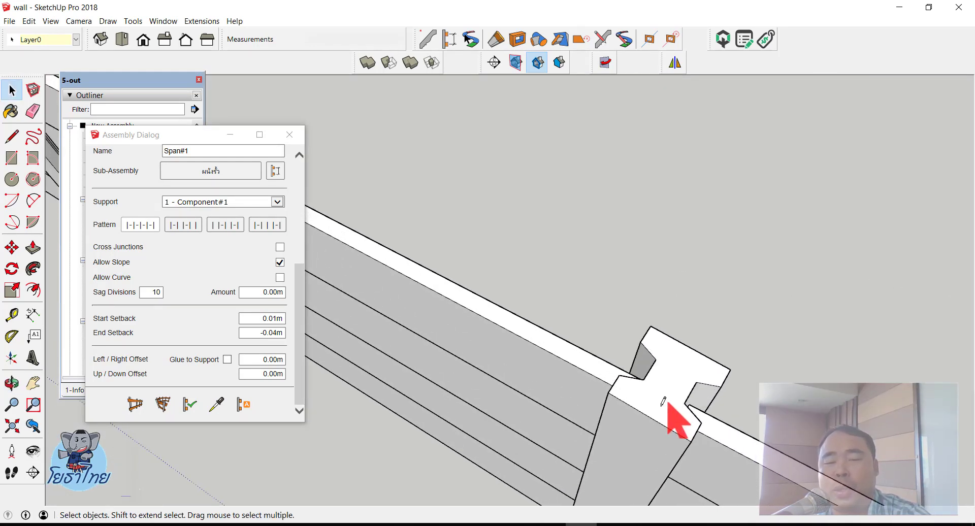
mouse_move(659, 399)
middle_mouse_down()
mouse_move(492, 454)
mouse_move(362, 470)
mouse_move(497, 495)
mouse_move(342, 457)
middle_mouse_up()
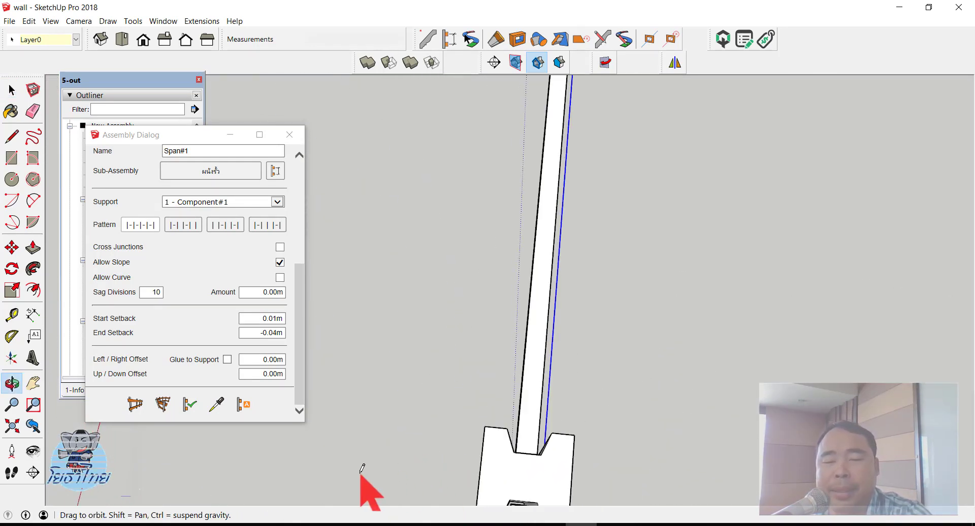
scroll(618, 366, "down", 3)
mouse_move(609, 391)
middle_mouse_down()
mouse_move(570, 446)
mouse_move(442, 435)
mouse_move(202, 229)
middle_mouse_up()
scroll(202, 229, "down", 3)
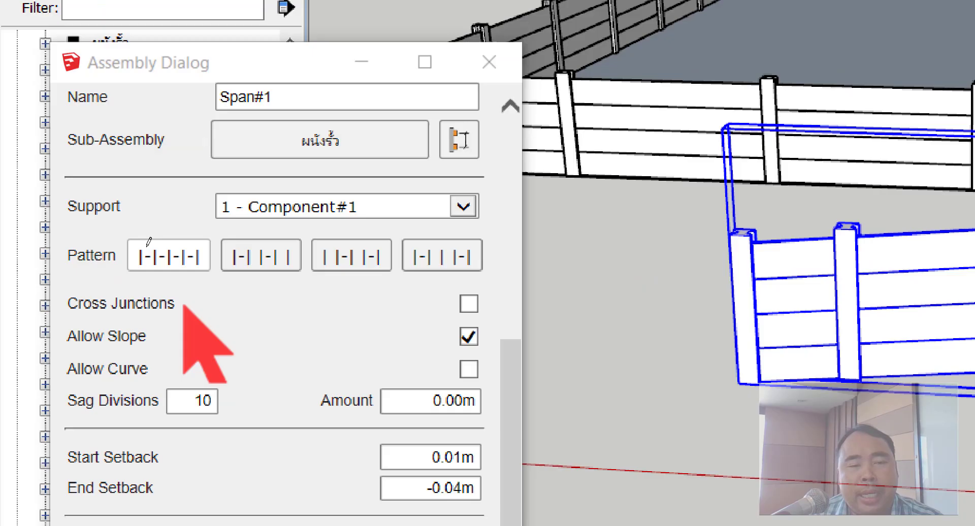
scroll(233, 184, "up", 2)
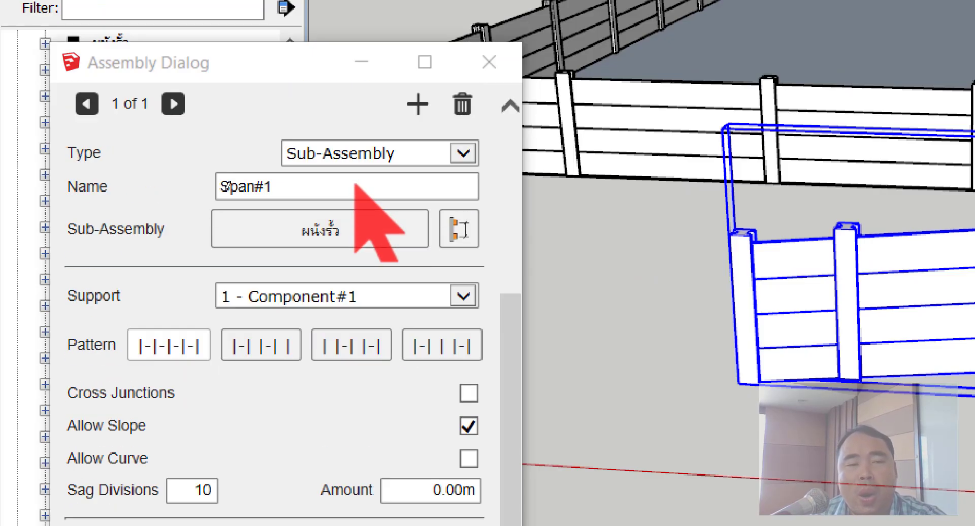
scroll(206, 163, "up", 3)
scroll(208, 203, "down", 2)
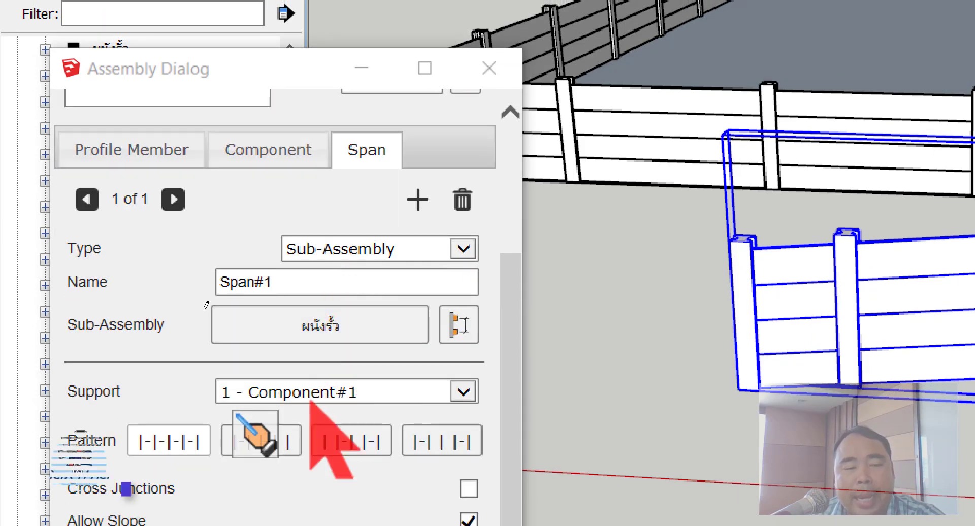
scroll(218, 274, "down", 1)
scroll(231, 348, "down", 3)
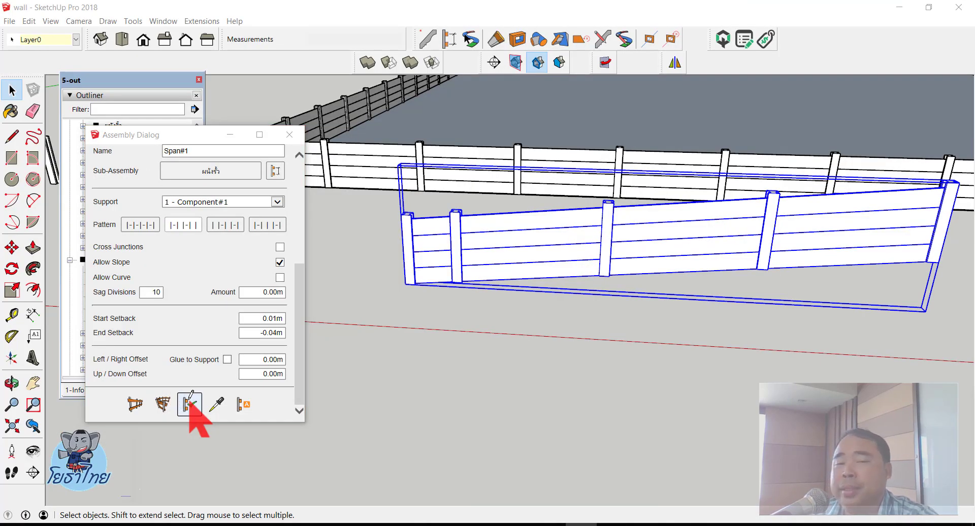
Apply the span settings, then undo the gate openings and the fence, leaving its path
left_click(190, 401)
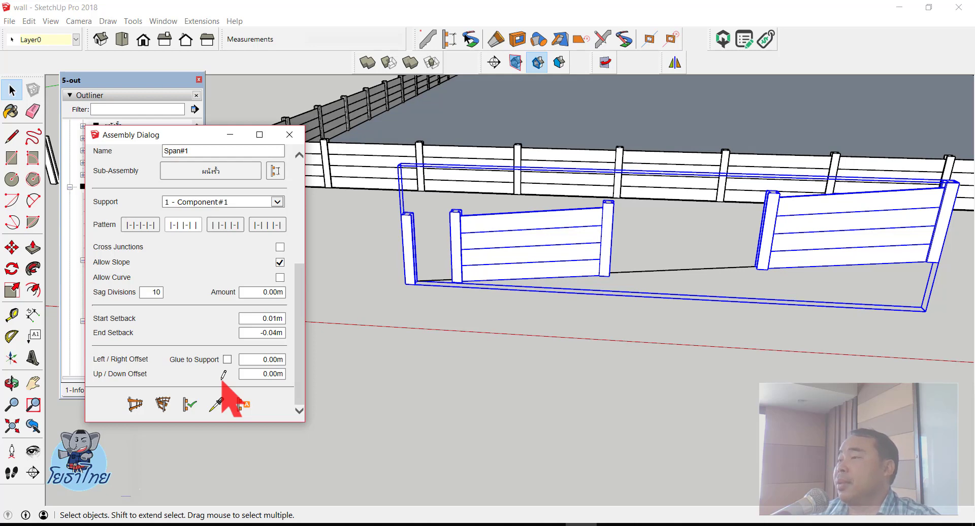
left_click(616, 392)
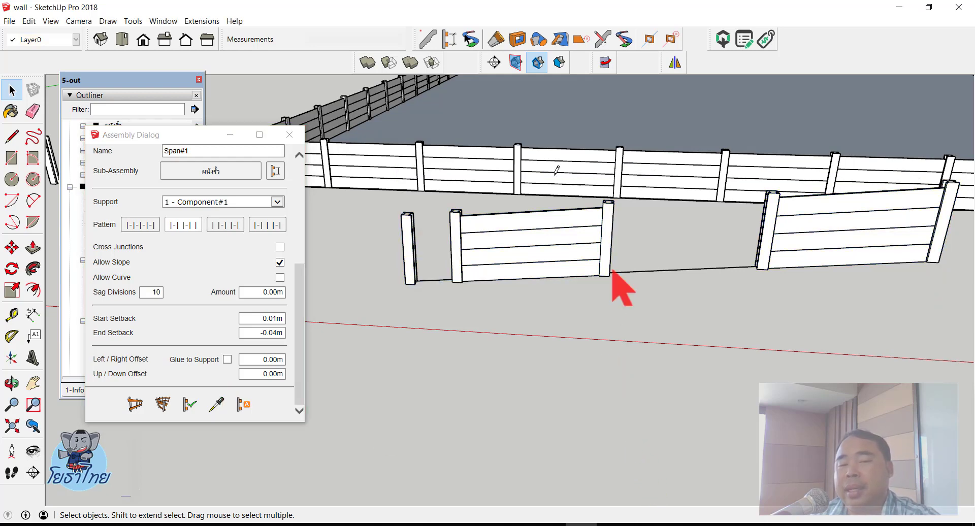
scroll(501, 218, "up", 3)
scroll(448, 234, "up", 2)
scroll(457, 244, "down", 2)
scroll(493, 259, "down", 2)
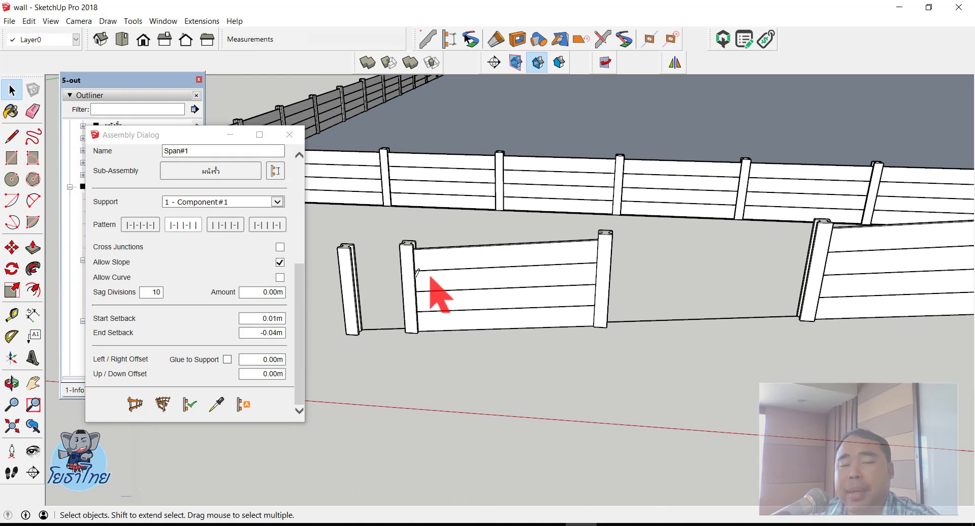
scroll(389, 277, "down", 2)
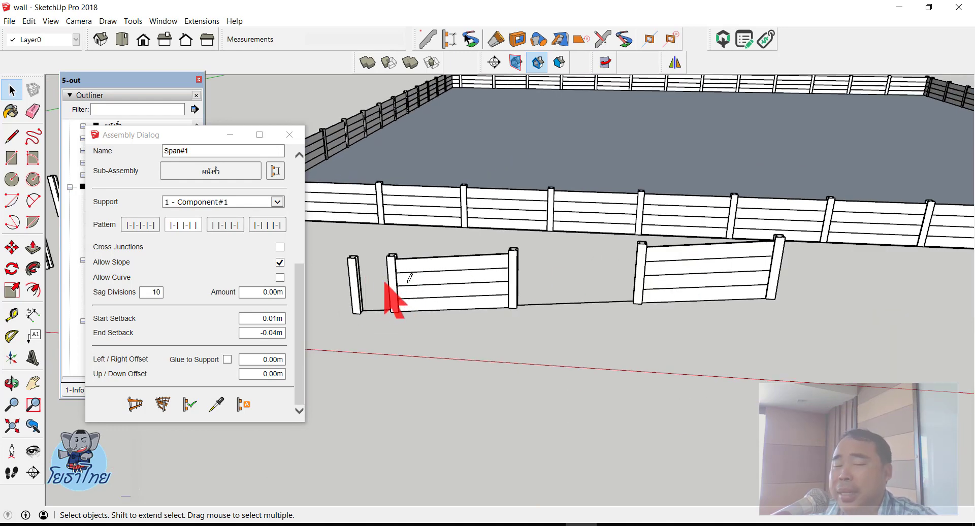
key("ctrl+z")
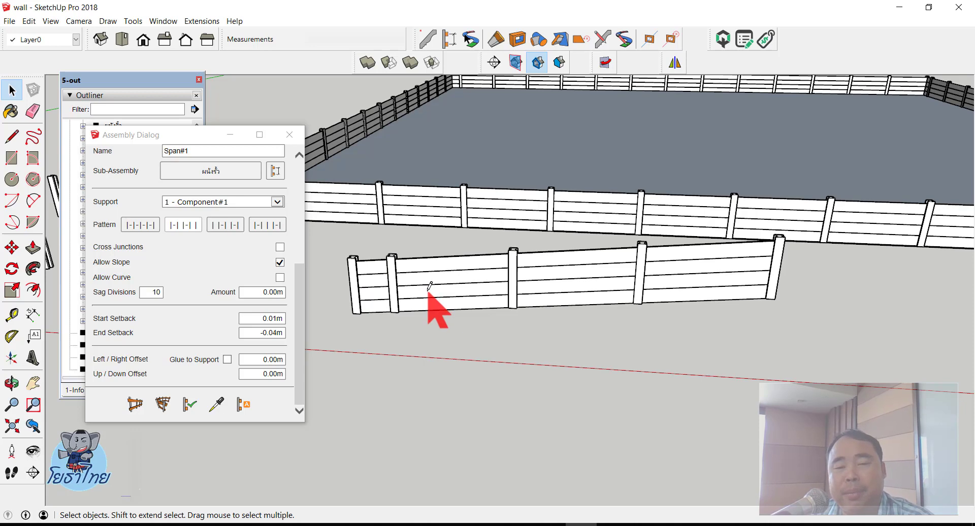
key("ctrl+z")
key("ctrl+z")
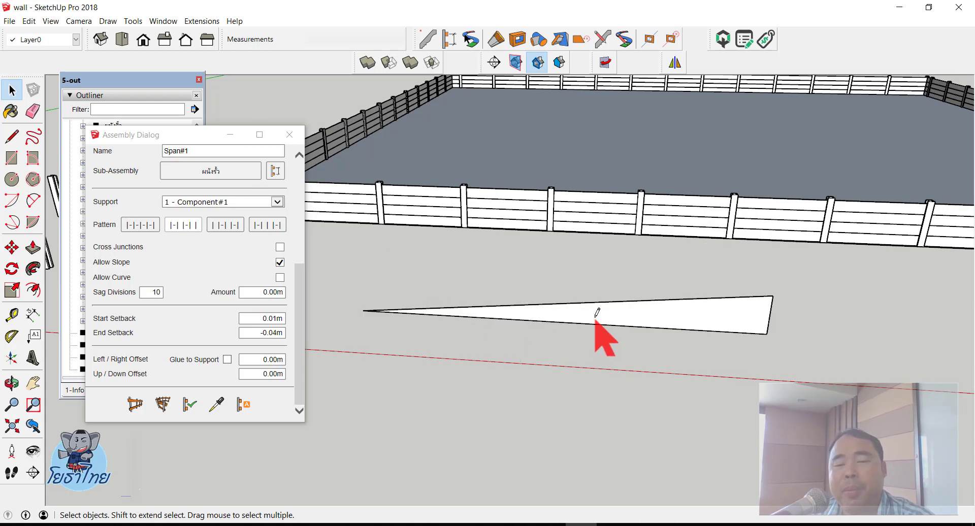
Rework the triangular path into one sloped line, erasing its face and other edges
key("l")
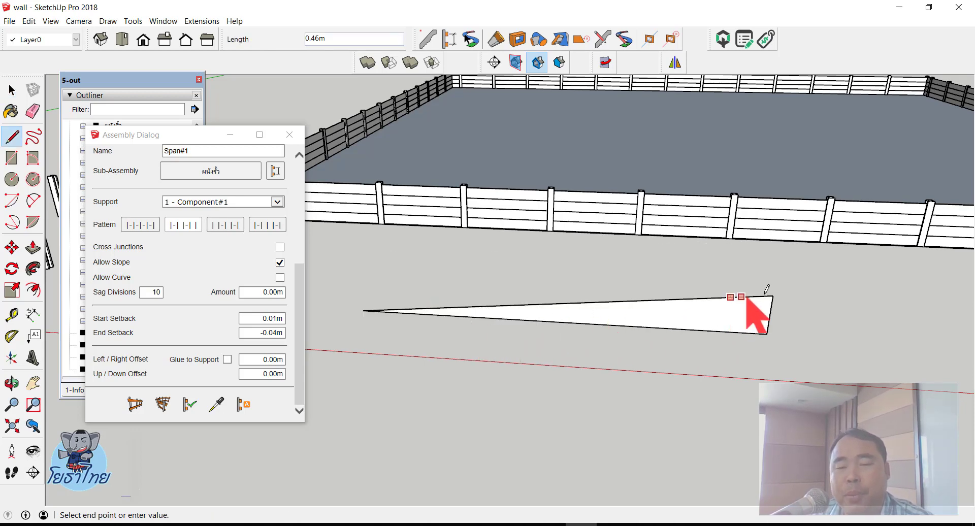
left_click(731, 294)
left_click(772, 296)
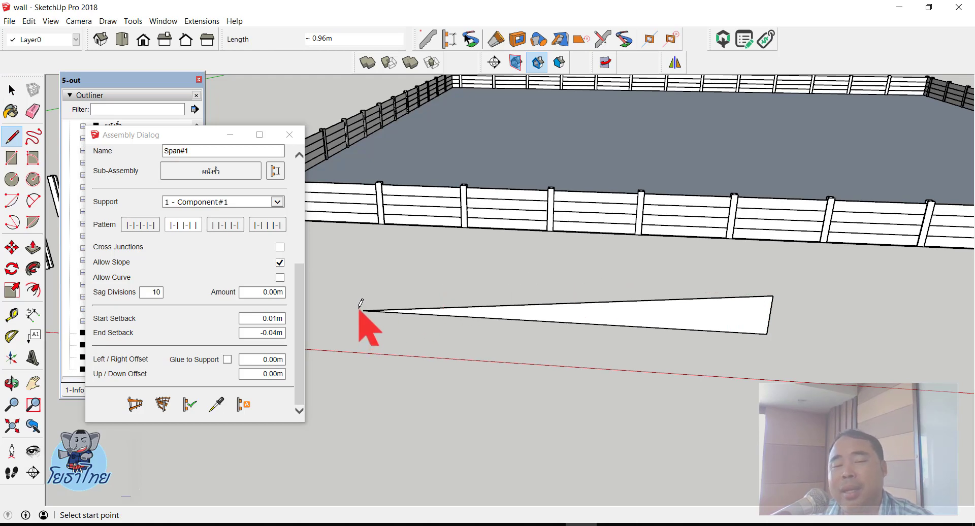
key("space")
key("e")
left_click(577, 304)
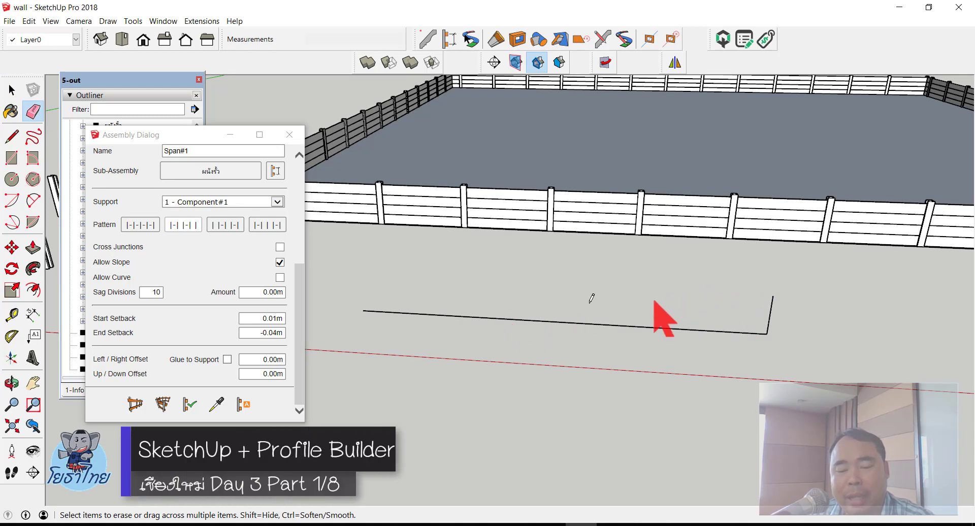
key("l")
left_click(363, 310)
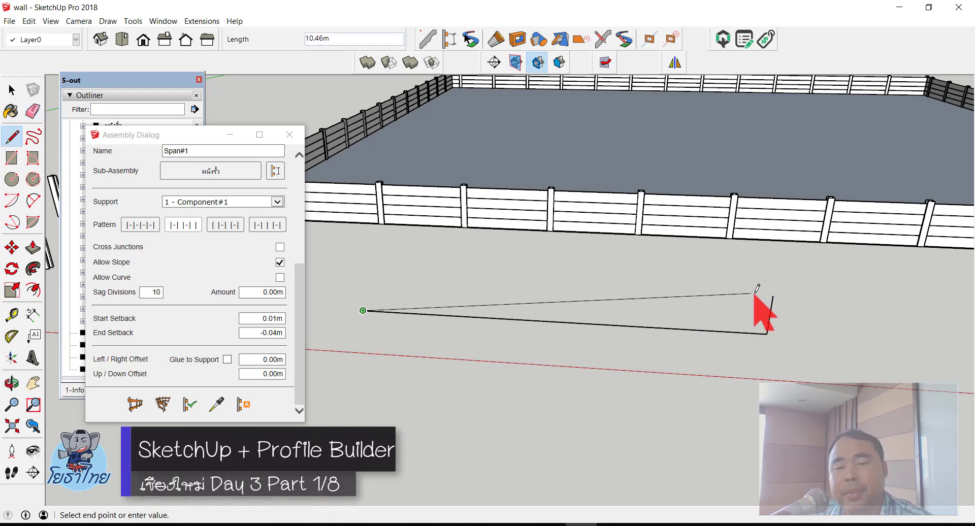
left_click(773, 296)
key("e")
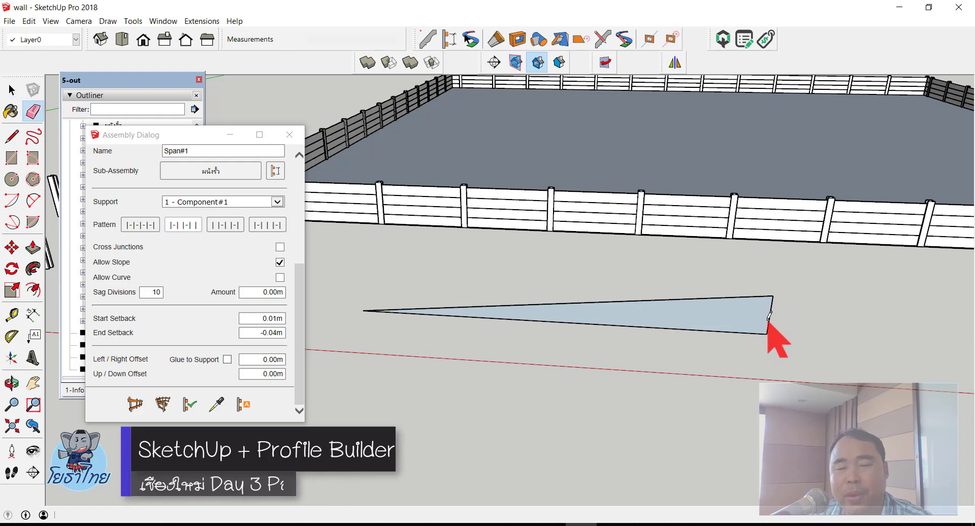
left_click_drag(768, 336, 751, 328)
Build the fence along the sloped line and apply assembly attributes for continuous panels
key("space")
left_click(592, 303)
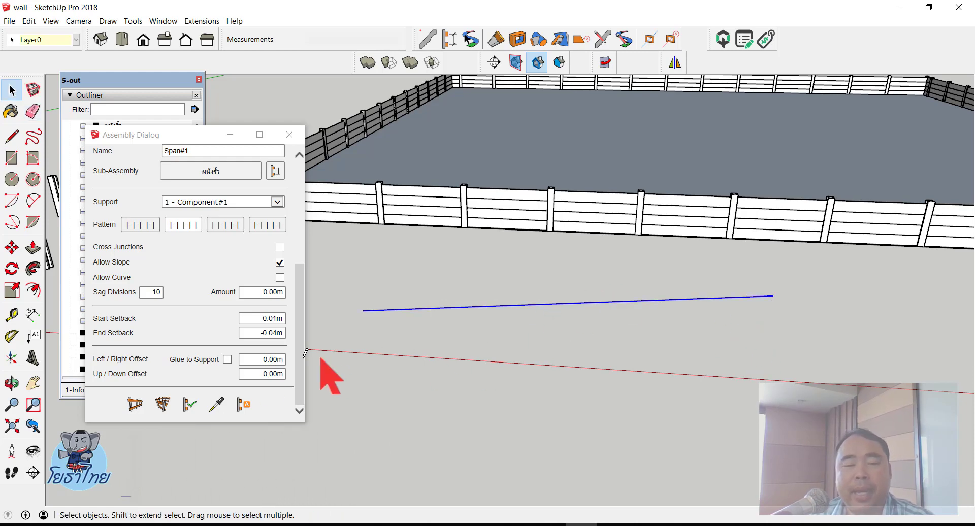
left_click(163, 404)
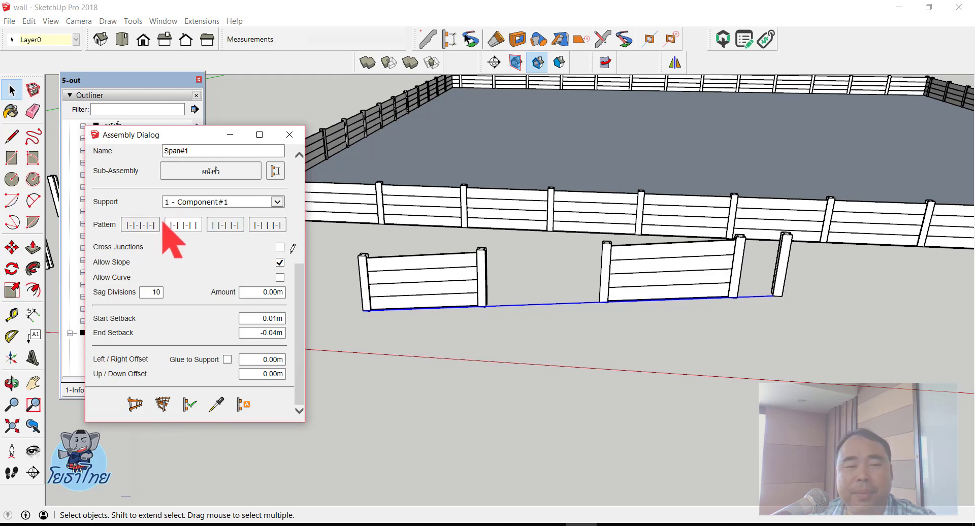
left_click(463, 277)
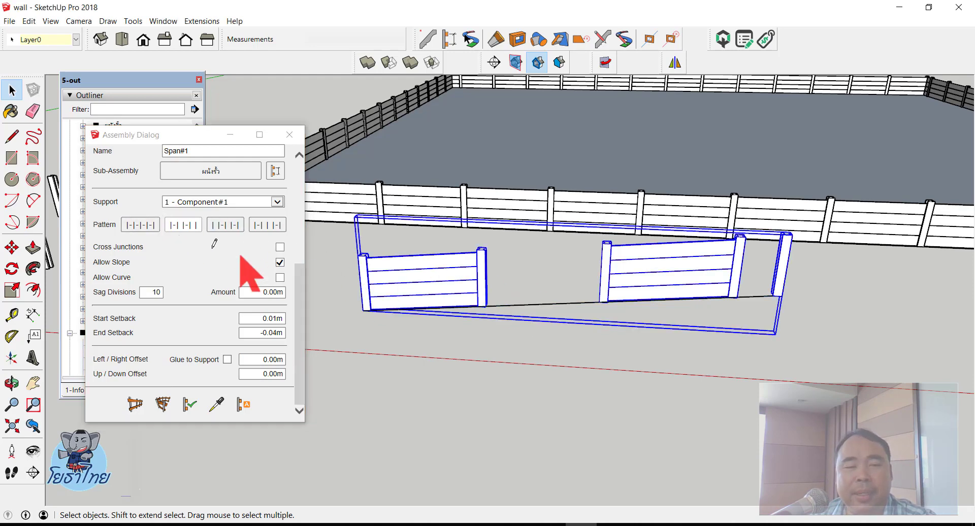
left_click(185, 393)
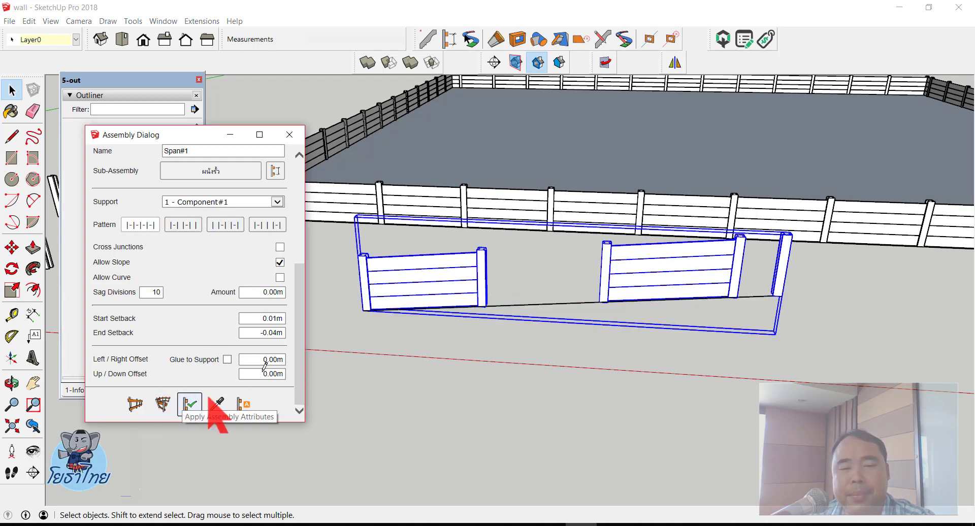
left_click(368, 333)
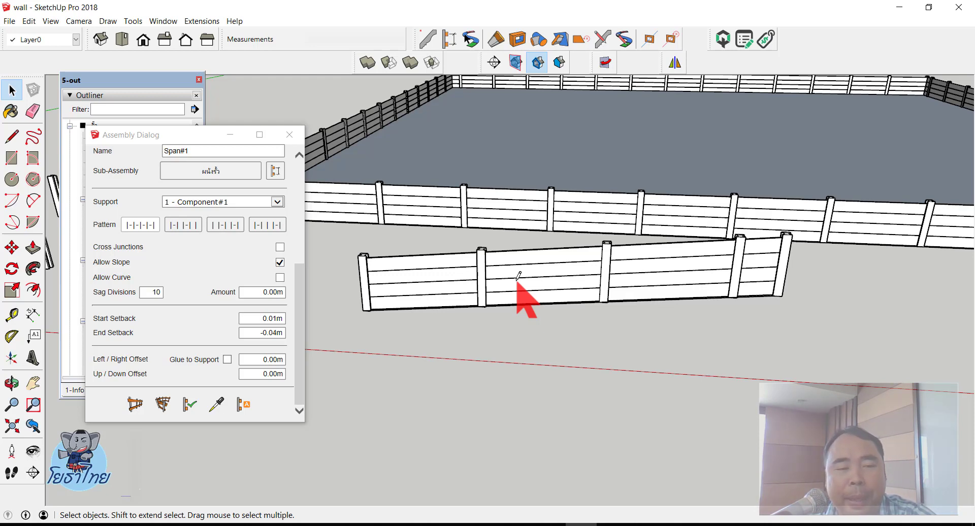
scroll(208, 239, "up", 3)
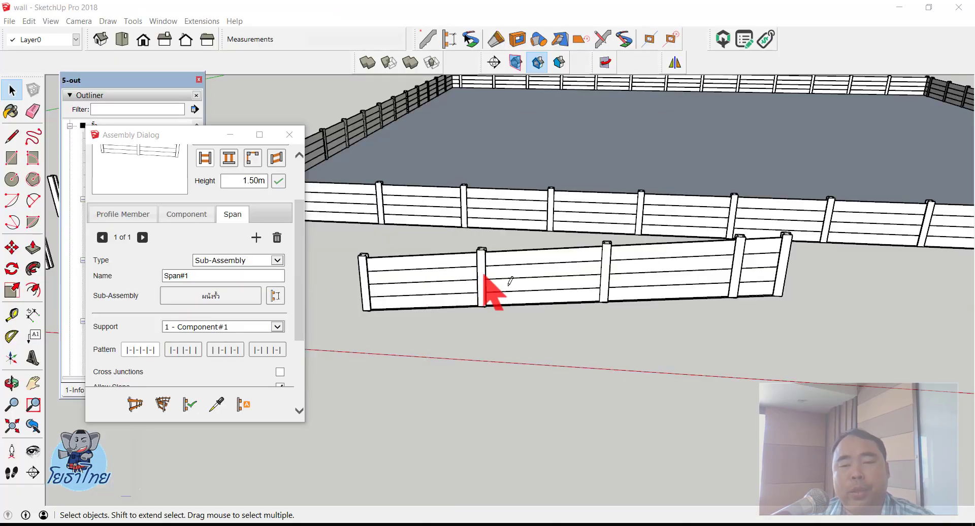
mouse_move(492, 287)
middle_mouse_down()
mouse_move(692, 322)
mouse_move(762, 295)
middle_mouse_up()
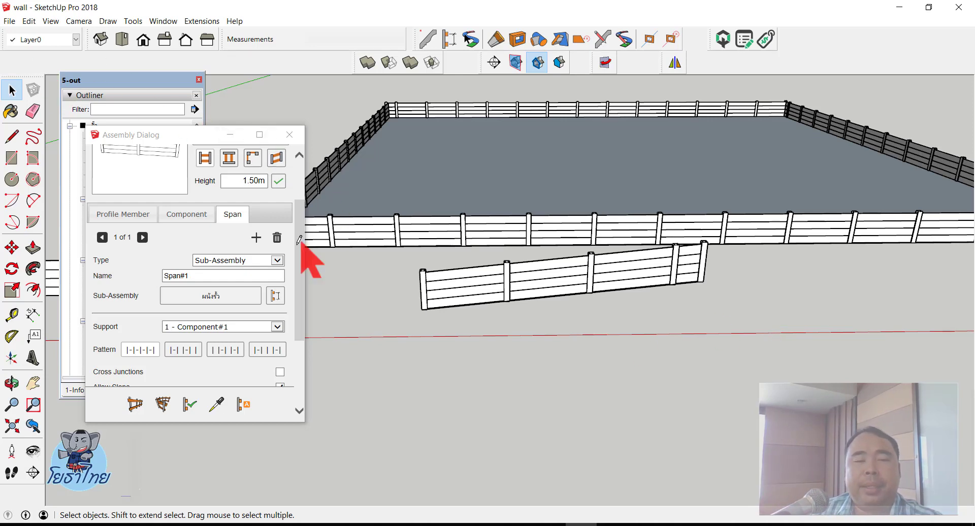
scroll(299, 241, "up", 3)
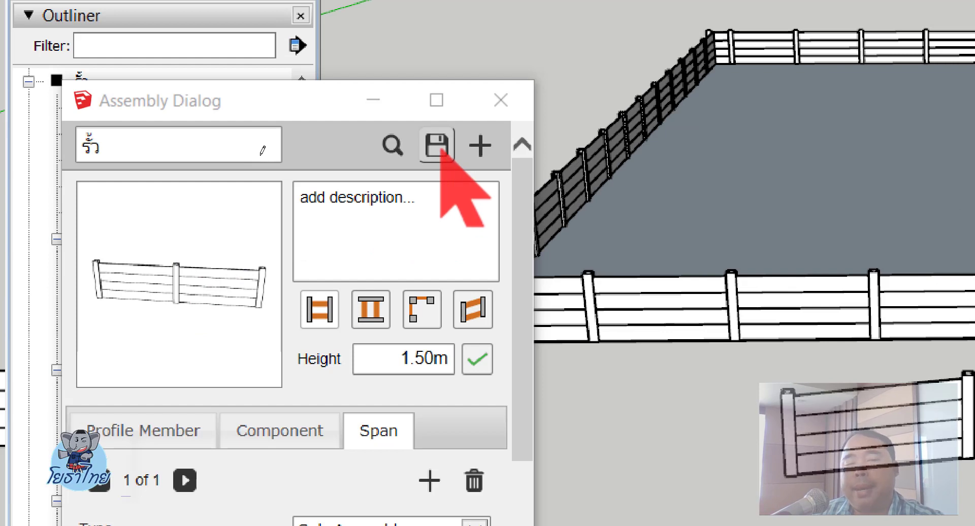
Save the รั้ว assembly as 'ASรั้ว' in the Work Shop's Assembly folder
left_click(438, 147)
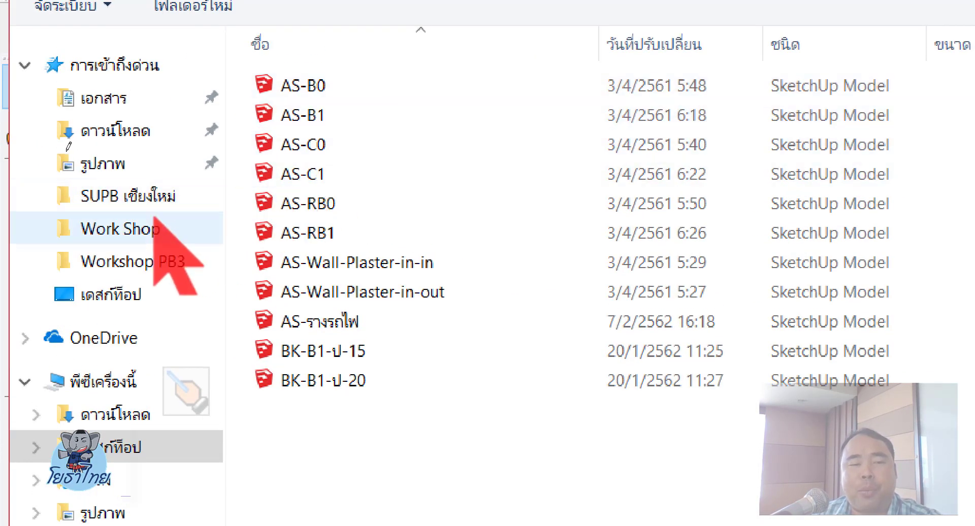
left_click(126, 239)
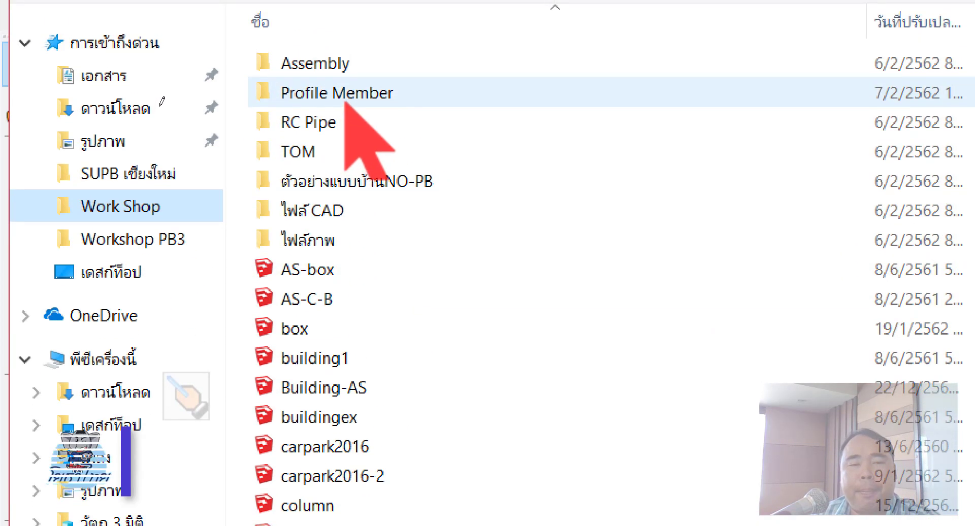
double_click(330, 69)
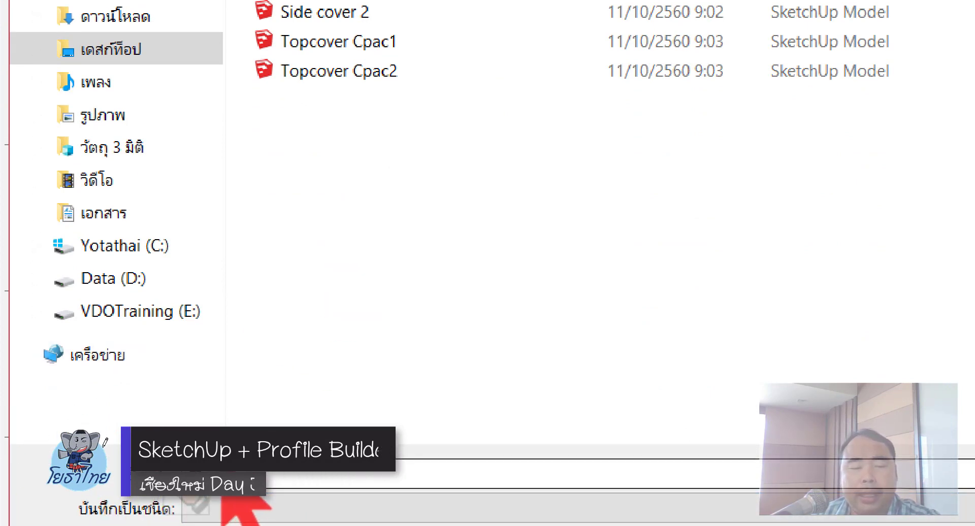
left_click(232, 467)
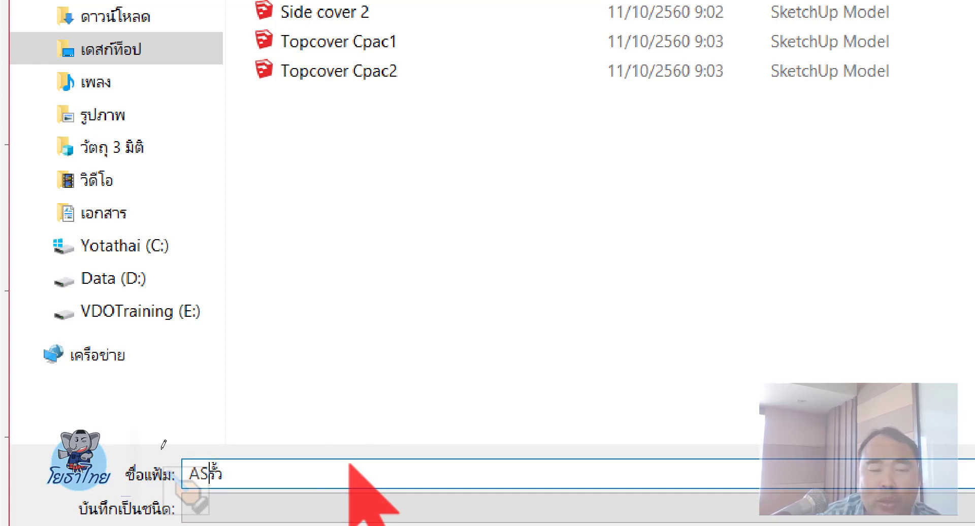
key("Return")
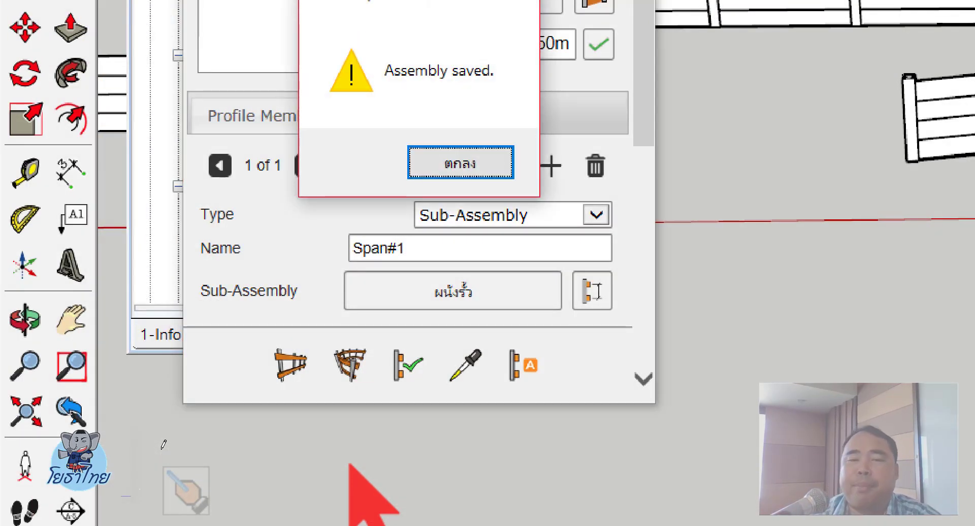
left_click(461, 168)
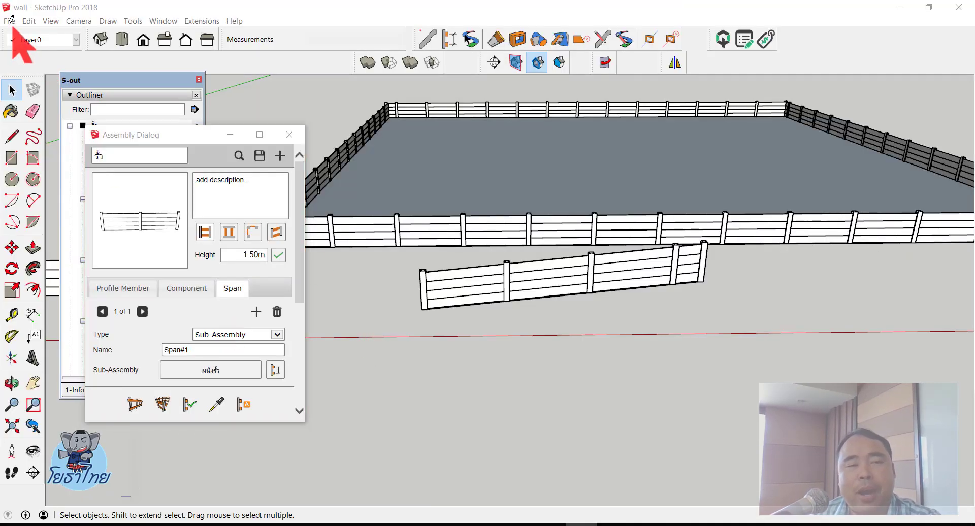
left_click(10, 21)
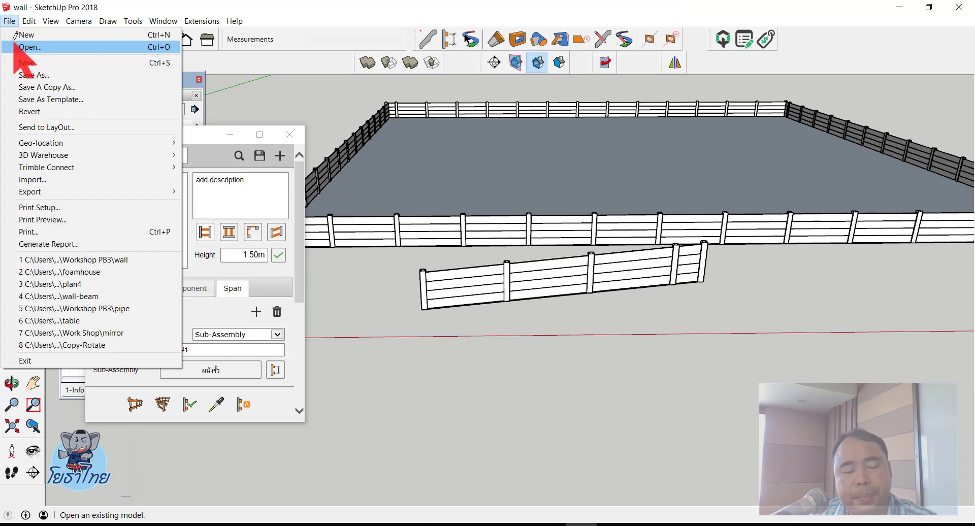